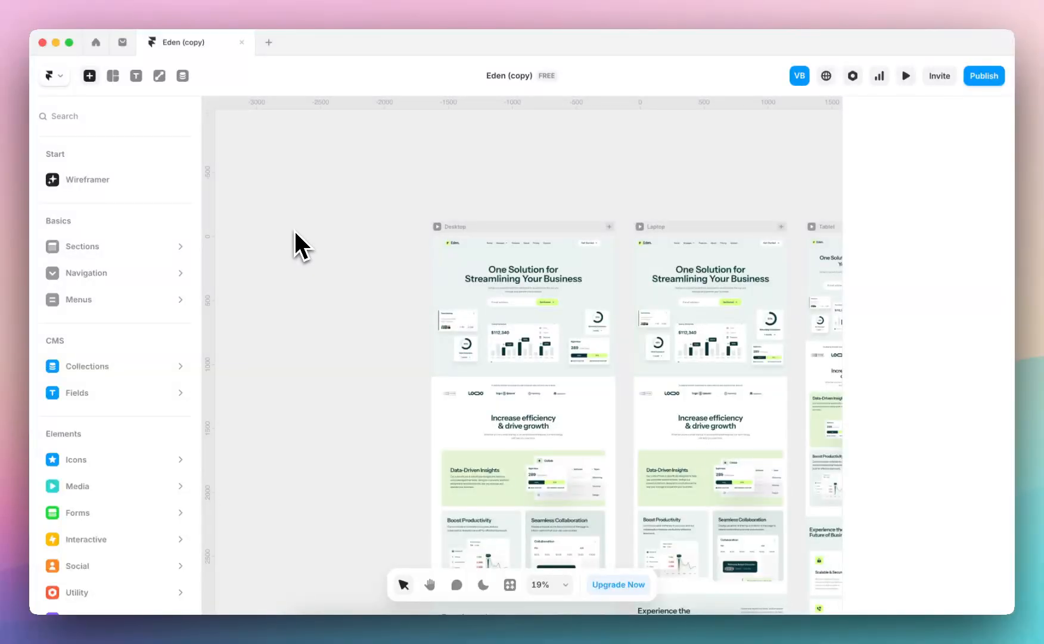
Look over the Home page's breakpoints on the canvas and inspect the Team Meeting card in the desktop hero
{"action": "scroll", "coordinate": [384, 268], "scroll_direction": "down", "scroll_amount": 5}
{"action": "scroll", "coordinate": [401, 250], "scroll_direction": "down", "scroll_amount": 2}
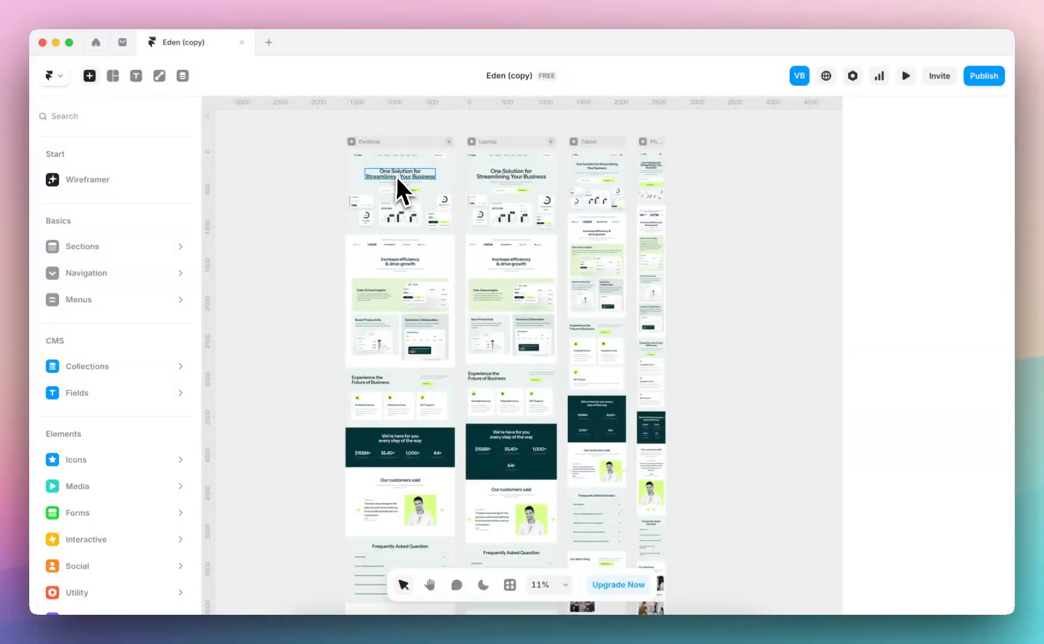
{"action": "scroll", "coordinate": [398, 173], "scroll_direction": "up", "scroll_amount": 4}
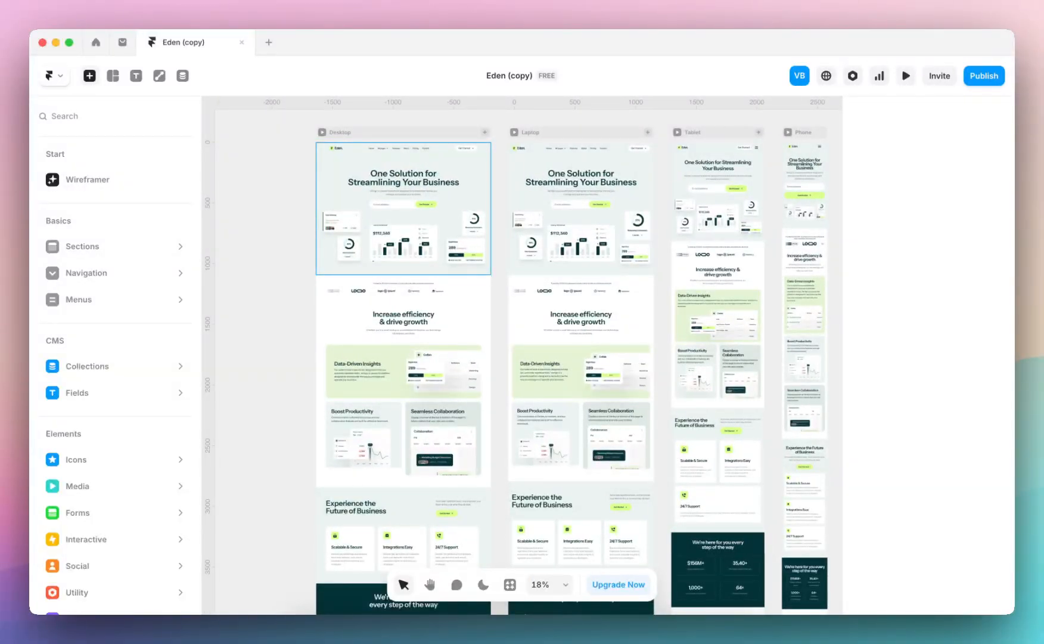
{"action": "scroll", "coordinate": [407, 180], "scroll_direction": "up", "scroll_amount": 5}
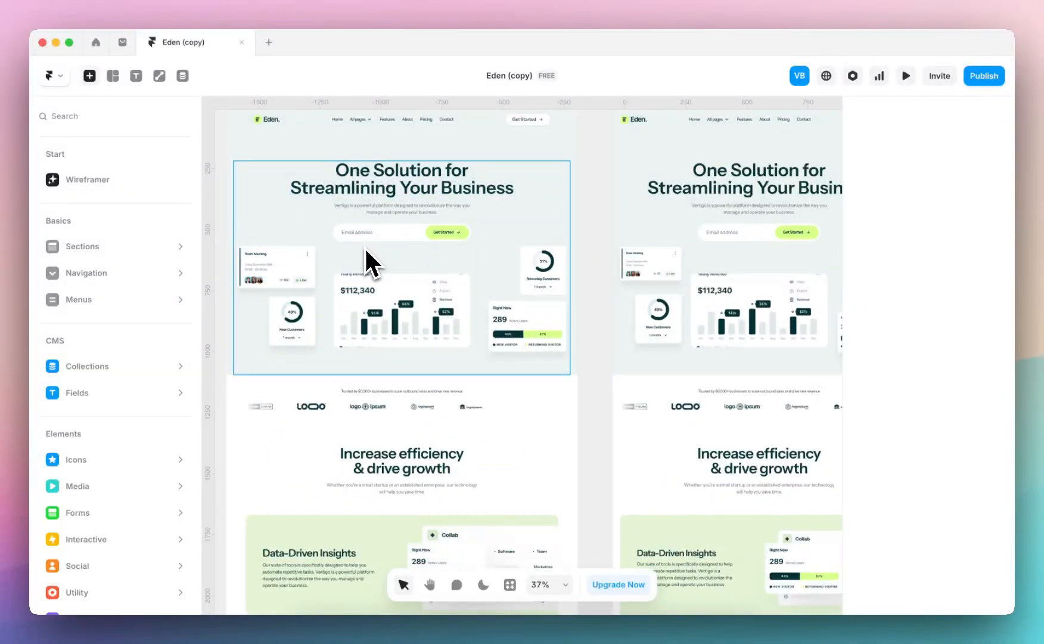
{"action": "scroll", "coordinate": [365, 250], "scroll_direction": "down", "scroll_amount": 2}
{"action": "scroll", "coordinate": [365, 250], "scroll_direction": "left", "scroll_amount": 1}
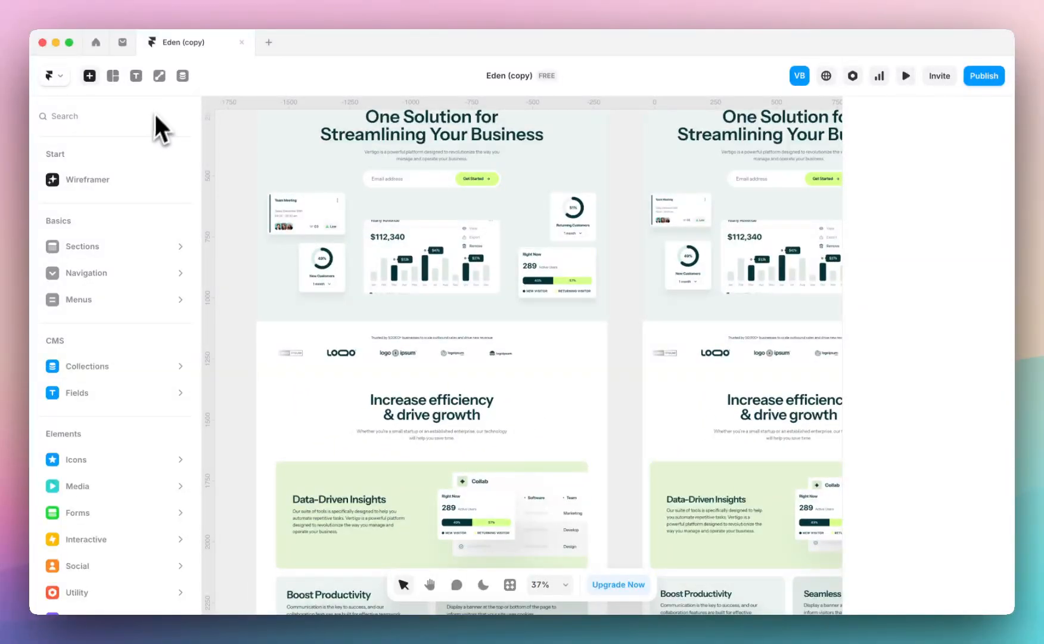
{"action": "left_click", "coordinate": [298, 205]}
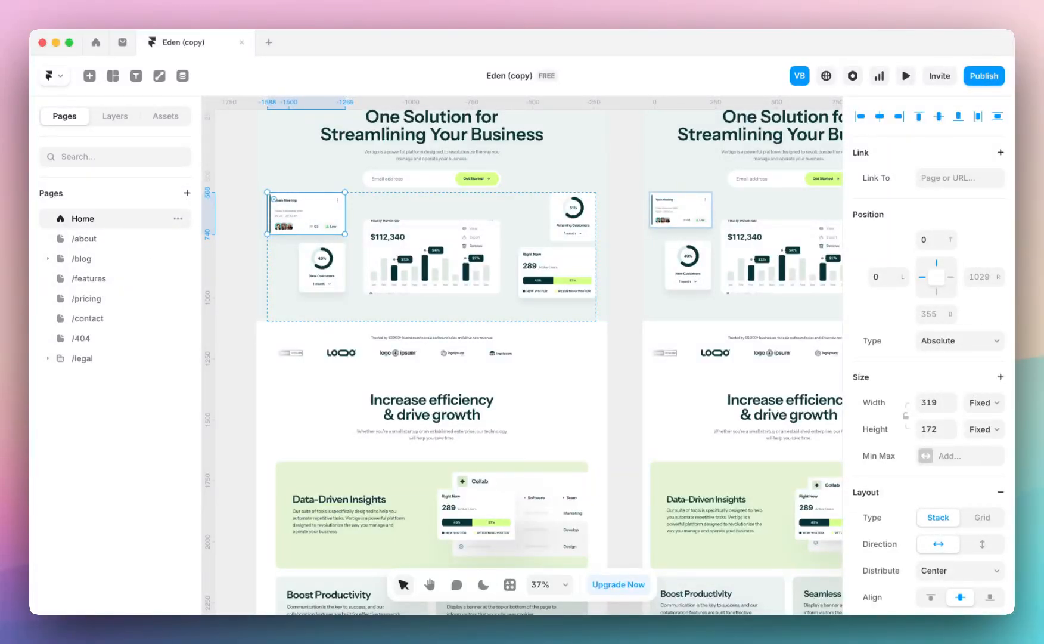
{"action": "scroll", "coordinate": [387, 418], "scroll_direction": "down", "scroll_amount": 3}
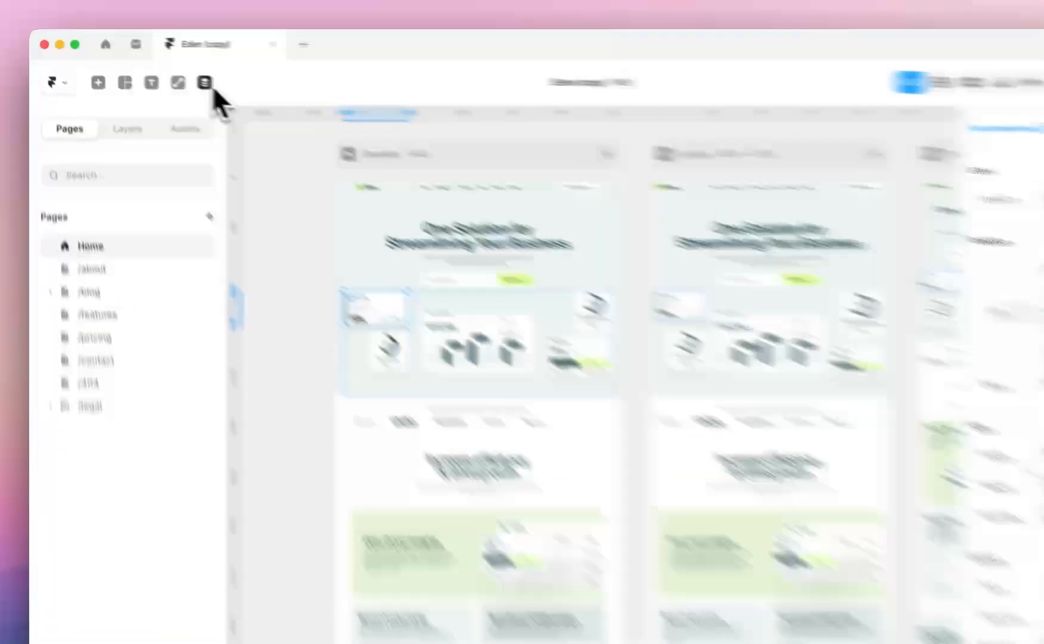
View the blog-details collection in the CMS and return to the page canvas
{"action": "left_click", "coordinate": [210, 85]}
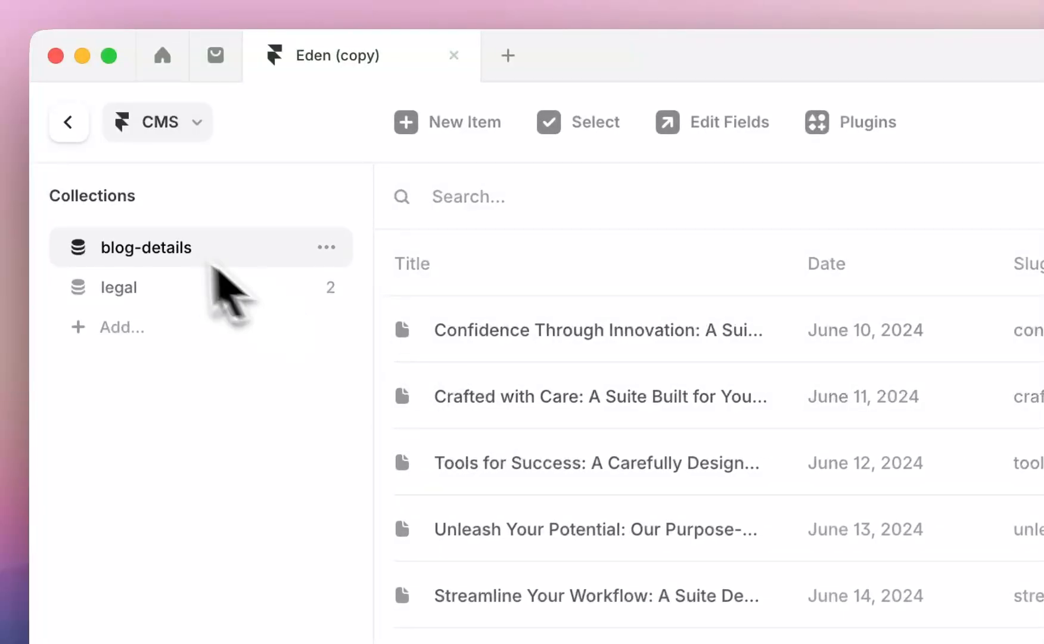
{"action": "left_click", "coordinate": [71, 136]}
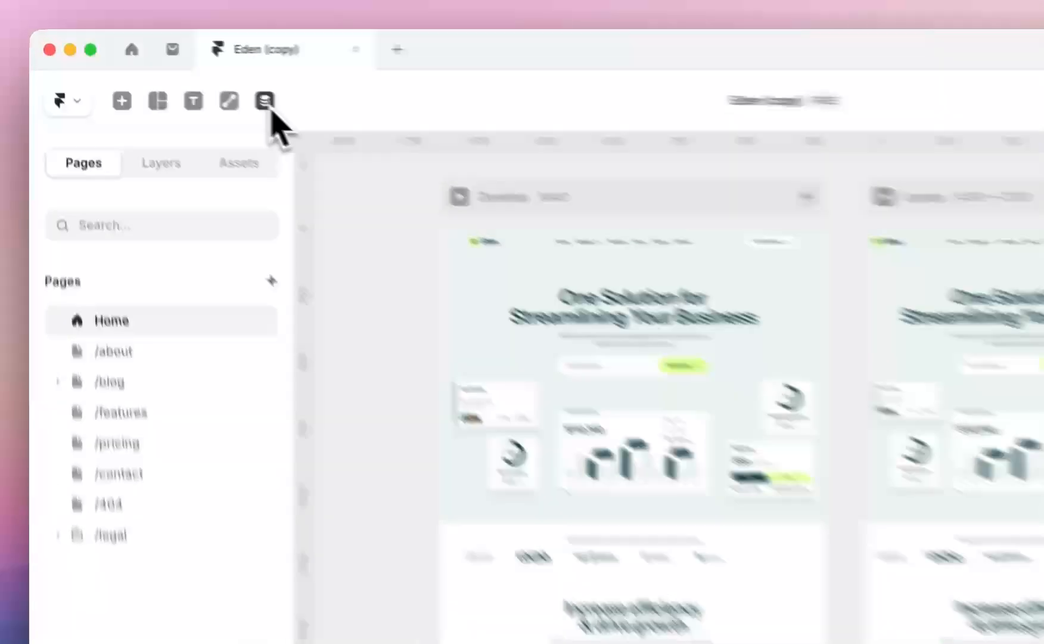
{"action": "left_click", "coordinate": [182, 75]}
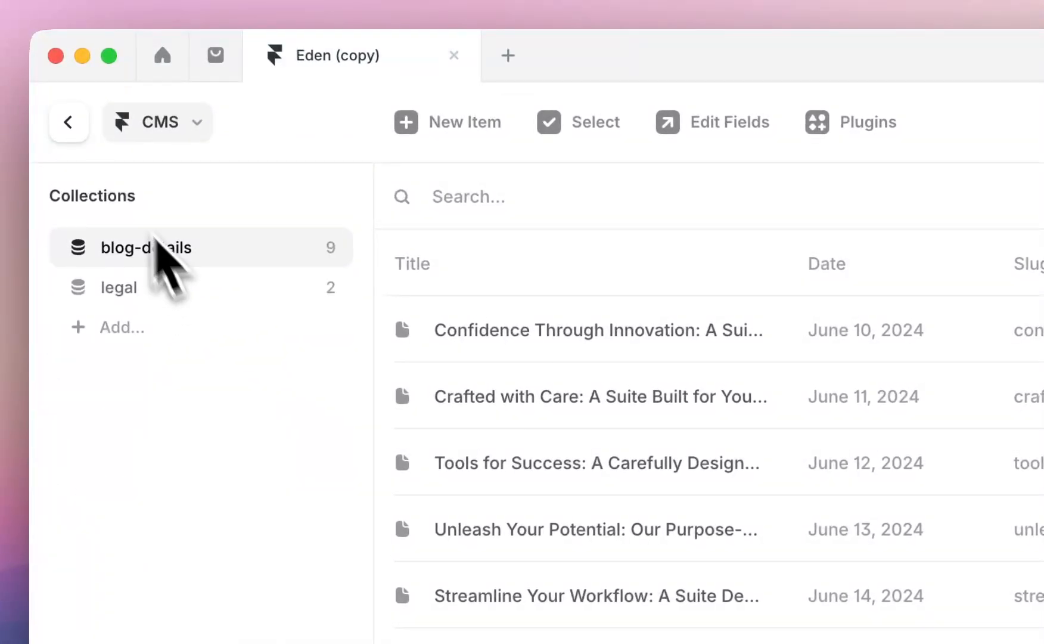
{"action": "left_click", "coordinate": [70, 127]}
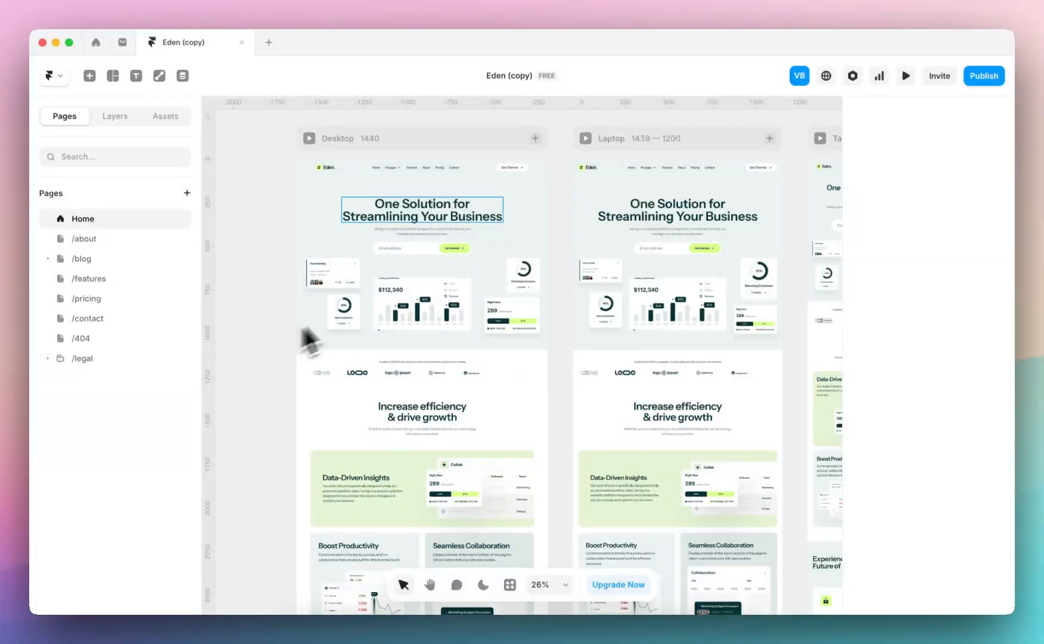
Inspect the desktop navigation bar and compare the Home page header and hero across the desktop, laptop and tablet breakpoints
{"action": "left_click", "coordinate": [404, 172]}
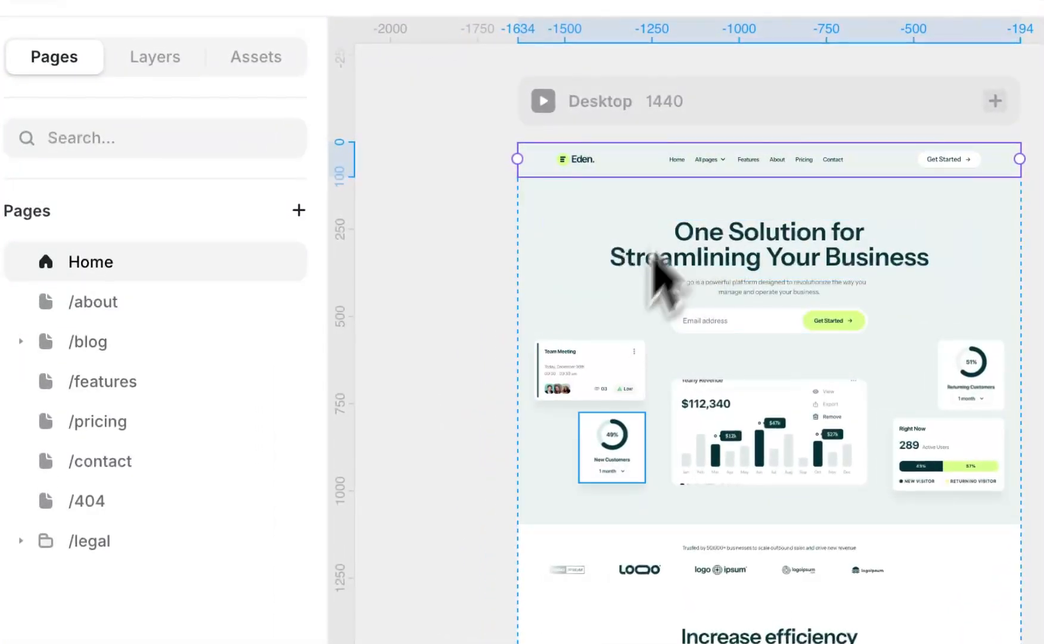
{"action": "scroll", "coordinate": [701, 396], "scroll_direction": "up", "scroll_amount": 4}
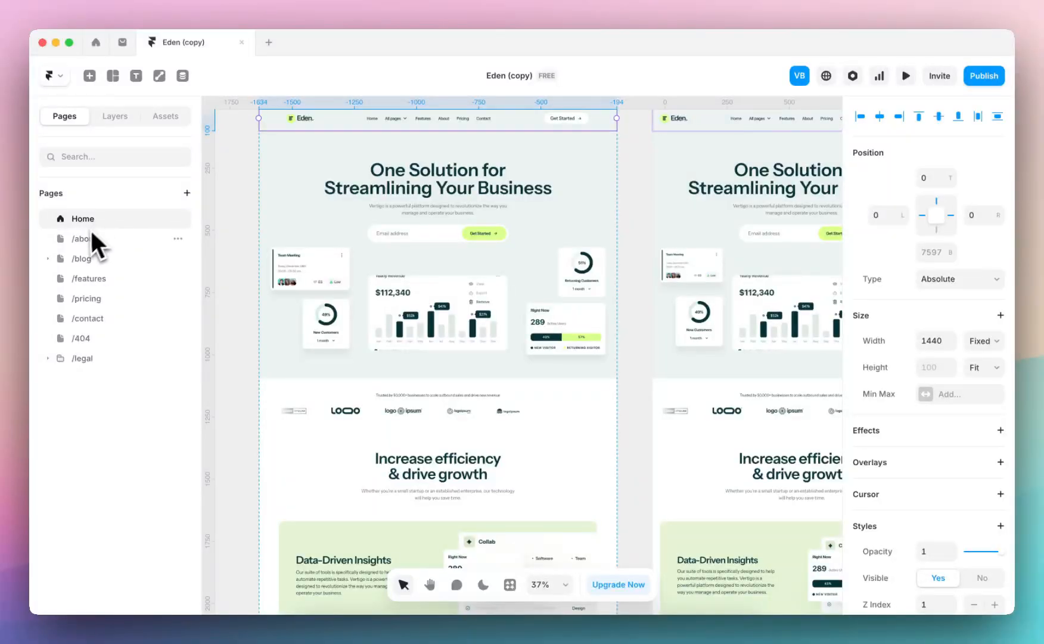
{"action": "scroll", "coordinate": [375, 179], "scroll_direction": "down", "scroll_amount": 3}
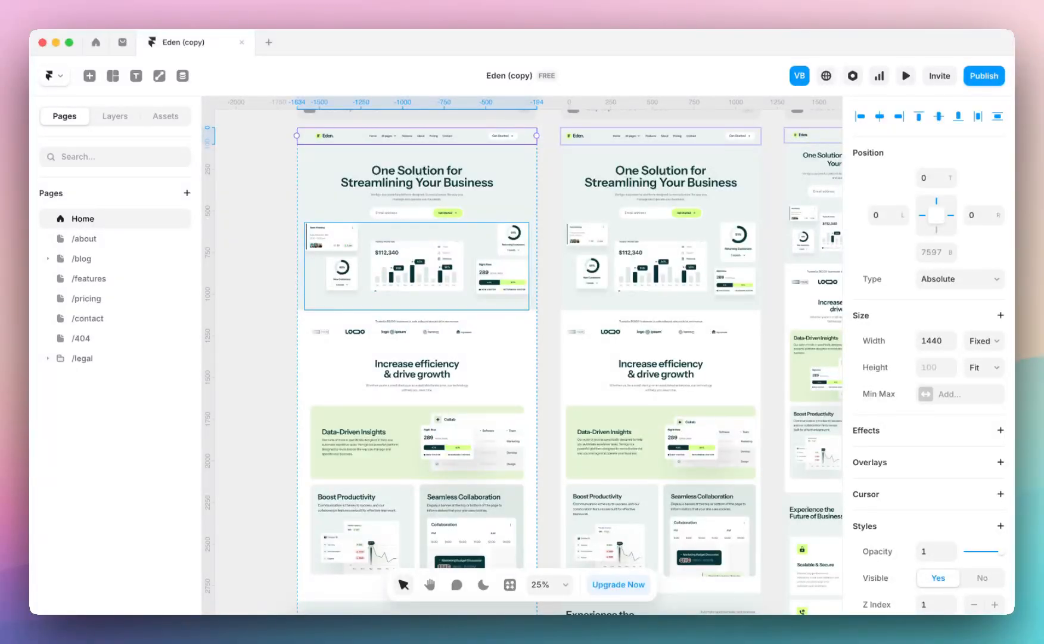
{"action": "scroll", "coordinate": [520, 247], "scroll_direction": "right", "scroll_amount": 2}
{"action": "scroll", "coordinate": [520, 247], "scroll_direction": "up", "scroll_amount": 1}
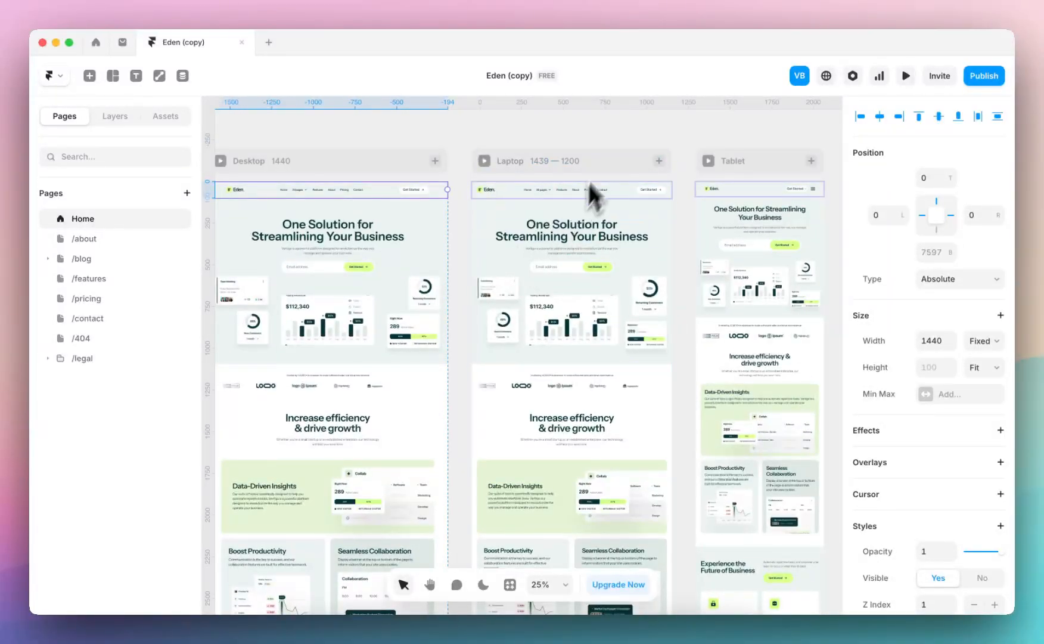
{"action": "left_click", "coordinate": [678, 224]}
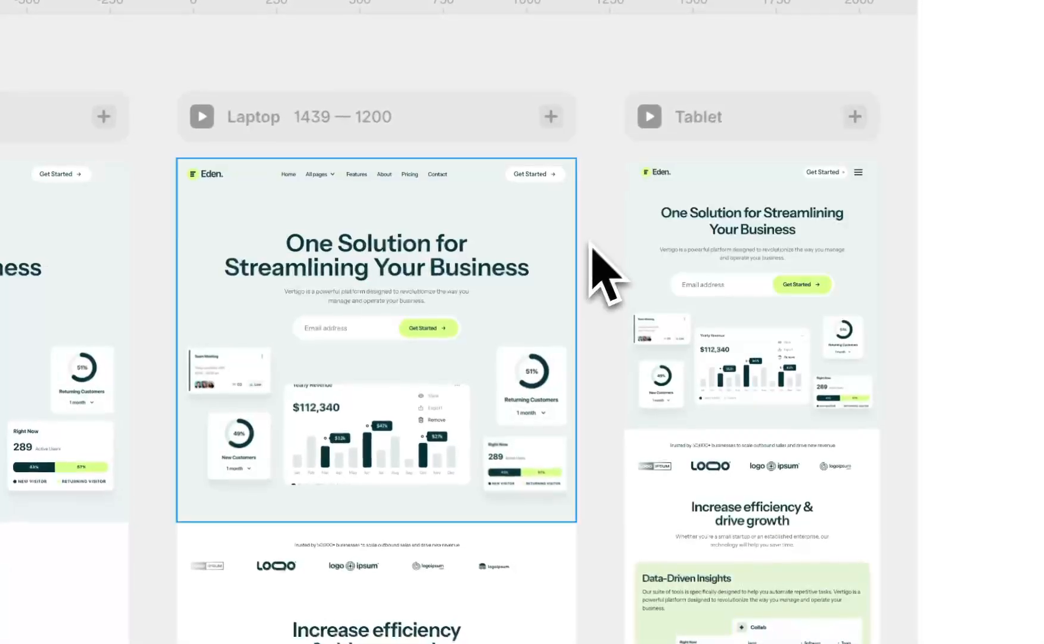
{"action": "scroll", "coordinate": [518, 363], "scroll_direction": "up", "scroll_amount": 3}
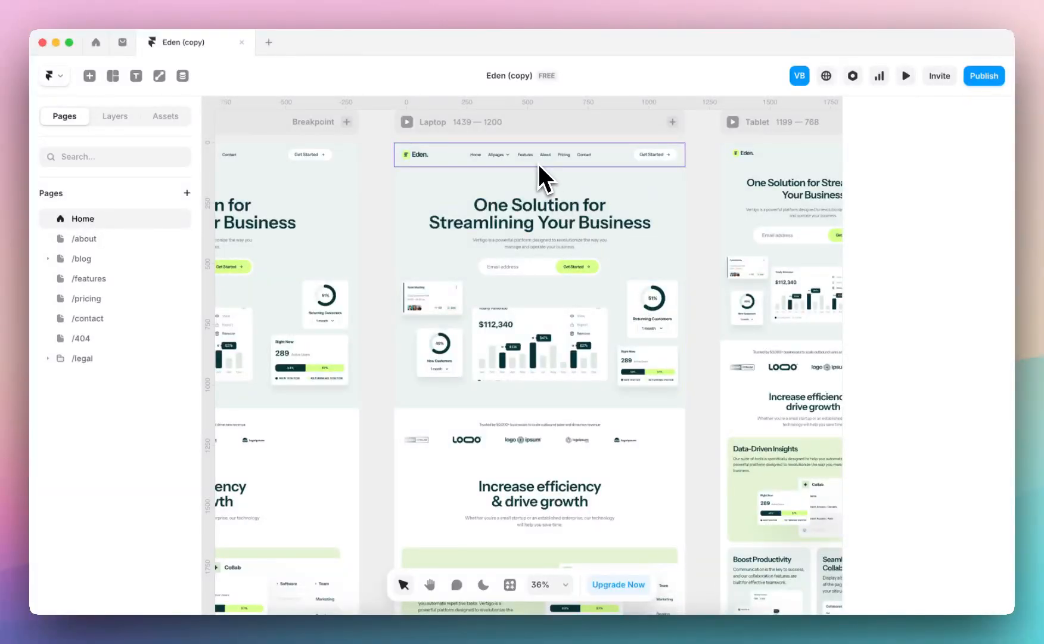
{"action": "scroll", "coordinate": [537, 162], "scroll_direction": "up", "scroll_amount": 3}
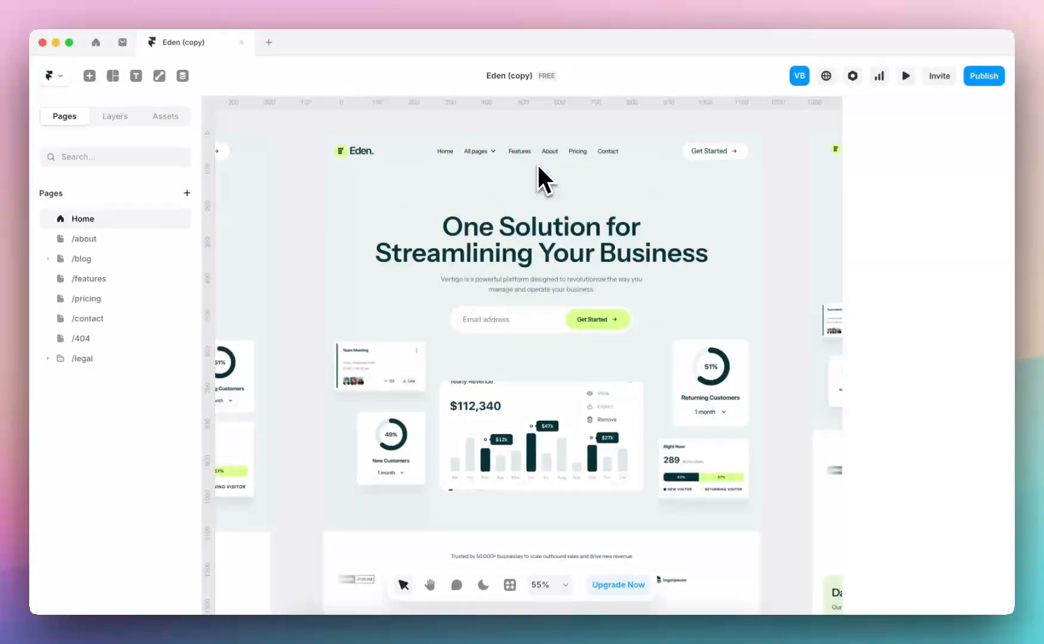
Browse the project's component assets, checking the contents of the Navigation, Utilities, Section and Tablet folders
{"action": "left_click", "coordinate": [161, 118]}
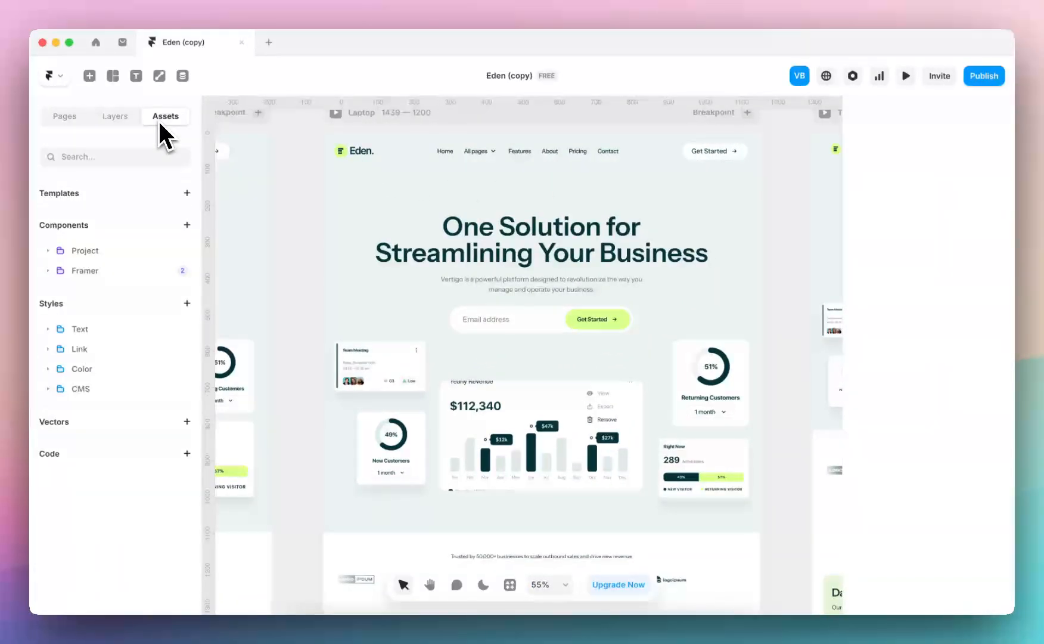
{"action": "left_click", "coordinate": [48, 251]}
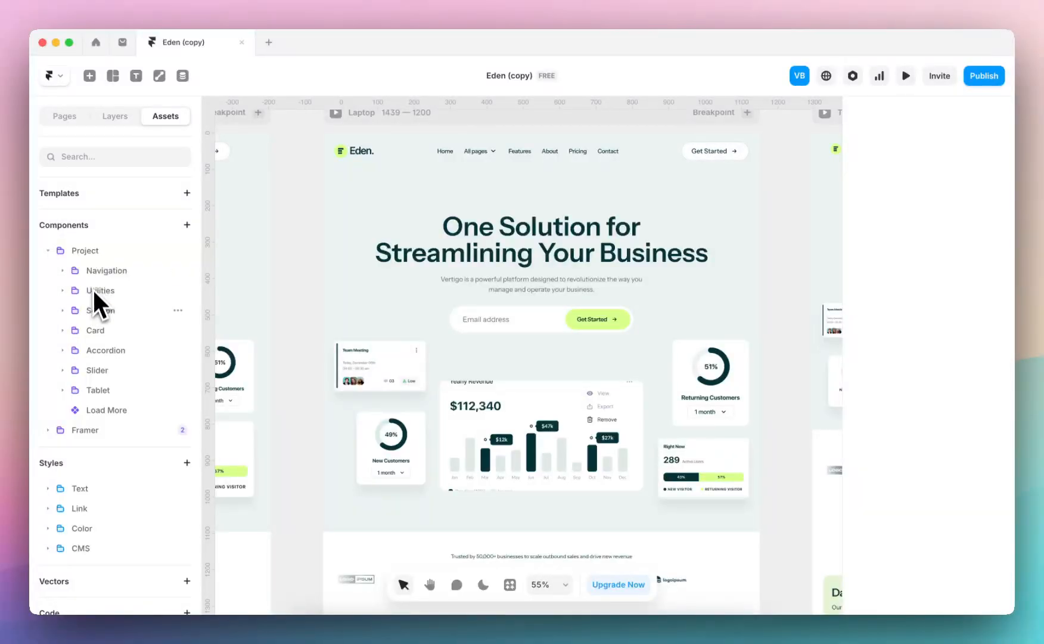
{"action": "left_click", "coordinate": [68, 275]}
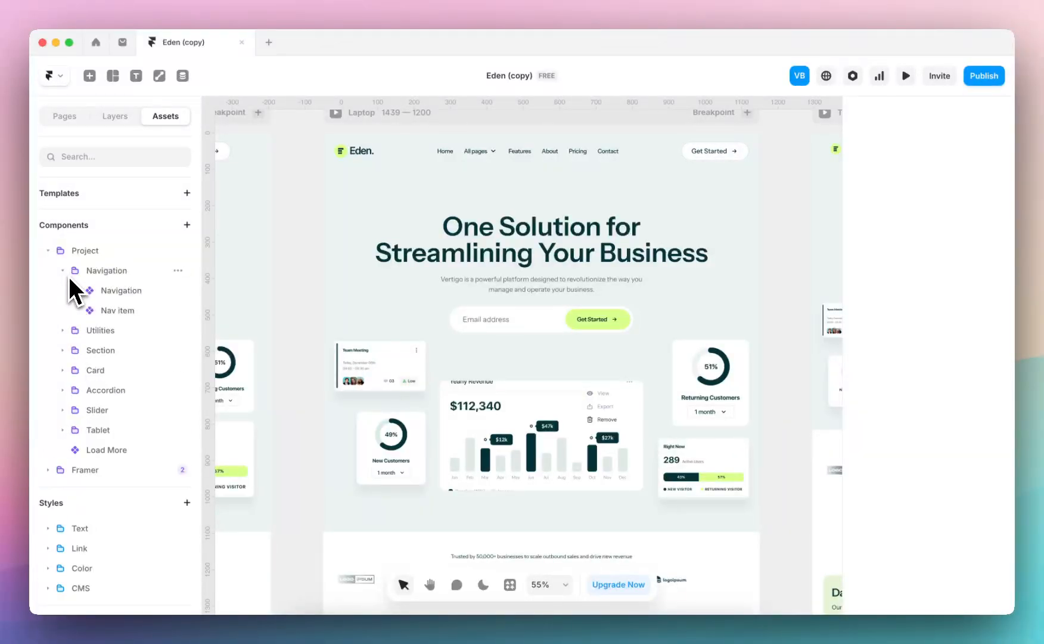
{"action": "left_click", "coordinate": [68, 276]}
{"action": "left_click", "coordinate": [65, 291]}
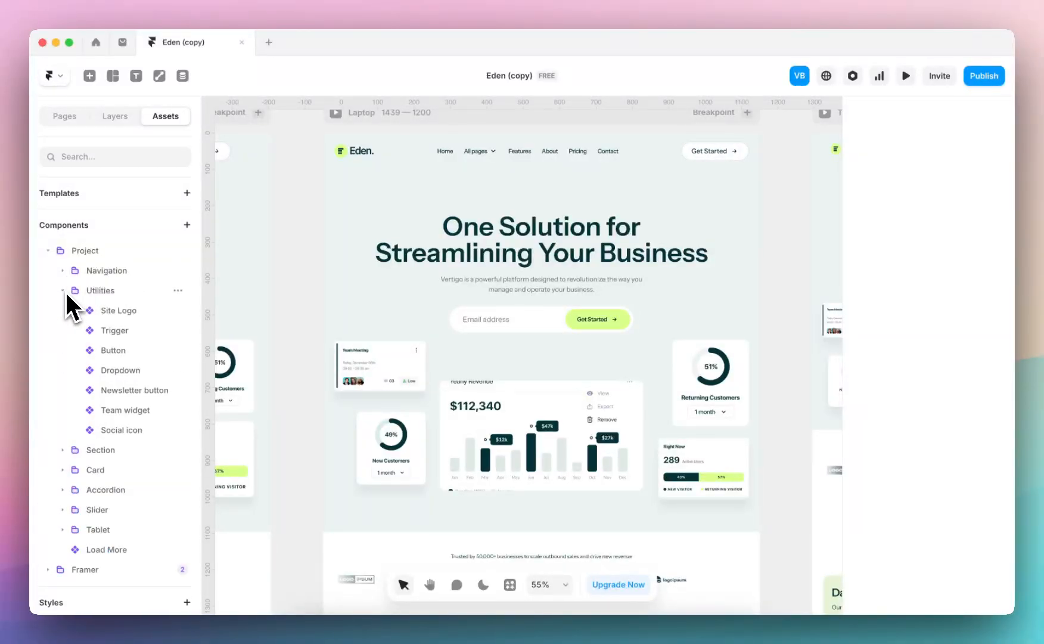
{"action": "left_click", "coordinate": [68, 294]}
{"action": "left_click", "coordinate": [69, 314]}
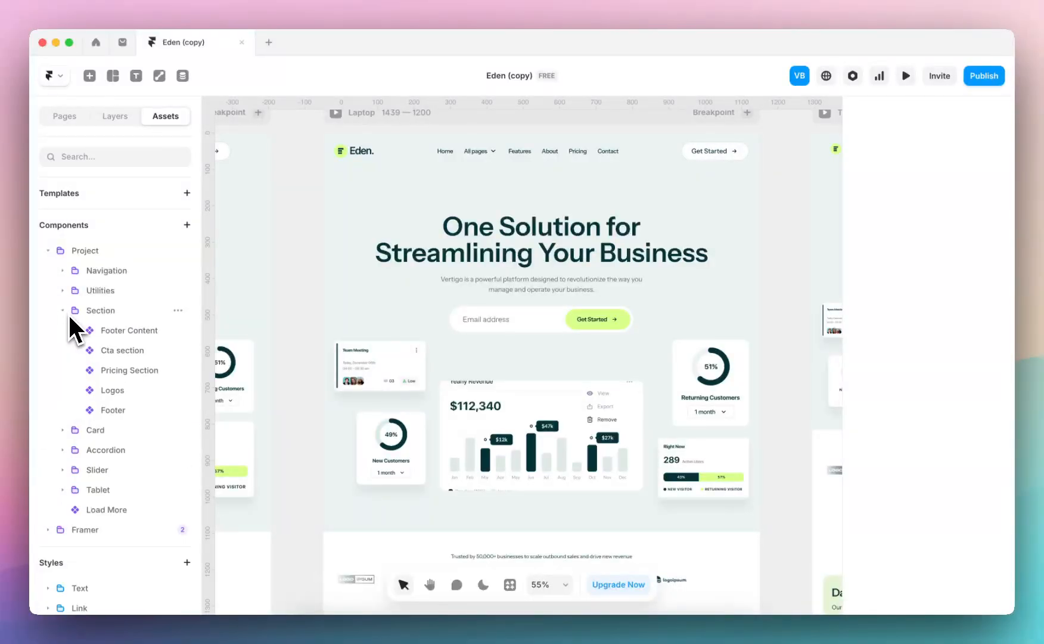
{"action": "left_click", "coordinate": [69, 316]}
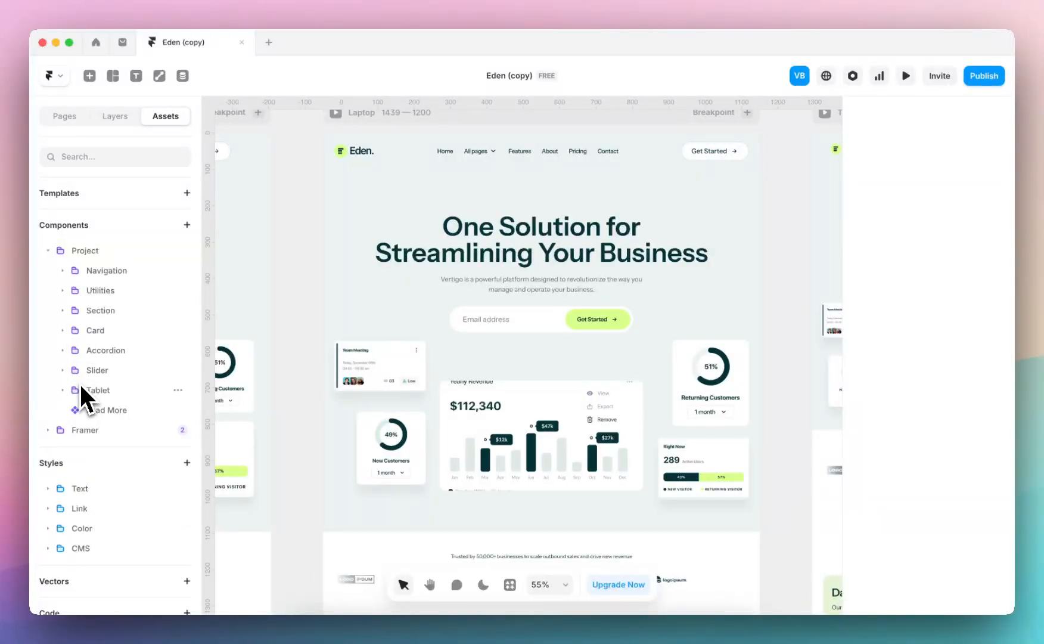
{"action": "left_click", "coordinate": [63, 390]}
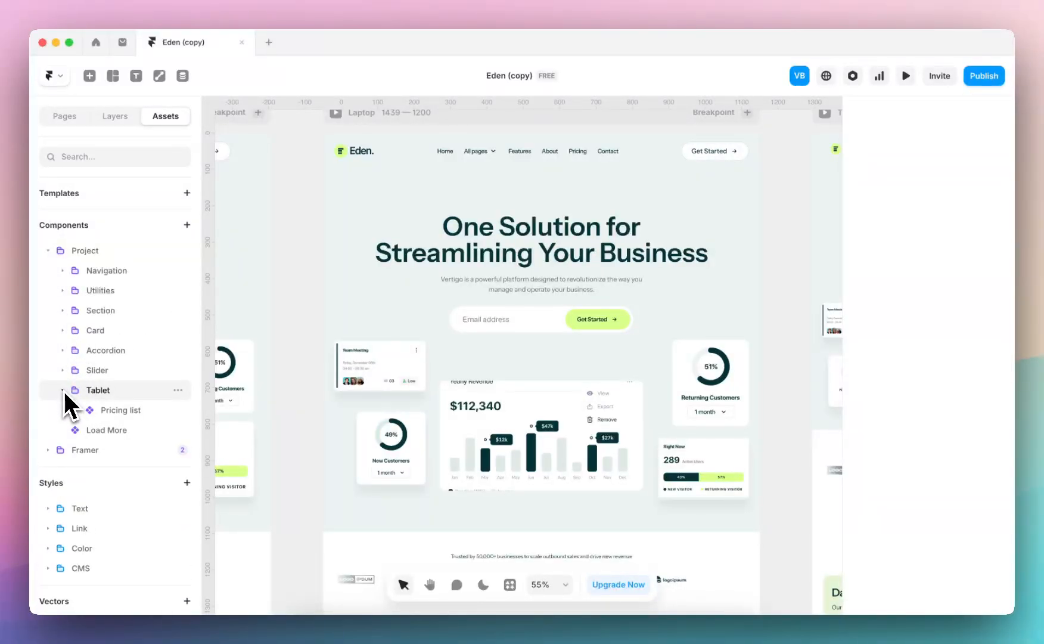
{"action": "left_click", "coordinate": [65, 392]}
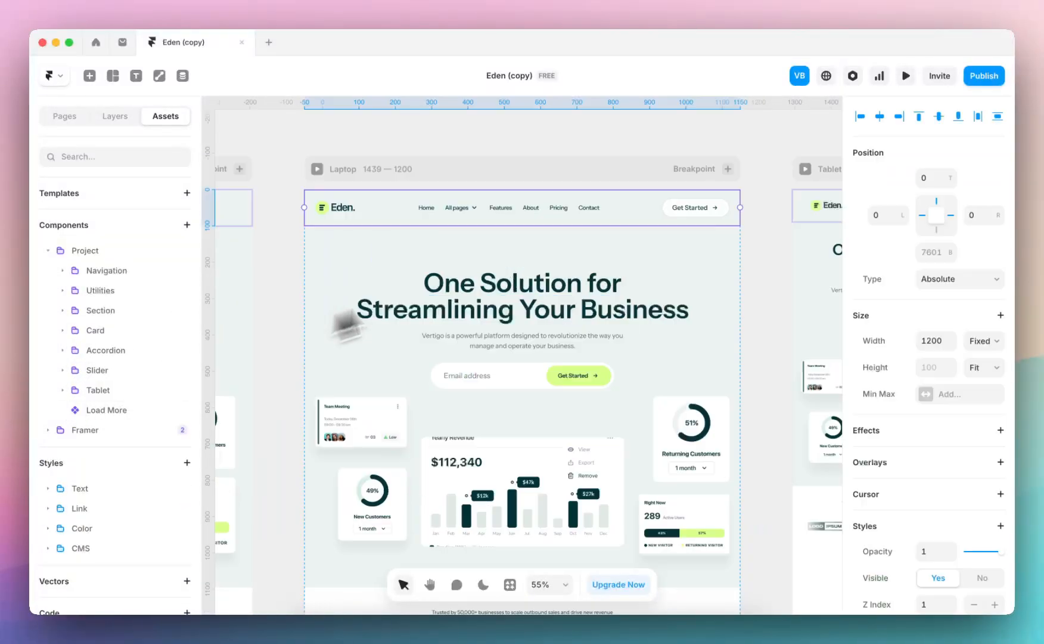
{"action": "key", "text": "Escape"}
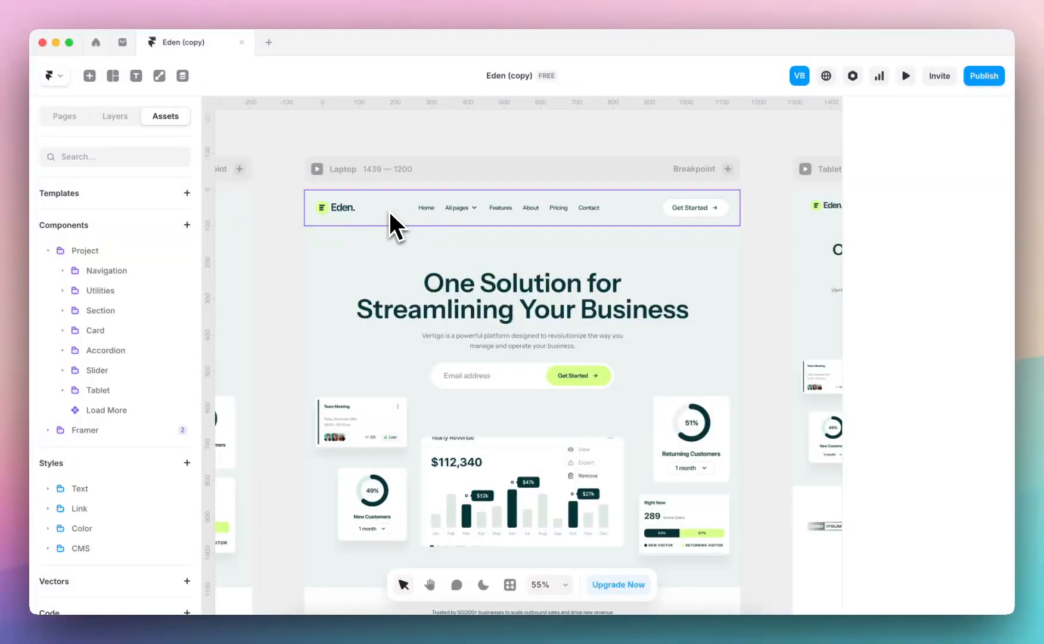
Open the Navigation component, inspect its Home link and All Pages trigger component, and return to the Home page
{"action": "double_click", "coordinate": [384, 208]}
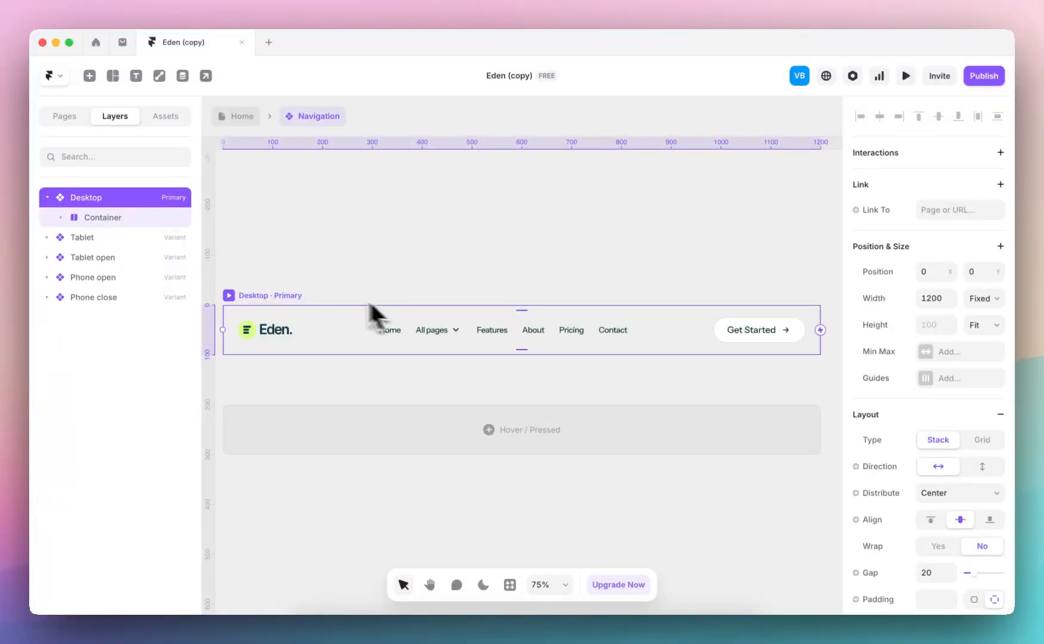
{"action": "left_click", "coordinate": [405, 334]}
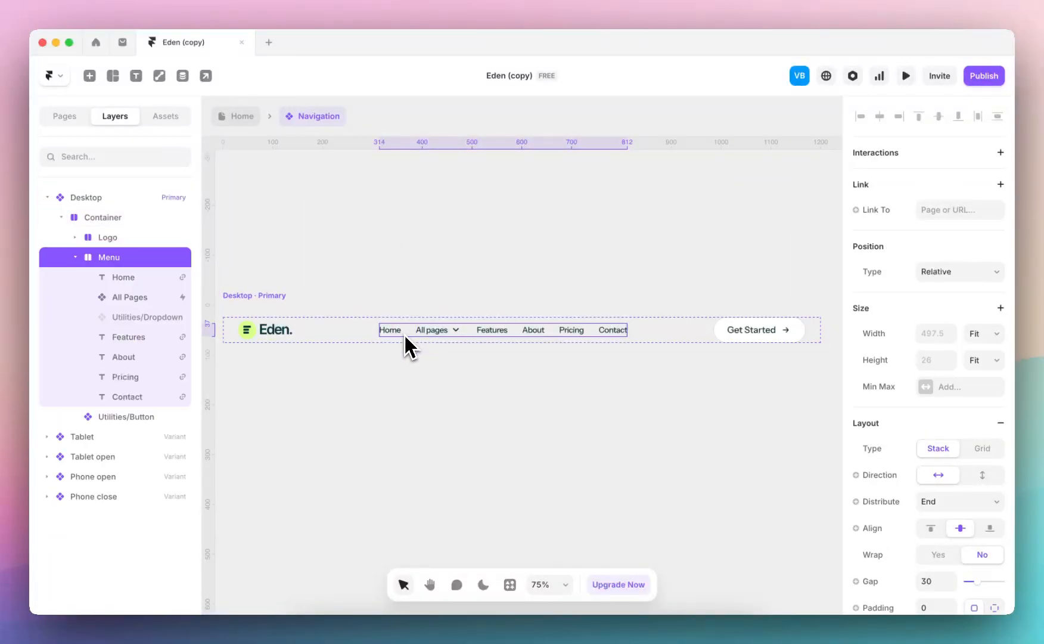
{"action": "left_click", "coordinate": [389, 331]}
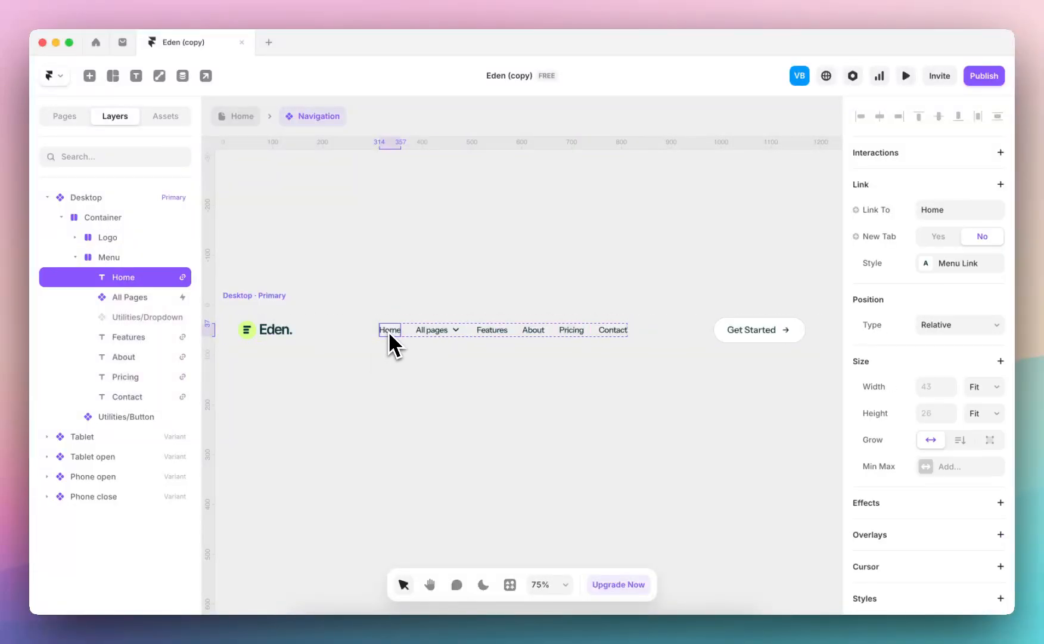
{"action": "left_click", "coordinate": [436, 332]}
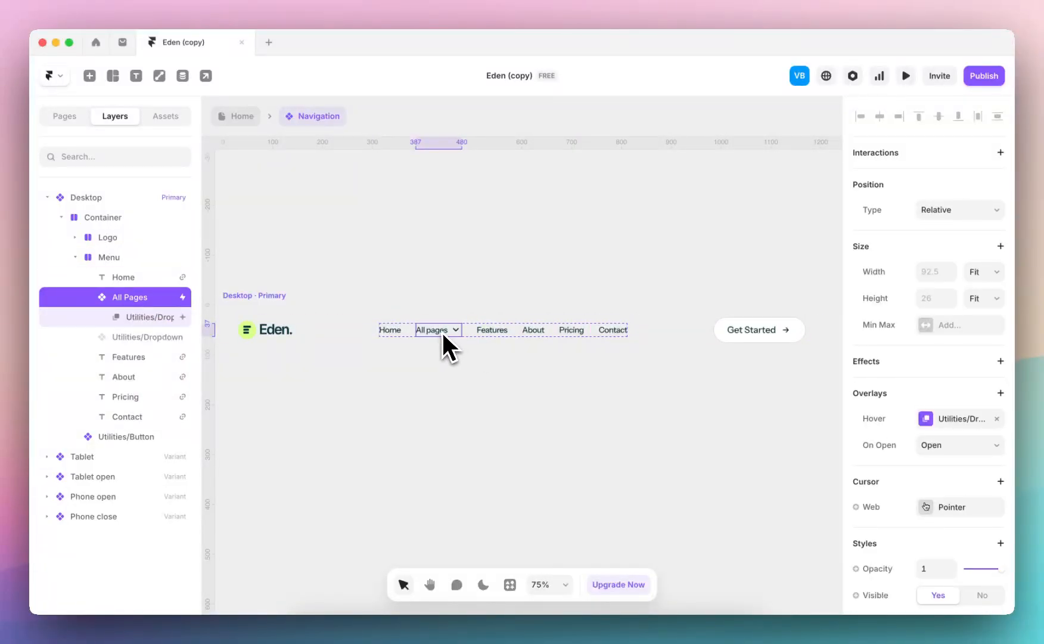
{"action": "double_click", "coordinate": [437, 330]}
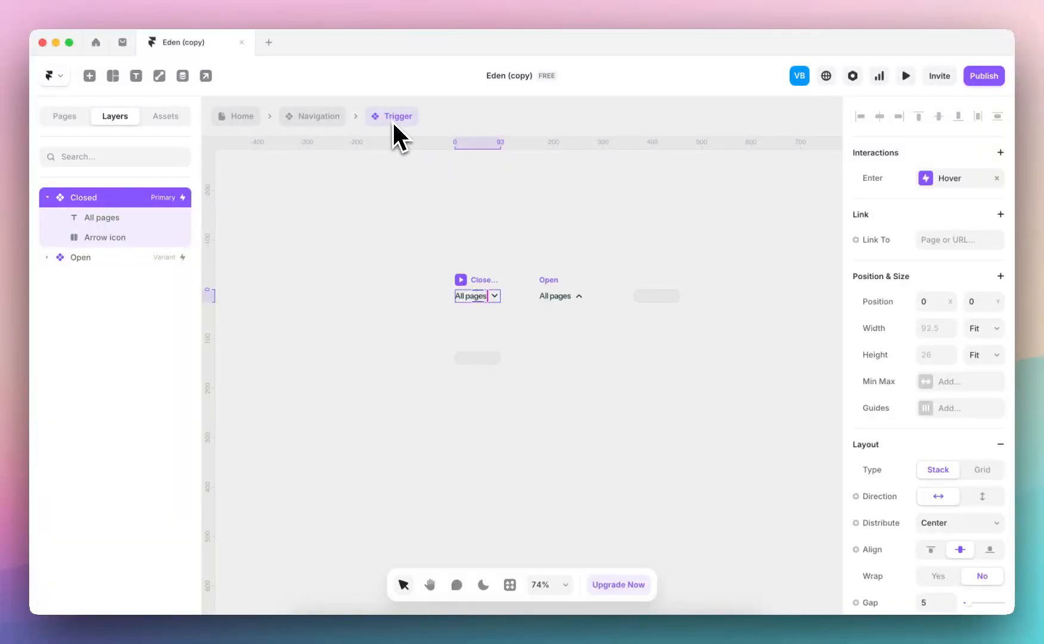
{"action": "left_click", "coordinate": [321, 121]}
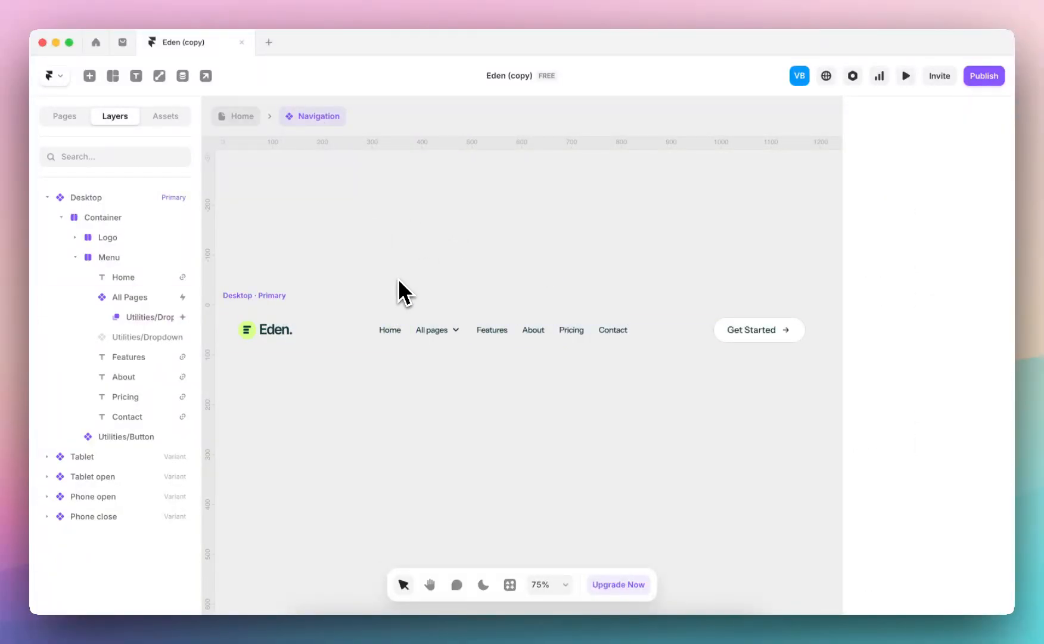
{"action": "left_click", "coordinate": [252, 119]}
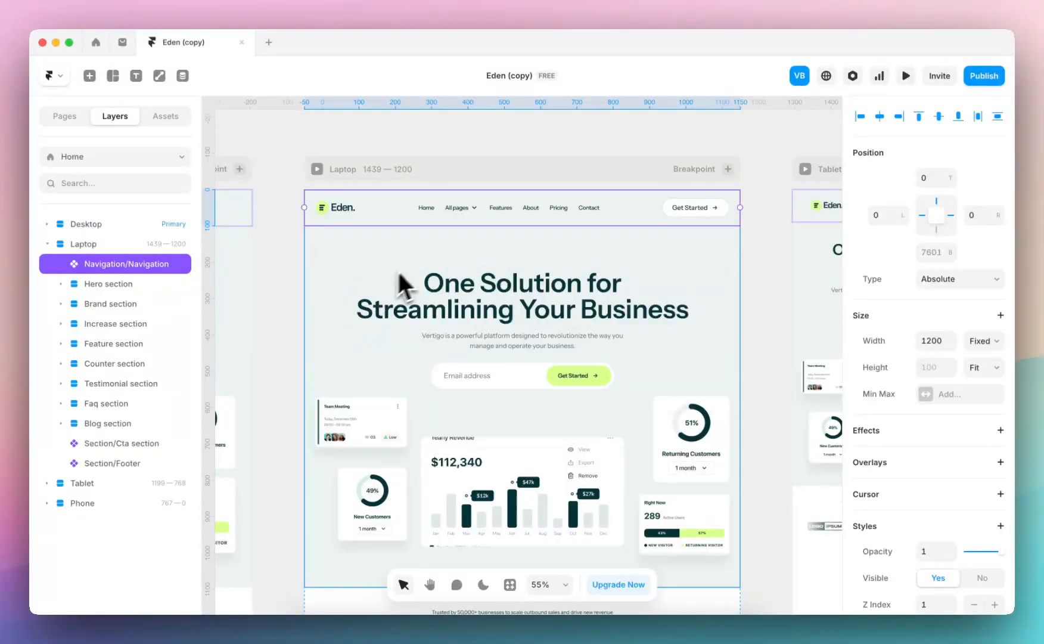
Open the Get Started button component from the laptop navigation bar and examine all of its variants
{"action": "double_click", "coordinate": [635, 222]}
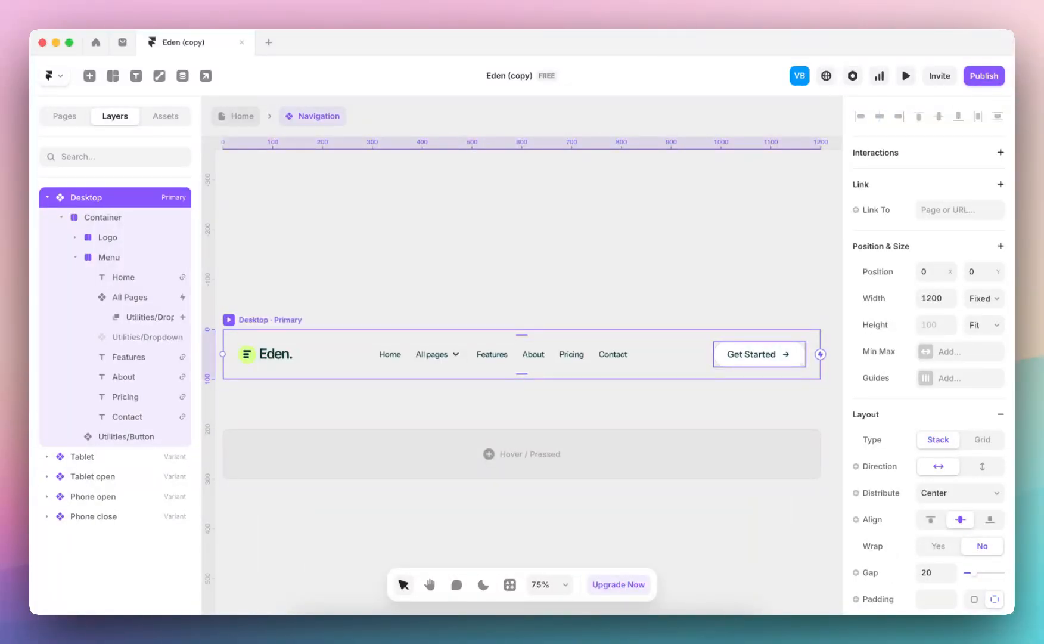
{"action": "left_click", "coordinate": [760, 361]}
{"action": "double_click", "coordinate": [760, 363]}
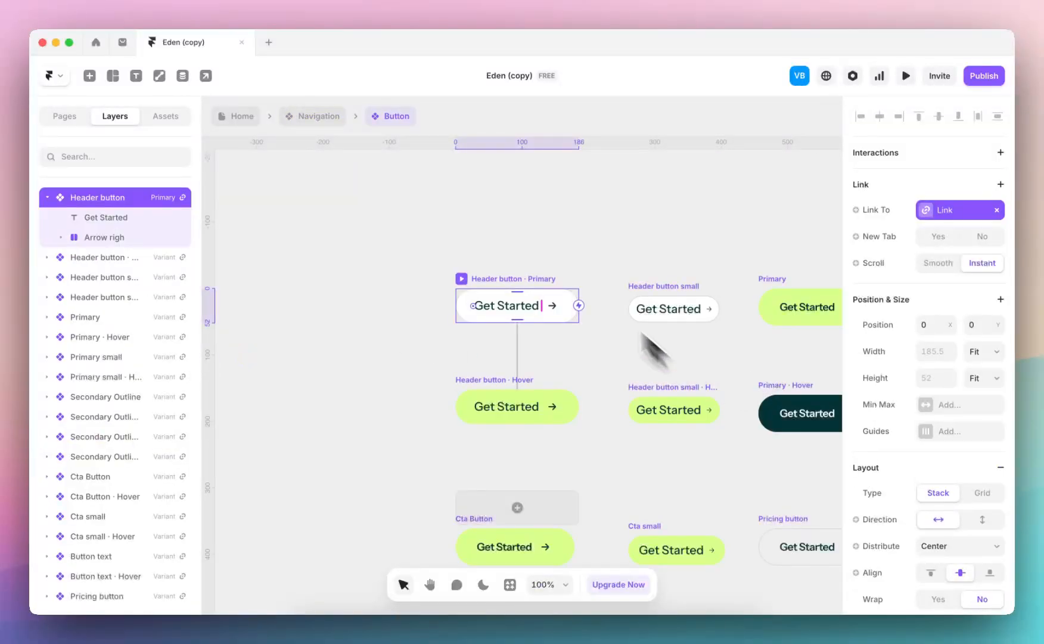
{"action": "scroll", "coordinate": [574, 229], "scroll_direction": "down", "scroll_amount": 5}
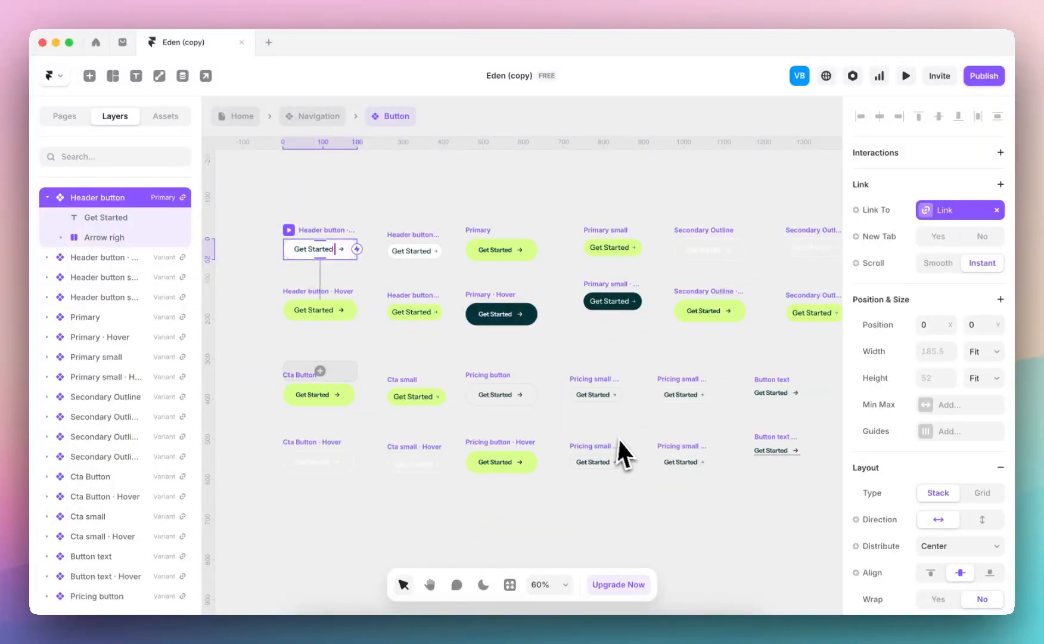
Leave the button component and return to the Home page's breakpoint overview
{"action": "scroll", "coordinate": [421, 214], "scroll_direction": "down", "scroll_amount": 5}
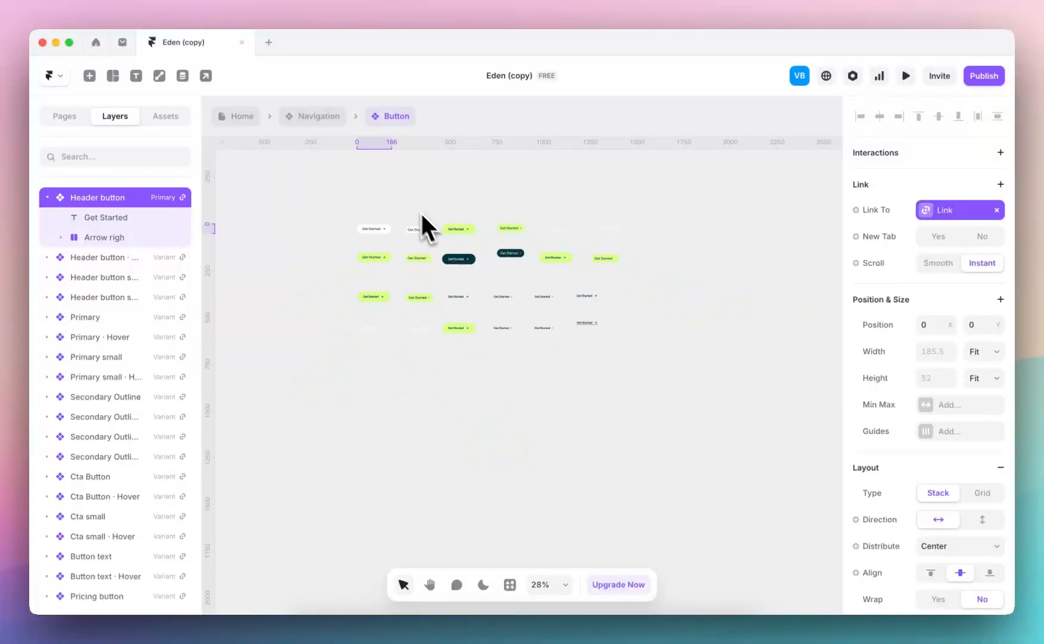
{"action": "left_click", "coordinate": [321, 120]}
{"action": "left_click", "coordinate": [247, 115]}
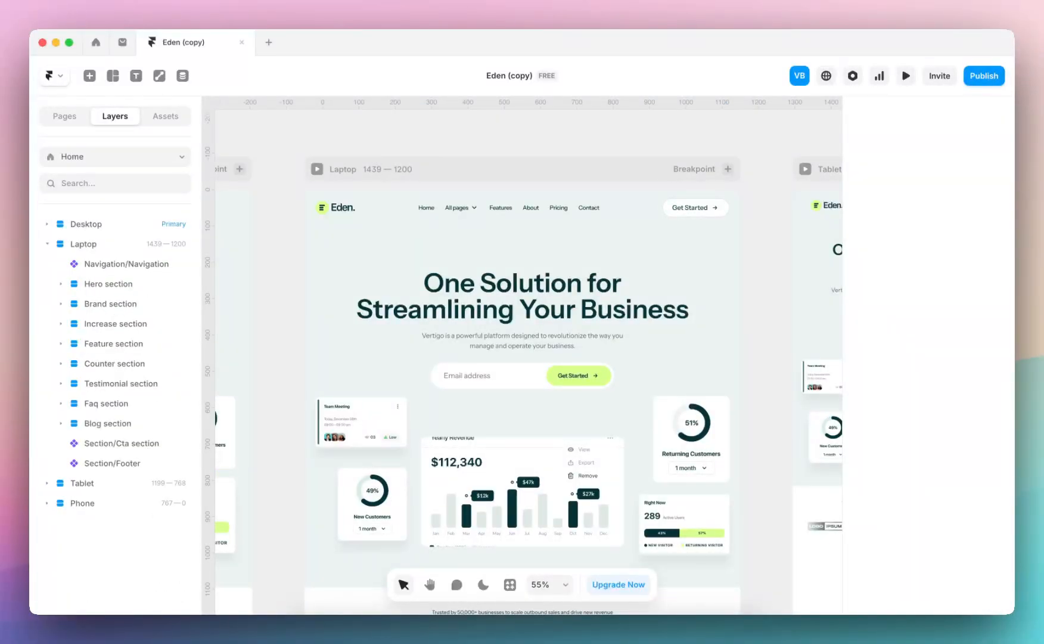
{"action": "scroll", "coordinate": [474, 212], "scroll_direction": "down", "scroll_amount": 5}
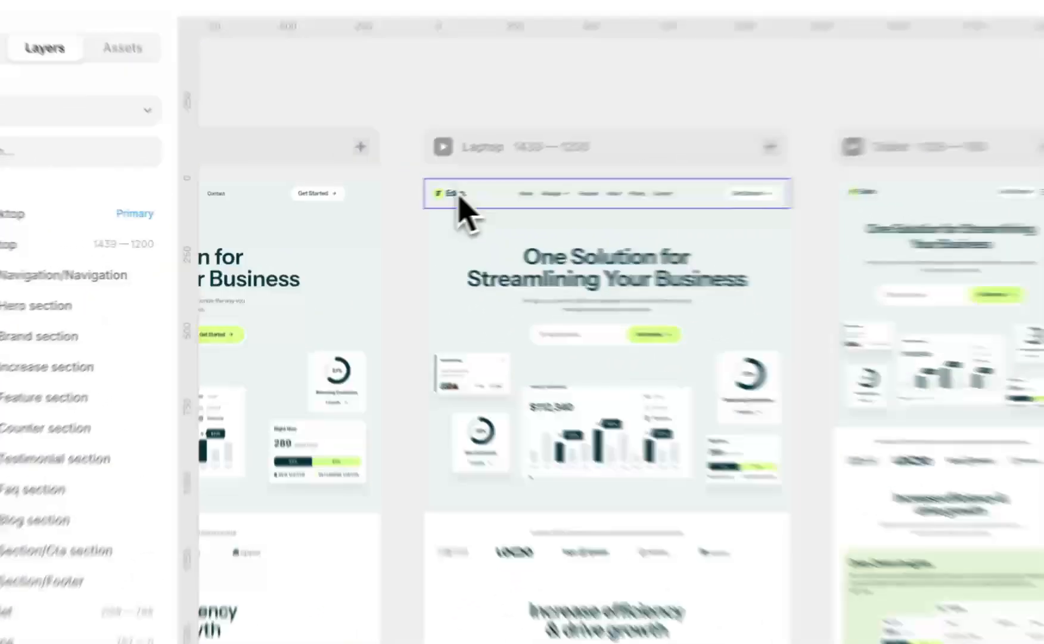
Open the Site Logo component from the laptop navigation bar to inspect its image fill, and return to the Home page
{"action": "left_click", "coordinate": [460, 197]}
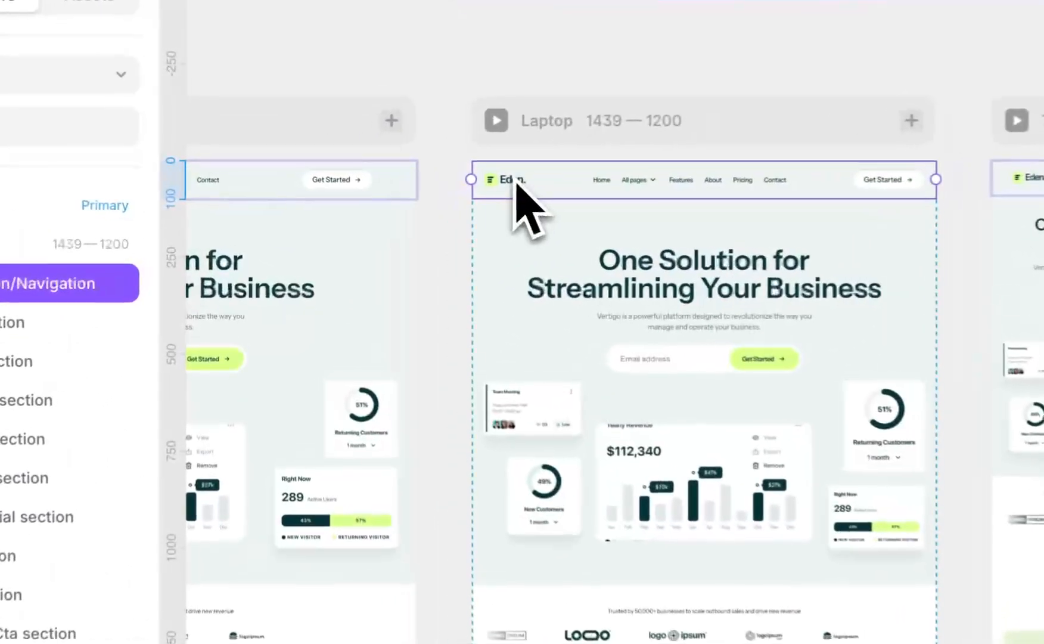
{"action": "double_click", "coordinate": [459, 197]}
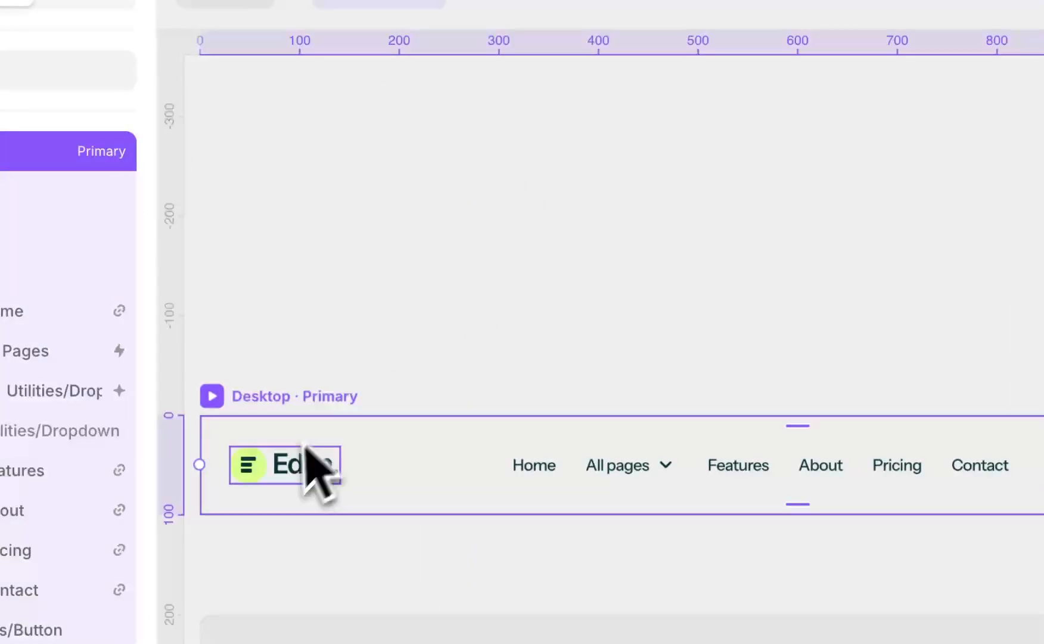
{"action": "left_click", "coordinate": [305, 458]}
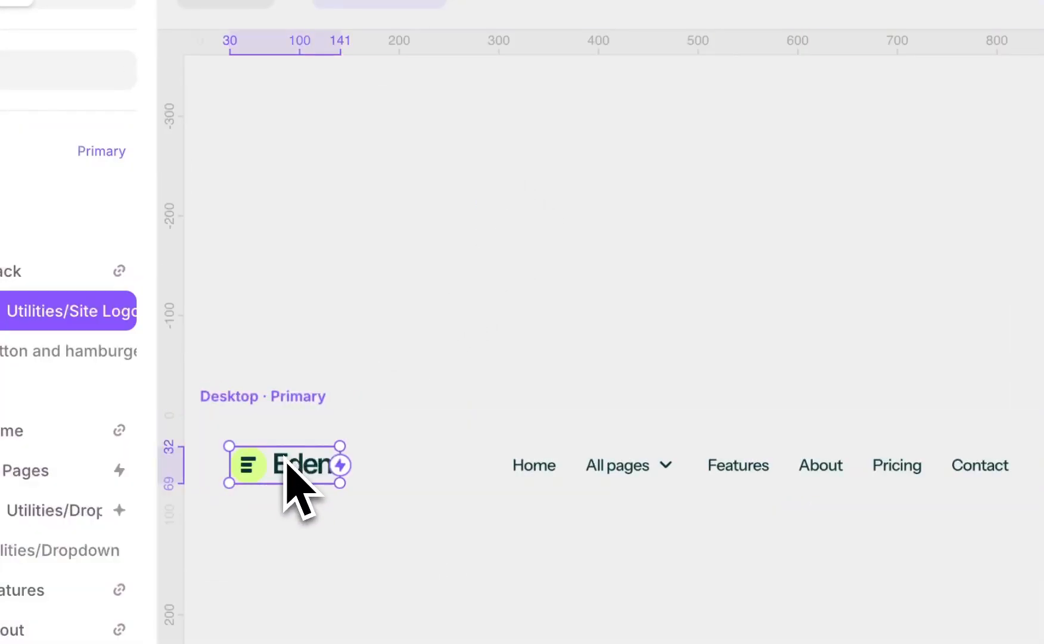
{"action": "double_click", "coordinate": [296, 480]}
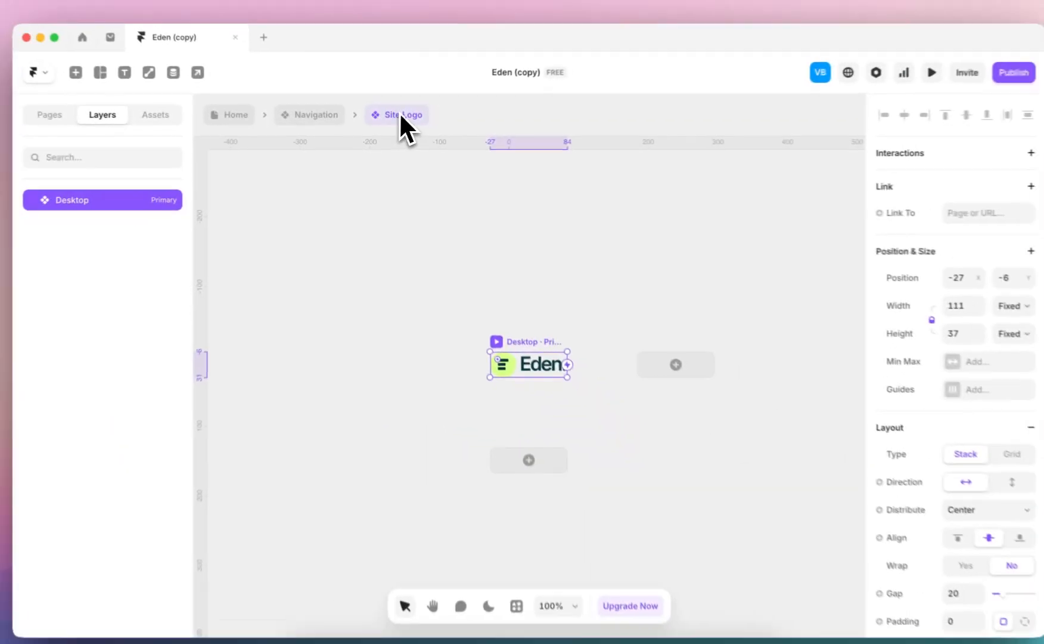
{"action": "scroll", "coordinate": [913, 378], "scroll_direction": "down", "scroll_amount": 6}
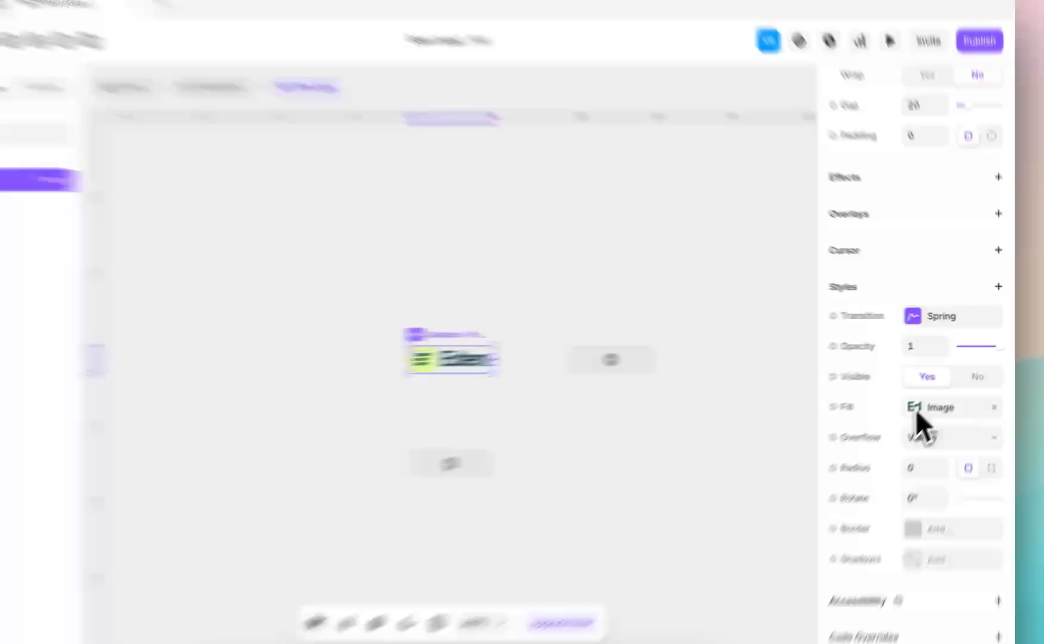
{"action": "left_click", "coordinate": [917, 408]}
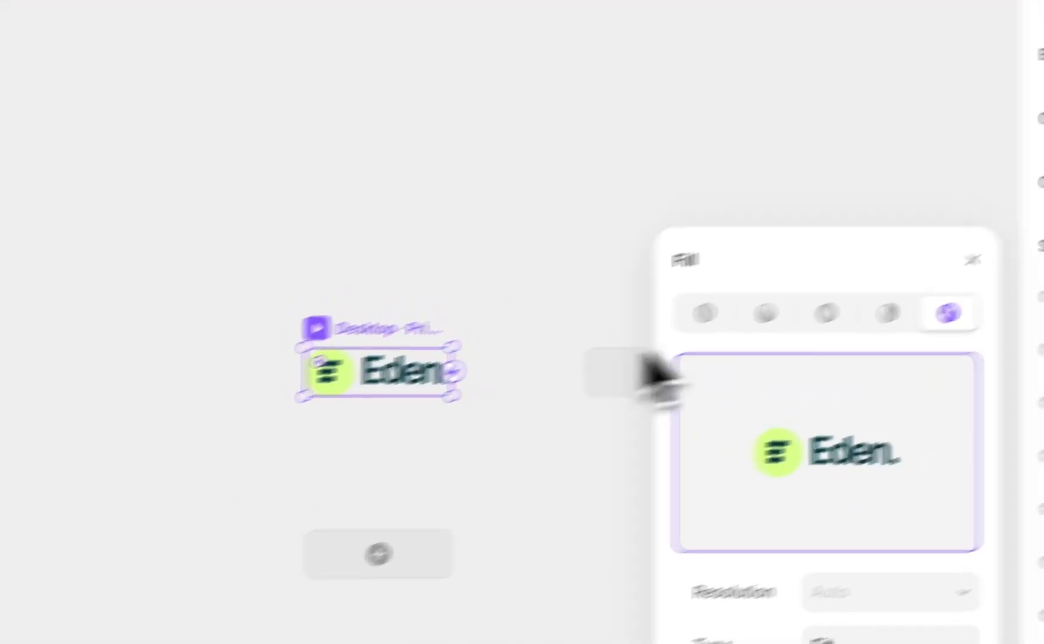
{"action": "left_click", "coordinate": [893, 205]}
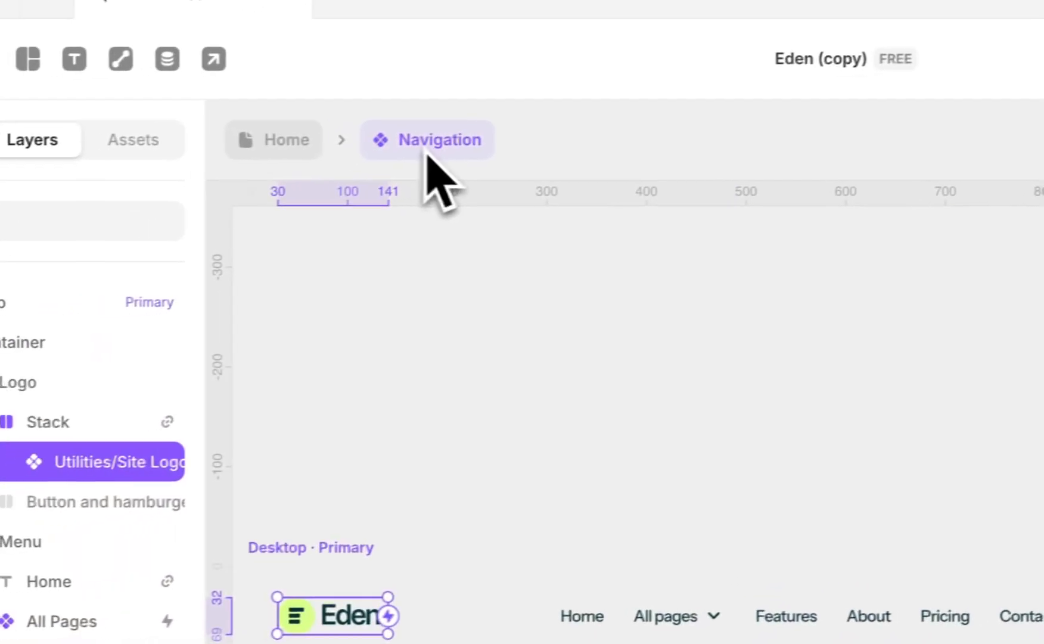
{"action": "left_click", "coordinate": [118, 172]}
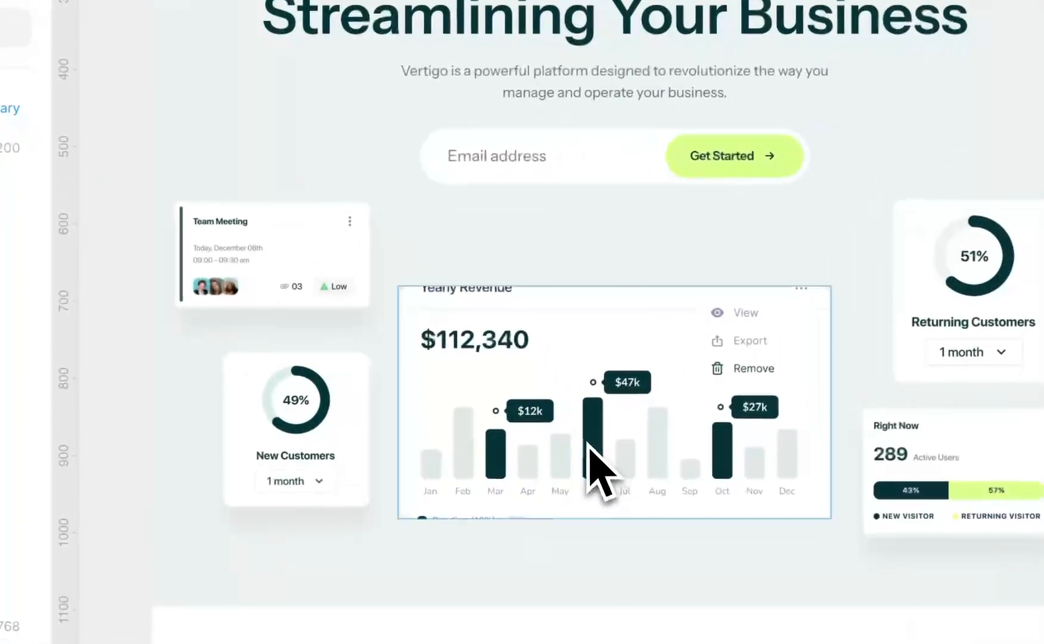
Inspect the graphic cards in the laptop hero section, including the image fill of the Yearly Revenue card
{"action": "left_click", "coordinate": [775, 640]}
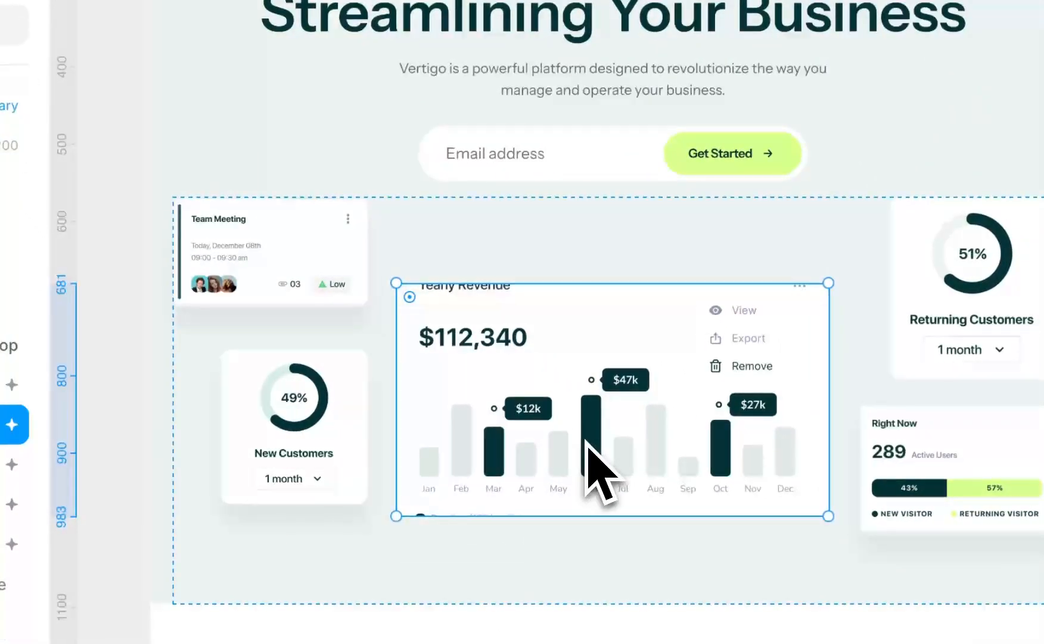
{"action": "left_click", "coordinate": [357, 298]}
{"action": "left_click", "coordinate": [326, 429]}
{"action": "left_click", "coordinate": [512, 234]}
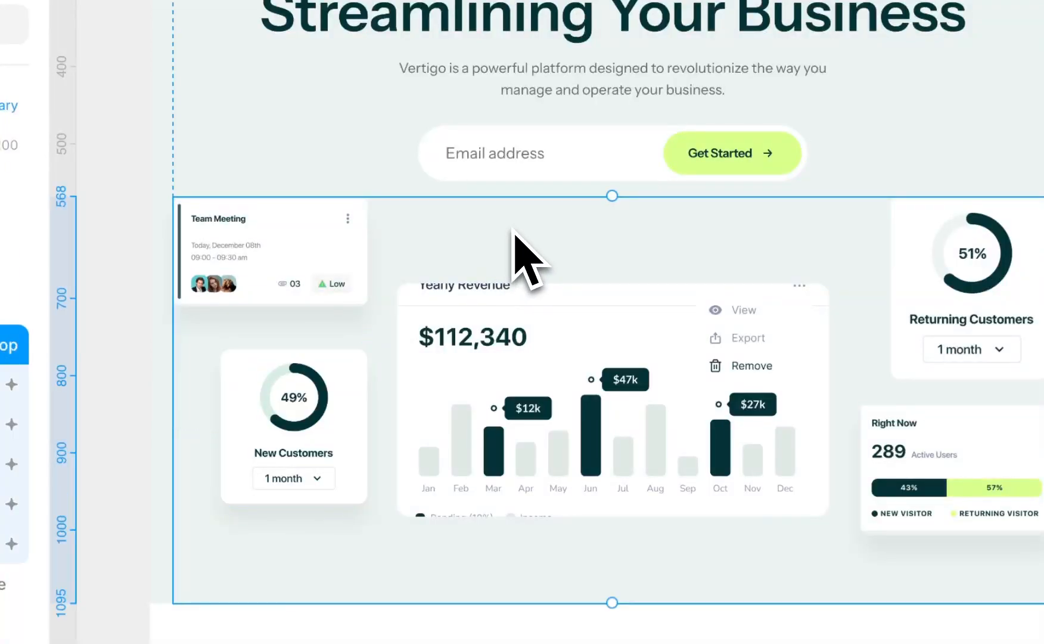
{"action": "left_click", "coordinate": [496, 345]}
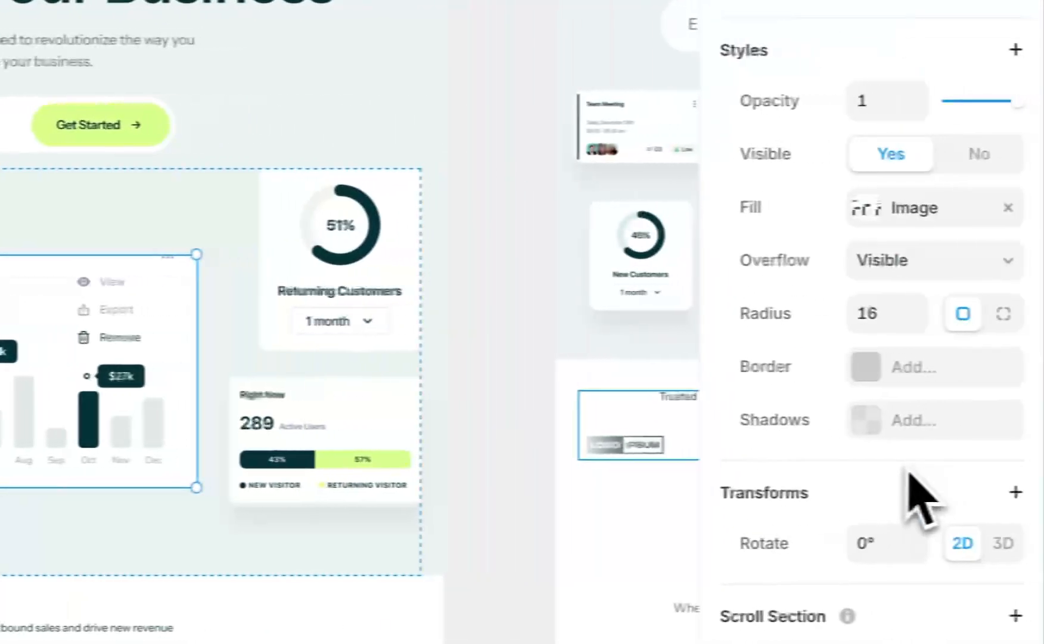
{"action": "left_click", "coordinate": [849, 218]}
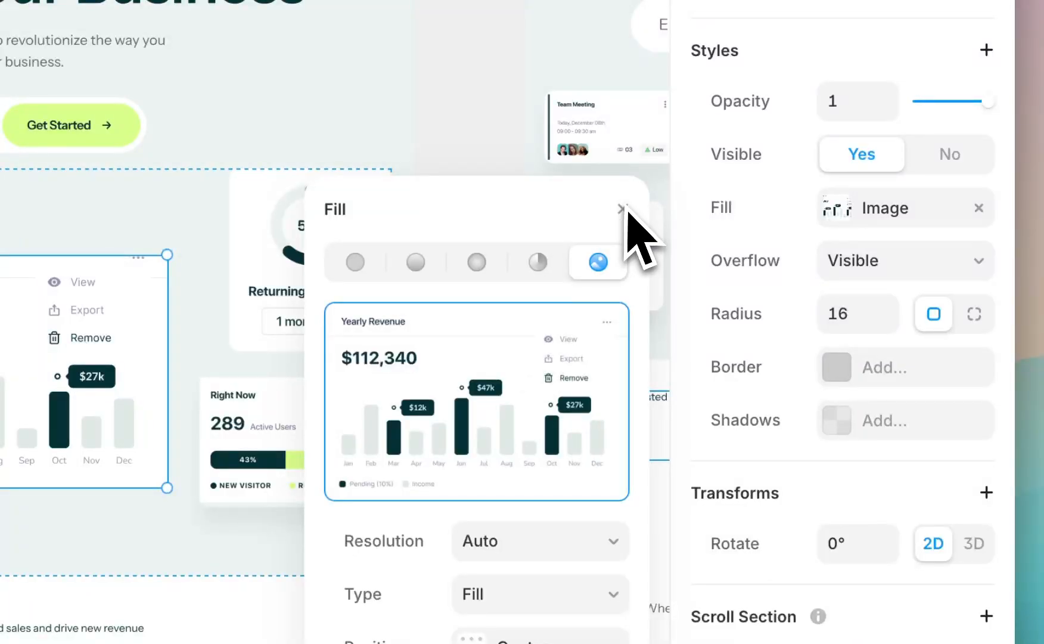
{"action": "left_click", "coordinate": [623, 209]}
Preview the Home page at the laptop breakpoint, reviewing the navigation, hero and brand logo strip
{"action": "scroll", "coordinate": [539, 411], "scroll_direction": "up", "scroll_amount": 5}
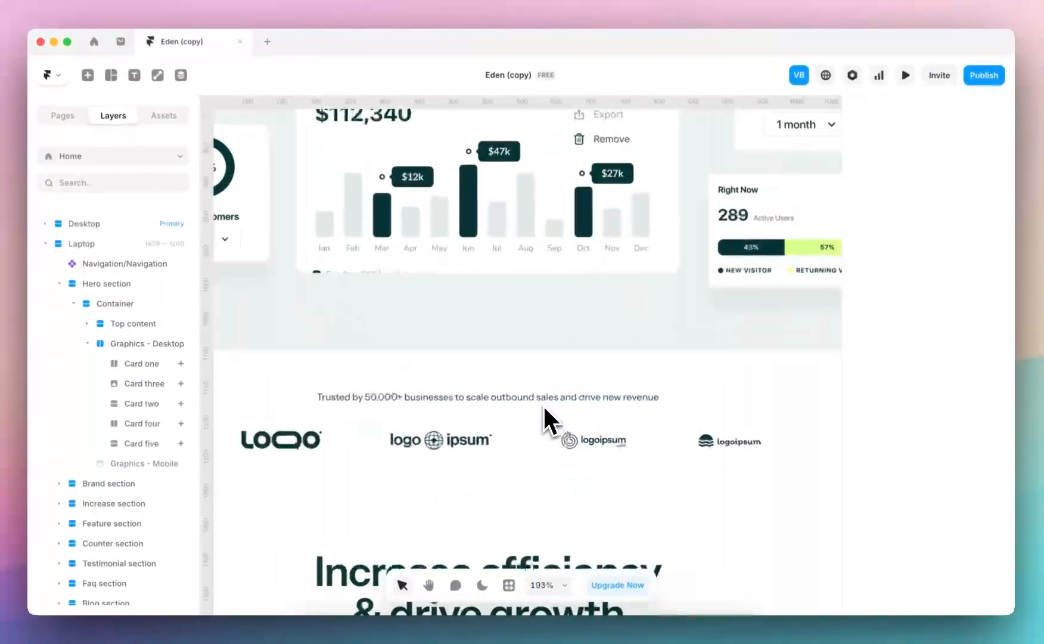
{"action": "scroll", "coordinate": [544, 404], "scroll_direction": "down", "scroll_amount": 5}
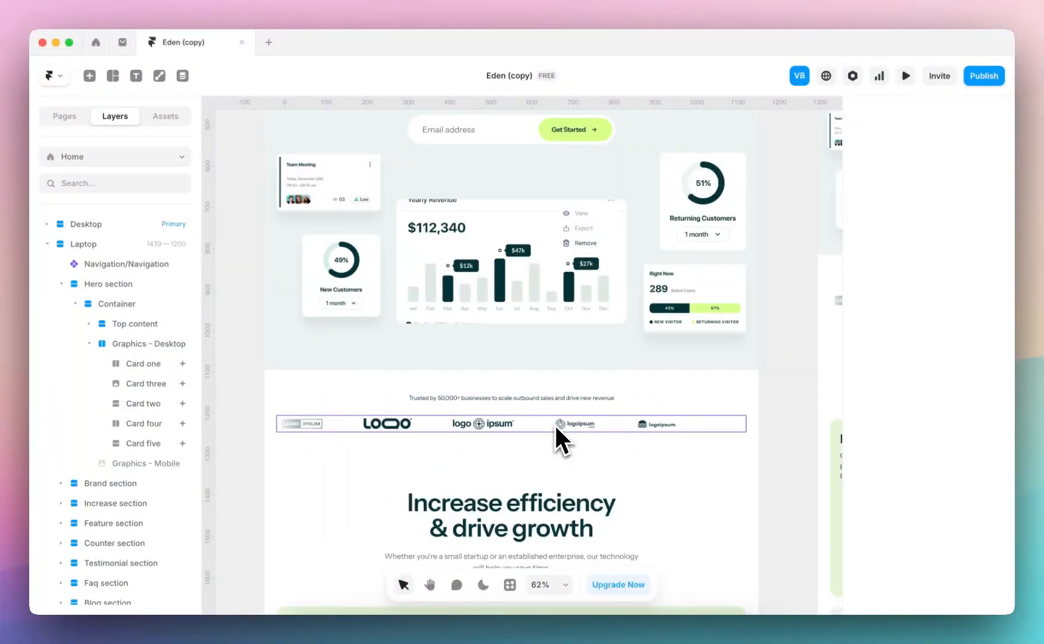
{"action": "scroll", "coordinate": [540, 357], "scroll_direction": "down", "scroll_amount": 5}
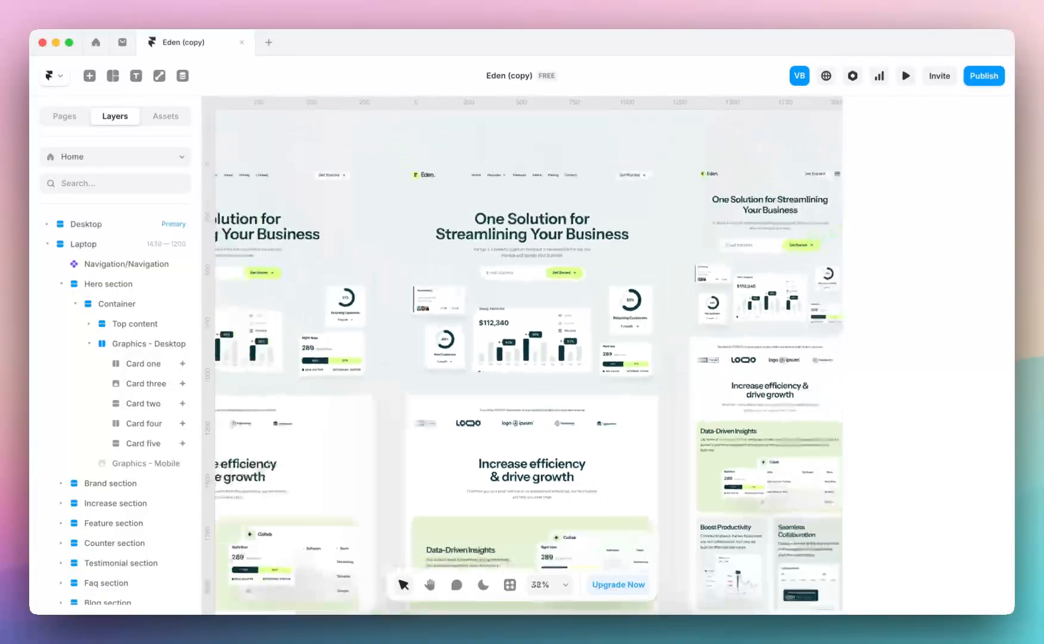
{"action": "left_click", "coordinate": [420, 143]}
{"action": "left_click", "coordinate": [420, 143]}
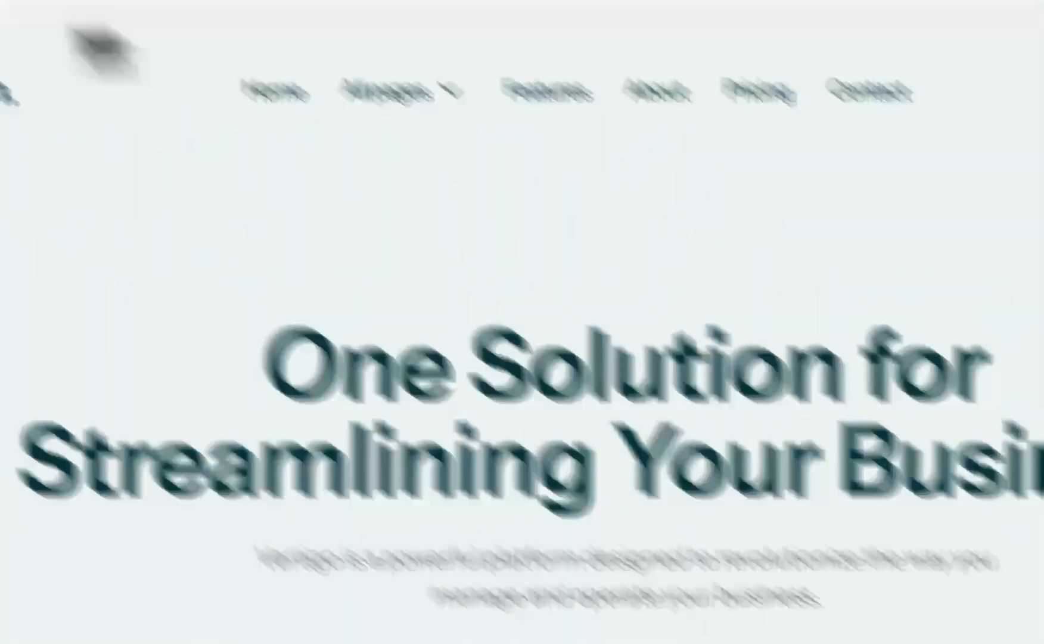
{"action": "key", "text": "Escape"}
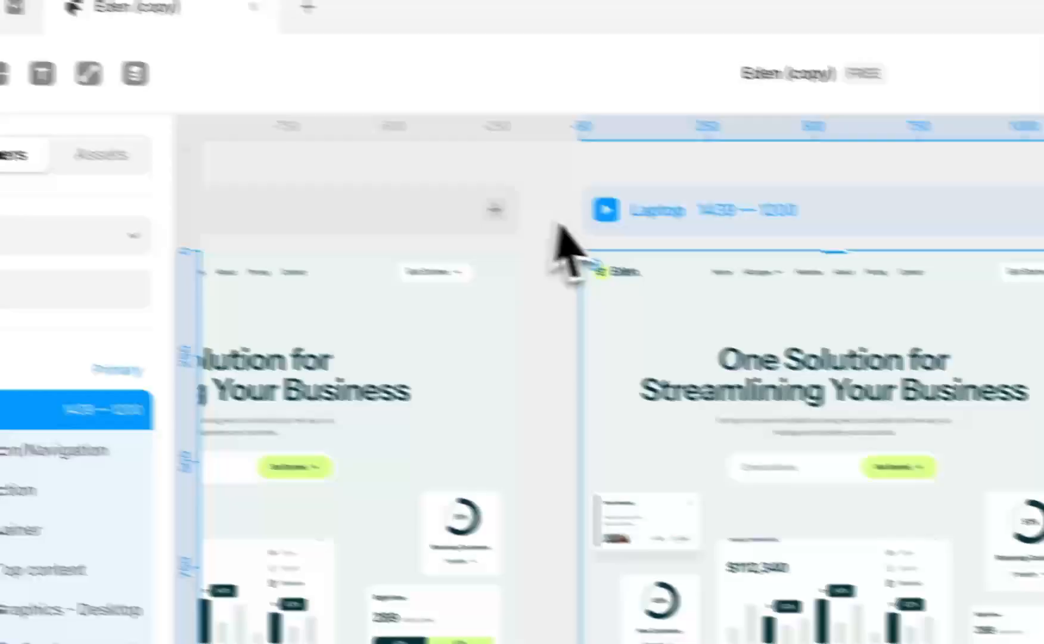
{"action": "left_click", "coordinate": [607, 212]}
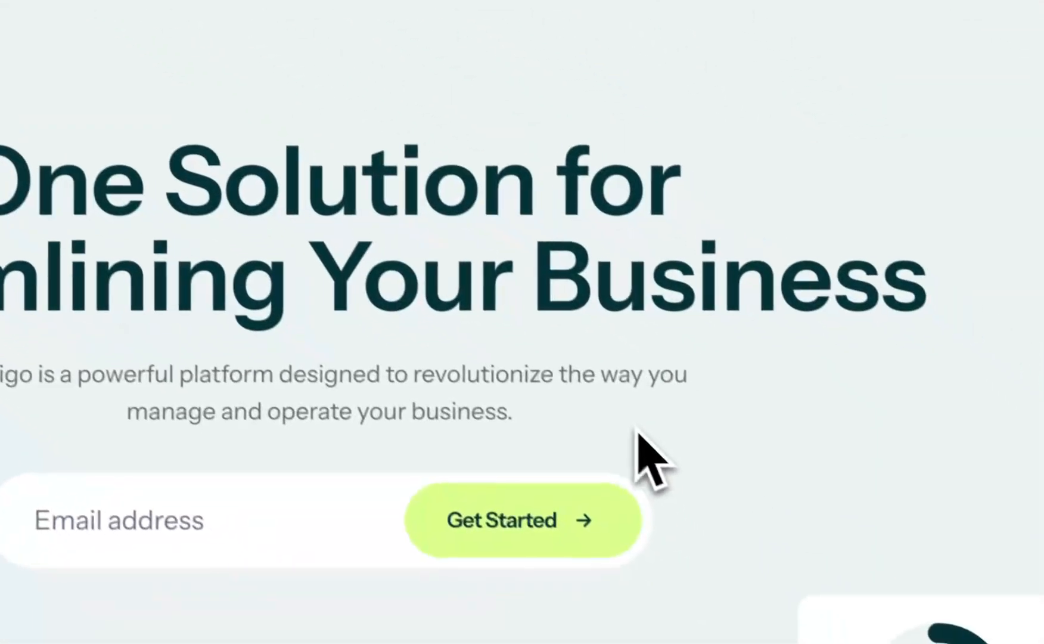
{"action": "scroll", "coordinate": [635, 426], "scroll_direction": "down", "scroll_amount": 2}
{"action": "scroll", "coordinate": [522, 358], "scroll_direction": "down", "scroll_amount": 3}
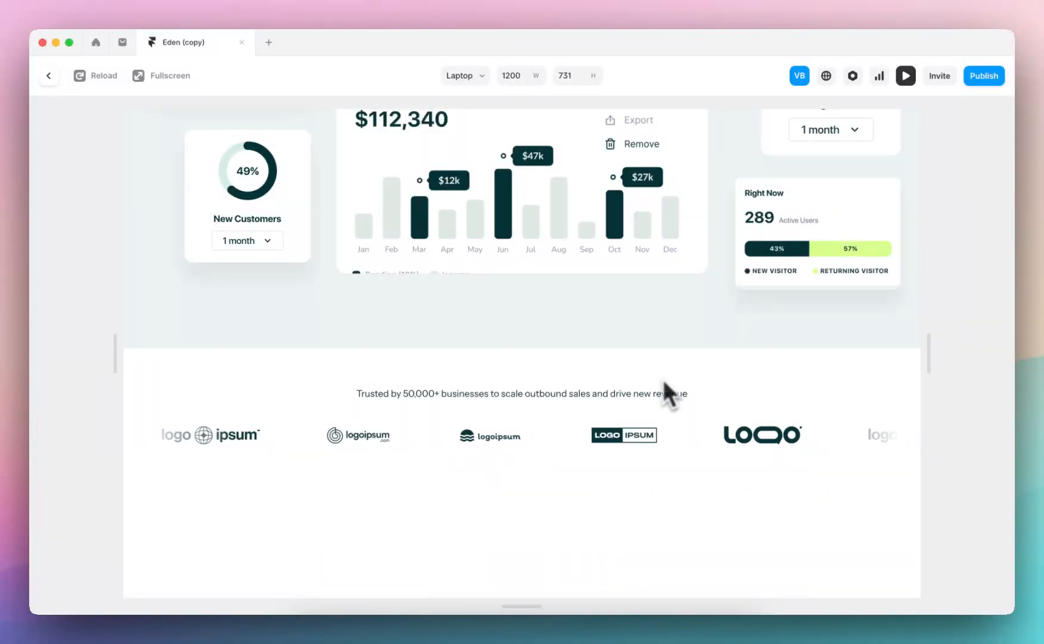
{"action": "scroll", "coordinate": [610, 424], "scroll_direction": "down", "scroll_amount": 2}
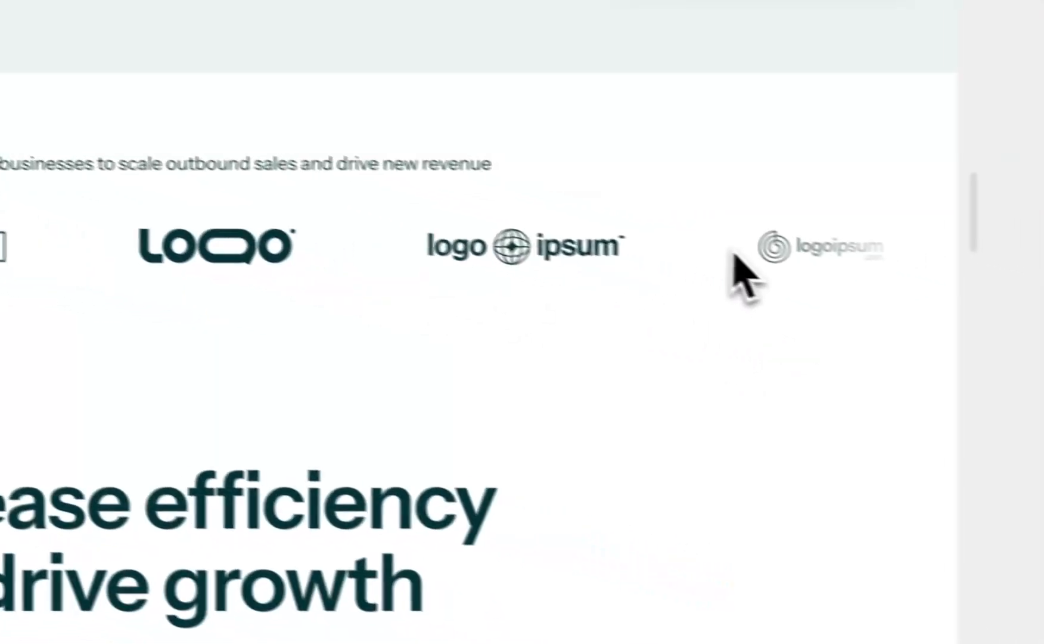
{"action": "left_click_drag", "start_coordinate": [865, 349], "coordinate": [870, 396]}
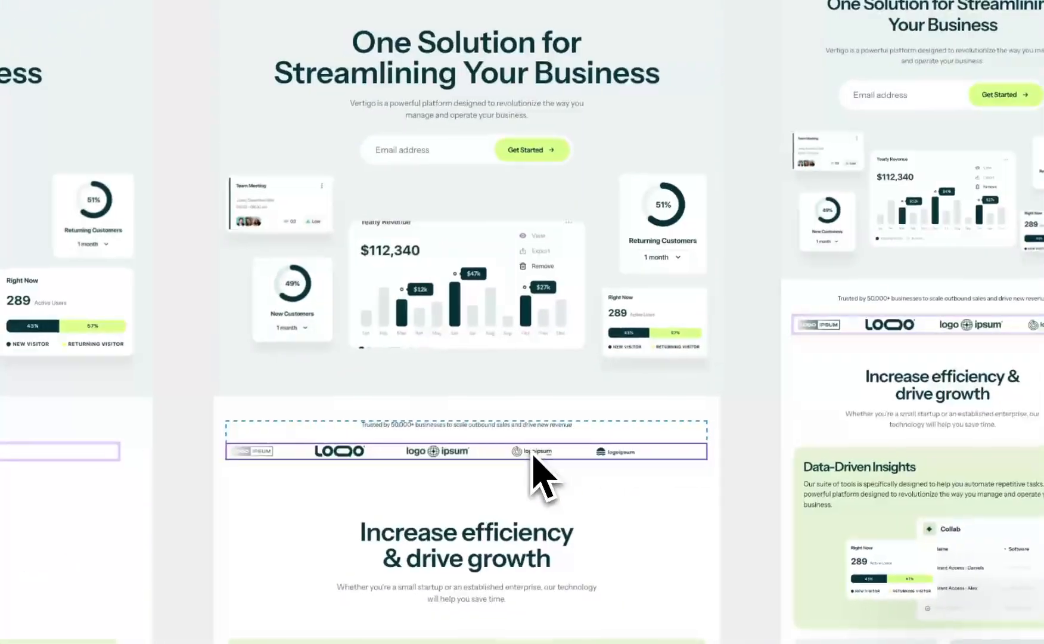
Open the brand section's Logos component and examine the Ticker layer's settings, including its speed
{"action": "double_click", "coordinate": [532, 453]}
{"action": "scroll", "coordinate": [677, 179], "scroll_direction": "down", "scroll_amount": 5}
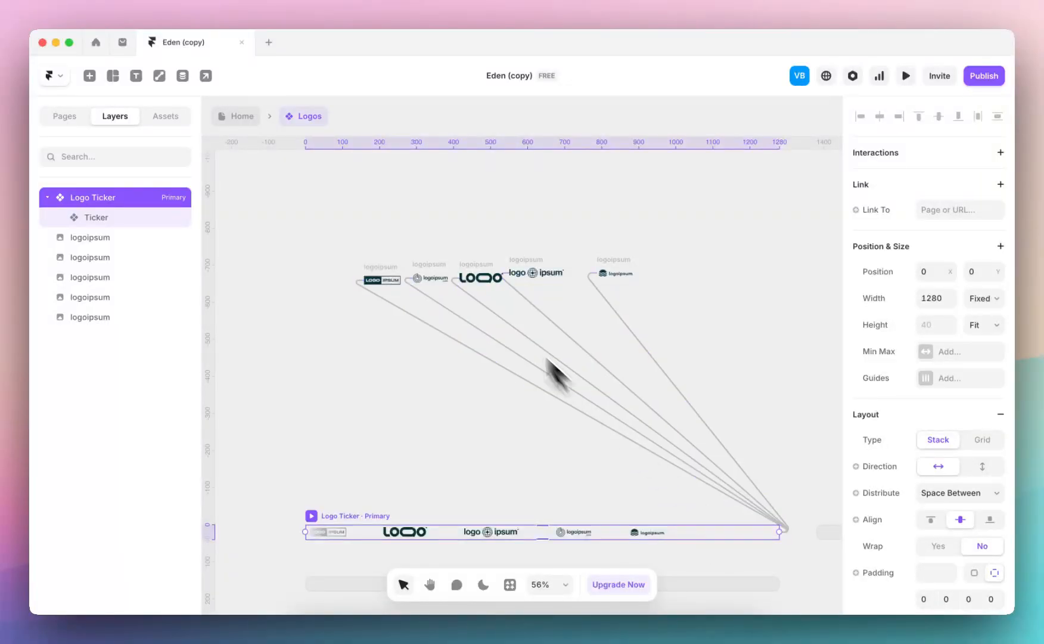
{"action": "scroll", "coordinate": [369, 494], "scroll_direction": "down", "scroll_amount": 4}
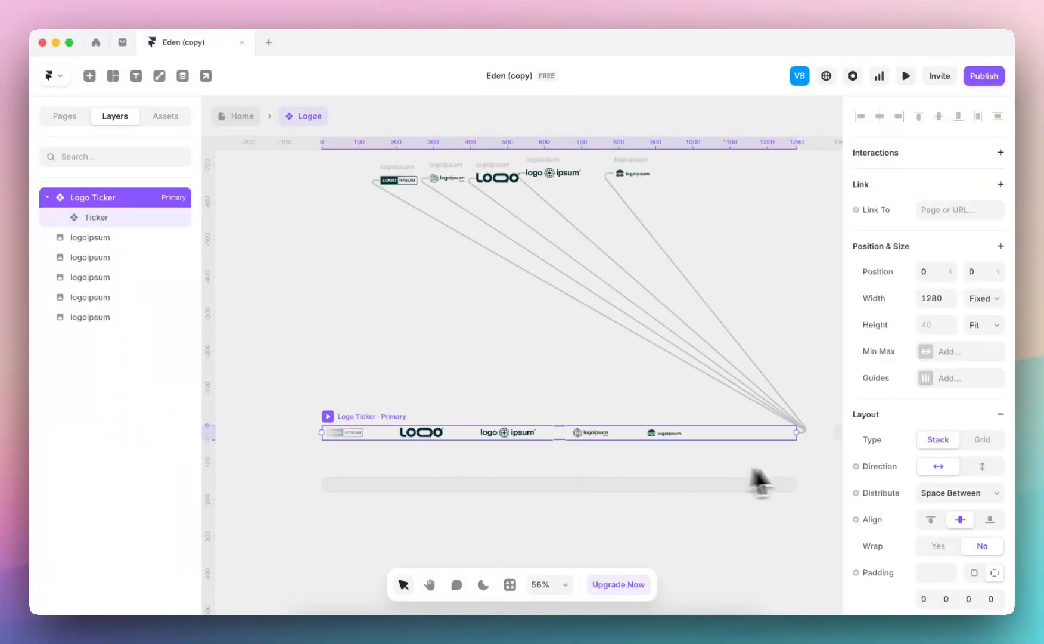
{"action": "scroll", "coordinate": [879, 358], "scroll_direction": "down", "scroll_amount": 5}
{"action": "scroll", "coordinate": [875, 354], "scroll_direction": "down", "scroll_amount": 2}
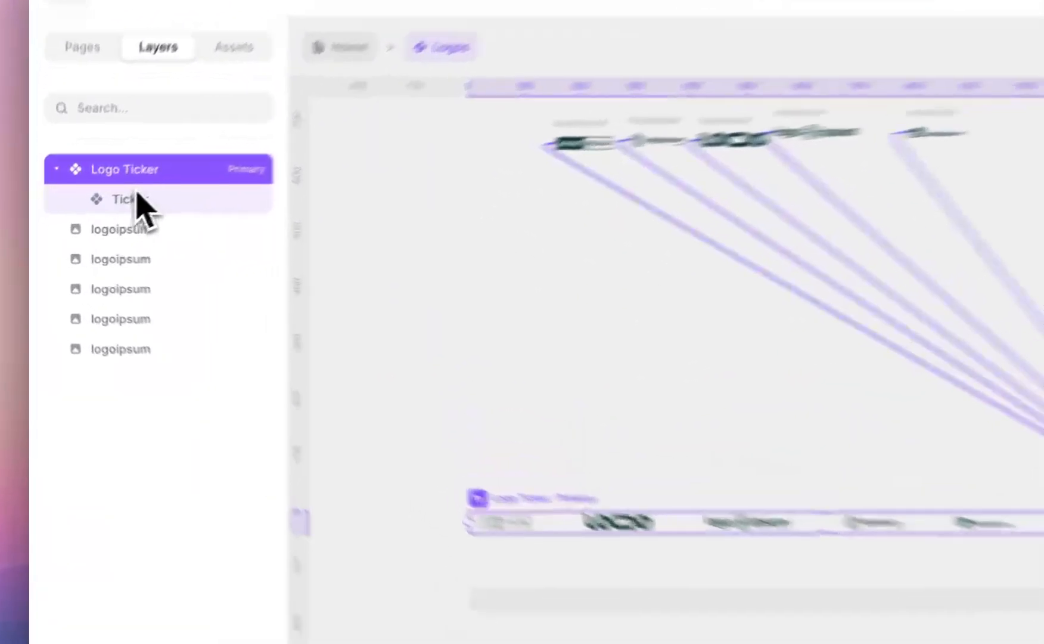
{"action": "left_click", "coordinate": [101, 220]}
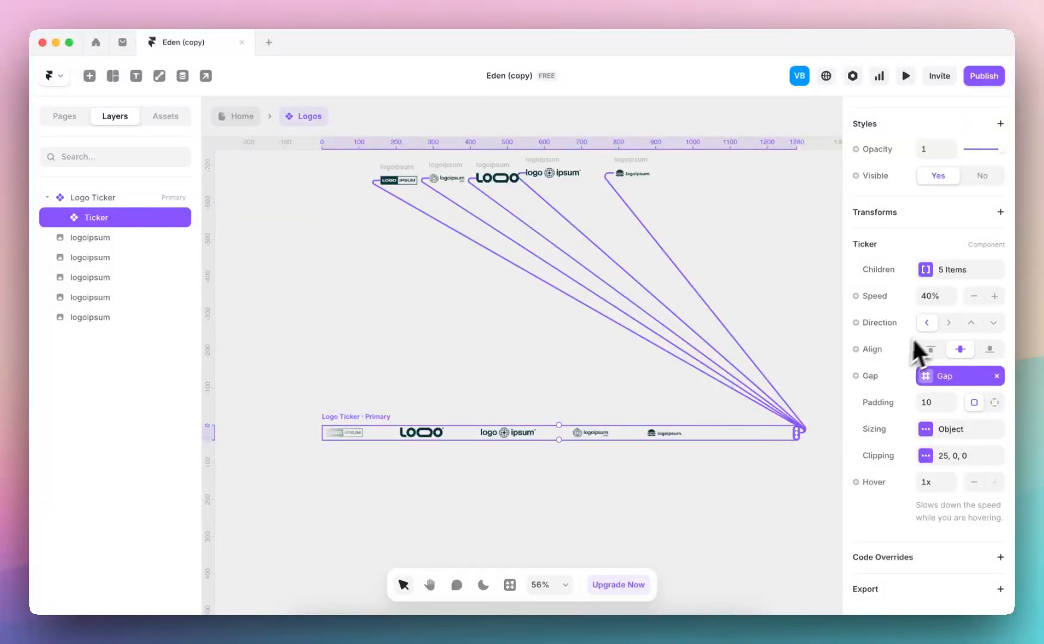
{"action": "left_click", "coordinate": [927, 296]}
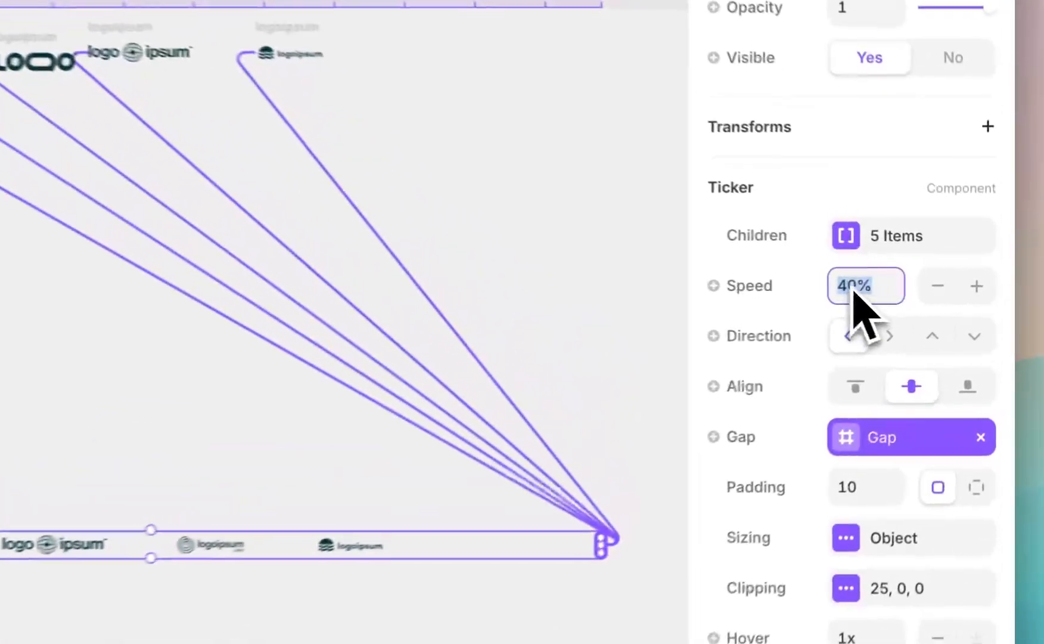
{"action": "left_click", "coordinate": [852, 289]}
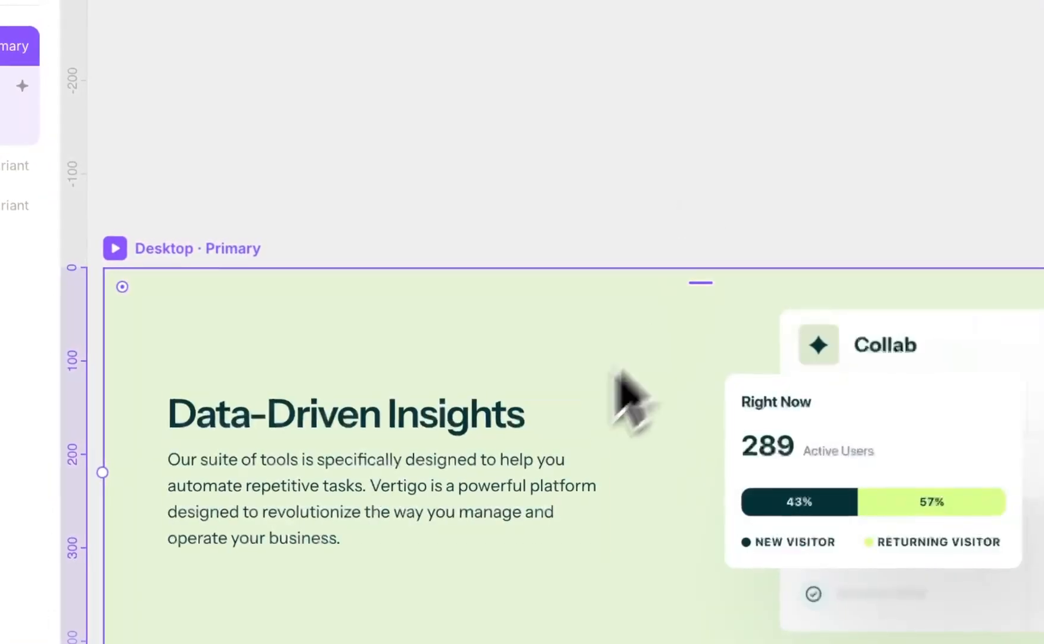
Examine the Desktop, Tablet and Phone variants of the Data-Driven Insights listing card component, including the phone variant's long card
{"action": "left_click", "coordinate": [574, 331]}
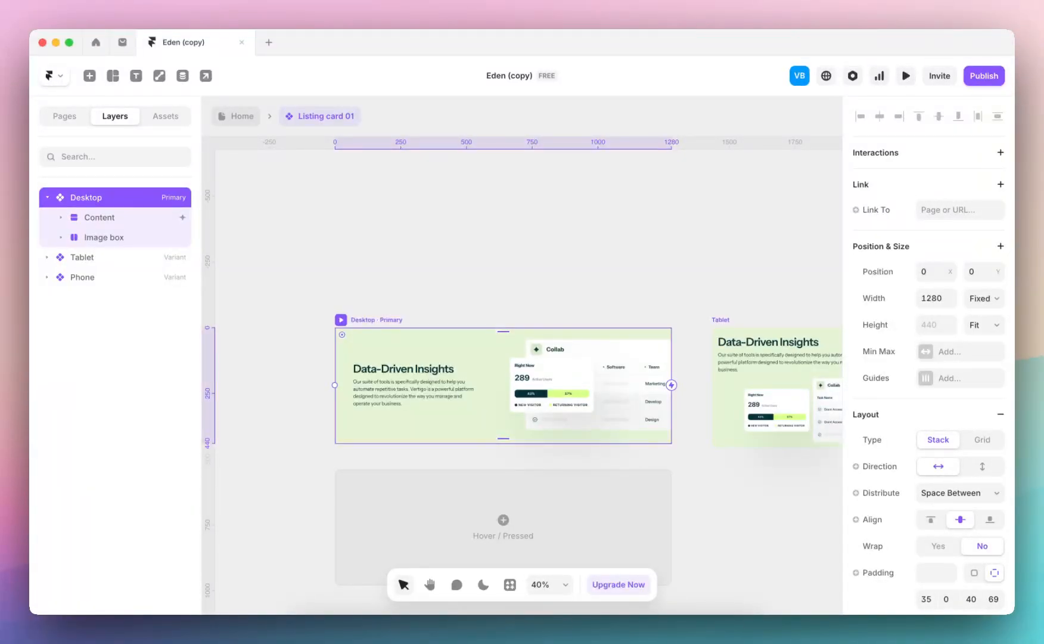
{"action": "scroll", "coordinate": [491, 326], "scroll_direction": "right", "scroll_amount": 5}
{"action": "scroll", "coordinate": [492, 326], "scroll_direction": "down", "scroll_amount": 2}
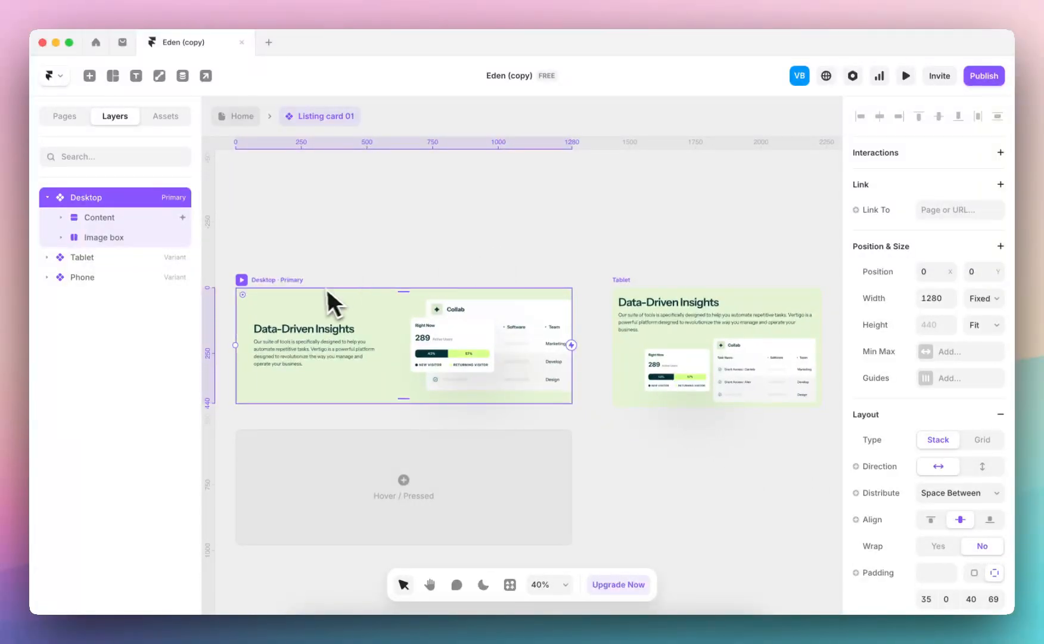
{"action": "left_click", "coordinate": [379, 218]}
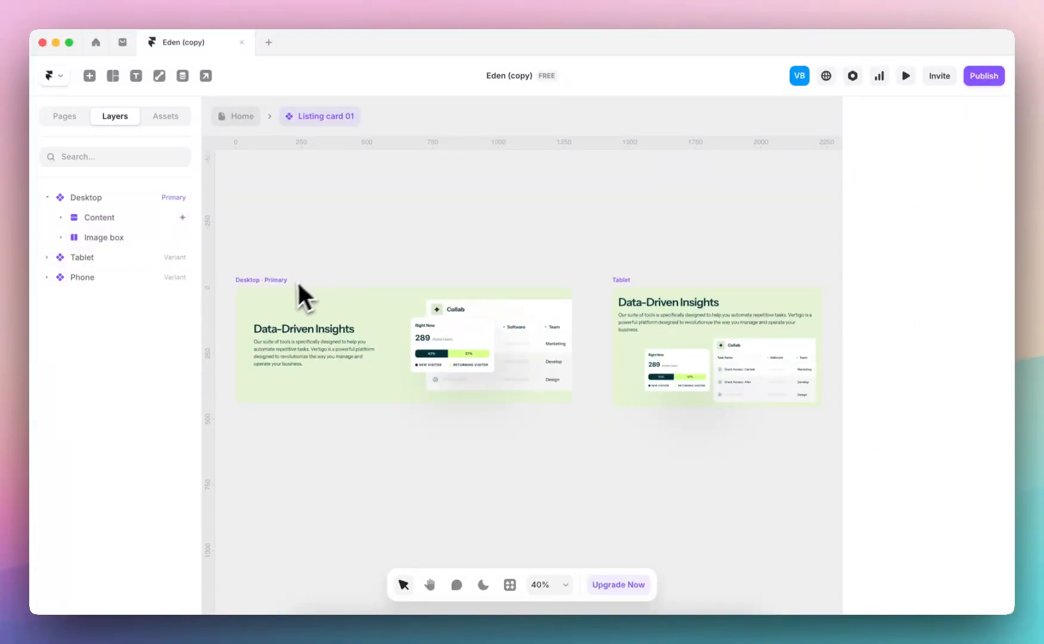
{"action": "left_click", "coordinate": [276, 281]}
{"action": "scroll", "coordinate": [487, 317], "scroll_direction": "right", "scroll_amount": 7}
{"action": "scroll", "coordinate": [486, 317], "scroll_direction": "down", "scroll_amount": 1}
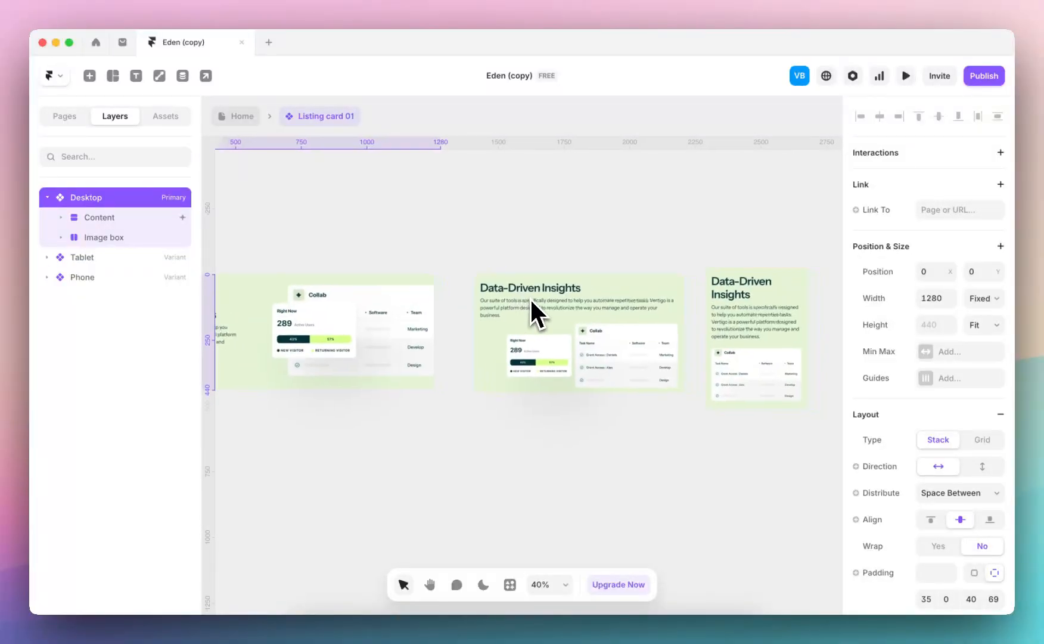
{"action": "scroll", "coordinate": [536, 298], "scroll_direction": "right", "scroll_amount": 4}
{"action": "scroll", "coordinate": [581, 292], "scroll_direction": "up", "scroll_amount": 3}
{"action": "left_click", "coordinate": [609, 401]}
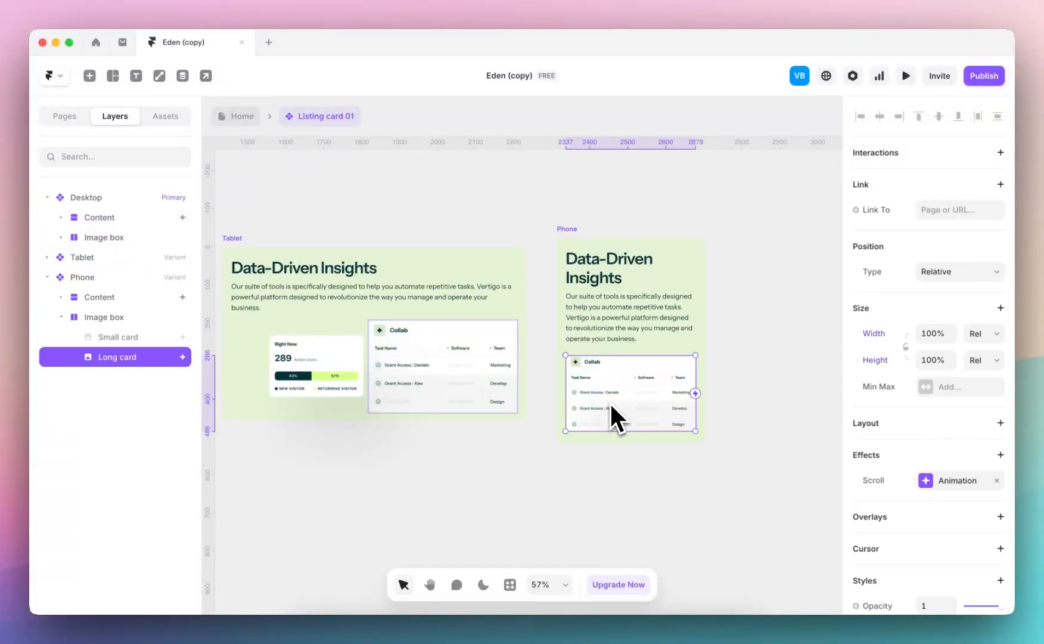
{"action": "scroll", "coordinate": [601, 417], "scroll_direction": "left", "scroll_amount": 4}
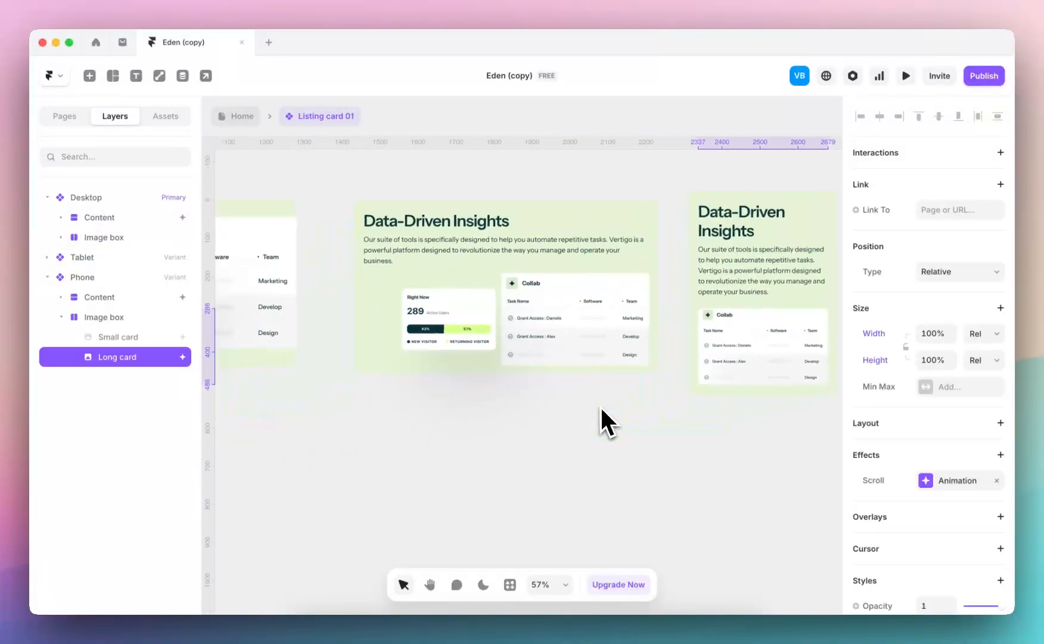
{"action": "scroll", "coordinate": [473, 317], "scroll_direction": "down", "scroll_amount": 4}
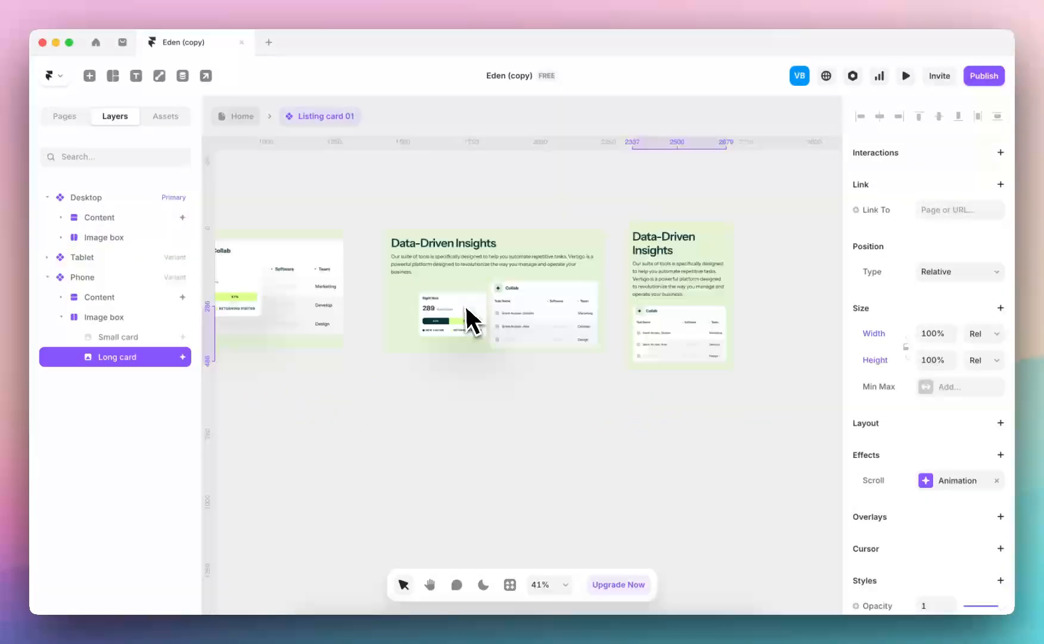
Return to the Home page and review the Boost Productivity and Seamless Collaboration cards below Data-Driven Insights
{"action": "left_click", "coordinate": [249, 119]}
{"action": "scroll", "coordinate": [438, 398], "scroll_direction": "down", "scroll_amount": 3}
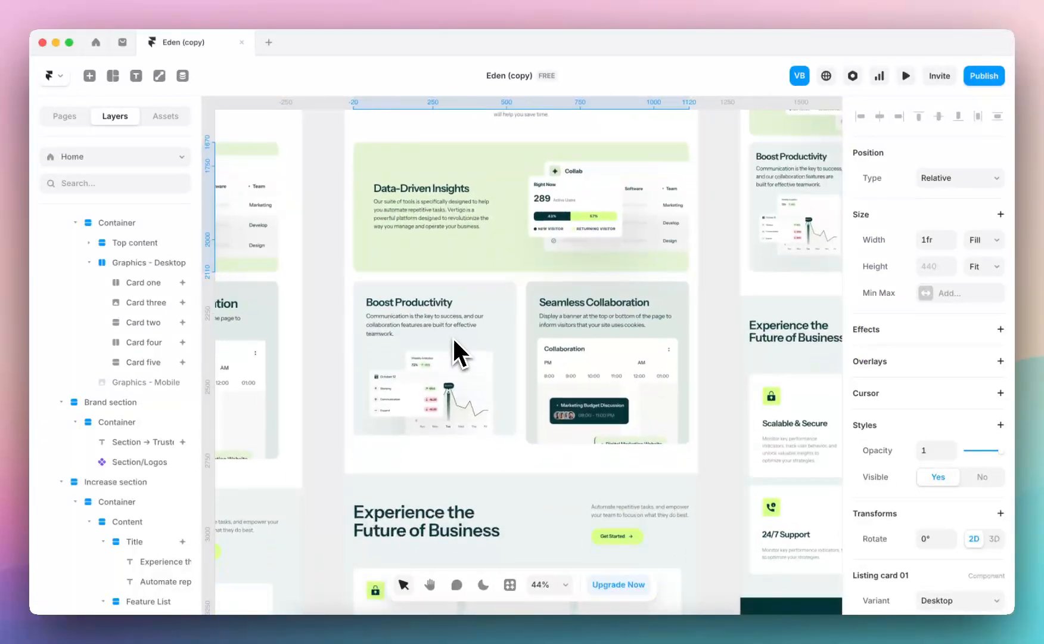
{"action": "left_click", "coordinate": [453, 336]}
{"action": "left_click", "coordinate": [601, 354]}
{"action": "scroll", "coordinate": [334, 369], "scroll_direction": "down", "scroll_amount": 4}
Inspect the feature section's cards and open the Integrations Easy card's component to view its Large and Small variants
{"action": "left_click", "coordinate": [371, 325]}
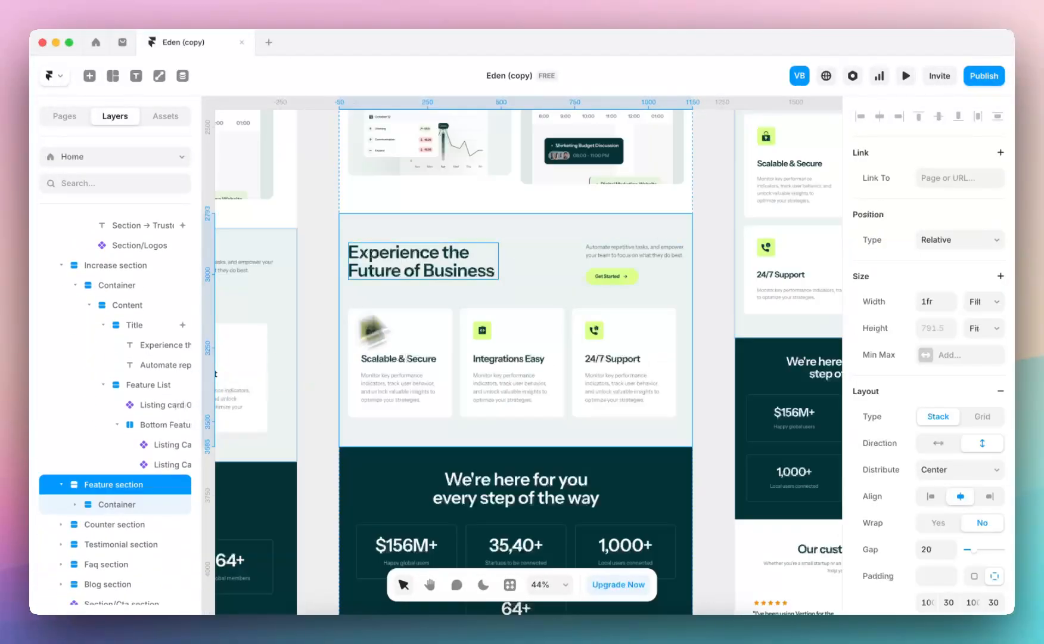
{"action": "left_click", "coordinate": [514, 367]}
{"action": "left_click", "coordinate": [423, 356]}
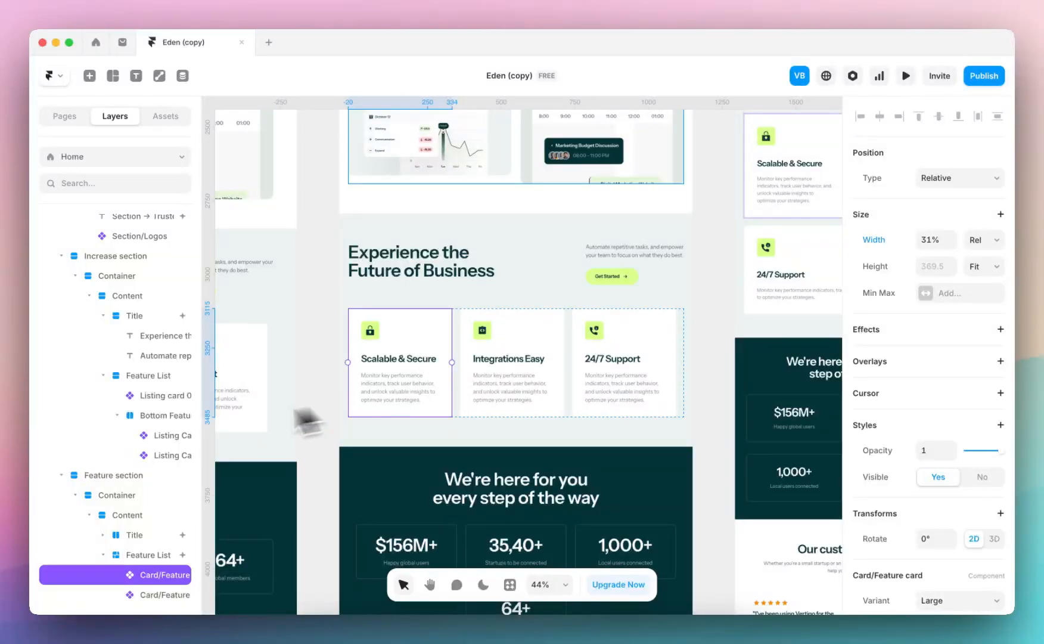
{"action": "scroll", "coordinate": [176, 416], "scroll_direction": "down", "scroll_amount": 2}
{"action": "left_click", "coordinate": [547, 357]}
{"action": "scroll", "coordinate": [537, 324], "scroll_direction": "down", "scroll_amount": 2}
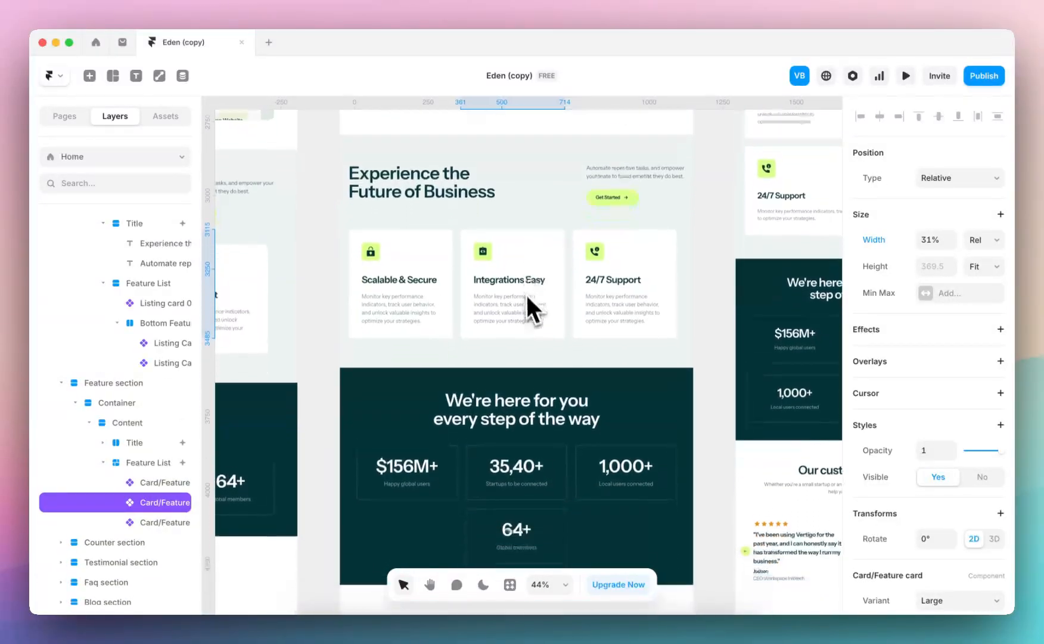
{"action": "double_click", "coordinate": [525, 292]}
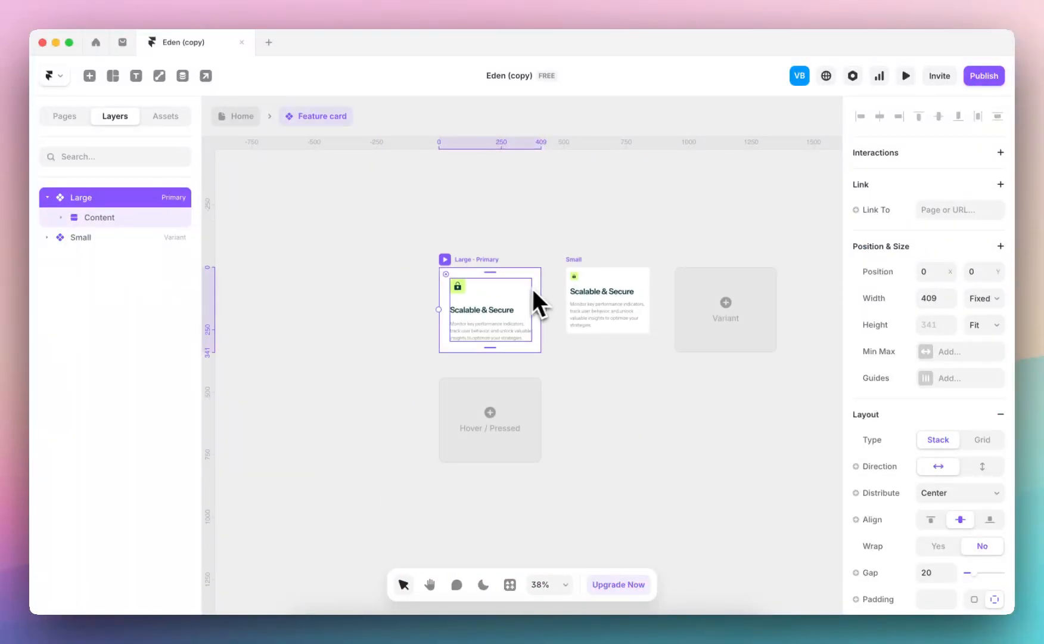
Return to the Home page and examine the scroll animation settings of the counter cards in the dark statistics section
{"action": "left_click", "coordinate": [227, 116]}
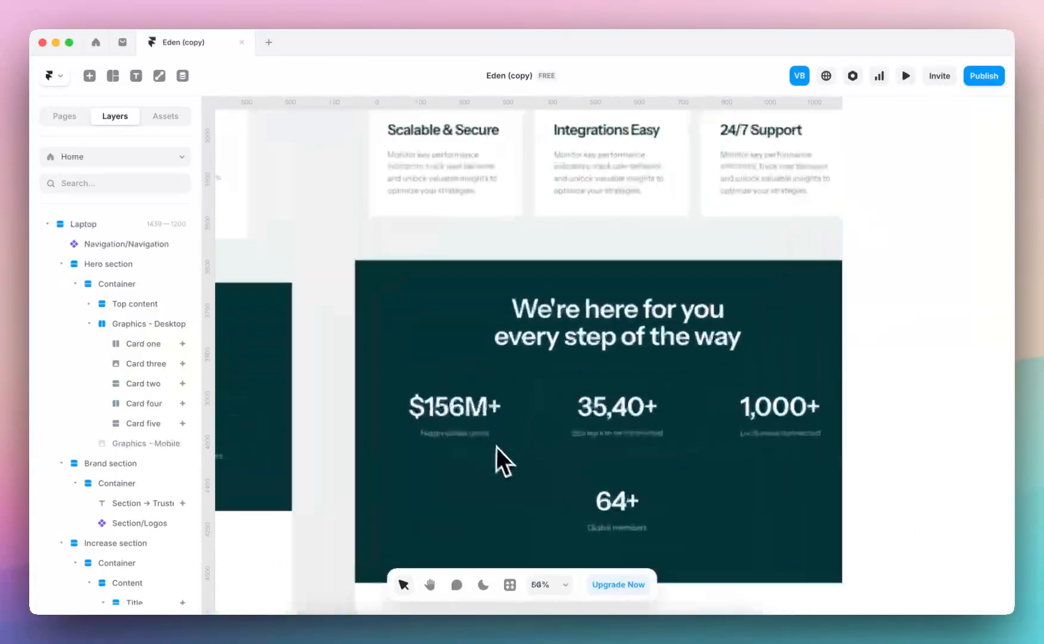
{"action": "left_click", "coordinate": [493, 344]}
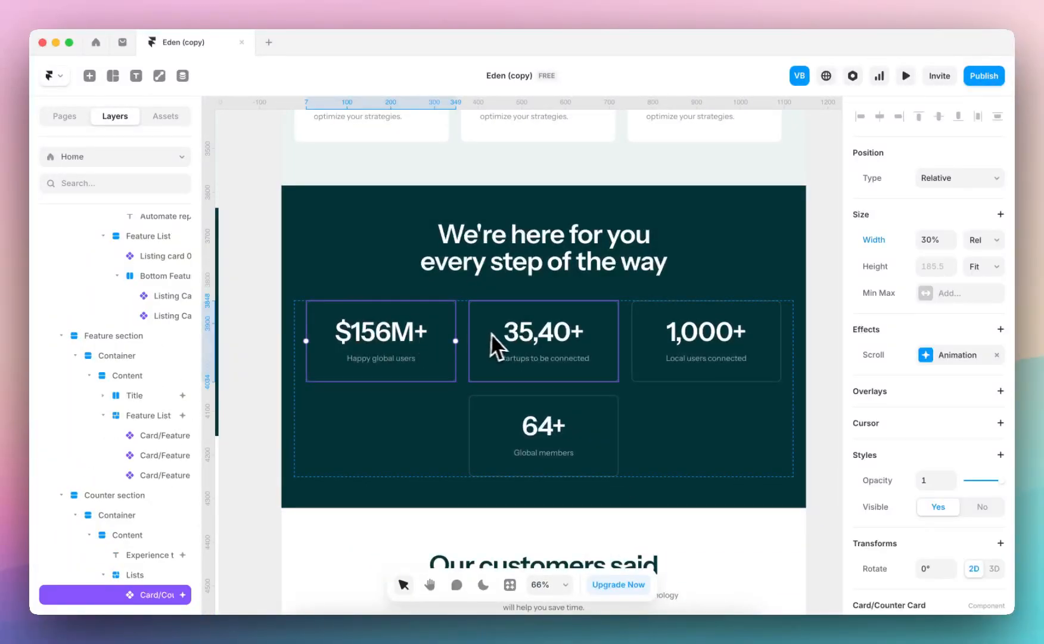
{"action": "left_click", "coordinate": [929, 355]}
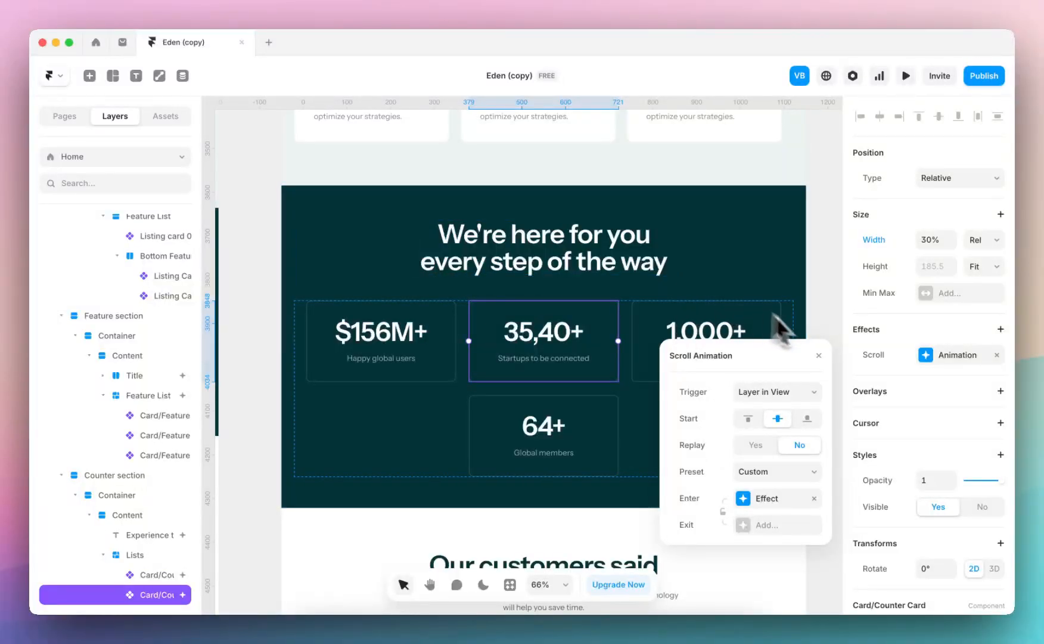
{"action": "left_click", "coordinate": [821, 363]}
View the customer testimonial slider component with its linked testimonial cards, and return to the Home page
{"action": "scroll", "coordinate": [820, 357], "scroll_direction": "down", "scroll_amount": 4}
{"action": "scroll", "coordinate": [817, 359], "scroll_direction": "down", "scroll_amount": 4}
{"action": "left_click", "coordinate": [655, 358]}
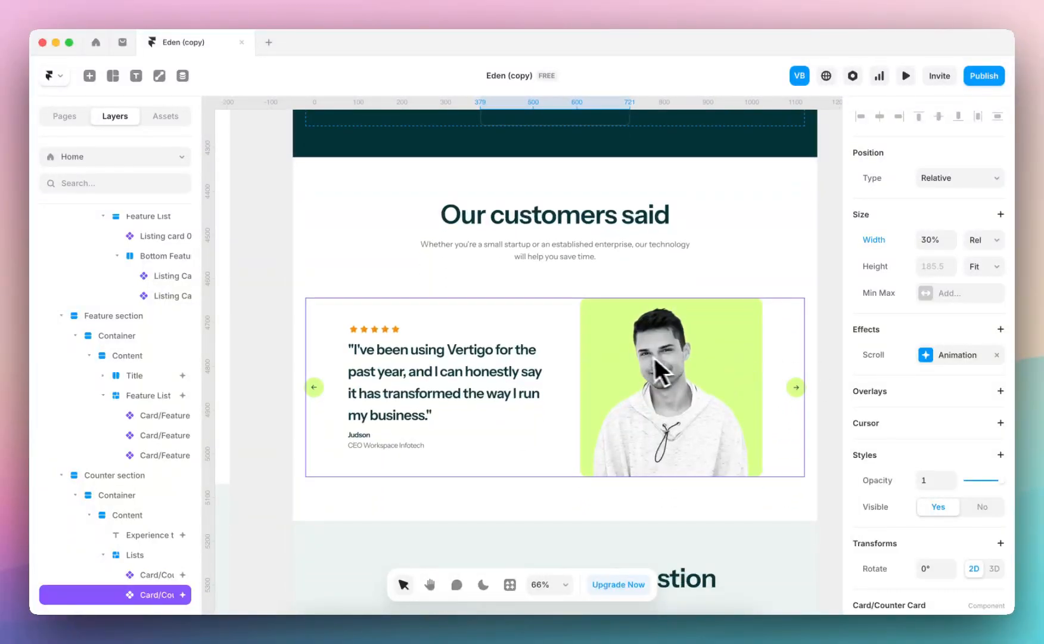
{"action": "double_click", "coordinate": [645, 384]}
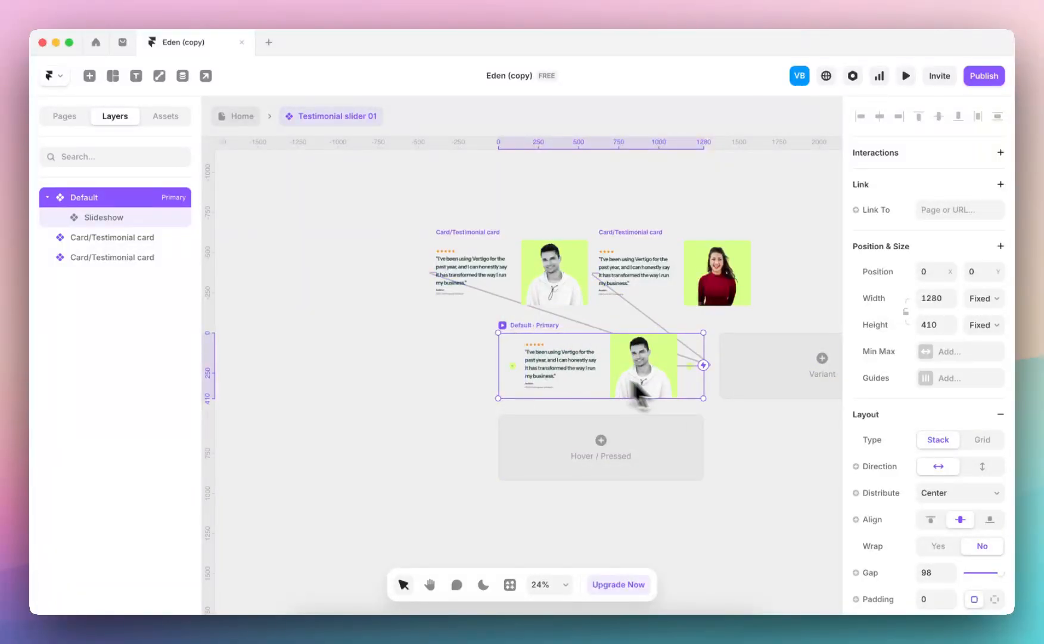
{"action": "left_click", "coordinate": [242, 115]}
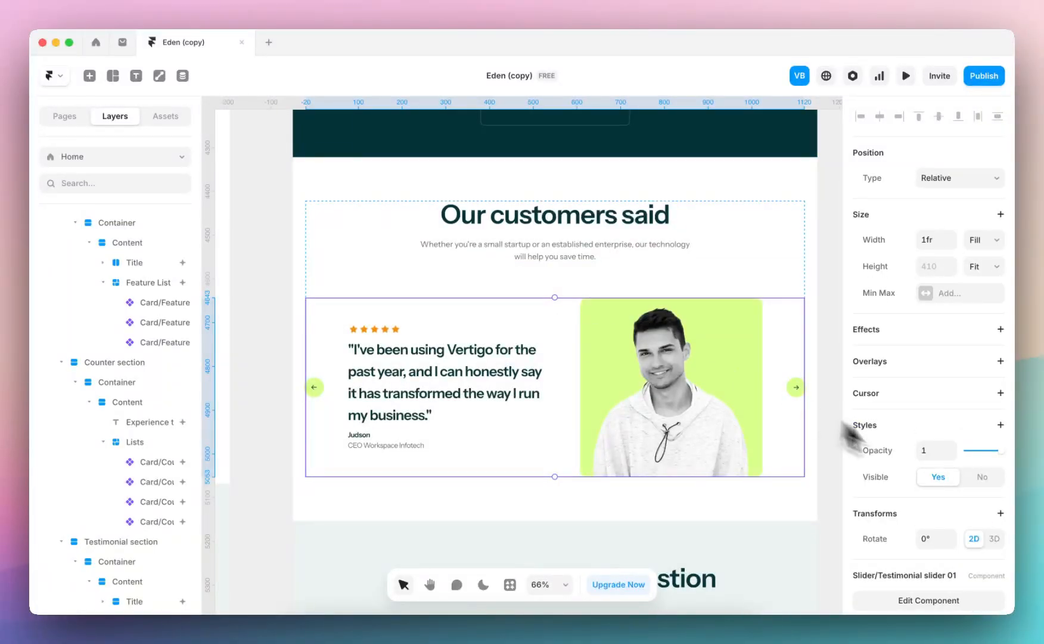
Reopen the testimonial slider component for editing and examine its Slideshow layer's settings, including content, autoplay, interval and arrows
{"action": "scroll", "coordinate": [894, 453], "scroll_direction": "down", "scroll_amount": 1}
{"action": "left_click", "coordinate": [921, 486]}
{"action": "scroll", "coordinate": [921, 486], "scroll_direction": "down", "scroll_amount": 7}
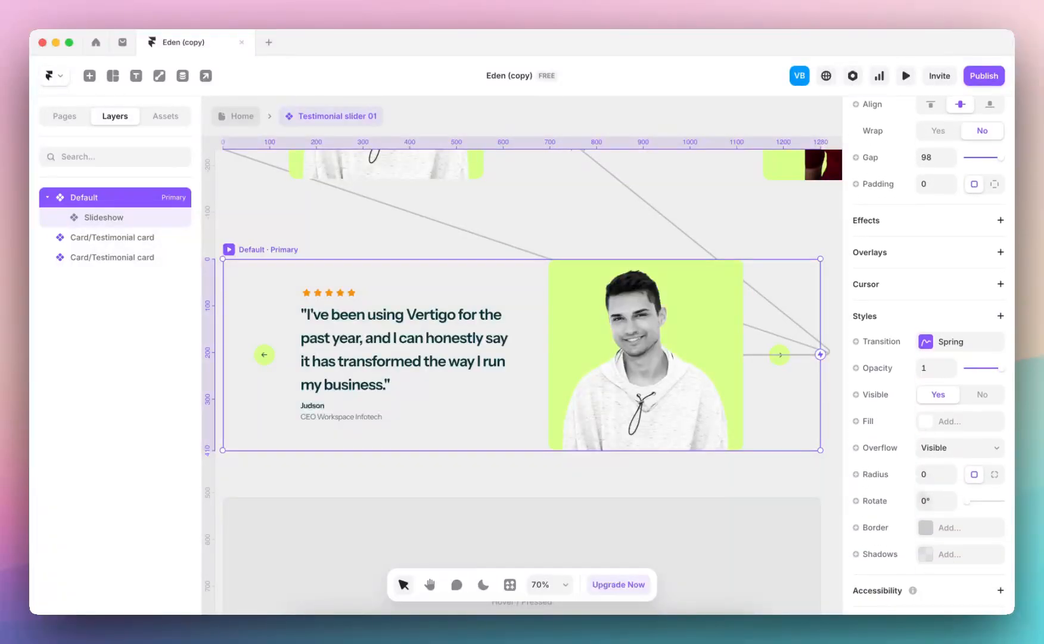
{"action": "scroll", "coordinate": [922, 497], "scroll_direction": "down", "scroll_amount": 2}
{"action": "left_click", "coordinate": [387, 344]}
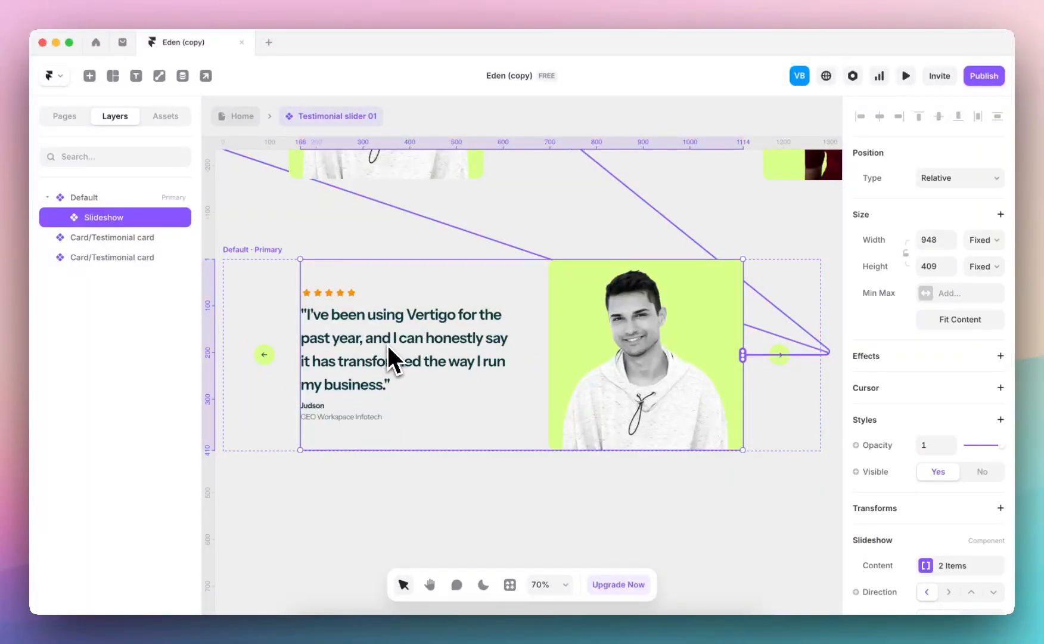
{"action": "scroll", "coordinate": [876, 477], "scroll_direction": "down", "scroll_amount": 5}
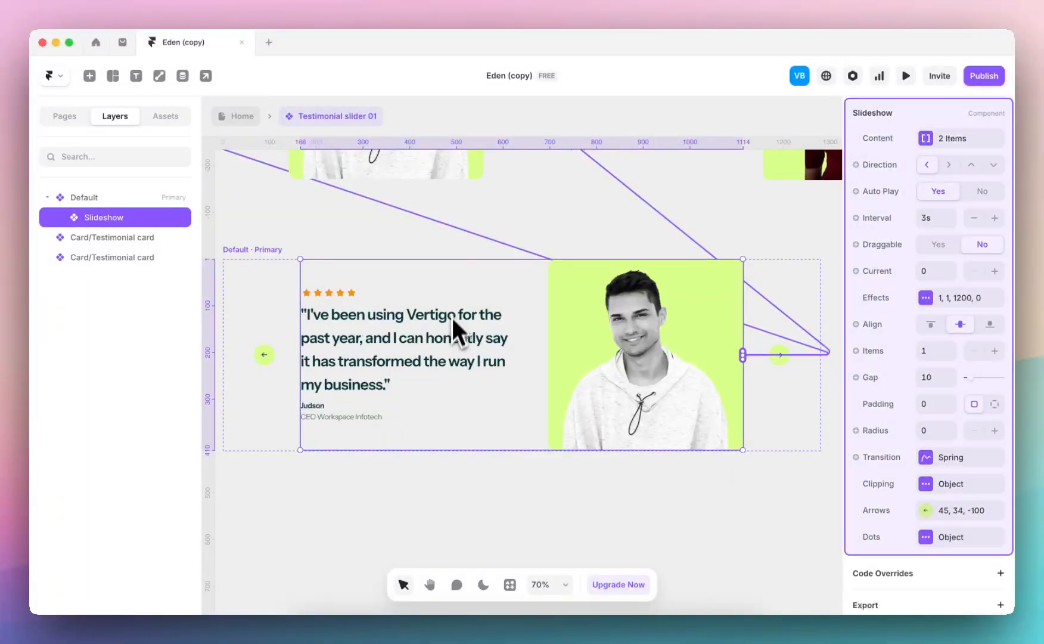
{"action": "scroll", "coordinate": [451, 314], "scroll_direction": "up", "scroll_amount": 4}
Inspect the second testimonial card's content properties and the testimonial card component's Desktop, Tablet and Phone variants
{"action": "left_click", "coordinate": [547, 294]}
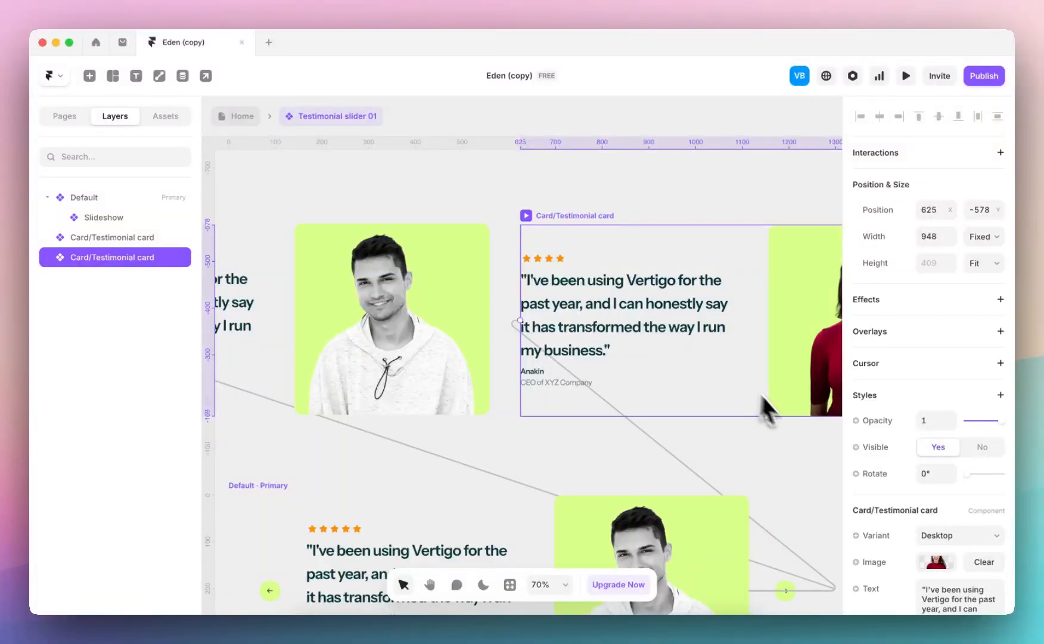
{"action": "scroll", "coordinate": [944, 497], "scroll_direction": "down", "scroll_amount": 3}
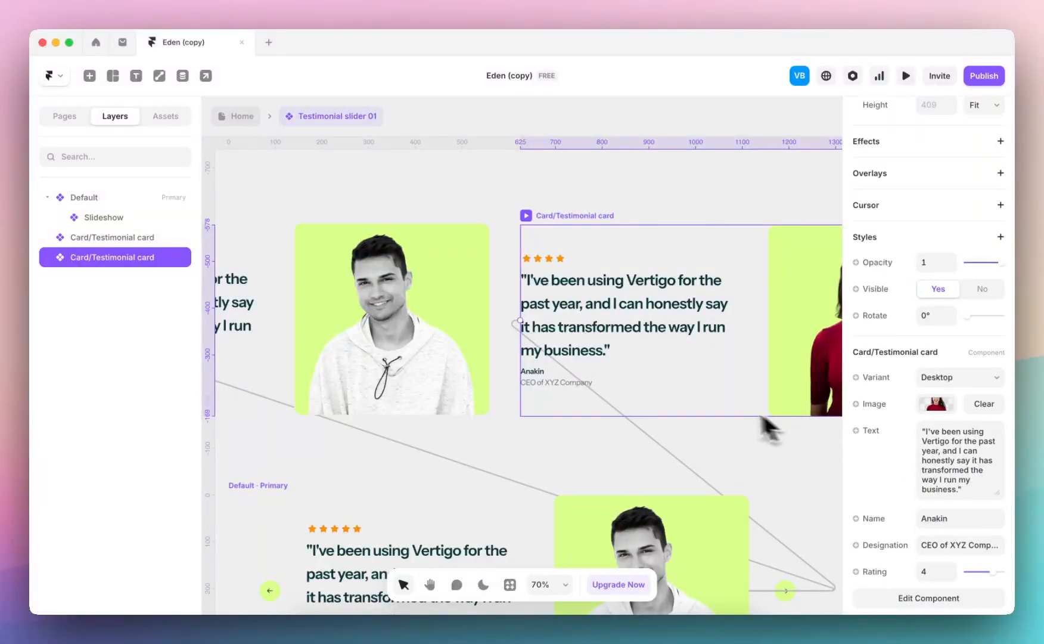
{"action": "double_click", "coordinate": [604, 301]}
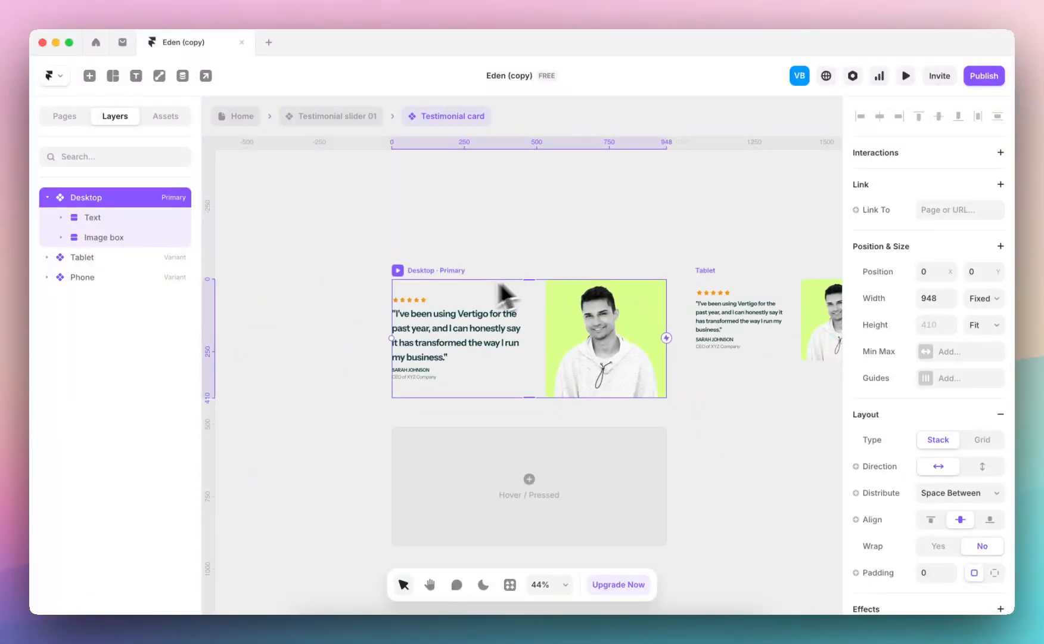
{"action": "scroll", "coordinate": [512, 298], "scroll_direction": "down", "scroll_amount": 5}
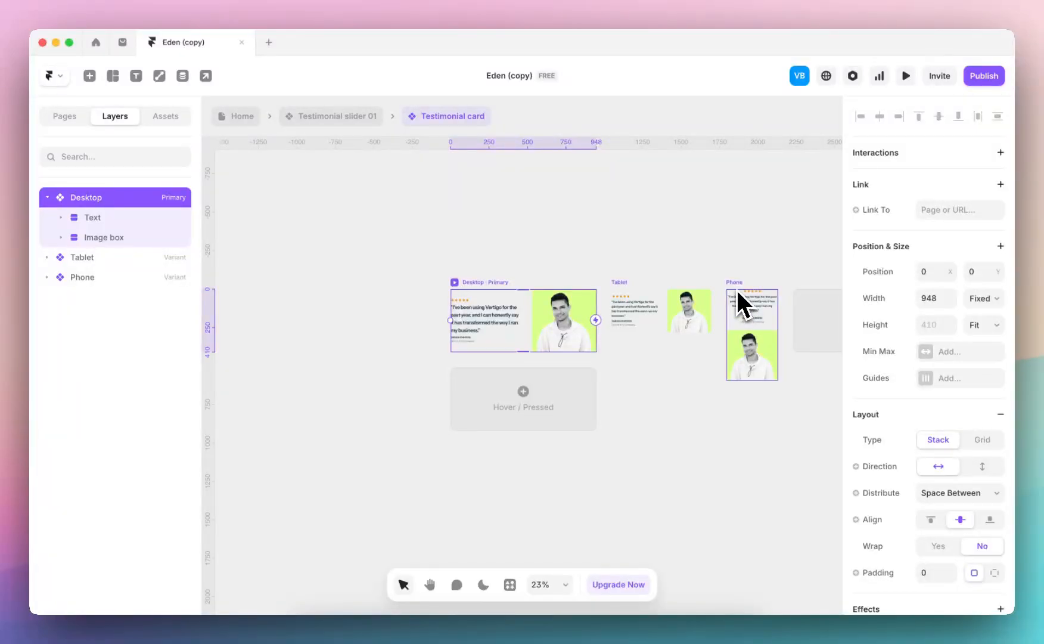
{"action": "scroll", "coordinate": [736, 288], "scroll_direction": "up", "scroll_amount": 3}
{"action": "left_click", "coordinate": [338, 116]}
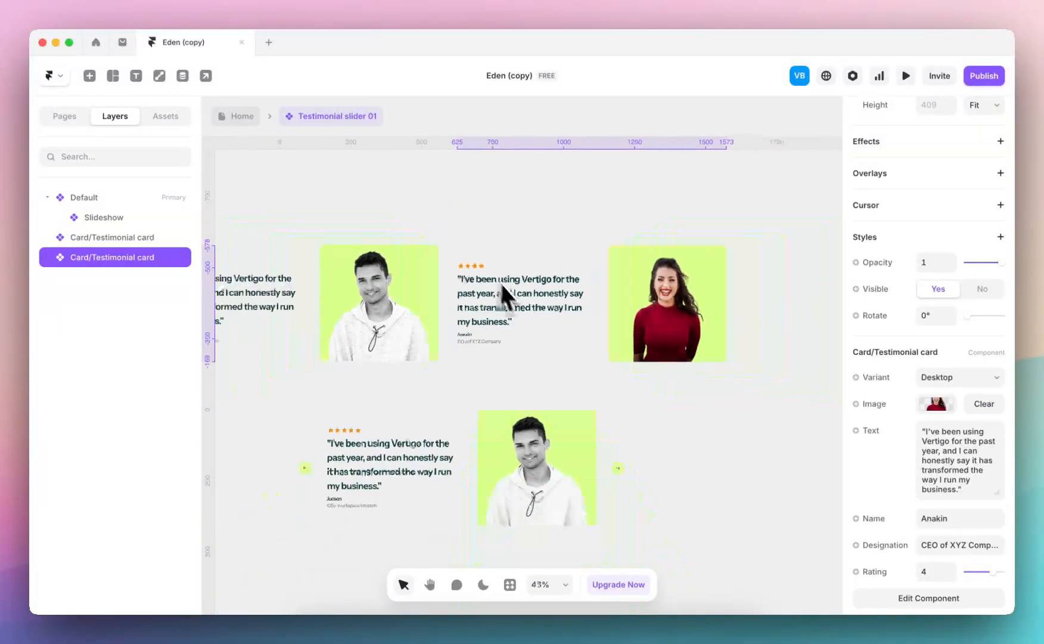
Return to the Home page and look over the testimonial, FAQ and blog sections across the breakpoints
{"action": "left_click", "coordinate": [242, 115]}
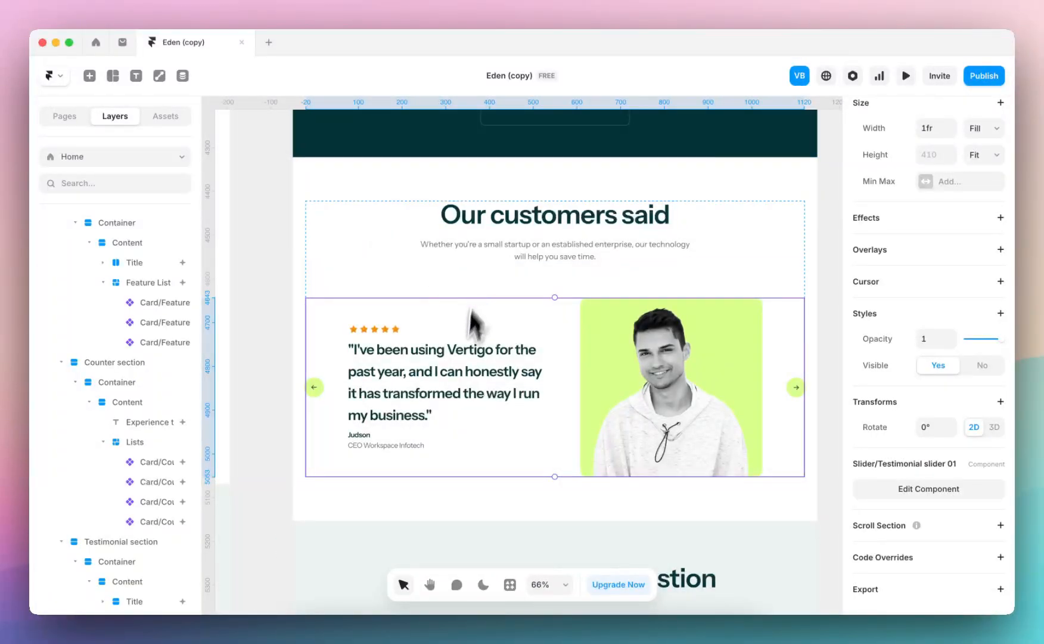
{"action": "scroll", "coordinate": [682, 193], "scroll_direction": "down", "scroll_amount": 5}
{"action": "scroll", "coordinate": [682, 256], "scroll_direction": "down", "scroll_amount": 5}
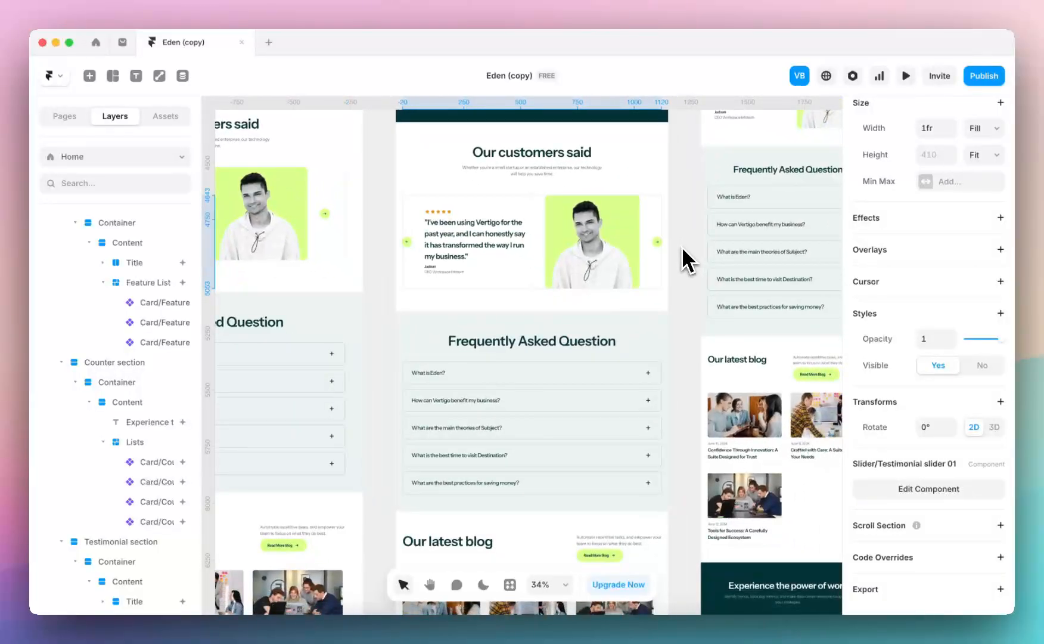
{"action": "scroll", "coordinate": [683, 250], "scroll_direction": "down", "scroll_amount": 1}
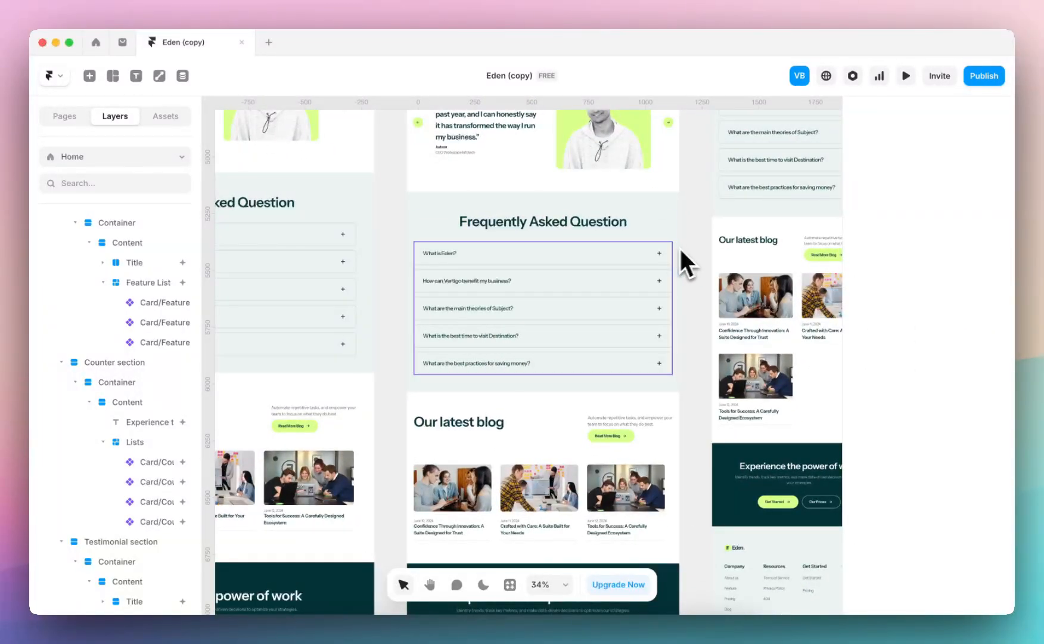
Try replacing the Frequently Asked Question heading with "jjj" and undo the text change
{"action": "scroll", "coordinate": [649, 235], "scroll_direction": "up", "scroll_amount": 2}
{"action": "scroll", "coordinate": [649, 235], "scroll_direction": "right", "scroll_amount": 1}
{"action": "left_click", "coordinate": [537, 279]}
{"action": "double_click", "coordinate": [540, 281]}
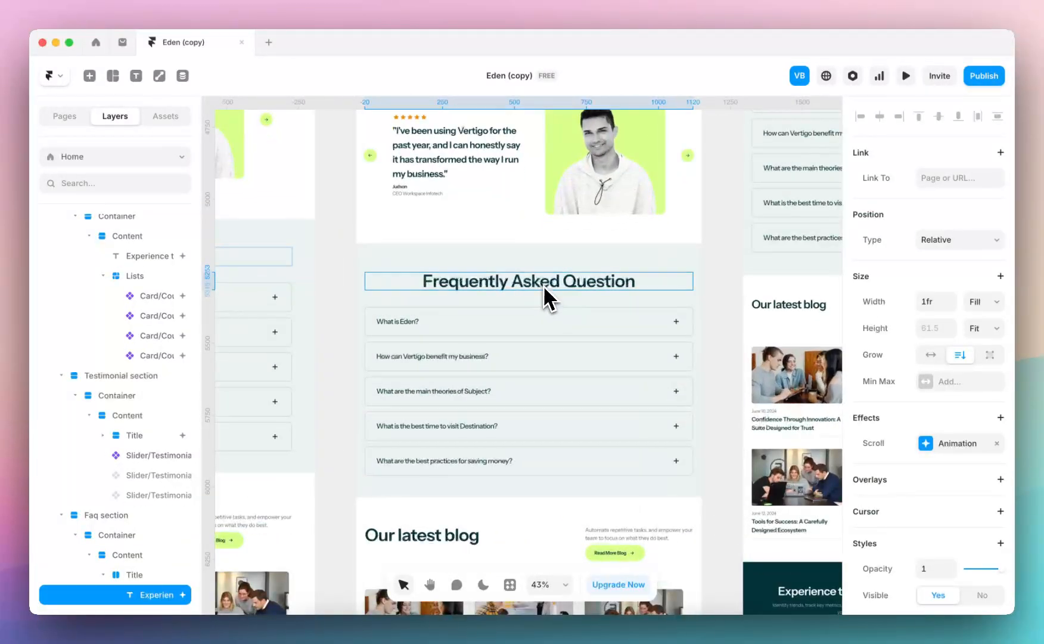
{"action": "type", "text": "jjj"}
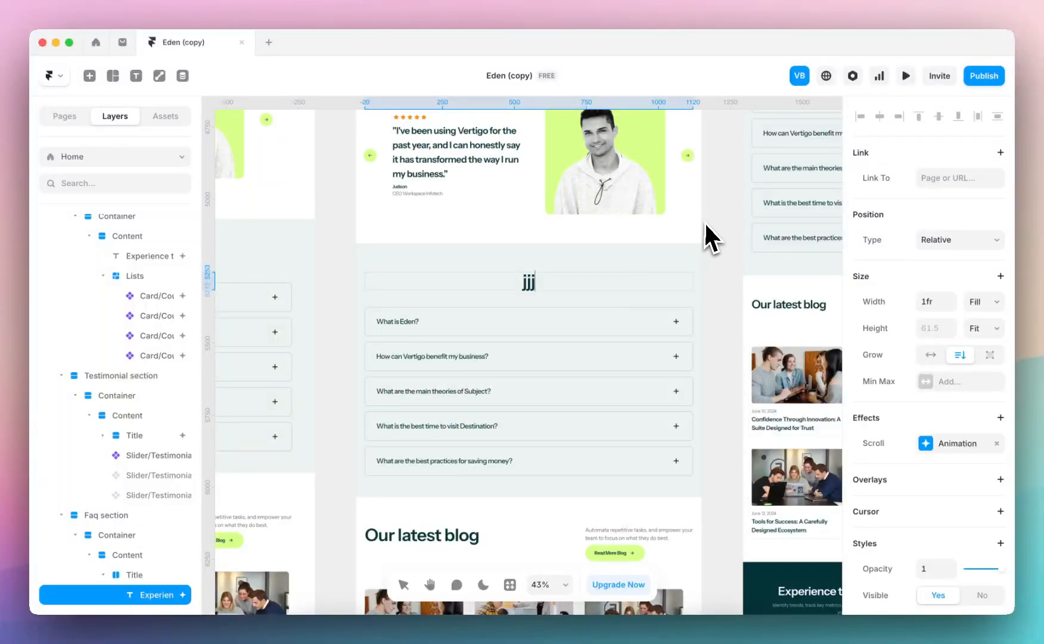
{"action": "key", "text": "ctrl+z"}
Open the FAQ accordion component and examine the first item's Question and Answer properties
{"action": "left_click", "coordinate": [644, 335]}
{"action": "scroll", "coordinate": [872, 419], "scroll_direction": "down", "scroll_amount": 3}
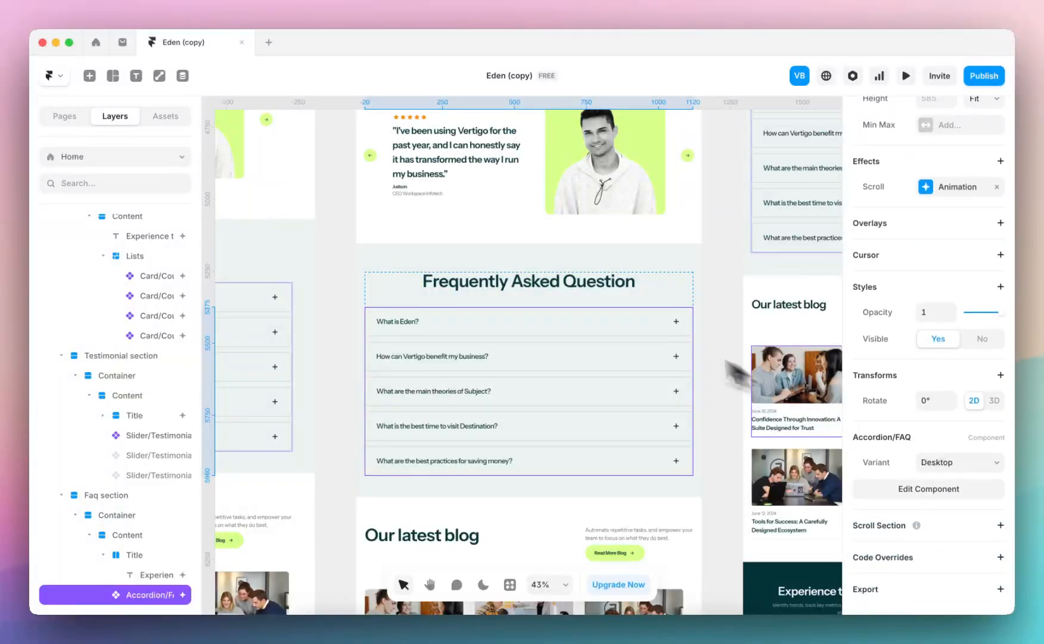
{"action": "double_click", "coordinate": [631, 334]}
{"action": "left_click", "coordinate": [583, 351]}
{"action": "scroll", "coordinate": [916, 437], "scroll_direction": "down", "scroll_amount": 5}
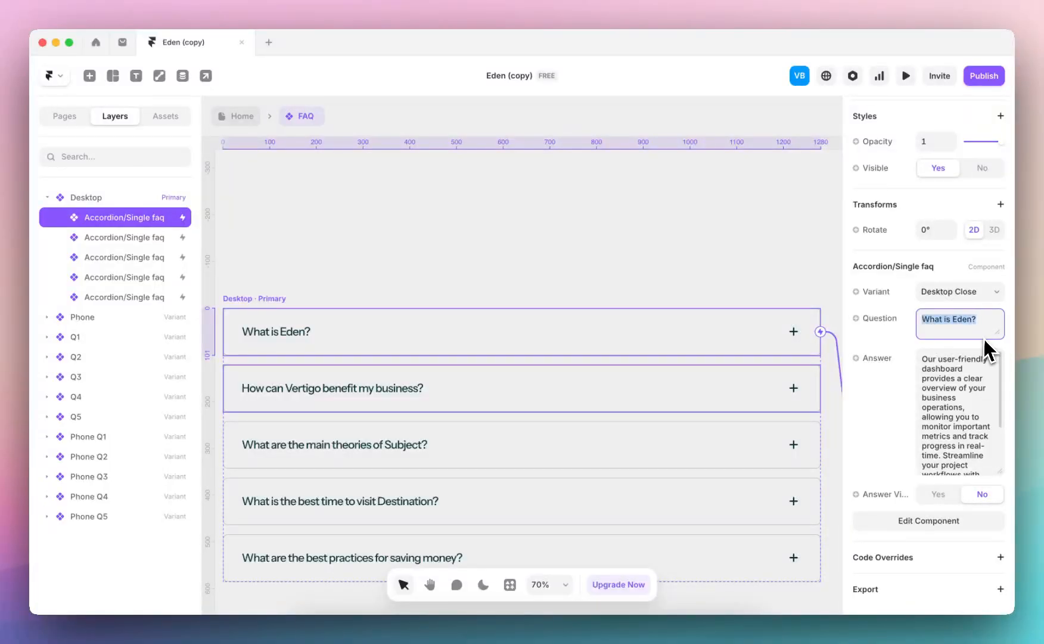
{"action": "left_click_drag", "start_coordinate": [922, 358], "coordinate": [938, 448]}
Open the Single faq component and check the variable assigned to the question text's content, returning to the FAQ component
{"action": "double_click", "coordinate": [702, 334]}
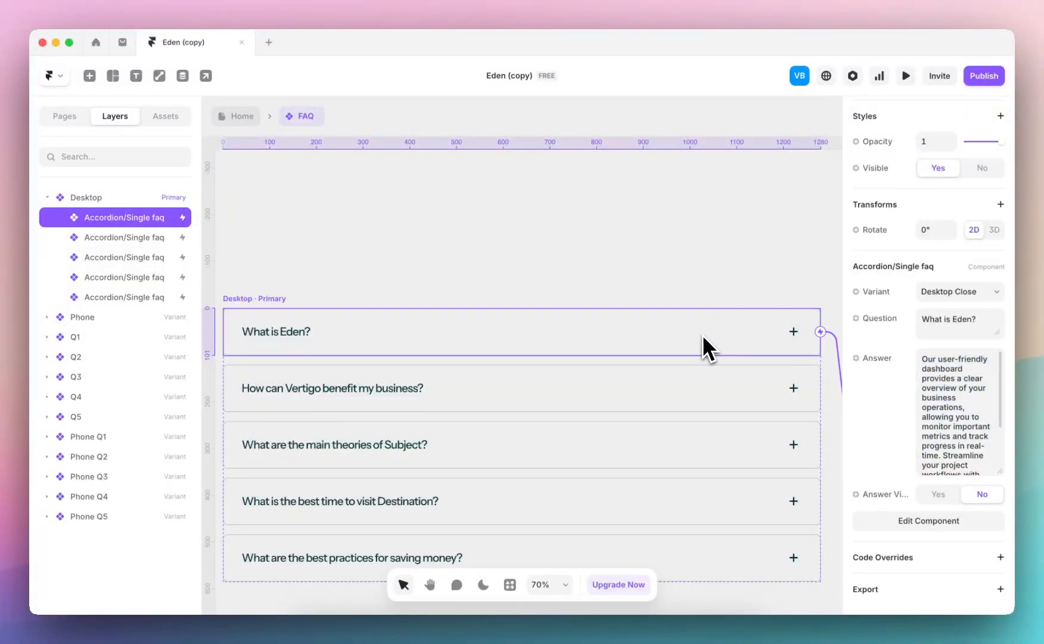
{"action": "left_click", "coordinate": [362, 332]}
{"action": "scroll", "coordinate": [910, 378], "scroll_direction": "down", "scroll_amount": 5}
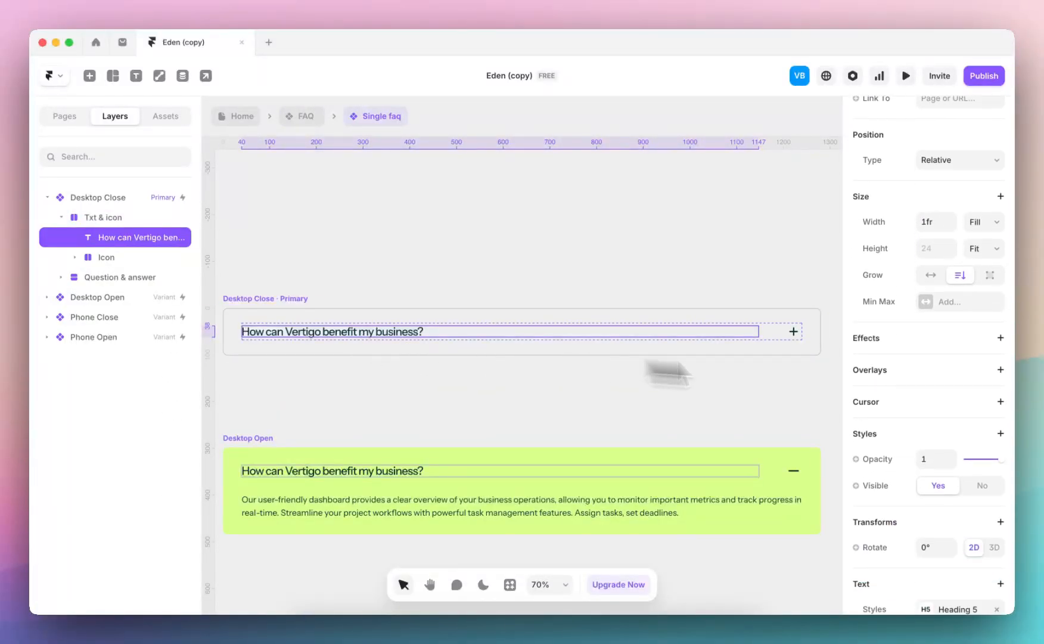
{"action": "left_click", "coordinate": [888, 406]}
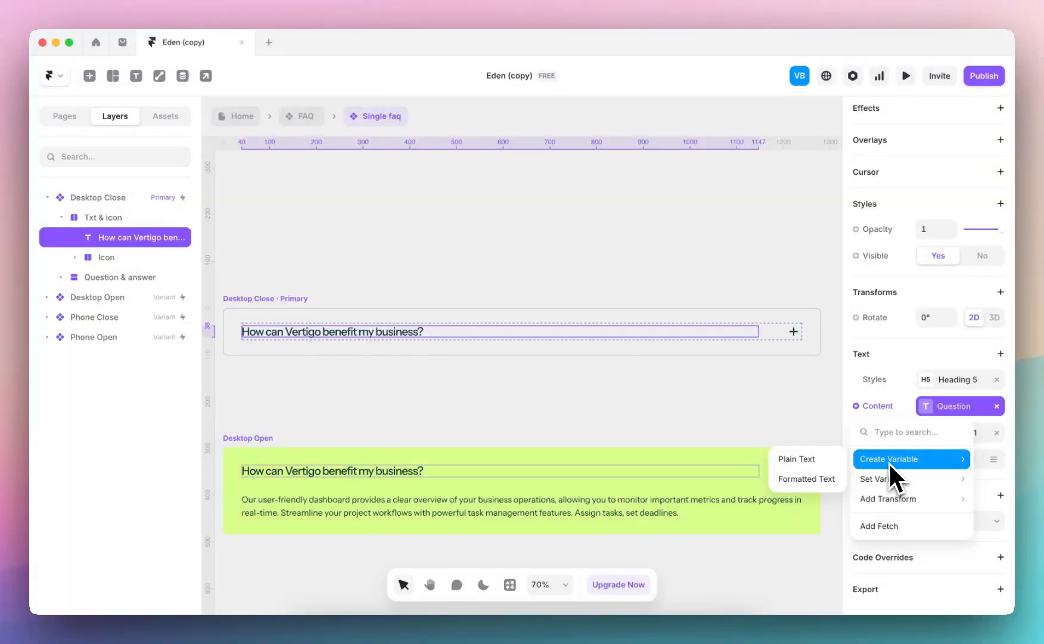
{"action": "left_click", "coordinate": [889, 407]}
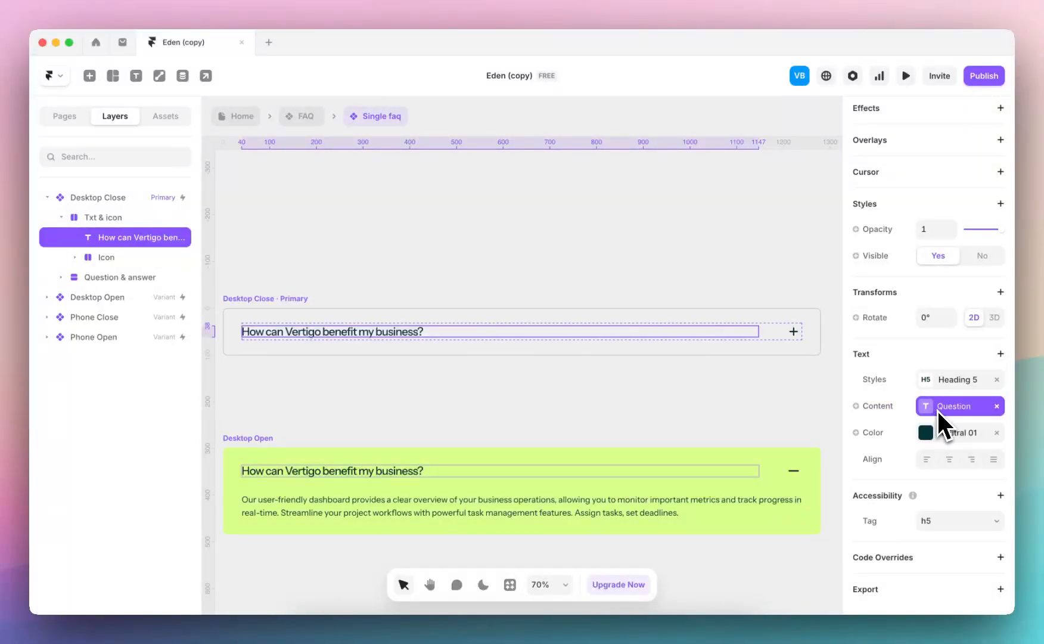
{"action": "left_click", "coordinate": [314, 118]}
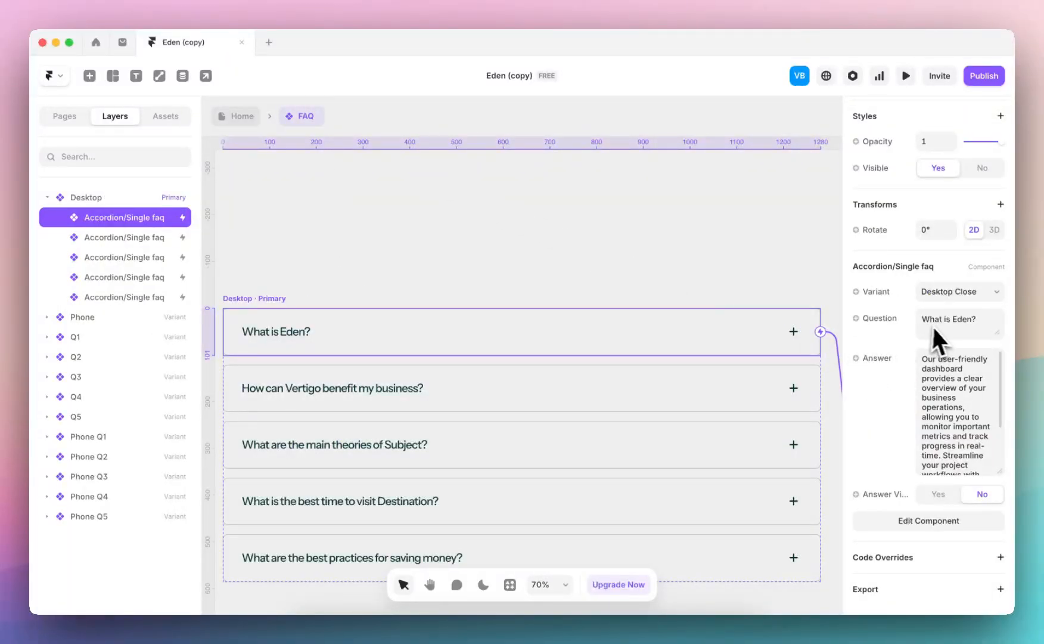
Return to the Home page and look over the FAQ section, the latest blog cards and the footer
{"action": "left_click", "coordinate": [253, 119]}
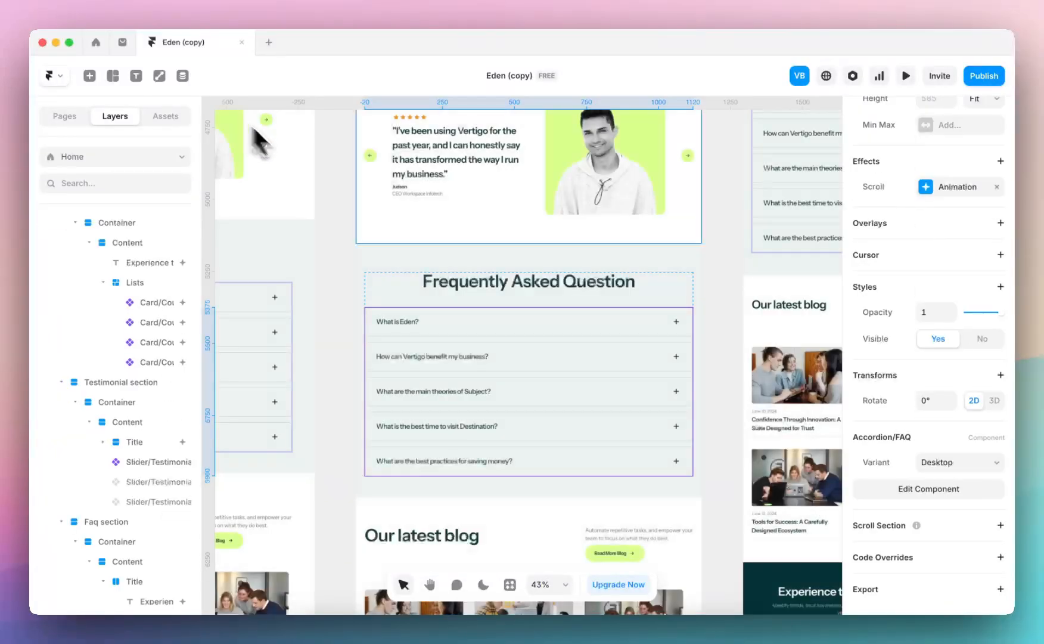
{"action": "left_click", "coordinate": [327, 338]}
{"action": "scroll", "coordinate": [516, 374], "scroll_direction": "down", "scroll_amount": 5}
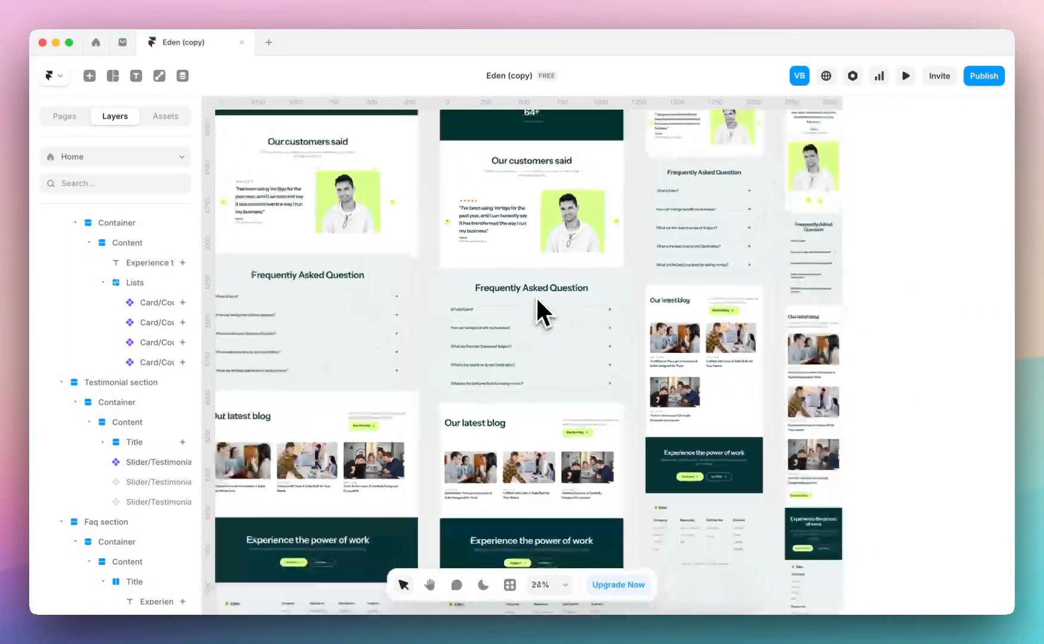
{"action": "scroll", "coordinate": [522, 357], "scroll_direction": "down", "scroll_amount": 3}
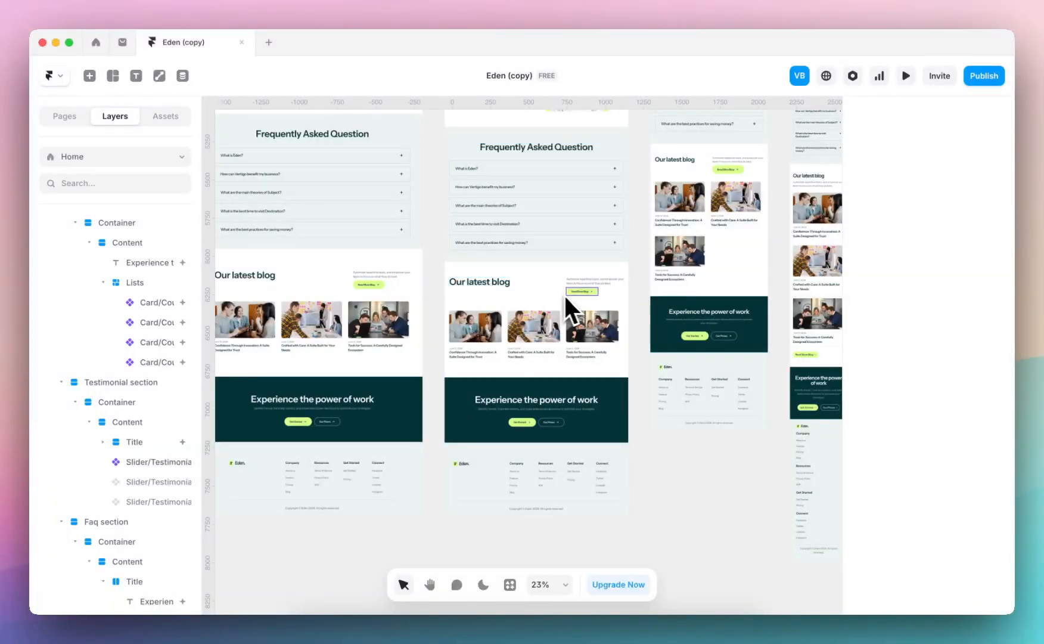
{"action": "scroll", "coordinate": [564, 295], "scroll_direction": "up", "scroll_amount": 5}
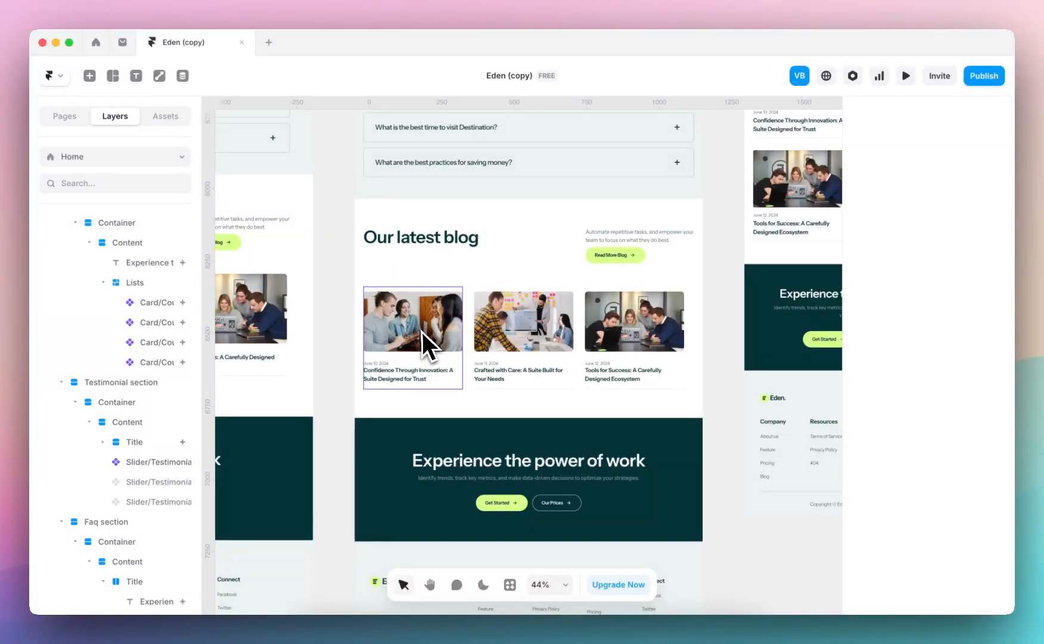
Widen the layer list and examine the CMS fields bound to the first card under Our latest blog
{"action": "left_click", "coordinate": [434, 309]}
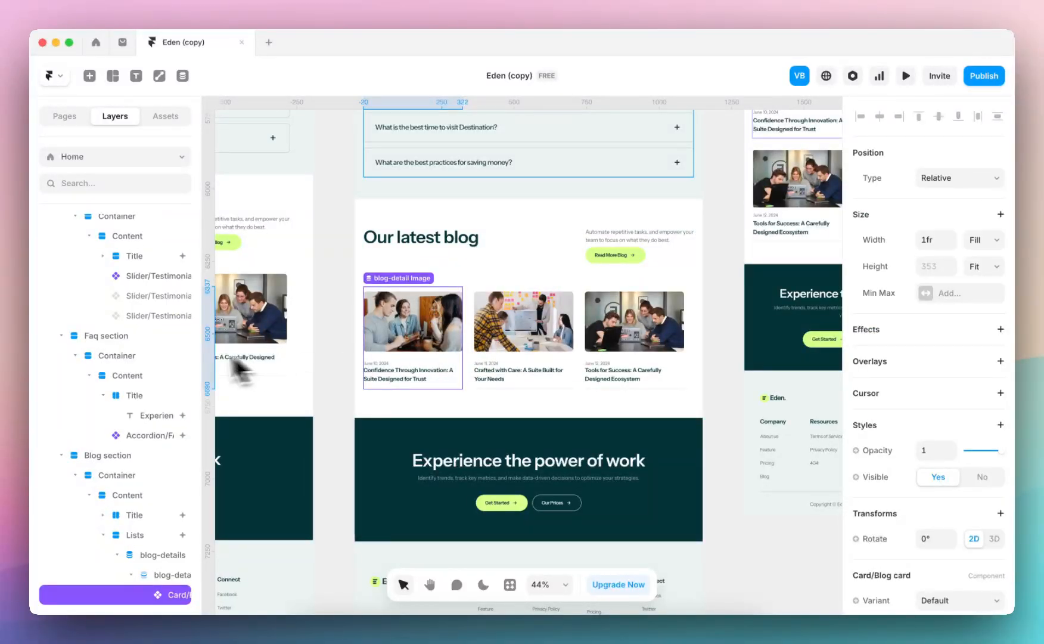
{"action": "scroll", "coordinate": [185, 303], "scroll_direction": "down", "scroll_amount": 3}
{"action": "left_click_drag", "start_coordinate": [203, 405], "coordinate": [302, 398]}
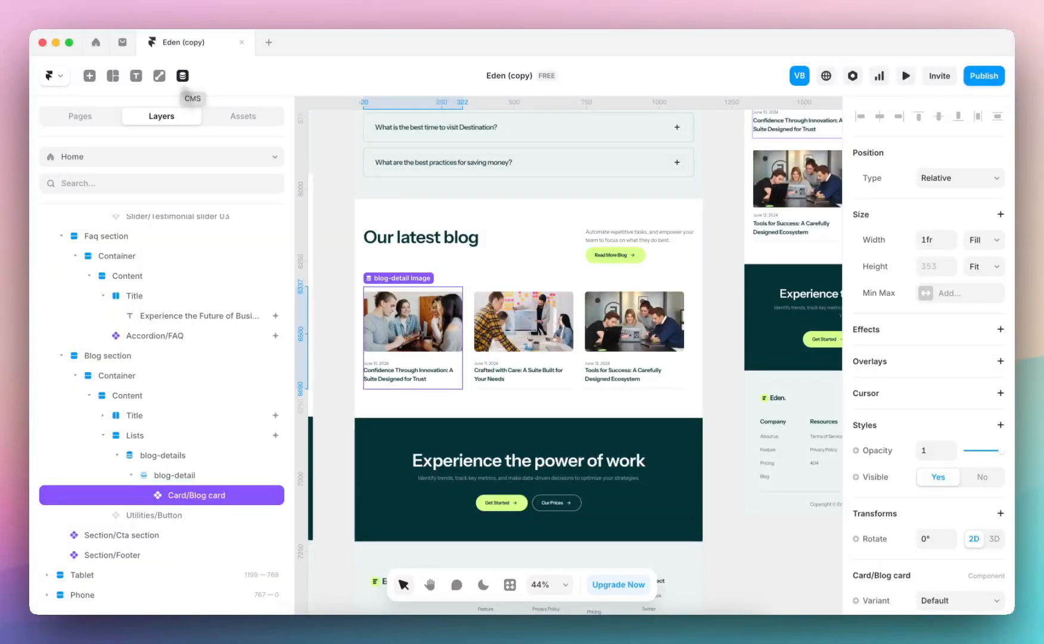
{"action": "scroll", "coordinate": [932, 432], "scroll_direction": "down", "scroll_amount": 4}
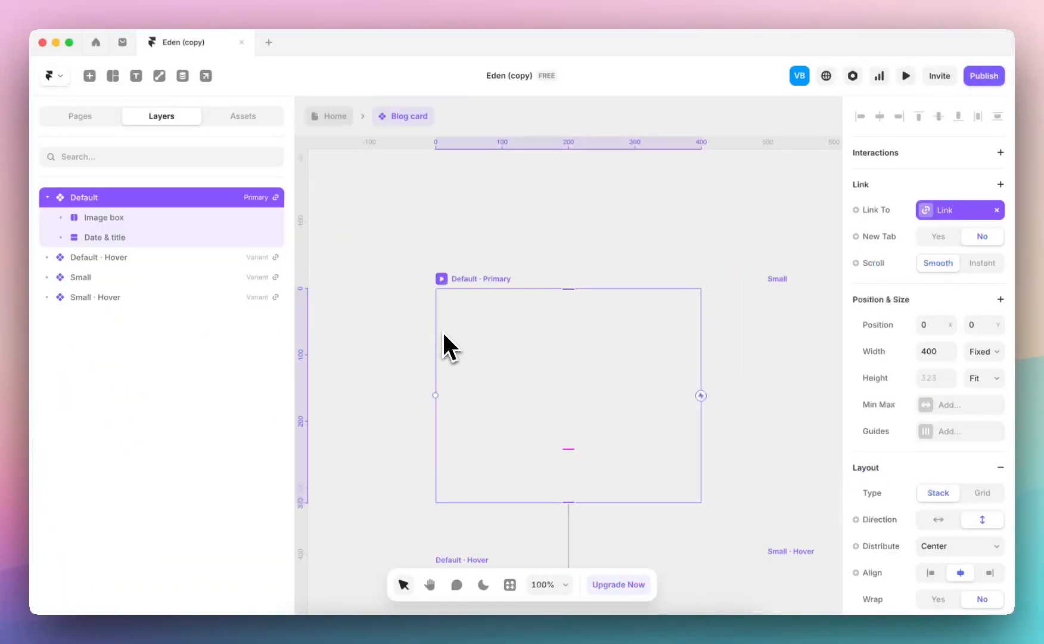
Open the Blog card component and check the variable assigned to the default card's title text
{"action": "double_click", "coordinate": [447, 342]}
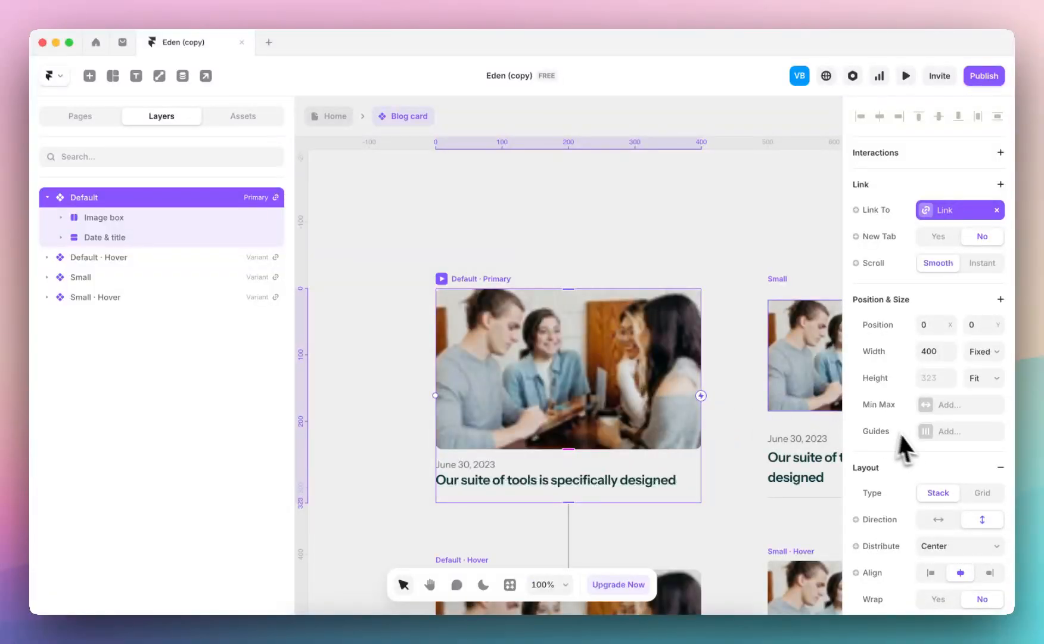
{"action": "left_click", "coordinate": [599, 481]}
{"action": "scroll", "coordinate": [940, 460], "scroll_direction": "down", "scroll_amount": 5}
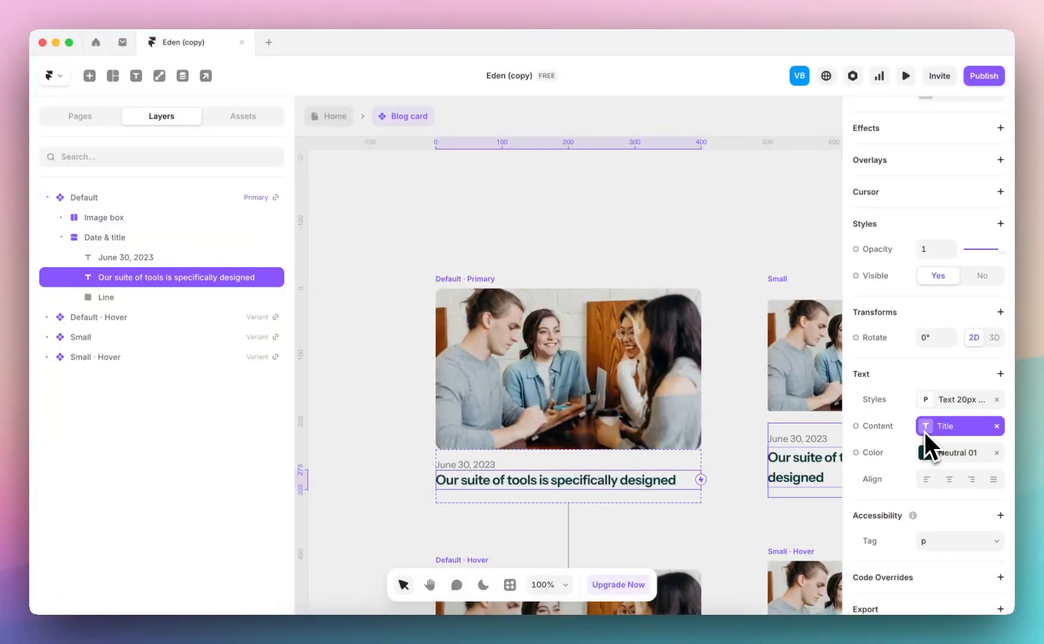
{"action": "left_click", "coordinate": [923, 430]}
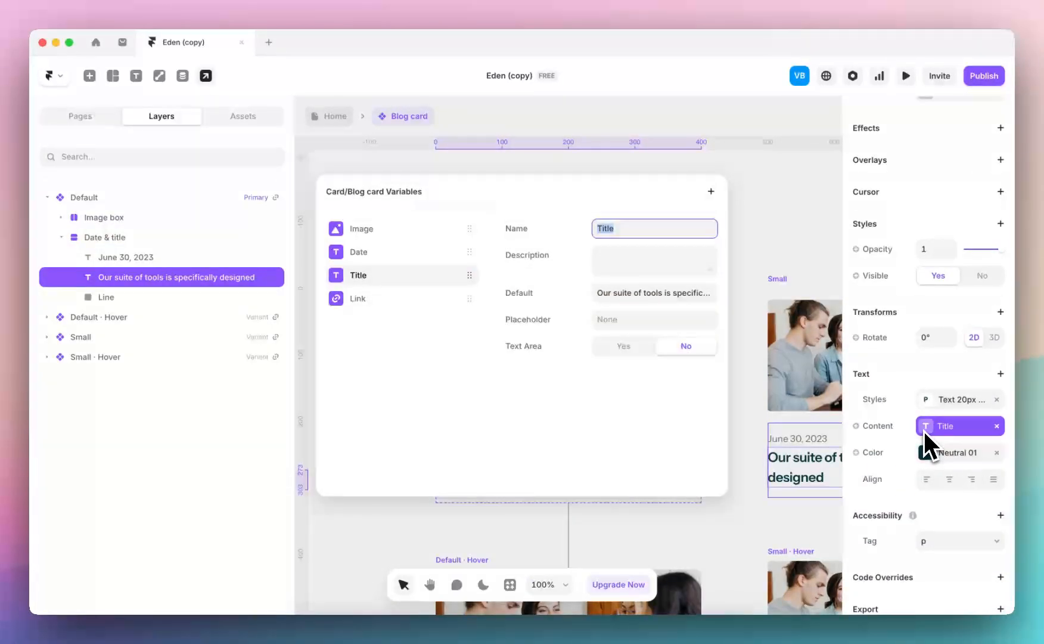
{"action": "left_click", "coordinate": [768, 219]}
Return to the Home page and open the CMS entry linked to the first blog card's title
{"action": "left_click", "coordinate": [335, 119]}
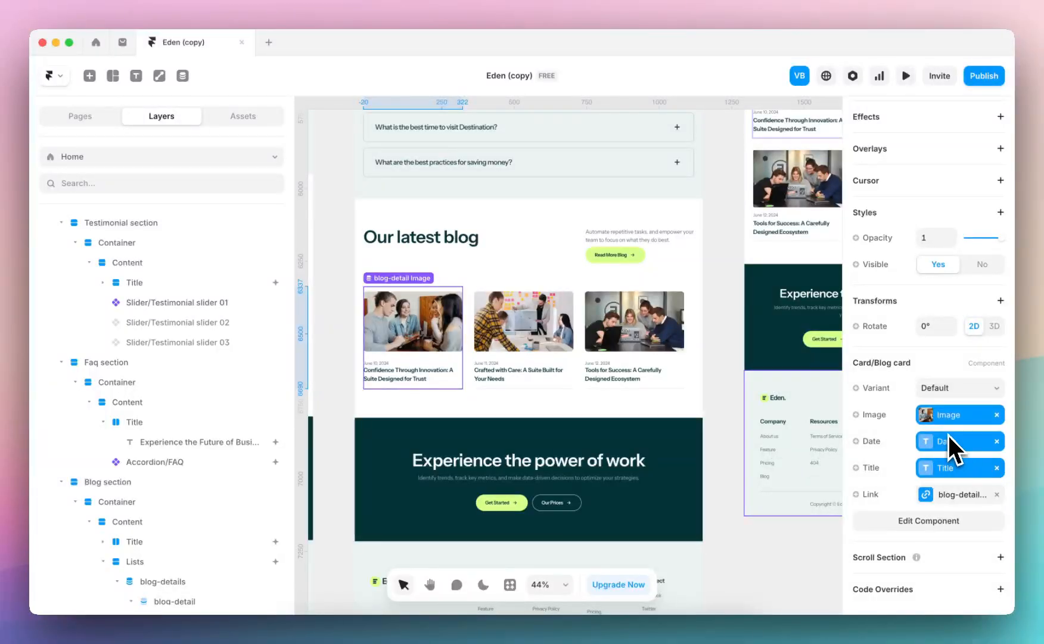
{"action": "left_click", "coordinate": [938, 471]}
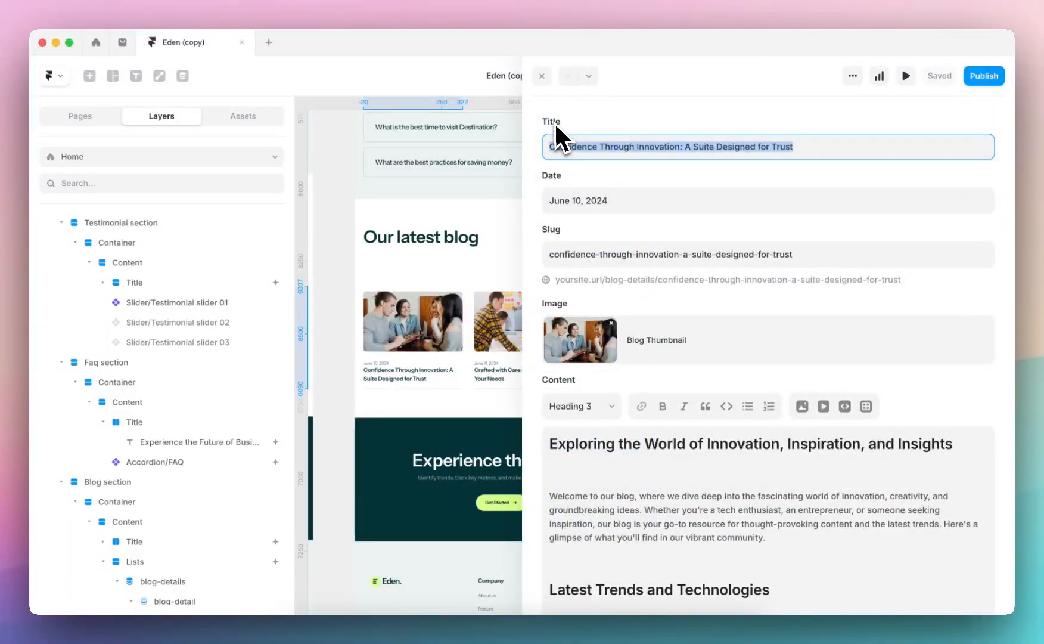
{"action": "left_click", "coordinate": [460, 244]}
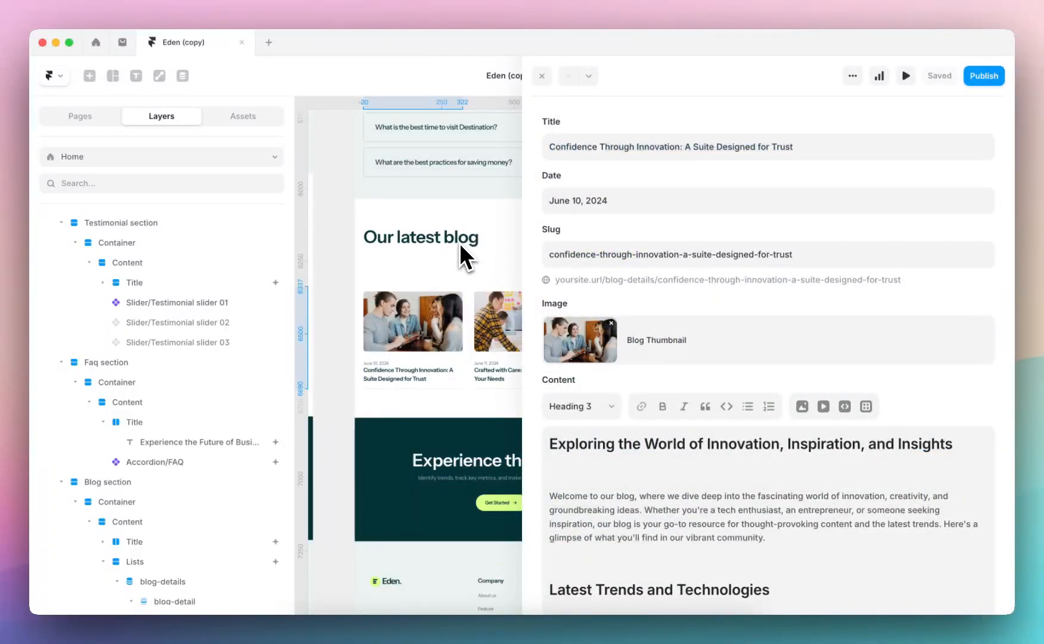
Open the blog-details collection in the CMS and read through its first two entries, including the second one's content
{"action": "left_click", "coordinate": [184, 77]}
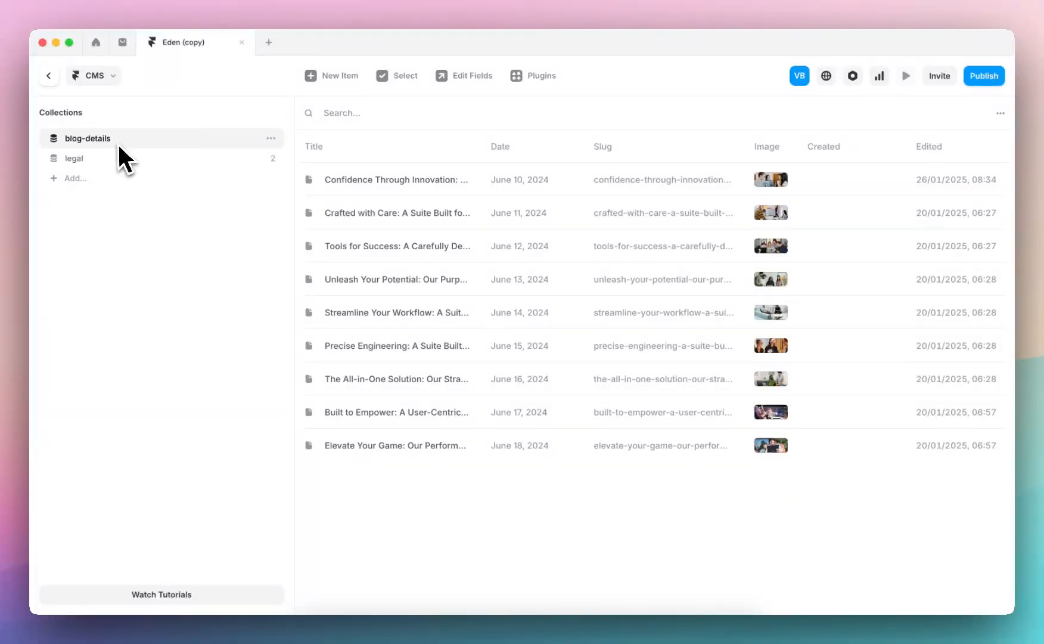
{"action": "left_click", "coordinate": [389, 183]}
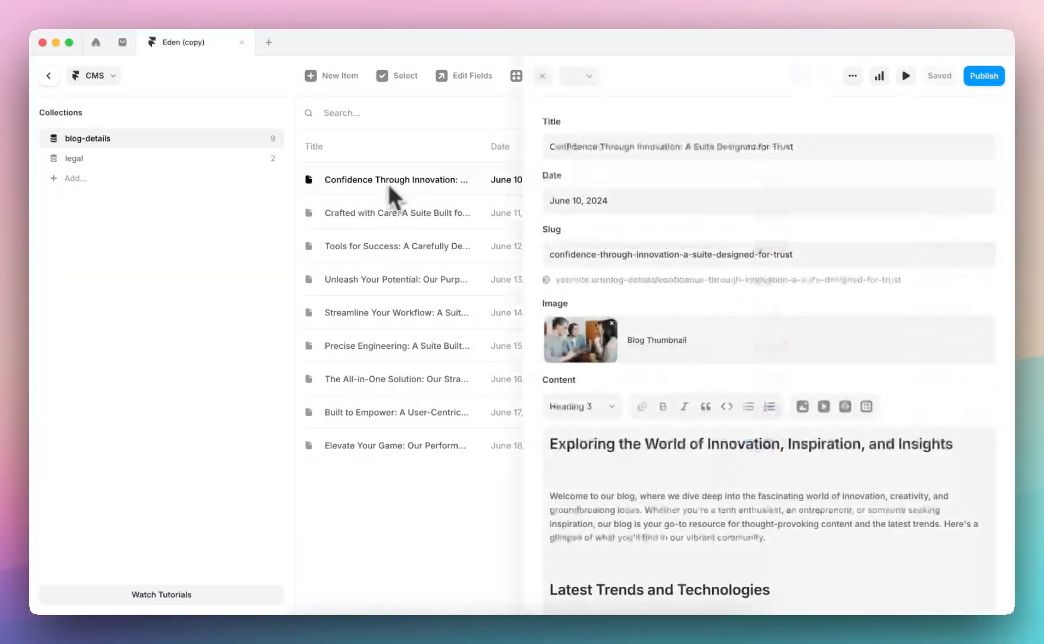
{"action": "left_click", "coordinate": [429, 213]}
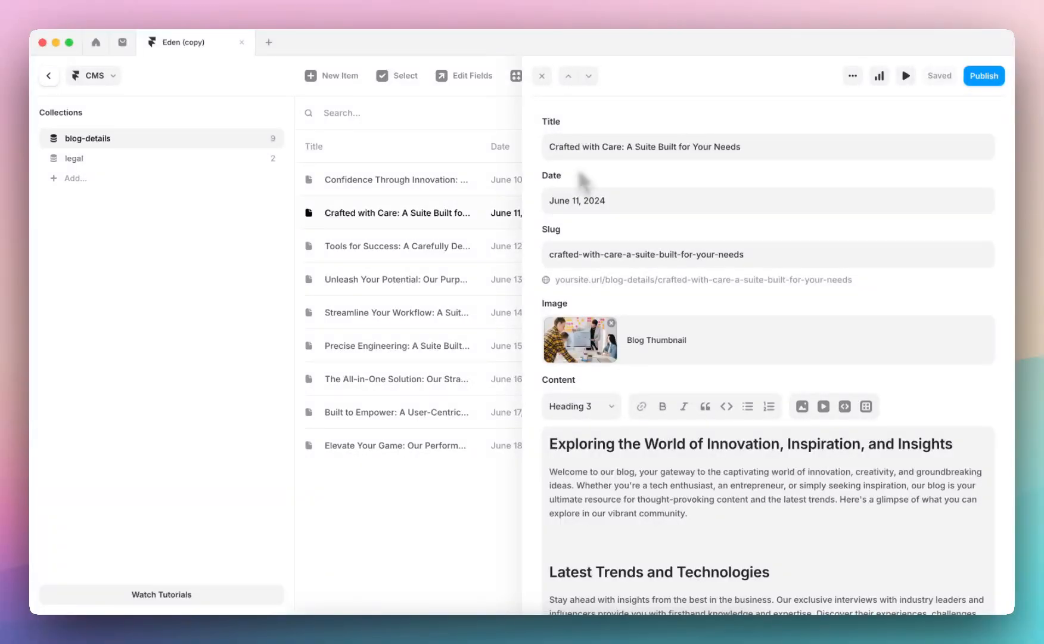
{"action": "scroll", "coordinate": [581, 184], "scroll_direction": "down", "scroll_amount": 5}
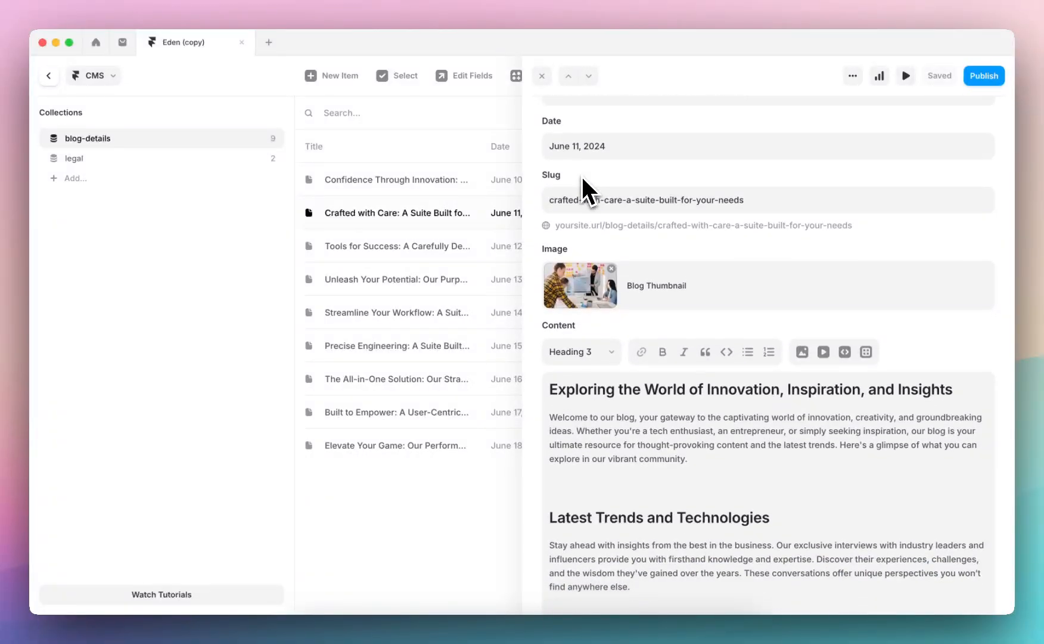
{"action": "scroll", "coordinate": [587, 170], "scroll_direction": "down", "scroll_amount": 3}
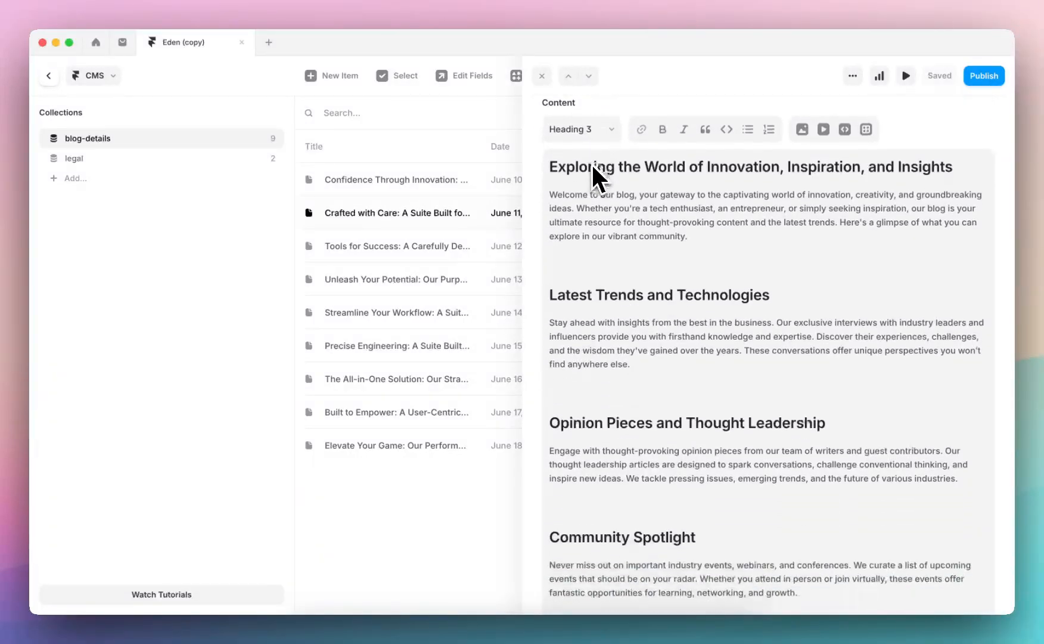
{"action": "scroll", "coordinate": [587, 195], "scroll_direction": "down", "scroll_amount": 10}
{"action": "scroll", "coordinate": [560, 213], "scroll_direction": "up", "scroll_amount": 15}
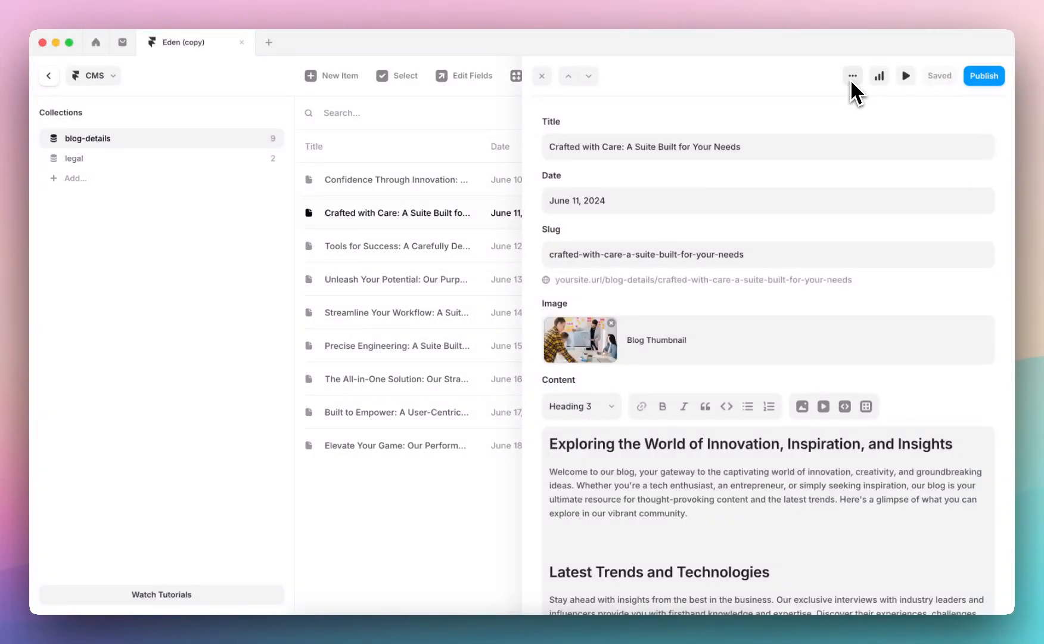
Open the blog-details field settings, review the field types that can be added, and close the settings
{"action": "left_click", "coordinate": [852, 76]}
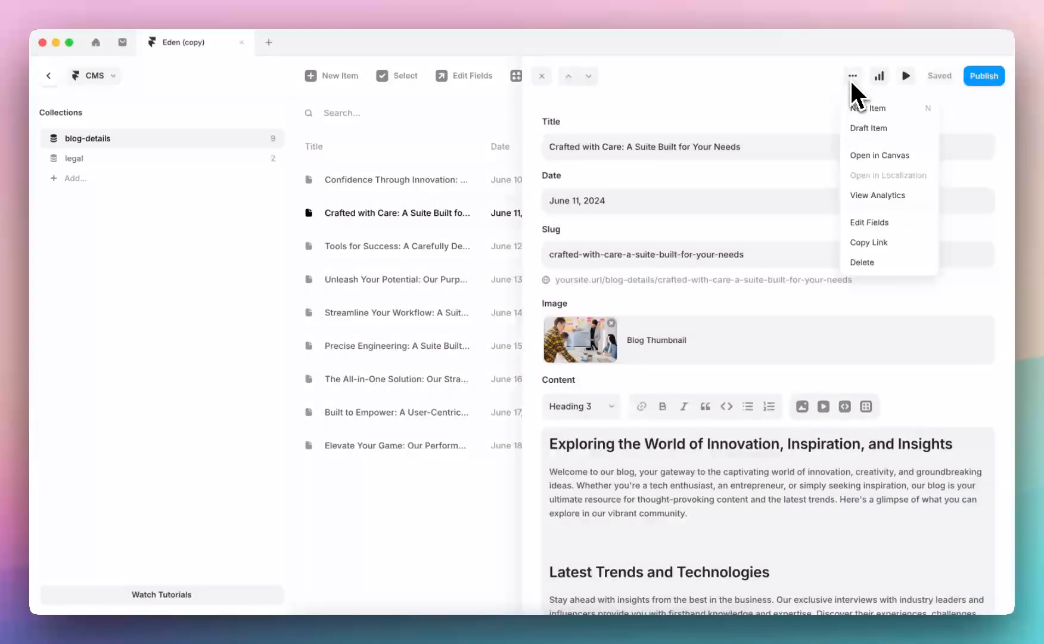
{"action": "left_click", "coordinate": [875, 223]}
{"action": "left_click", "coordinate": [711, 190]}
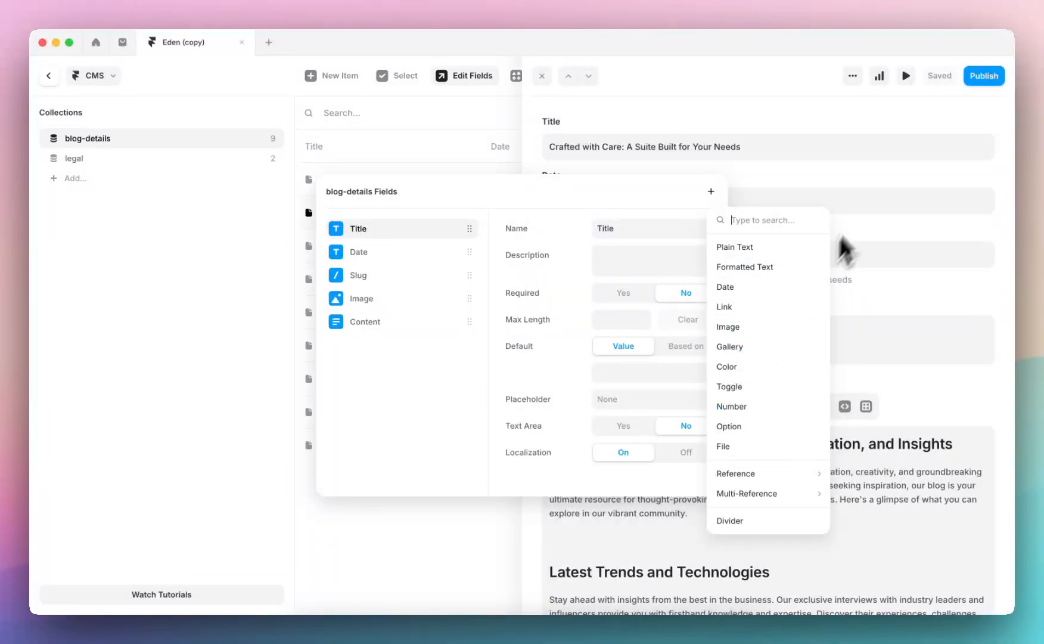
{"action": "left_click", "coordinate": [858, 197]}
{"action": "left_click", "coordinate": [777, 168]}
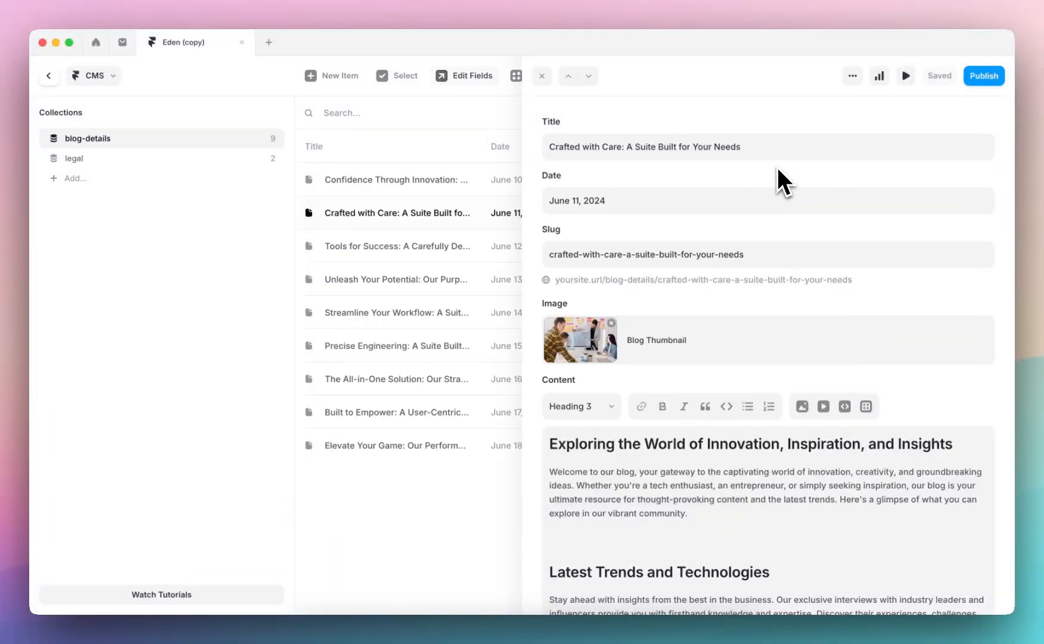
Leave the CMS, open the /blog page and look over its hero and Our blog card grid
{"action": "left_click", "coordinate": [50, 75]}
{"action": "left_click", "coordinate": [224, 164]}
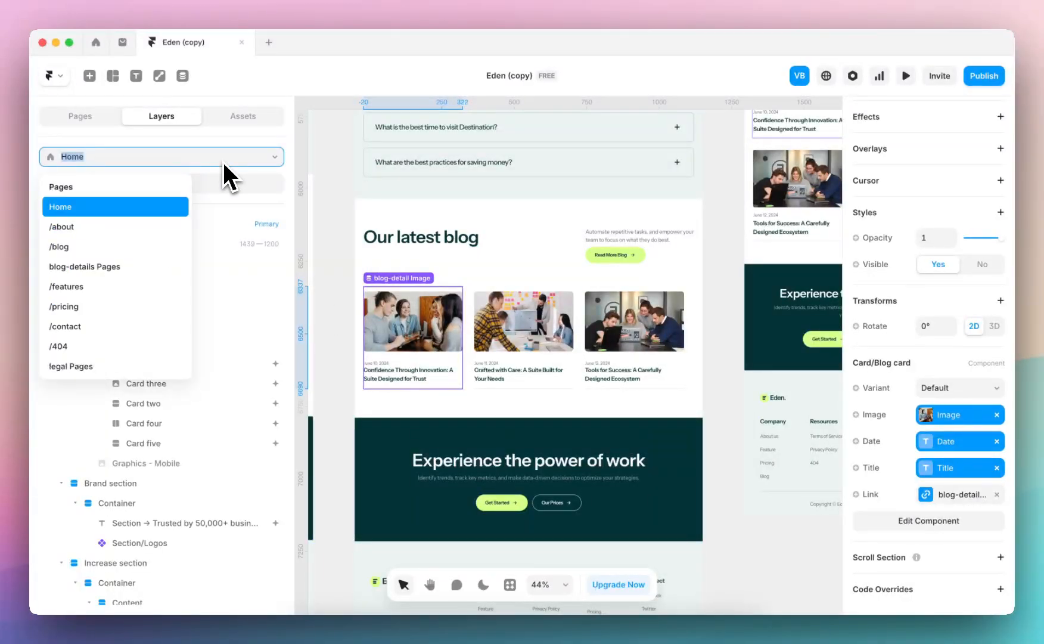
{"action": "left_click", "coordinate": [119, 247]}
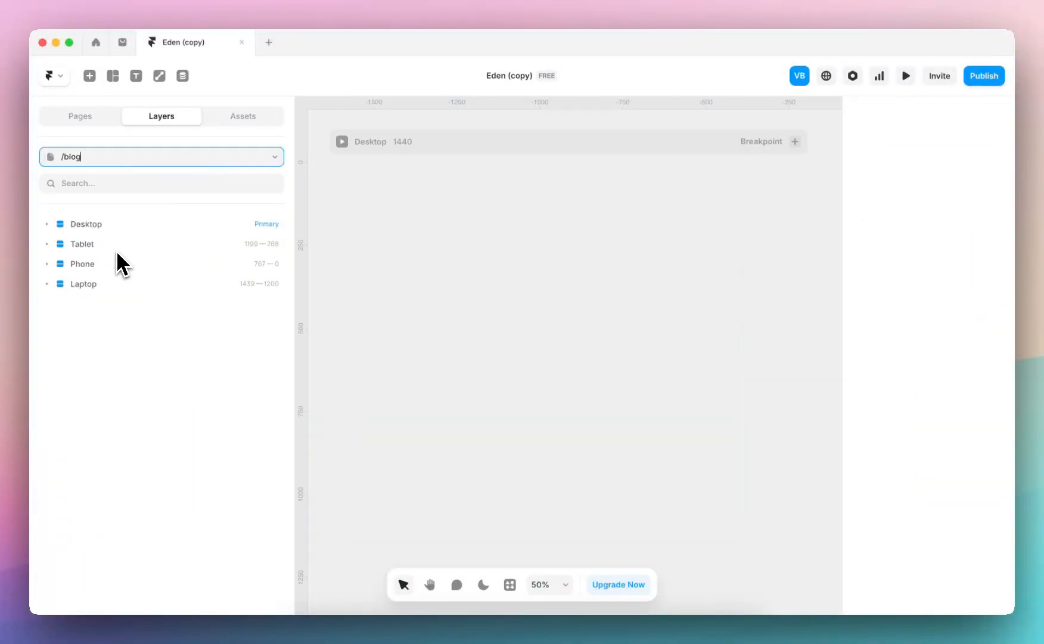
{"action": "scroll", "coordinate": [443, 333], "scroll_direction": "down", "scroll_amount": 10}
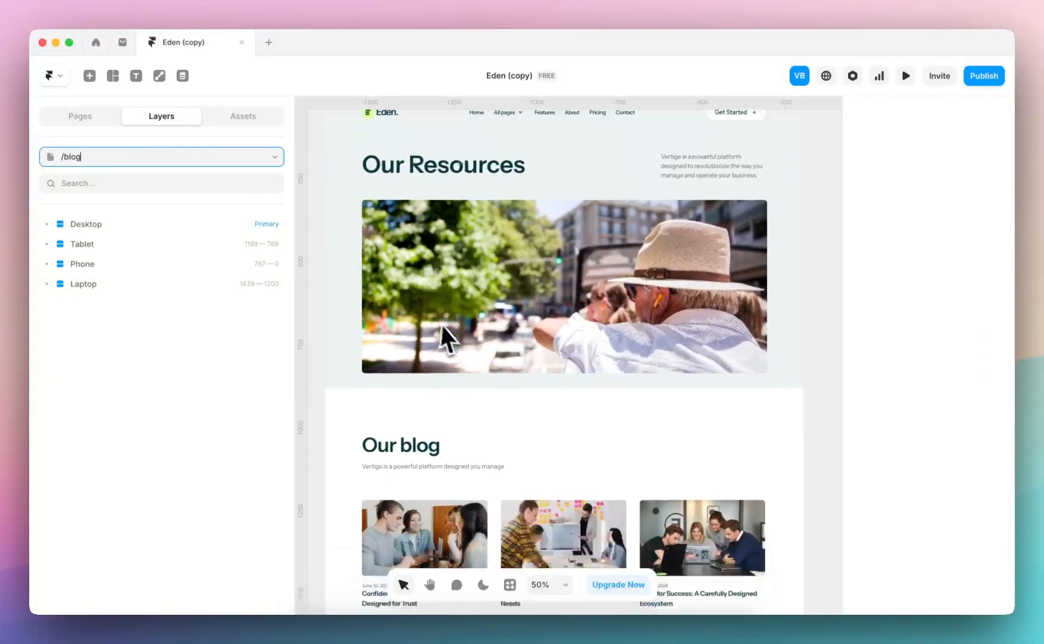
{"action": "scroll", "coordinate": [450, 338], "scroll_direction": "down", "scroll_amount": 2}
Open the blog-details page template and check the CMS field bound to the hero heading's content
{"action": "left_click", "coordinate": [224, 162]}
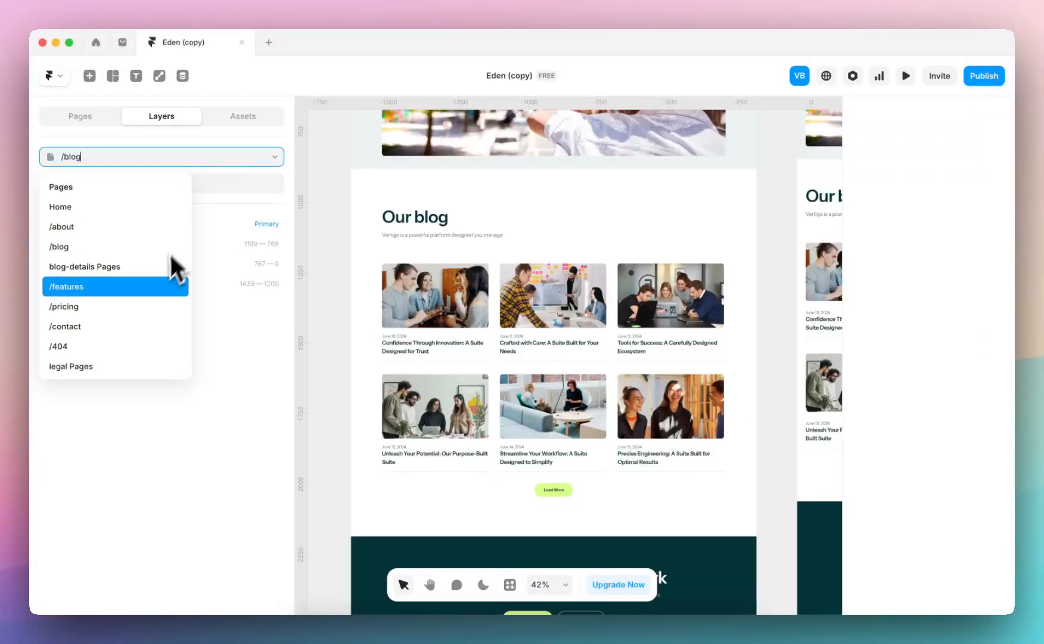
{"action": "left_click", "coordinate": [167, 265]}
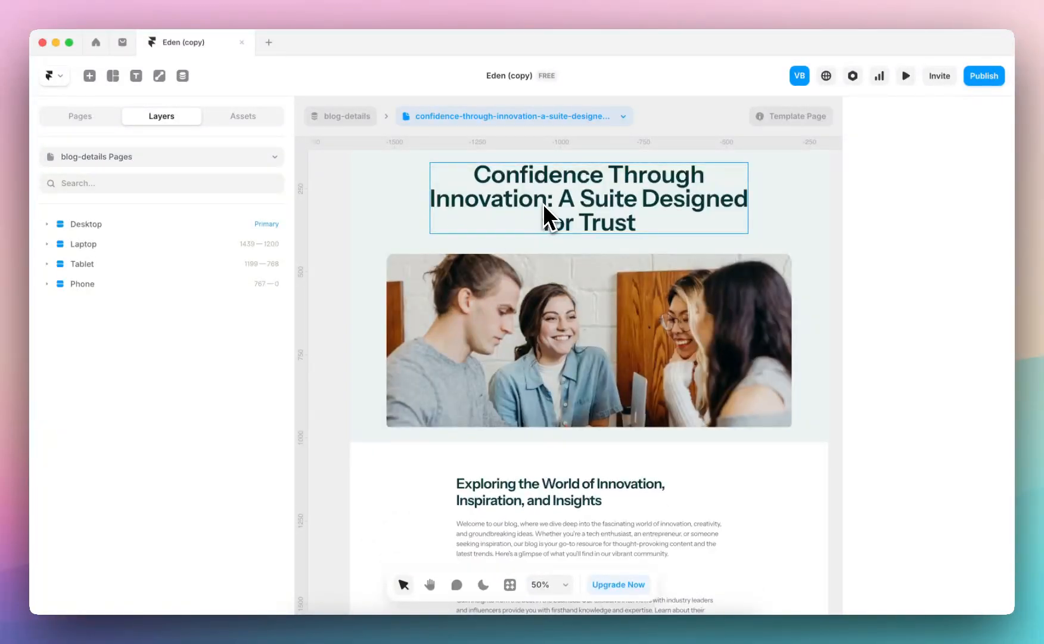
{"action": "left_click", "coordinate": [543, 203]}
{"action": "scroll", "coordinate": [929, 473], "scroll_direction": "down", "scroll_amount": 5}
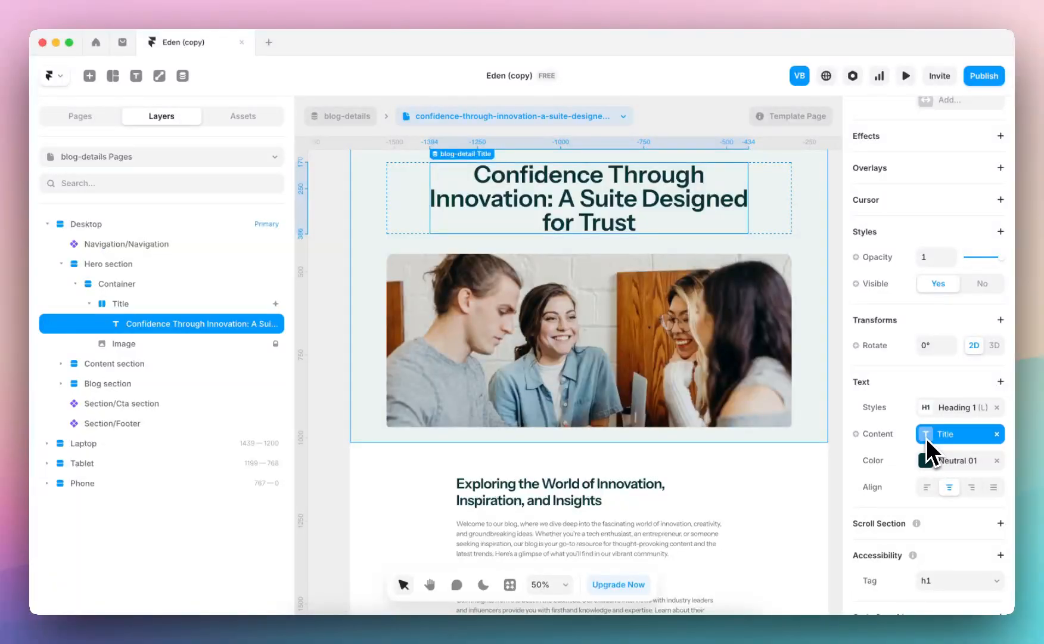
{"action": "left_click", "coordinate": [926, 438]}
{"action": "left_click", "coordinate": [542, 75]}
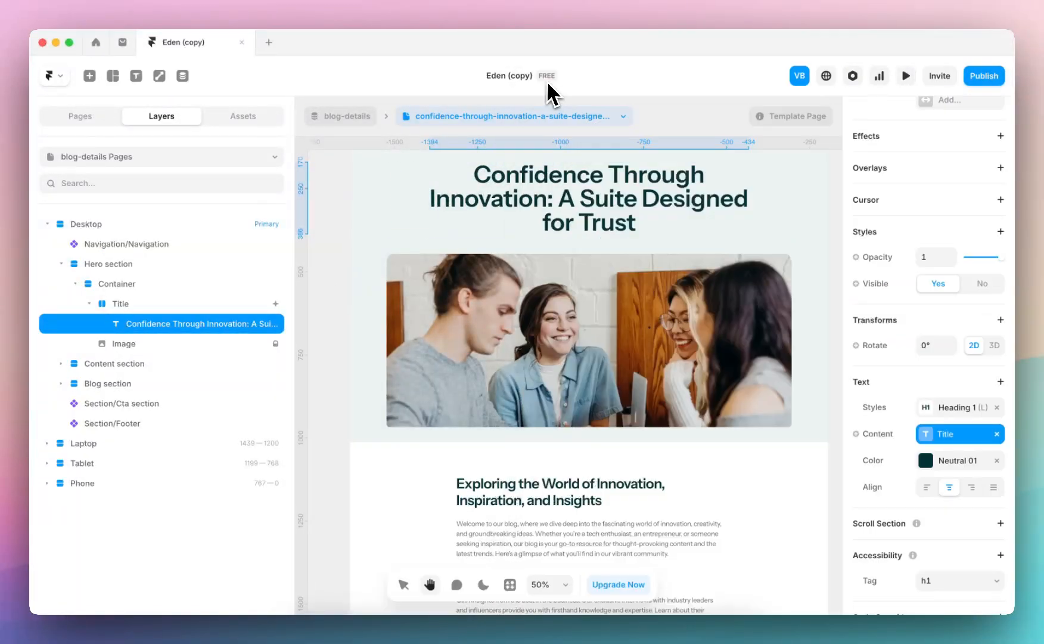
Examine the blog-details template's hero container, article text block and related blog cards, returning to the hero section
{"action": "left_click", "coordinate": [577, 363]}
{"action": "scroll", "coordinate": [656, 324], "scroll_direction": "down", "scroll_amount": 2}
{"action": "scroll", "coordinate": [632, 322], "scroll_direction": "down", "scroll_amount": 3}
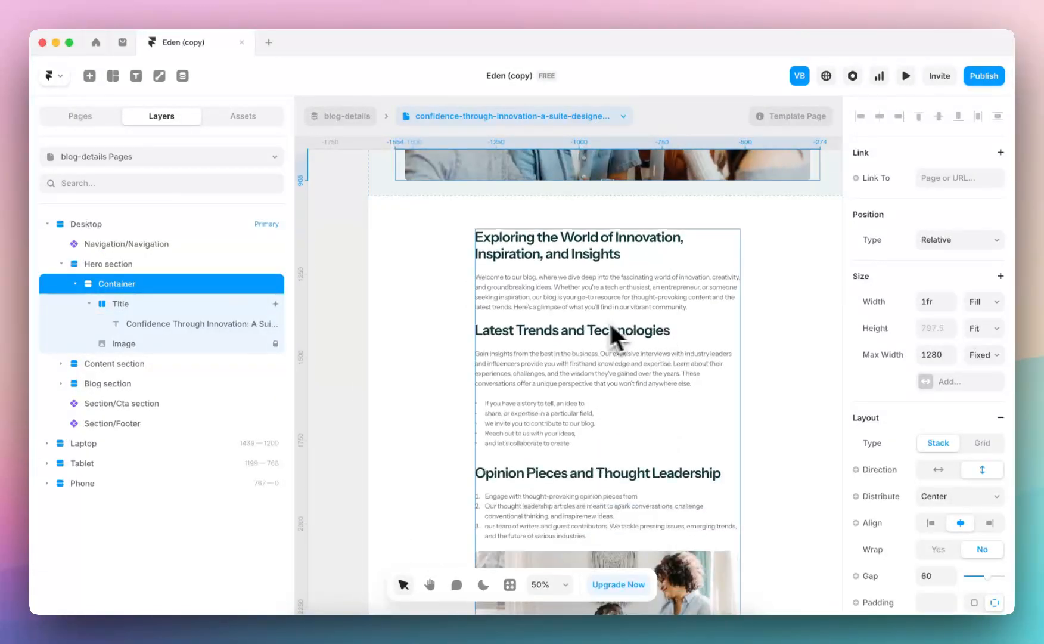
{"action": "left_click", "coordinate": [588, 320]}
{"action": "scroll", "coordinate": [588, 320], "scroll_direction": "down", "scroll_amount": 10}
{"action": "scroll", "coordinate": [589, 322], "scroll_direction": "up", "scroll_amount": 2}
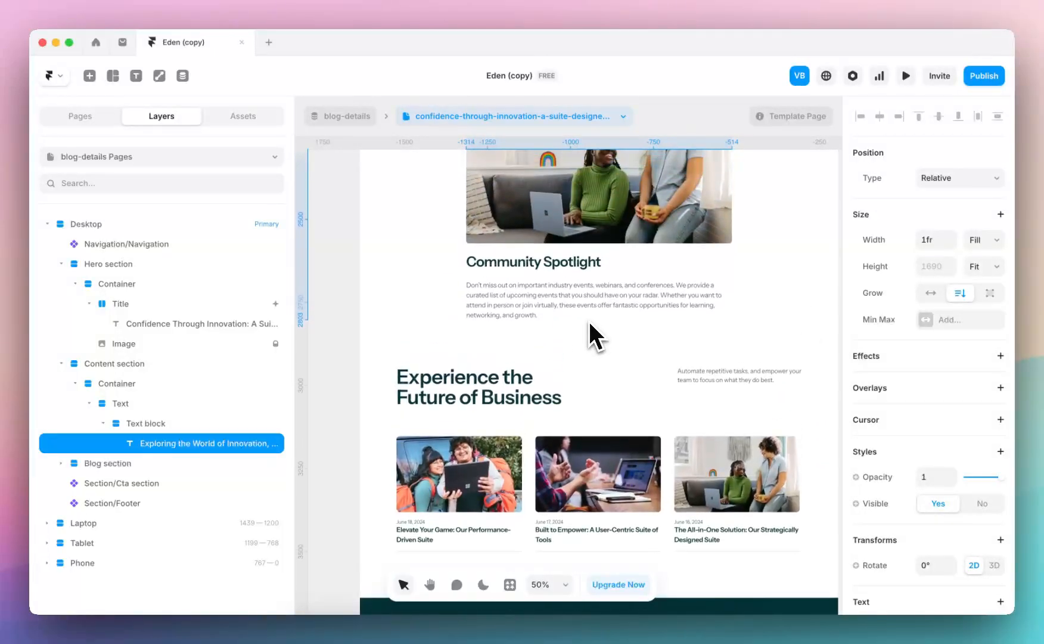
{"action": "scroll", "coordinate": [553, 313], "scroll_direction": "up", "scroll_amount": 10}
{"action": "scroll", "coordinate": [557, 327], "scroll_direction": "up", "scroll_amount": 10}
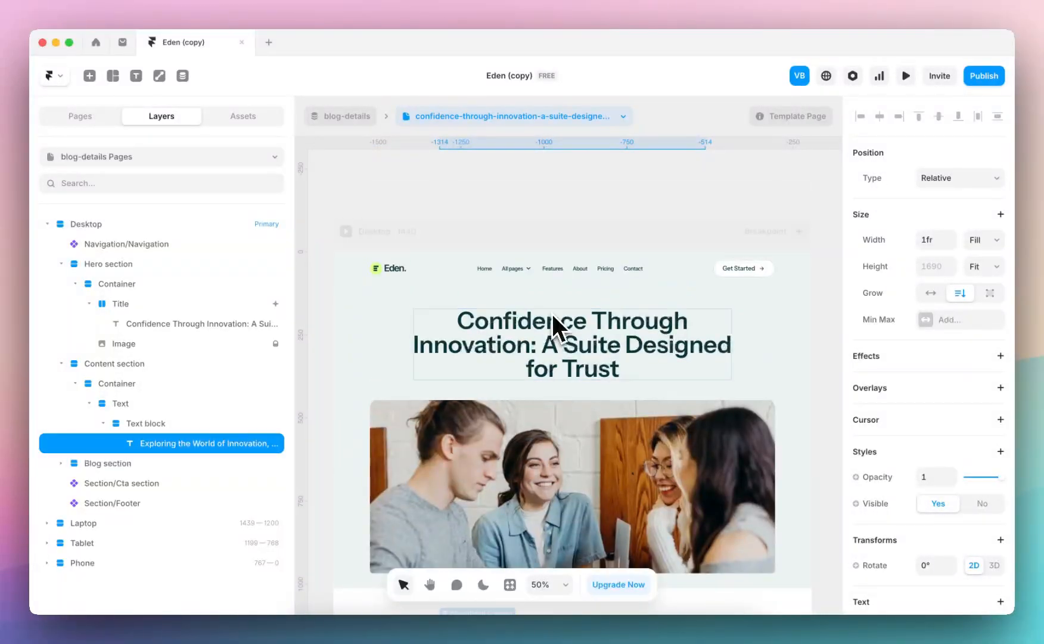
{"action": "left_click", "coordinate": [352, 339]}
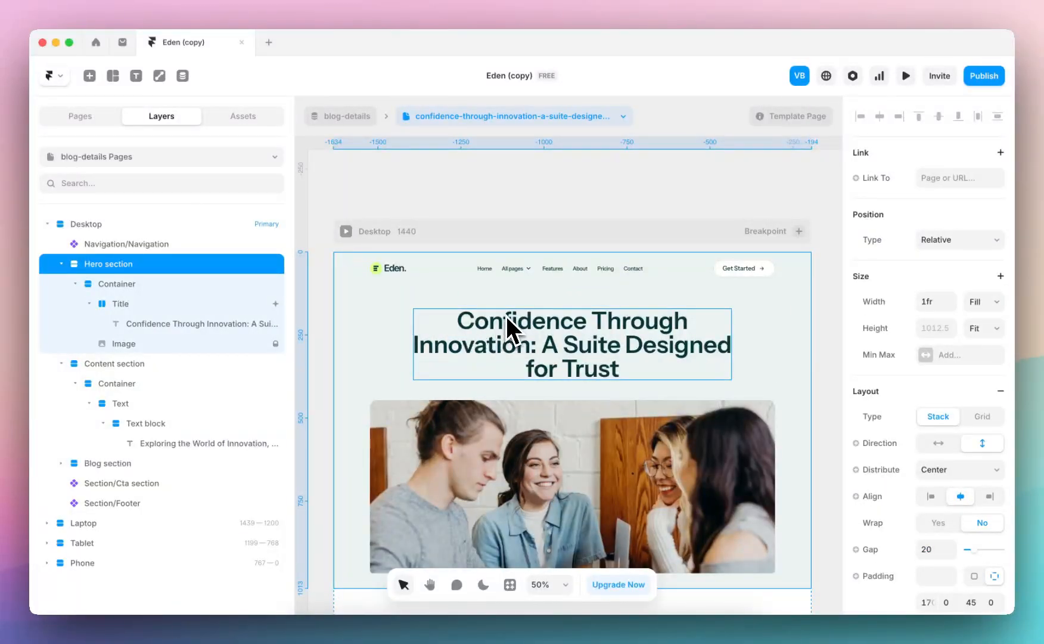
Add a Color field named Background to the blog-details CMS collection
{"action": "left_click", "coordinate": [184, 78]}
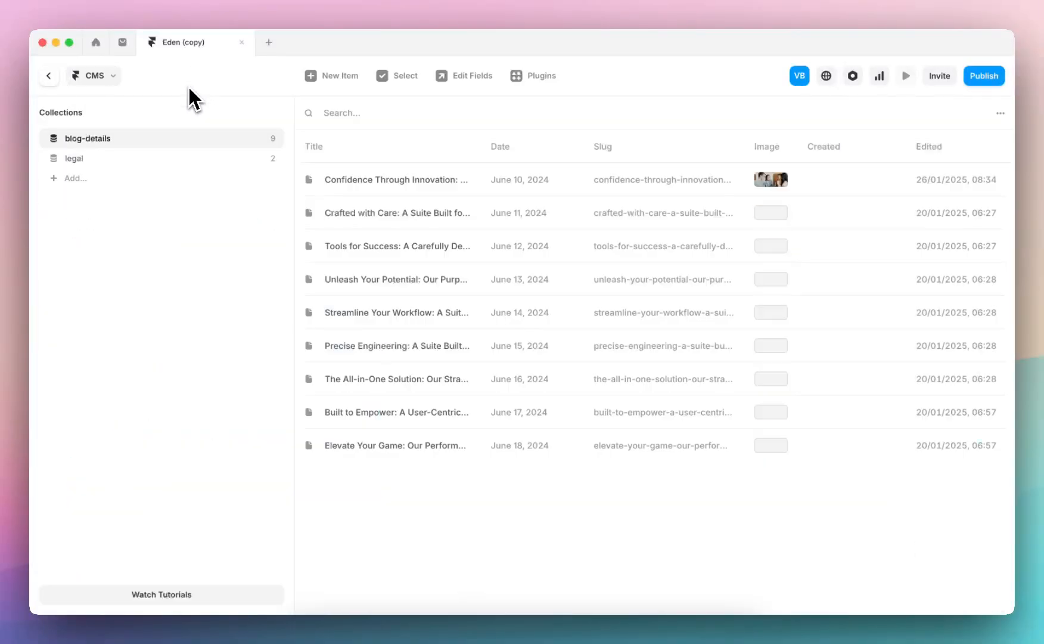
{"action": "left_click", "coordinate": [384, 190]}
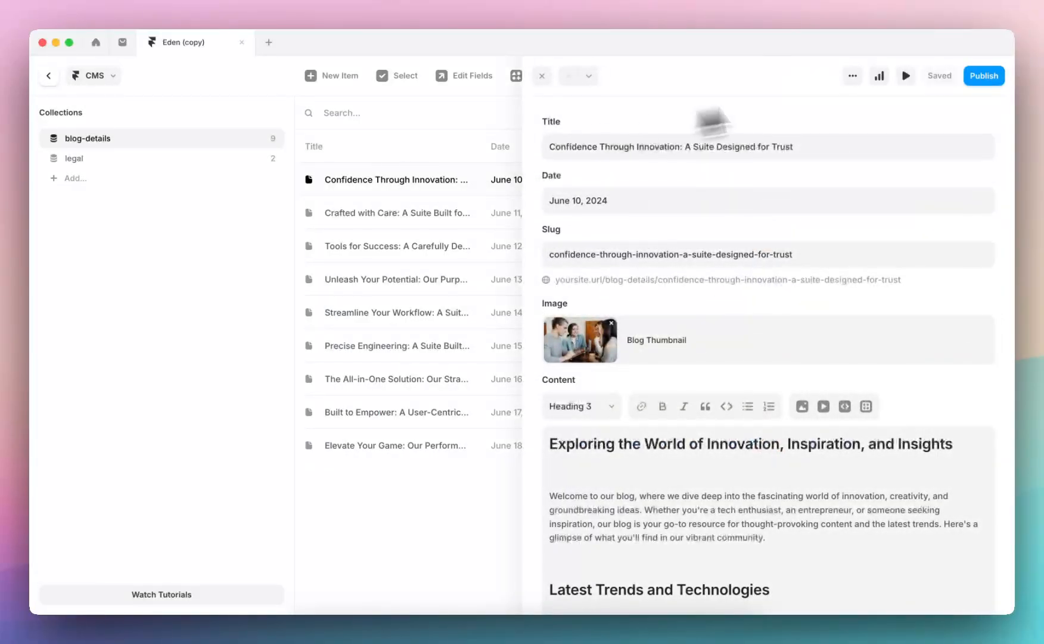
{"action": "left_click", "coordinate": [852, 76]}
{"action": "left_click", "coordinate": [907, 227]}
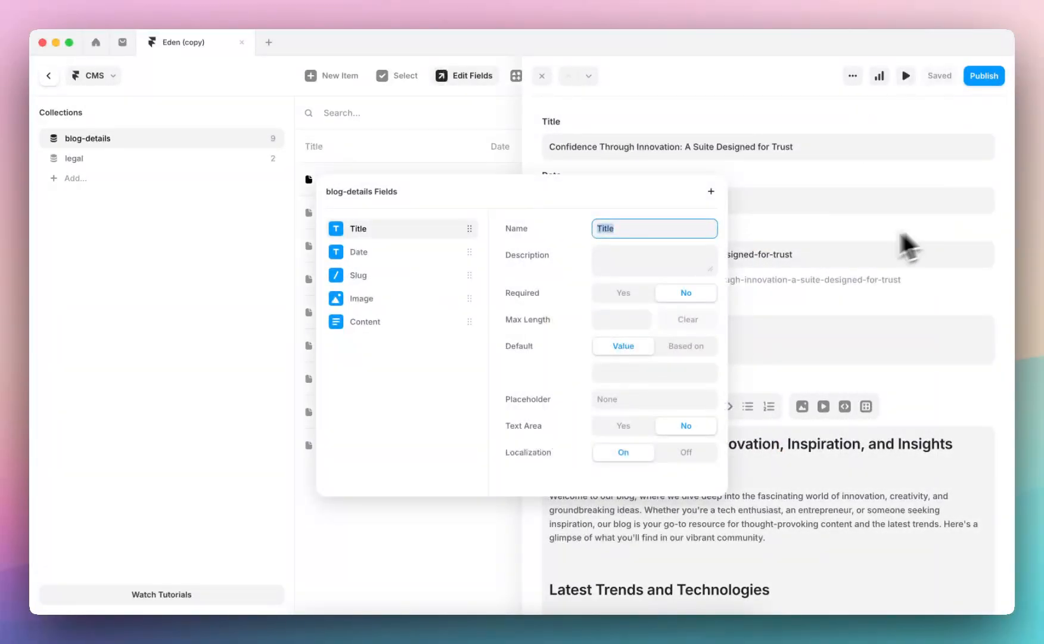
{"action": "left_click", "coordinate": [711, 191]}
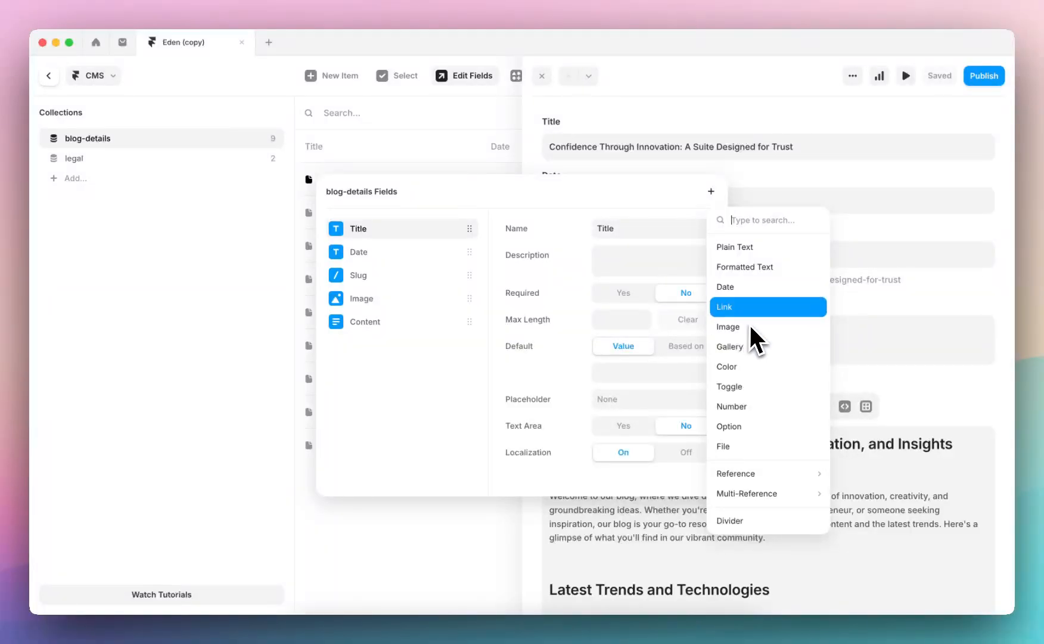
{"action": "left_click", "coordinate": [758, 365]}
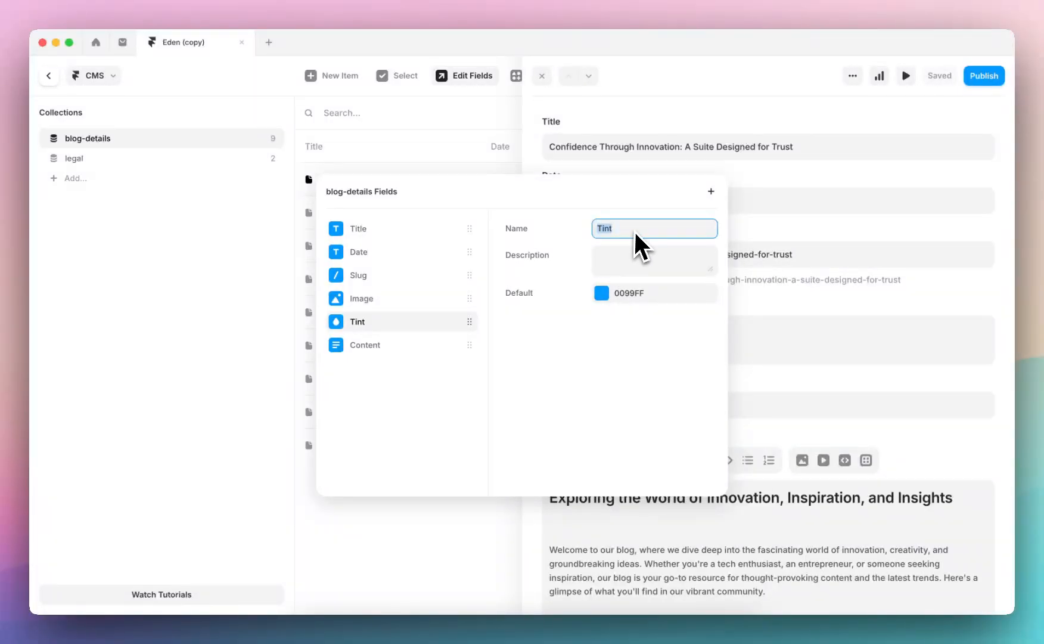
{"action": "type", "text": "Background"}
Set the Background field's default to the Bg color style and close the blog-details field settings
{"action": "left_click", "coordinate": [601, 289]}
{"action": "scroll", "coordinate": [775, 387], "scroll_direction": "down", "scroll_amount": 3}
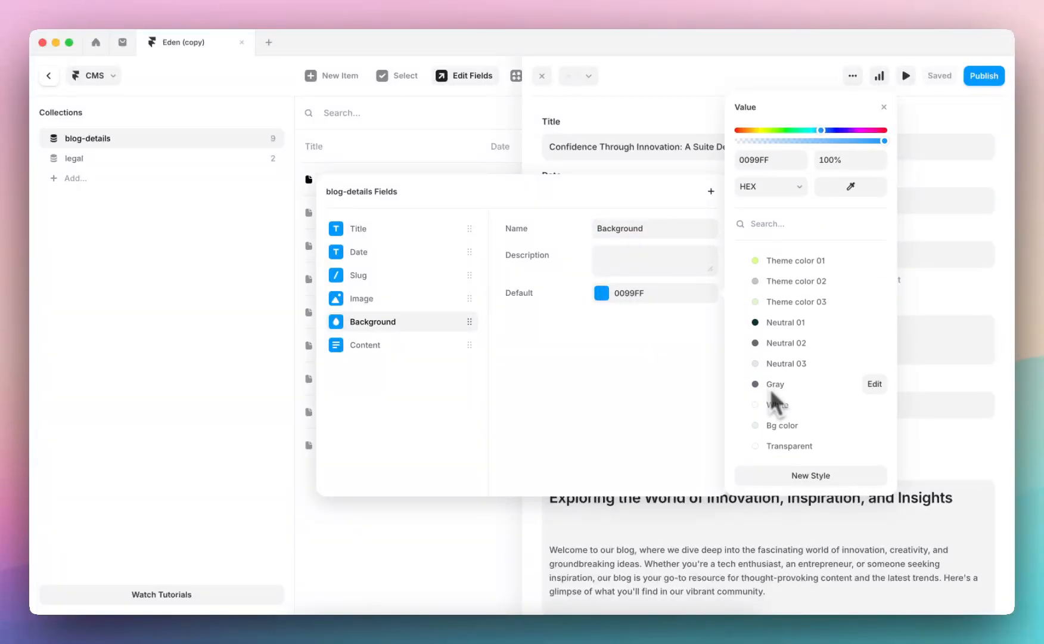
{"action": "left_click", "coordinate": [796, 427]}
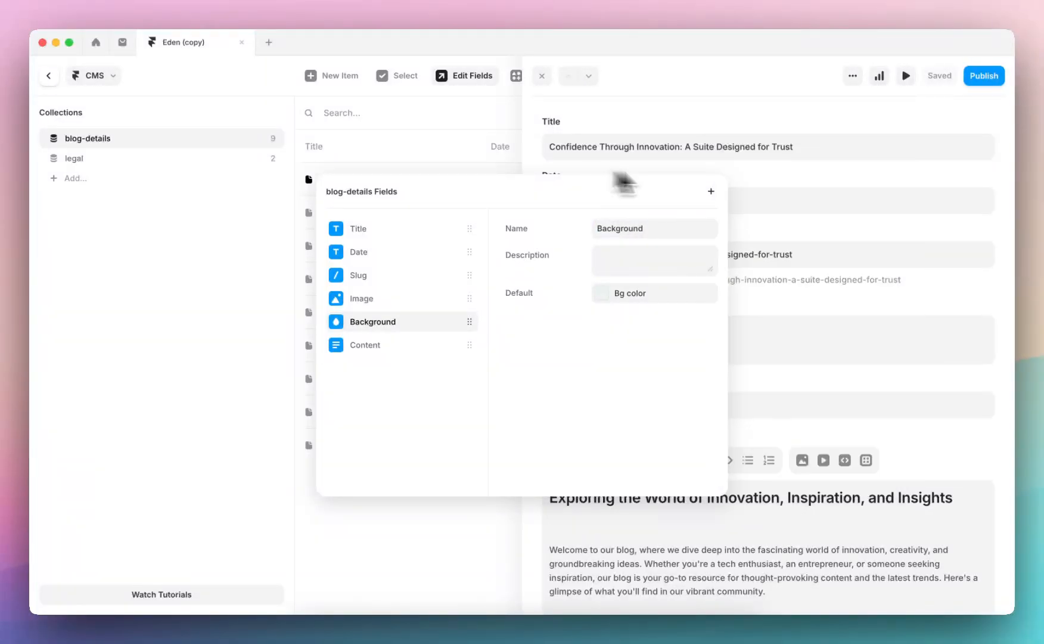
{"action": "key", "text": "Escape"}
Change the Background of the "Confidence Through Innovation" item to a pale yellow and close the item
{"action": "scroll", "coordinate": [659, 289], "scroll_direction": "down", "scroll_amount": 3}
{"action": "left_click", "coordinate": [575, 271]}
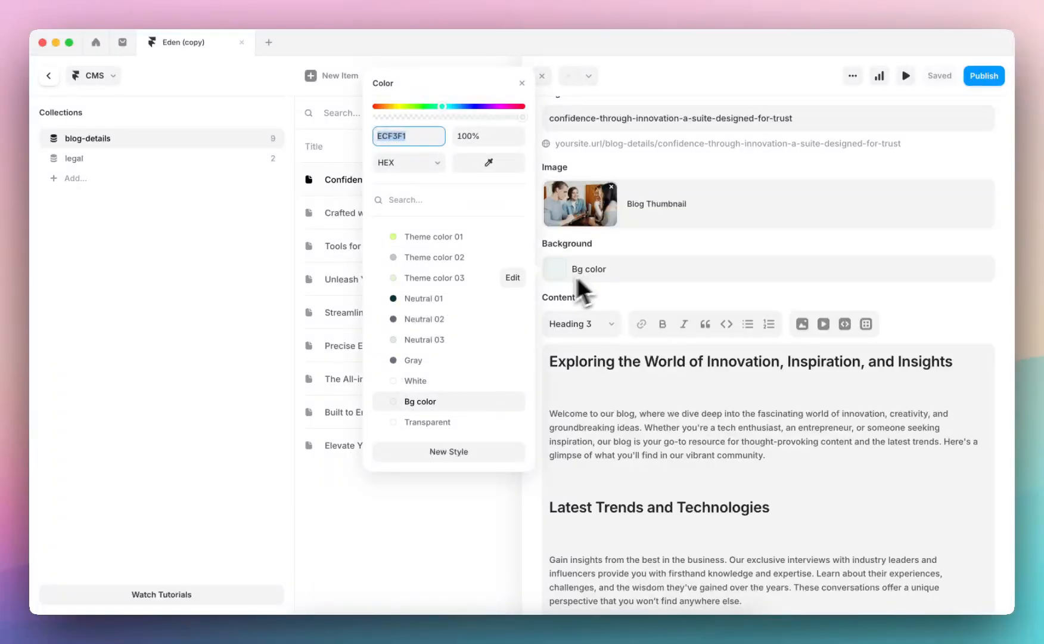
{"action": "left_click_drag", "start_coordinate": [427, 114], "coordinate": [402, 107]}
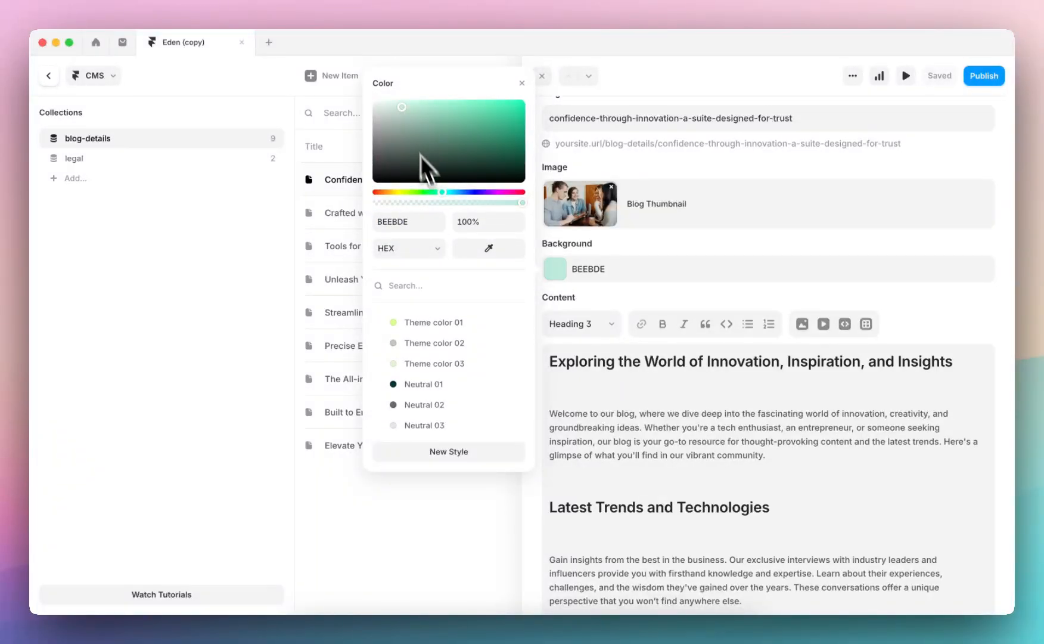
{"action": "left_click_drag", "start_coordinate": [441, 191], "coordinate": [399, 188]}
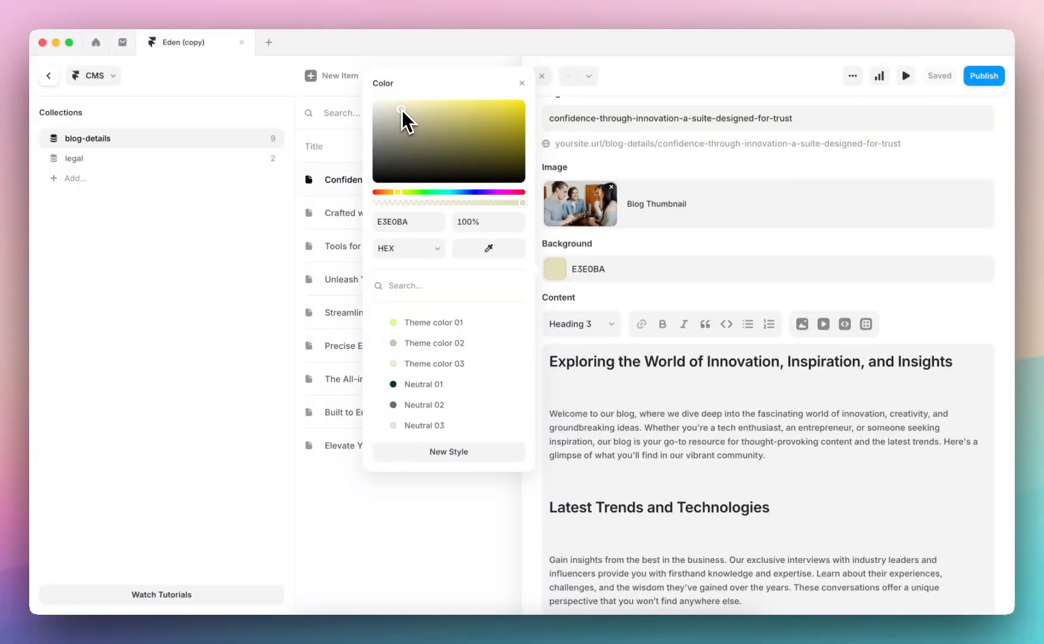
{"action": "left_click_drag", "start_coordinate": [401, 110], "coordinate": [401, 106]}
{"action": "left_click", "coordinate": [641, 162]}
{"action": "left_click", "coordinate": [410, 132]}
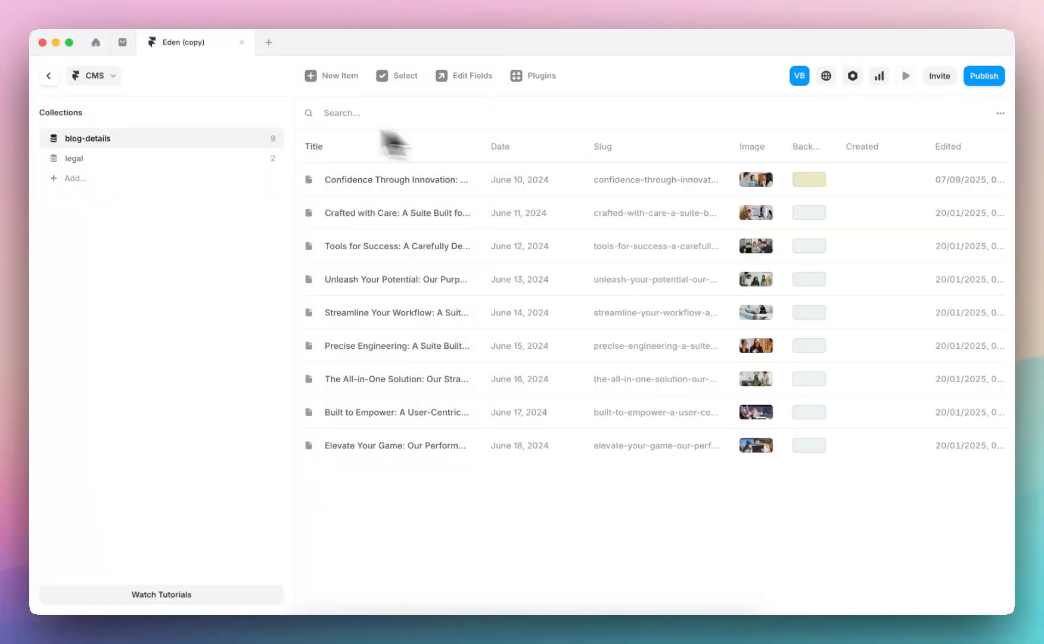
Return to the blog-details template and bind the Hero section's fill to the Background CMS variable
{"action": "left_click", "coordinate": [49, 76]}
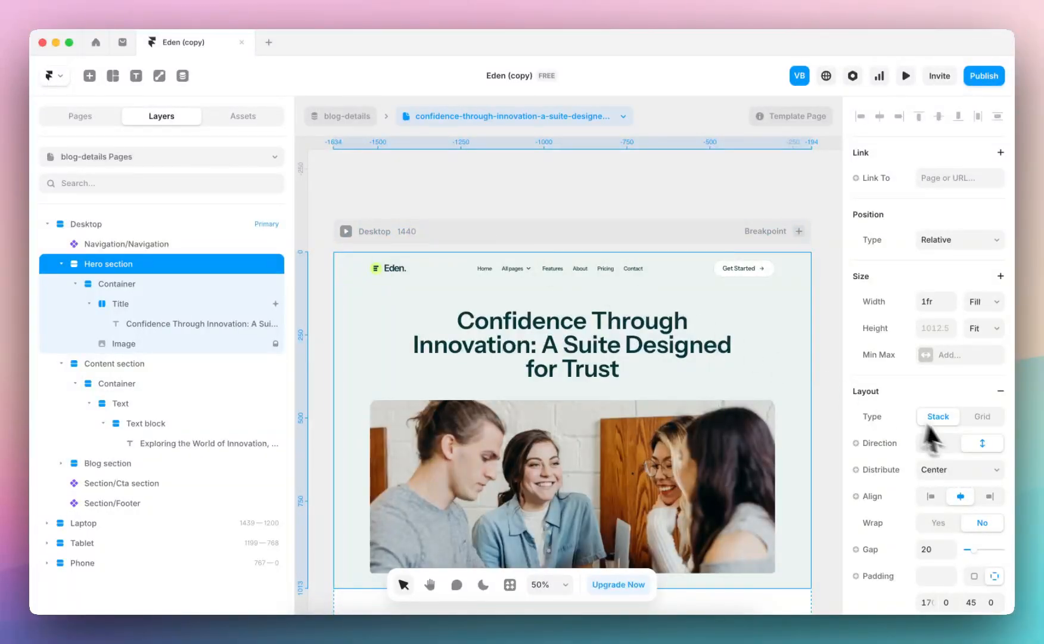
{"action": "scroll", "coordinate": [954, 433], "scroll_direction": "down", "scroll_amount": 10}
{"action": "scroll", "coordinate": [578, 366], "scroll_direction": "down", "scroll_amount": 2}
{"action": "scroll", "coordinate": [577, 363], "scroll_direction": "down", "scroll_amount": 3}
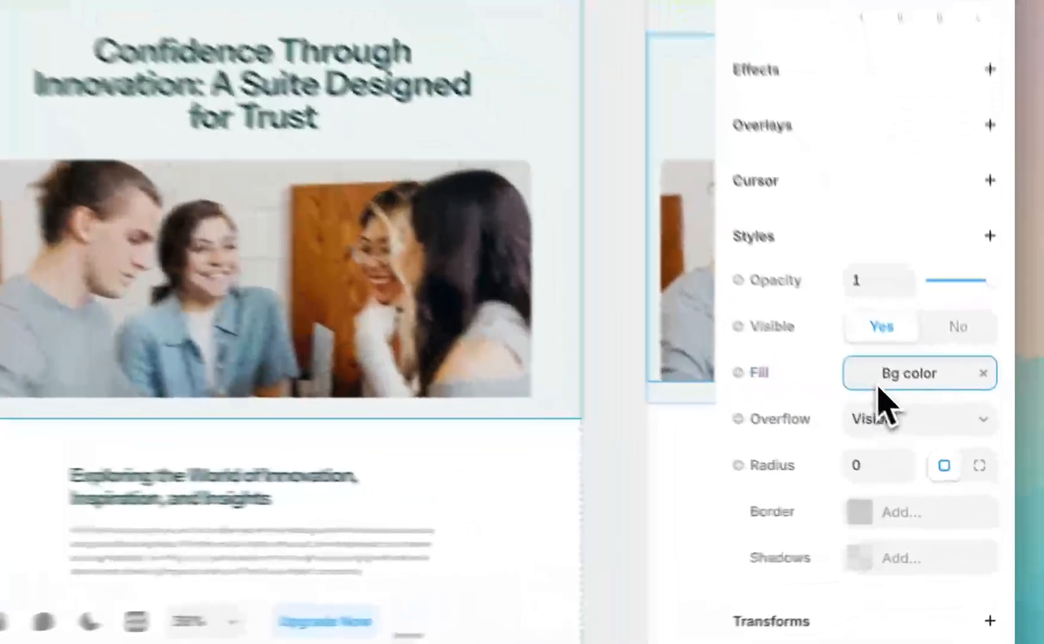
{"action": "left_click", "coordinate": [878, 382]}
{"action": "left_click", "coordinate": [748, 376]}
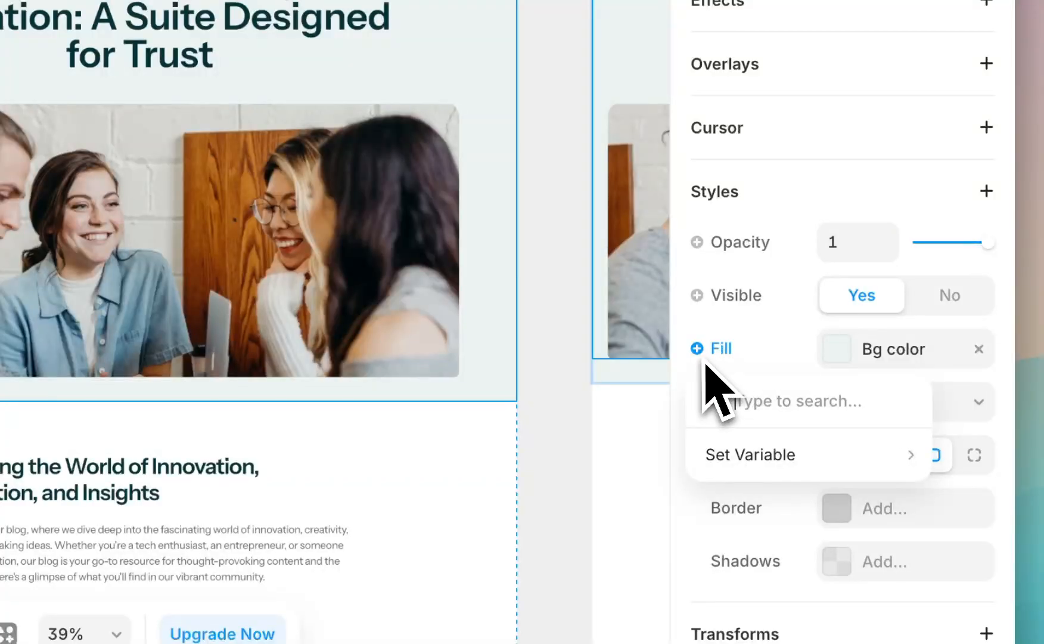
{"action": "mouse_move", "coordinate": [842, 464]}
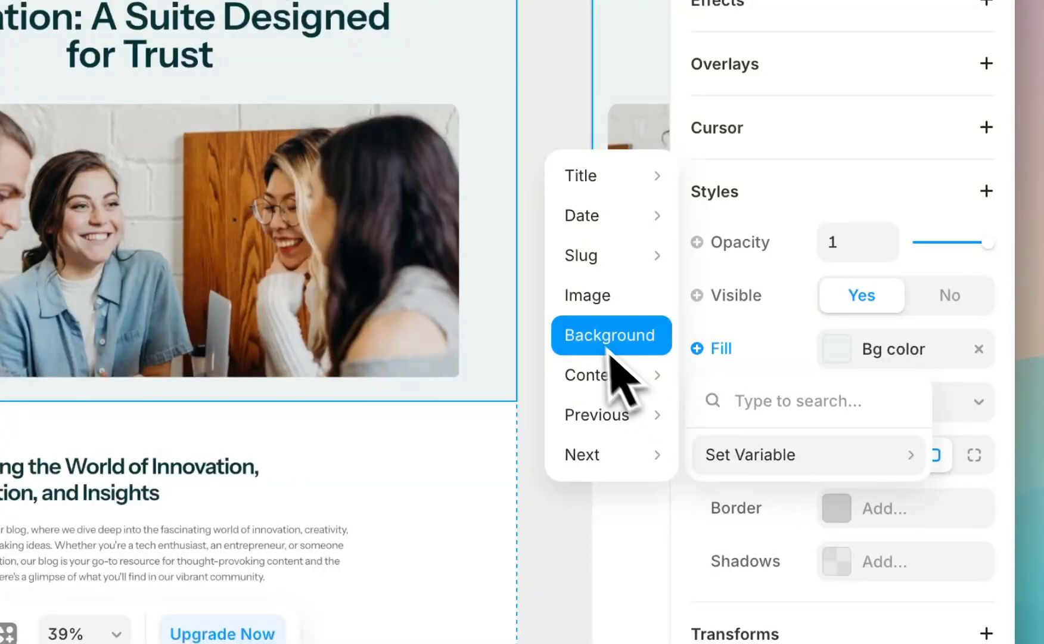
{"action": "left_click", "coordinate": [613, 344]}
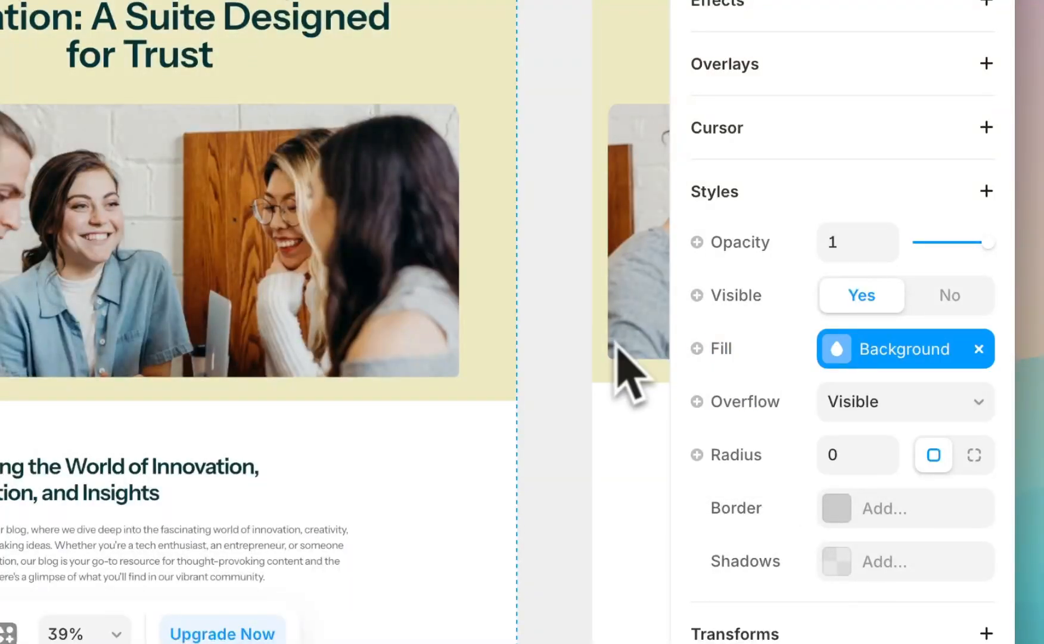
Undo the binding of the Hero section's fill to the Background variable
{"action": "left_click", "coordinate": [538, 190]}
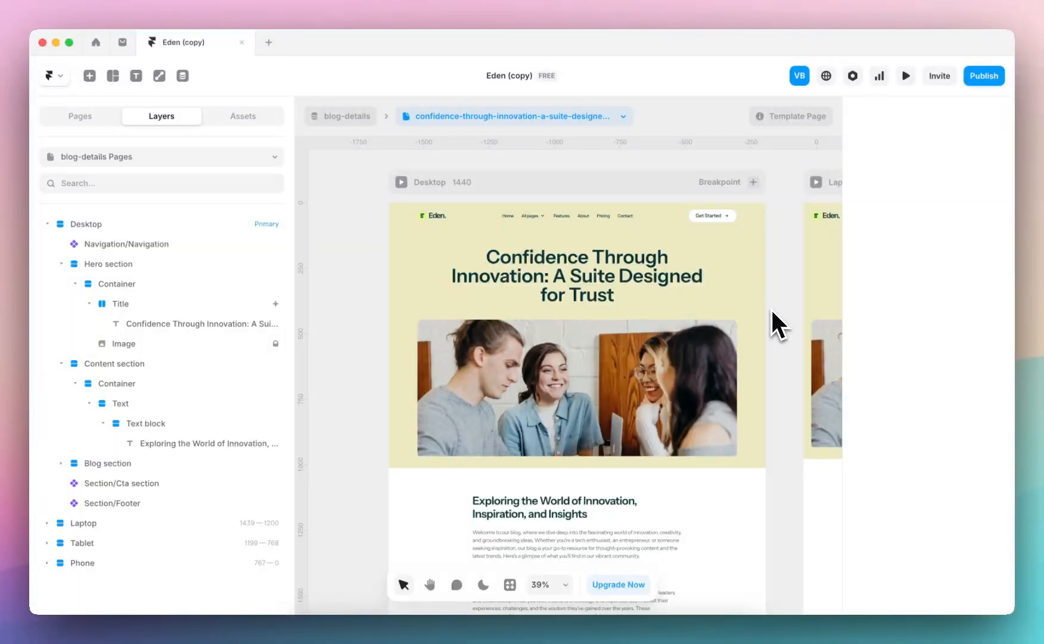
{"action": "left_click", "coordinate": [753, 263]}
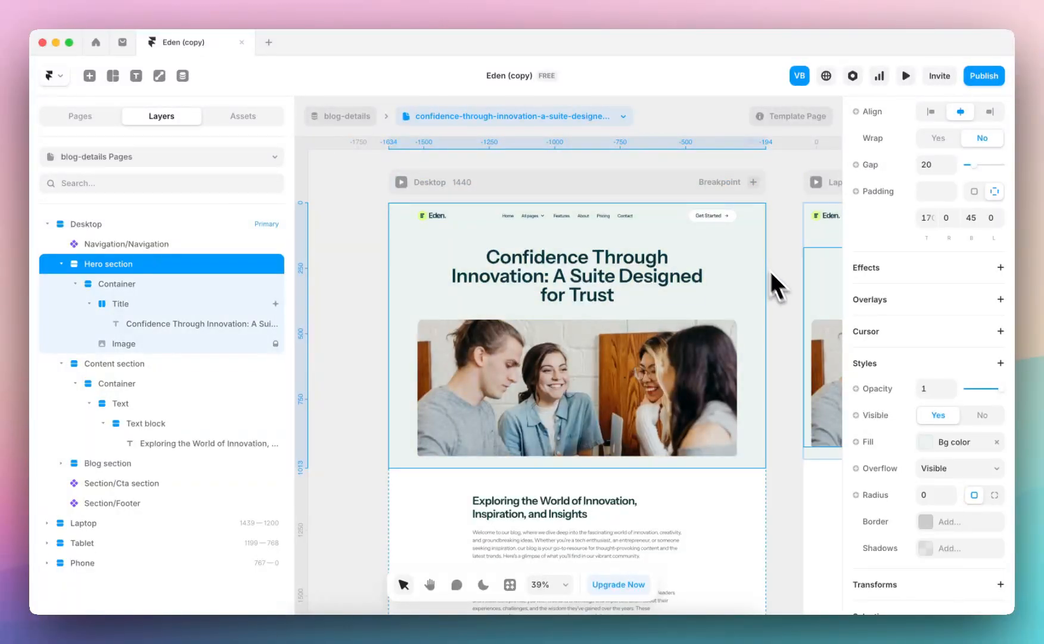
{"action": "scroll", "coordinate": [605, 312], "scroll_direction": "down", "scroll_amount": 4}
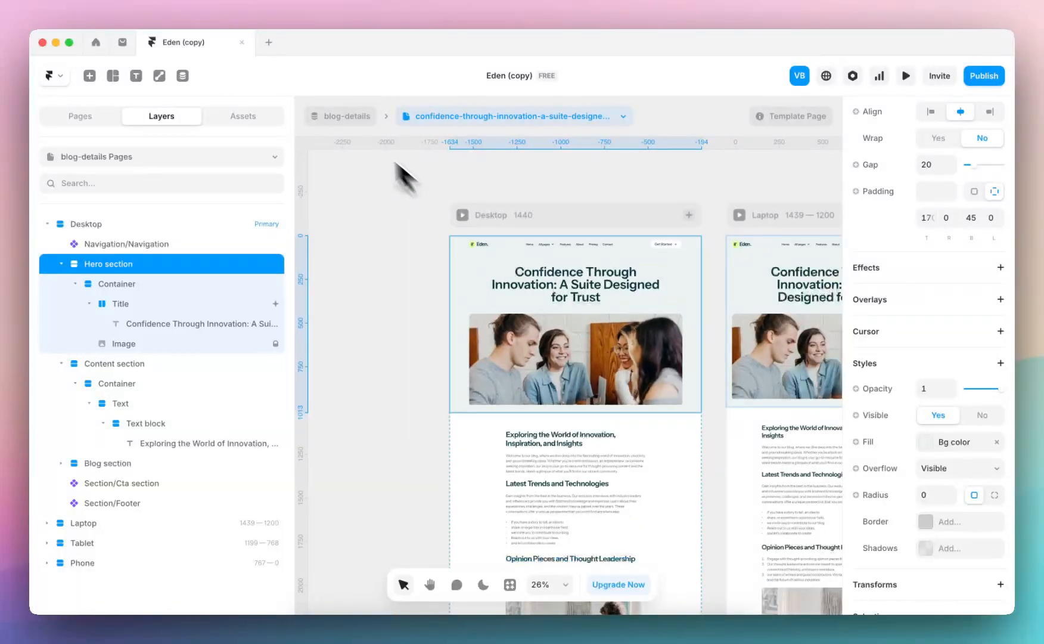
Open the Home page and look over its sections from the latest blog up to the Laptop hero
{"action": "left_click", "coordinate": [340, 117]}
{"action": "left_click", "coordinate": [221, 159]}
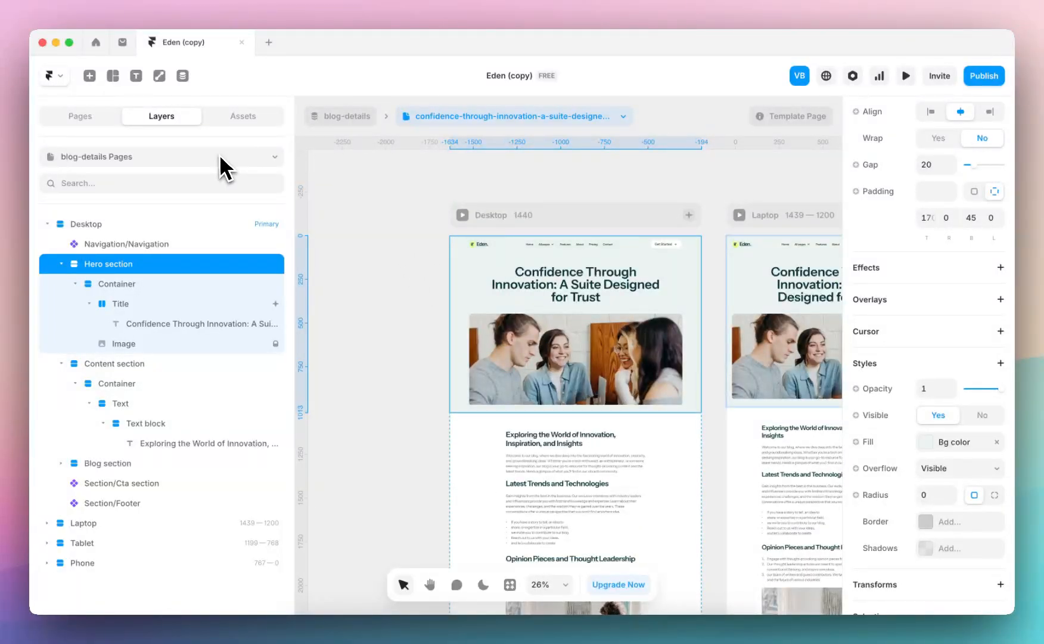
{"action": "left_click", "coordinate": [222, 158]}
{"action": "left_click", "coordinate": [154, 217]}
{"action": "left_click", "coordinate": [718, 236]}
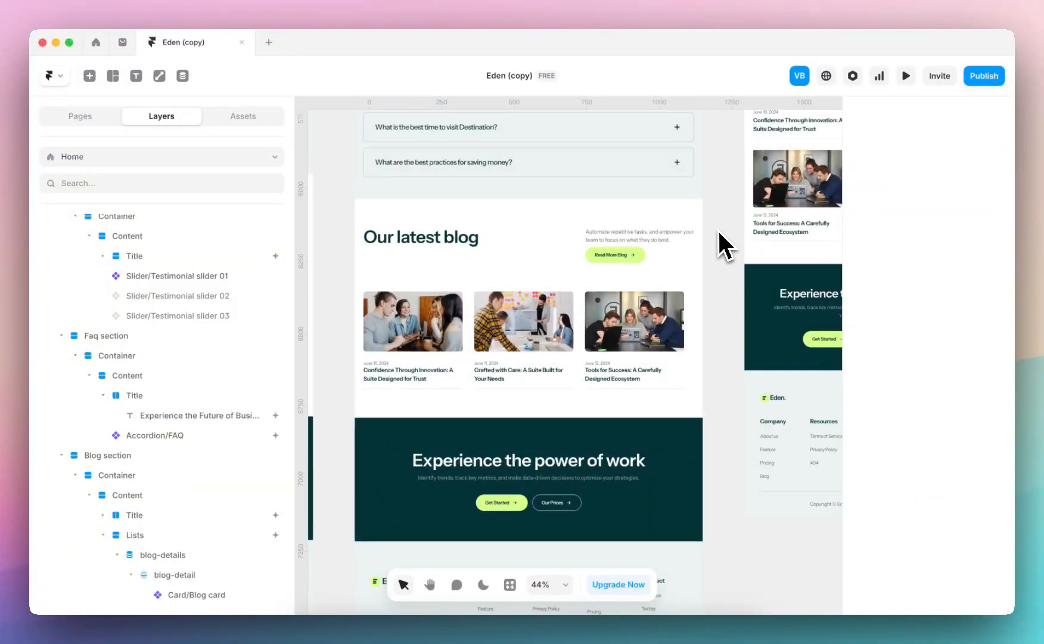
{"action": "scroll", "coordinate": [360, 267], "scroll_direction": "up", "scroll_amount": 15}
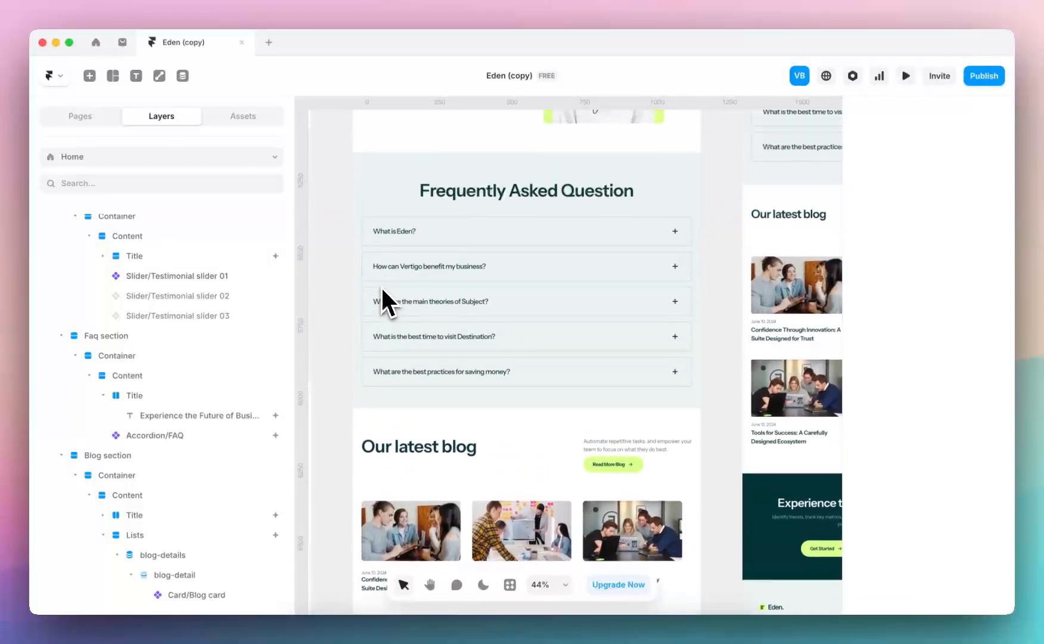
{"action": "scroll", "coordinate": [425, 240], "scroll_direction": "up", "scroll_amount": 15}
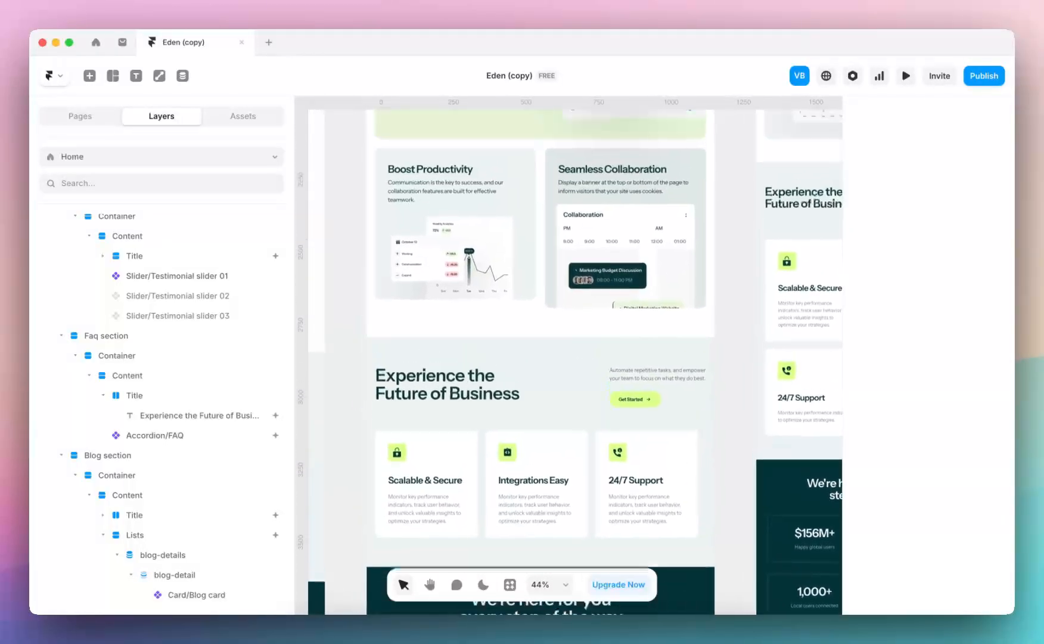
{"action": "scroll", "coordinate": [426, 244], "scroll_direction": "up", "scroll_amount": 2}
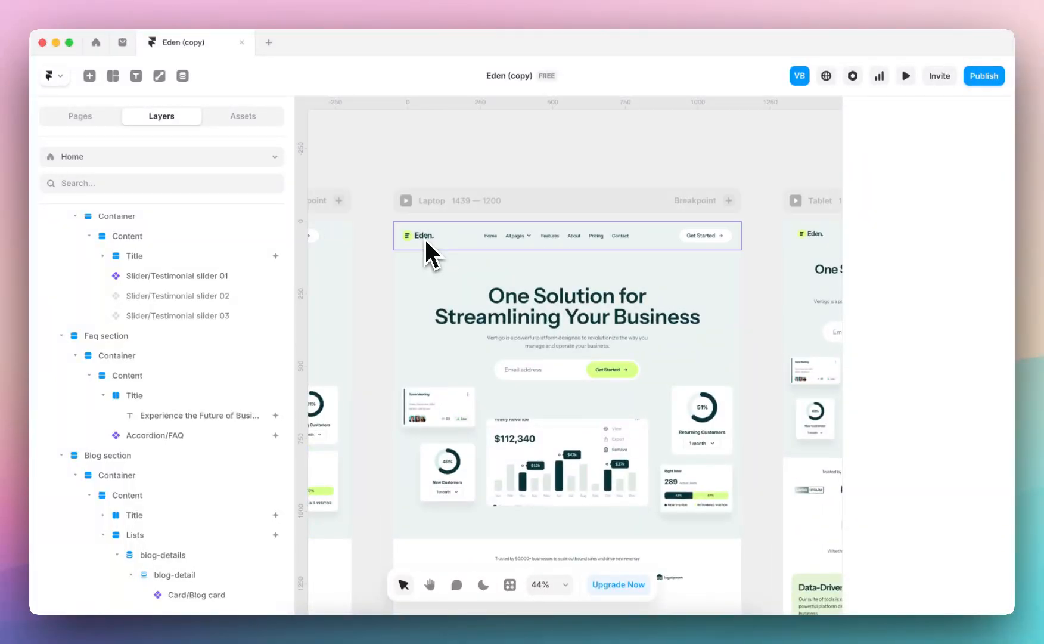
Look through the project's assets and expand the Color styles folder
{"action": "left_click", "coordinate": [248, 115]}
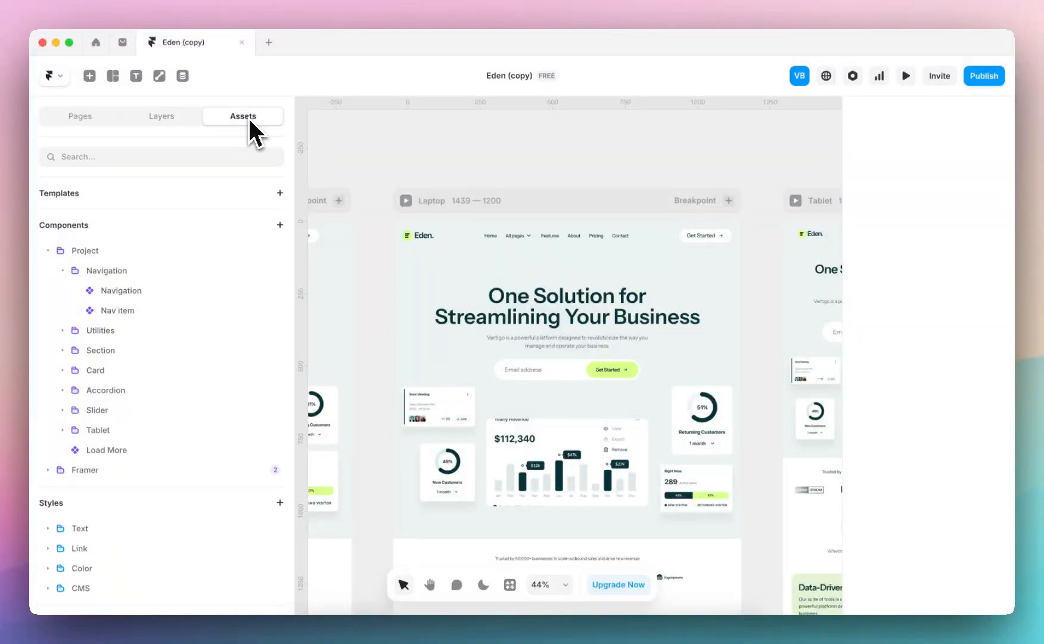
{"action": "scroll", "coordinate": [162, 355], "scroll_direction": "down", "scroll_amount": 2}
{"action": "scroll", "coordinate": [179, 340], "scroll_direction": "up", "scroll_amount": 2}
{"action": "scroll", "coordinate": [147, 343], "scroll_direction": "down", "scroll_amount": 2}
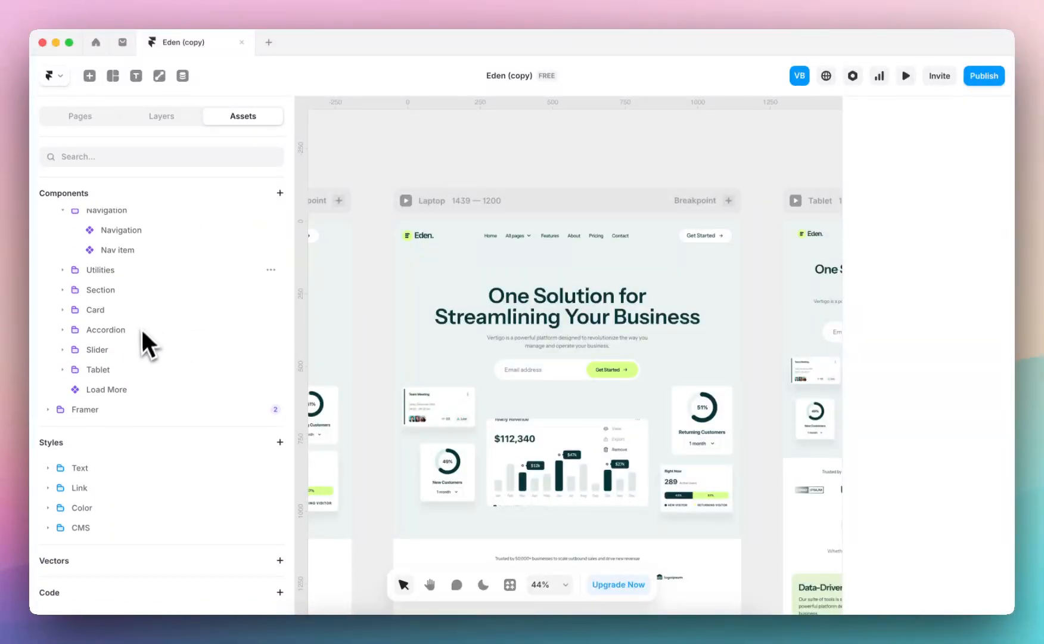
{"action": "left_click", "coordinate": [49, 507]}
{"action": "scroll", "coordinate": [98, 483], "scroll_direction": "down", "scroll_amount": 5}
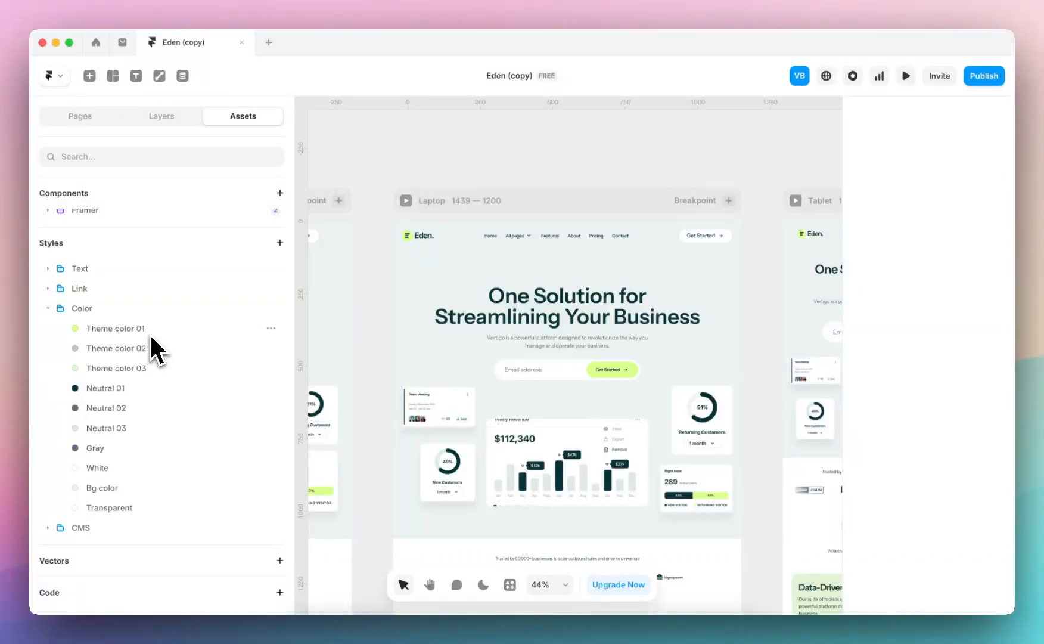
Shift the Theme color 03 style to light pink and set Neutral 03 to E8DFE4
{"action": "left_click", "coordinate": [149, 368]}
{"action": "left_click_drag", "start_coordinate": [355, 505], "coordinate": [454, 507]}
{"action": "left_click", "coordinate": [123, 424]}
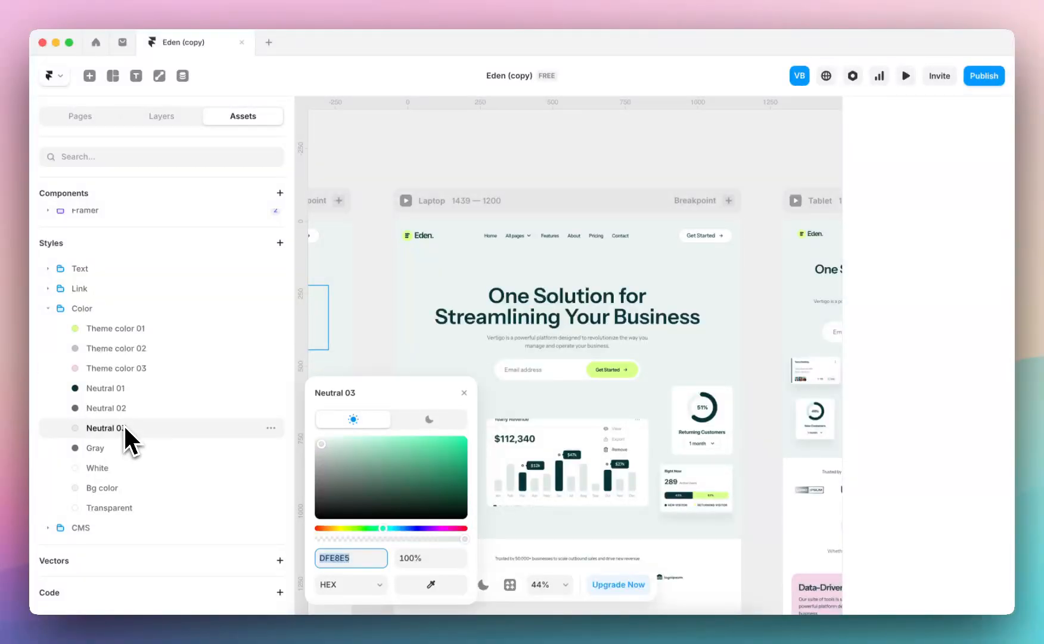
{"action": "left_click_drag", "start_coordinate": [389, 531], "coordinate": [451, 530]}
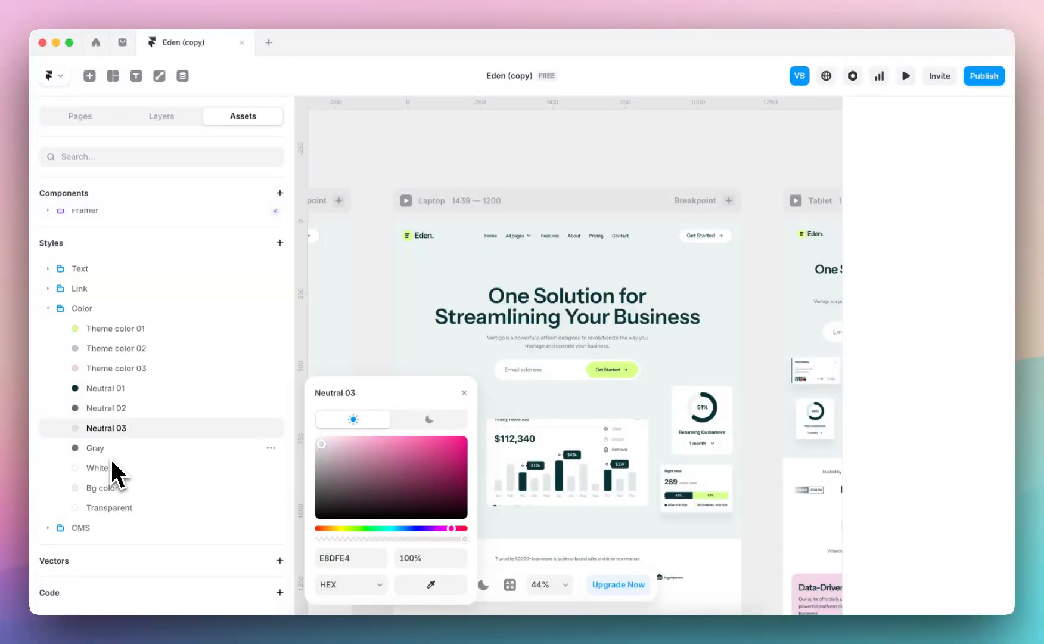
Set the Bg color style to F2EBF0 and the Theme color 01 style to FF8CF0
{"action": "left_click", "coordinate": [109, 488]}
{"action": "left_click_drag", "start_coordinate": [385, 528], "coordinate": [446, 528]}
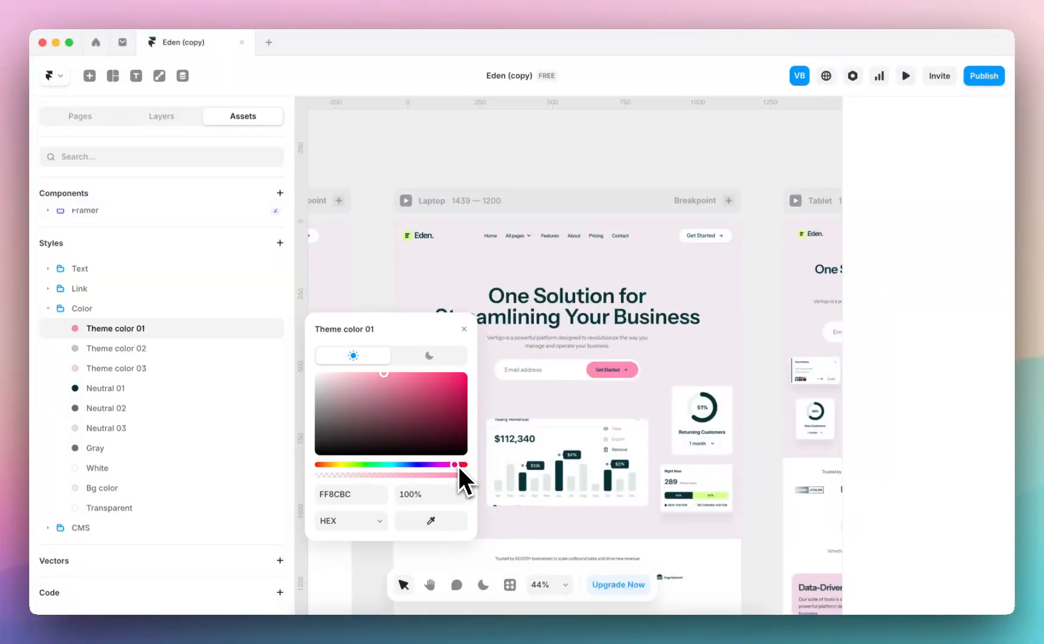
{"action": "left_click_drag", "start_coordinate": [458, 468], "coordinate": [447, 467]}
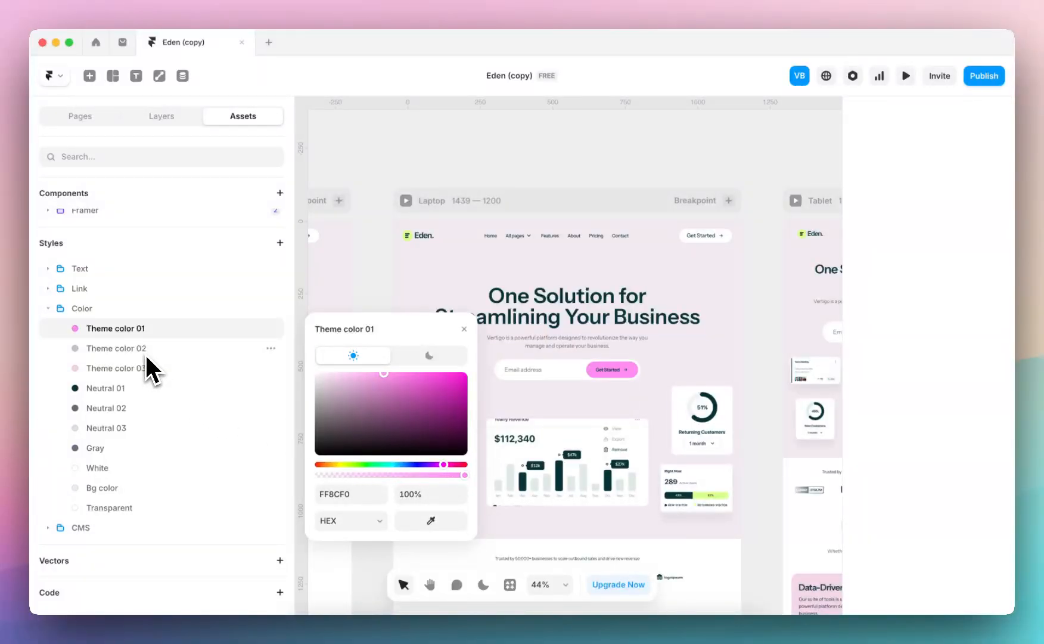
{"action": "left_click", "coordinate": [383, 154]}
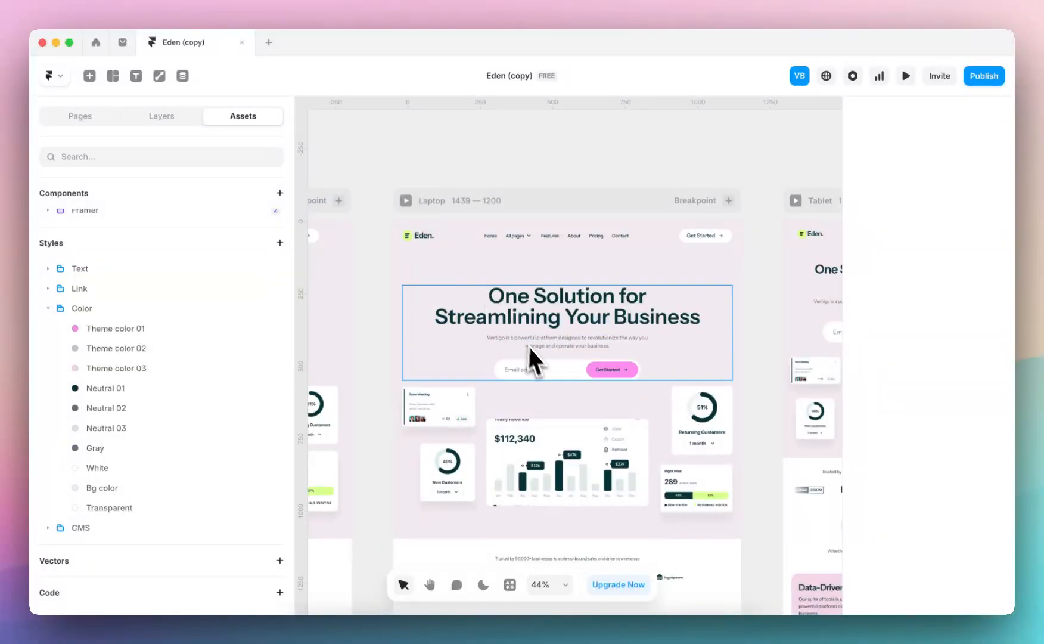
Examine the recoloured Home page from the navigation and hero through the feature cards, testimonials and FAQ down to the footer
{"action": "scroll", "coordinate": [417, 262], "scroll_direction": "up", "scroll_amount": 5}
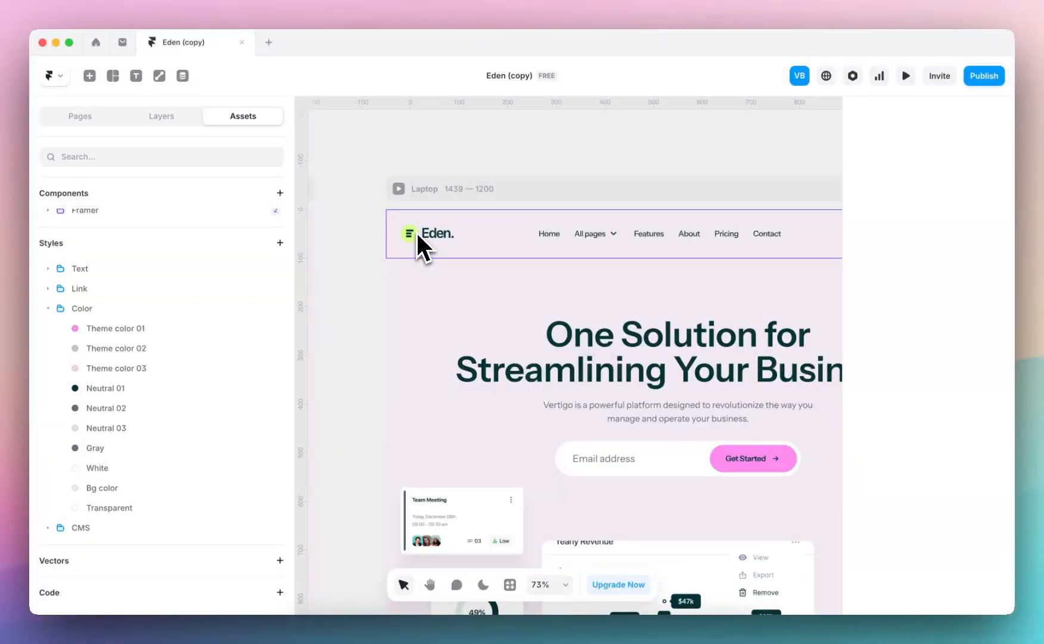
{"action": "scroll", "coordinate": [412, 241], "scroll_direction": "down", "scroll_amount": 5}
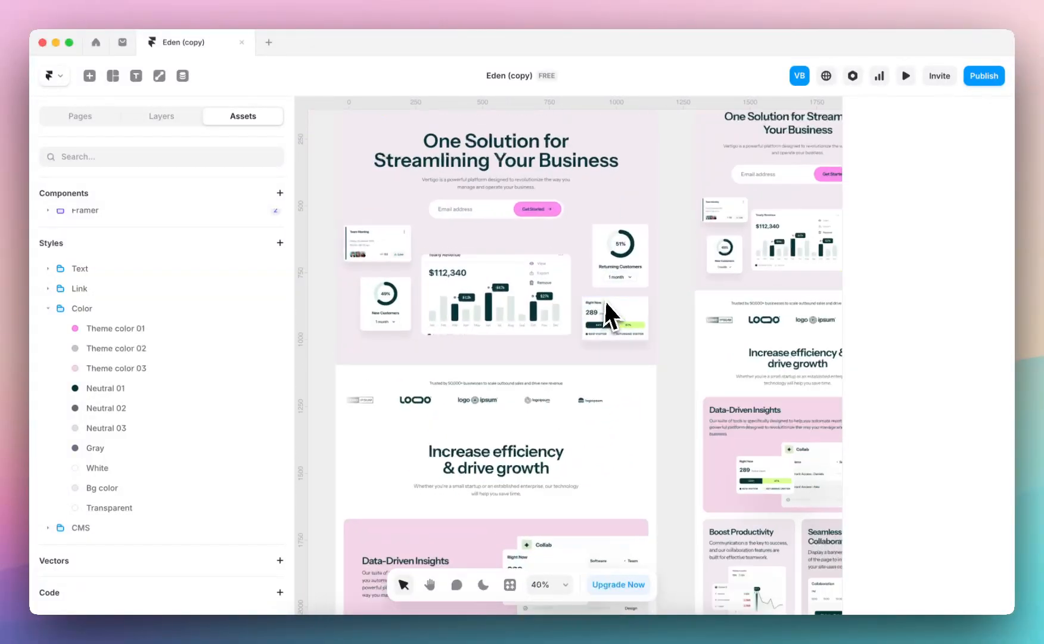
{"action": "scroll", "coordinate": [609, 313], "scroll_direction": "up", "scroll_amount": 5}
{"action": "scroll", "coordinate": [653, 346], "scroll_direction": "down", "scroll_amount": 4}
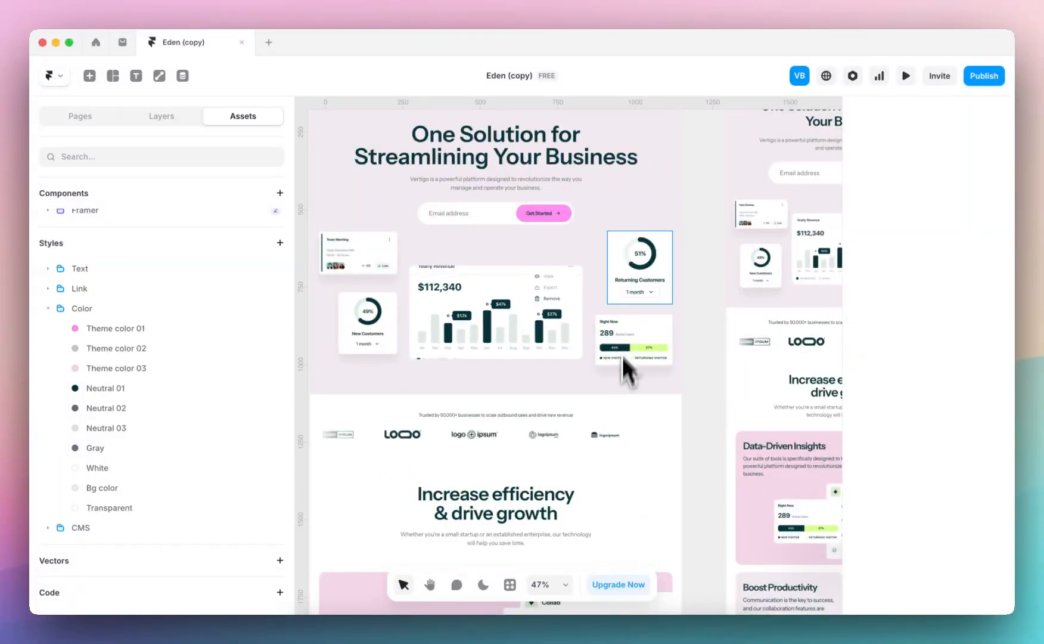
{"action": "scroll", "coordinate": [602, 310], "scroll_direction": "down", "scroll_amount": 4}
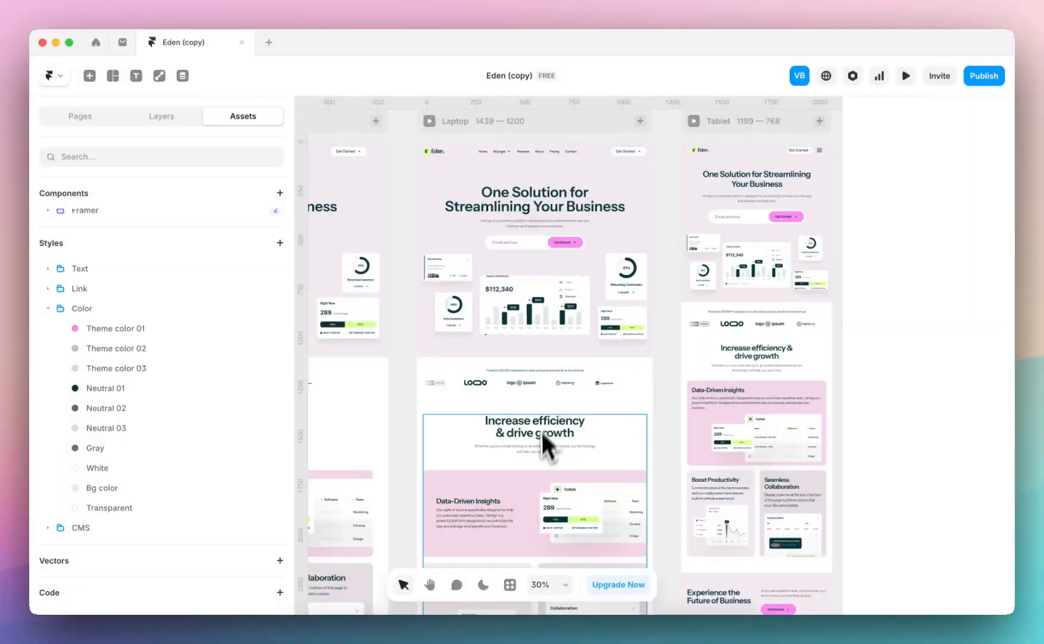
{"action": "scroll", "coordinate": [535, 459], "scroll_direction": "down", "scroll_amount": 6}
{"action": "scroll", "coordinate": [545, 435], "scroll_direction": "up", "scroll_amount": 3}
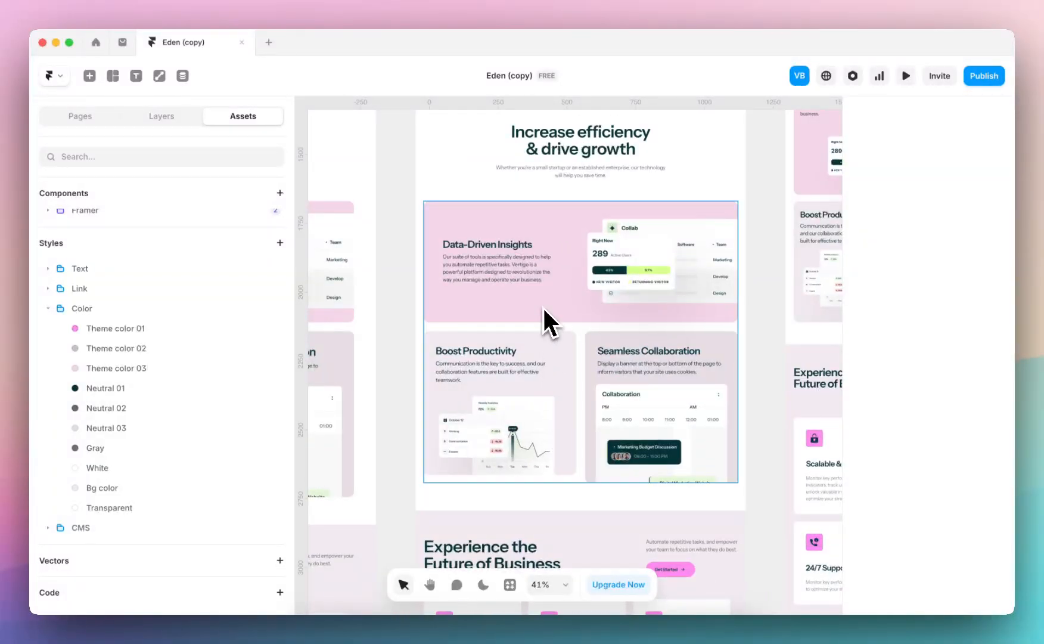
{"action": "scroll", "coordinate": [566, 431], "scroll_direction": "down", "scroll_amount": 2}
{"action": "scroll", "coordinate": [636, 373], "scroll_direction": "down", "scroll_amount": 5}
{"action": "scroll", "coordinate": [629, 438], "scroll_direction": "up", "scroll_amount": 2}
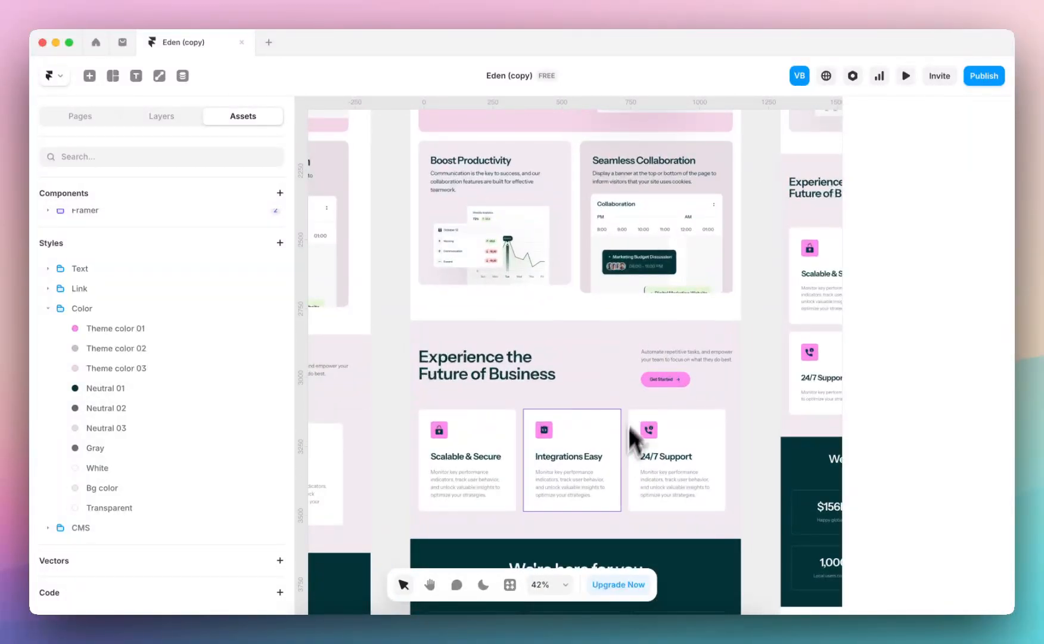
{"action": "scroll", "coordinate": [630, 439], "scroll_direction": "down", "scroll_amount": 2}
{"action": "scroll", "coordinate": [619, 476], "scroll_direction": "down", "scroll_amount": 6}
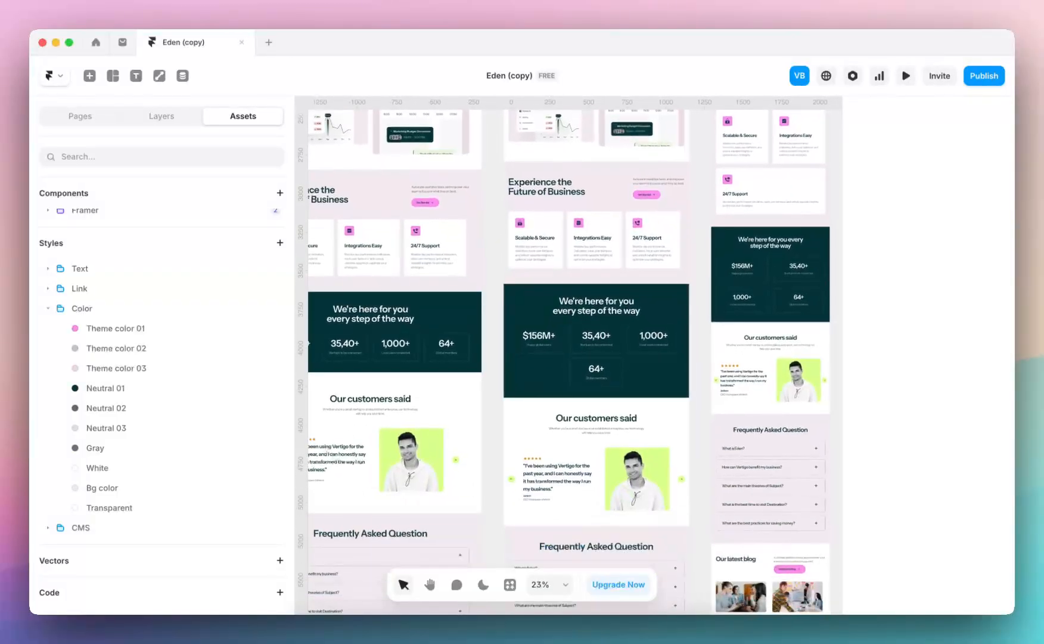
{"action": "scroll", "coordinate": [619, 456], "scroll_direction": "down", "scroll_amount": 8}
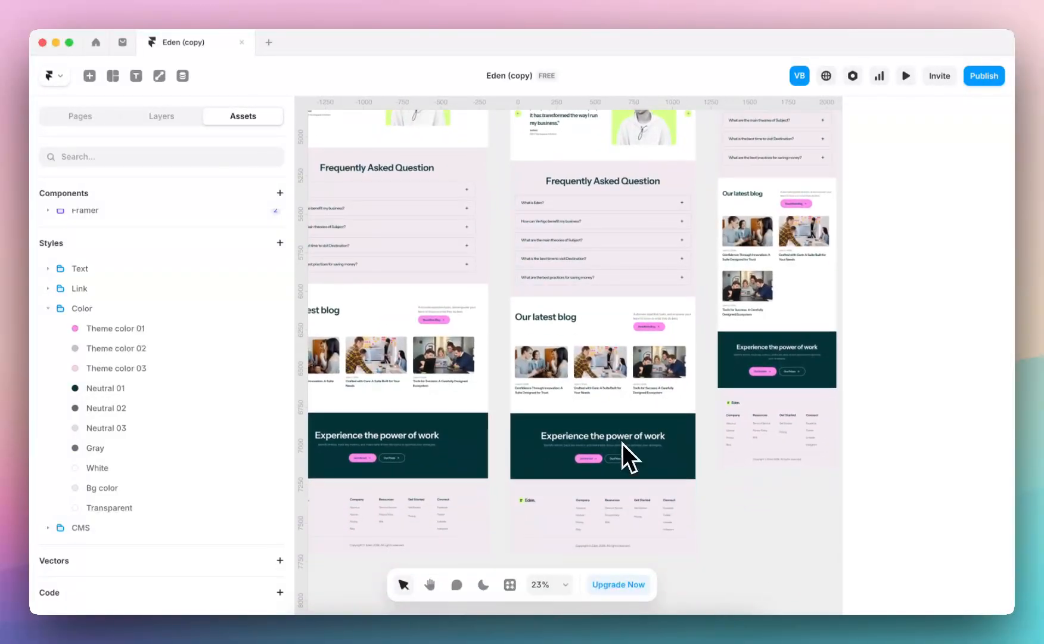
Set the Neutral 01 color style, used by the call-to-action section's background, to dark plum 38052A
{"action": "left_click", "coordinate": [680, 424]}
{"action": "scroll", "coordinate": [983, 464], "scroll_direction": "down", "scroll_amount": 5}
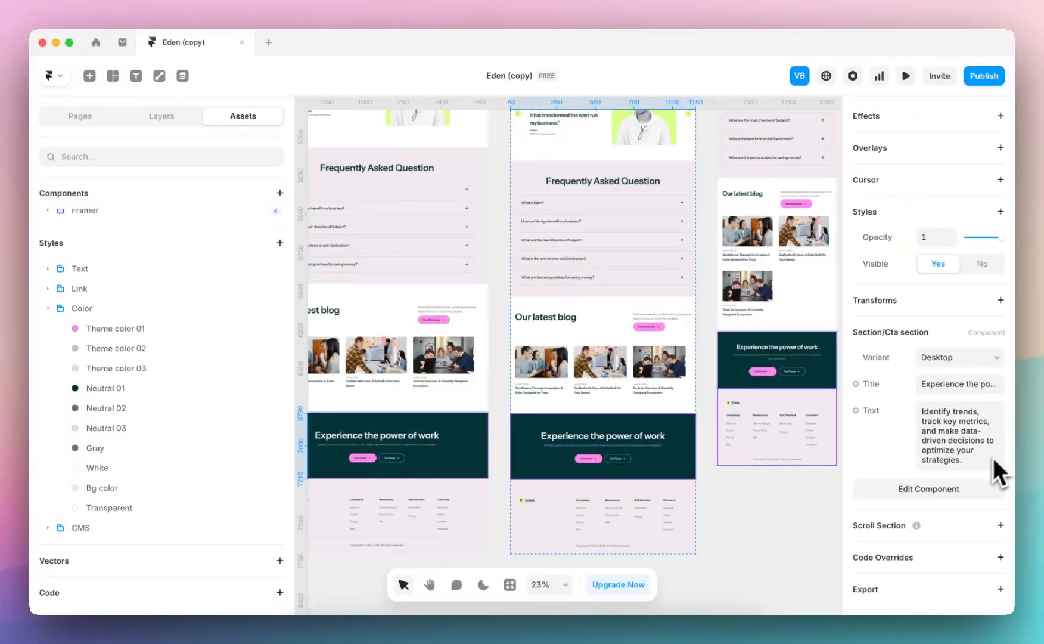
{"action": "left_click", "coordinate": [99, 387]}
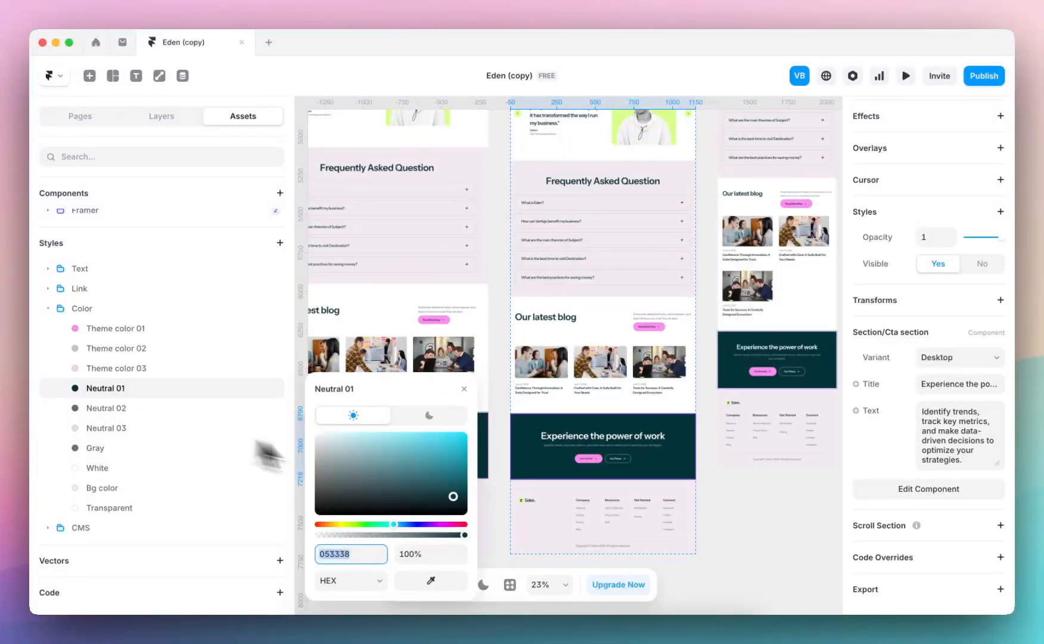
{"action": "left_click_drag", "start_coordinate": [400, 524], "coordinate": [445, 527]}
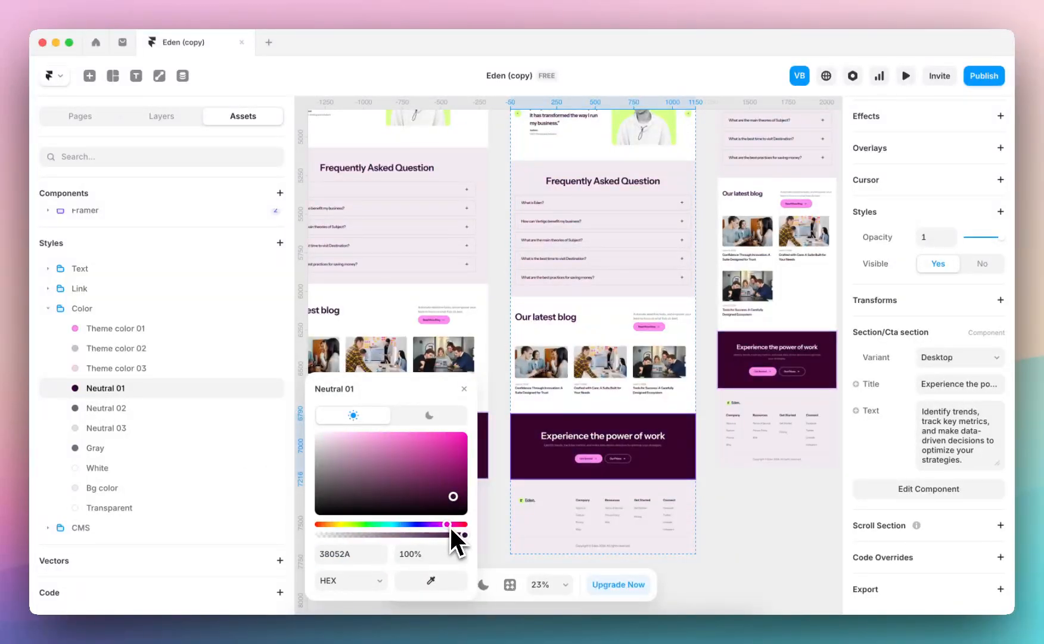
Set the Neutral 02 color style to 6B6167 and shift the Gray style to a matching warm, pinkish gray
{"action": "left_click", "coordinate": [112, 412]}
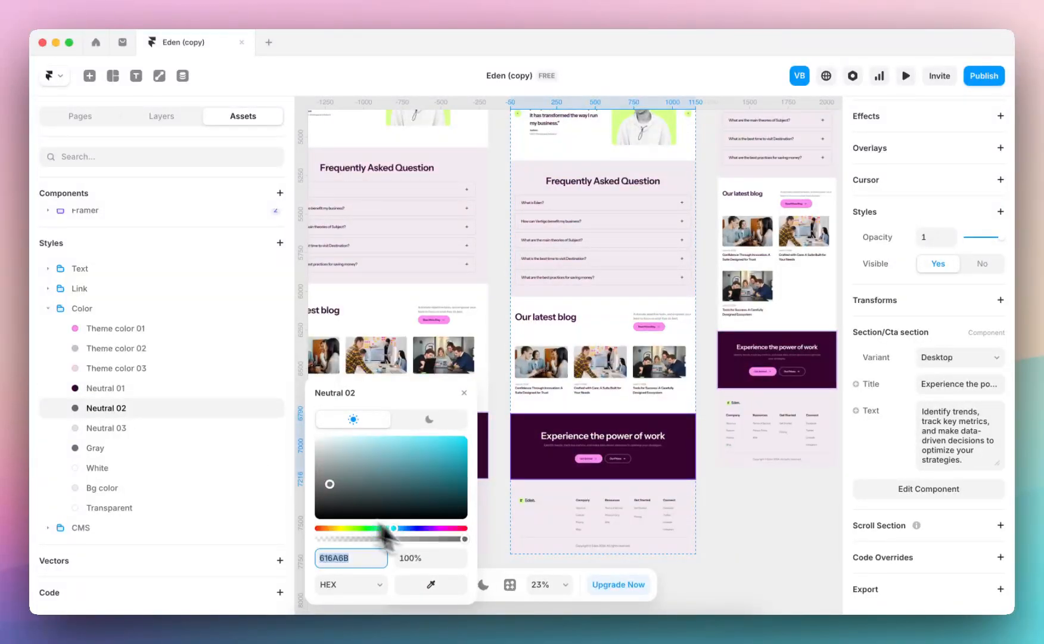
{"action": "left_click_drag", "start_coordinate": [398, 529], "coordinate": [454, 528]}
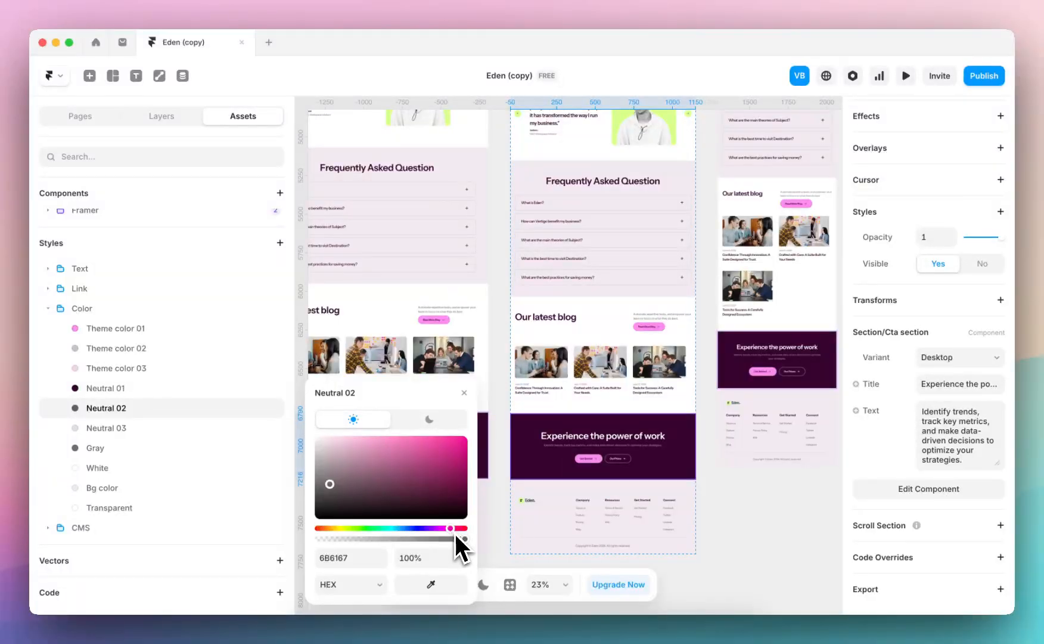
{"action": "left_click", "coordinate": [142, 450]}
{"action": "left_click", "coordinate": [248, 488]}
{"action": "left_click", "coordinate": [492, 230]}
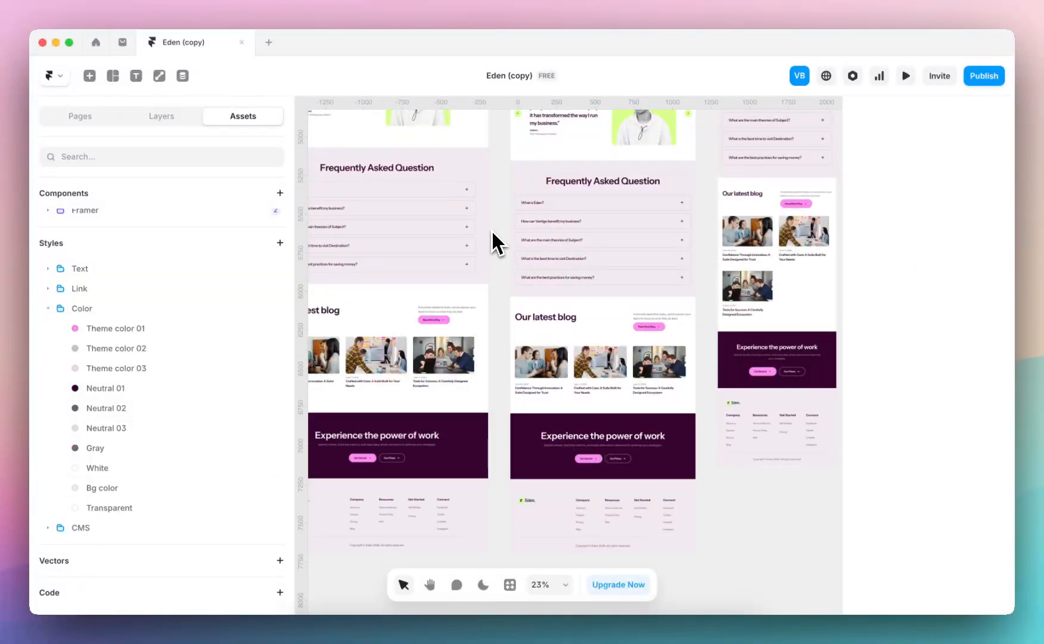
Examine the recoloured Home page from the footer up to the hero, narrowing the assets sidebar for more canvas room
{"action": "scroll", "coordinate": [497, 232], "scroll_direction": "up", "scroll_amount": 15}
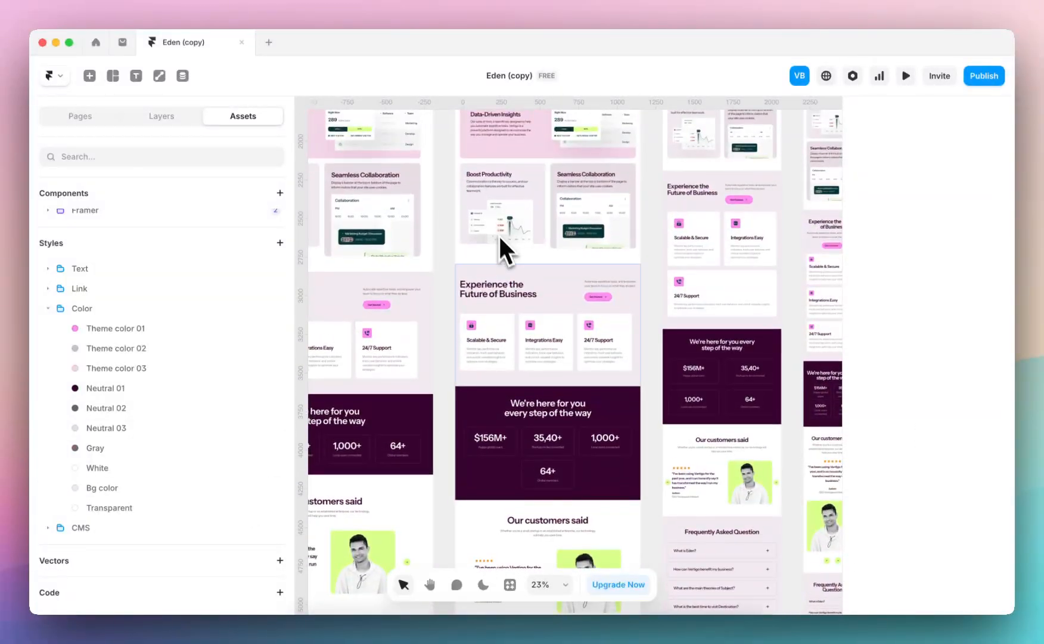
{"action": "scroll", "coordinate": [516, 274], "scroll_direction": "up", "scroll_amount": 5}
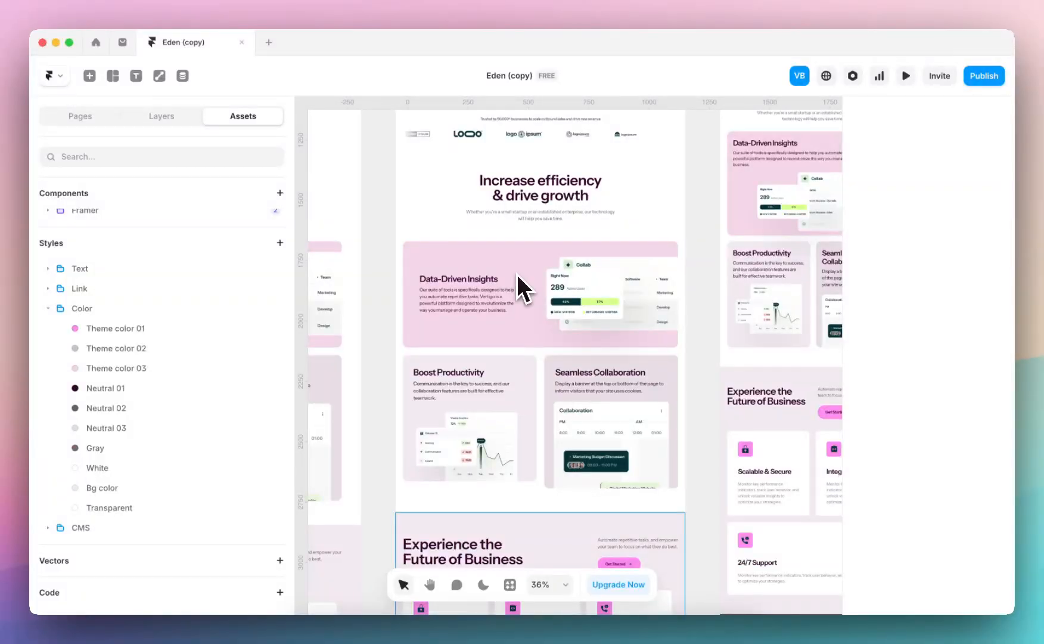
{"action": "left_click_drag", "start_coordinate": [296, 310], "coordinate": [228, 293]}
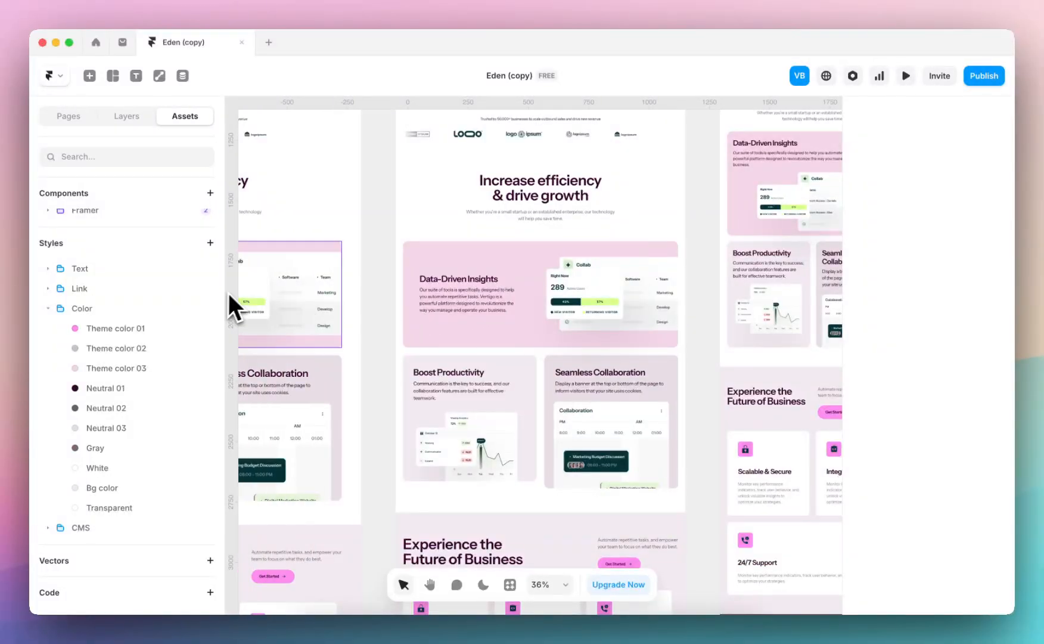
{"action": "scroll", "coordinate": [314, 254], "scroll_direction": "up", "scroll_amount": 10}
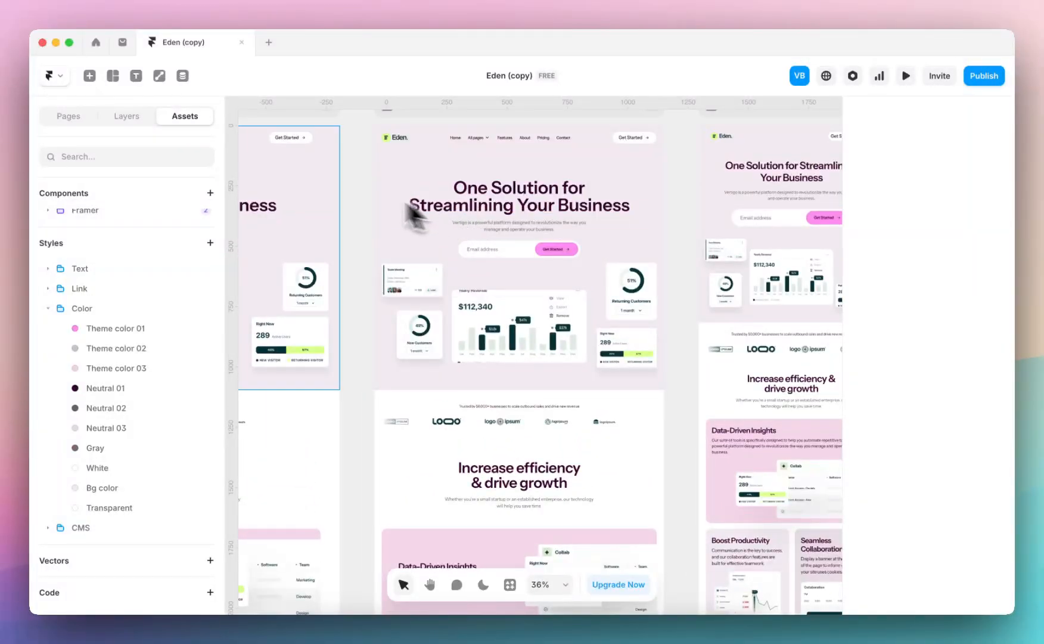
{"action": "scroll", "coordinate": [302, 210], "scroll_direction": "up", "scroll_amount": 3}
Open the /about page and review its hero, company statistics, office image and Meet the team section
{"action": "left_click", "coordinate": [76, 120]}
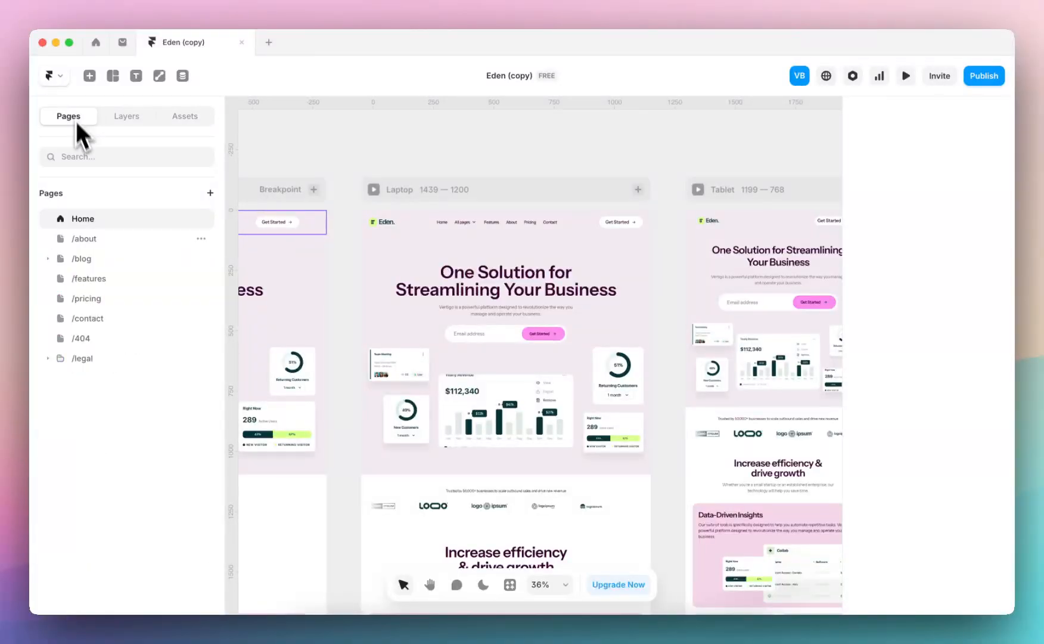
{"action": "left_click", "coordinate": [104, 243]}
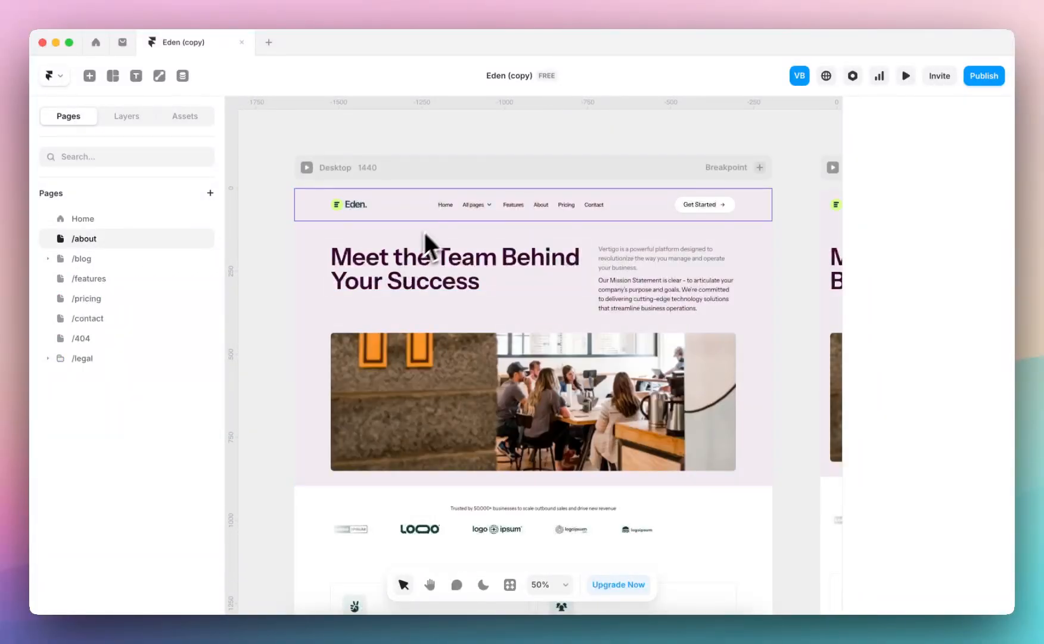
{"action": "scroll", "coordinate": [438, 231], "scroll_direction": "down", "scroll_amount": 3}
{"action": "scroll", "coordinate": [444, 376], "scroll_direction": "down", "scroll_amount": 5}
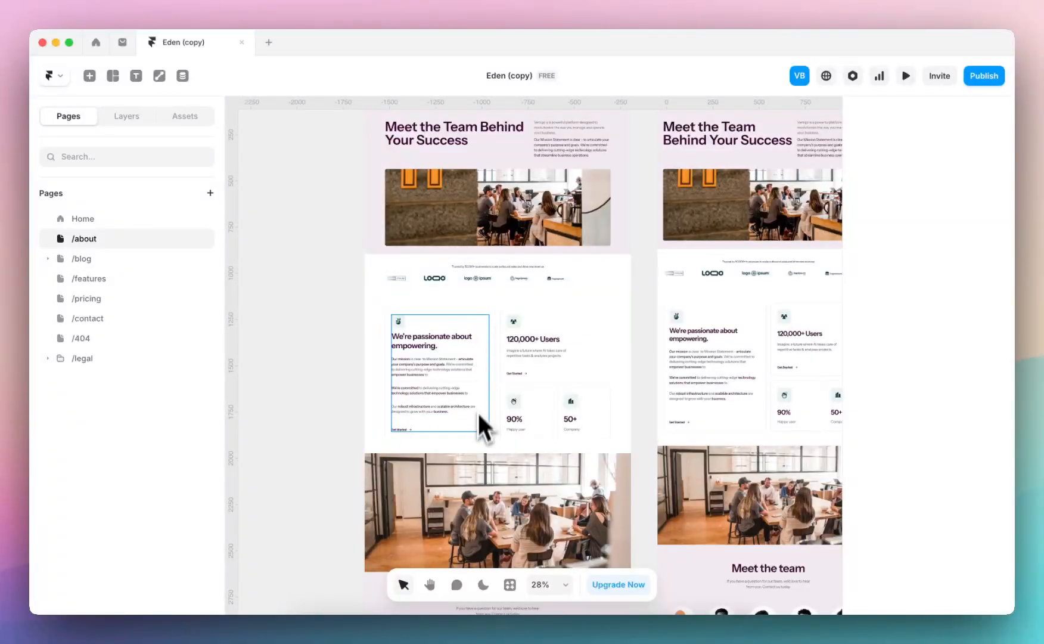
{"action": "scroll", "coordinate": [478, 413], "scroll_direction": "down", "scroll_amount": 4}
Delete the office image section above Meet the team on the About page, and undo the deletion
{"action": "left_click", "coordinate": [487, 336]}
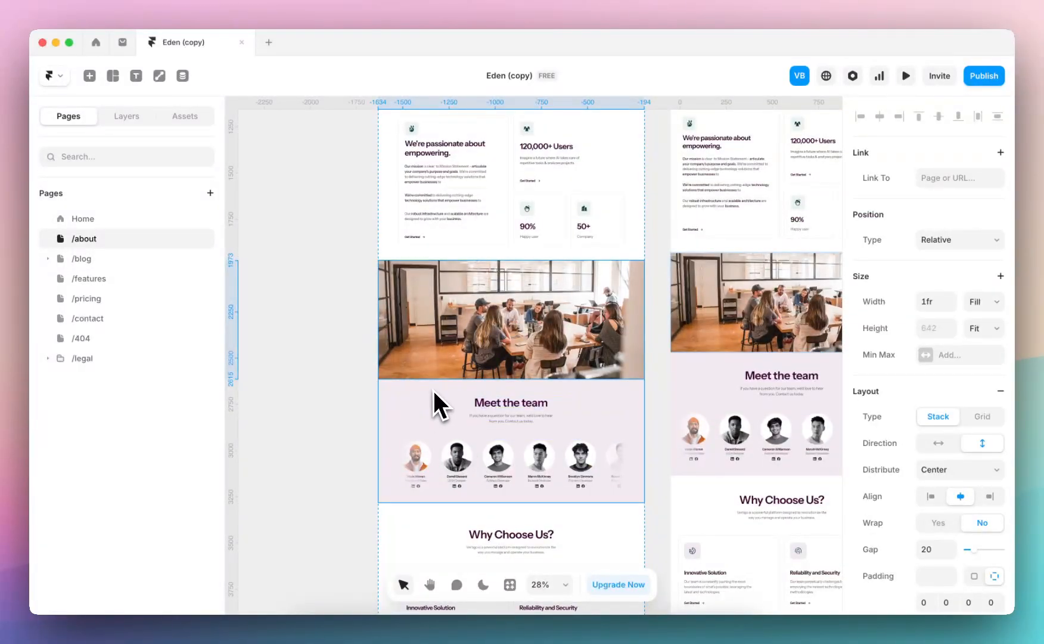
{"action": "key", "text": "BackSpace"}
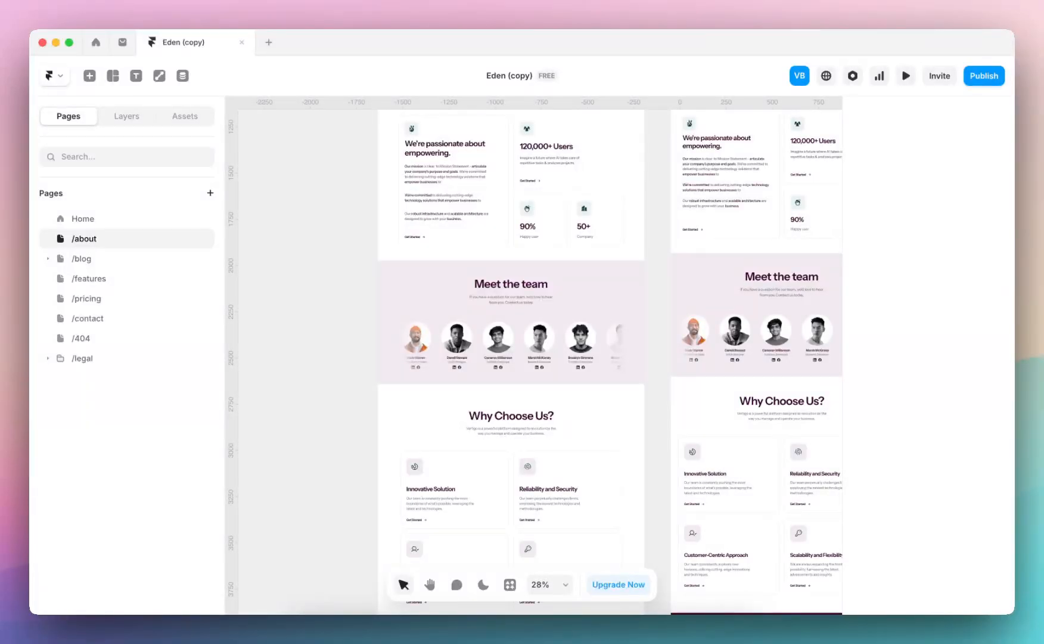
{"action": "key", "text": "super+z"}
Inspect the Why Choose Us section and its Innovative Solution card on the About page's Desktop layout
{"action": "scroll", "coordinate": [461, 484], "scroll_direction": "down", "scroll_amount": 5}
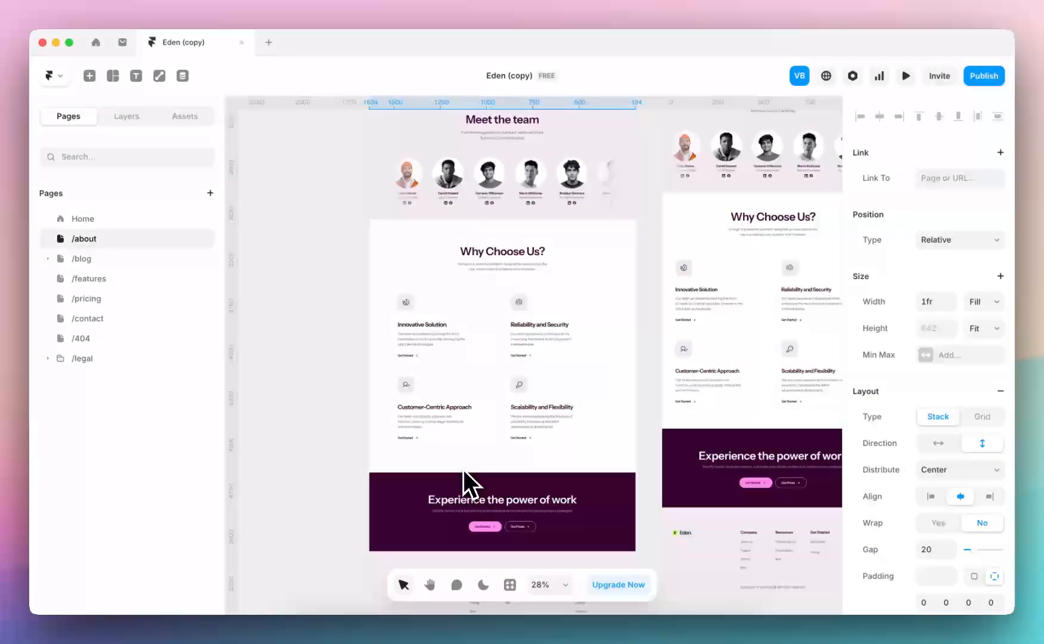
{"action": "left_click", "coordinate": [420, 244]}
{"action": "left_click", "coordinate": [433, 313]}
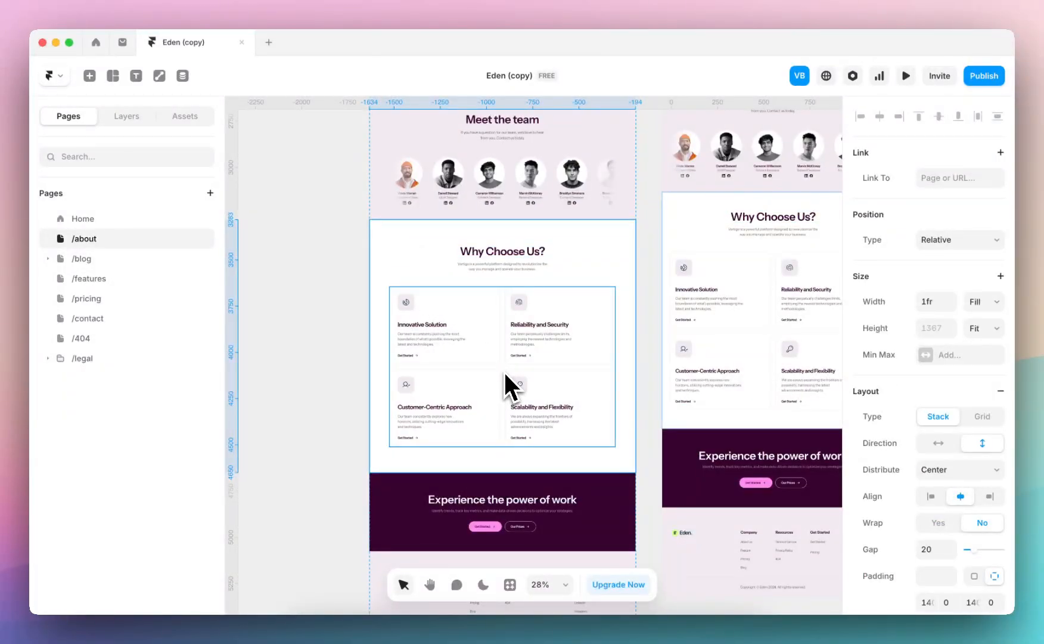
{"action": "left_click", "coordinate": [456, 345]}
{"action": "scroll", "coordinate": [456, 345], "scroll_direction": "up", "scroll_amount": 5}
{"action": "scroll", "coordinate": [456, 345], "scroll_direction": "down", "scroll_amount": 4}
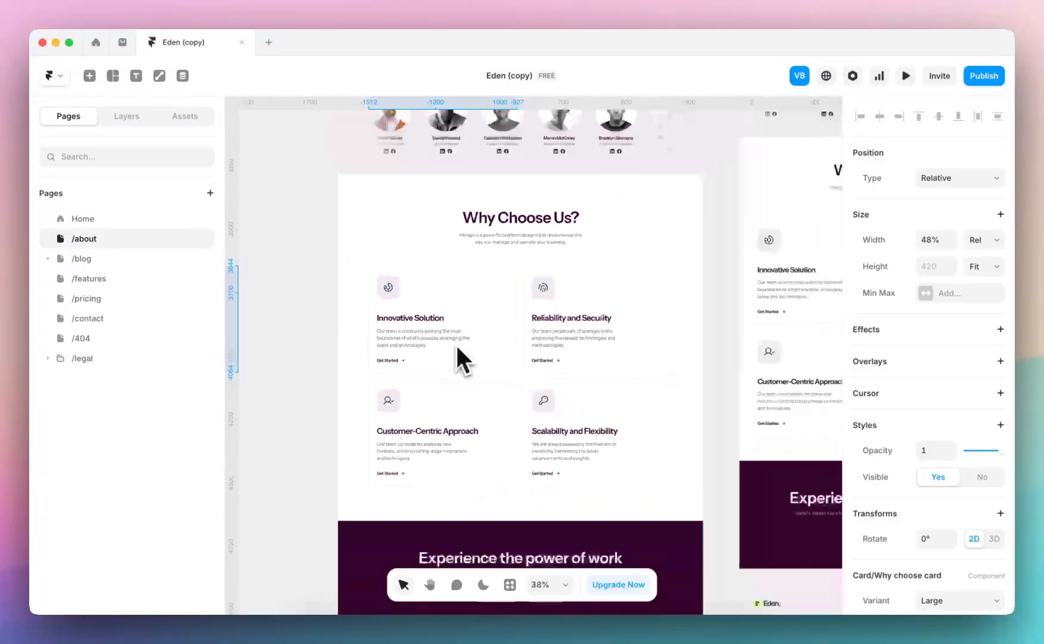
{"action": "left_click", "coordinate": [427, 196]}
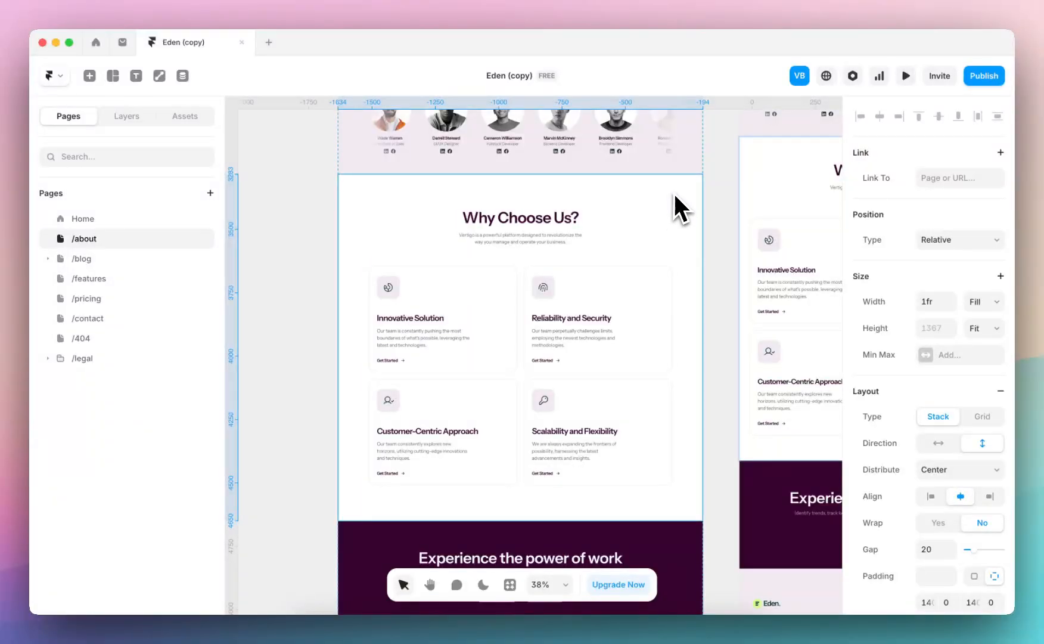
Create a component named Why Choose Us from the selected section on the About page
{"action": "scroll", "coordinate": [675, 203], "scroll_direction": "right", "scroll_amount": 2}
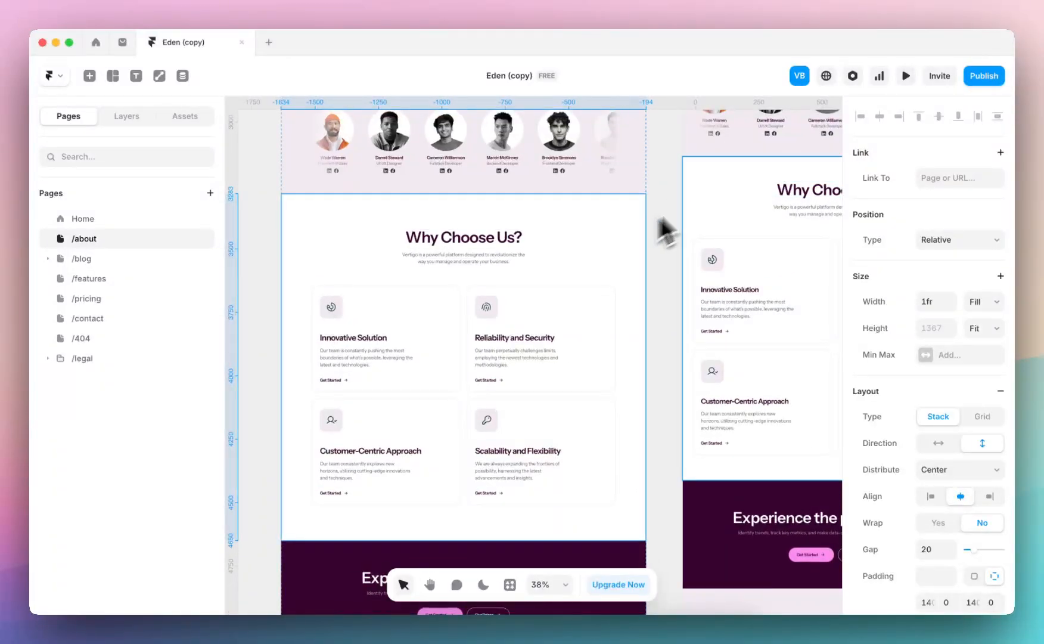
{"action": "right_click", "coordinate": [679, 224]}
{"action": "left_click", "coordinate": [621, 224]}
{"action": "right_click", "coordinate": [620, 226]}
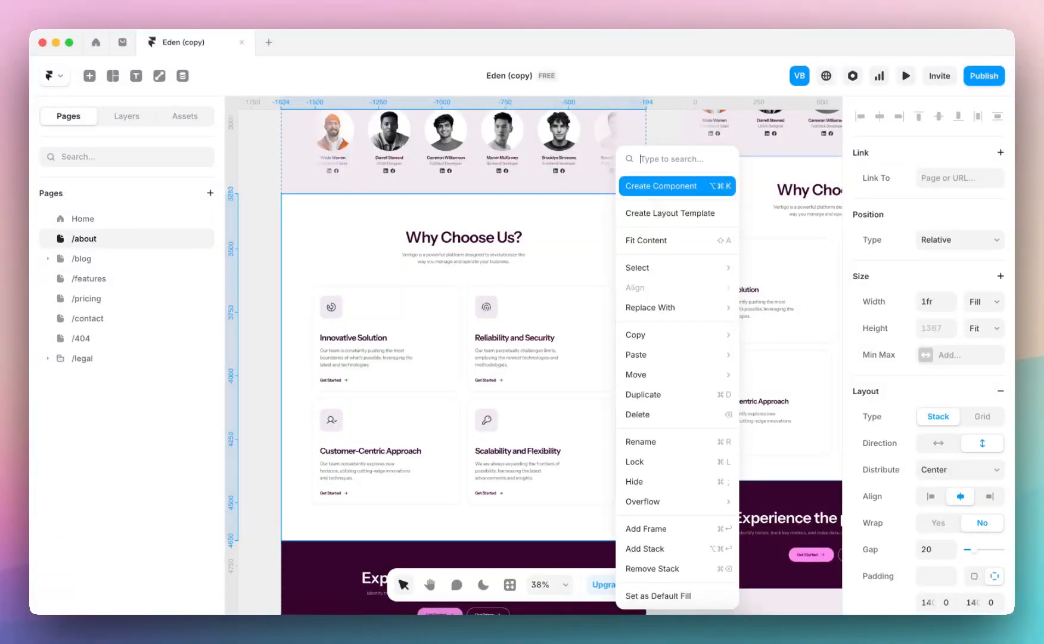
{"action": "left_click", "coordinate": [656, 186]}
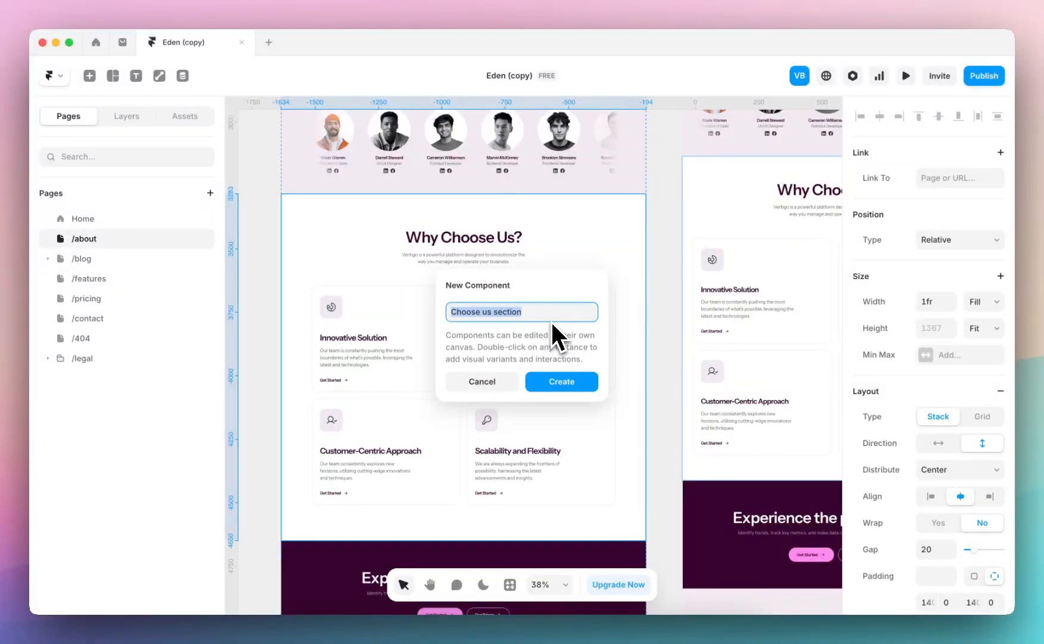
{"action": "type", "text": "Choose"}
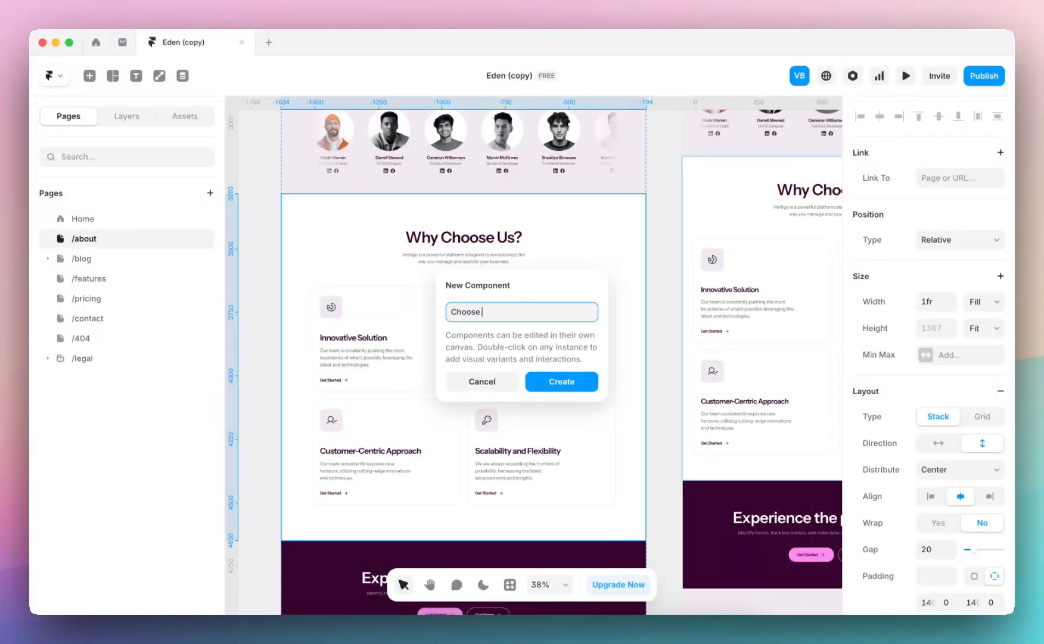
{"action": "type", "text": "Why c"}
{"action": "left_click", "coordinate": [581, 380]}
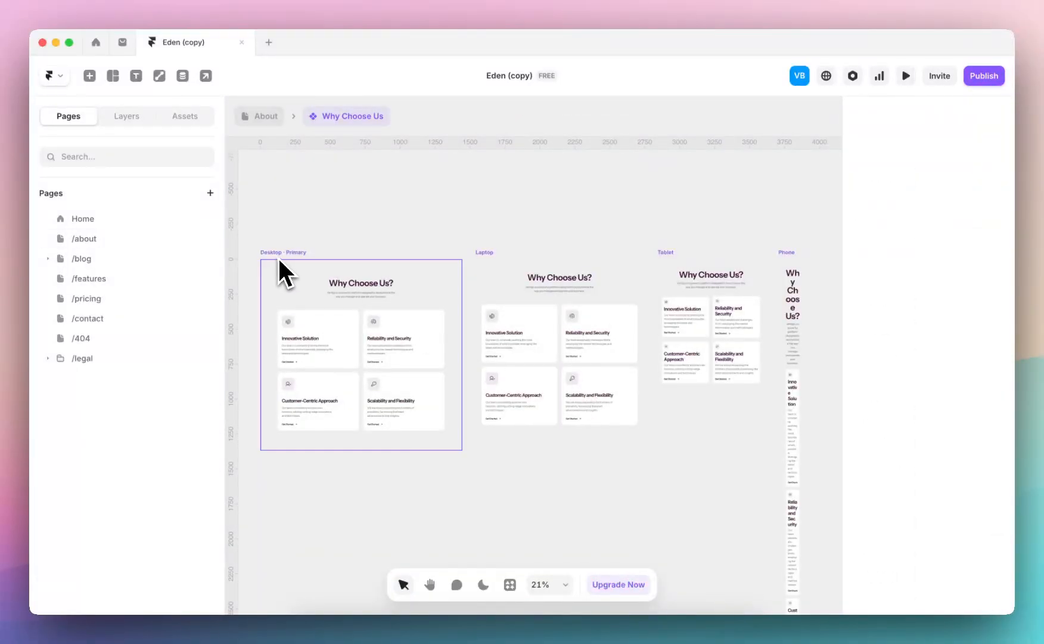
Examine the new component's Desktop, Laptop, Tablet and Phone variants, and return to the About page
{"action": "scroll", "coordinate": [325, 260], "scroll_direction": "down", "scroll_amount": 2}
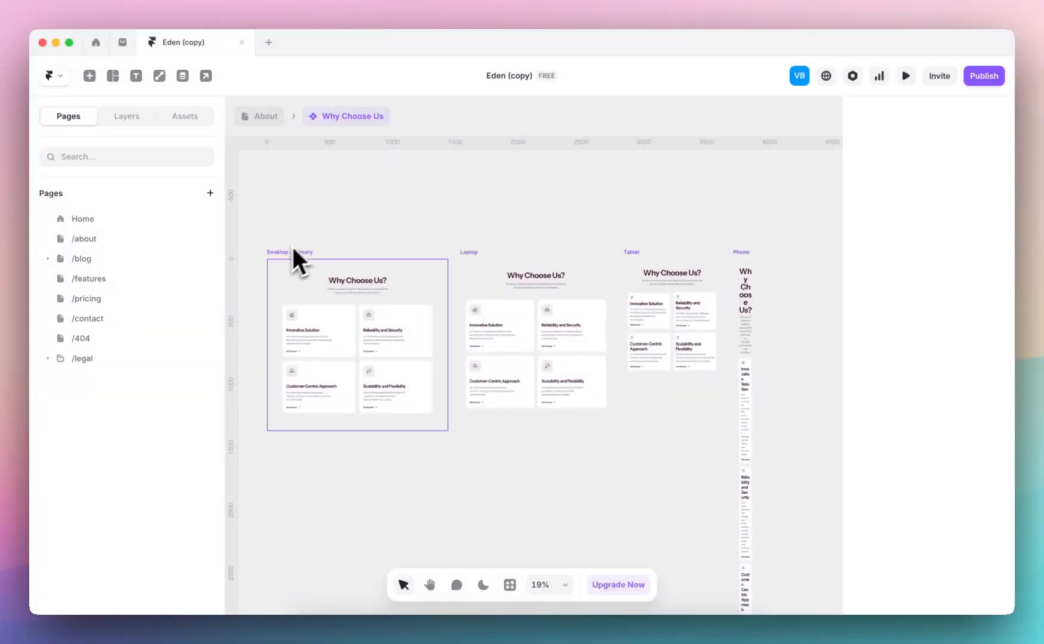
{"action": "scroll", "coordinate": [296, 257], "scroll_direction": "up", "scroll_amount": 2}
{"action": "scroll", "coordinate": [289, 259], "scroll_direction": "right", "scroll_amount": 5}
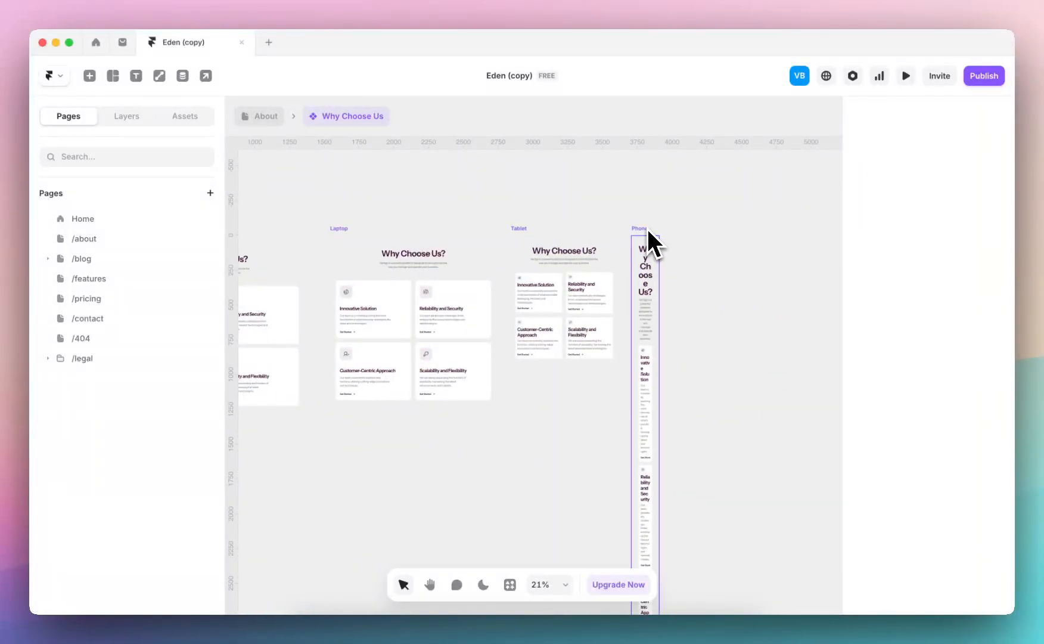
{"action": "left_click", "coordinate": [266, 115]}
Try to widen the Why Choose Us component's Phone variant from its instance on the Phone breakpoint, and return to the About page
{"action": "scroll", "coordinate": [540, 286], "scroll_direction": "down", "scroll_amount": 5}
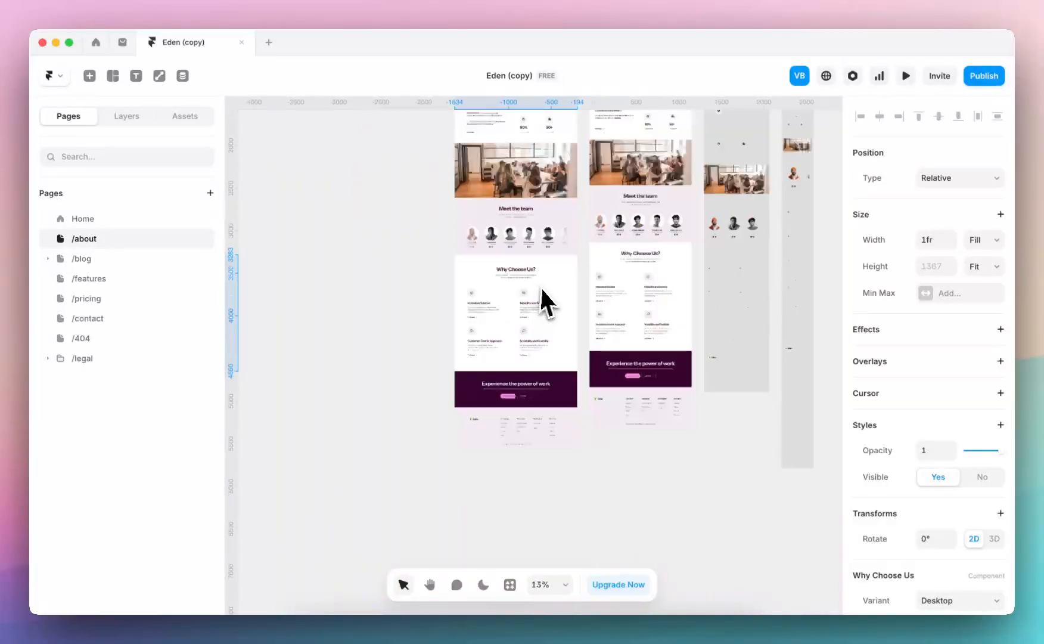
{"action": "scroll", "coordinate": [632, 227], "scroll_direction": "up", "scroll_amount": 3}
{"action": "left_click", "coordinate": [631, 220]}
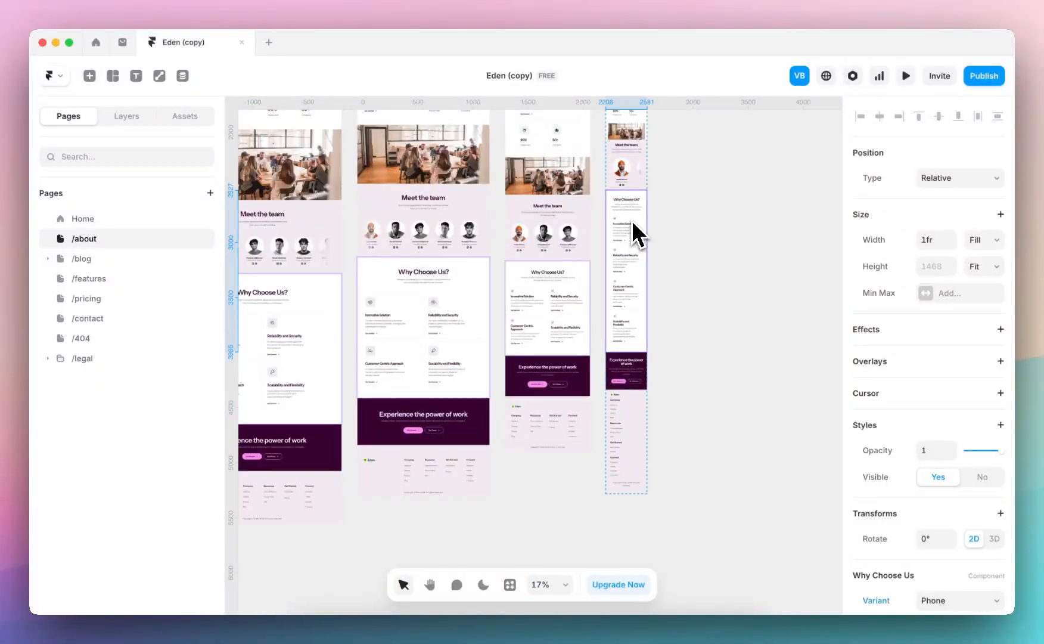
{"action": "double_click", "coordinate": [609, 244]}
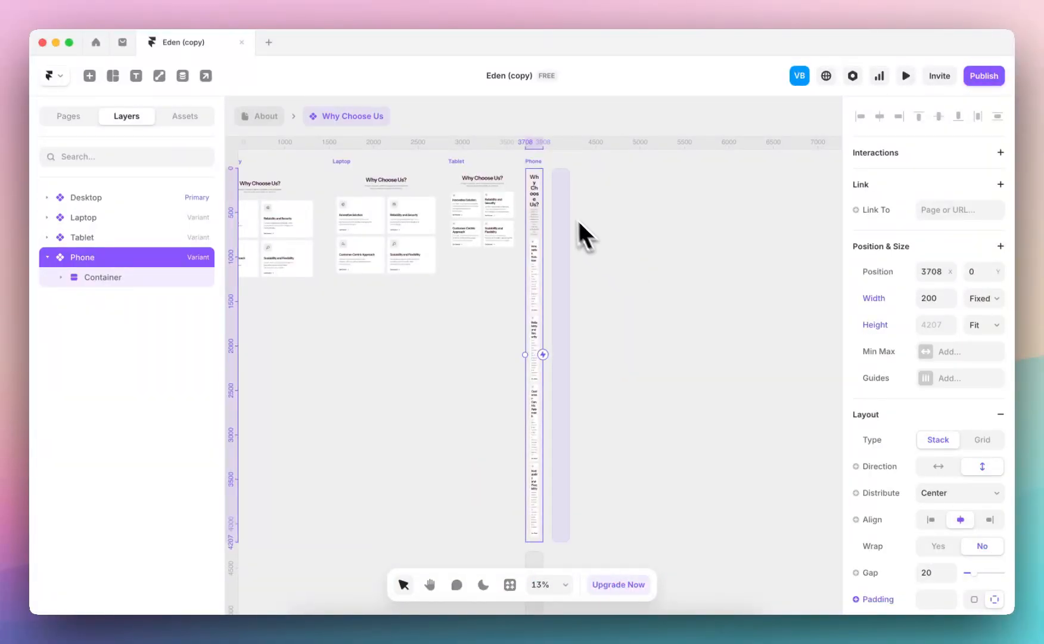
{"action": "left_click_drag", "start_coordinate": [545, 236], "coordinate": [565, 236]}
{"action": "left_click", "coordinate": [263, 117]}
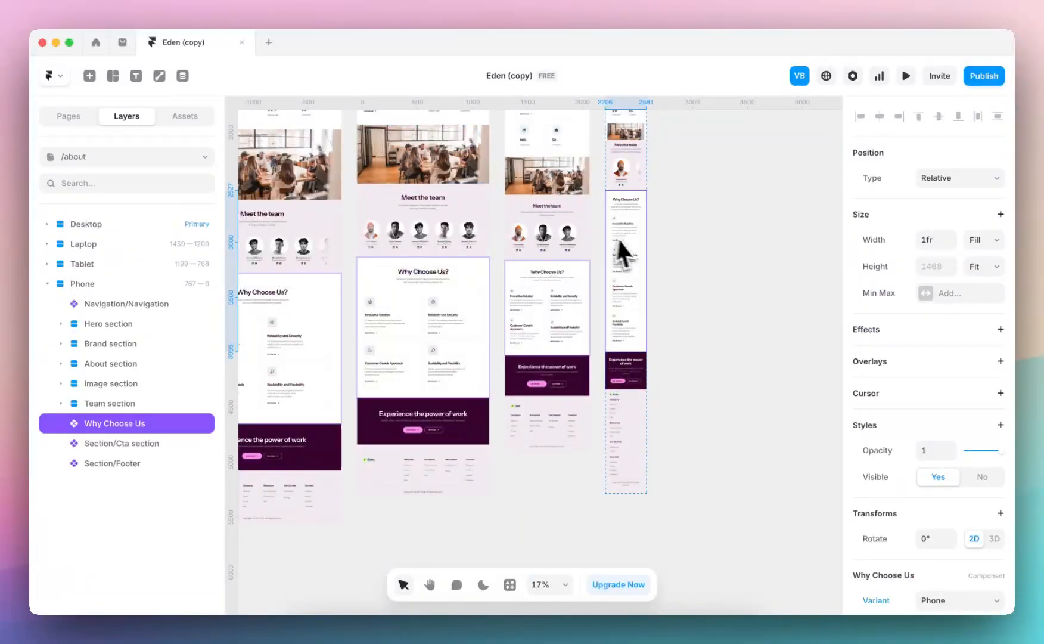
Reopen the Why Choose Us component, widen its Phone variant, and return to the About page to select the Desktop instance
{"action": "scroll", "coordinate": [631, 244], "scroll_direction": "up", "scroll_amount": 5}
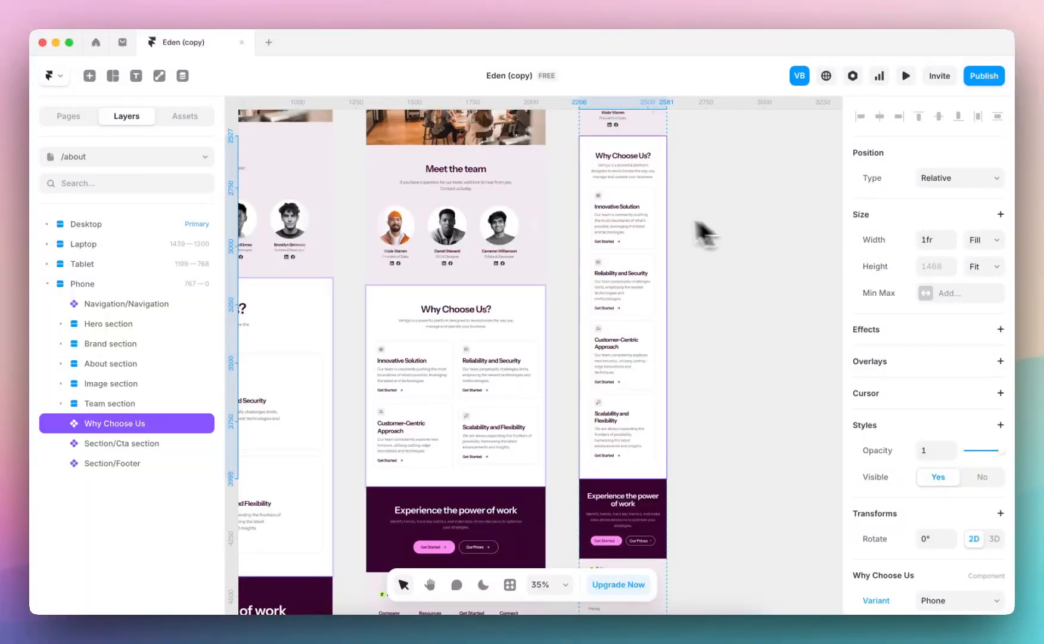
{"action": "scroll", "coordinate": [652, 252], "scroll_direction": "down", "scroll_amount": 2}
{"action": "double_click", "coordinate": [651, 254]}
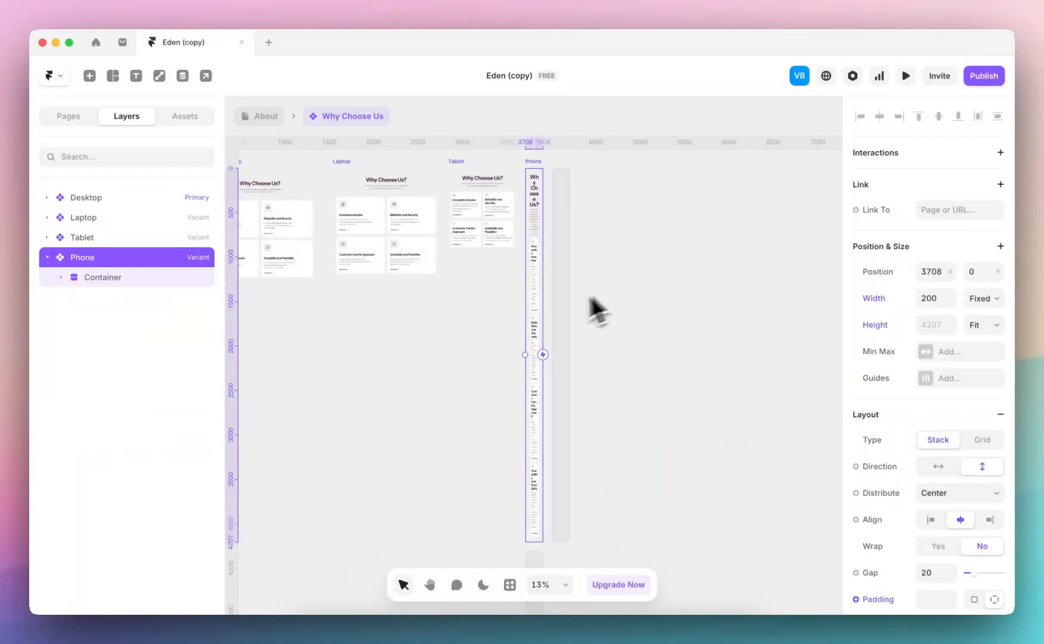
{"action": "left_click_drag", "start_coordinate": [544, 322], "coordinate": [574, 319]}
{"action": "left_click", "coordinate": [676, 232]}
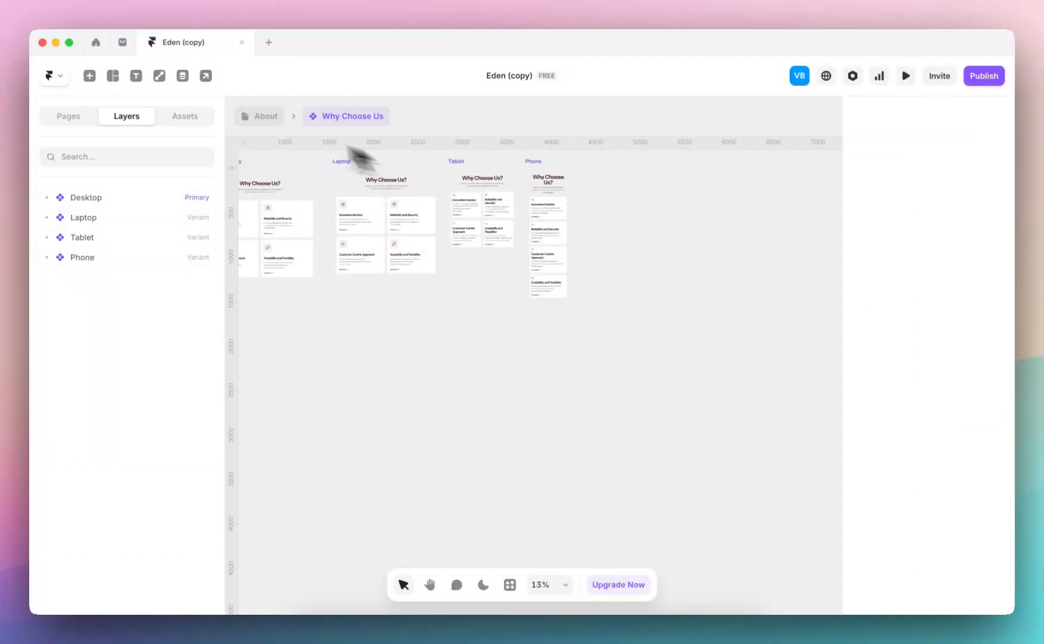
{"action": "left_click", "coordinate": [257, 117]}
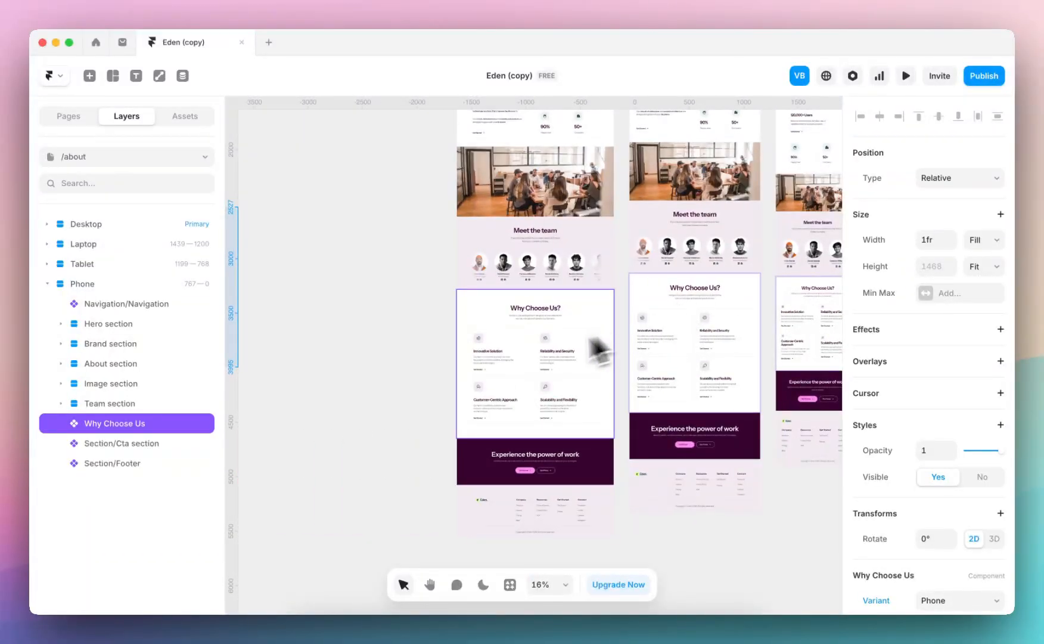
{"action": "left_click", "coordinate": [463, 299]}
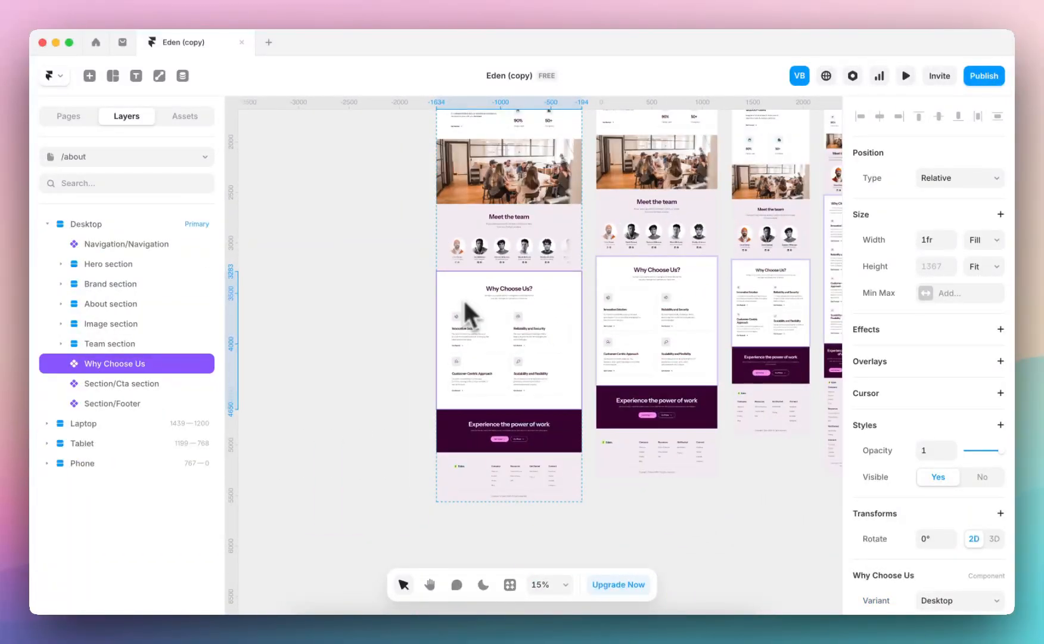
Delete the Why Choose Us section from the About page's Desktop breakpoint
{"action": "key", "text": "Delete"}
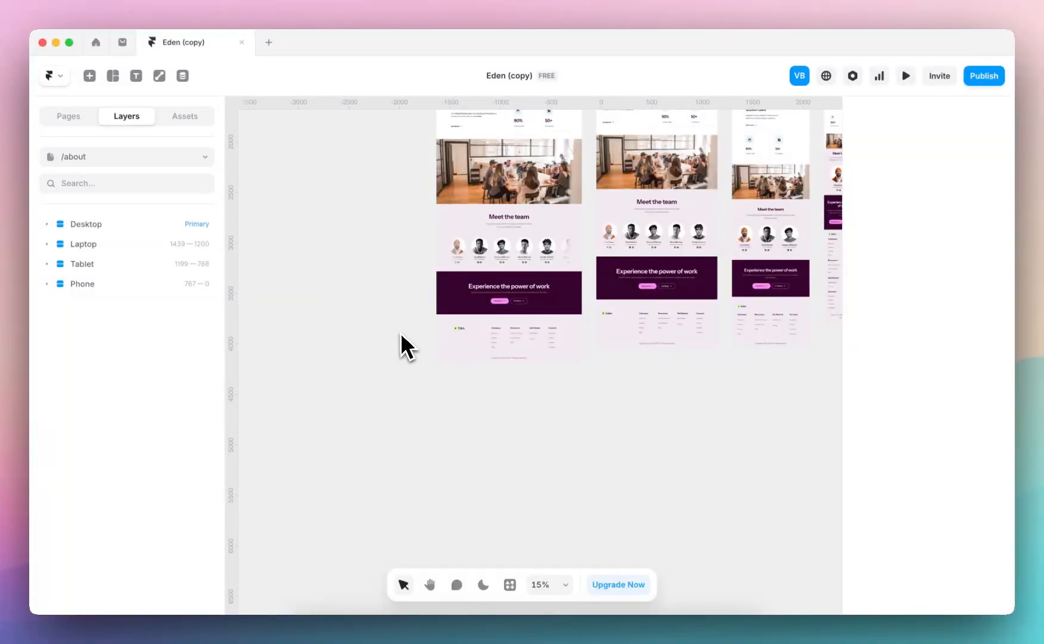
{"action": "scroll", "coordinate": [400, 332], "scroll_direction": "up", "scroll_amount": 2}
{"action": "scroll", "coordinate": [399, 332], "scroll_direction": "up", "scroll_amount": 5}
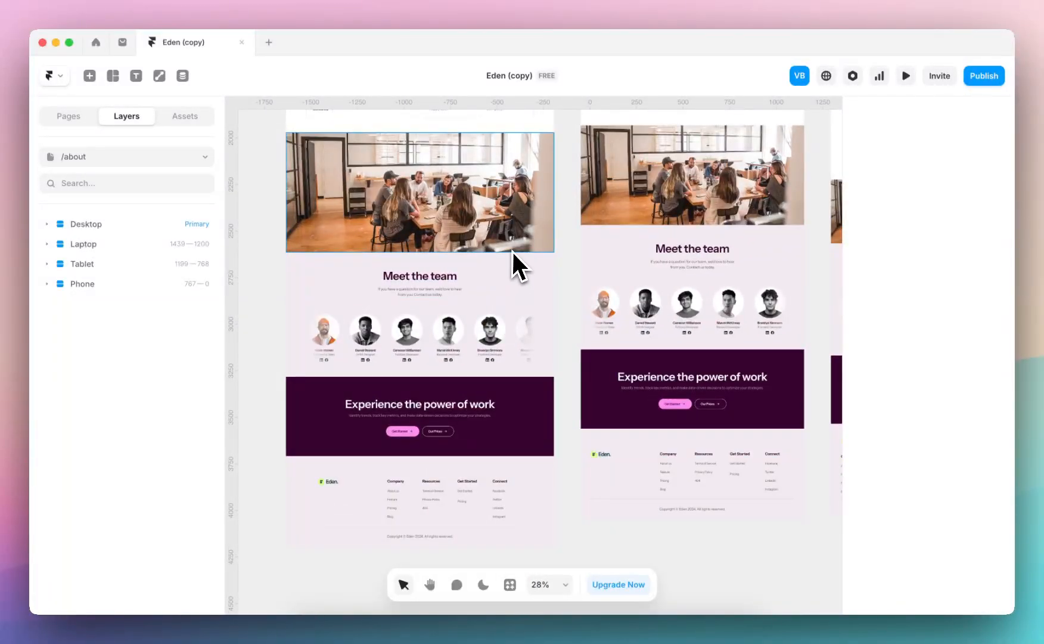
Move the Why Choose Us component into the project's Section component folder and collapse that folder
{"action": "left_click", "coordinate": [184, 116]}
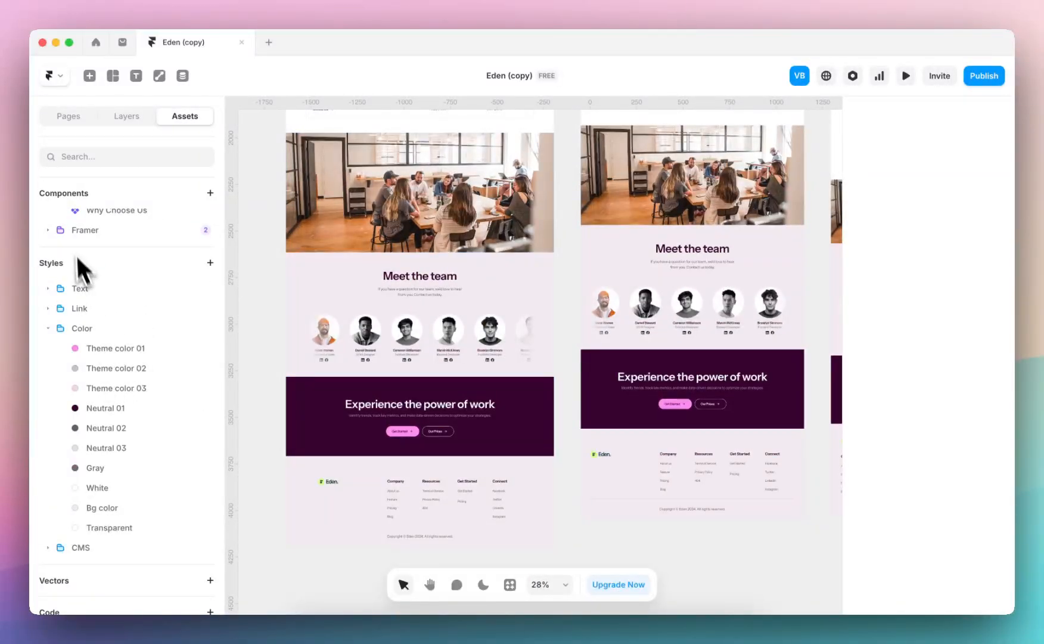
{"action": "left_click", "coordinate": [97, 297]}
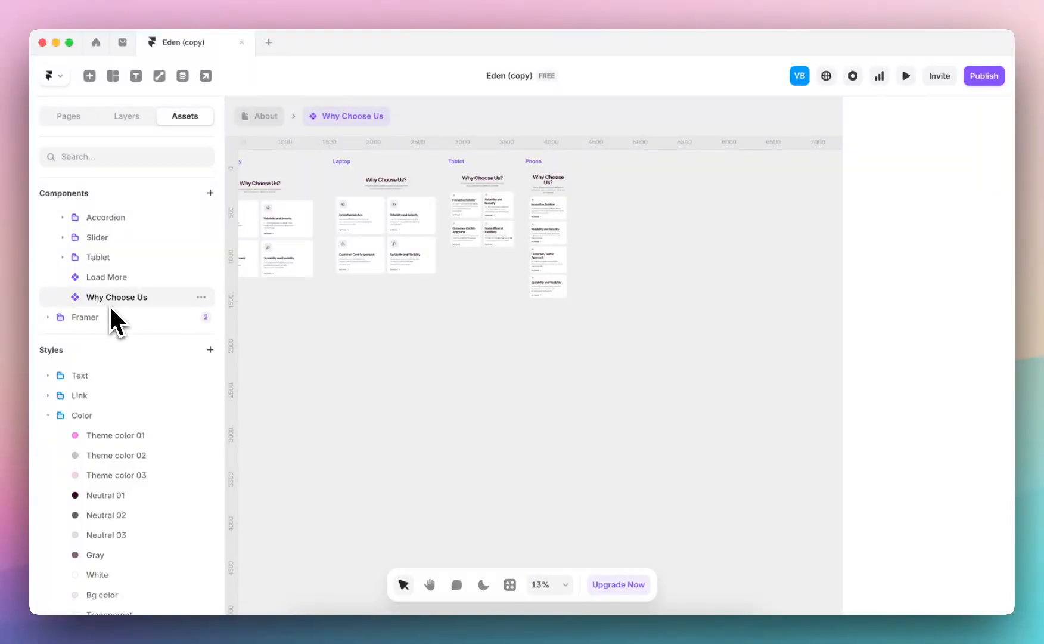
{"action": "scroll", "coordinate": [109, 305], "scroll_direction": "up", "scroll_amount": 5}
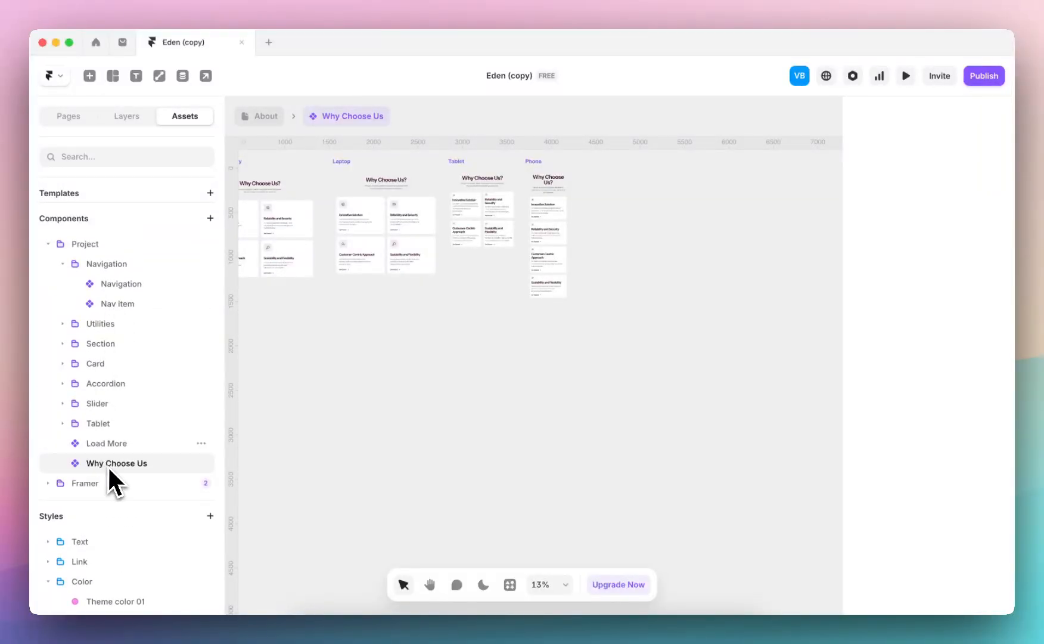
{"action": "left_click_drag", "start_coordinate": [137, 359], "coordinate": [117, 345]}
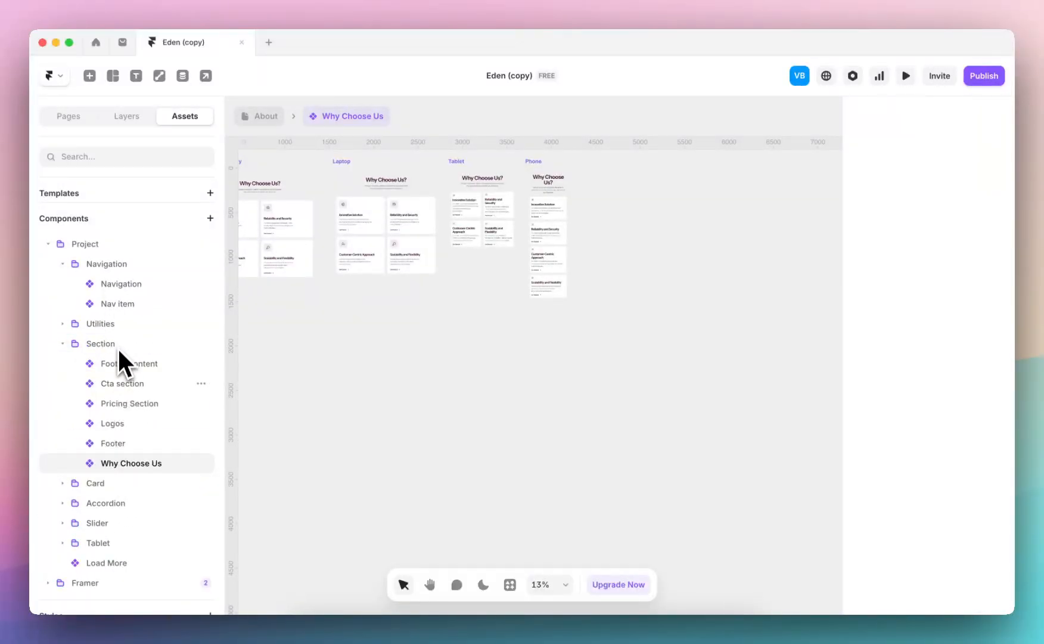
{"action": "left_click", "coordinate": [62, 344]}
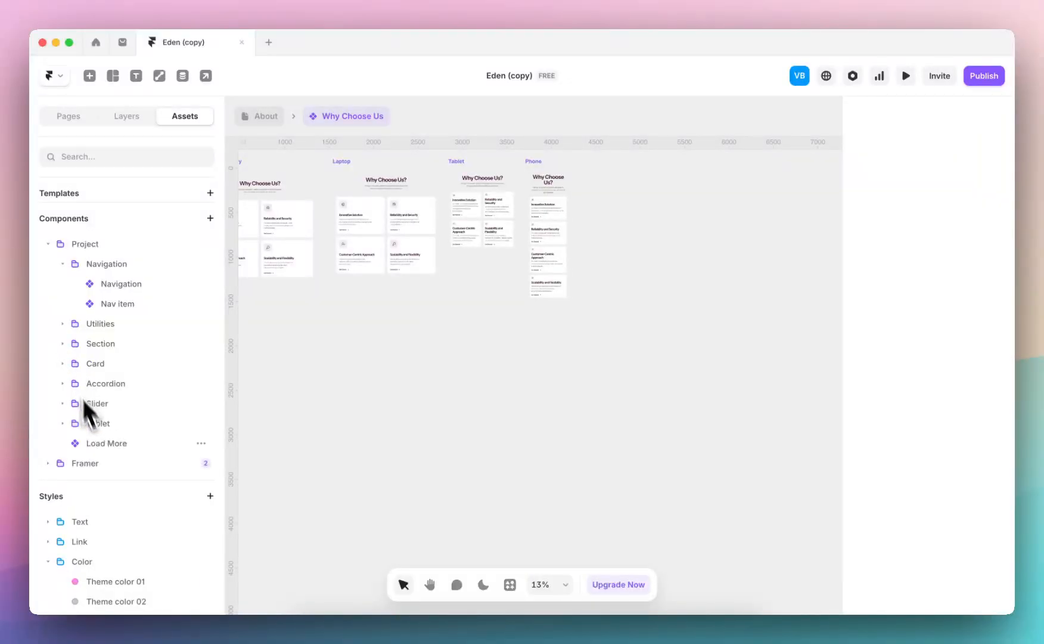
Return to the About page, and open the /features page to look through its sections
{"action": "left_click", "coordinate": [263, 117]}
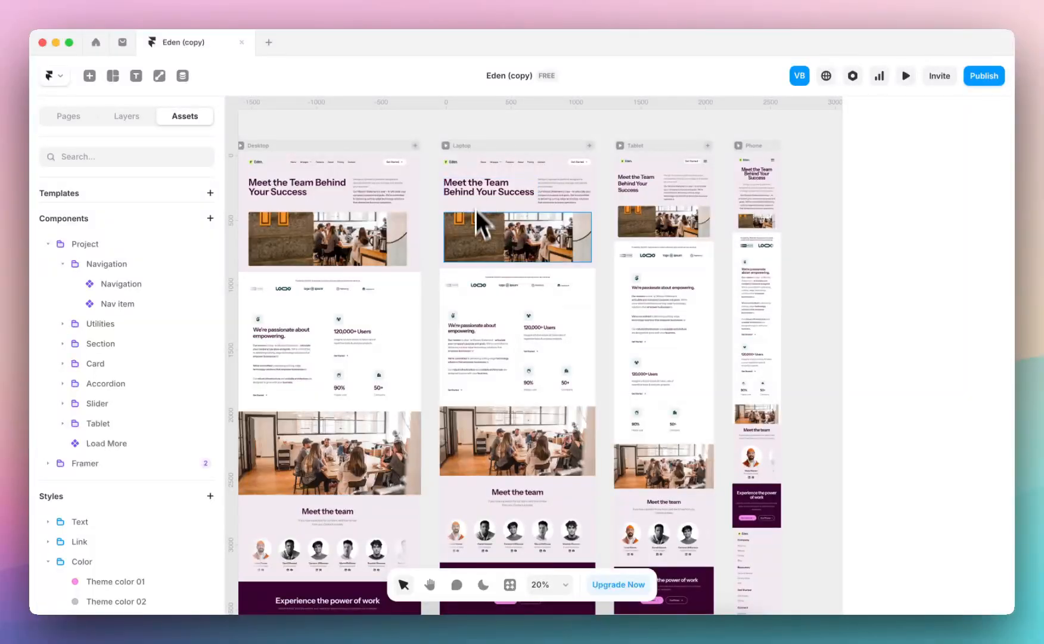
{"action": "left_click", "coordinate": [75, 117]}
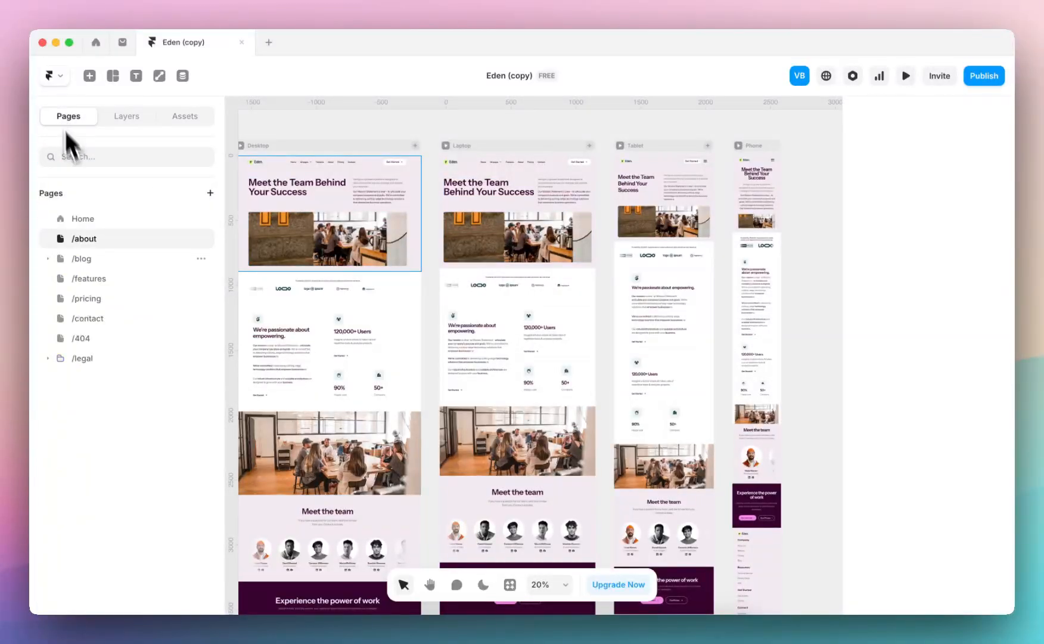
{"action": "left_click", "coordinate": [108, 276]}
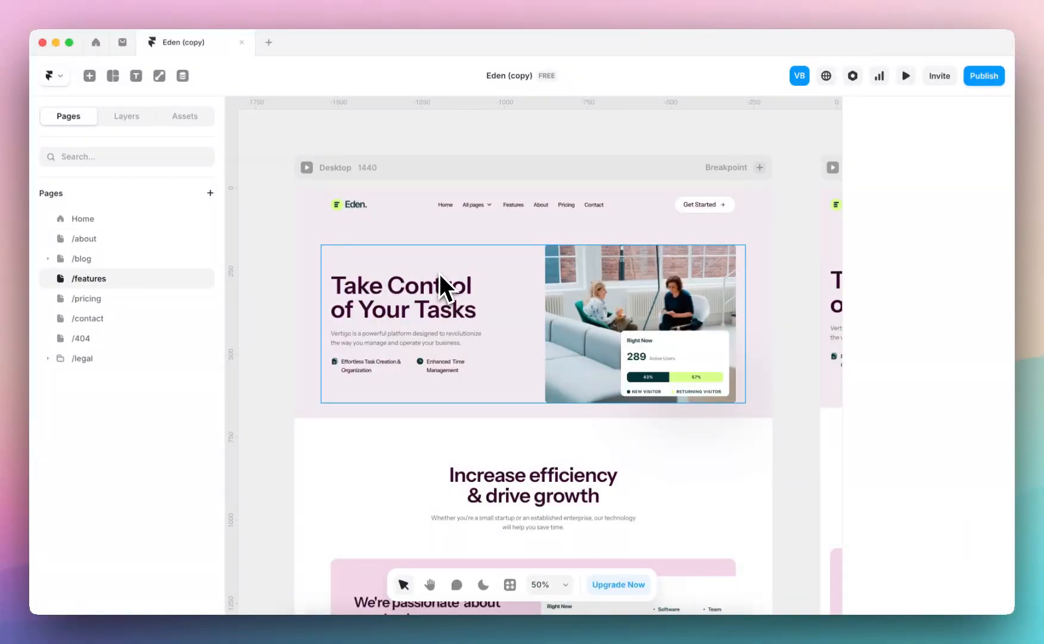
{"action": "scroll", "coordinate": [441, 282], "scroll_direction": "down", "scroll_amount": 5}
{"action": "scroll", "coordinate": [442, 273], "scroll_direction": "down", "scroll_amount": 5}
{"action": "scroll", "coordinate": [442, 274], "scroll_direction": "down", "scroll_amount": 6}
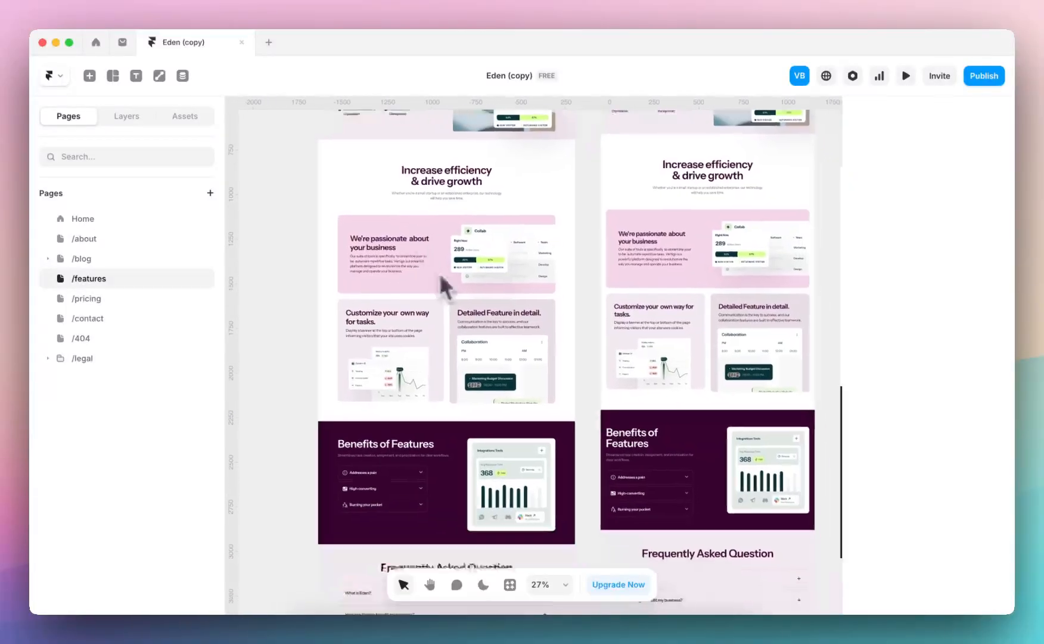
Look over the /pricing page and delete it from the project
{"action": "left_click", "coordinate": [90, 299]}
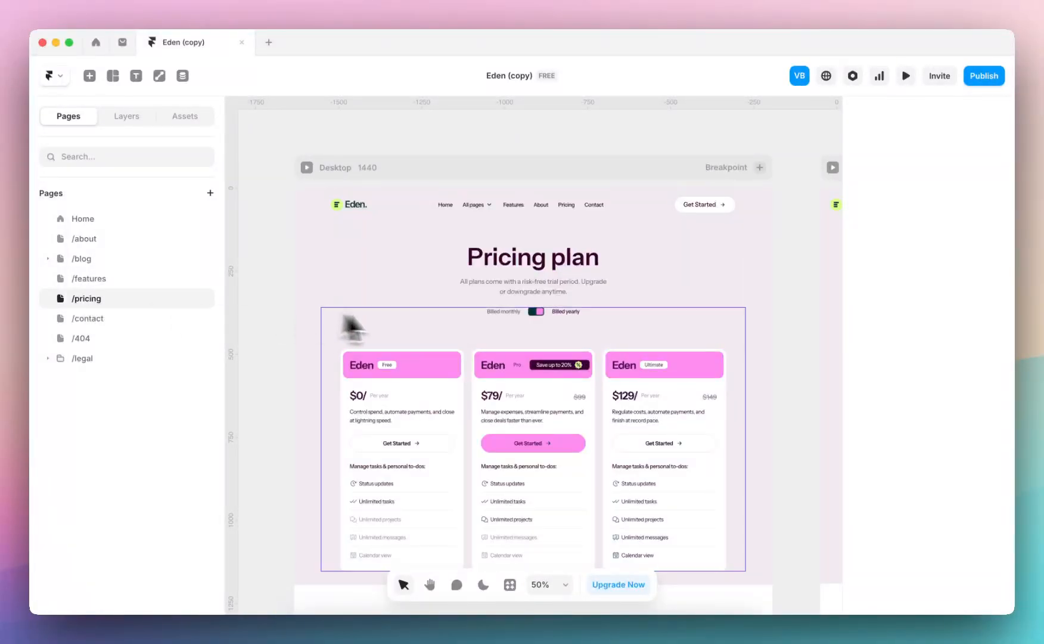
{"action": "scroll", "coordinate": [381, 316], "scroll_direction": "down", "scroll_amount": 2}
{"action": "scroll", "coordinate": [445, 254], "scroll_direction": "down", "scroll_amount": 3}
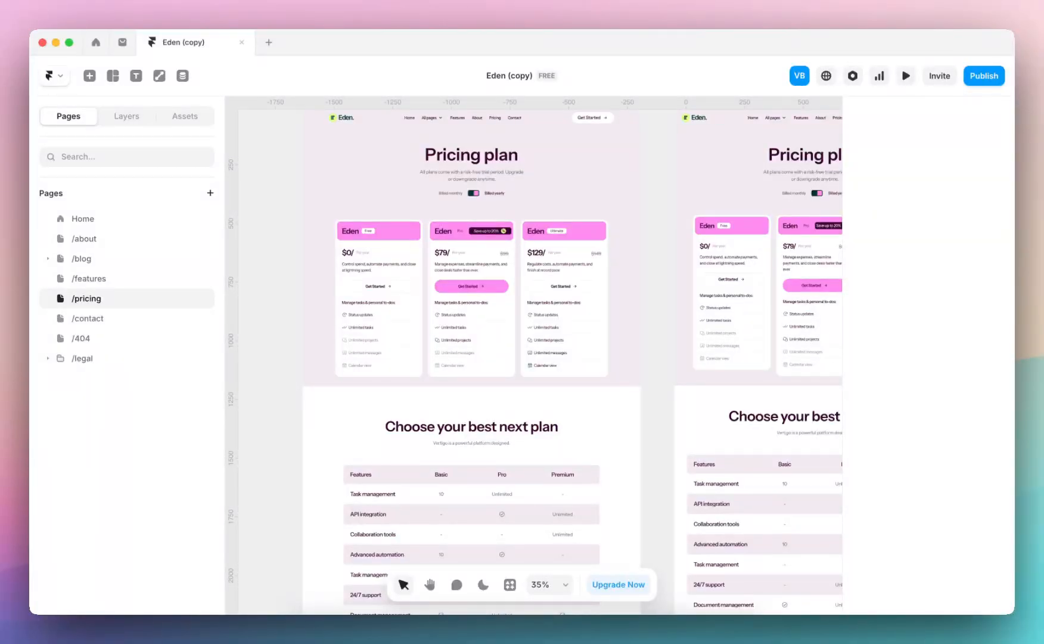
{"action": "left_click", "coordinate": [312, 167]}
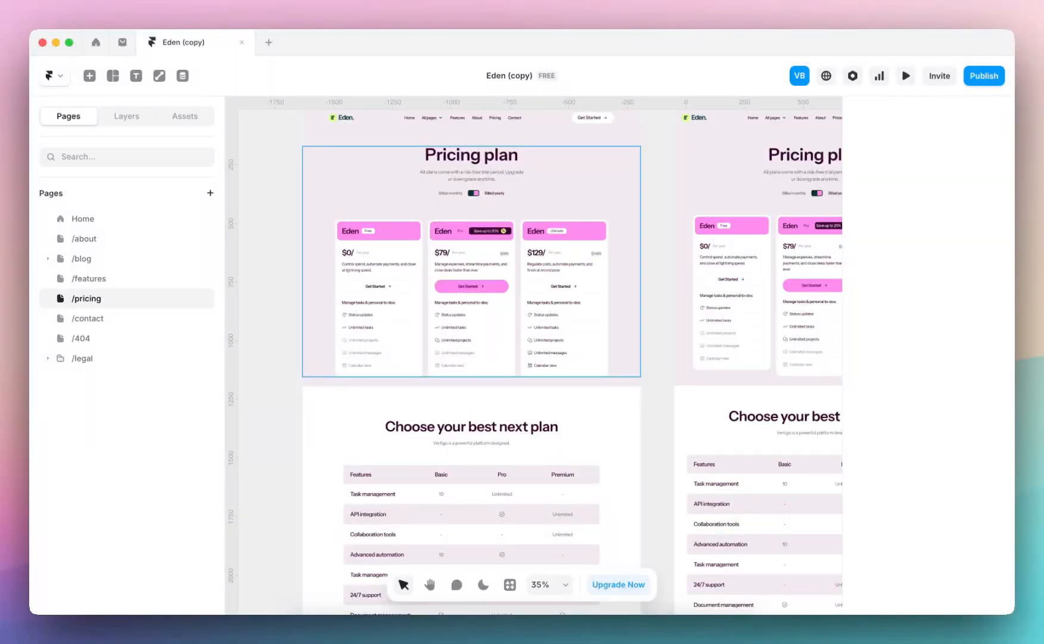
{"action": "right_click", "coordinate": [108, 299]}
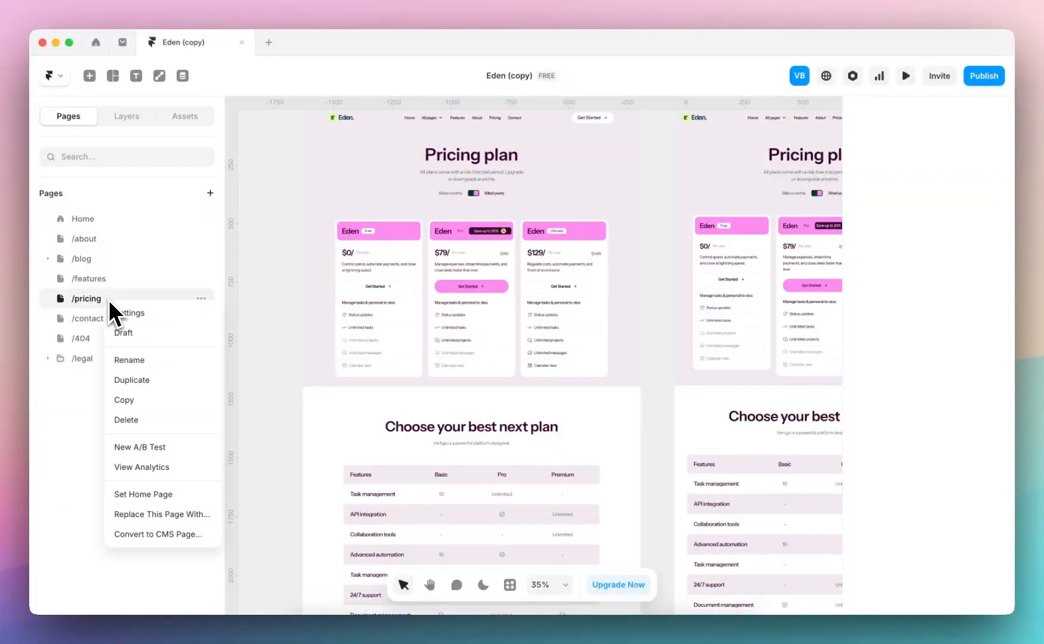
{"action": "left_click", "coordinate": [140, 425]}
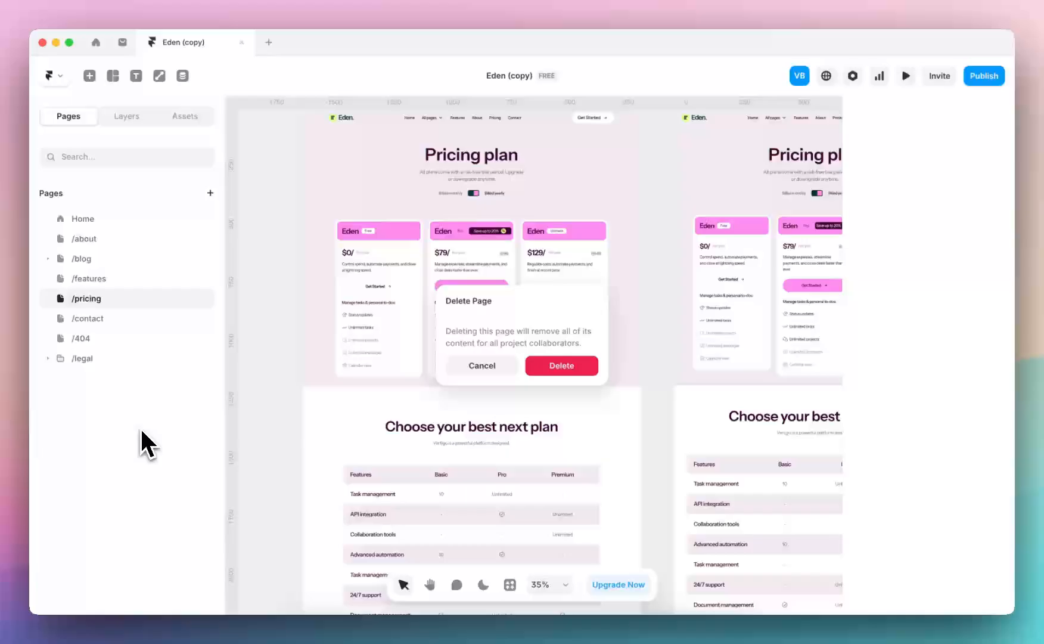
{"action": "left_click", "coordinate": [565, 374]}
Rename the /features page as /services and look over its hero section
{"action": "left_click", "coordinate": [97, 284]}
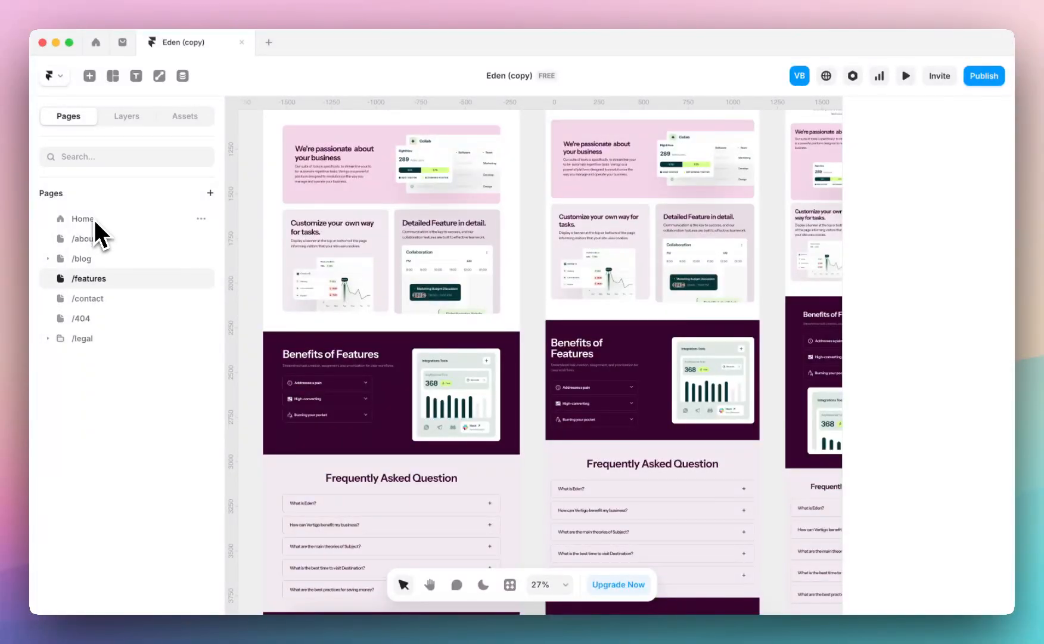
{"action": "double_click", "coordinate": [90, 283]}
{"action": "type", "text": "servic"}
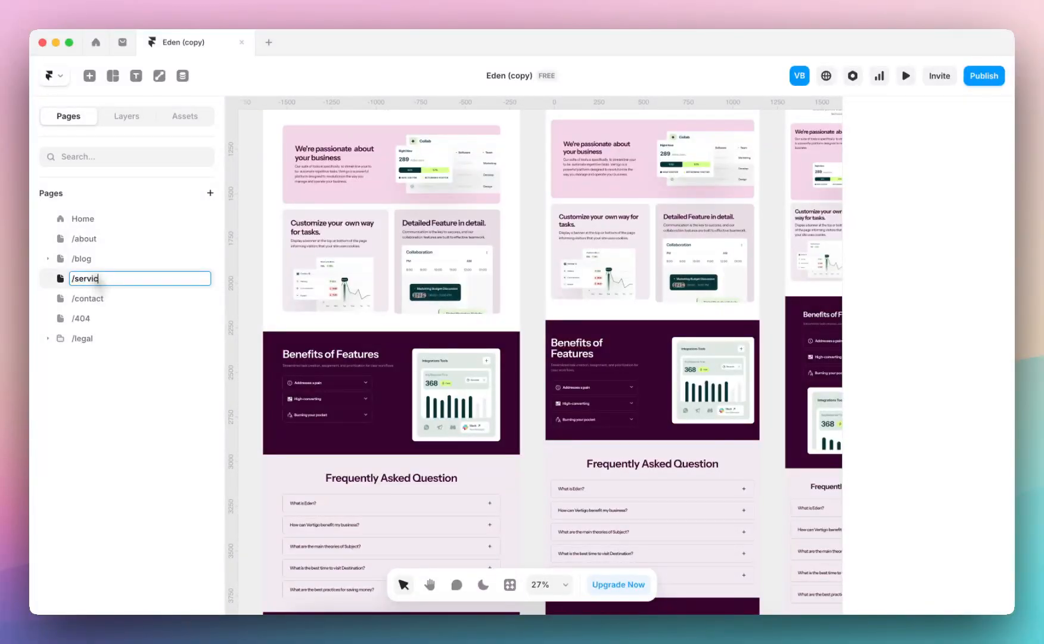
{"action": "type", "text": "es"}
{"action": "key", "text": "Return"}
{"action": "scroll", "coordinate": [549, 284], "scroll_direction": "up", "scroll_amount": 5}
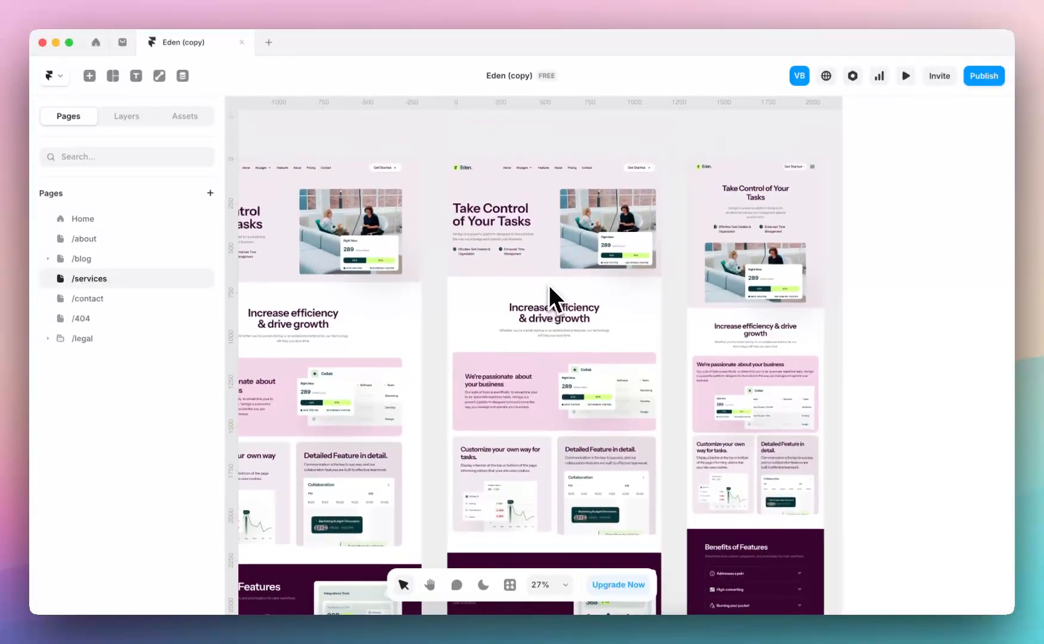
{"action": "scroll", "coordinate": [549, 284], "scroll_direction": "up", "scroll_amount": 5}
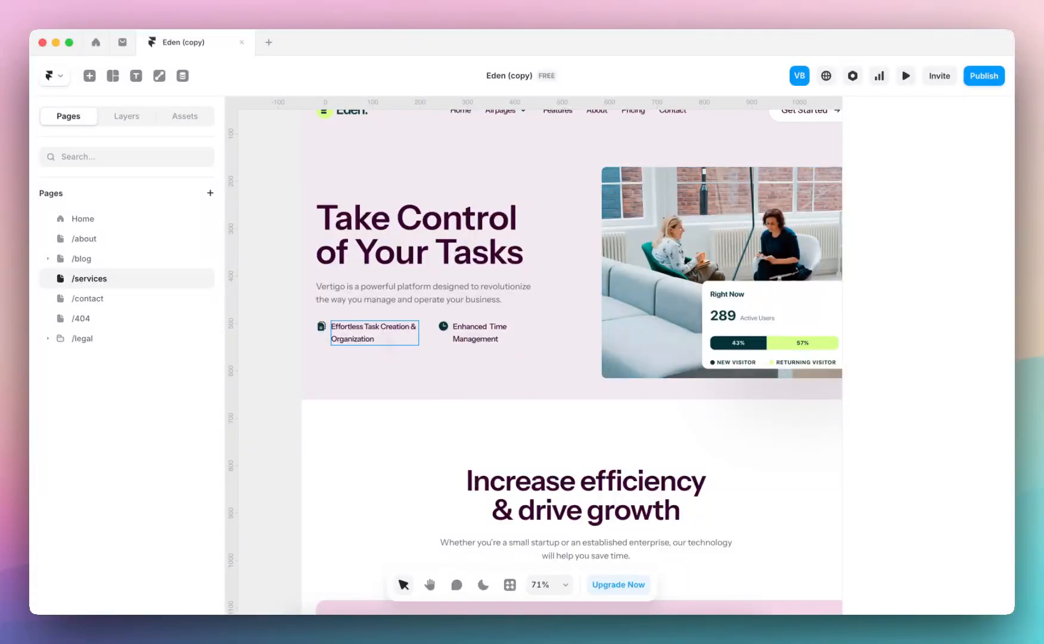
{"action": "scroll", "coordinate": [376, 358], "scroll_direction": "down", "scroll_amount": 5}
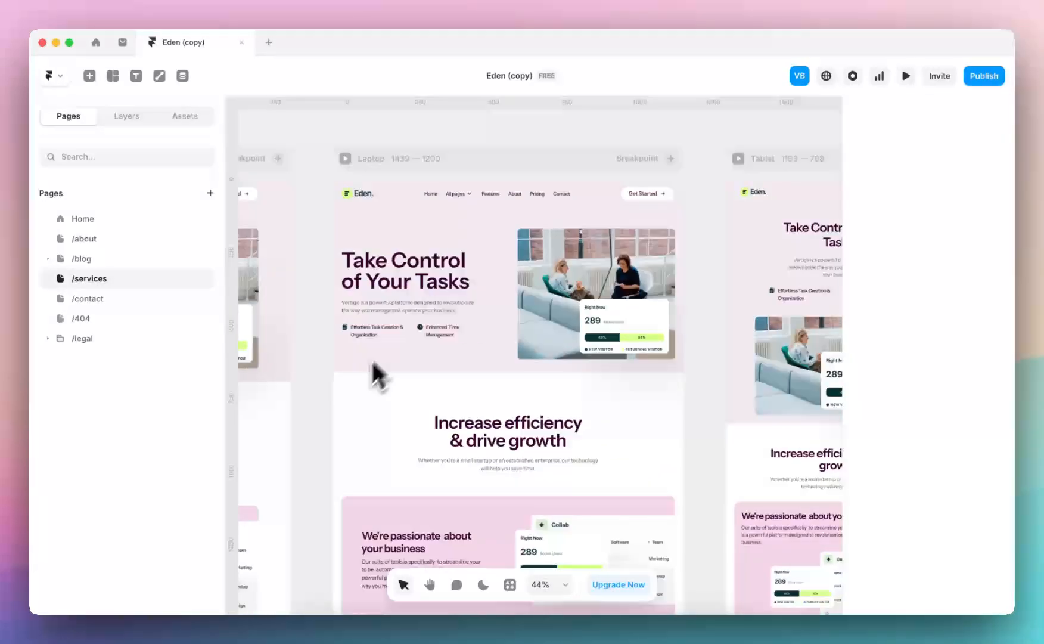
Replace the Desktop hero heading on the Home page with "The One Growth Agency That You'll Need"
{"action": "left_click", "coordinate": [123, 223]}
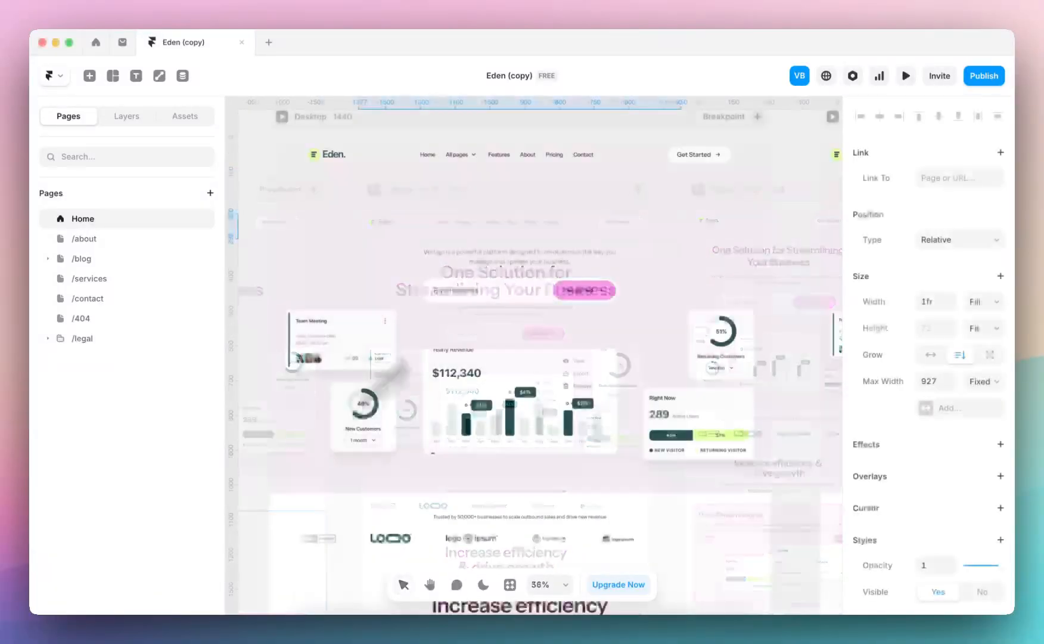
{"action": "scroll", "coordinate": [534, 235], "scroll_direction": "down", "scroll_amount": 5}
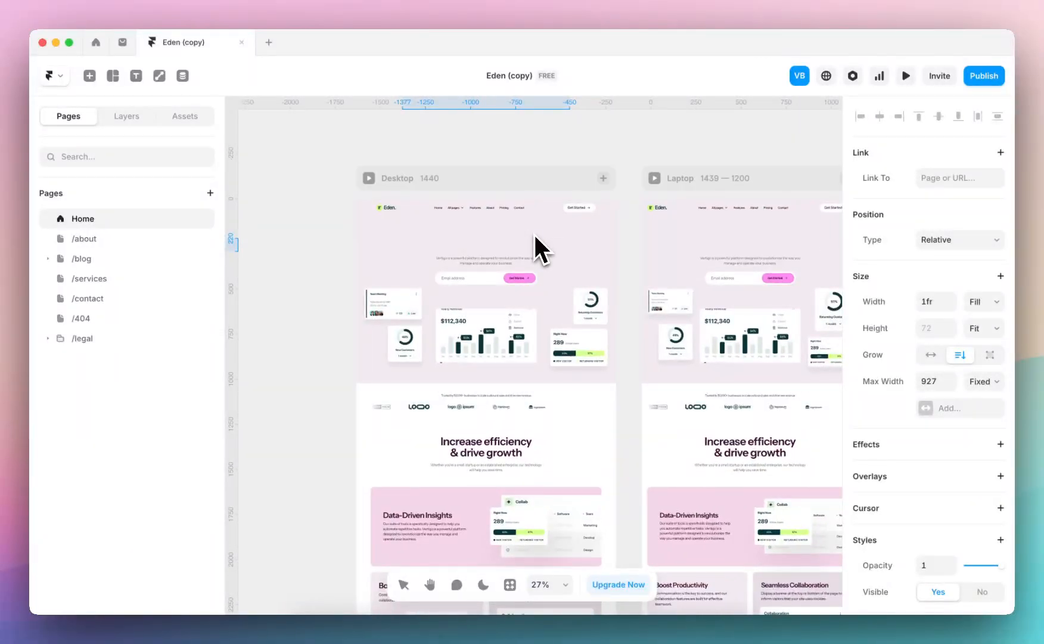
{"action": "scroll", "coordinate": [534, 236], "scroll_direction": "down", "scroll_amount": 5}
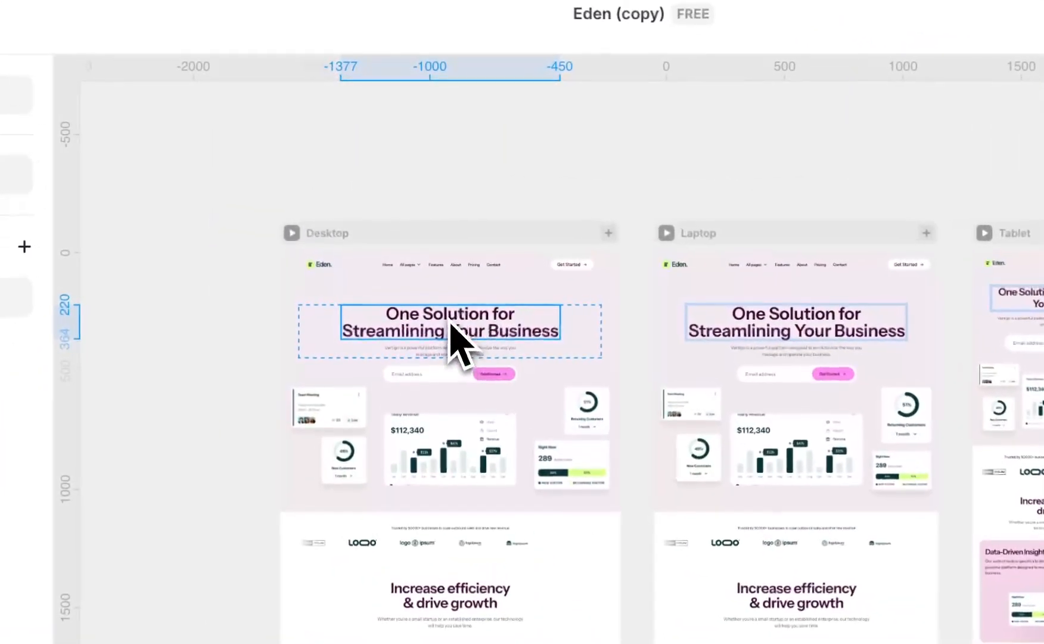
{"action": "double_click", "coordinate": [426, 228]}
{"action": "left_click", "coordinate": [451, 321]}
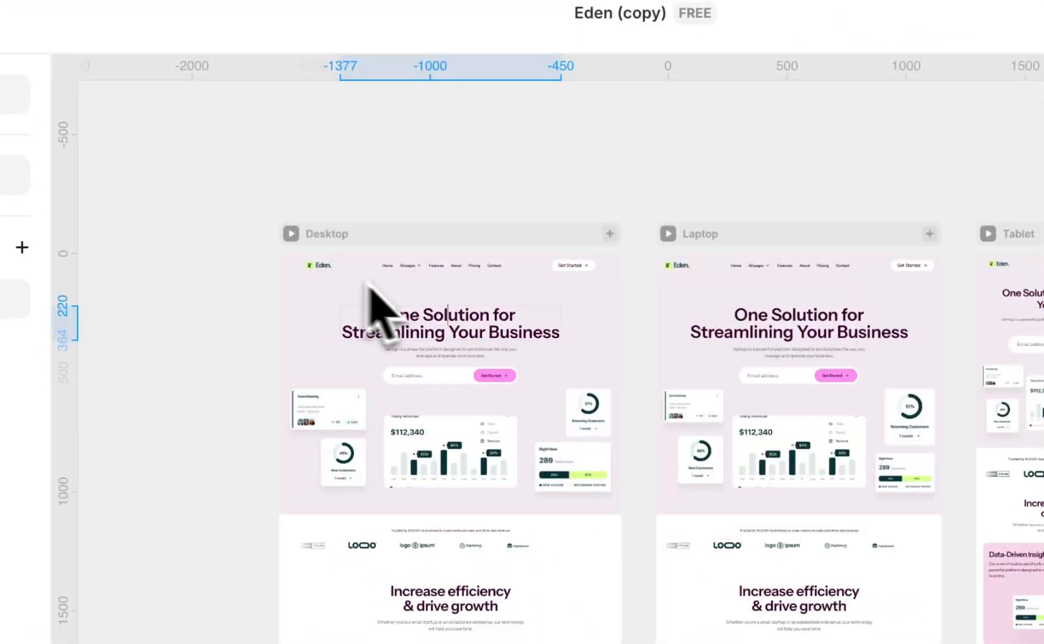
{"action": "scroll", "coordinate": [377, 283], "scroll_direction": "up", "scroll_amount": 1}
{"action": "scroll", "coordinate": [378, 282], "scroll_direction": "up", "scroll_amount": 5}
{"action": "scroll", "coordinate": [391, 383], "scroll_direction": "down", "scroll_amount": 3}
{"action": "left_click_drag", "start_coordinate": [390, 382], "coordinate": [752, 421]}
{"action": "type", "text": "The One Grow"}
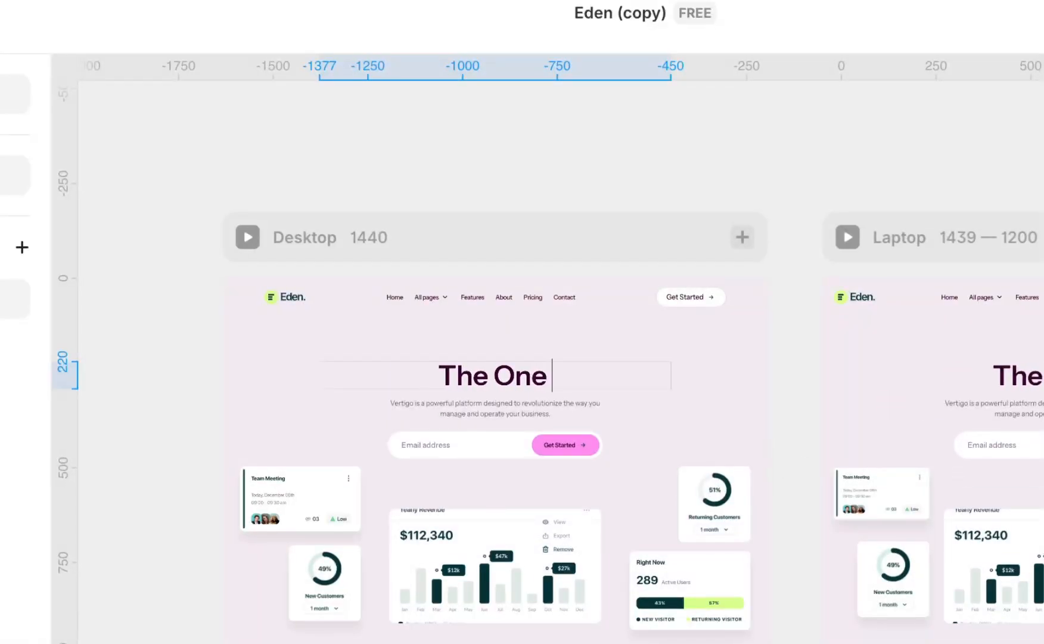
{"action": "type", "text": "th"}
{"action": "scroll", "coordinate": [659, 315], "scroll_direction": "right", "scroll_amount": 10}
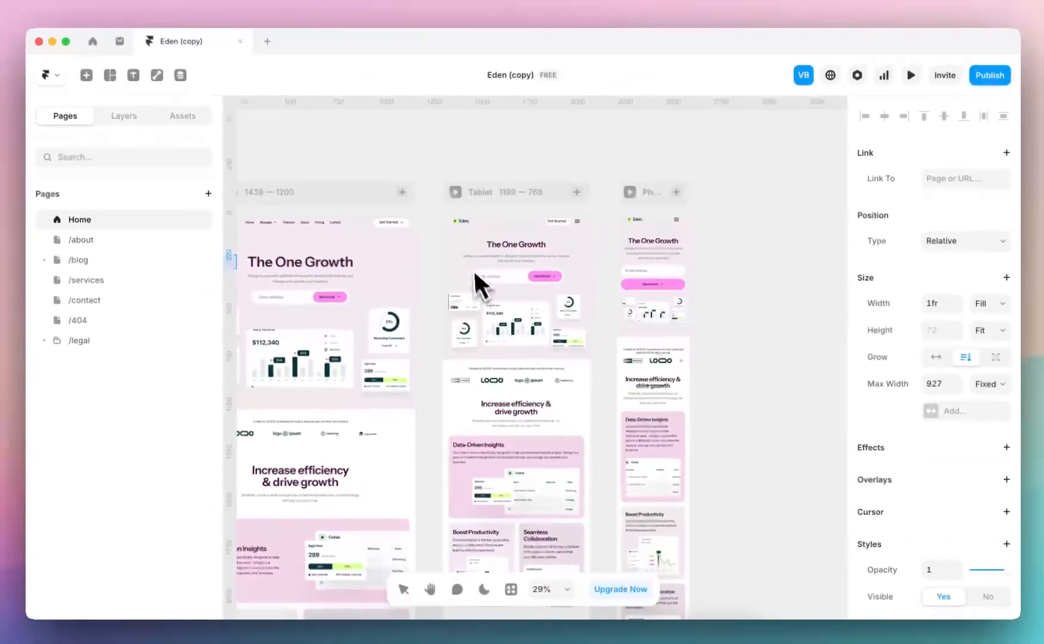
{"action": "scroll", "coordinate": [668, 244], "scroll_direction": "left", "scroll_amount": 7}
{"action": "scroll", "coordinate": [479, 285], "scroll_direction": "up", "scroll_amount": 4}
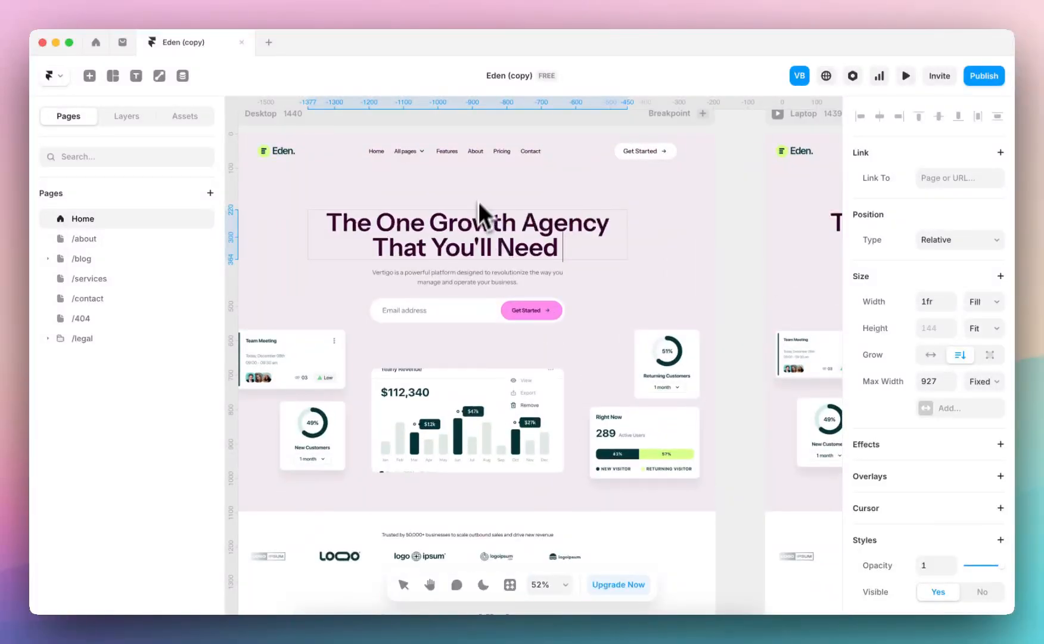
{"action": "key", "text": "Escape"}
Rewrite the hero paragraph as "Eden is a growth agency specialising in conversion rate optimisation to help you learn and grow your products and audience."
{"action": "scroll", "coordinate": [506, 285], "scroll_direction": "down", "scroll_amount": 5}
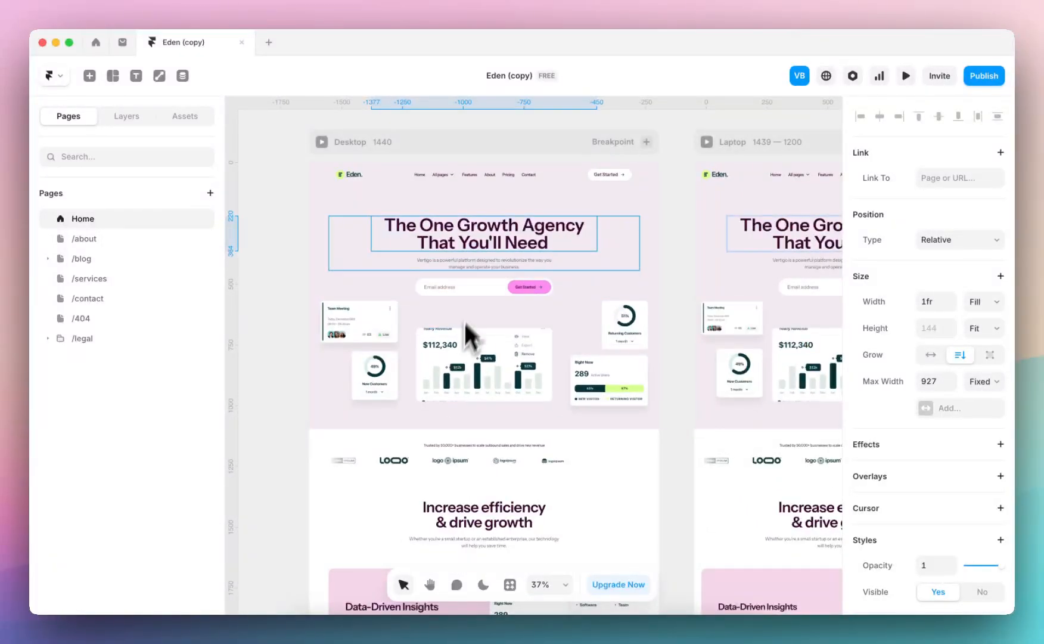
{"action": "scroll", "coordinate": [425, 379], "scroll_direction": "down", "scroll_amount": 5}
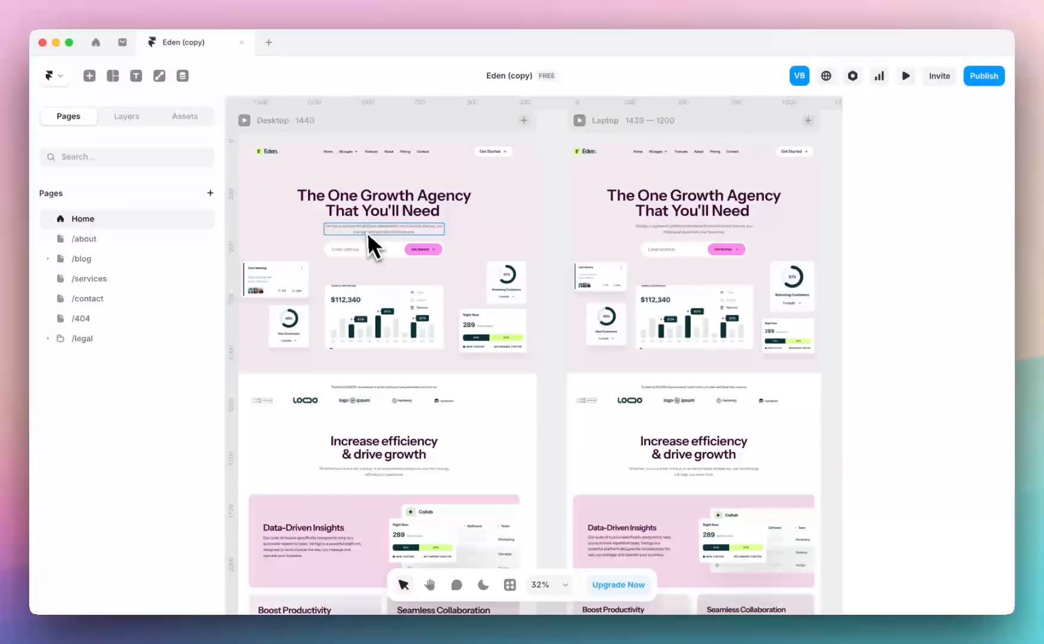
{"action": "left_click", "coordinate": [366, 230]}
{"action": "scroll", "coordinate": [368, 226], "scroll_direction": "up", "scroll_amount": 2}
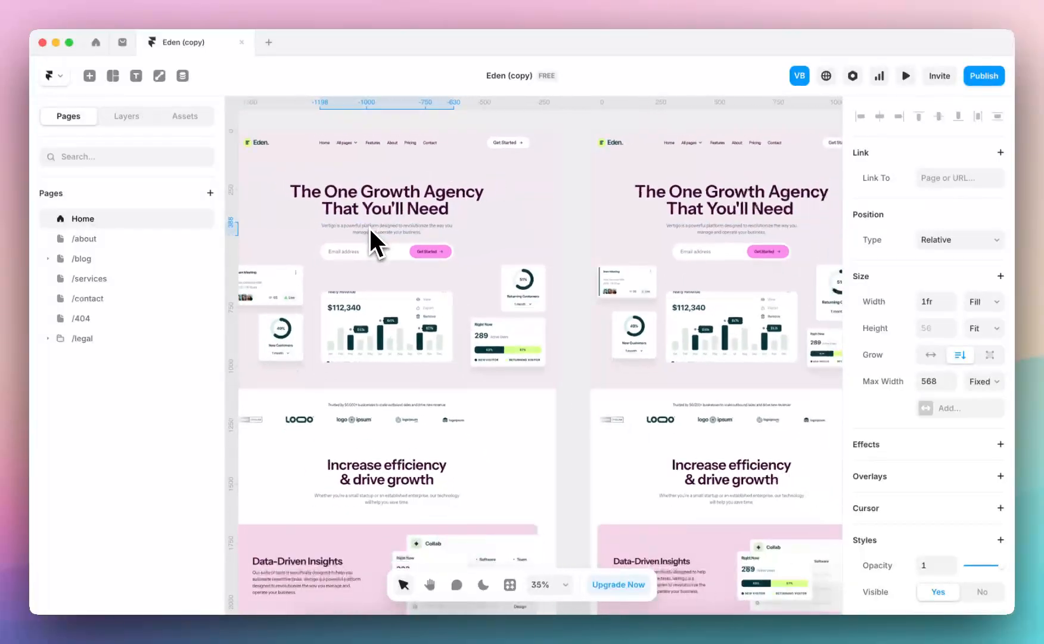
{"action": "scroll", "coordinate": [367, 245], "scroll_direction": "down", "scroll_amount": 4}
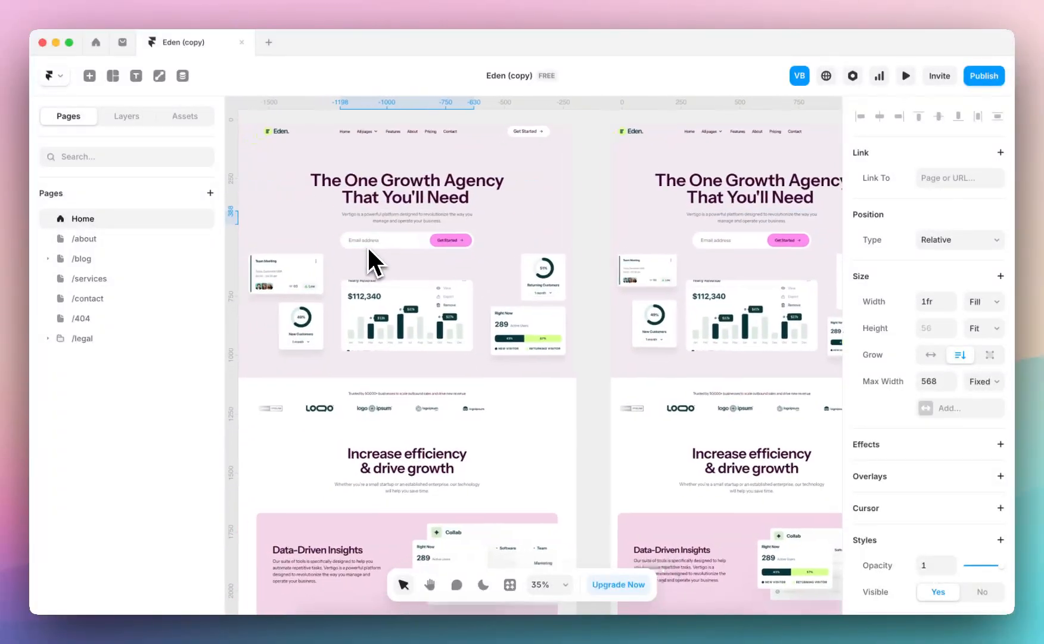
{"action": "scroll", "coordinate": [366, 246], "scroll_direction": "down", "scroll_amount": 1}
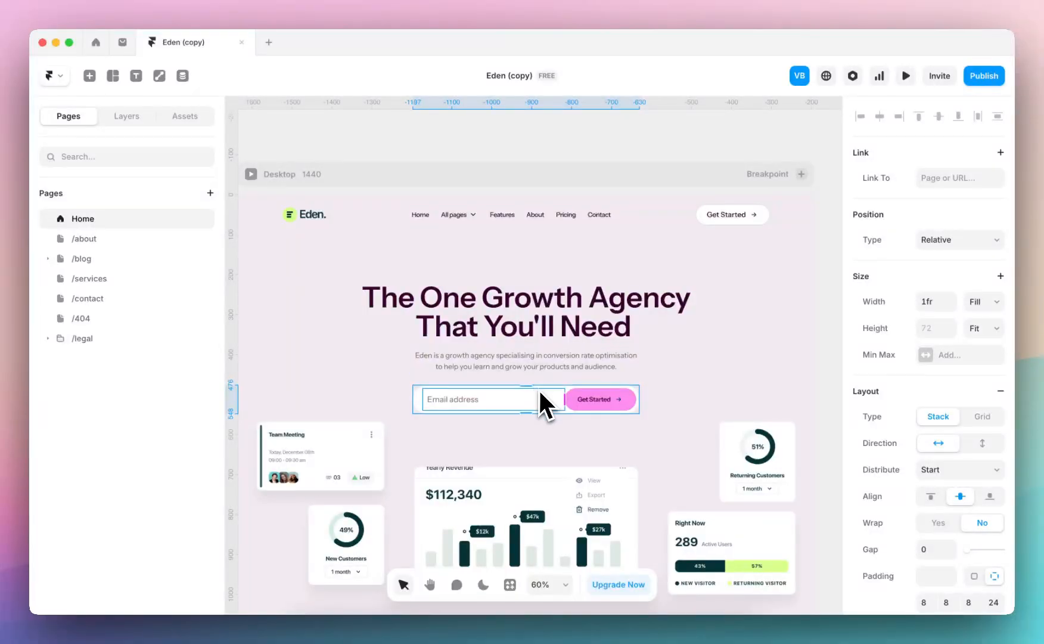
Examine the properties of the hero form's email input and its Get Started button, including the input settings and form states
{"action": "scroll", "coordinate": [538, 388], "scroll_direction": "up", "scroll_amount": 3}
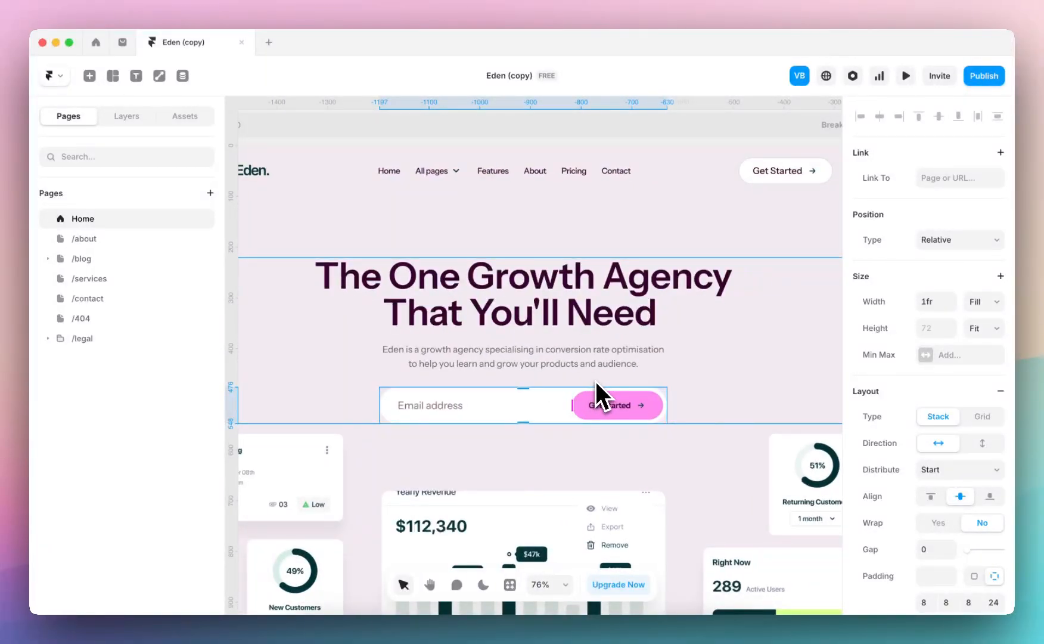
{"action": "scroll", "coordinate": [923, 343], "scroll_direction": "down", "scroll_amount": 7}
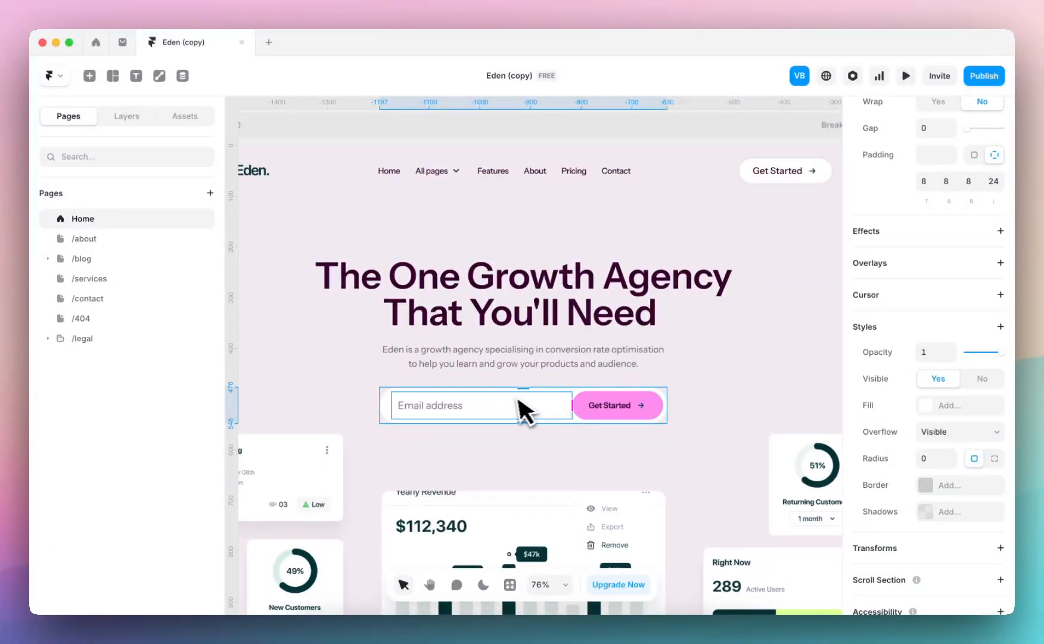
{"action": "left_click", "coordinate": [462, 408]}
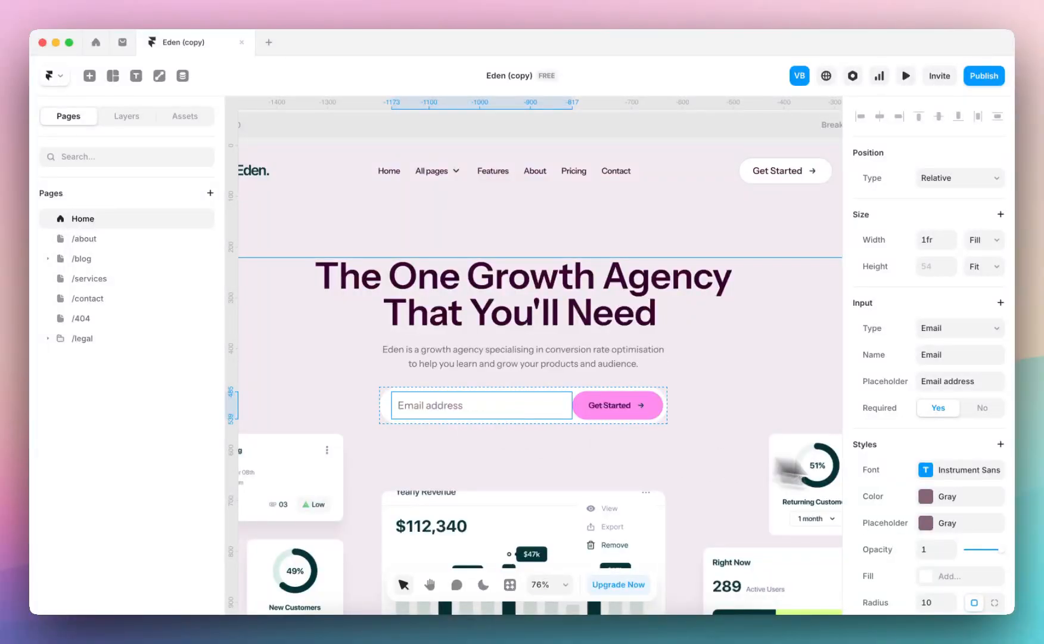
{"action": "scroll", "coordinate": [956, 474], "scroll_direction": "down", "scroll_amount": 4}
{"action": "scroll", "coordinate": [955, 470], "scroll_direction": "up", "scroll_amount": 3}
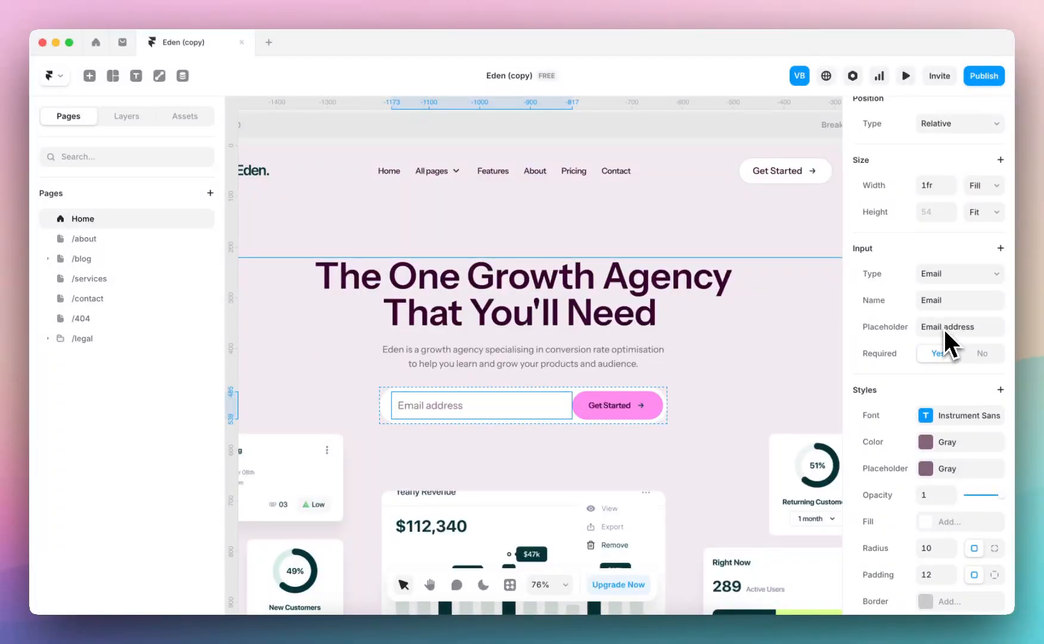
{"action": "left_click", "coordinate": [623, 410]}
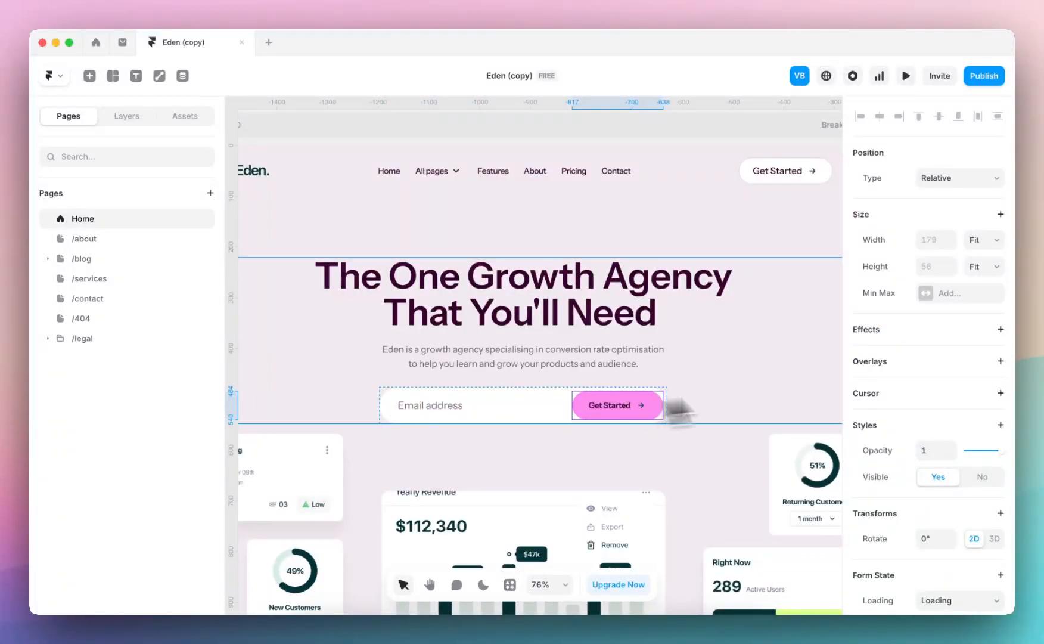
{"action": "scroll", "coordinate": [945, 426], "scroll_direction": "down", "scroll_amount": 4}
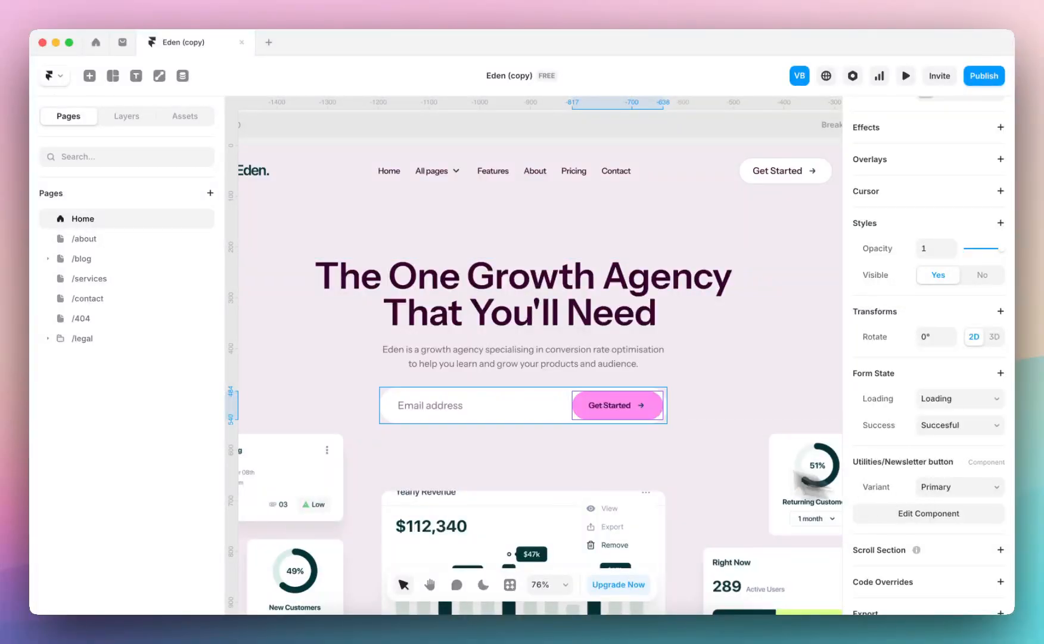
Select the hero's Form layer around the email field and examine its Send To, Redirect and Tracking settings
{"action": "left_click", "coordinate": [533, 396]}
{"action": "left_click", "coordinate": [536, 392]}
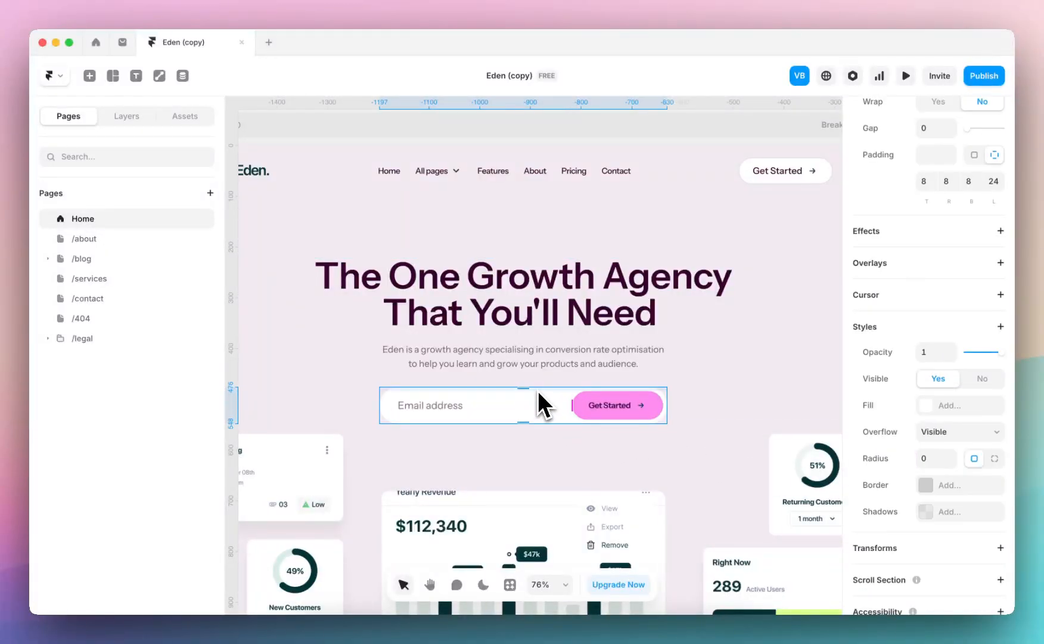
{"action": "scroll", "coordinate": [941, 375], "scroll_direction": "up", "scroll_amount": 8}
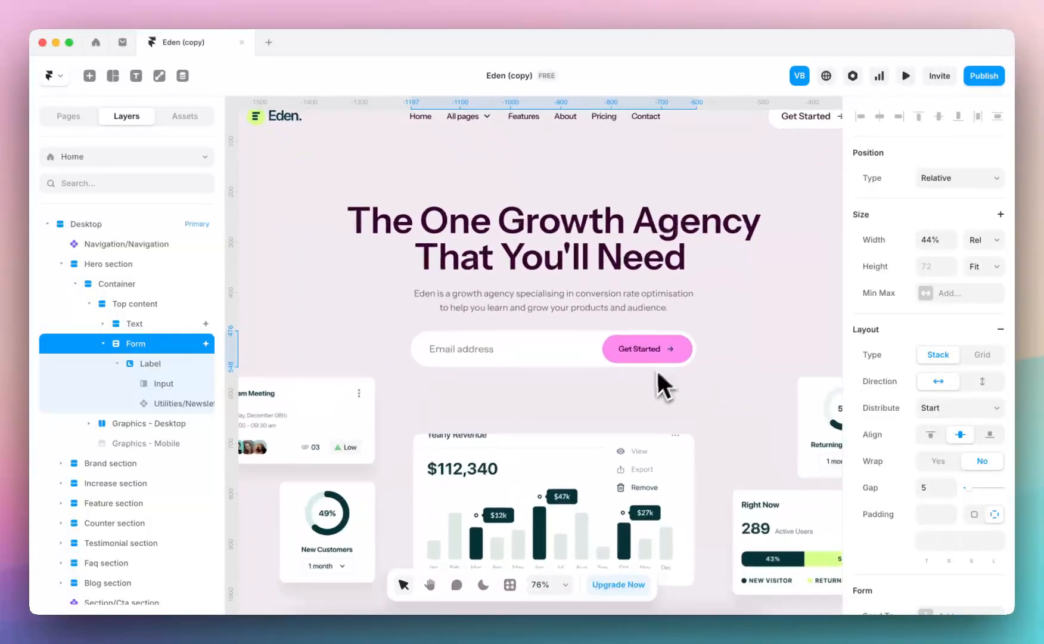
{"action": "scroll", "coordinate": [922, 412], "scroll_direction": "down", "scroll_amount": 7}
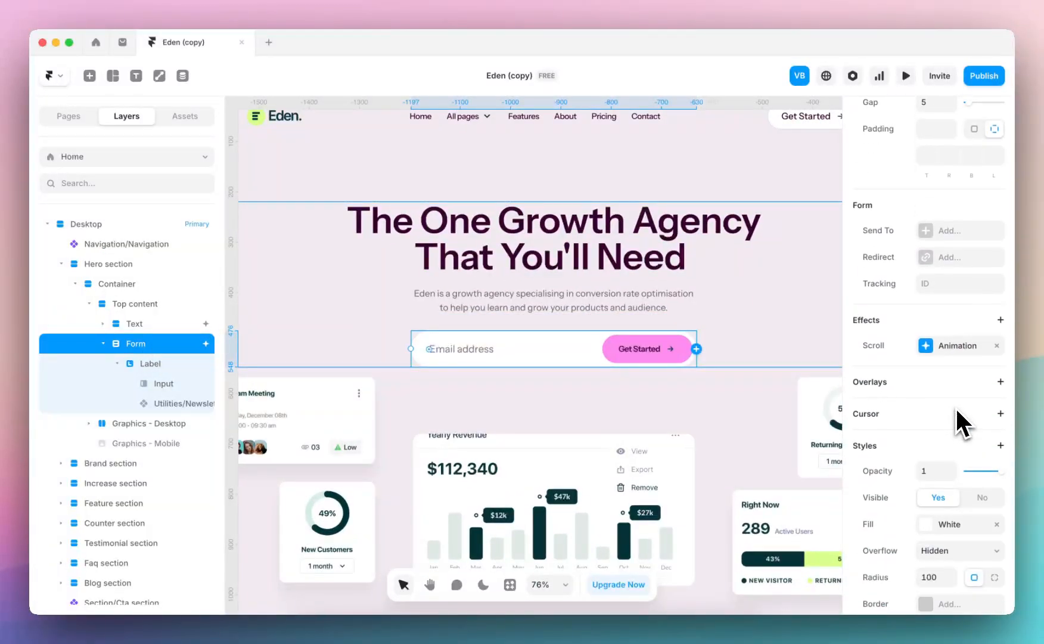
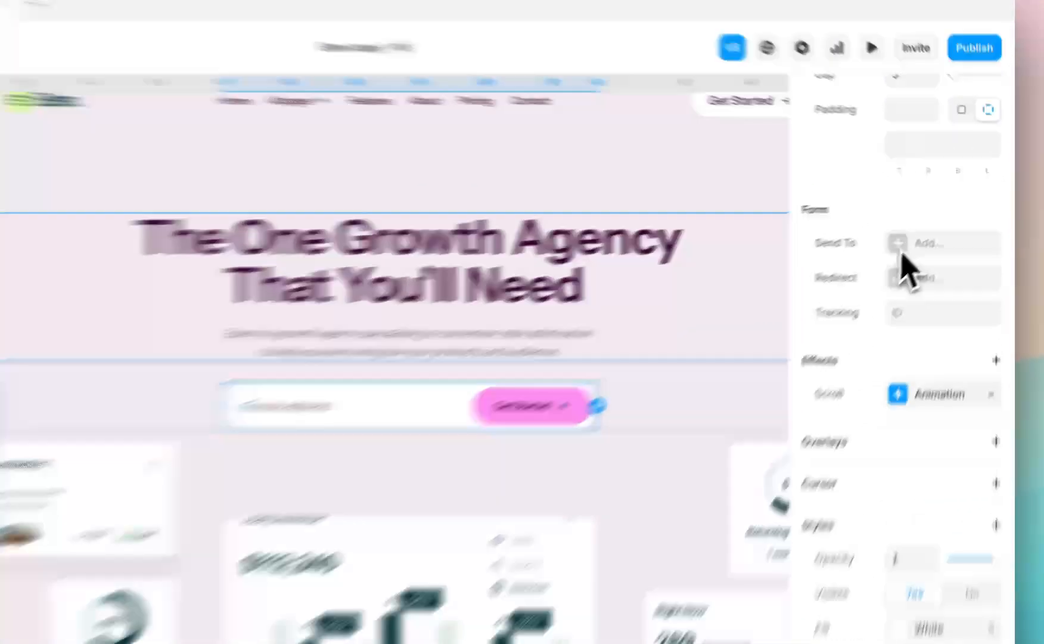
Look over the hero form's Send To destinations and try a redirect to / before clearing it
{"action": "left_click", "coordinate": [926, 225]}
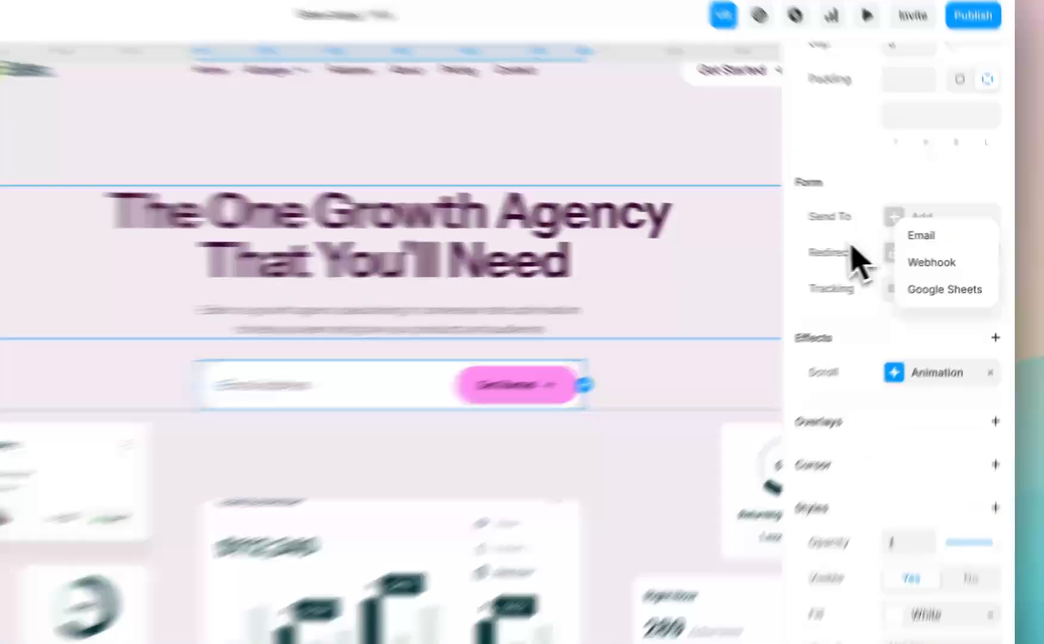
{"action": "left_click", "coordinate": [909, 251]}
{"action": "left_click", "coordinate": [951, 255]}
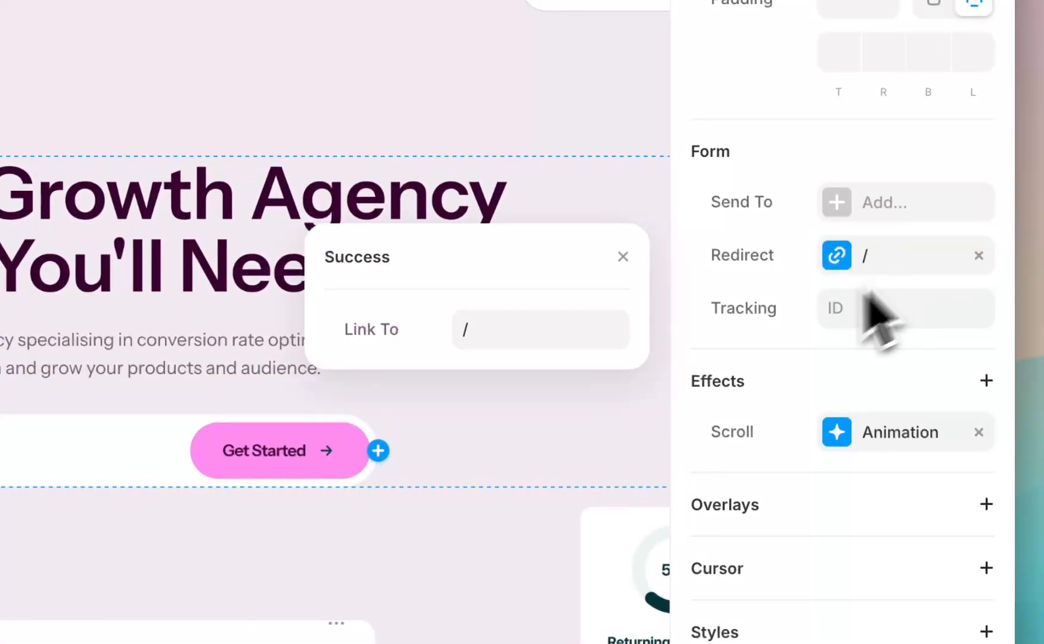
{"action": "left_click", "coordinate": [622, 256]}
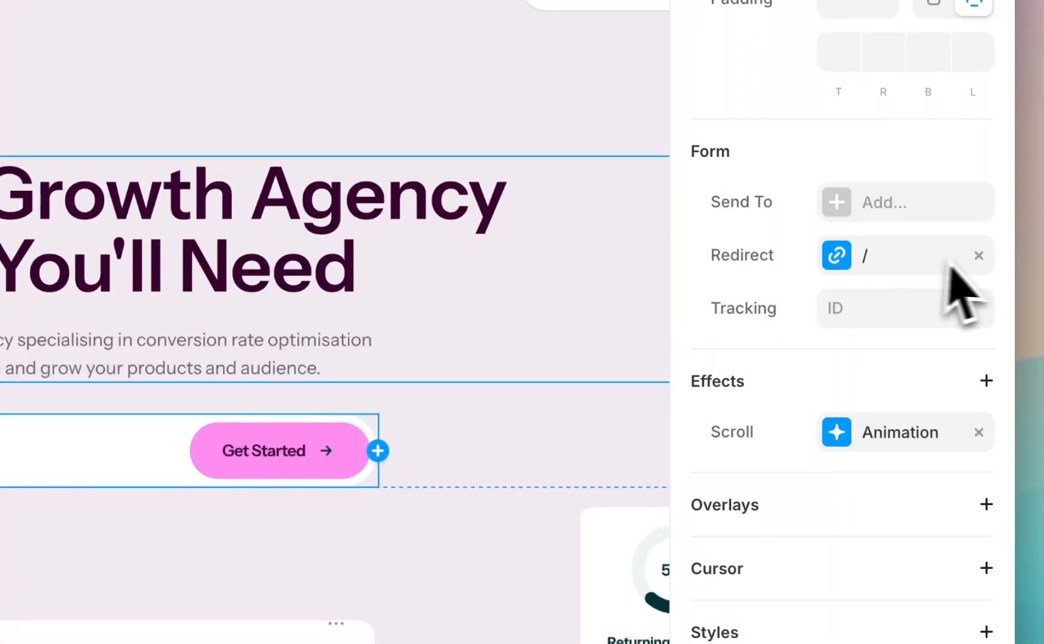
{"action": "left_click", "coordinate": [978, 256]}
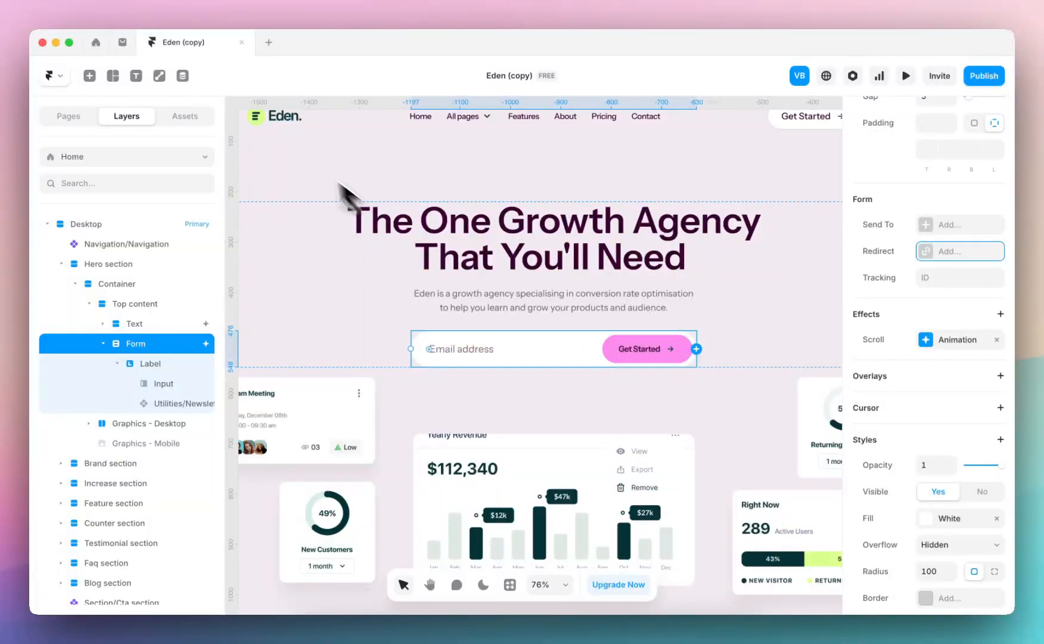
Search the insertable elements for "mail" and place a Mailchimp form between the hero paragraph and the existing form
{"action": "left_click", "coordinate": [89, 76]}
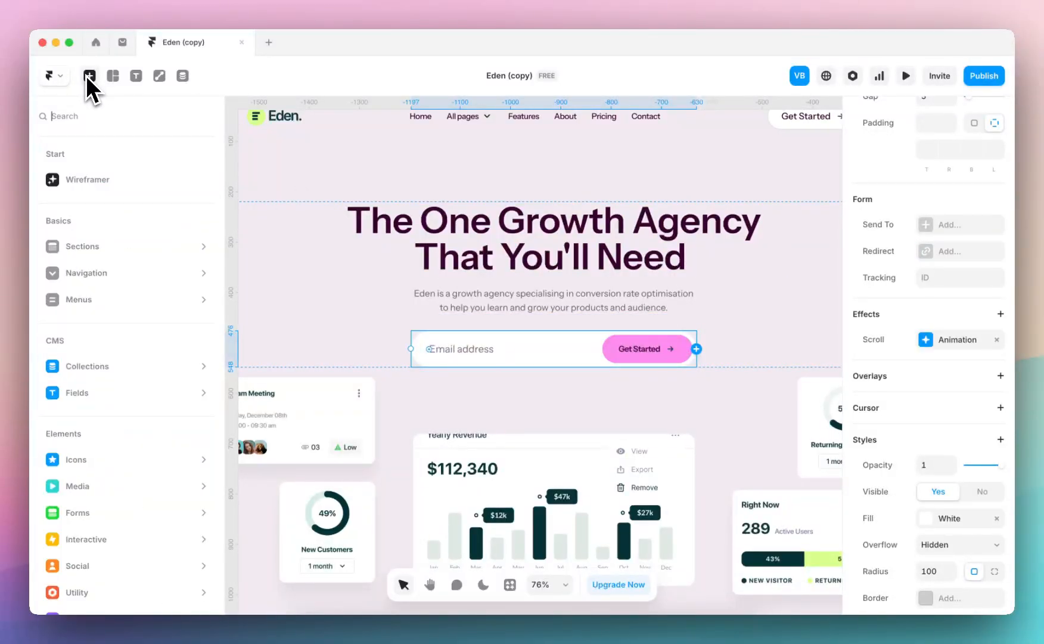
{"action": "scroll", "coordinate": [111, 452], "scroll_direction": "down", "scroll_amount": 1}
{"action": "mouse_move", "coordinate": [115, 506]}
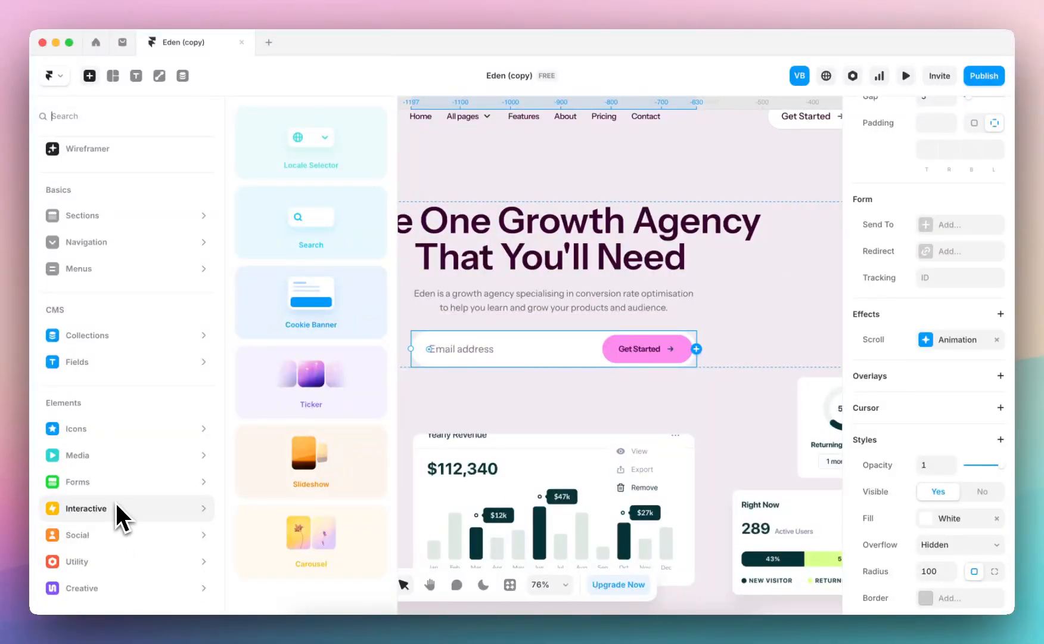
{"action": "mouse_move", "coordinate": [179, 536]}
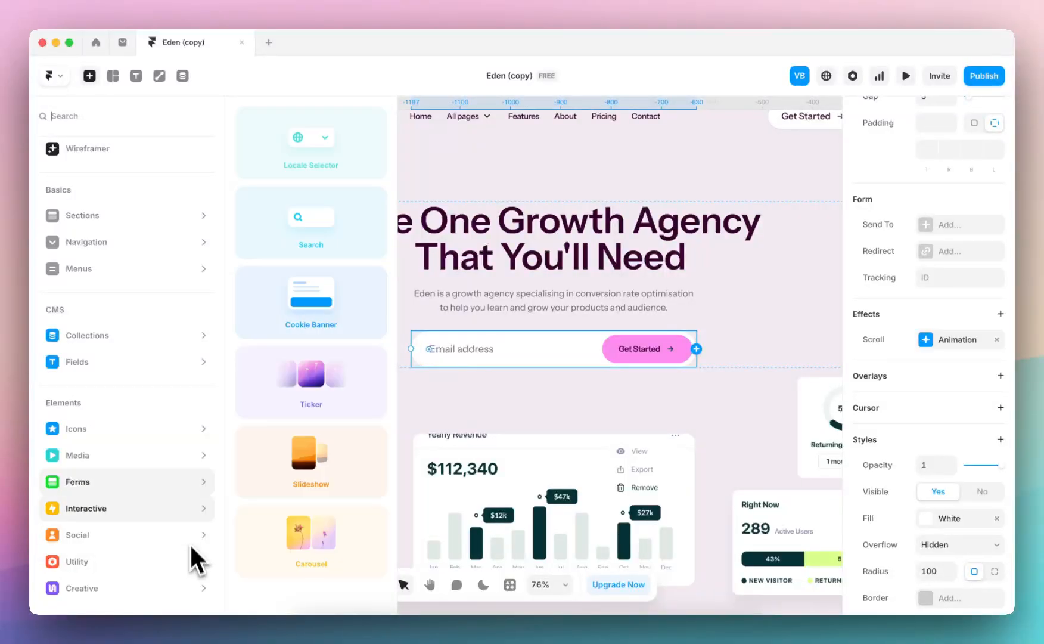
{"action": "left_click", "coordinate": [121, 118]}
{"action": "type", "text": "mail"}
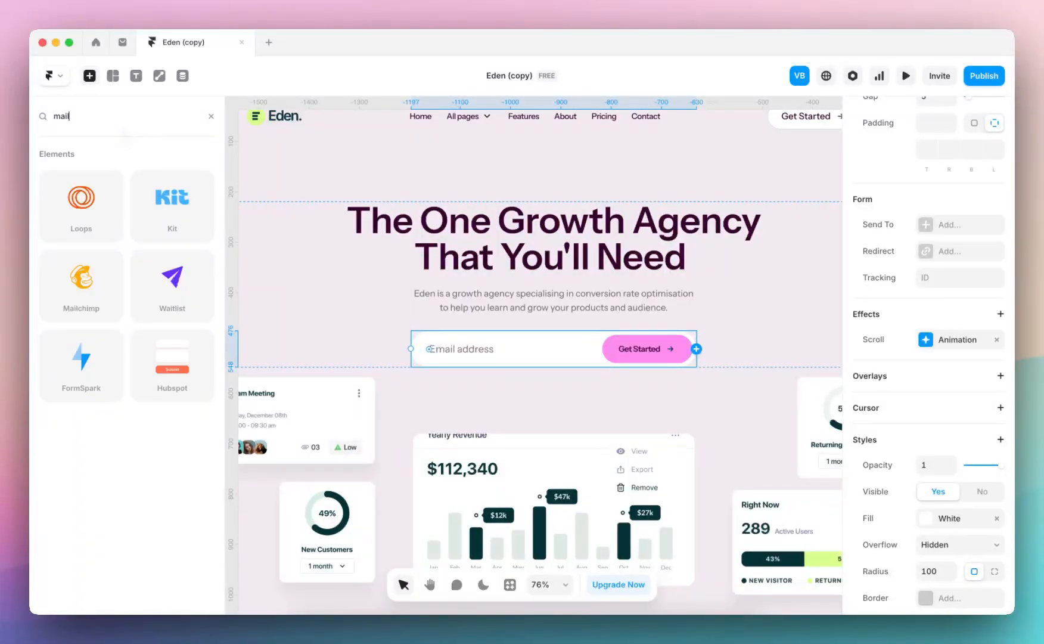
{"action": "left_click_drag", "start_coordinate": [75, 301], "coordinate": [516, 328]}
{"action": "scroll", "coordinate": [901, 442], "scroll_direction": "down", "scroll_amount": 5}
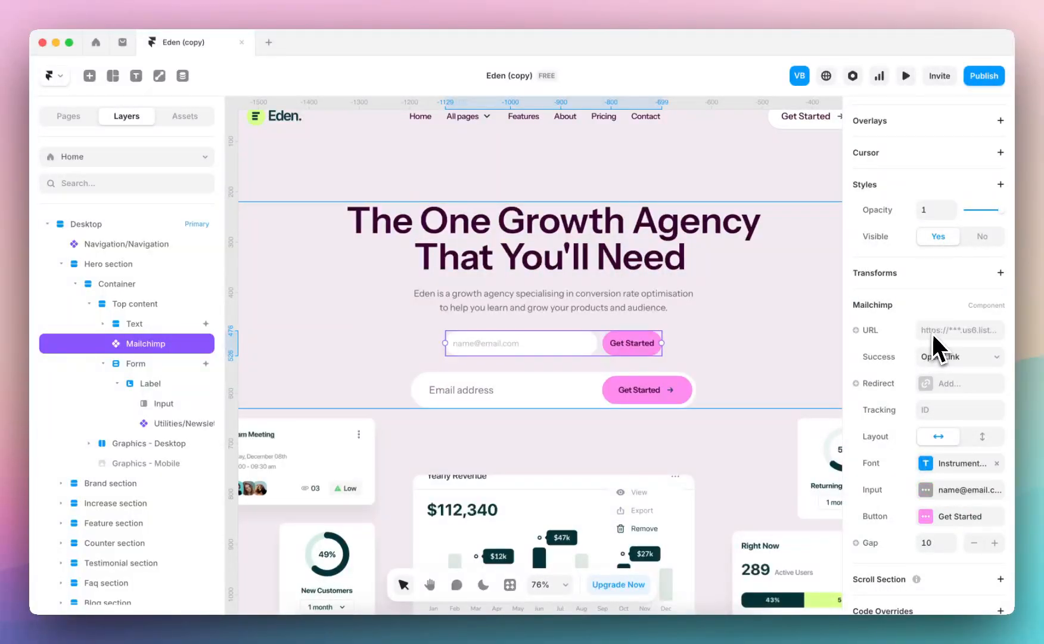
Try the Mailchimp form's Show Overlay success option and vertical layout, restoring Open Link and the horizontal layout
{"action": "left_click", "coordinate": [951, 329]}
{"action": "left_click", "coordinate": [948, 359]}
{"action": "left_click", "coordinate": [878, 358]}
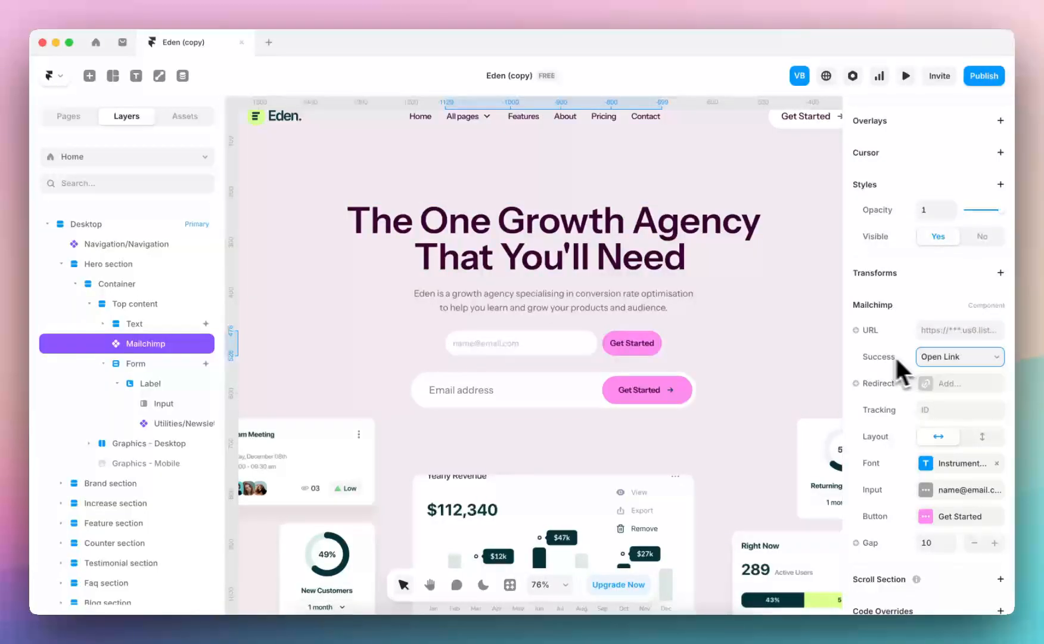
{"action": "left_click", "coordinate": [943, 358]}
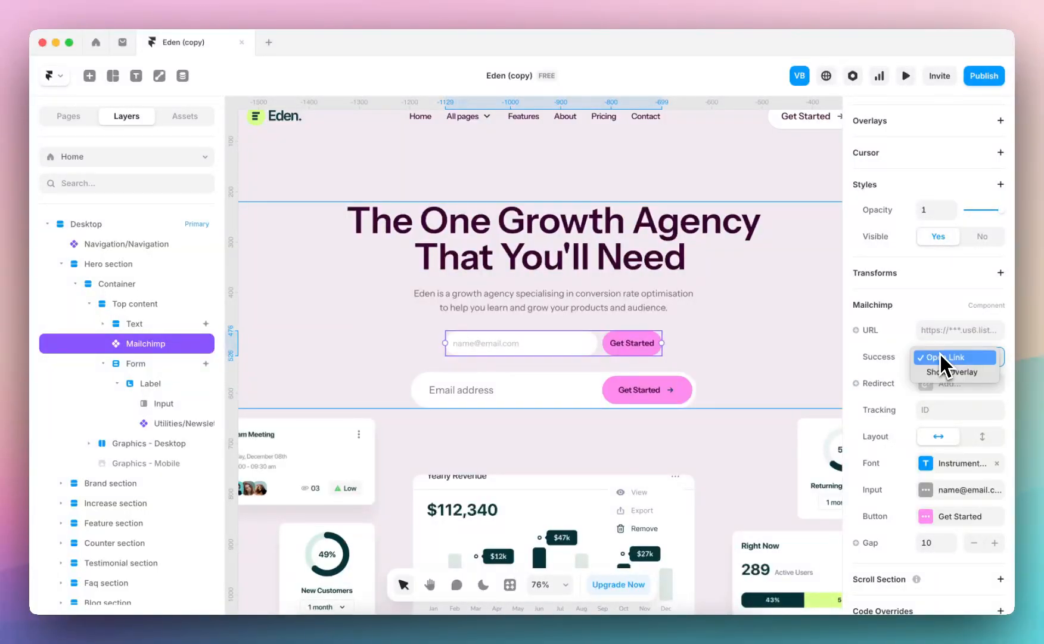
{"action": "left_click", "coordinate": [945, 371]}
{"action": "left_click", "coordinate": [951, 360]}
{"action": "left_click", "coordinate": [953, 343]}
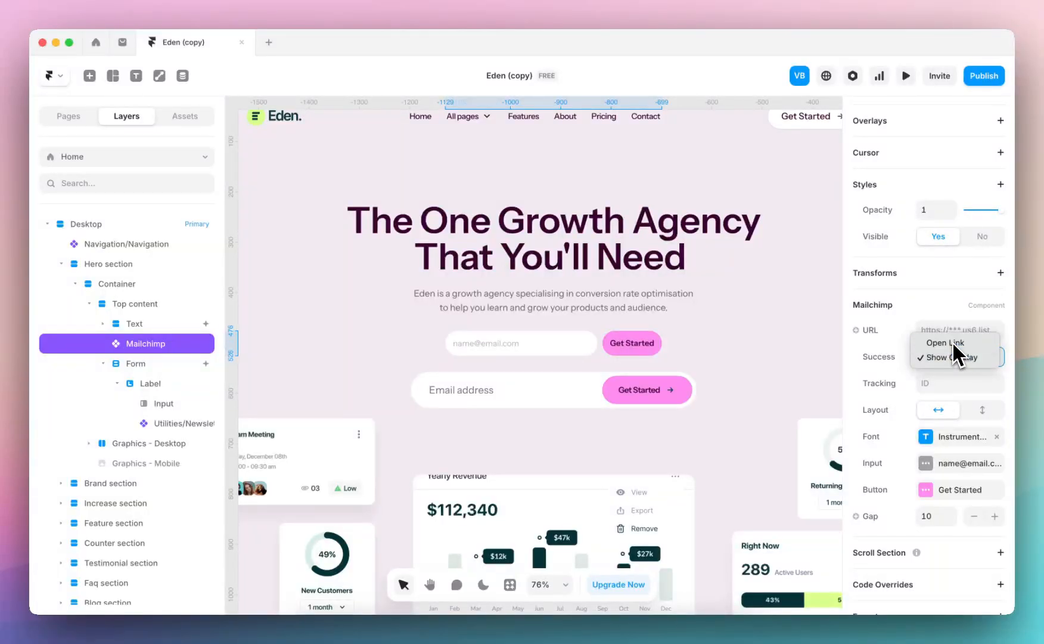
{"action": "left_click", "coordinate": [981, 436]}
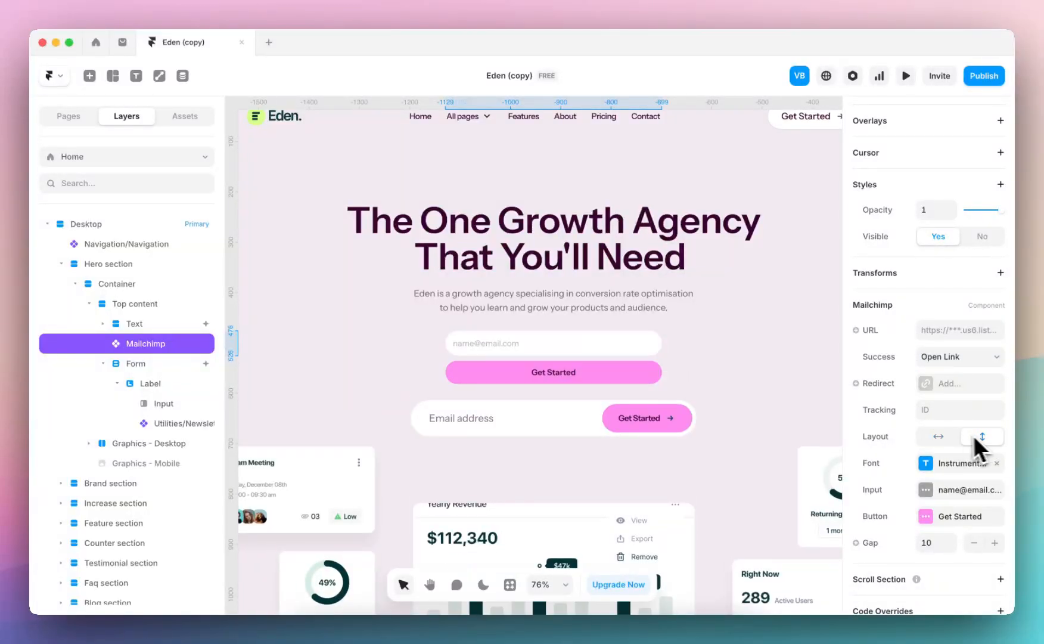
{"action": "left_click", "coordinate": [954, 438]}
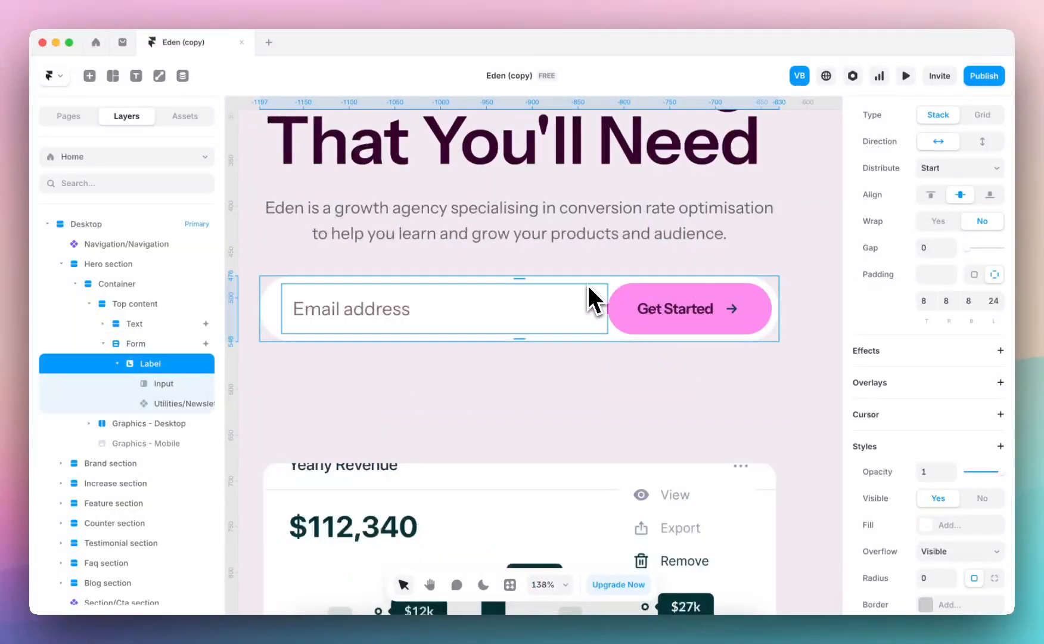
Select the hero's Form layer to review its settings and look through the Home page down to the footer
{"action": "left_click", "coordinate": [143, 344]}
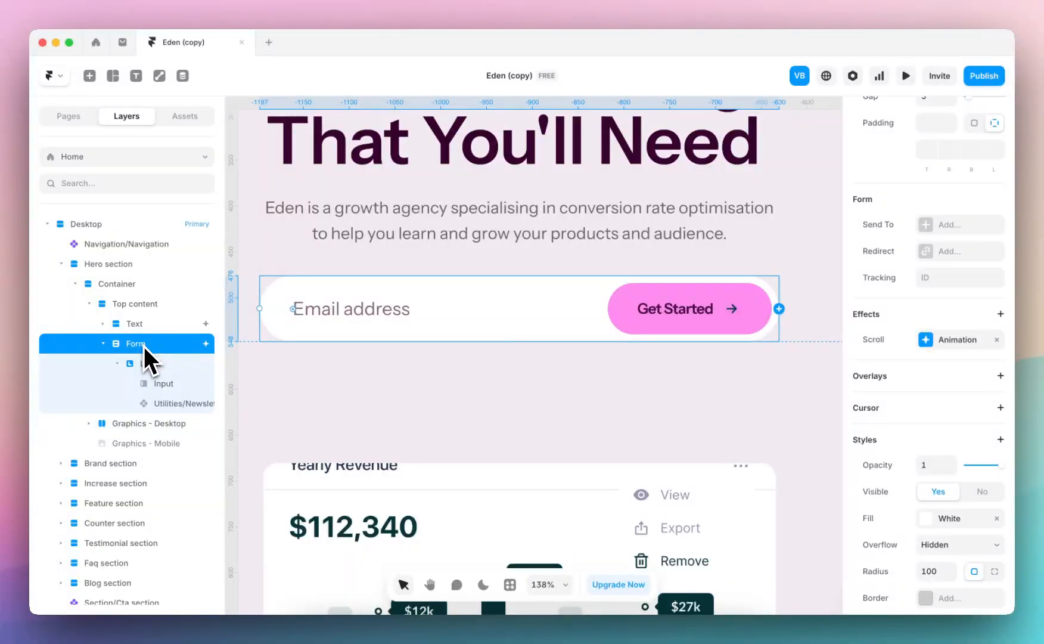
{"action": "scroll", "coordinate": [918, 486], "scroll_direction": "up", "scroll_amount": 2}
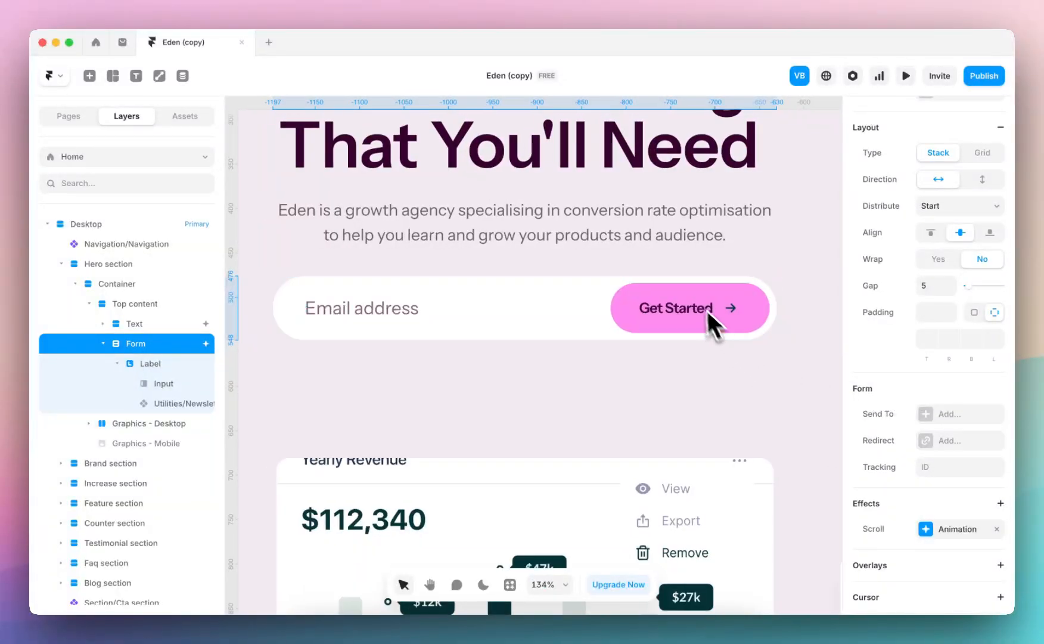
{"action": "scroll", "coordinate": [709, 316], "scroll_direction": "down", "scroll_amount": 10}
{"action": "scroll", "coordinate": [692, 292], "scroll_direction": "down", "scroll_amount": 15}
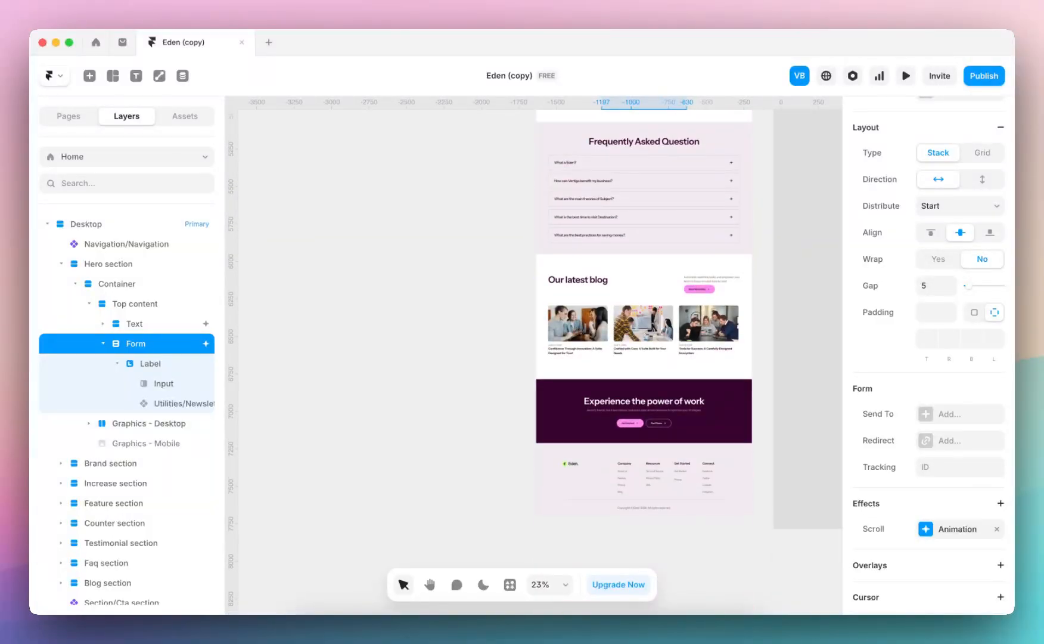
{"action": "scroll", "coordinate": [684, 329], "scroll_direction": "down", "scroll_amount": 2}
{"action": "scroll", "coordinate": [680, 382], "scroll_direction": "up", "scroll_amount": 5}
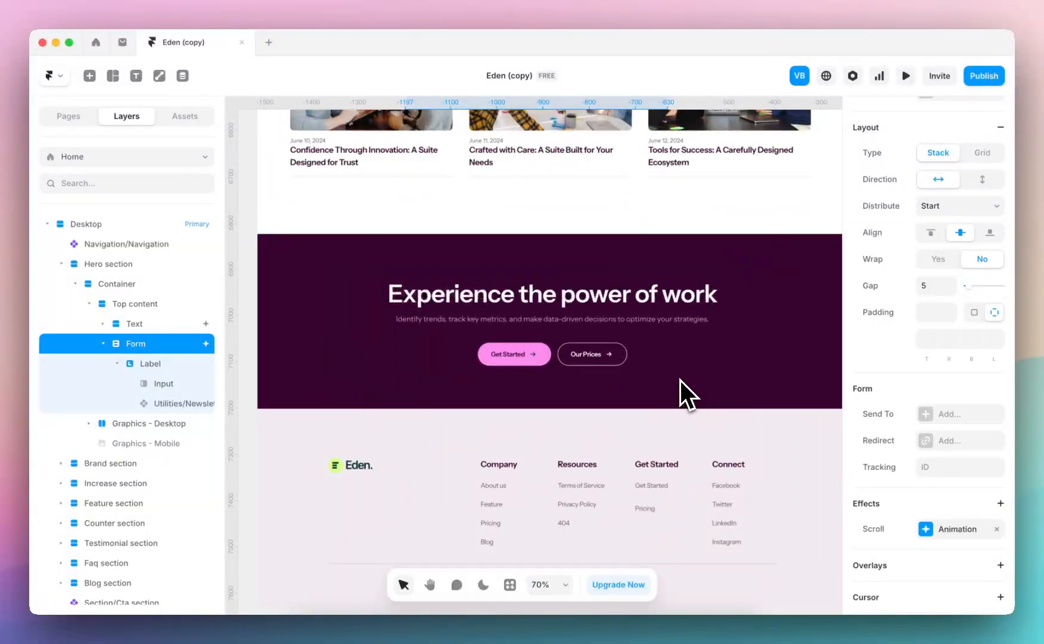
Open the /contact page and examine the Get in touch form's settings and Send To options
{"action": "left_click", "coordinate": [178, 156]}
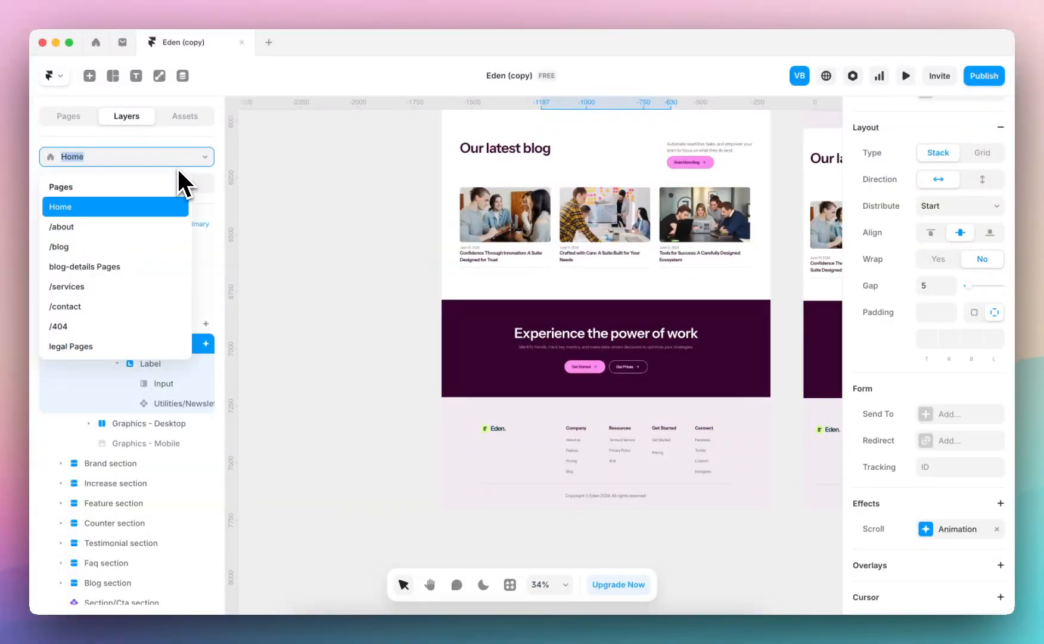
{"action": "left_click", "coordinate": [106, 306]}
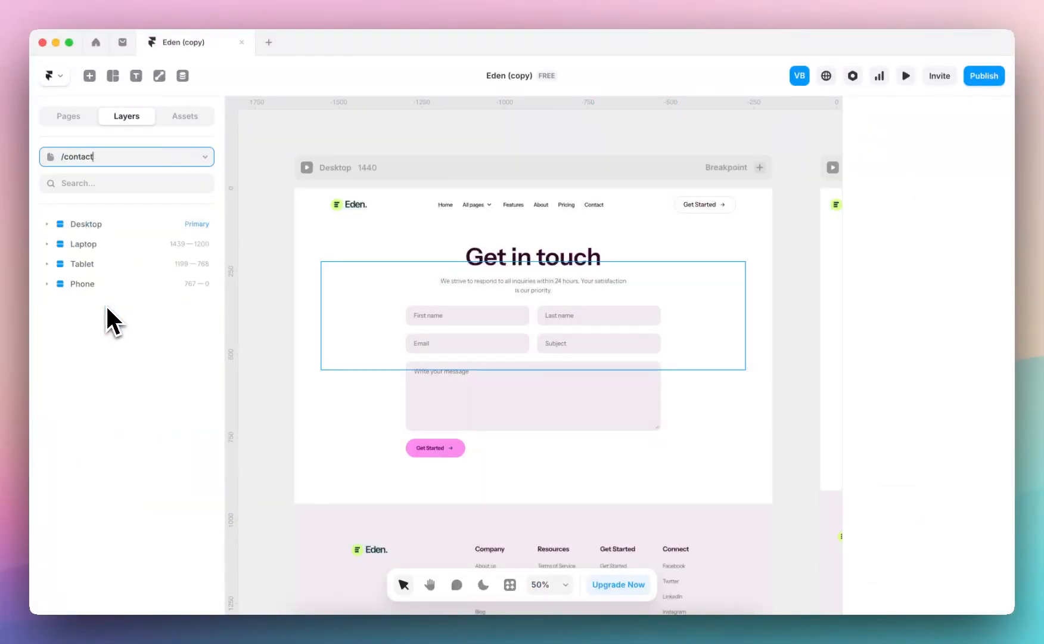
{"action": "left_click", "coordinate": [538, 356]}
{"action": "scroll", "coordinate": [970, 436], "scroll_direction": "down", "scroll_amount": 5}
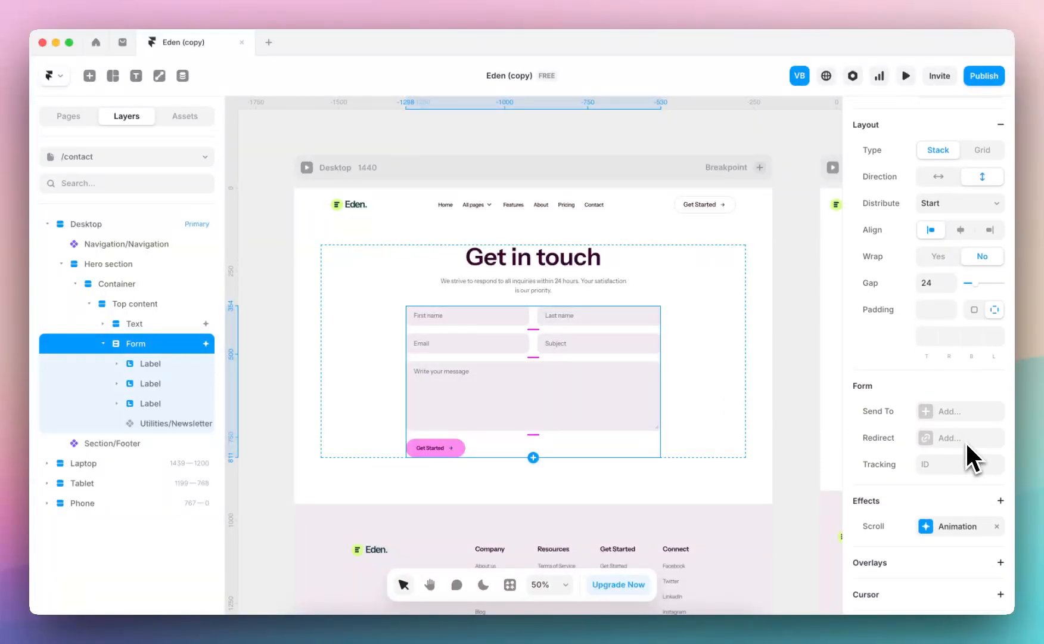
{"action": "left_click", "coordinate": [927, 386]}
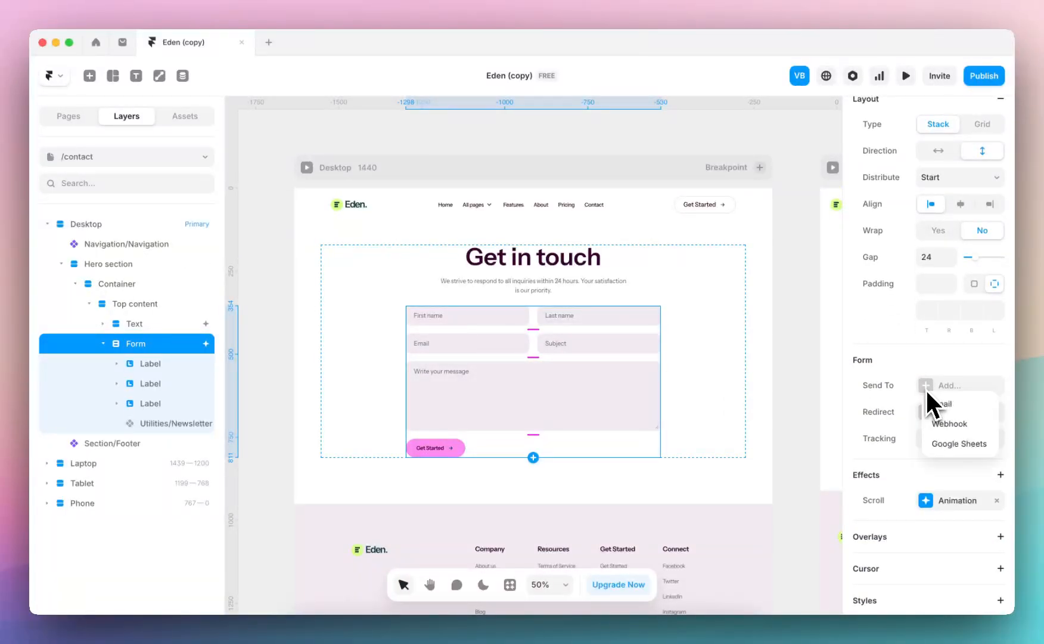
{"action": "left_click", "coordinate": [882, 371]}
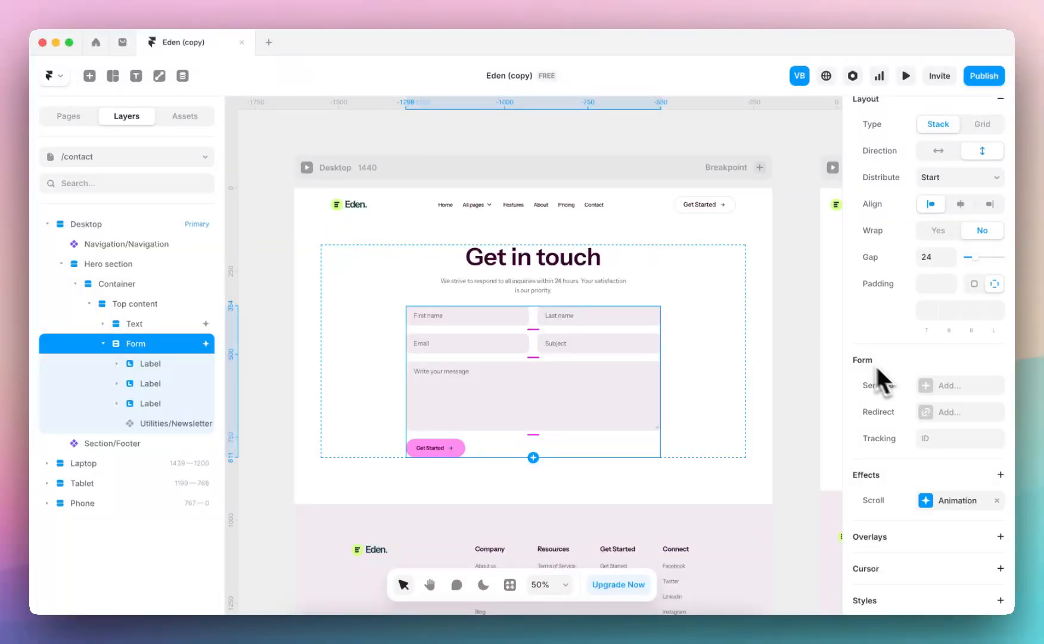
Return to the Home page and examine the Desktop hero's graphics group and its individual cards
{"action": "left_click", "coordinate": [150, 155]}
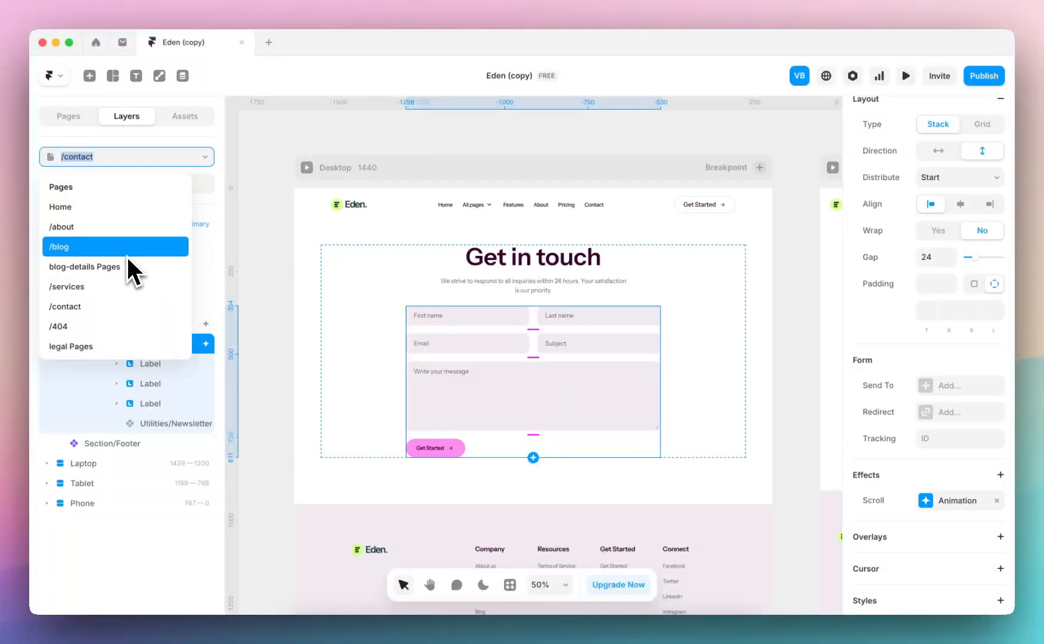
{"action": "left_click", "coordinate": [135, 208]}
{"action": "left_click", "coordinate": [397, 315]}
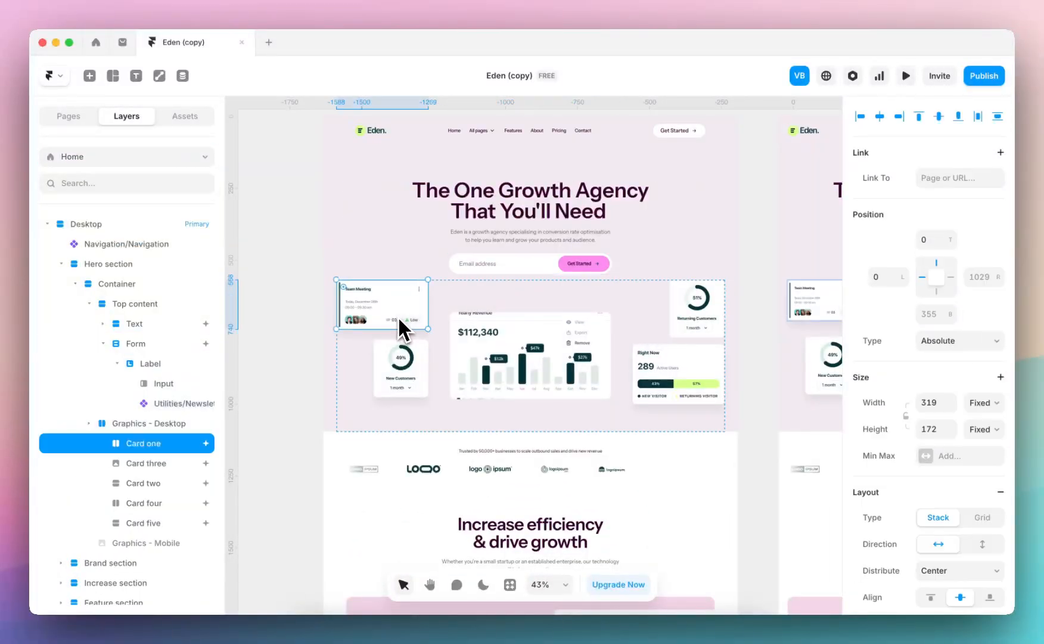
{"action": "left_click", "coordinate": [307, 340]}
{"action": "left_click", "coordinate": [478, 290]}
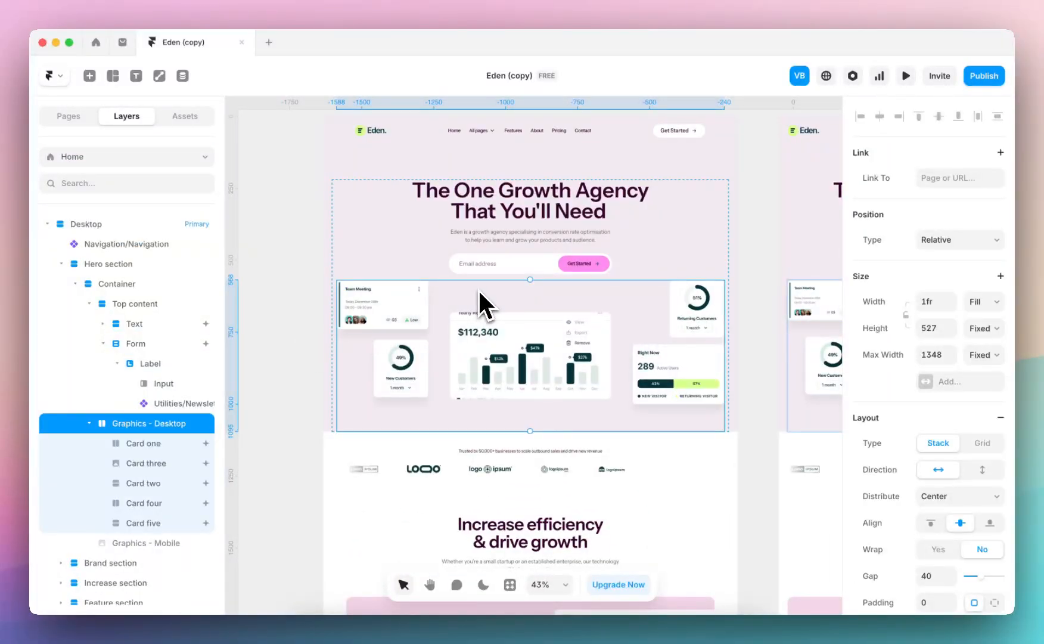
{"action": "scroll", "coordinate": [470, 340], "scroll_direction": "up", "scroll_amount": 3}
{"action": "scroll", "coordinate": [475, 328], "scroll_direction": "down", "scroll_amount": 5}
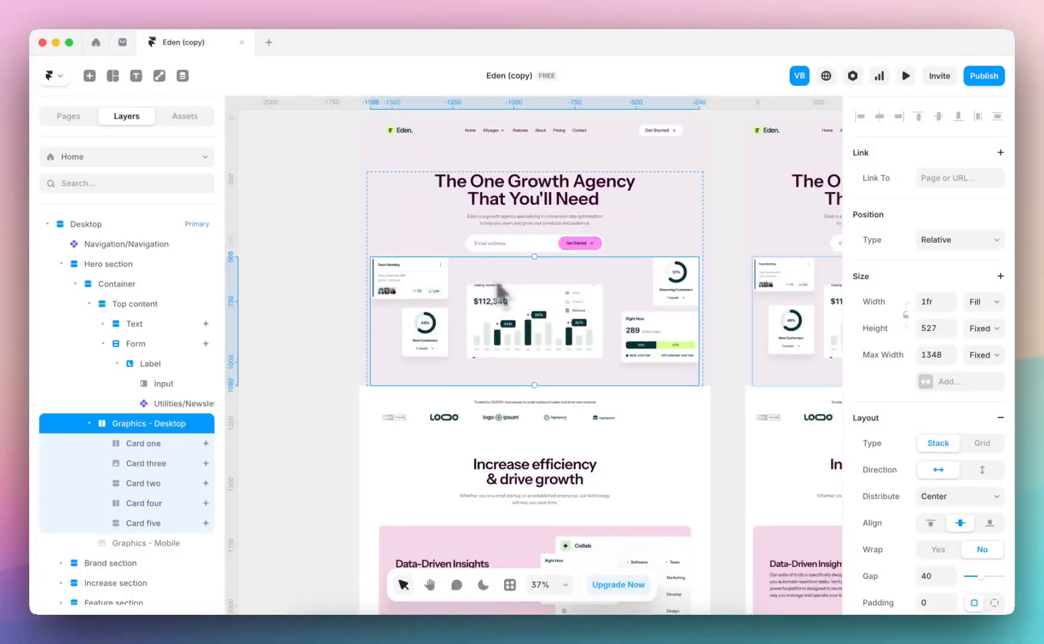
{"action": "left_click", "coordinate": [139, 451]}
{"action": "left_click", "coordinate": [141, 467]}
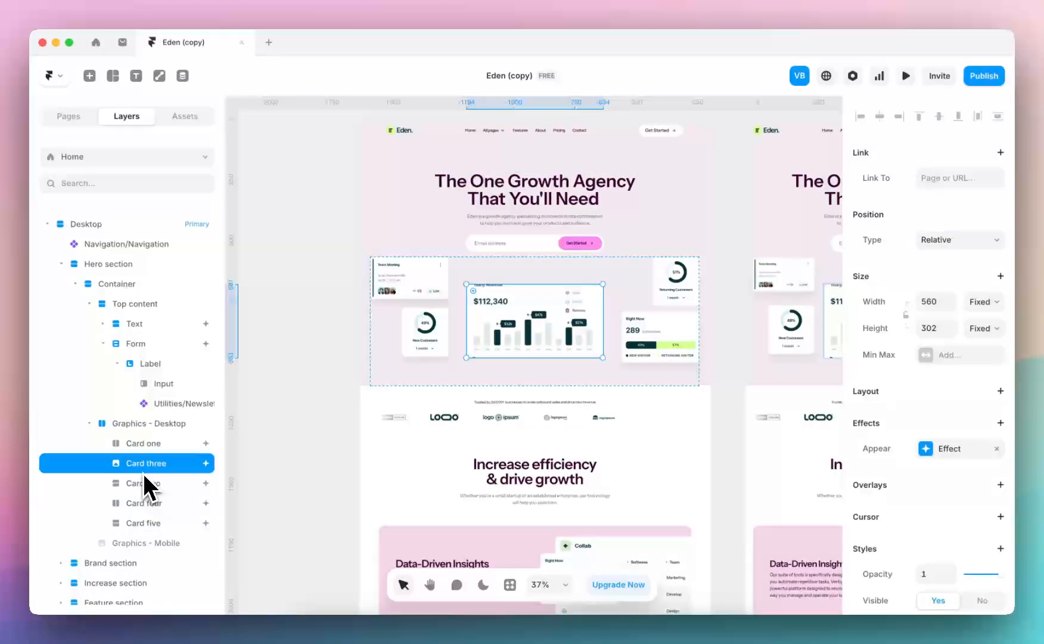
Convert the Desktop hero's Graphics - Desktop layer into a component under the same name
{"action": "left_click", "coordinate": [153, 426]}
{"action": "right_click", "coordinate": [505, 277]}
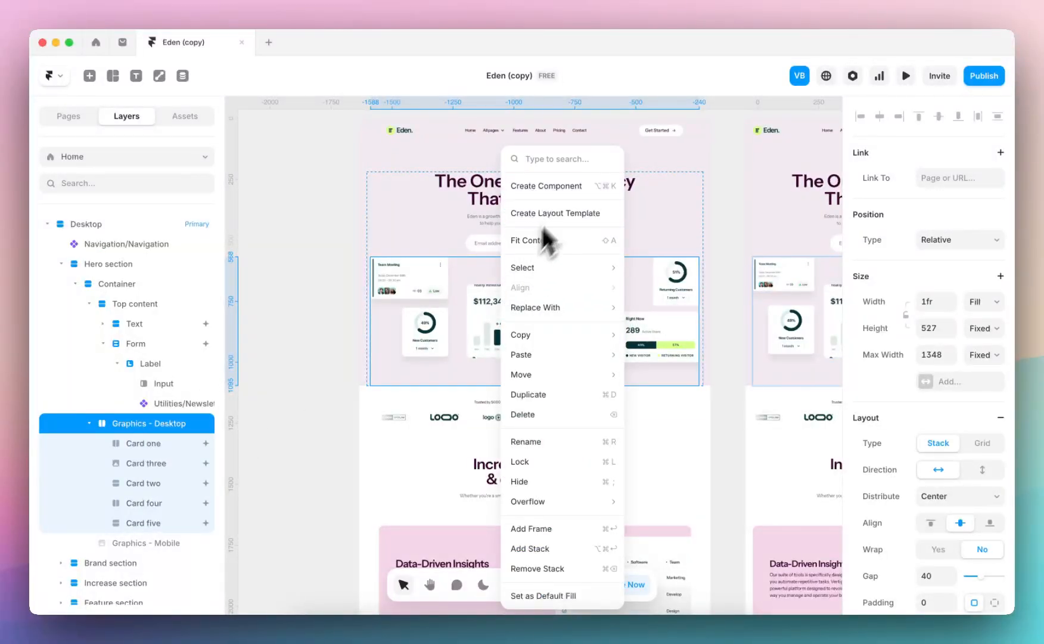
{"action": "left_click", "coordinate": [557, 183]}
{"action": "left_click", "coordinate": [571, 382]}
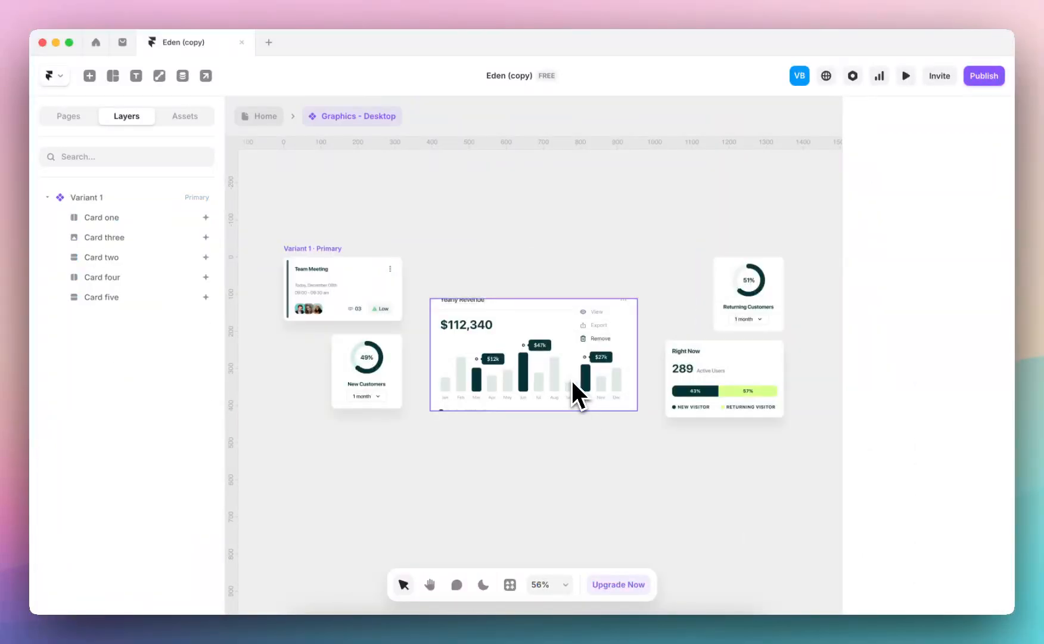
{"action": "scroll", "coordinate": [405, 250], "scroll_direction": "down", "scroll_amount": 5}
Go back to the Home page and delete the Graphics - Desktop component from the hero
{"action": "left_click", "coordinate": [280, 119]}
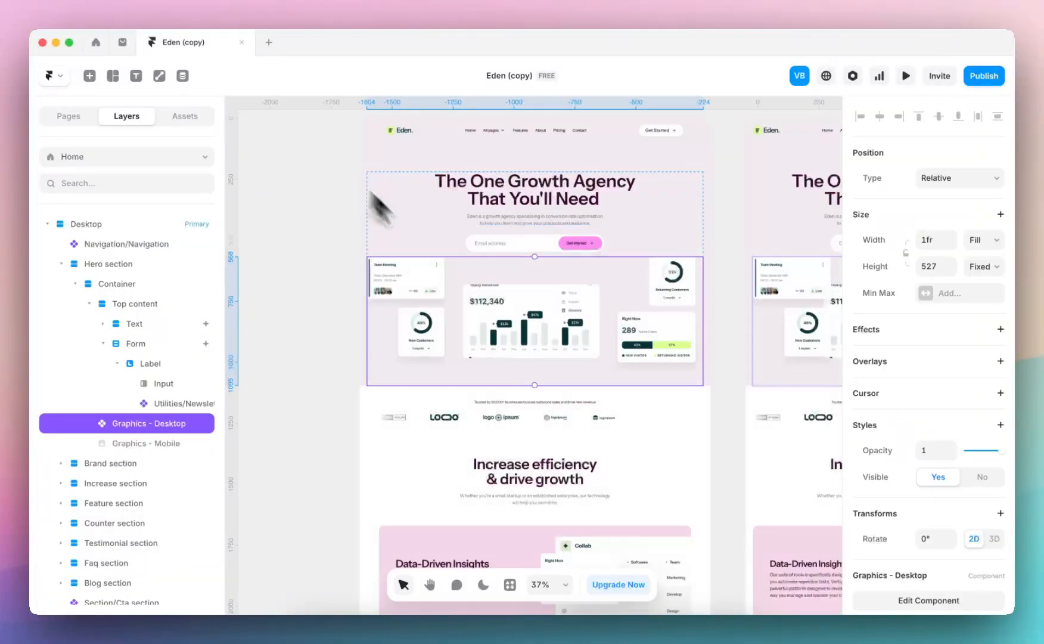
{"action": "key", "text": "Delete"}
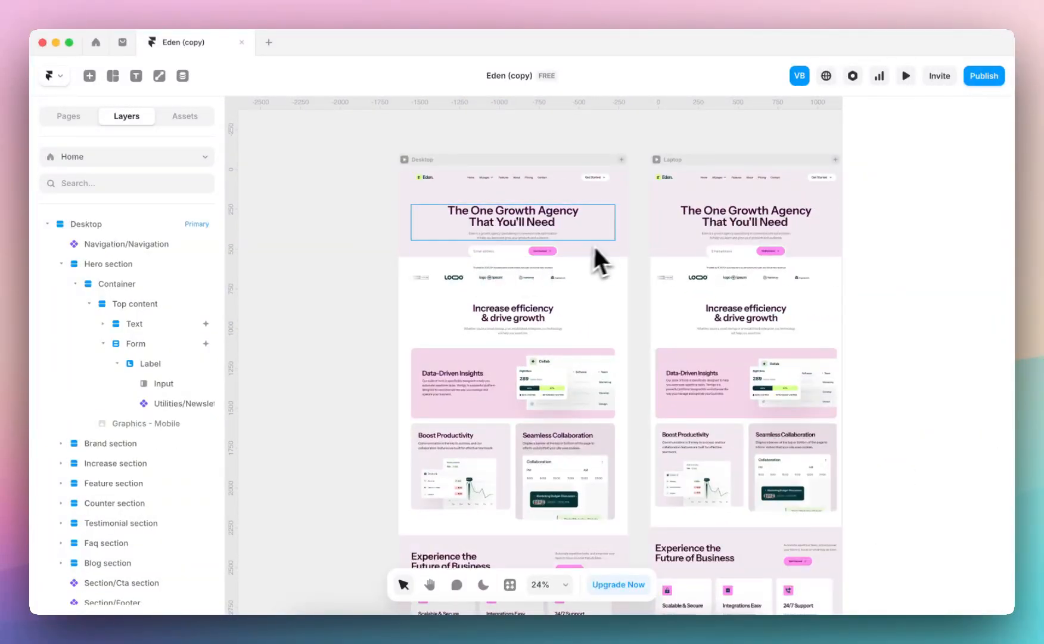
{"action": "scroll", "coordinate": [619, 241], "scroll_direction": "up", "scroll_amount": 10}
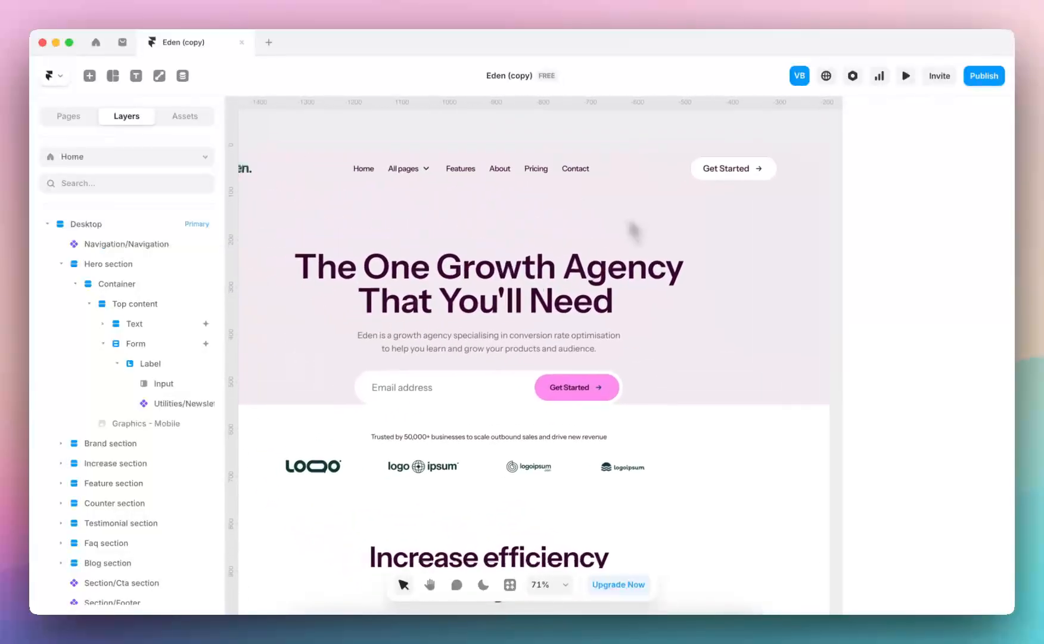
Set the bottom padding of the Desktop hero section's Container to 72, leaving the other sides at 0
{"action": "left_click", "coordinate": [297, 351]}
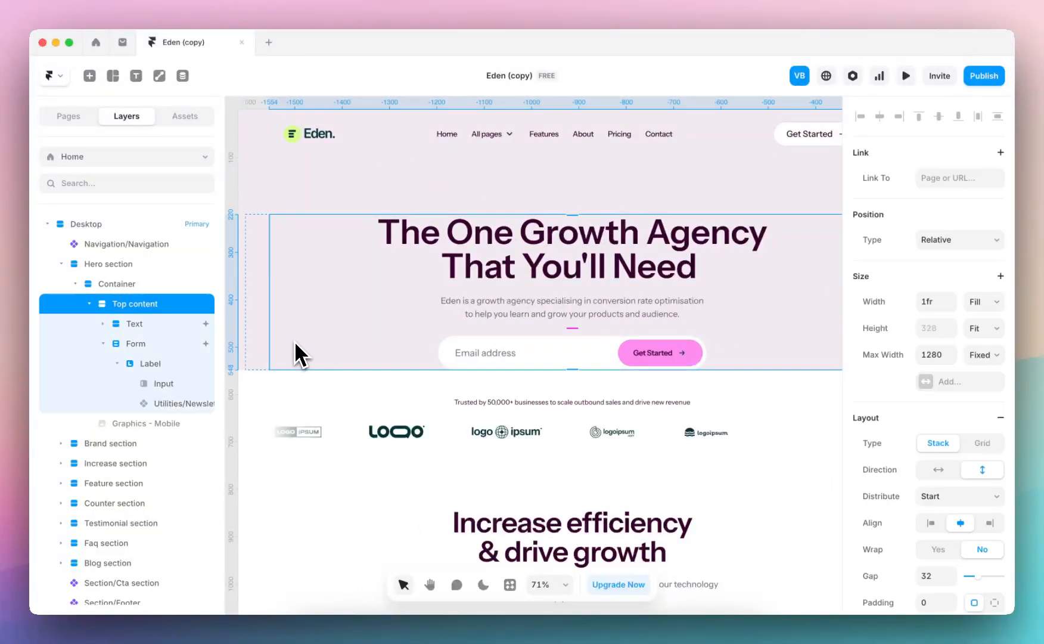
{"action": "left_click", "coordinate": [142, 285]}
{"action": "scroll", "coordinate": [343, 239], "scroll_direction": "down", "scroll_amount": 5}
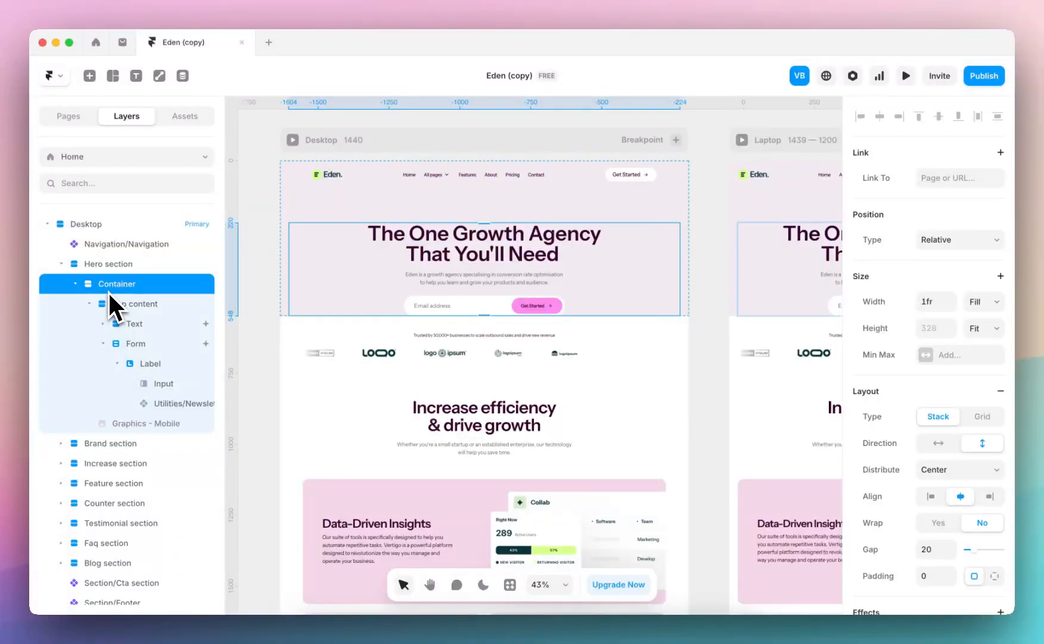
{"action": "scroll", "coordinate": [952, 451], "scroll_direction": "down", "scroll_amount": 3}
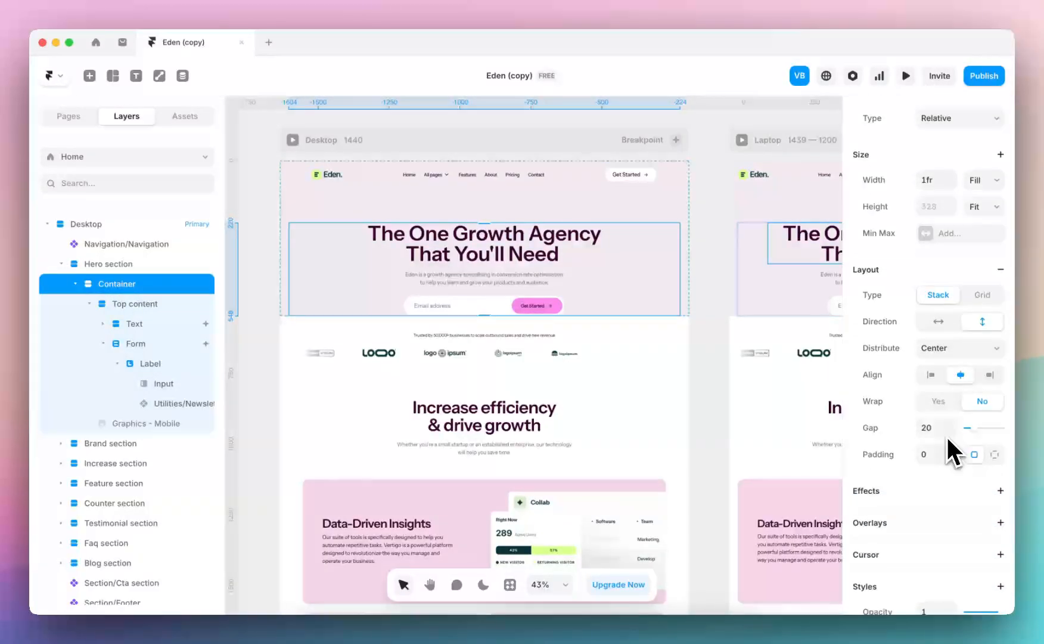
{"action": "left_click", "coordinate": [995, 455]}
{"action": "left_click", "coordinate": [968, 481]}
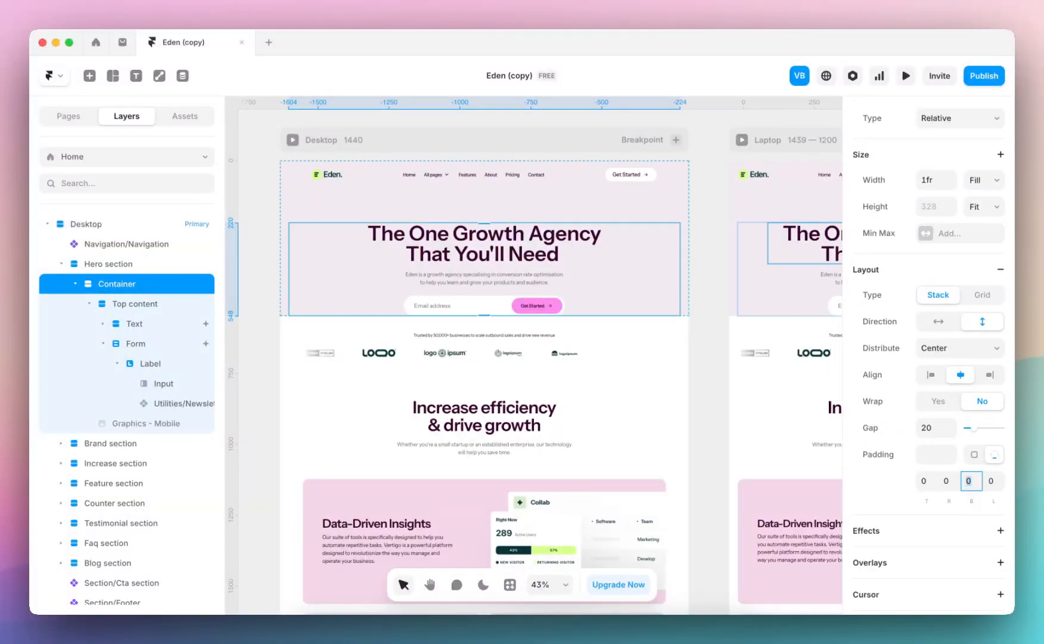
{"action": "key", "text": "Return"}
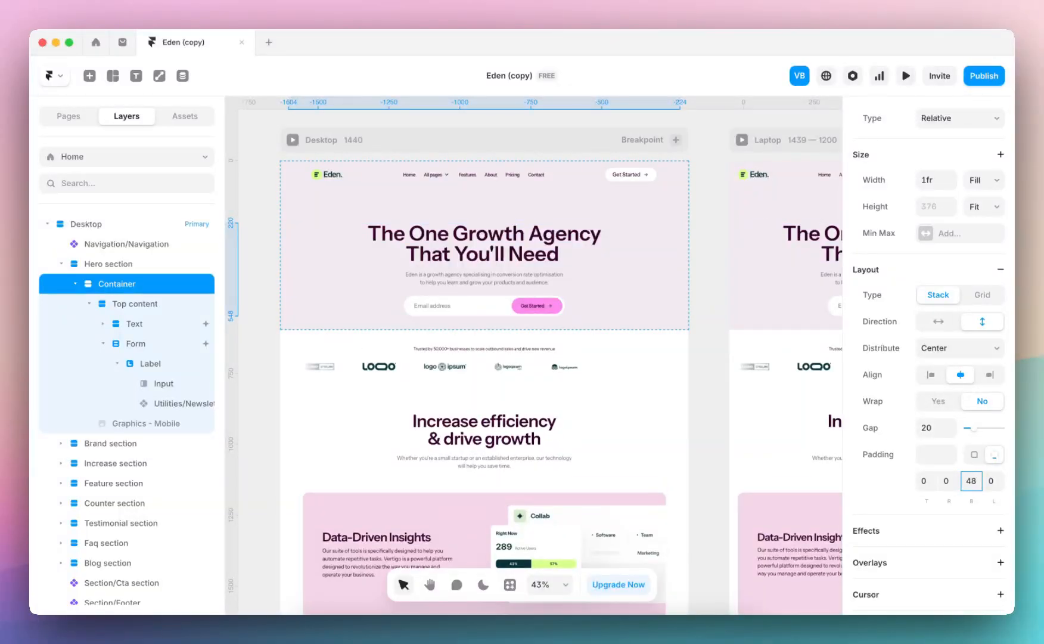
{"action": "type", "text": "56"}
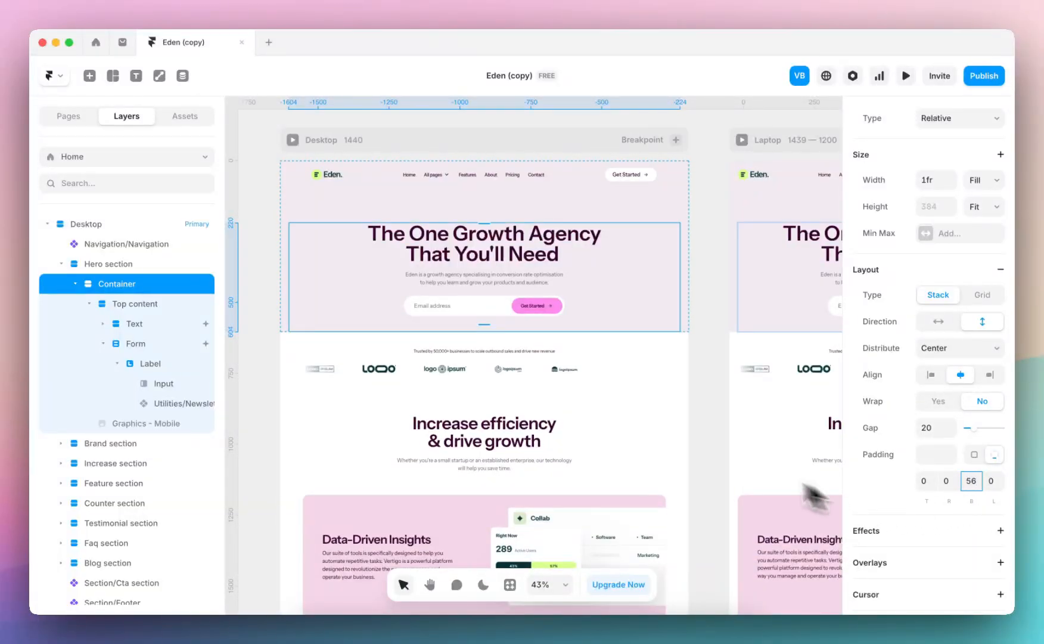
{"action": "type", "text": "2"}
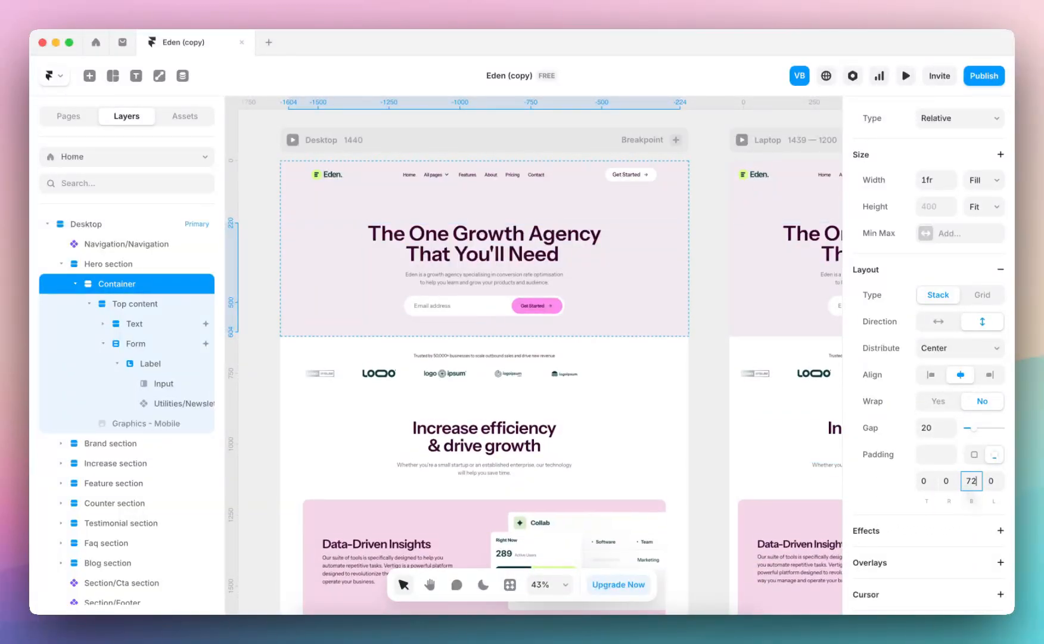
{"action": "left_click", "coordinate": [707, 289]}
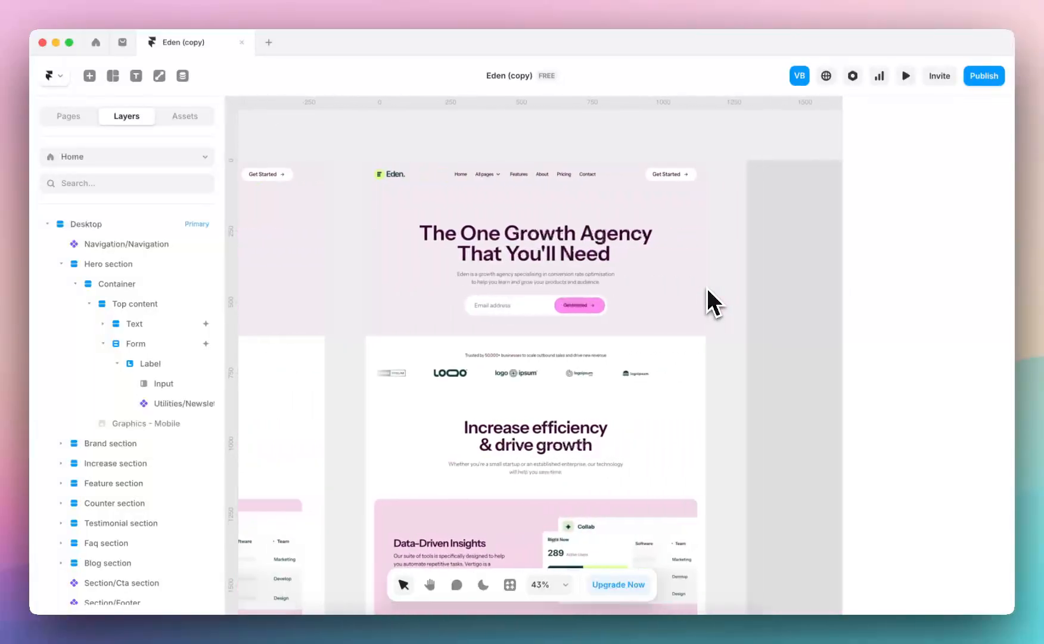
Delete the Graphics - Mobile image from the Phone breakpoint's hero section
{"action": "scroll", "coordinate": [707, 287], "scroll_direction": "right", "scroll_amount": 10}
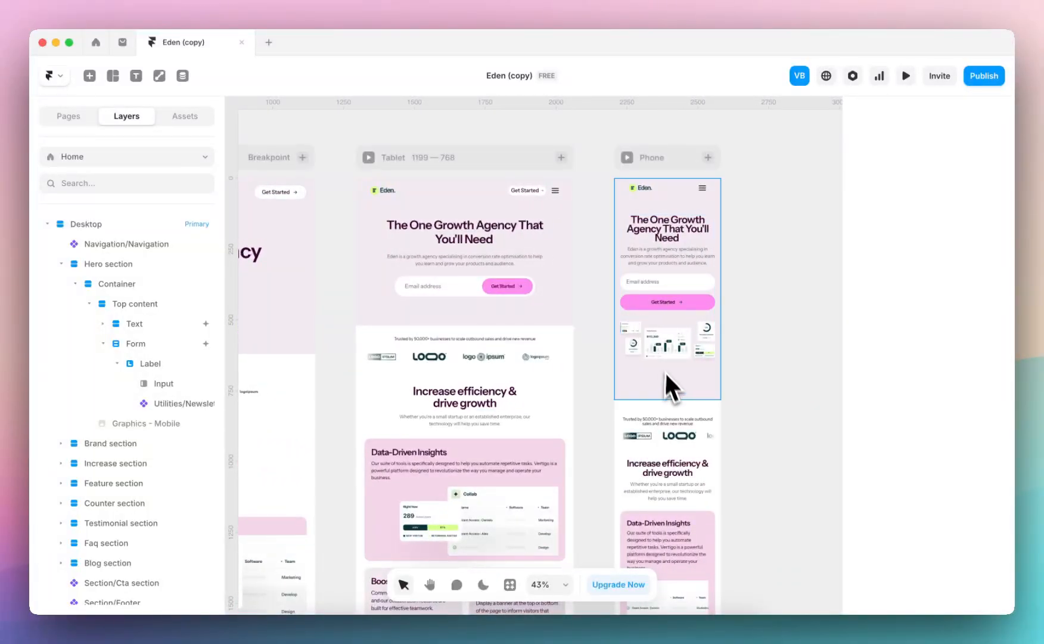
{"action": "scroll", "coordinate": [678, 351], "scroll_direction": "up", "scroll_amount": 3}
{"action": "scroll", "coordinate": [678, 351], "scroll_direction": "up", "scroll_amount": 5}
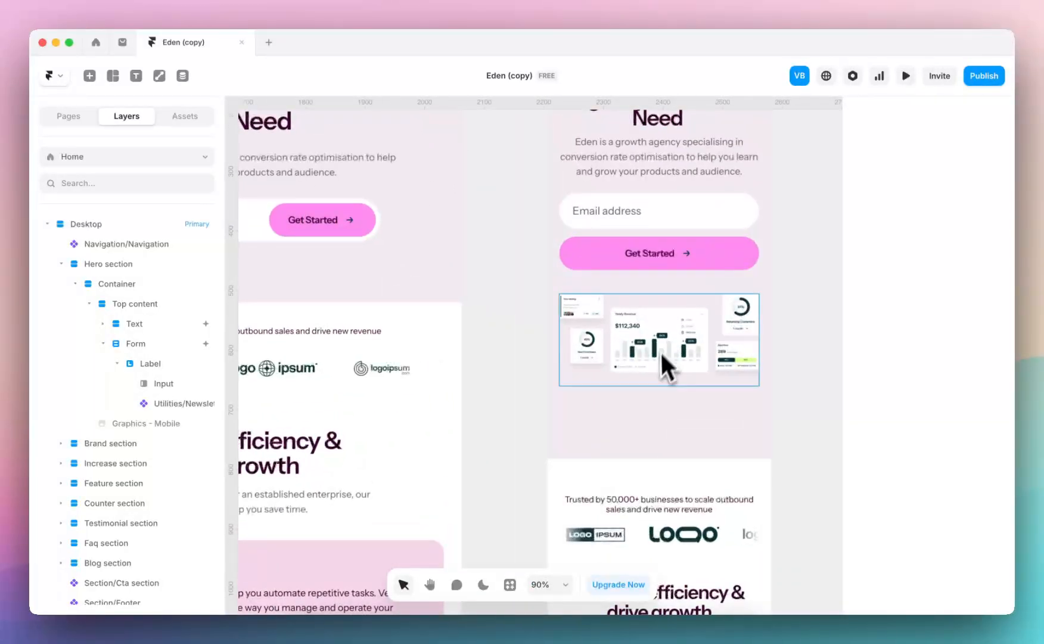
{"action": "left_click", "coordinate": [679, 332]}
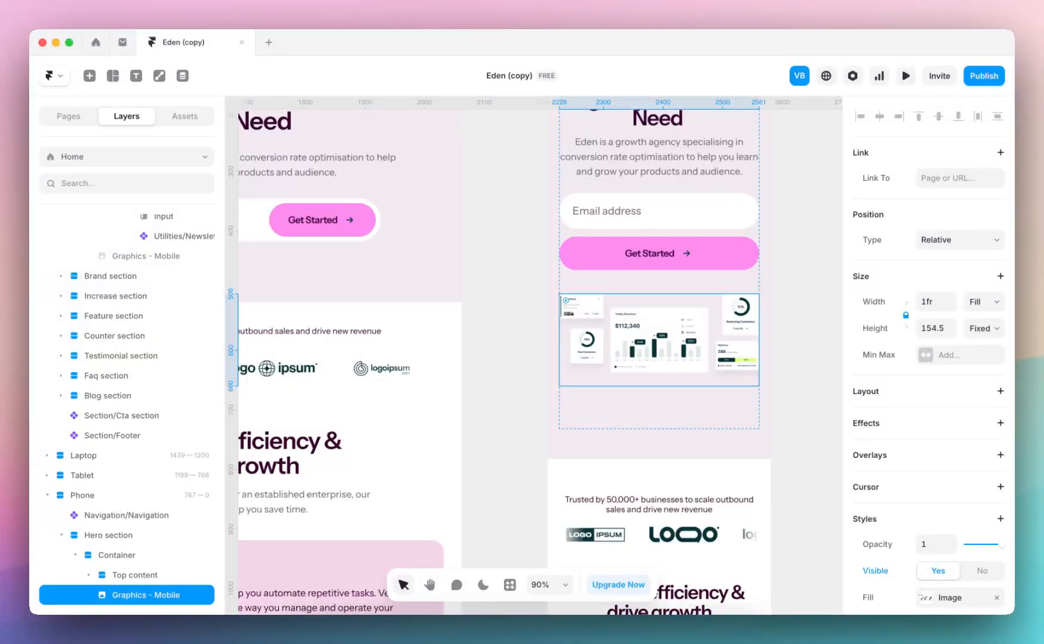
{"action": "key", "text": "Delete"}
{"action": "left_click", "coordinate": [668, 301]}
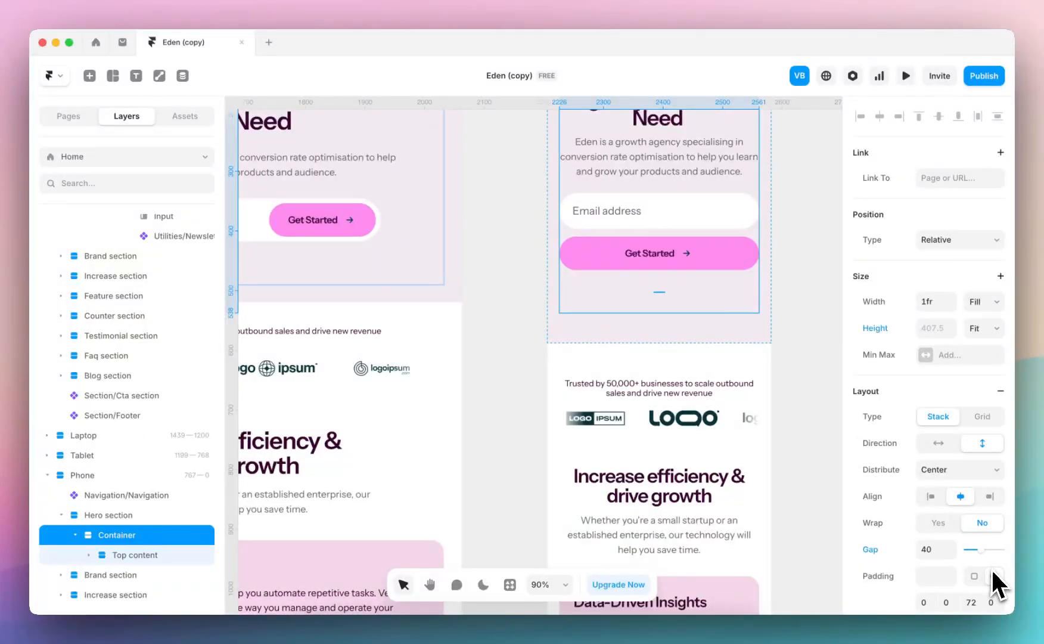
Set the bottom padding of the Tablet hero section's Container to 32
{"action": "scroll", "coordinate": [758, 387], "scroll_direction": "down", "scroll_amount": 5}
{"action": "scroll", "coordinate": [754, 375], "scroll_direction": "up", "scroll_amount": 3}
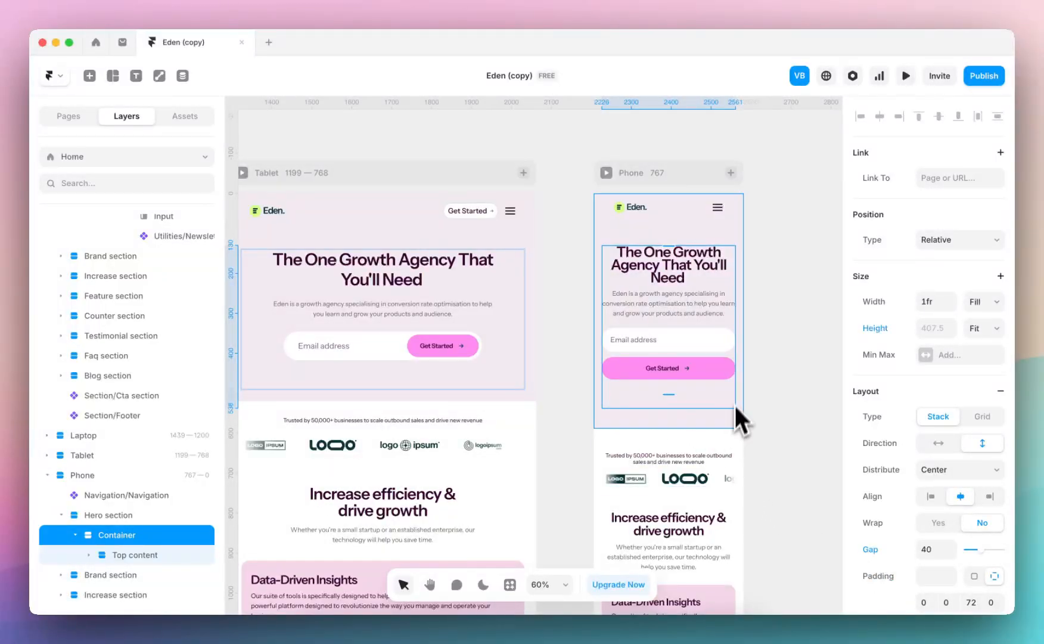
{"action": "scroll", "coordinate": [739, 411], "scroll_direction": "down", "scroll_amount": 5}
{"action": "scroll", "coordinate": [715, 381], "scroll_direction": "left", "scroll_amount": 5}
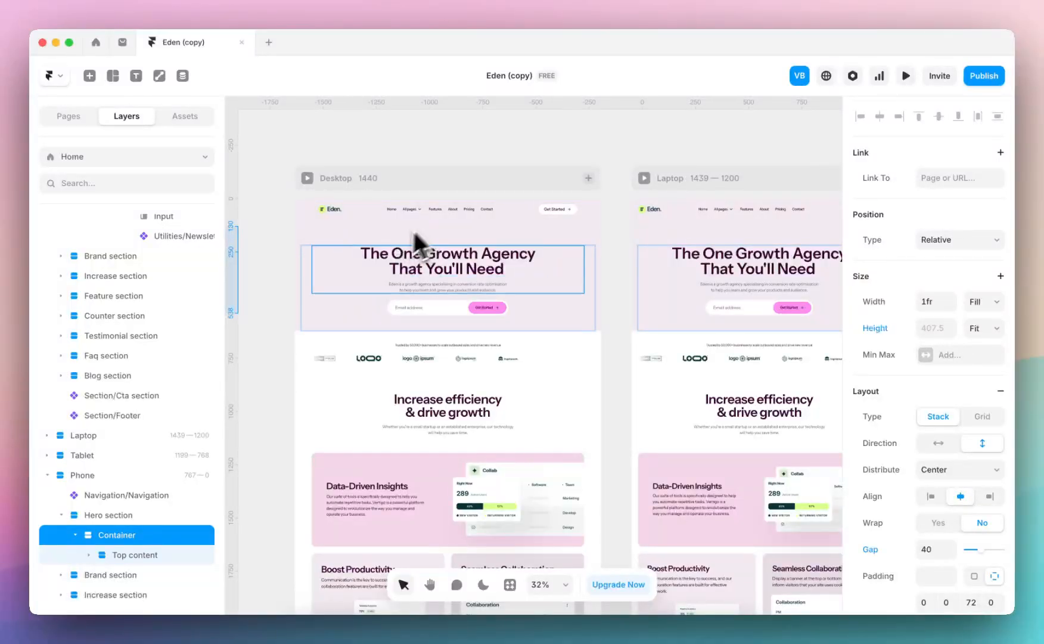
{"action": "scroll", "coordinate": [448, 229], "scroll_direction": "right", "scroll_amount": 15}
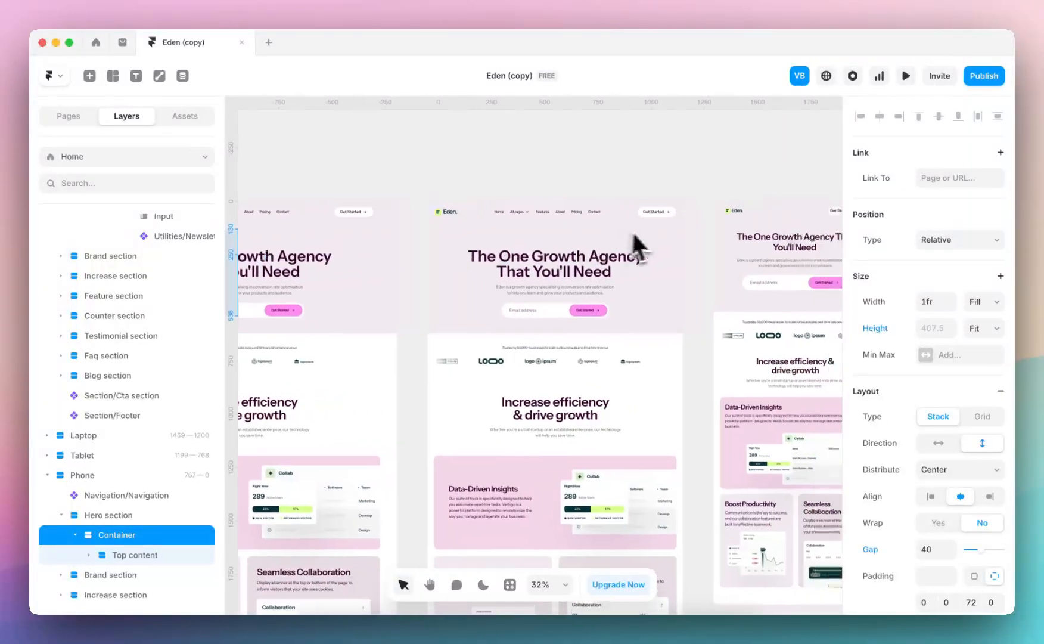
{"action": "scroll", "coordinate": [644, 280], "scroll_direction": "up", "scroll_amount": 3}
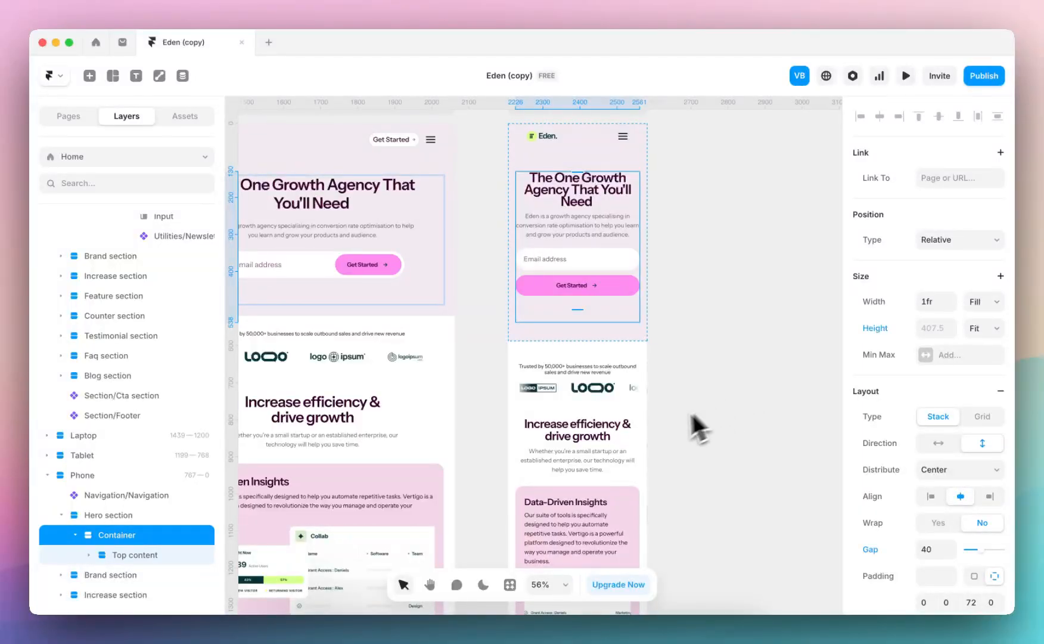
{"action": "scroll", "coordinate": [695, 420], "scroll_direction": "left", "scroll_amount": 1}
{"action": "scroll", "coordinate": [694, 420], "scroll_direction": "up", "scroll_amount": 1}
{"action": "scroll", "coordinate": [937, 482], "scroll_direction": "down", "scroll_amount": 3}
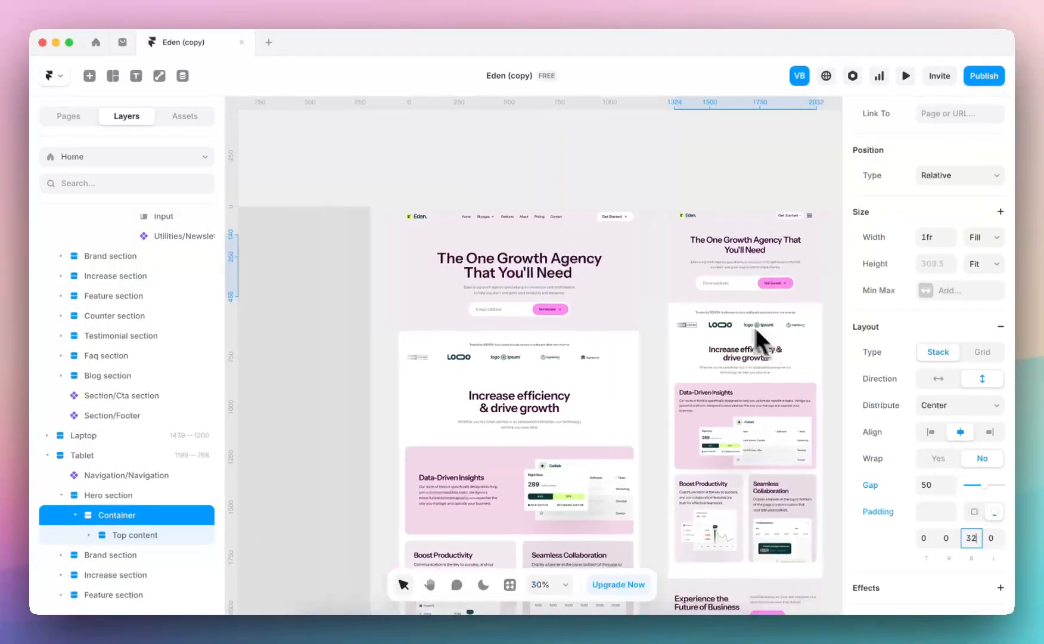
{"action": "left_click", "coordinate": [385, 291]}
Insert the Utilities Button component into the Desktop hero's Text stack, directly below the description paragraph
{"action": "scroll", "coordinate": [496, 268], "scroll_direction": "up", "scroll_amount": 5}
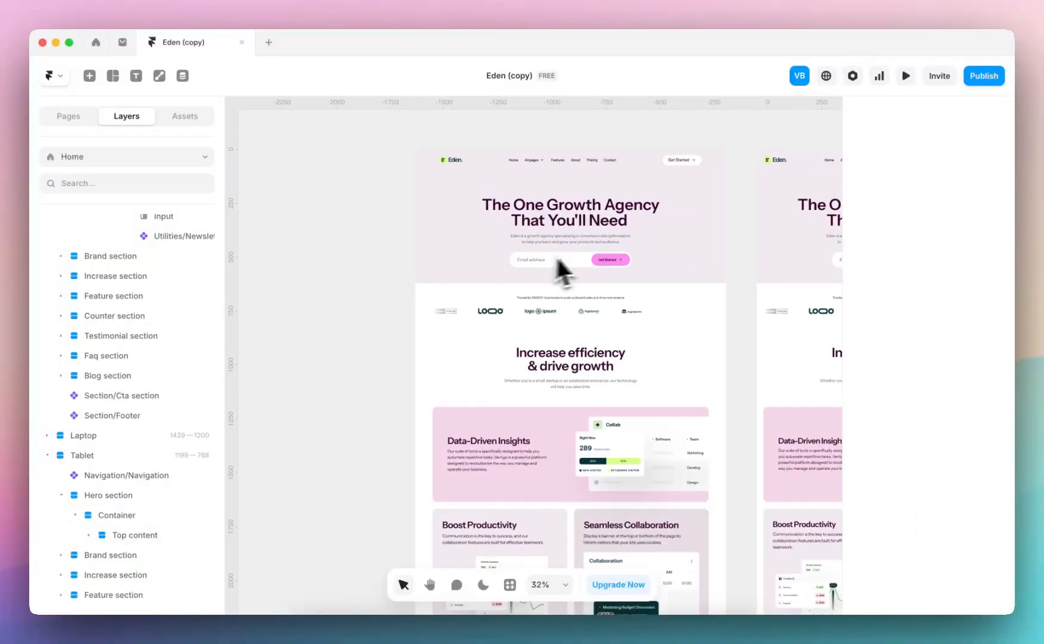
{"action": "left_click", "coordinate": [596, 258]}
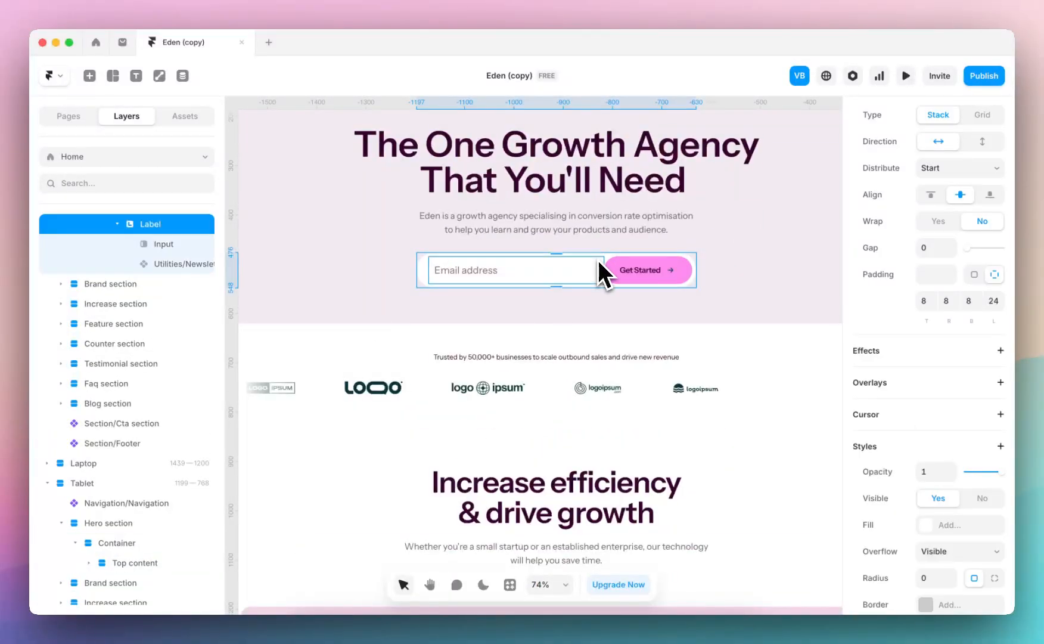
{"action": "left_click", "coordinate": [185, 116]}
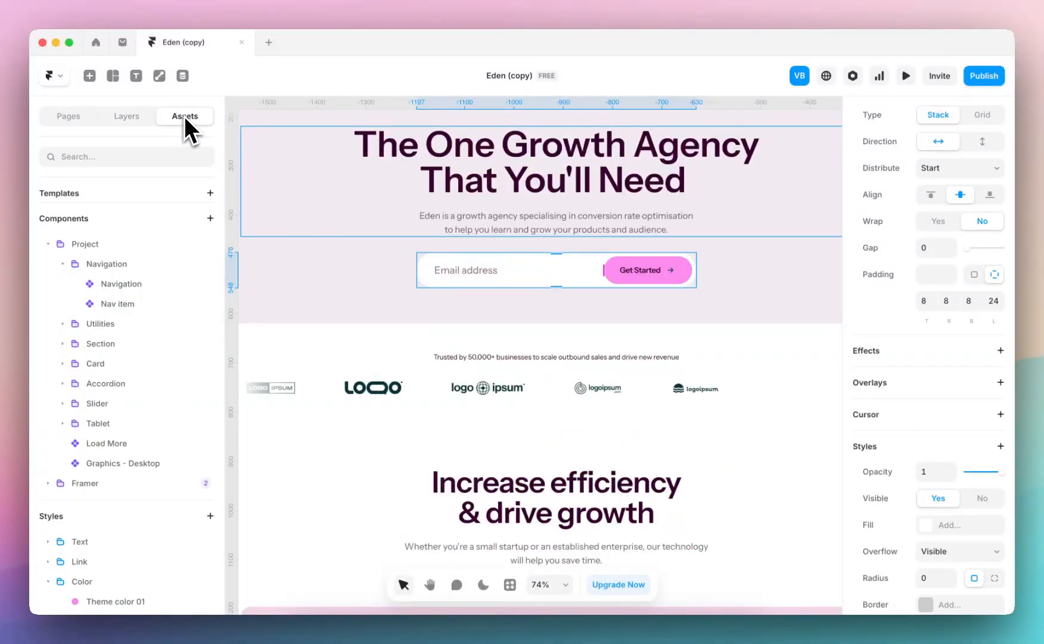
{"action": "left_click", "coordinate": [63, 323]}
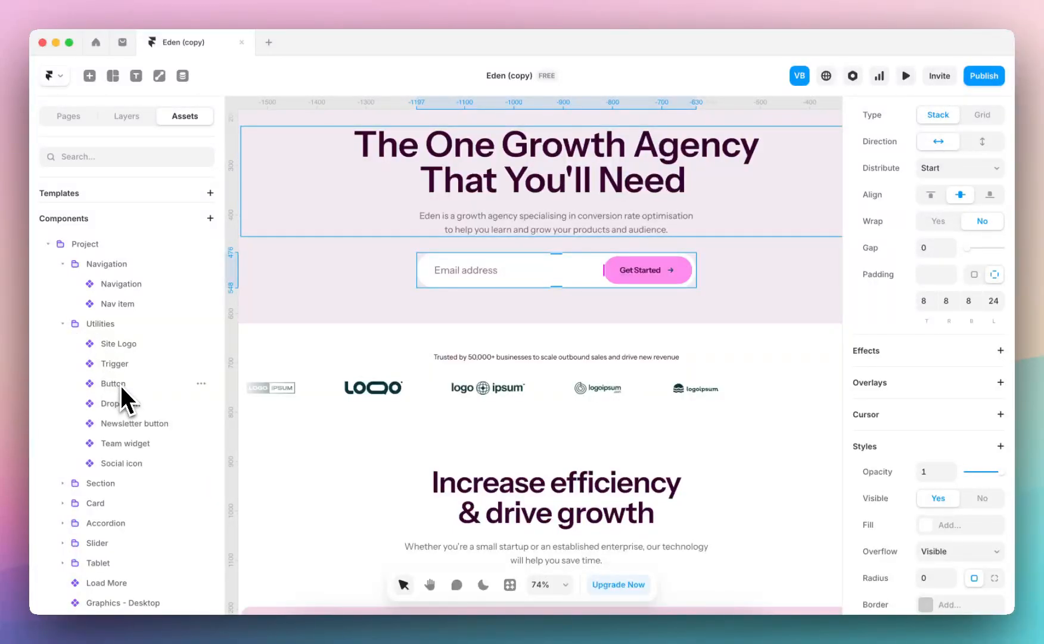
{"action": "left_click_drag", "start_coordinate": [121, 387], "coordinate": [555, 280]}
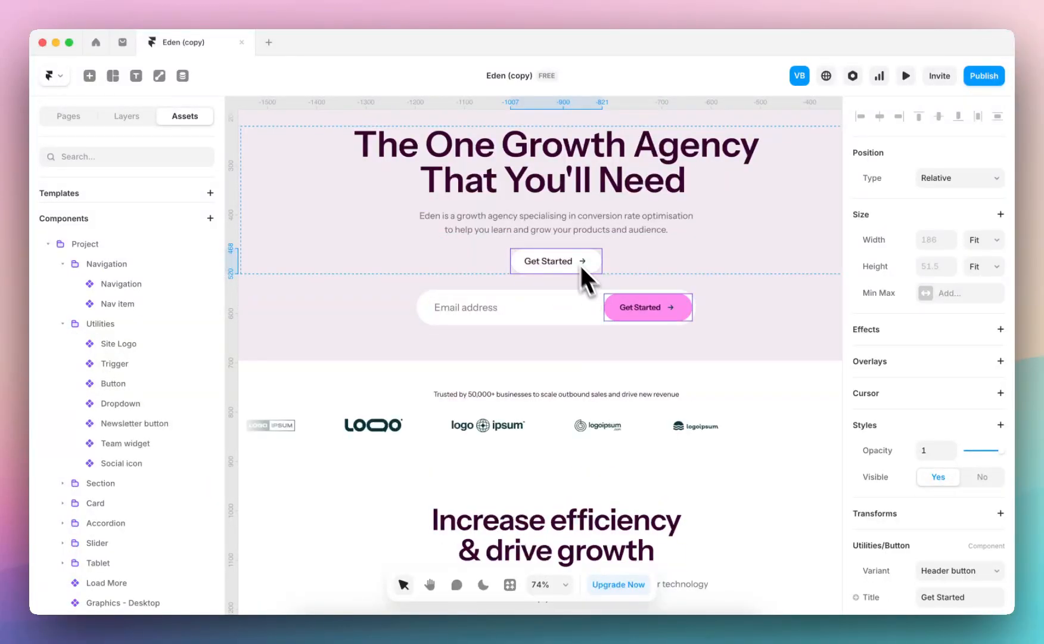
Delete the email signup Form from the Desktop hero's Top content
{"action": "left_click", "coordinate": [600, 309]}
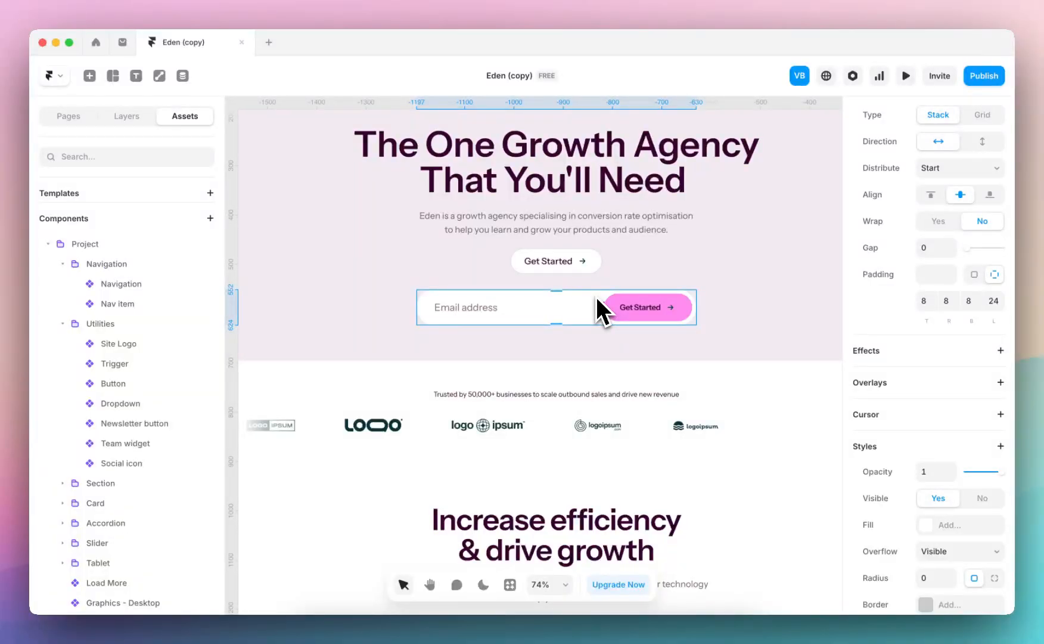
{"action": "left_click", "coordinate": [142, 118]}
{"action": "left_click", "coordinate": [150, 349]}
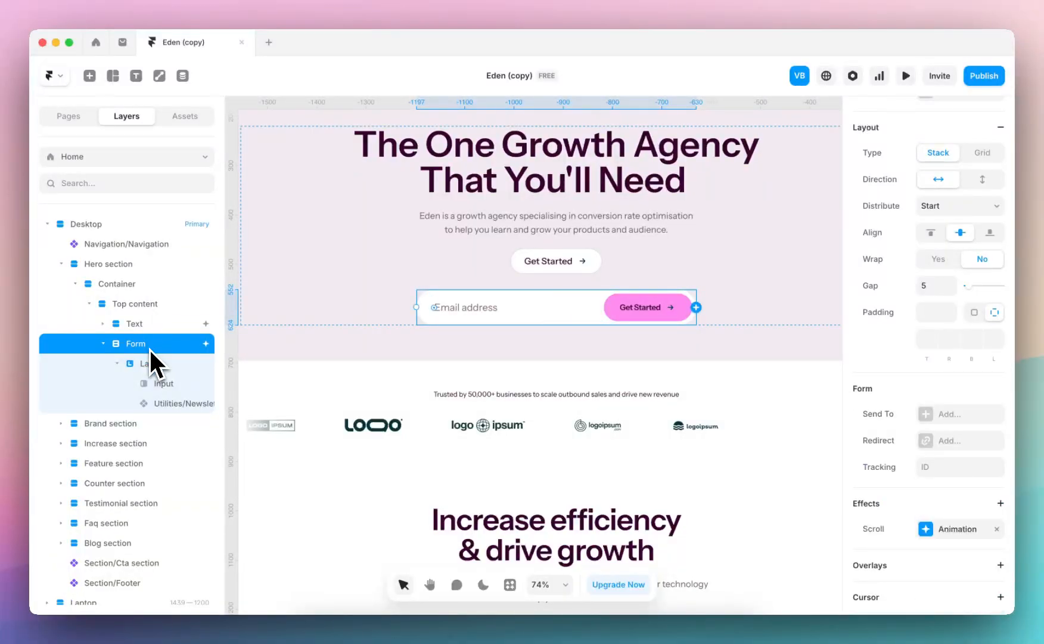
{"action": "key", "text": "Delete"}
Switch the new hero button to the Primary variant and set its title to "Get in touch"
{"action": "left_click", "coordinate": [587, 265]}
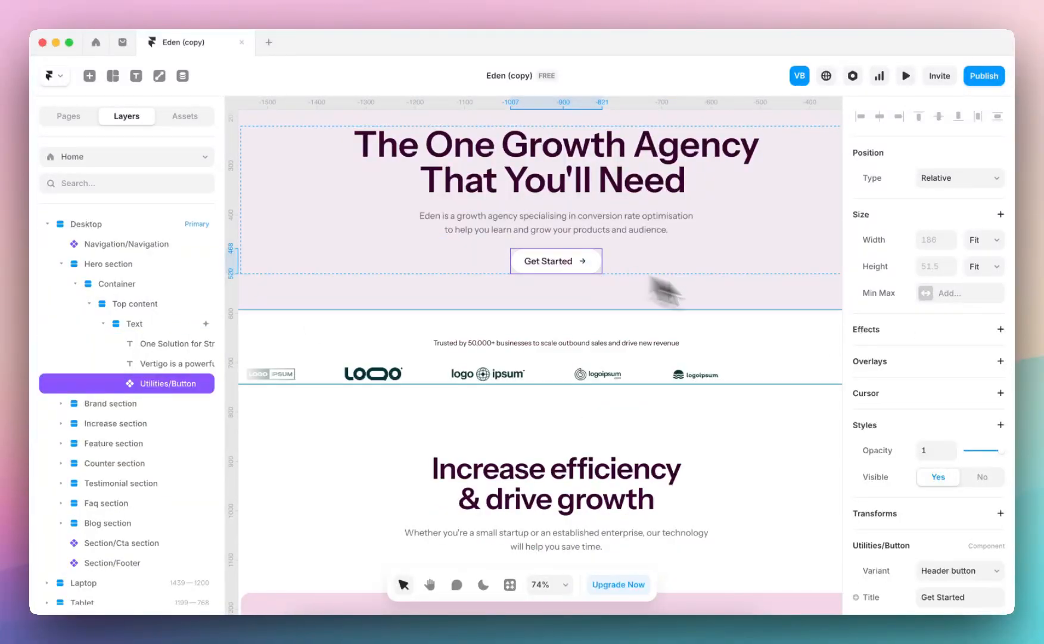
{"action": "scroll", "coordinate": [928, 432], "scroll_direction": "down", "scroll_amount": 3}
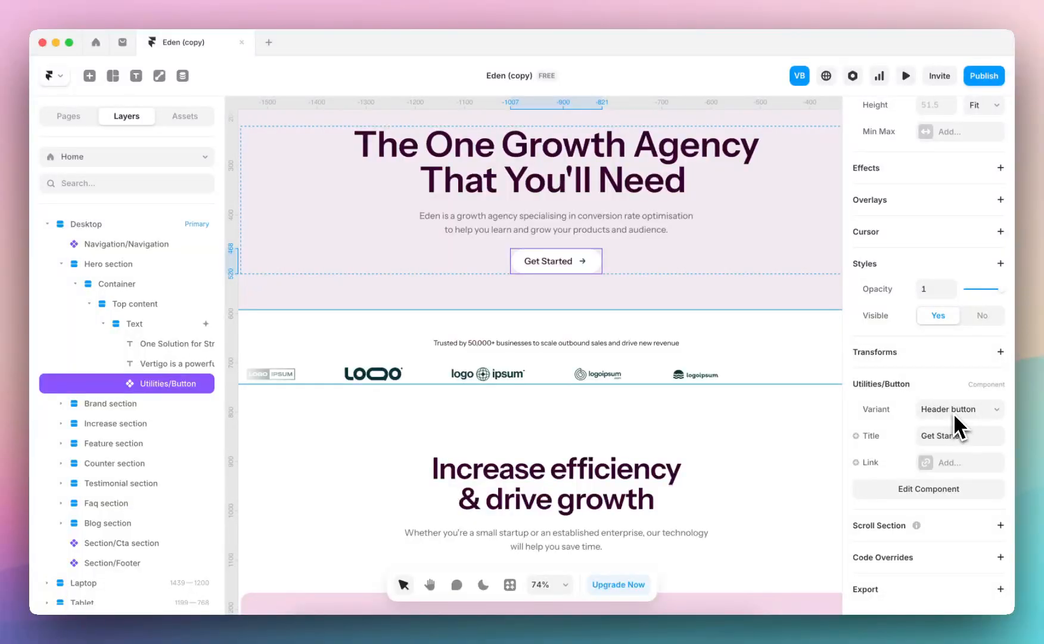
{"action": "left_click", "coordinate": [955, 415]}
{"action": "left_click", "coordinate": [961, 442]}
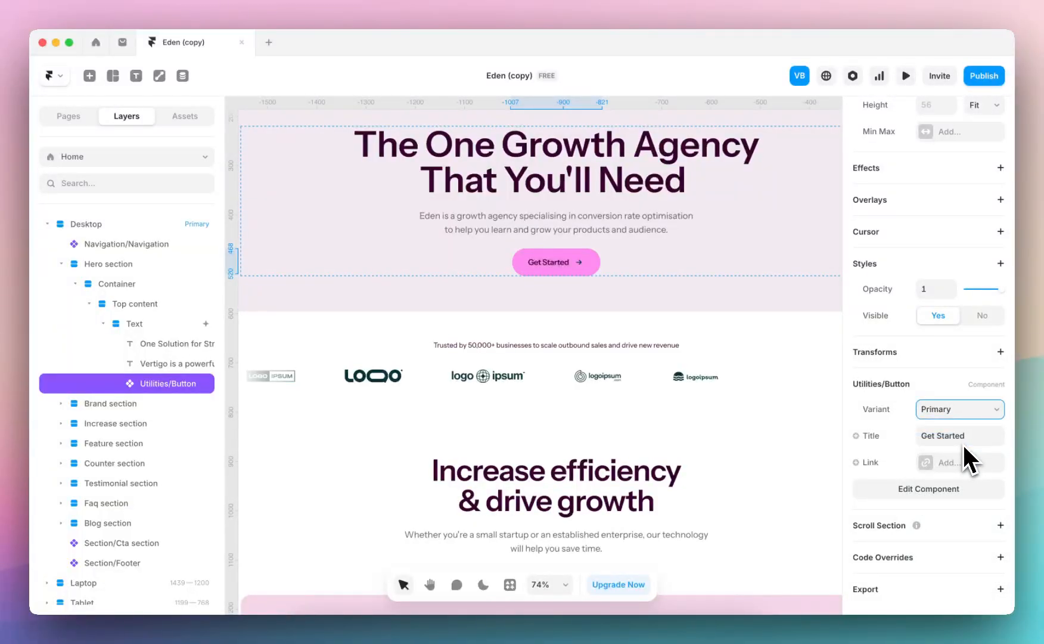
{"action": "left_click", "coordinate": [960, 439]}
{"action": "type", "text": "Get in touch"}
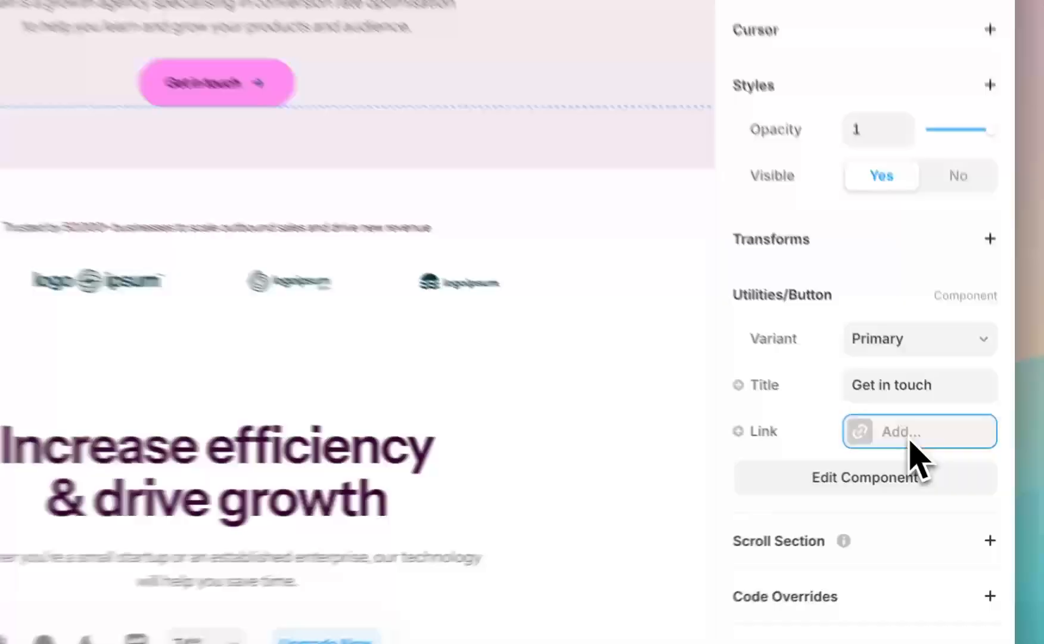
Link the hero's Get in touch button to the /contact page
{"action": "left_click", "coordinate": [954, 462]}
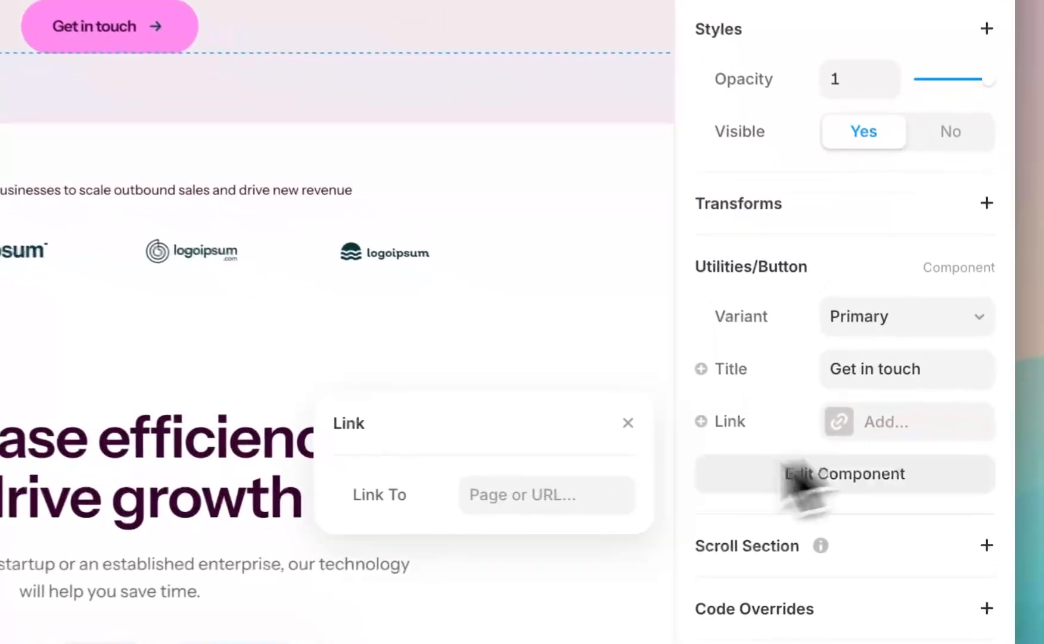
{"action": "left_click", "coordinate": [777, 501]}
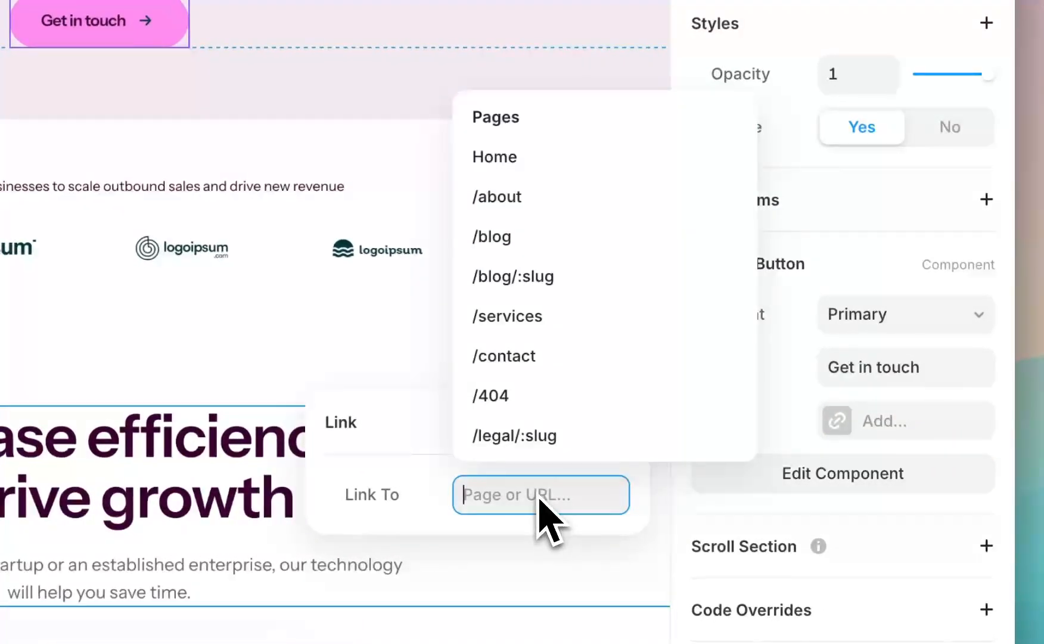
{"action": "left_click", "coordinate": [569, 358]}
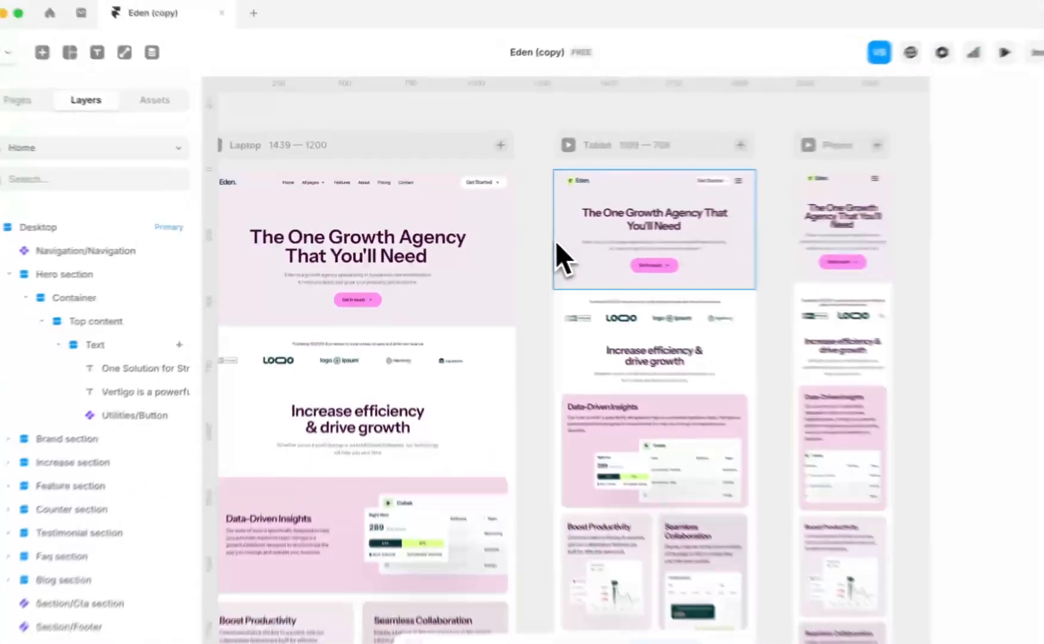
Preview the Laptop breakpoint to check the simplified hero, and return to the canvas
{"action": "scroll", "coordinate": [715, 261], "scroll_direction": "left", "scroll_amount": 3}
{"action": "scroll", "coordinate": [534, 238], "scroll_direction": "left", "scroll_amount": 3}
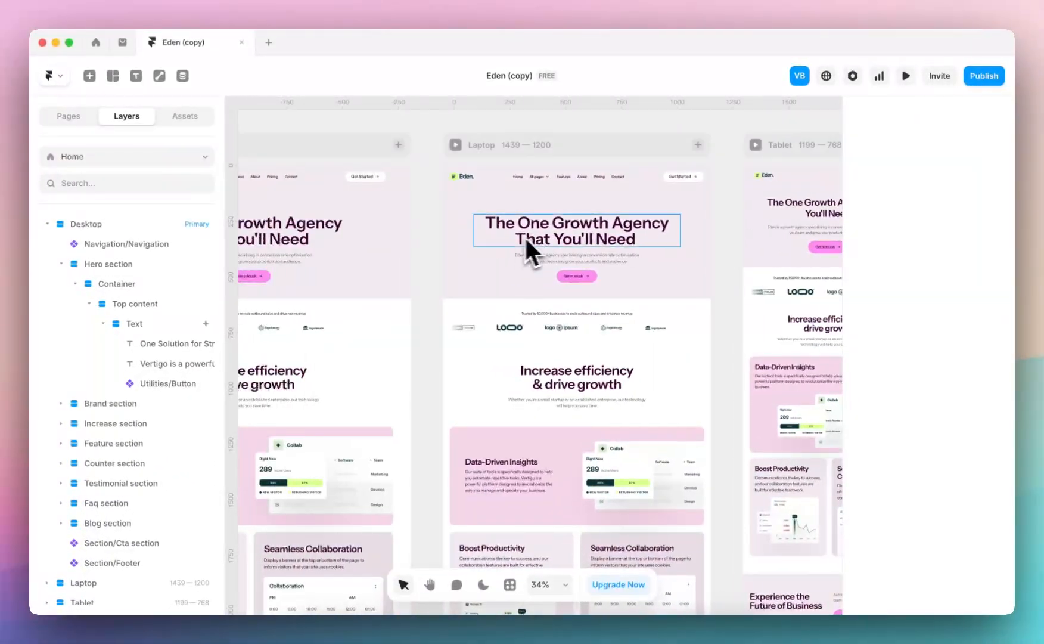
{"action": "left_click", "coordinate": [457, 145]}
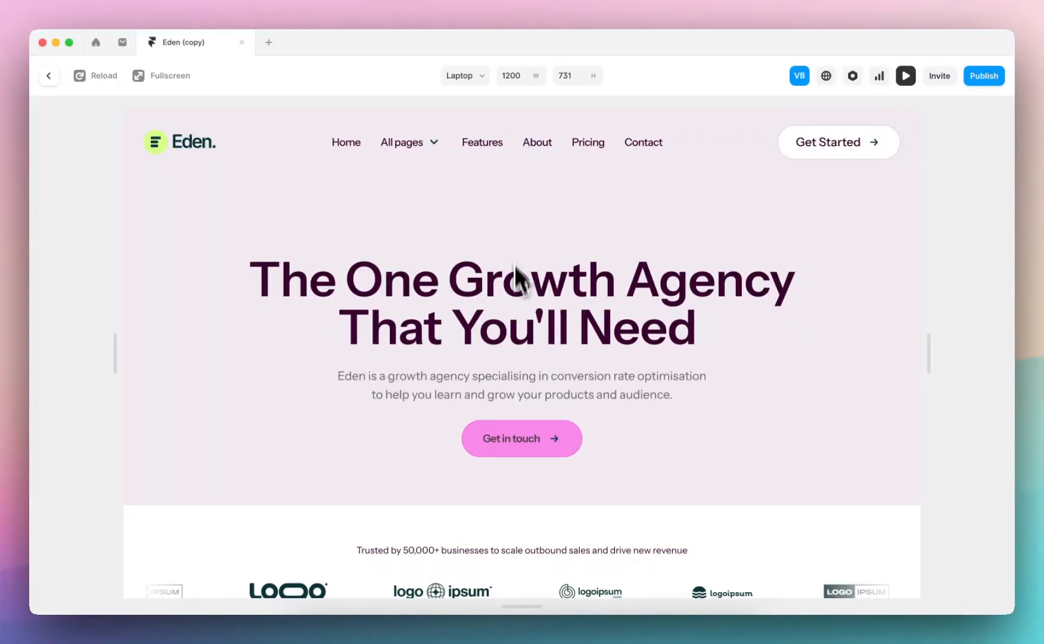
{"action": "key", "text": "Escape"}
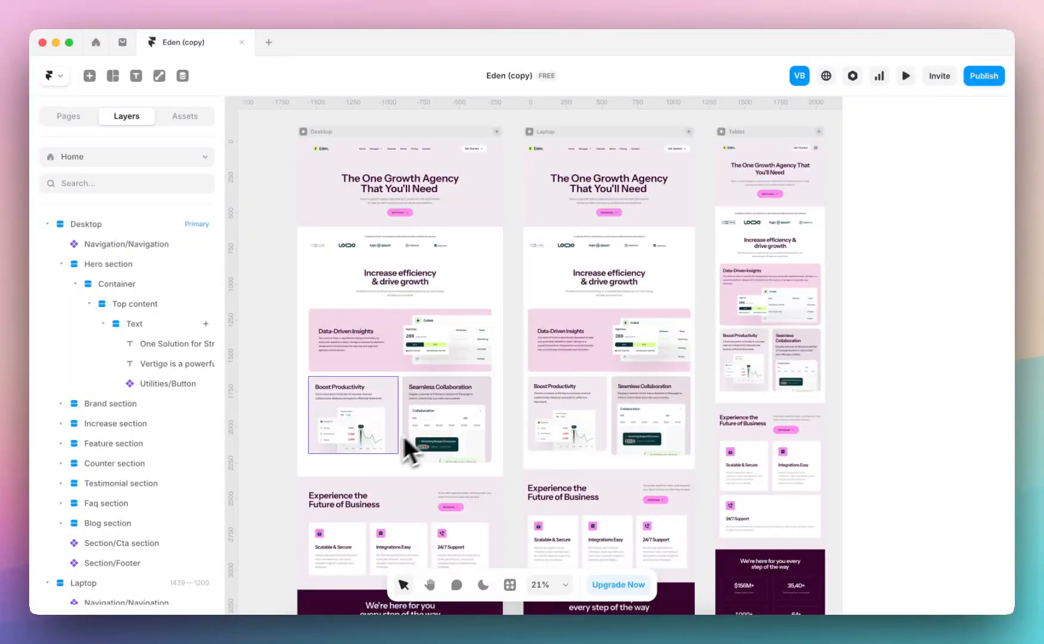
{"action": "scroll", "coordinate": [404, 436], "scroll_direction": "up", "scroll_amount": 5}
{"action": "scroll", "coordinate": [411, 453], "scroll_direction": "down", "scroll_amount": 4}
{"action": "scroll", "coordinate": [417, 459], "scroll_direction": "right", "scroll_amount": 2}
{"action": "scroll", "coordinate": [417, 459], "scroll_direction": "down", "scroll_amount": 1}
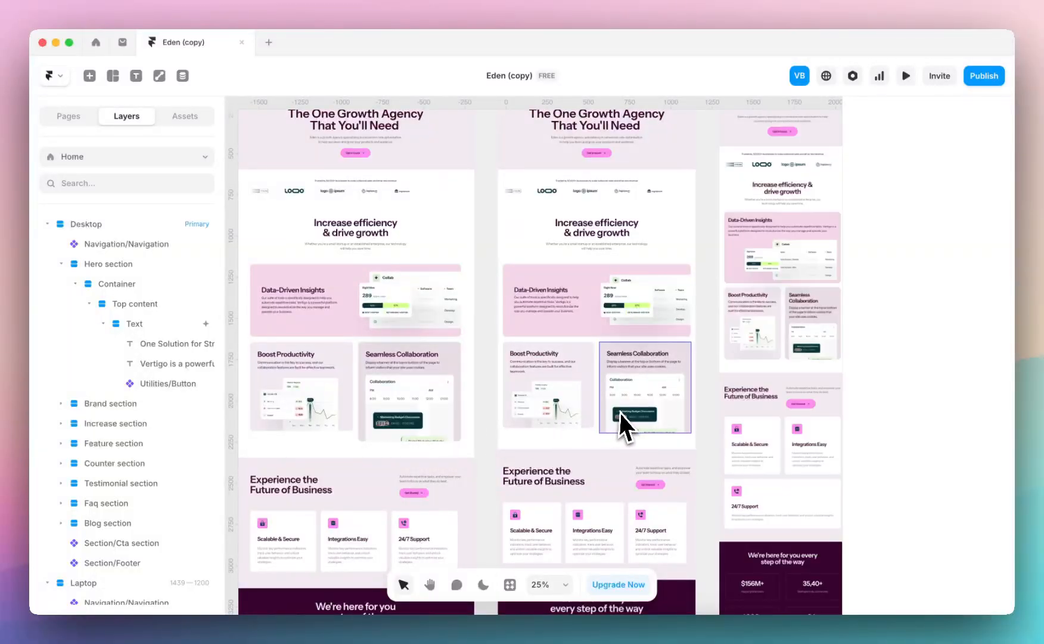
Inspect the layers of the Desktop Data-Driven Insights card component, and check which properties it exposes on the Home page
{"action": "scroll", "coordinate": [623, 423], "scroll_direction": "left", "scroll_amount": 3}
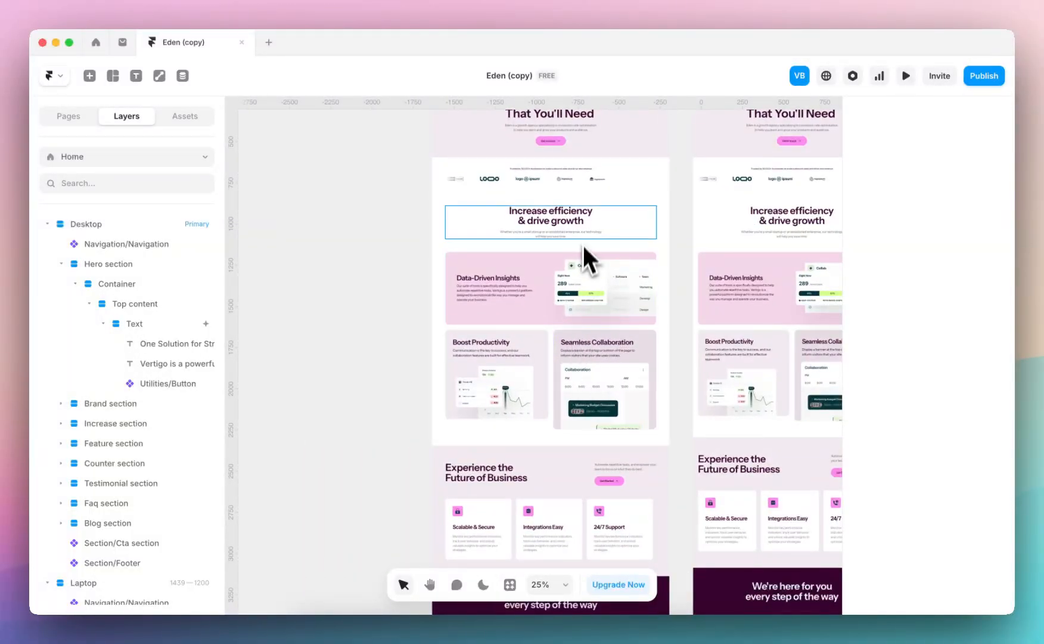
{"action": "scroll", "coordinate": [569, 245], "scroll_direction": "up", "scroll_amount": 1}
{"action": "scroll", "coordinate": [581, 299], "scroll_direction": "up", "scroll_amount": 5}
{"action": "left_click", "coordinate": [578, 313]}
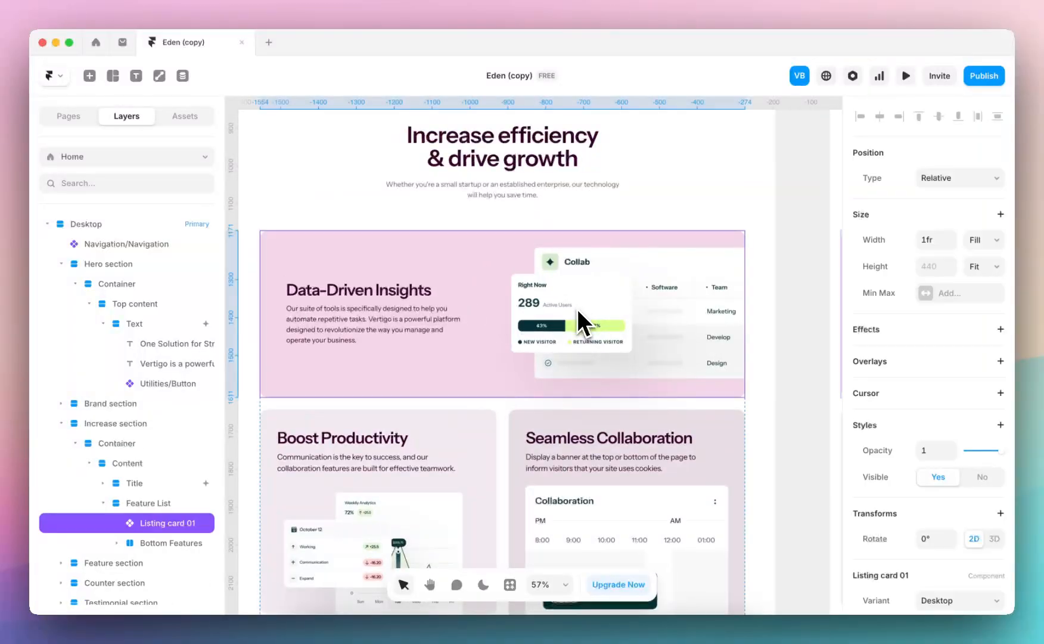
{"action": "double_click", "coordinate": [577, 311]}
{"action": "left_click", "coordinate": [637, 283]}
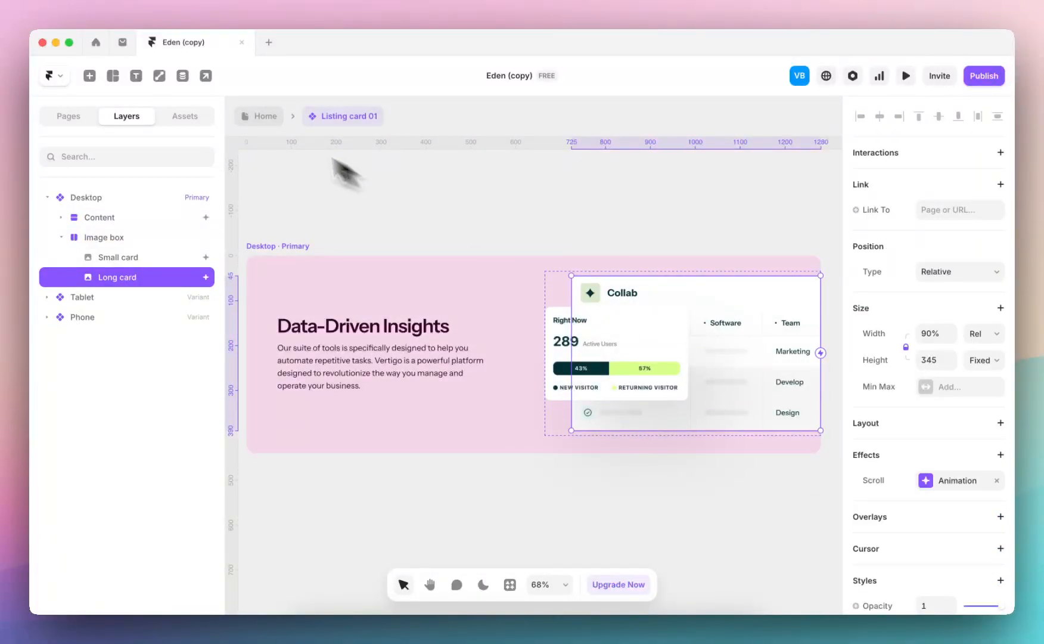
{"action": "left_click", "coordinate": [259, 116]}
{"action": "scroll", "coordinate": [965, 400], "scroll_direction": "down", "scroll_amount": 3}
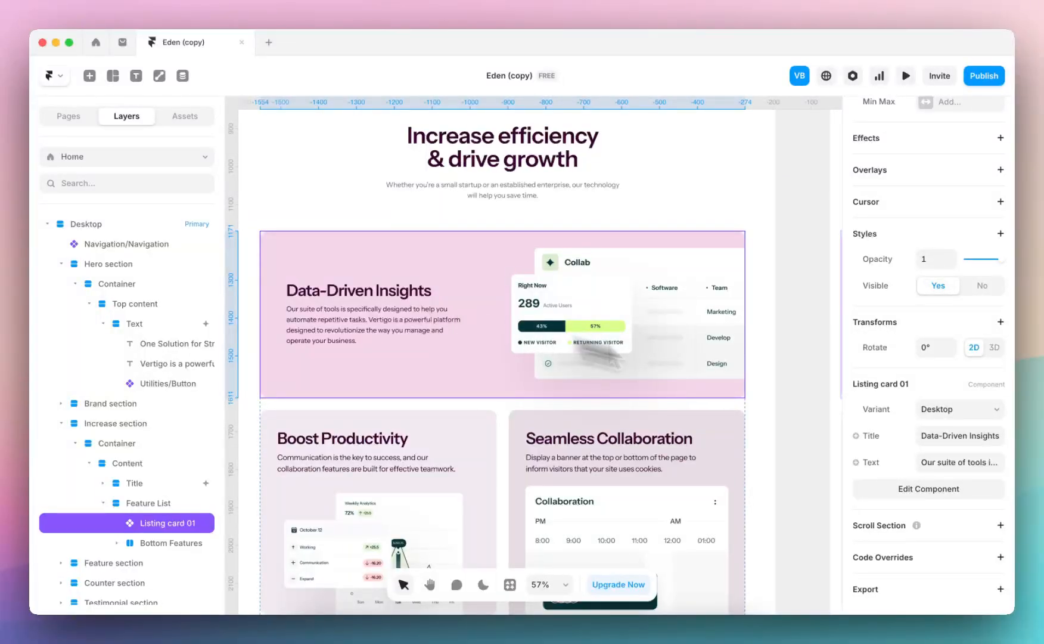
{"action": "left_click", "coordinate": [966, 437]}
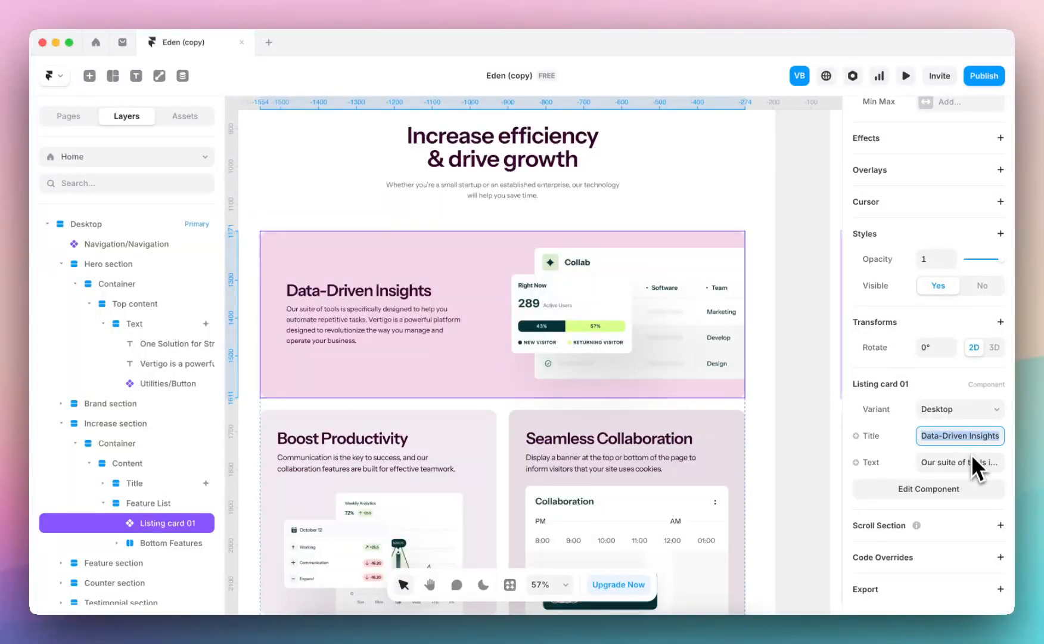
Edit the Data-Driven Insights card component and create an Image variable for the Small card's fill
{"action": "double_click", "coordinate": [565, 292]}
{"action": "scroll", "coordinate": [554, 302], "scroll_direction": "down", "scroll_amount": 5}
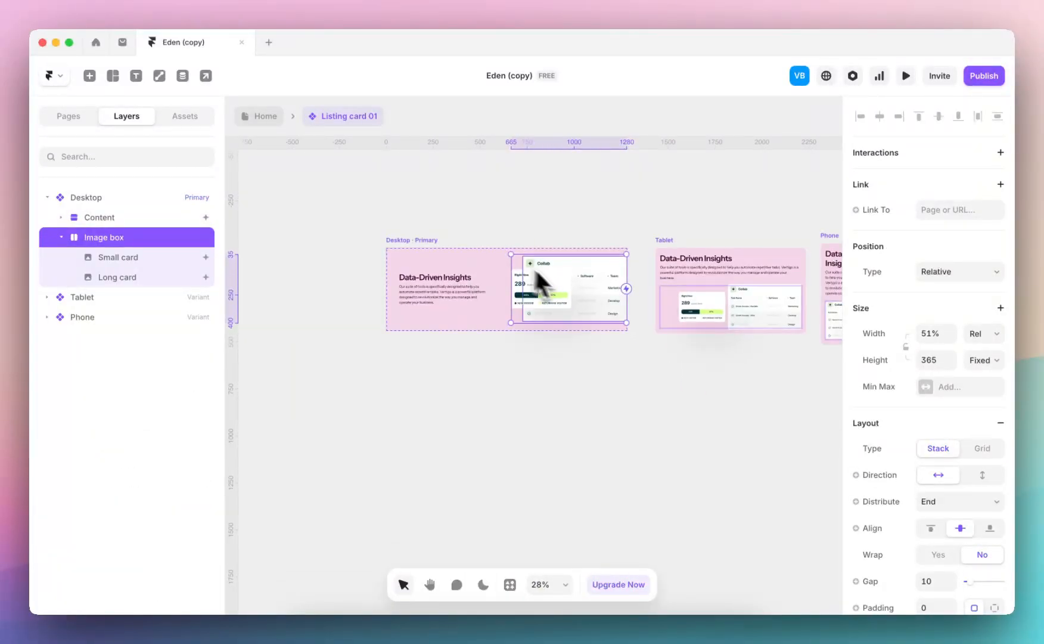
{"action": "scroll", "coordinate": [534, 267], "scroll_direction": "up", "scroll_amount": 4}
{"action": "left_click", "coordinate": [547, 310]}
{"action": "scroll", "coordinate": [960, 557], "scroll_direction": "down", "scroll_amount": 5}
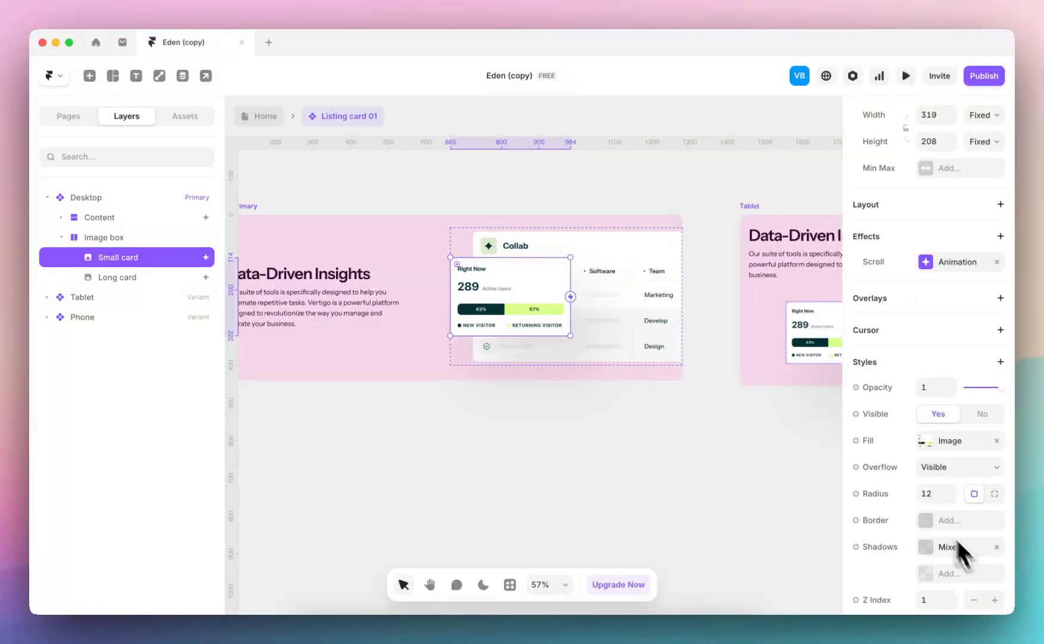
{"action": "left_click", "coordinate": [876, 440]}
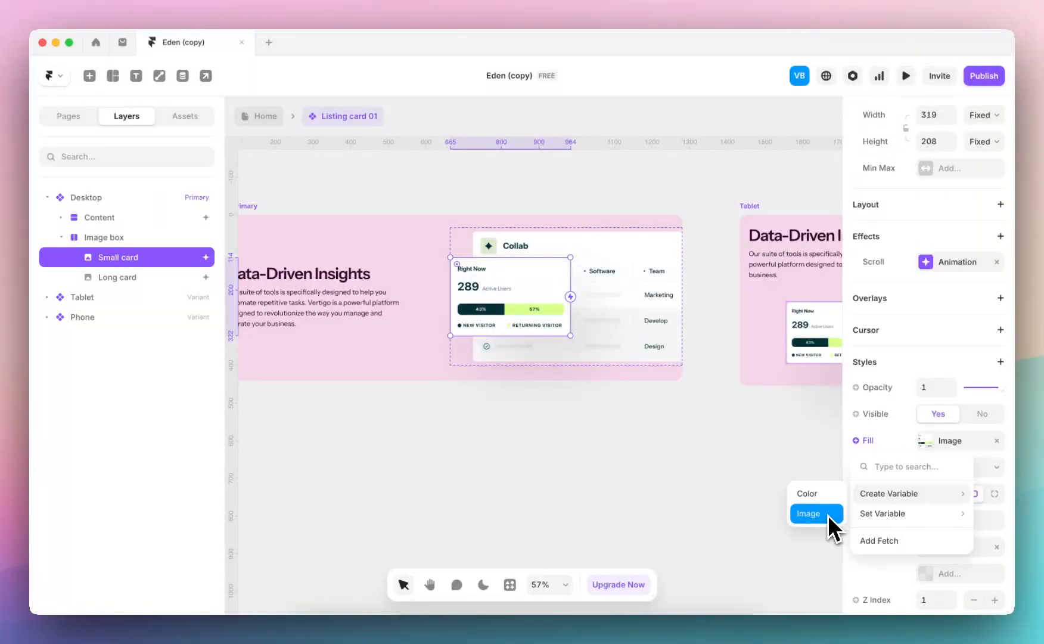
{"action": "left_click", "coordinate": [829, 516]}
{"action": "left_click", "coordinate": [769, 205]}
Create a second image variable, Image 2, for the Long card's fill and return to the Home page
{"action": "left_click", "coordinate": [624, 298]}
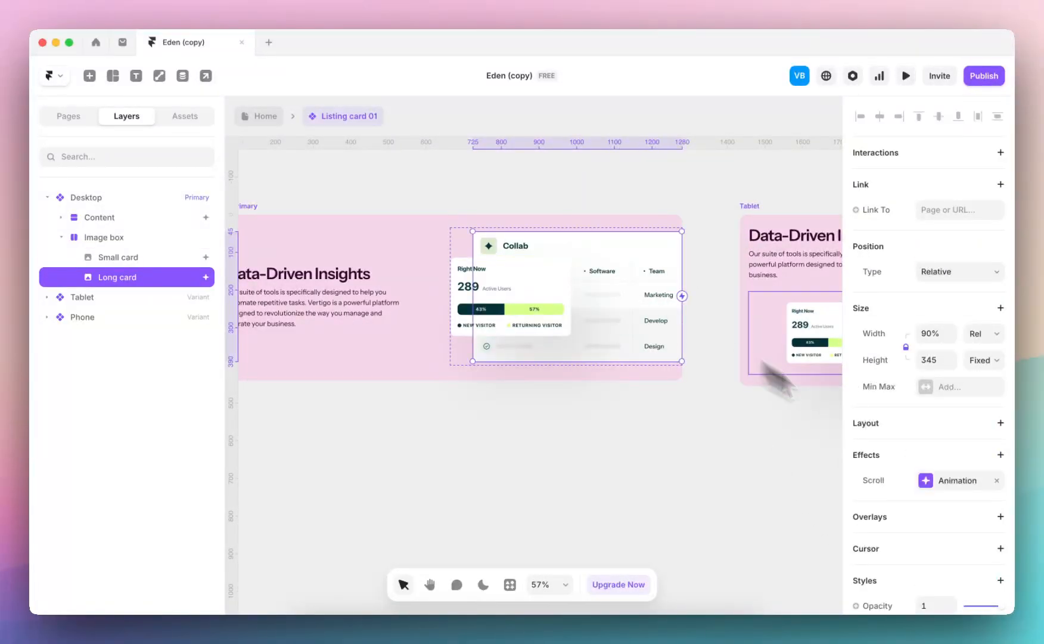
{"action": "scroll", "coordinate": [893, 475], "scroll_direction": "down", "scroll_amount": 3}
{"action": "left_click", "coordinate": [867, 456]}
{"action": "mouse_move", "coordinate": [893, 508]}
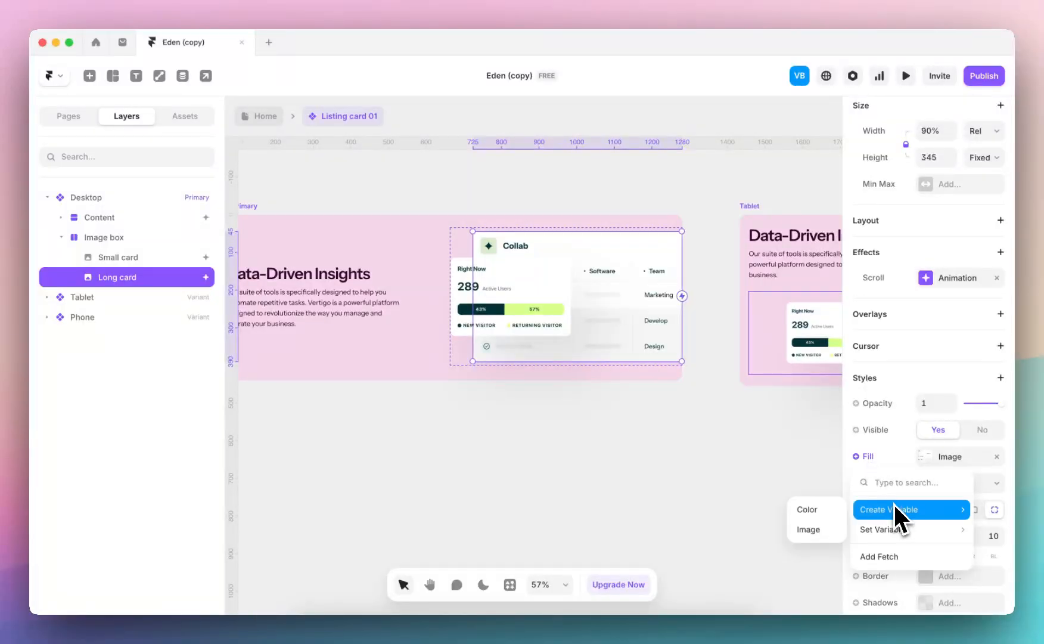
{"action": "left_click", "coordinate": [828, 529]}
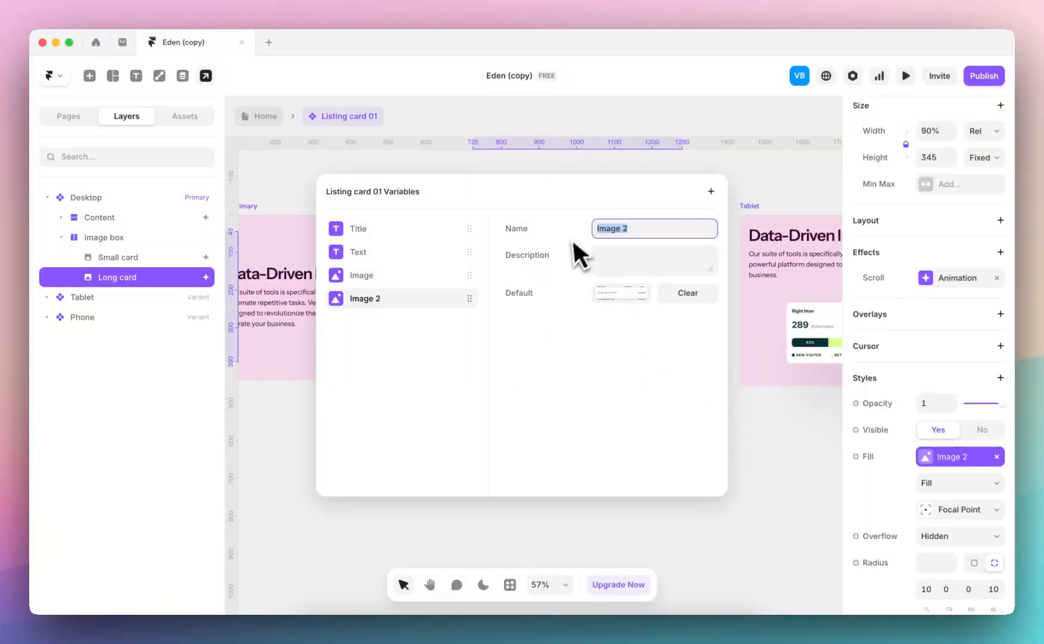
{"action": "key", "text": "Escape"}
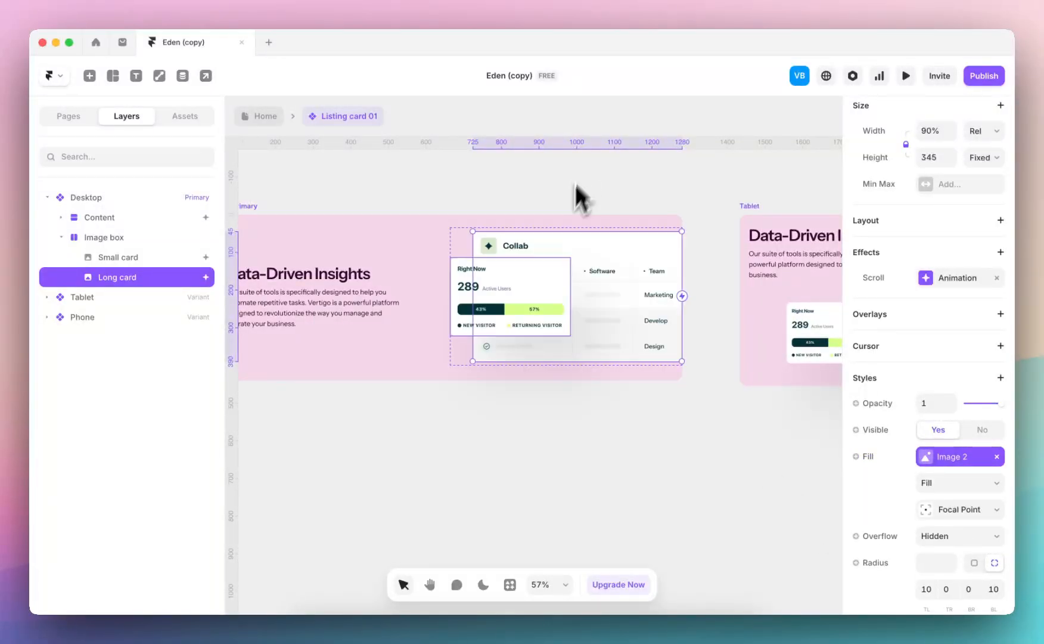
{"action": "left_click", "coordinate": [253, 117]}
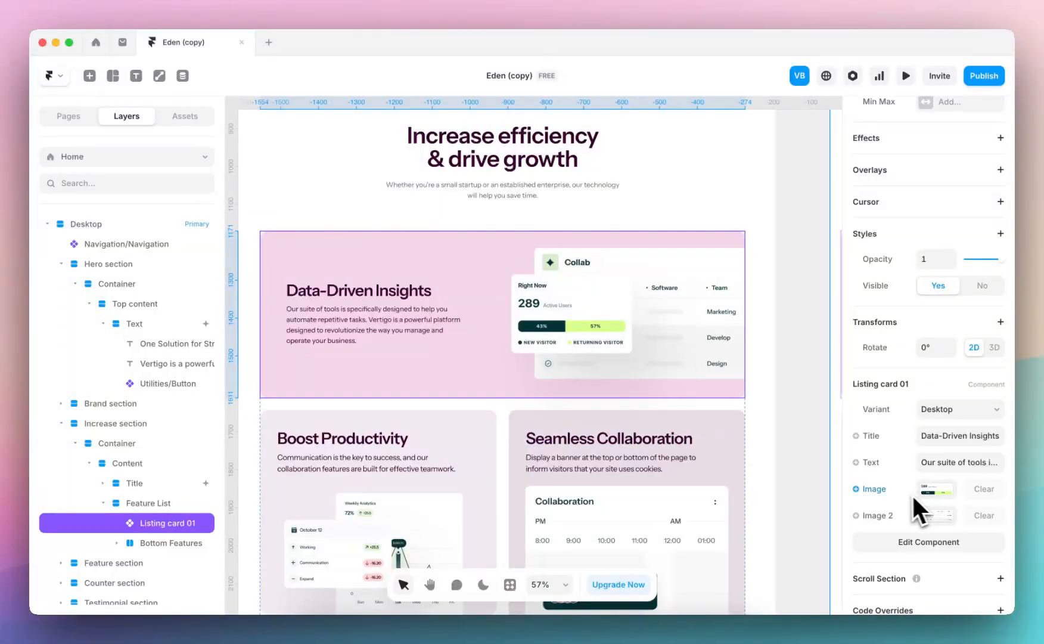
Set the card's Image to an Unsplash photo of a team meeting in an office, found by searching "agency"
{"action": "left_click", "coordinate": [934, 490]}
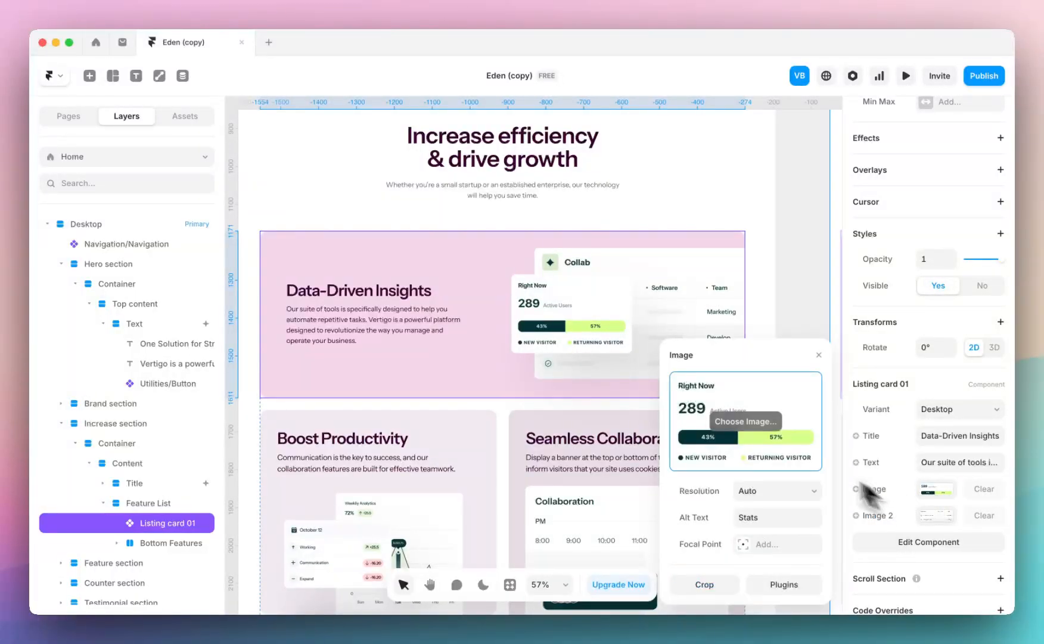
{"action": "left_click", "coordinate": [803, 584]}
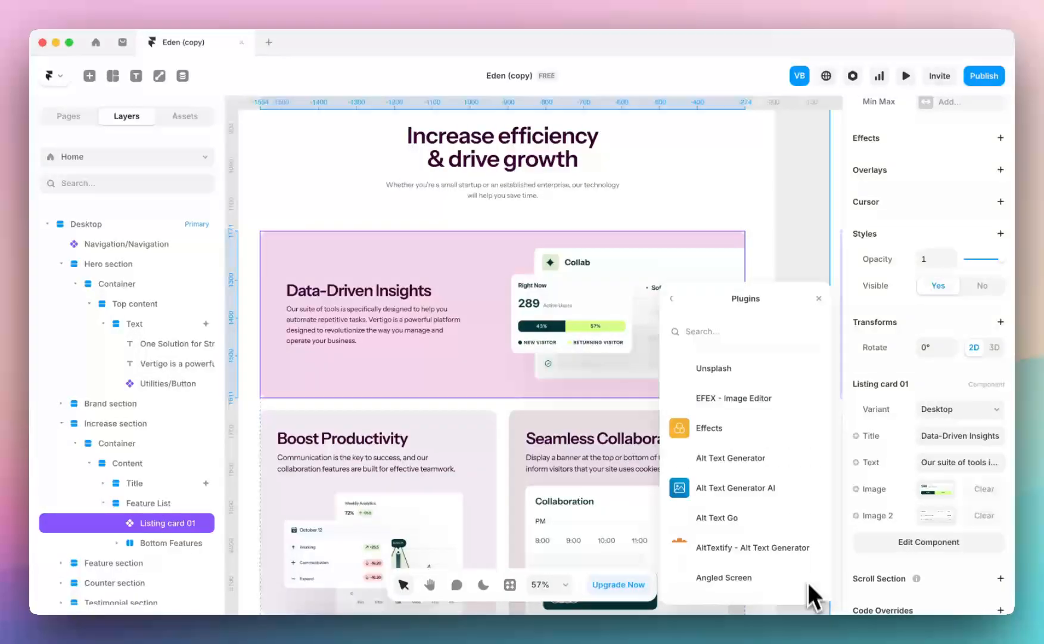
{"action": "left_click", "coordinate": [730, 368]}
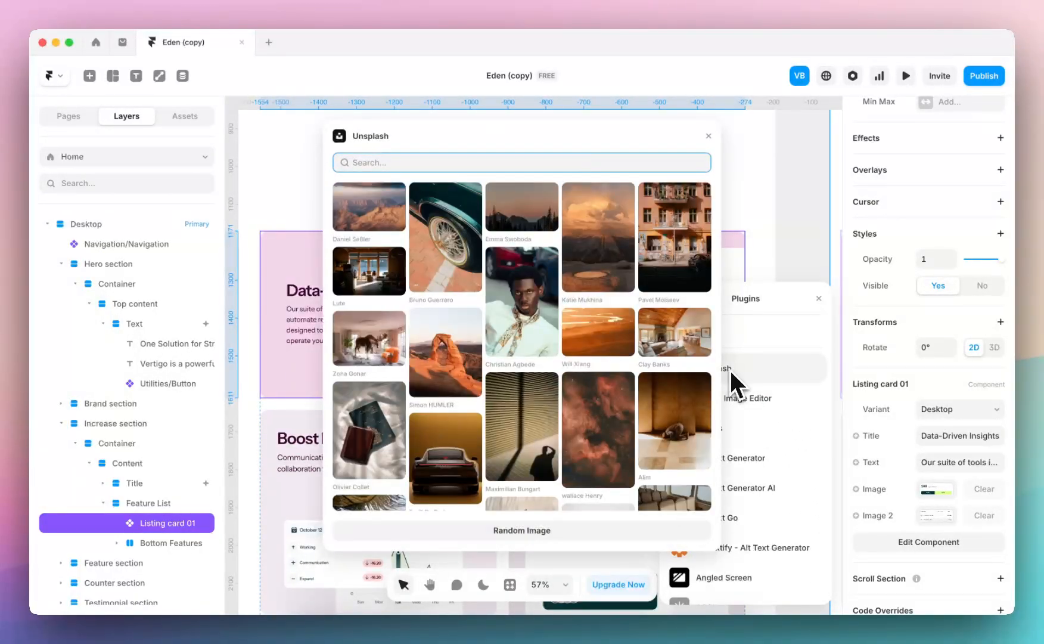
{"action": "type", "text": "agency7"}
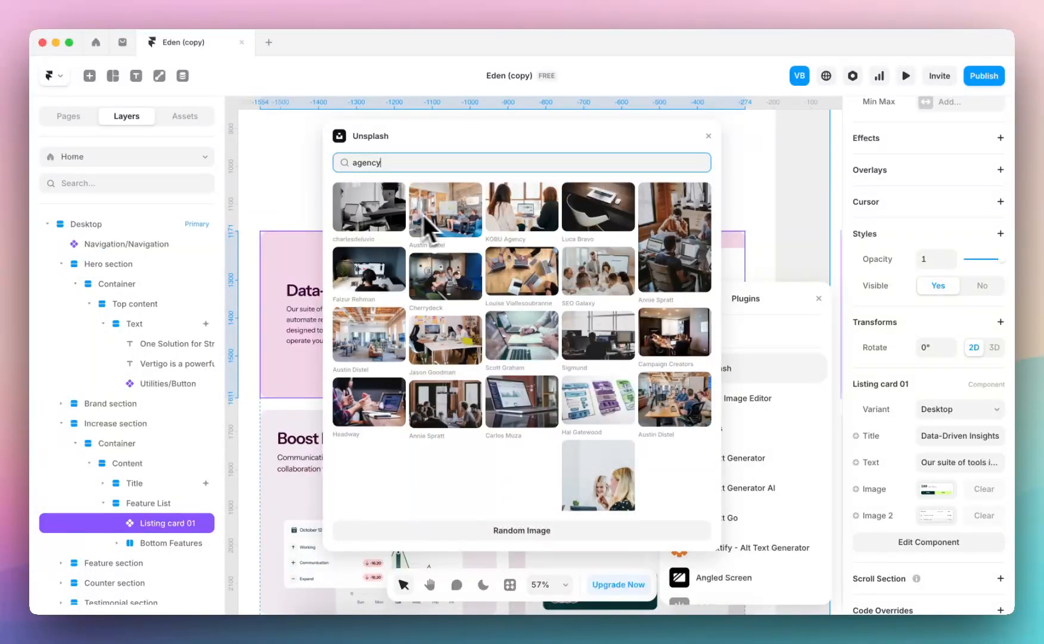
{"action": "left_click", "coordinate": [438, 215]}
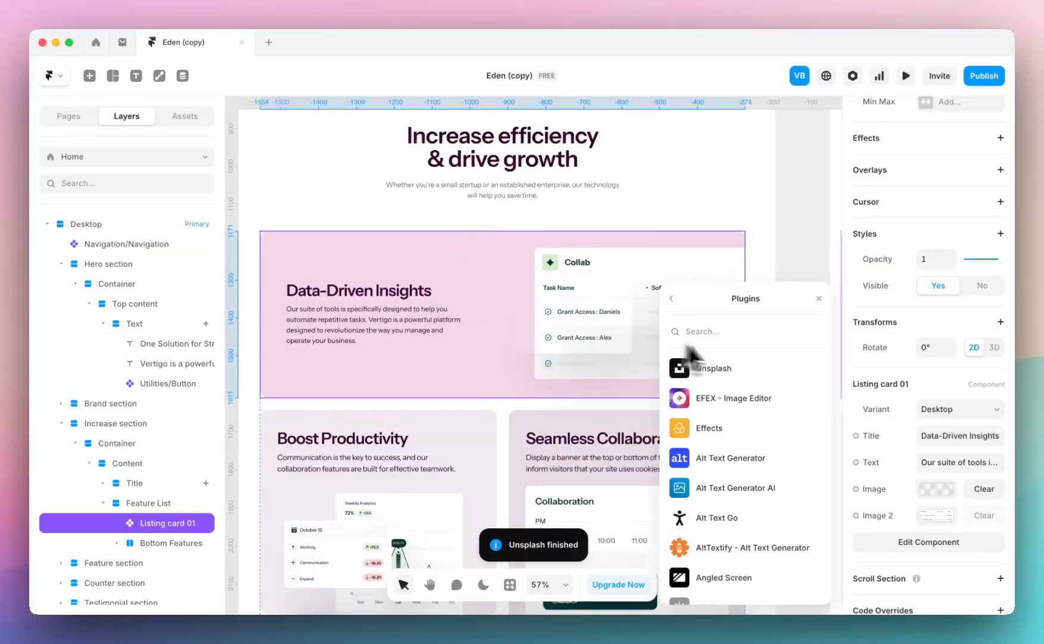
{"action": "left_click", "coordinate": [819, 298]}
Set the card's Image 2 to an Unsplash photo of two women working at a desk, and review the updated section
{"action": "left_click", "coordinate": [936, 516]}
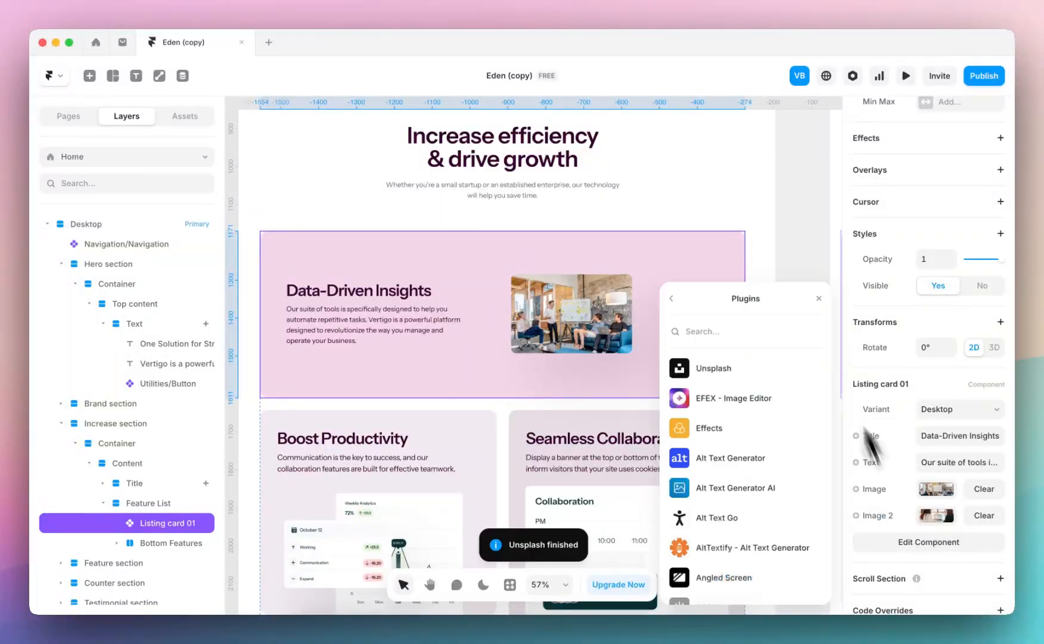
{"action": "left_click", "coordinate": [820, 312]}
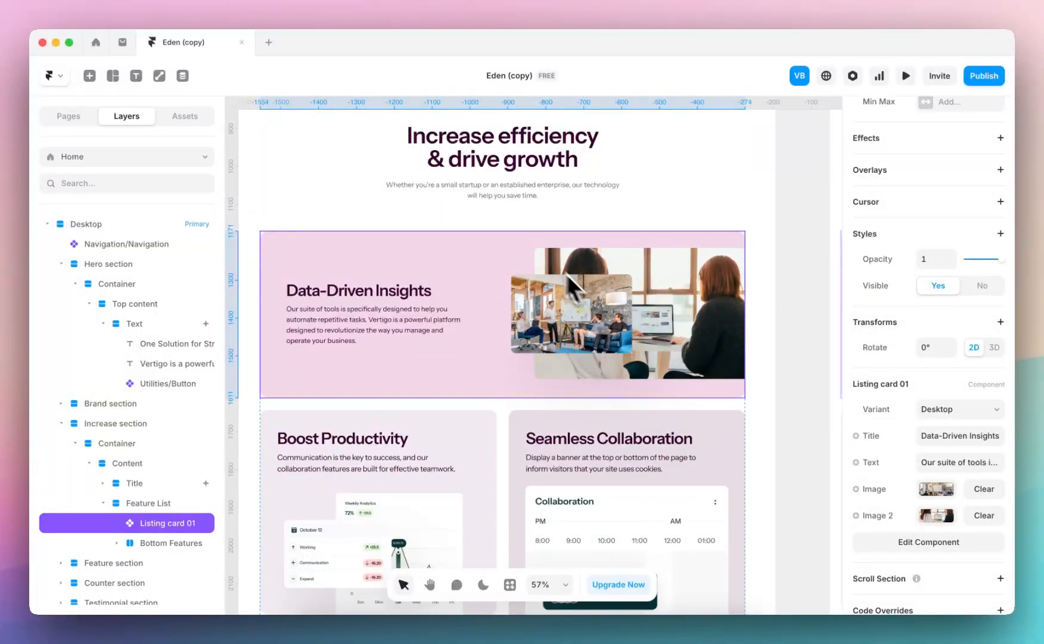
{"action": "scroll", "coordinate": [719, 289], "scroll_direction": "down", "scroll_amount": 3}
{"action": "left_click", "coordinate": [729, 289]}
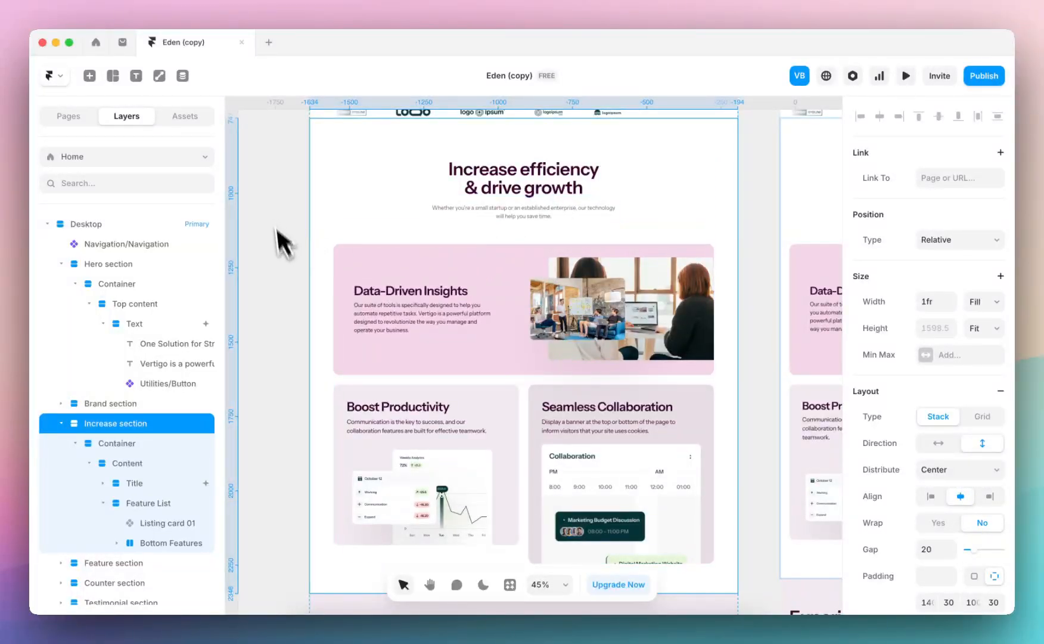
{"action": "scroll", "coordinate": [433, 335], "scroll_direction": "down", "scroll_amount": 3}
{"action": "scroll", "coordinate": [437, 334], "scroll_direction": "down", "scroll_amount": 3}
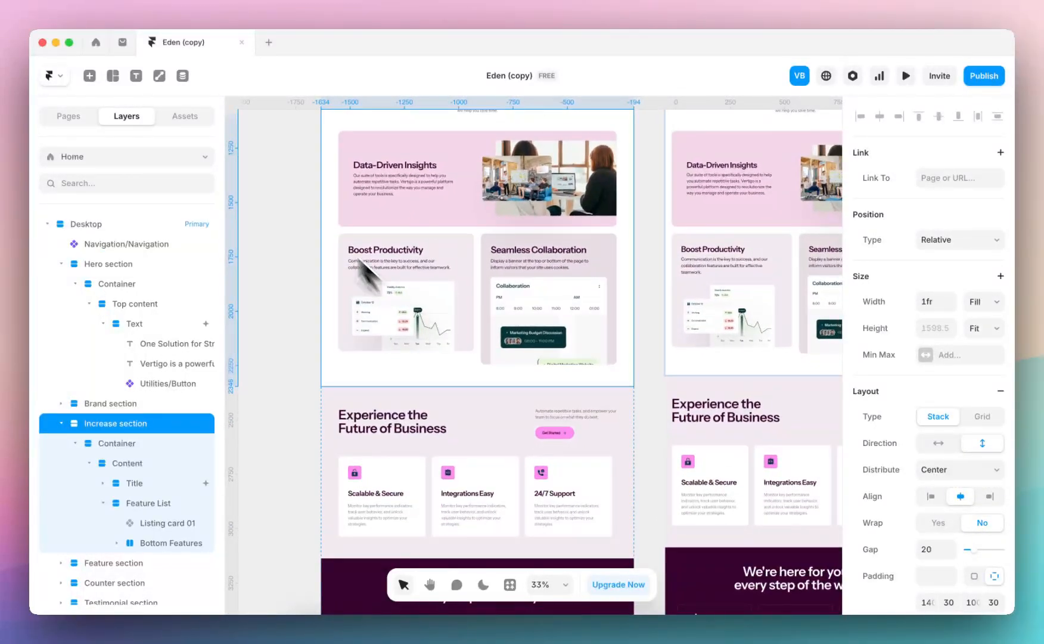
{"action": "left_click", "coordinate": [280, 188]}
Look through the project's assets and expand the Text styles to view the heading and paragraph styles
{"action": "left_click", "coordinate": [180, 119]}
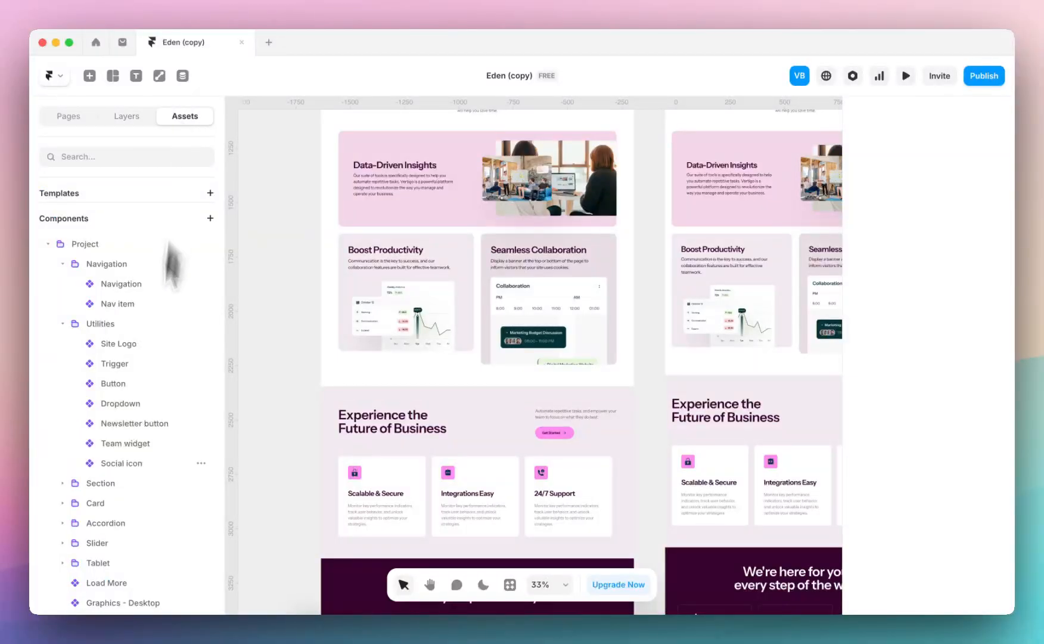
{"action": "scroll", "coordinate": [132, 460], "scroll_direction": "down", "scroll_amount": 12}
{"action": "left_click", "coordinate": [49, 361]}
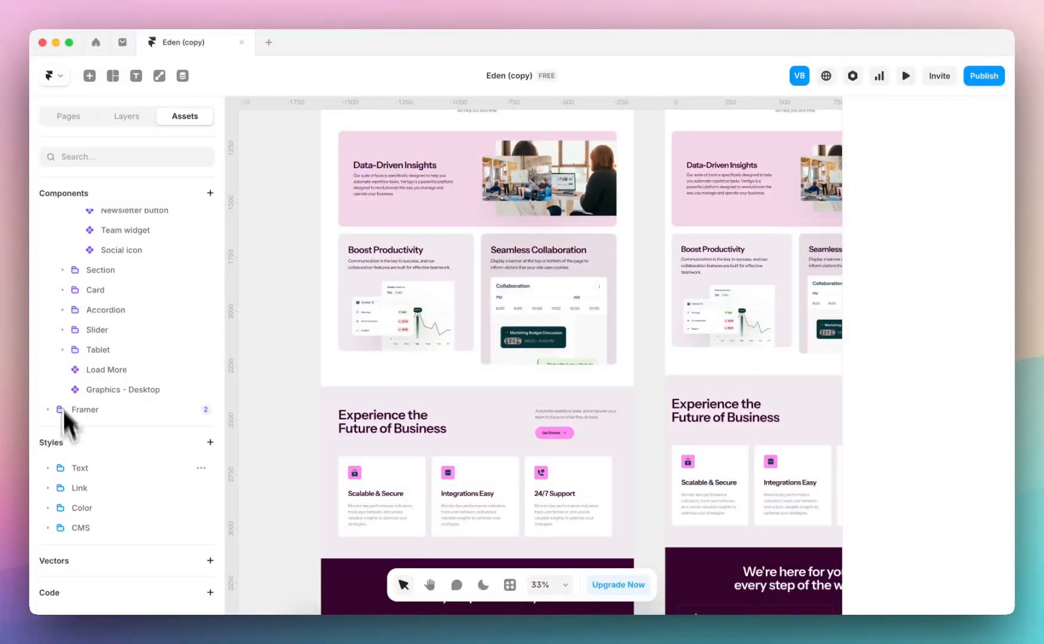
{"action": "left_click", "coordinate": [51, 469]}
{"action": "scroll", "coordinate": [71, 459], "scroll_direction": "down", "scroll_amount": 5}
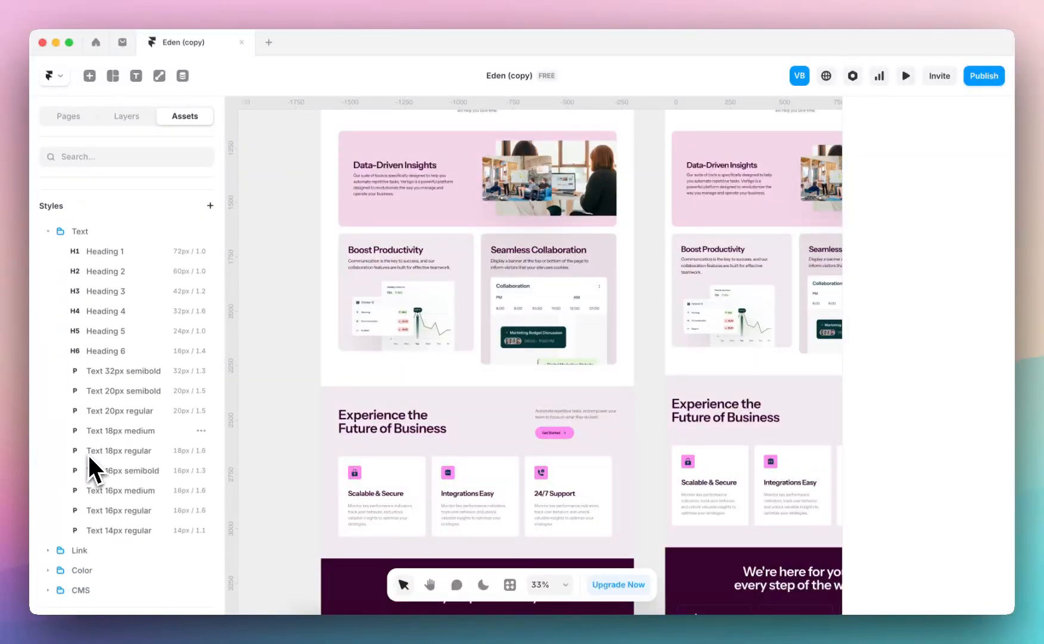
Open the Heading 1 text style, browse its available fonts, and return to the style settings without changing the font
{"action": "left_click", "coordinate": [143, 251]}
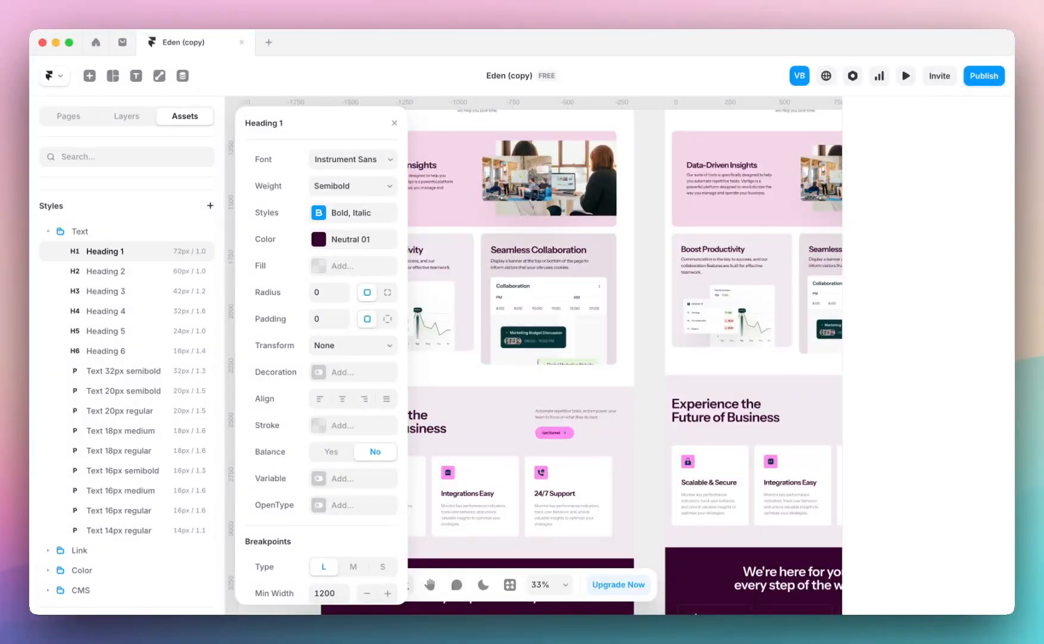
{"action": "left_click", "coordinate": [355, 158]}
{"action": "scroll", "coordinate": [280, 287], "scroll_direction": "down", "scroll_amount": 3}
{"action": "scroll", "coordinate": [280, 288], "scroll_direction": "down", "scroll_amount": 15}
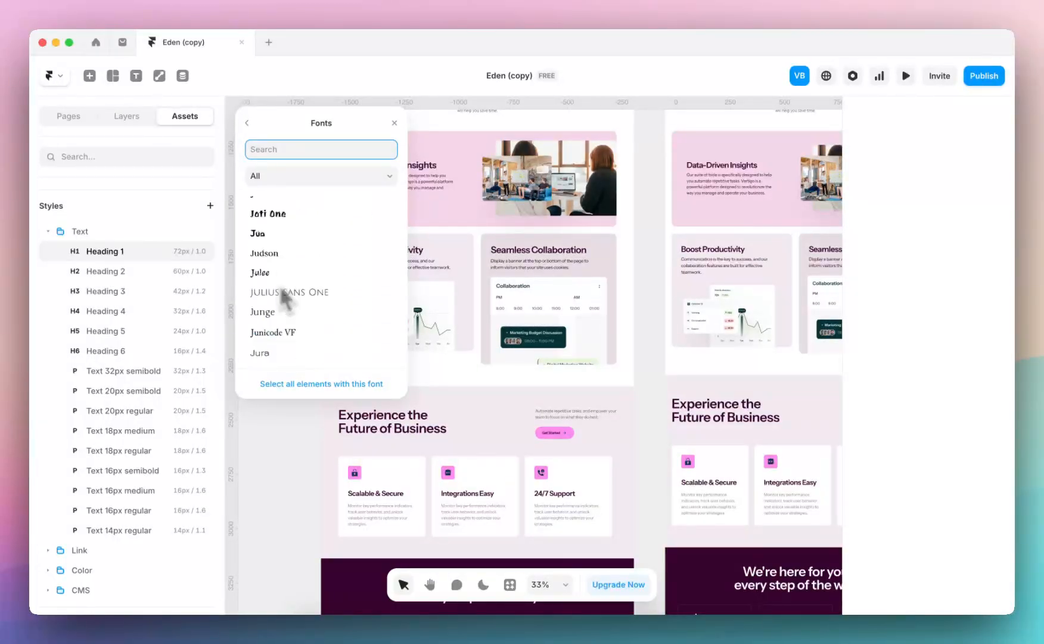
{"action": "left_click", "coordinate": [247, 123]}
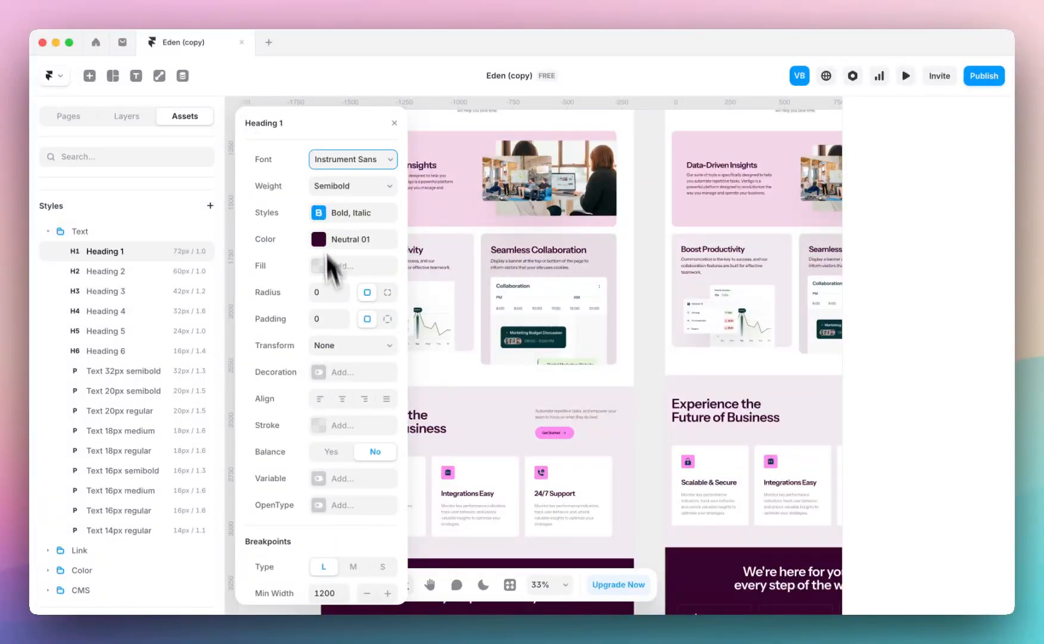
Compare the Heading 1 style's minimum width, size, letter and line spacing across the L, M and S breakpoints
{"action": "scroll", "coordinate": [335, 354], "scroll_direction": "down", "scroll_amount": 3}
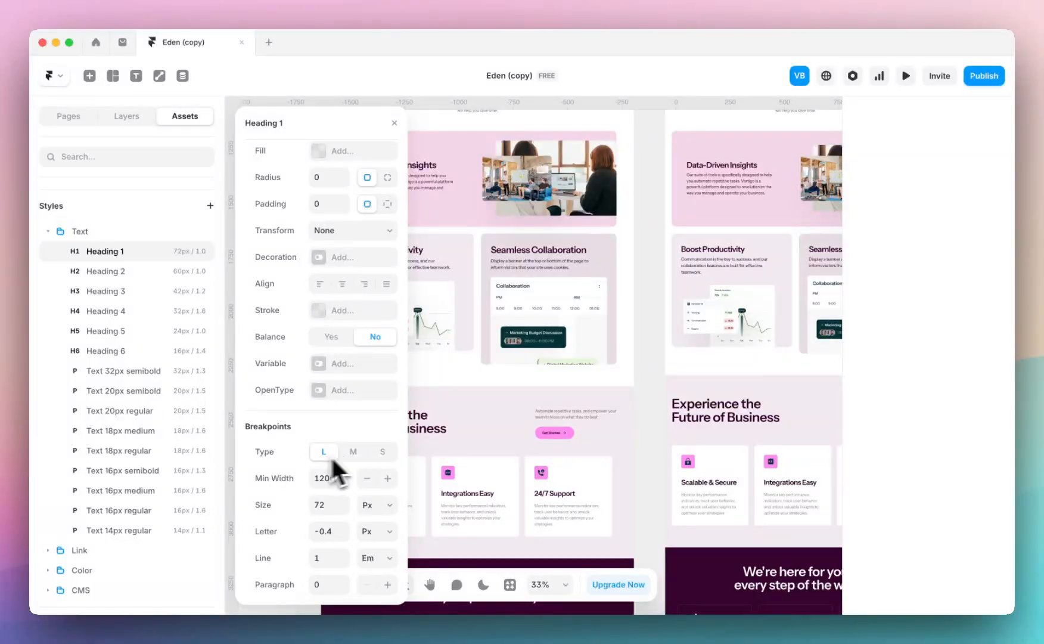
{"action": "scroll", "coordinate": [509, 317], "scroll_direction": "up", "scroll_amount": 4}
{"action": "scroll", "coordinate": [507, 320], "scroll_direction": "up", "scroll_amount": 3}
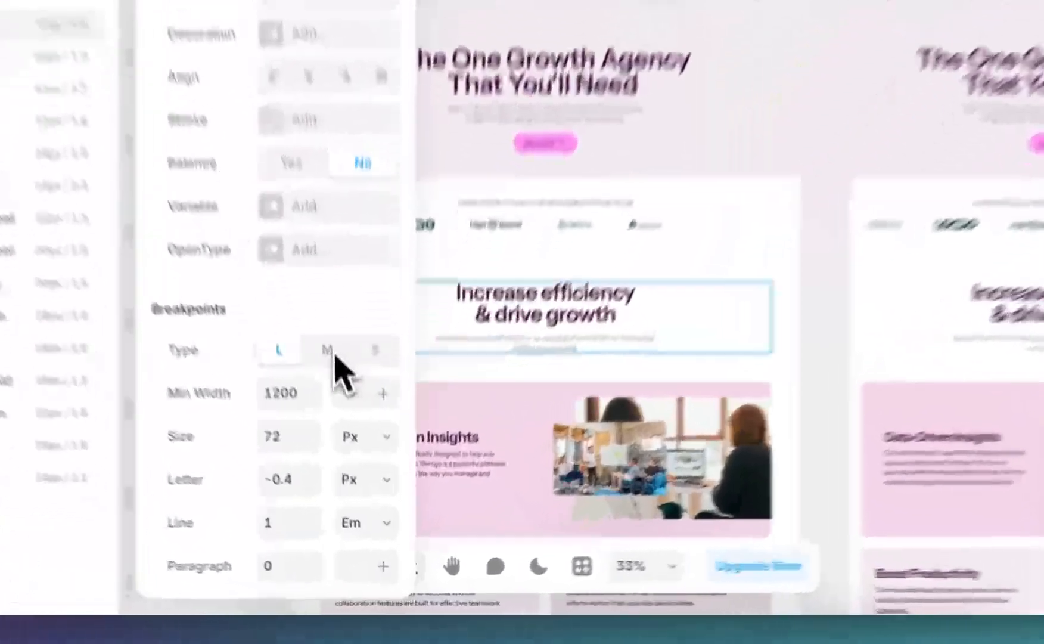
{"action": "left_click", "coordinate": [353, 451]}
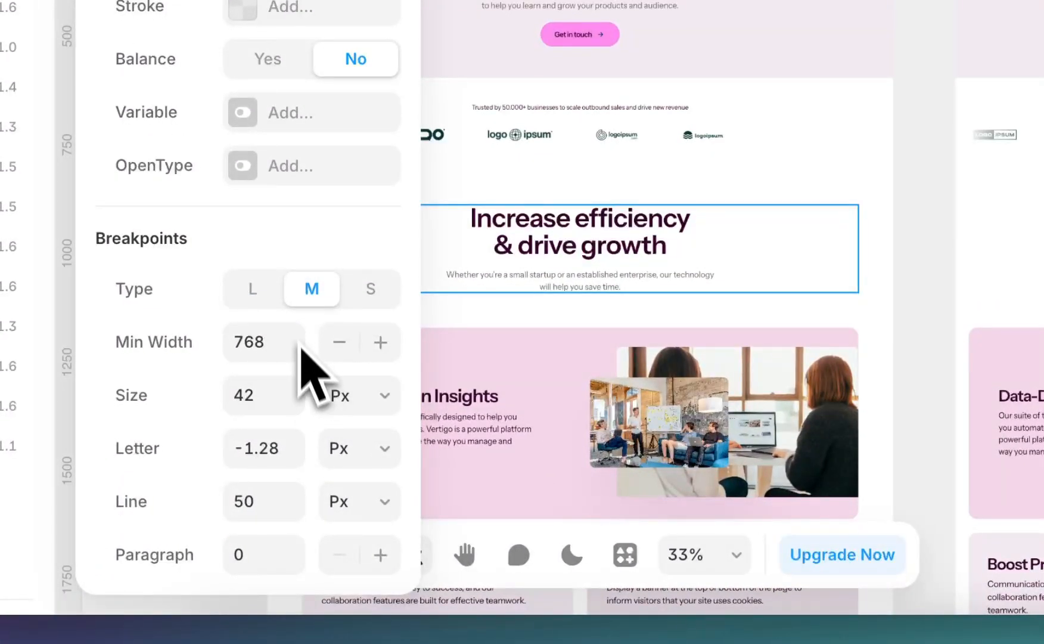
{"action": "scroll", "coordinate": [760, 277], "scroll_direction": "right", "scroll_amount": 4}
{"action": "left_click", "coordinate": [370, 288]}
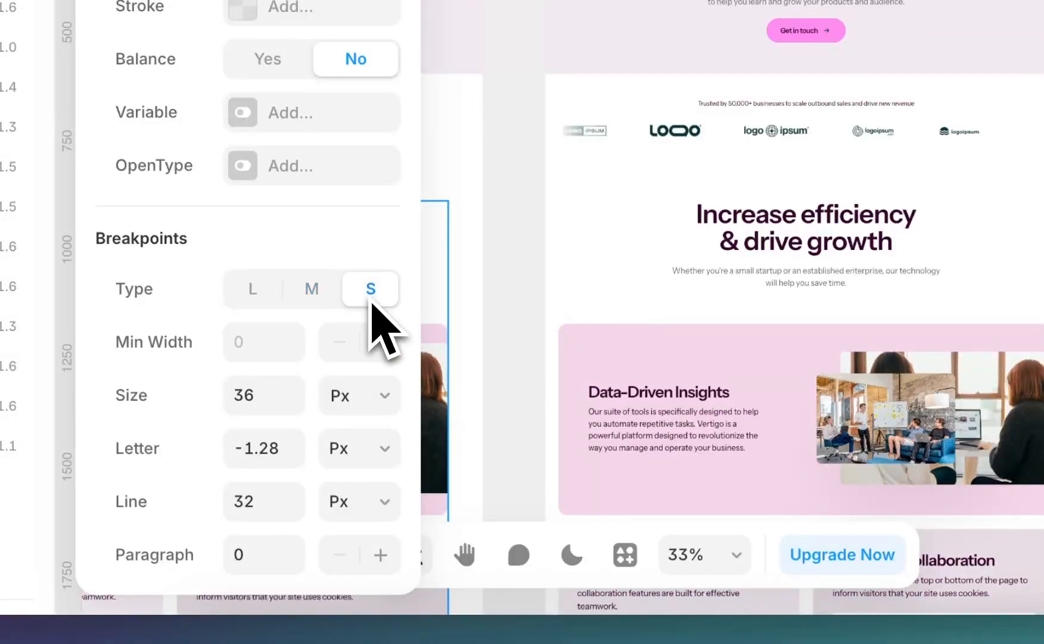
{"action": "left_click", "coordinate": [253, 289]}
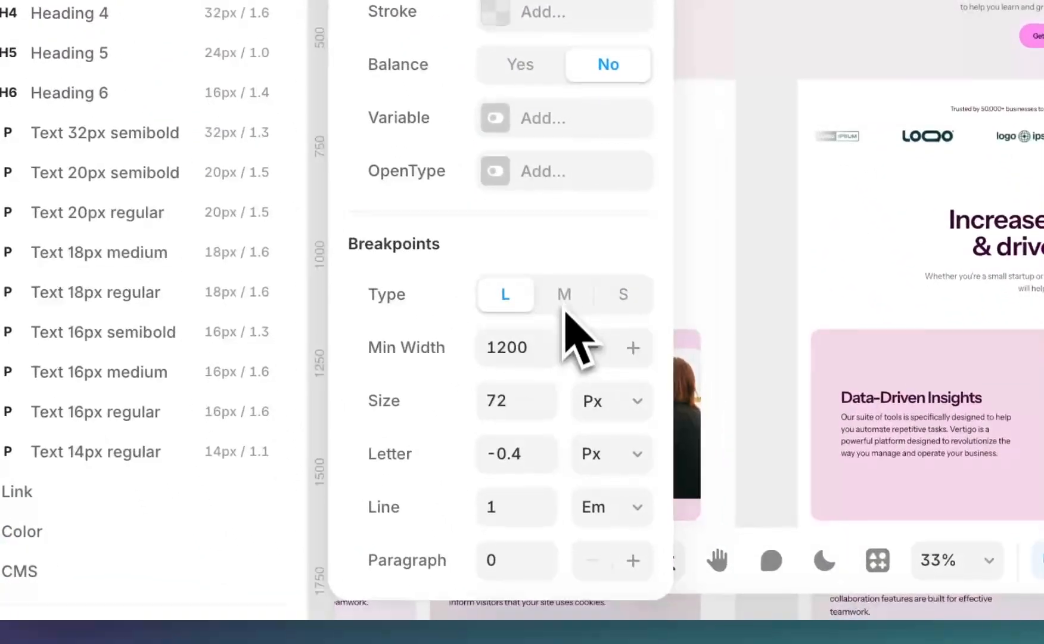
{"action": "left_click", "coordinate": [582, 345]}
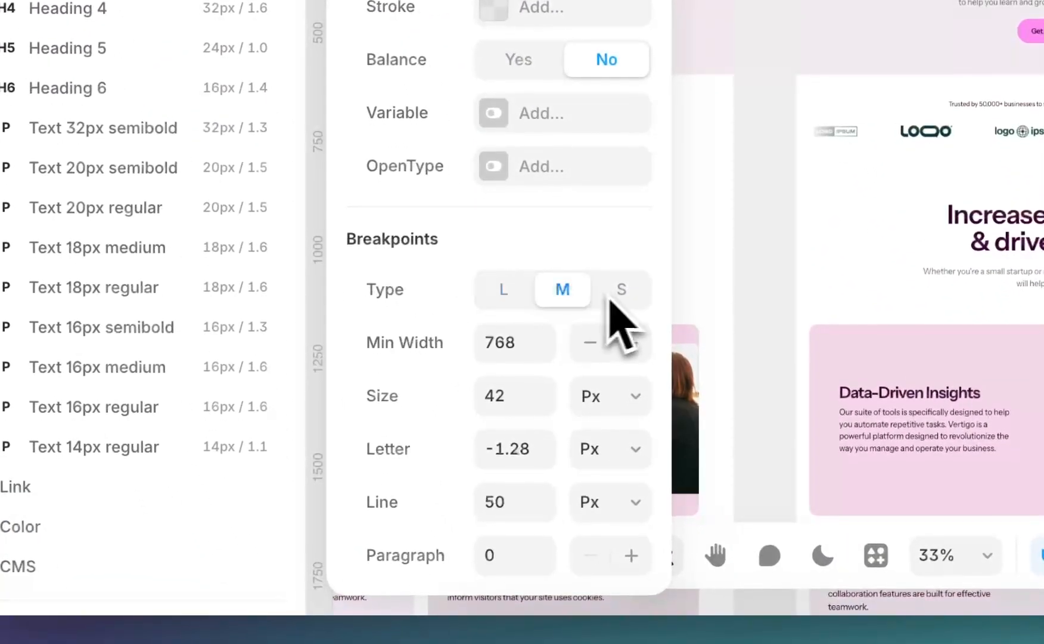
{"action": "left_click", "coordinate": [642, 345]}
{"action": "left_click", "coordinate": [523, 345]}
{"action": "scroll", "coordinate": [531, 298], "scroll_direction": "up", "scroll_amount": 1}
{"action": "scroll", "coordinate": [519, 358], "scroll_direction": "down", "scroll_amount": 1}
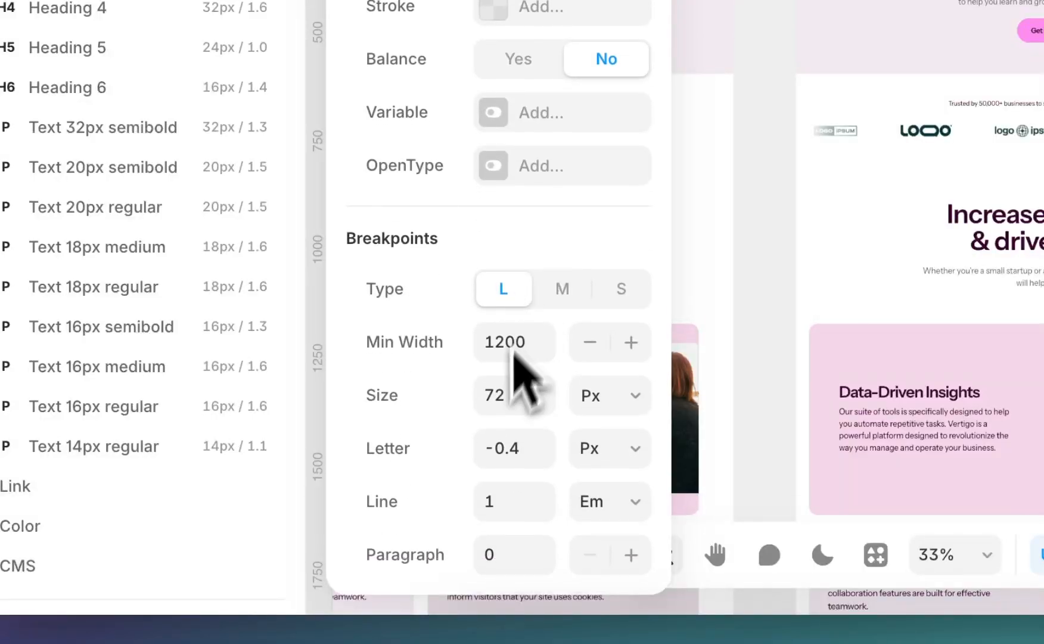
Try a size of 86 px for Heading 1 at the L breakpoint, and undo it
{"action": "left_click", "coordinate": [506, 405]}
{"action": "double_click", "coordinate": [500, 395]}
{"action": "type", "text": "86"}
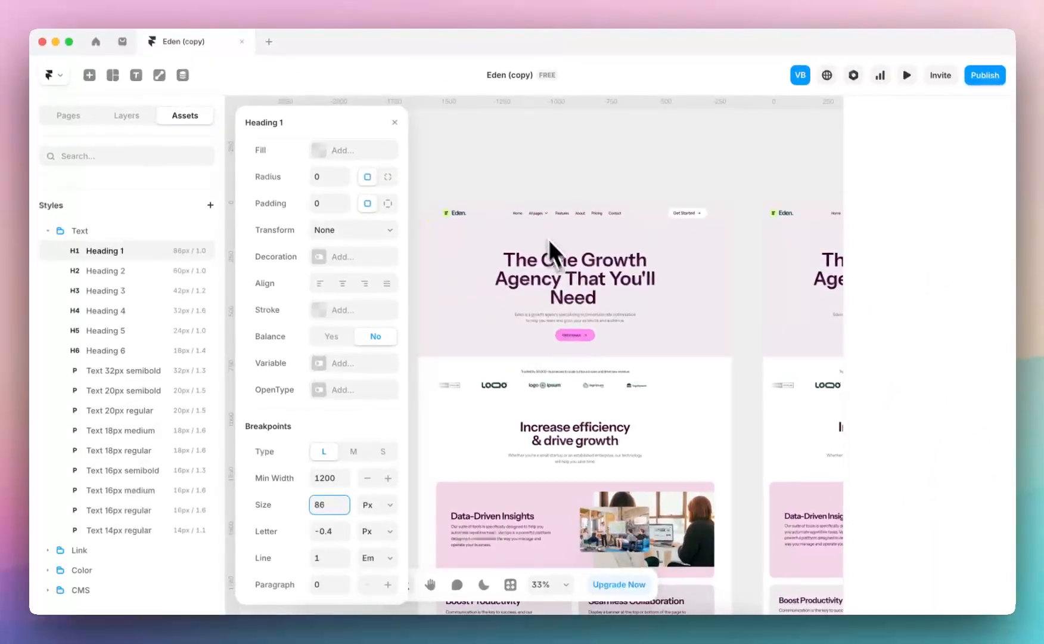
{"action": "key", "text": "super+z"}
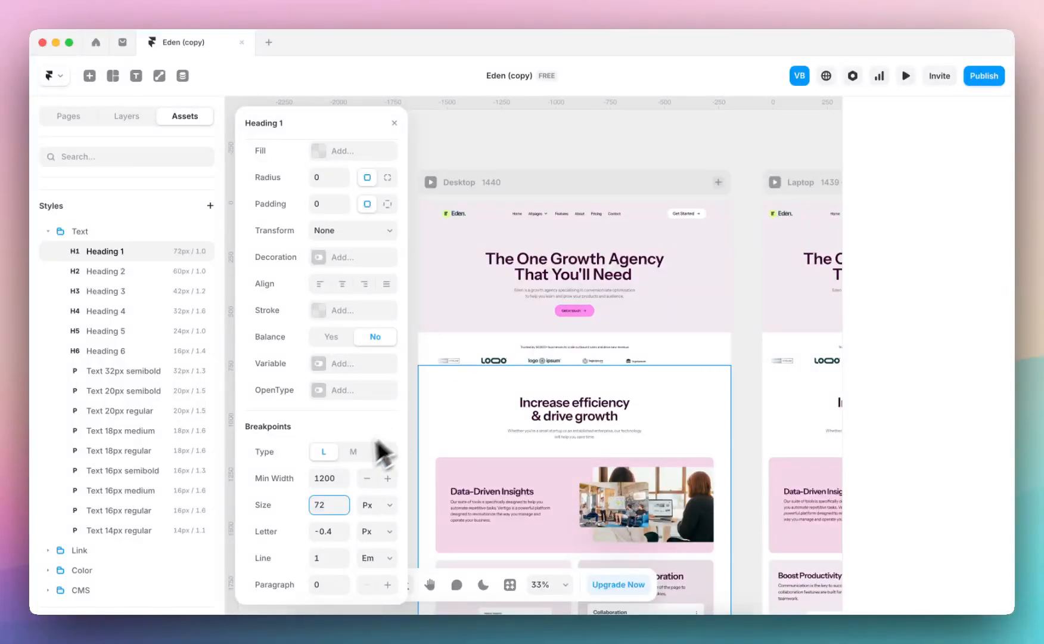
Try a size of 32 px for Heading 1 at the M breakpoint, and undo it
{"action": "left_click", "coordinate": [352, 452]}
{"action": "scroll", "coordinate": [691, 405], "scroll_direction": "right", "scroll_amount": 5}
{"action": "scroll", "coordinate": [688, 396], "scroll_direction": "right", "scroll_amount": 3}
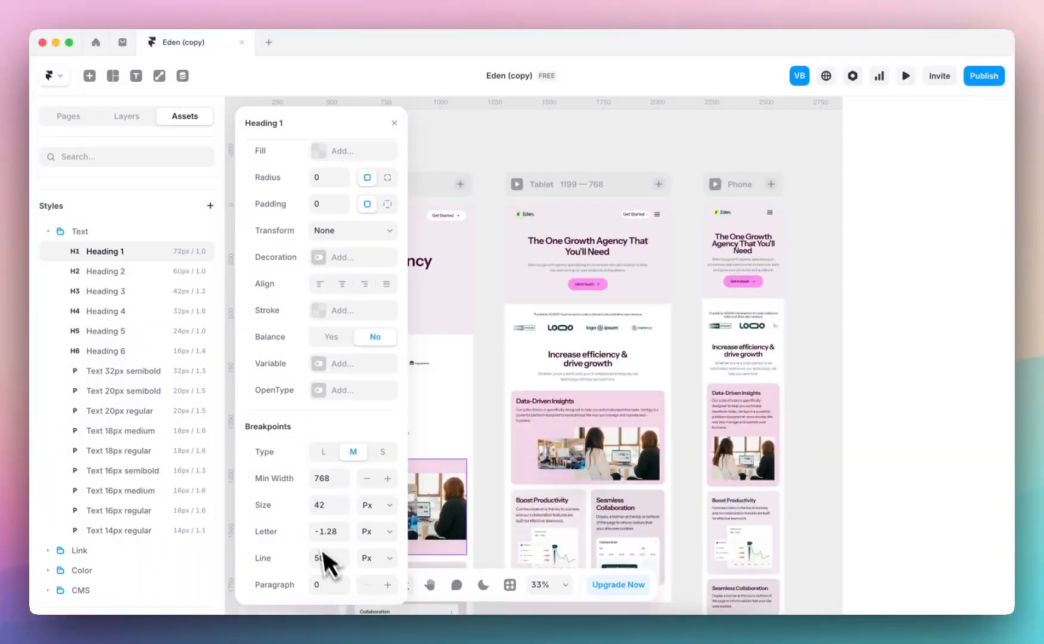
{"action": "type", "text": "3"}
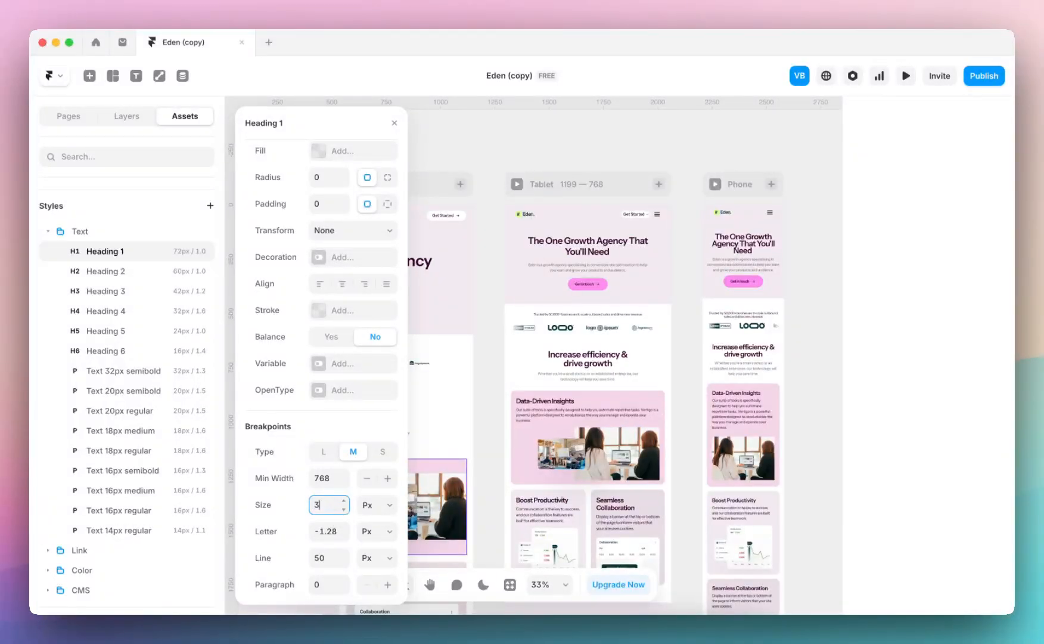
{"action": "type", "text": "2"}
{"action": "key", "text": "Return"}
{"action": "key", "text": "super+z"}
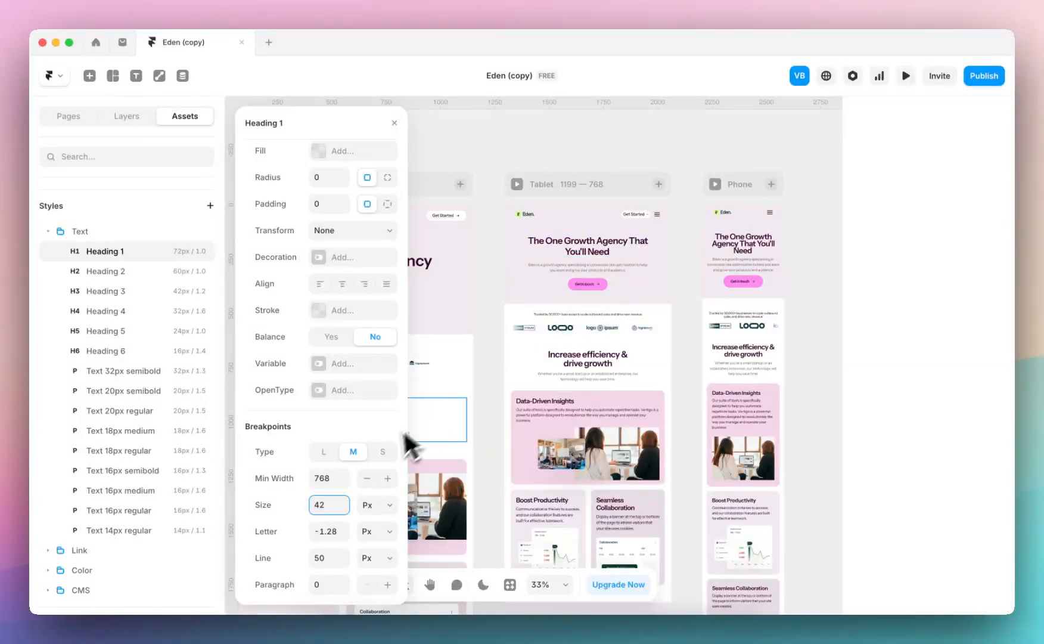
{"action": "type", "text": "32"}
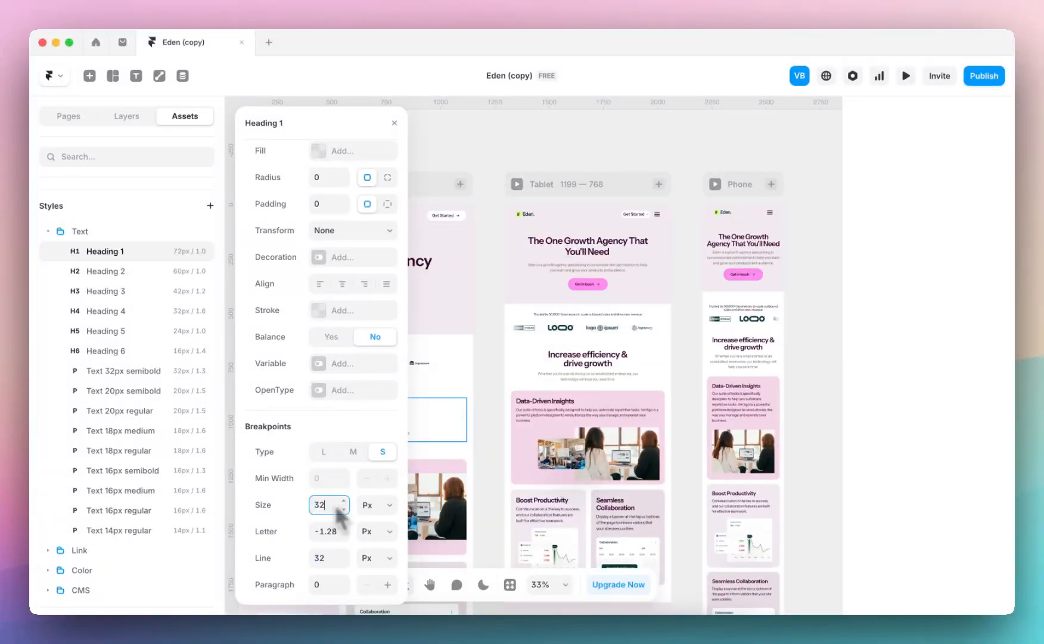
Set Heading 1's S breakpoint to size 32 px and line spacing 120%, and close the style settings
{"action": "scroll", "coordinate": [792, 244], "scroll_direction": "up", "scroll_amount": 5}
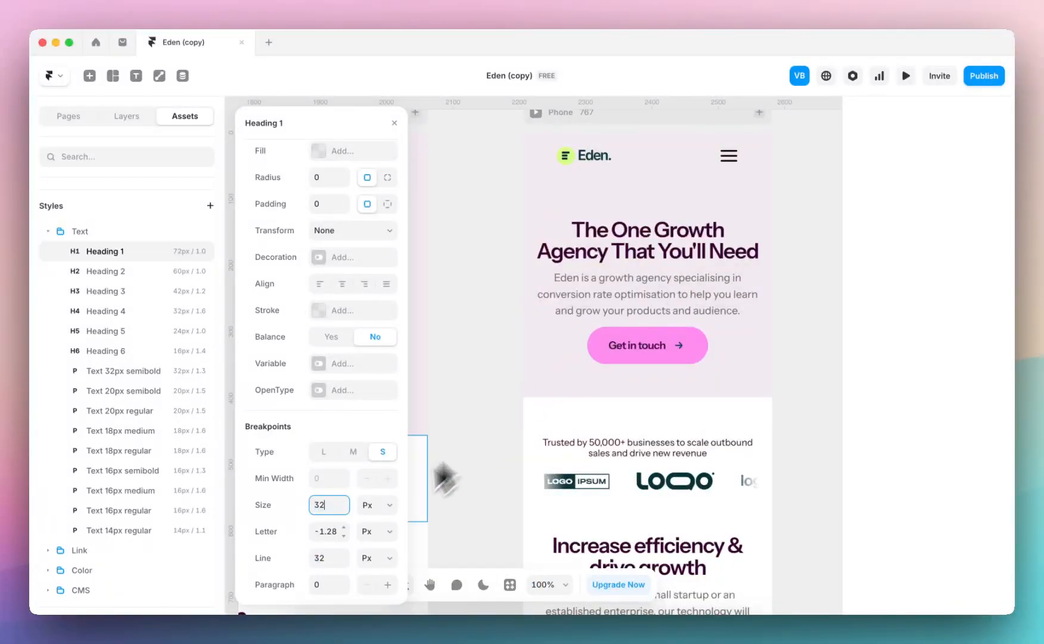
{"action": "left_click", "coordinate": [330, 558]}
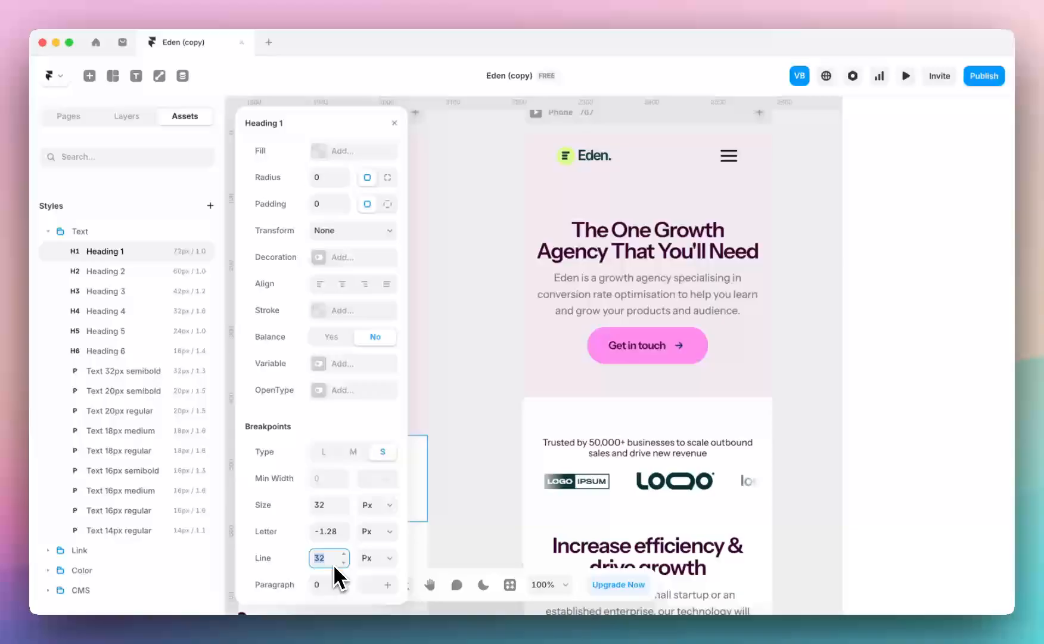
{"action": "left_click", "coordinate": [368, 561]}
{"action": "left_click", "coordinate": [370, 575]}
{"action": "left_click", "coordinate": [328, 559]}
{"action": "type", "text": "130"}
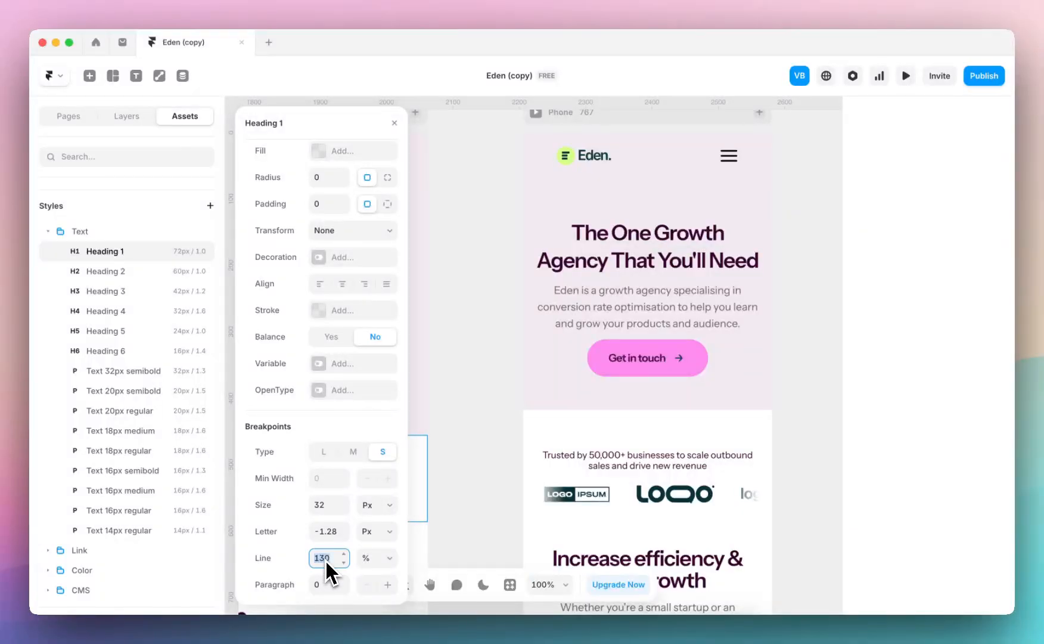
{"action": "type", "text": "120"}
{"action": "scroll", "coordinate": [729, 211], "scroll_direction": "left", "scroll_amount": 5}
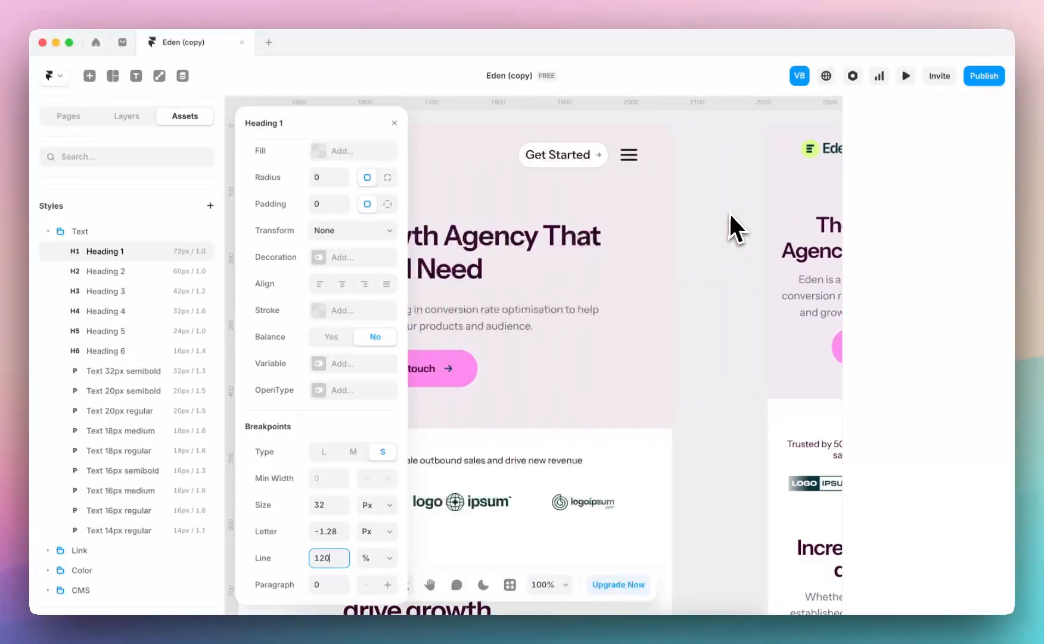
{"action": "scroll", "coordinate": [730, 214], "scroll_direction": "down", "scroll_amount": 5}
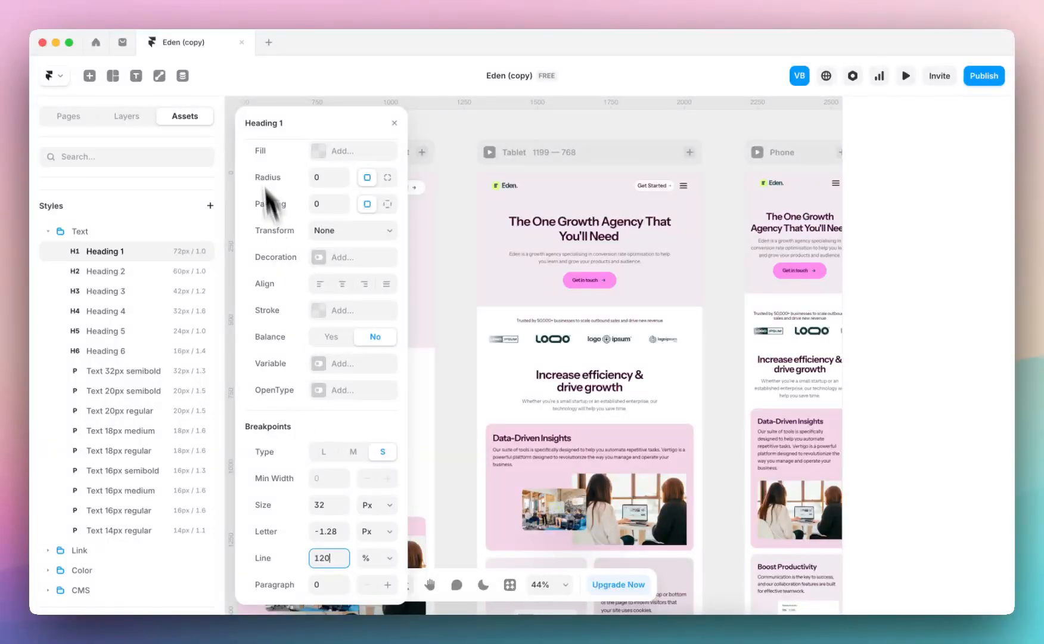
{"action": "left_click", "coordinate": [394, 123]}
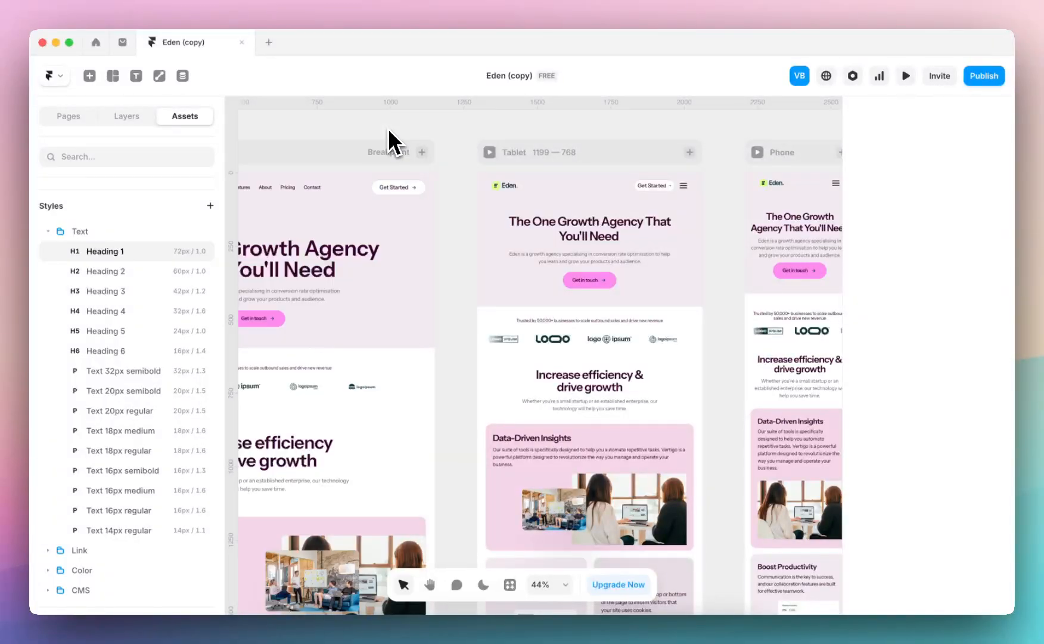
Look through the settings of Heading 2, Heading 3 and the 16px and 14px text styles, and close them
{"action": "left_click", "coordinate": [129, 277]}
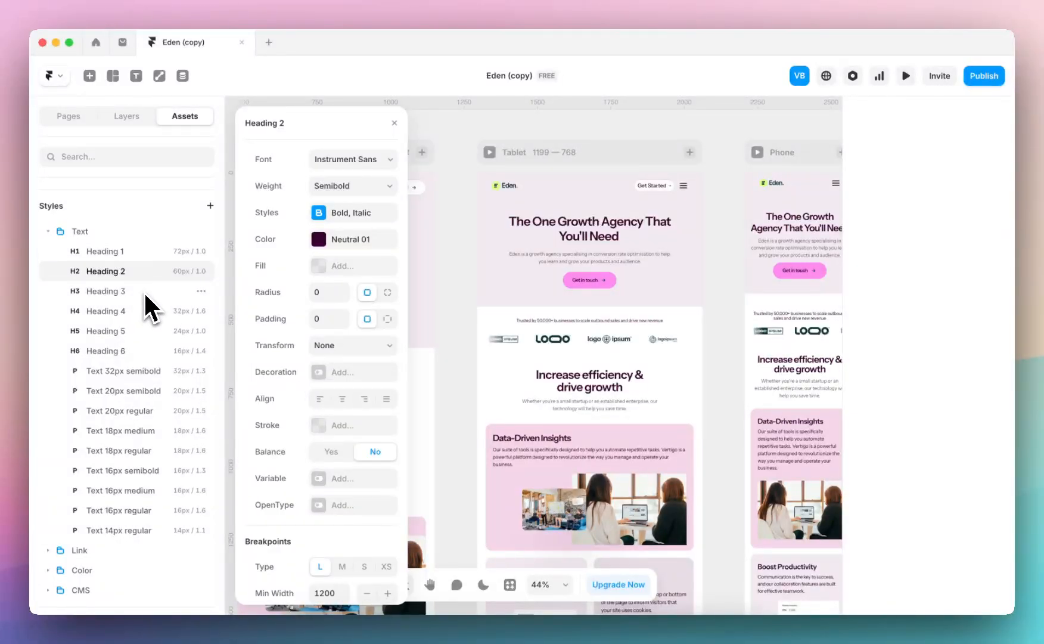
{"action": "left_click", "coordinate": [133, 294]}
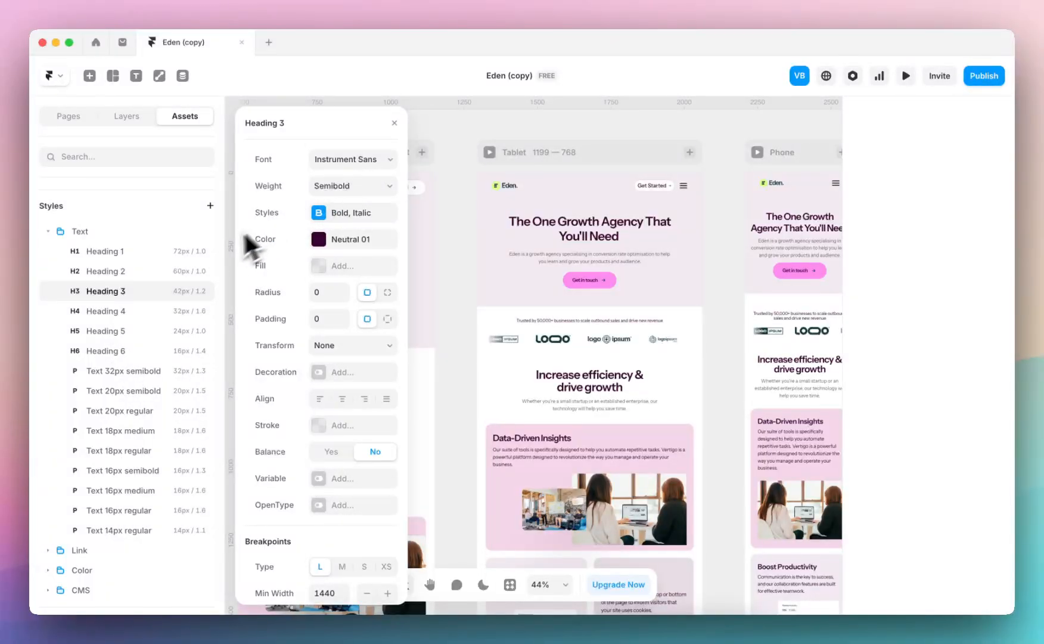
{"action": "scroll", "coordinate": [280, 225], "scroll_direction": "down", "scroll_amount": 4}
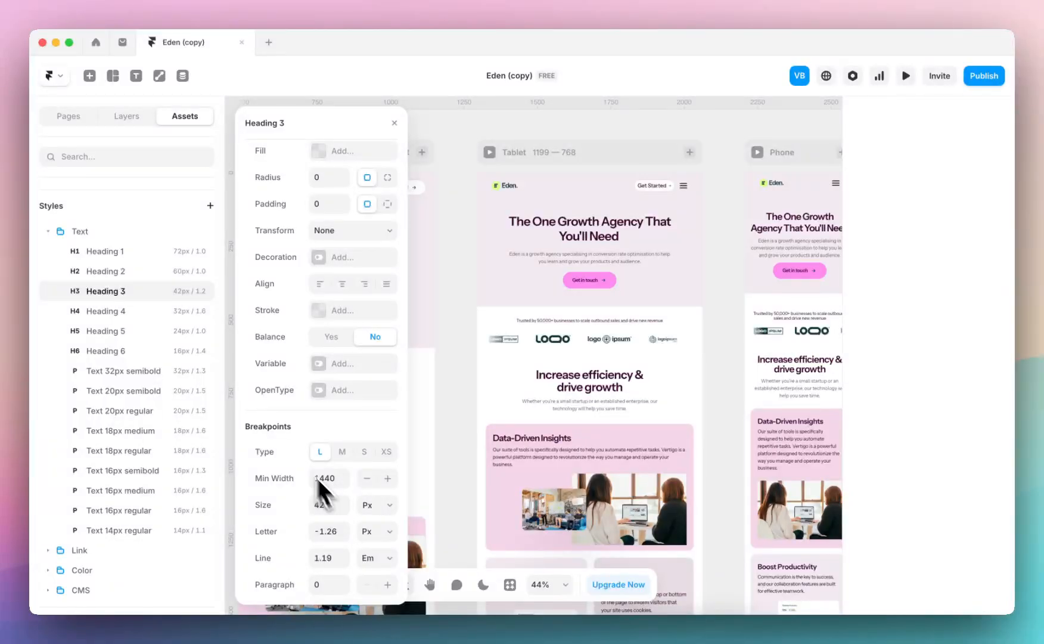
{"action": "left_click", "coordinate": [132, 470]}
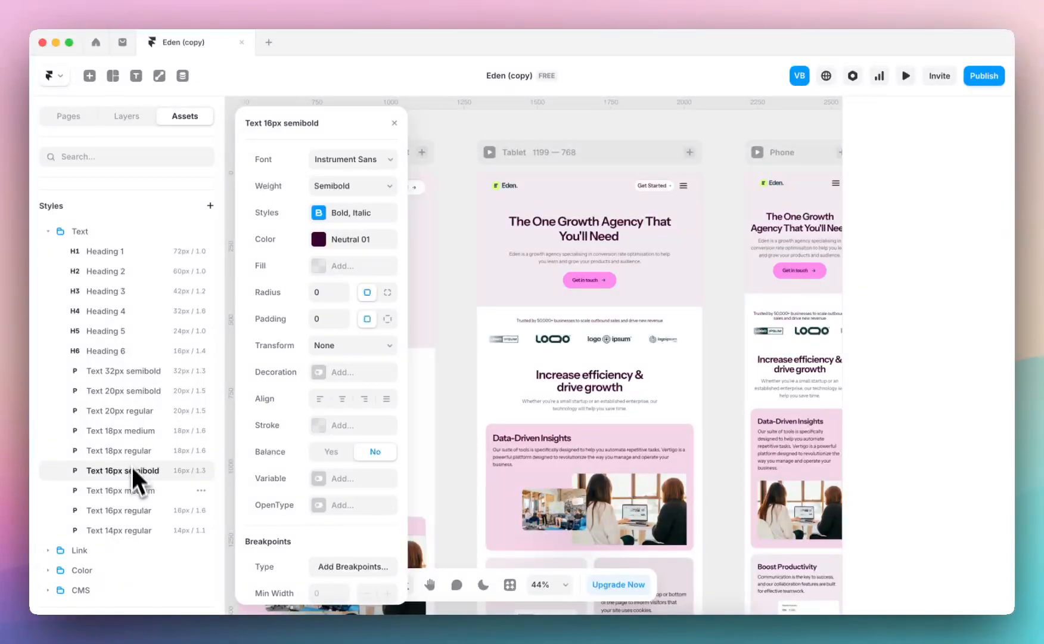
{"action": "left_click", "coordinate": [135, 500]}
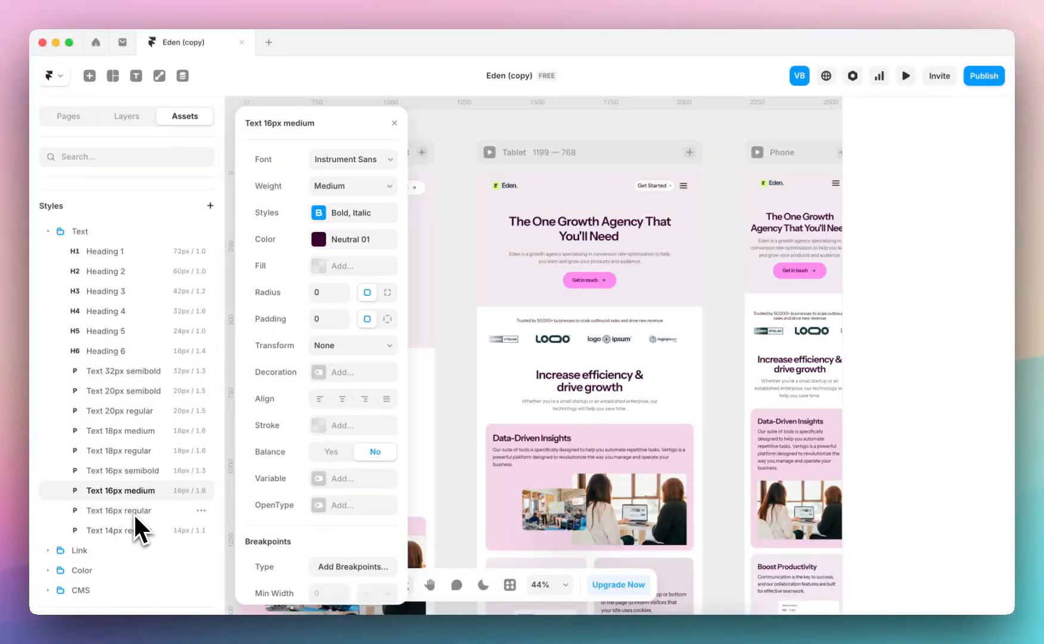
{"action": "left_click", "coordinate": [134, 512]}
{"action": "left_click", "coordinate": [134, 532]}
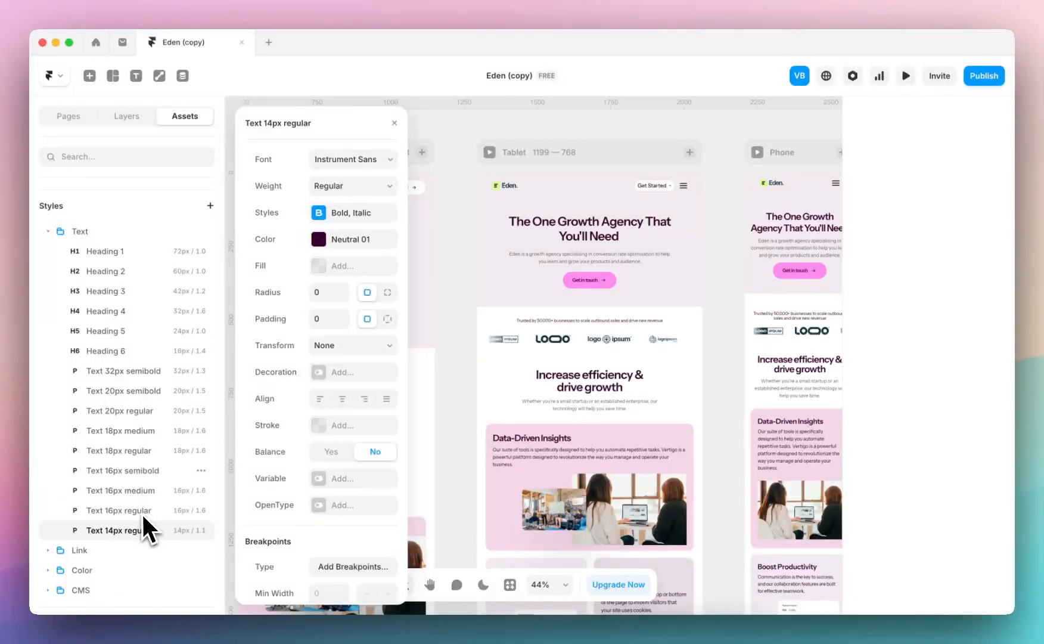
{"action": "left_click", "coordinate": [394, 124]}
Open the component of the Scalable & Secure card in the Experience the Future of Business section for editing
{"action": "scroll", "coordinate": [451, 221], "scroll_direction": "down", "scroll_amount": 5}
{"action": "scroll", "coordinate": [451, 221], "scroll_direction": "up", "scroll_amount": 2}
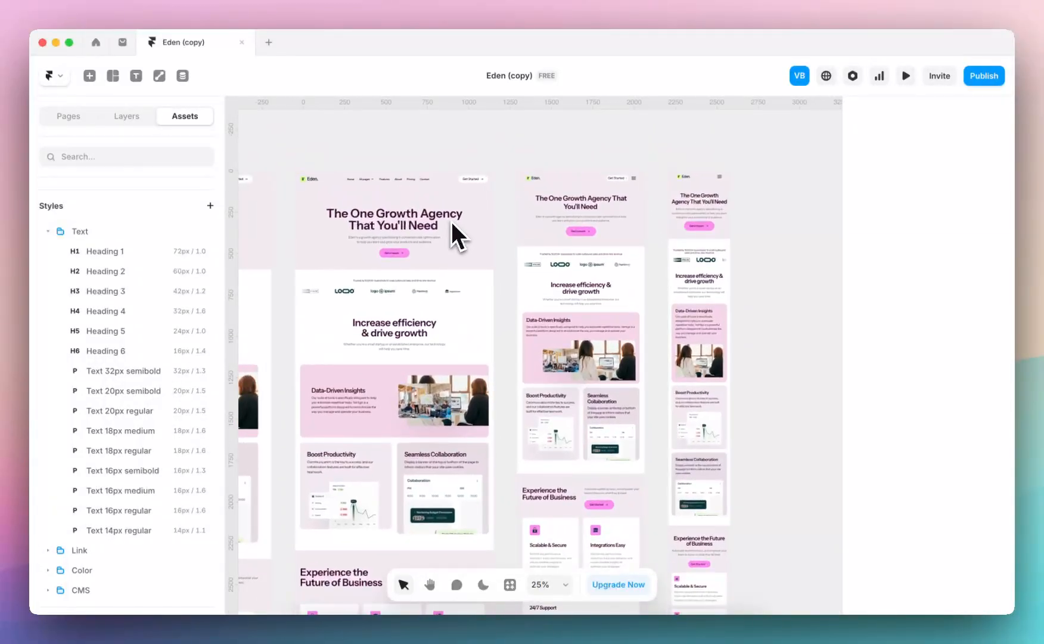
{"action": "scroll", "coordinate": [439, 305], "scroll_direction": "down", "scroll_amount": 2}
{"action": "scroll", "coordinate": [440, 314], "scroll_direction": "down", "scroll_amount": 3}
{"action": "scroll", "coordinate": [507, 449], "scroll_direction": "up", "scroll_amount": 5}
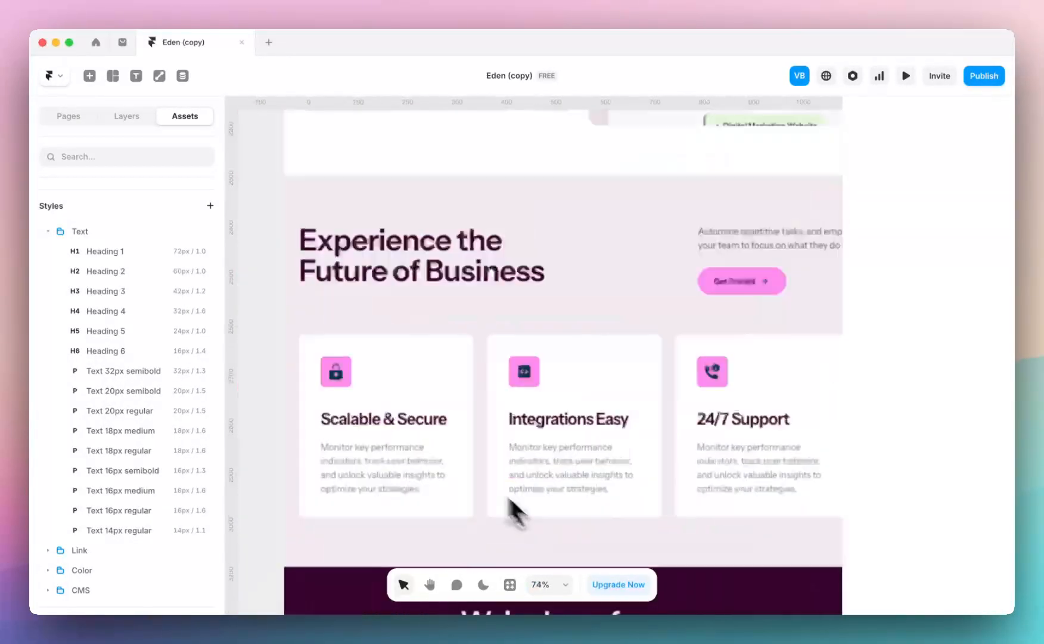
{"action": "left_click", "coordinate": [433, 446]}
{"action": "scroll", "coordinate": [953, 429], "scroll_direction": "down", "scroll_amount": 4}
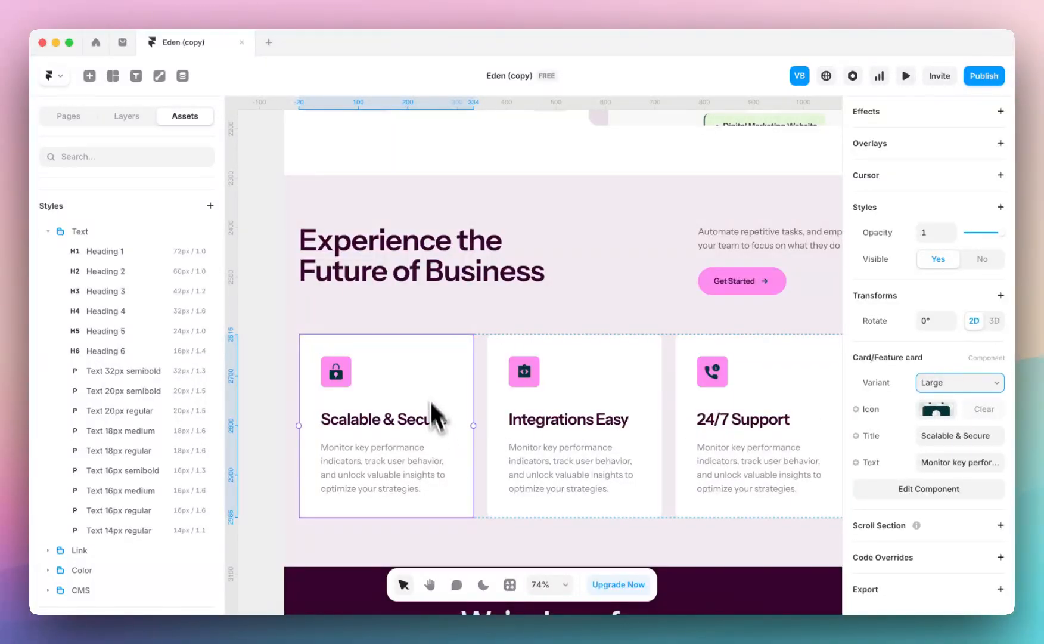
{"action": "double_click", "coordinate": [392, 373]}
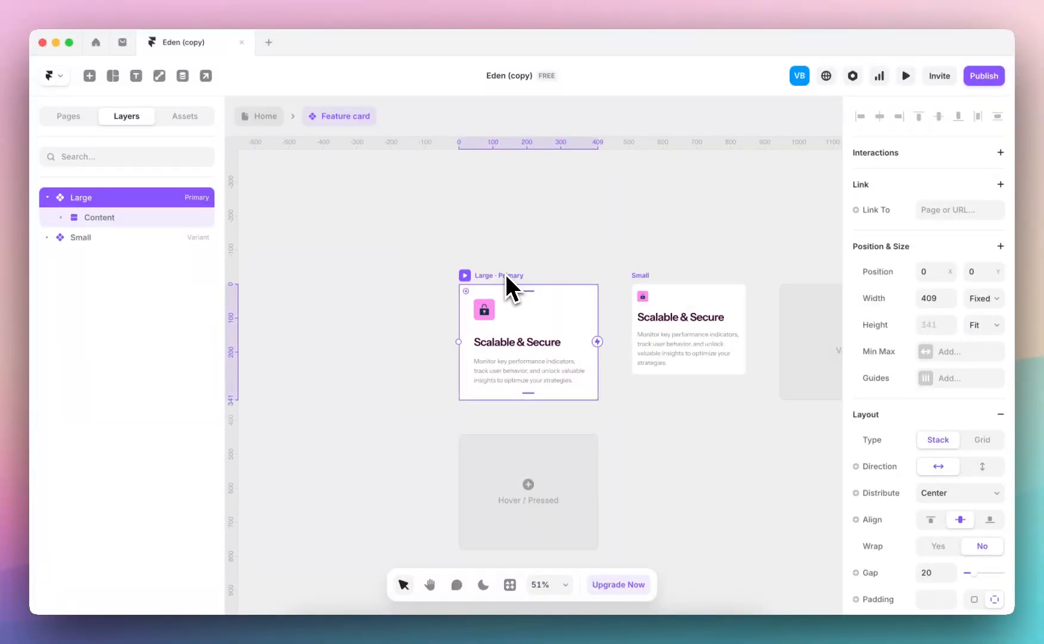
Add a variant based on the Large feature card and rename it Large No icon
{"action": "left_click", "coordinate": [653, 336]}
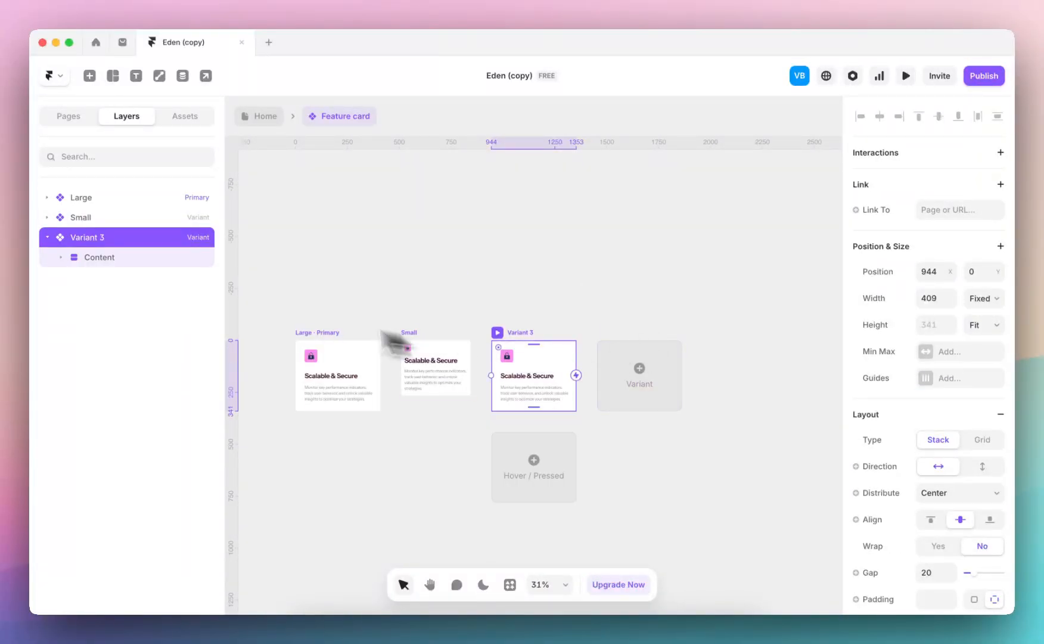
{"action": "double_click", "coordinate": [91, 239]}
{"action": "type", "text": "Large"}
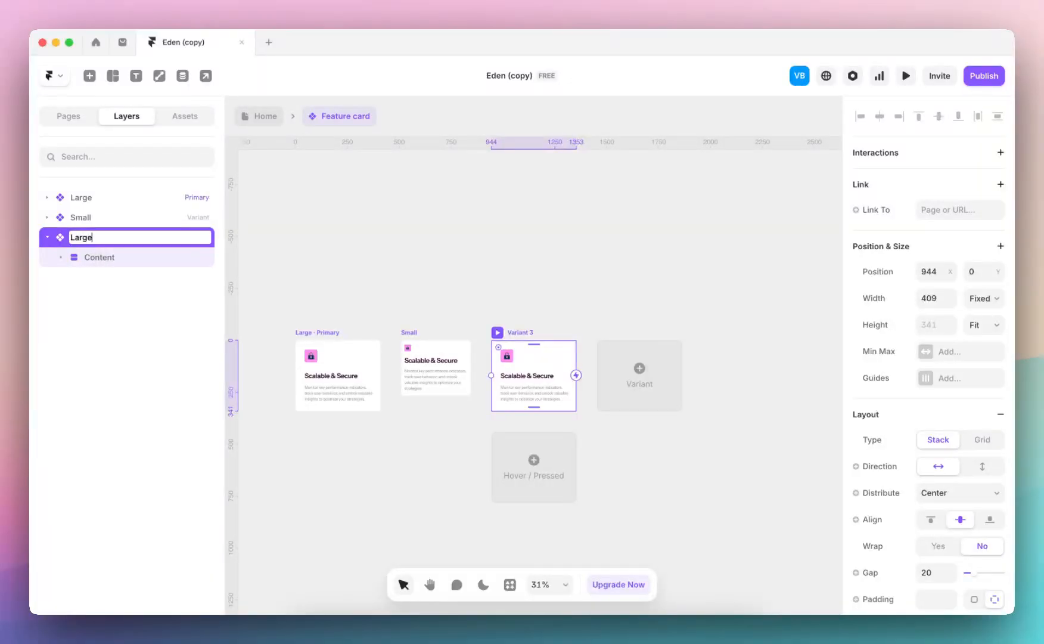
{"action": "type", "text": " No icon"}
{"action": "key", "text": "Return"}
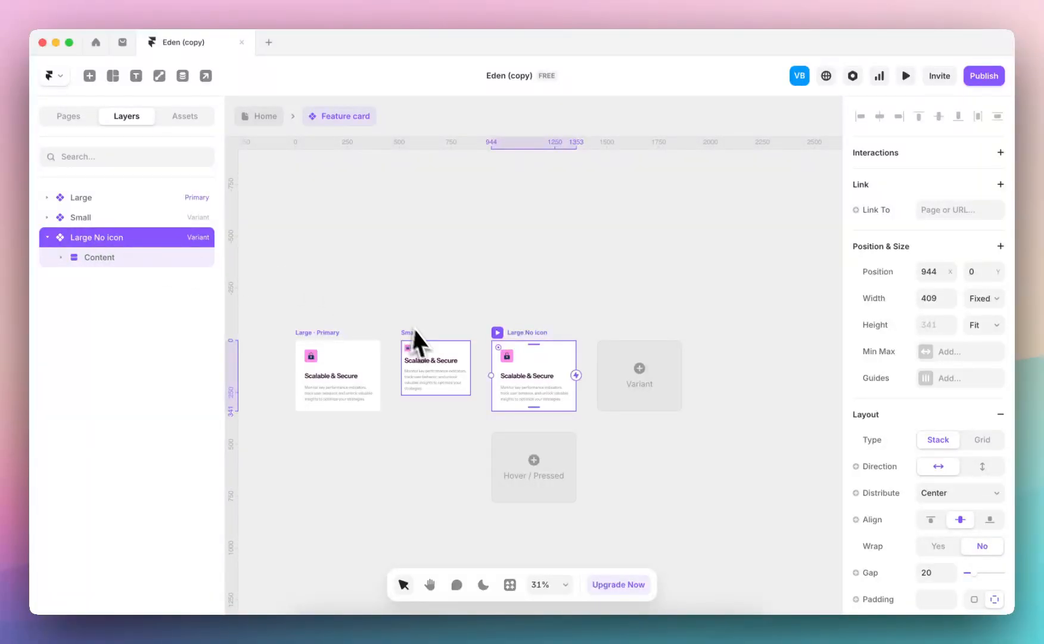
Add a variant based on the Small feature card and rename it Small No icon
{"action": "left_click", "coordinate": [424, 343]}
{"action": "left_click", "coordinate": [617, 372]}
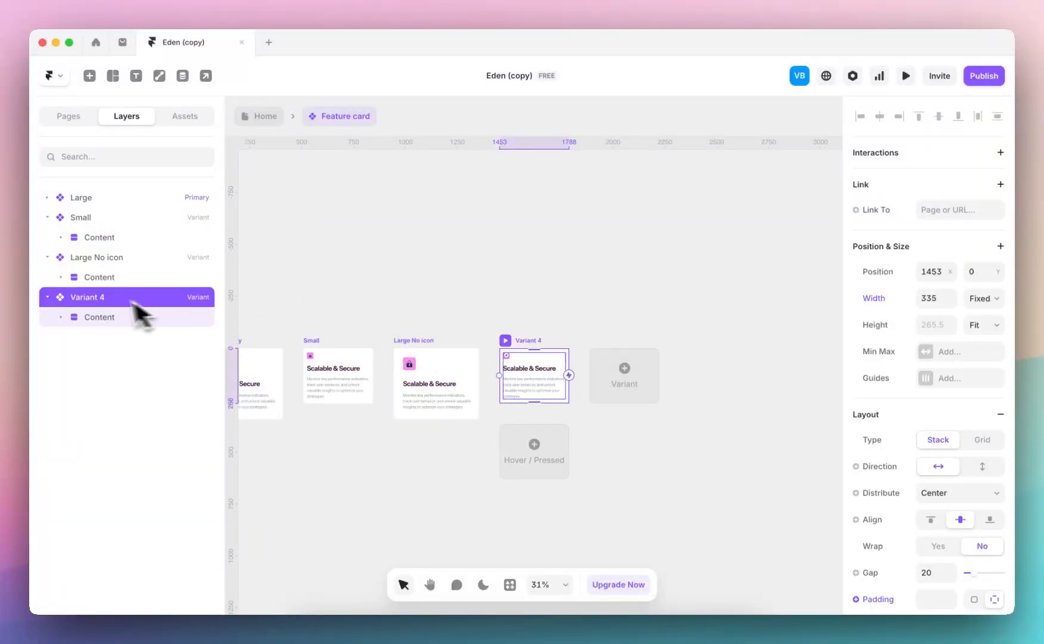
{"action": "double_click", "coordinate": [99, 298]}
{"action": "type", "text": "Small No icon"}
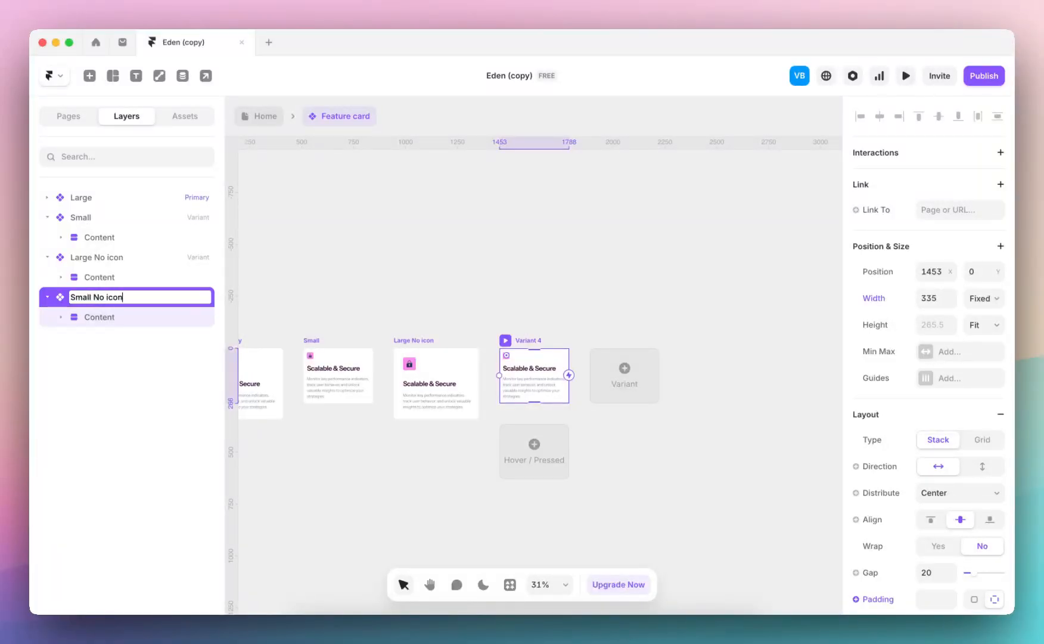
{"action": "key", "text": "Return"}
Return to the Home page and switch the Scalable & Secure card to the Large No icon variant
{"action": "left_click", "coordinate": [261, 117]}
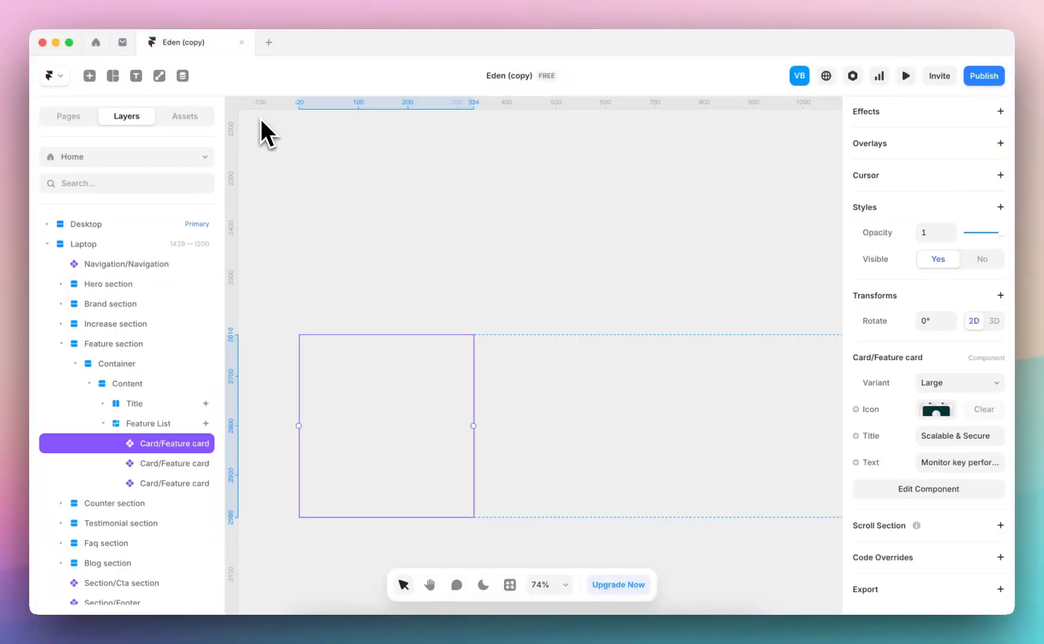
{"action": "left_click", "coordinate": [968, 382]}
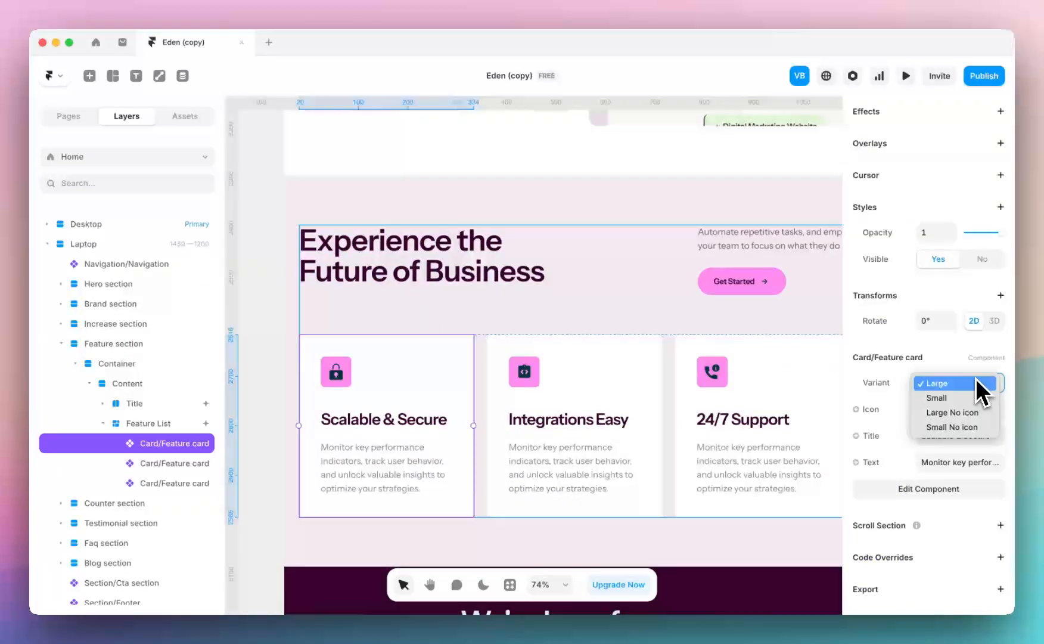
{"action": "left_click", "coordinate": [964, 414]}
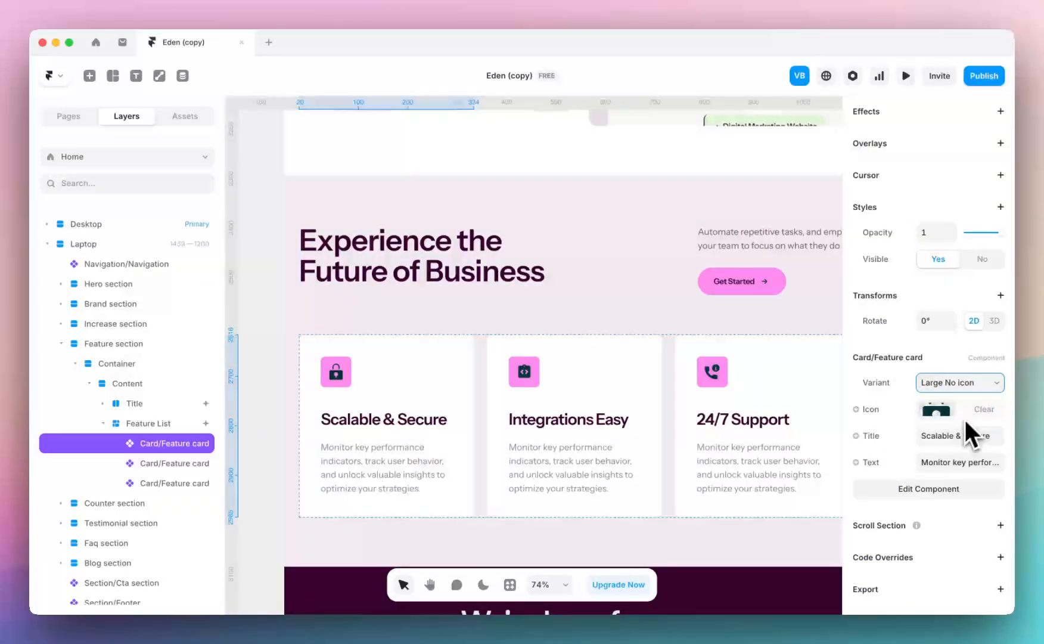
Reopen the feature card component and remove the icon and its background from the Large No icon variant
{"action": "double_click", "coordinate": [367, 411]}
{"action": "left_click", "coordinate": [453, 305], "text": "super"}
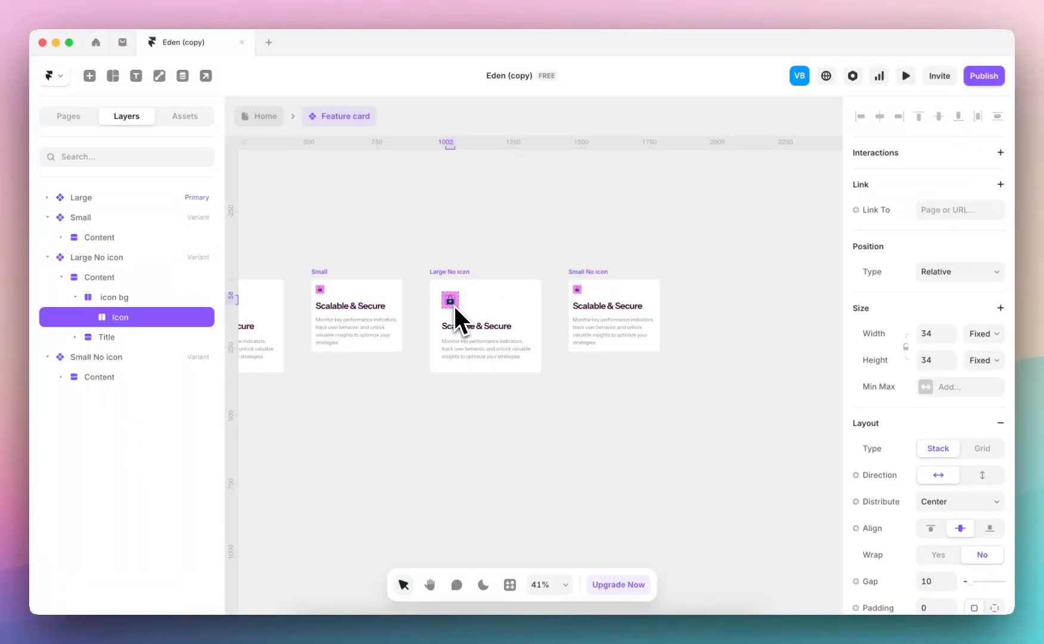
{"action": "scroll", "coordinate": [454, 304], "scroll_direction": "left", "scroll_amount": 2}
{"action": "scroll", "coordinate": [516, 253], "scroll_direction": "up", "scroll_amount": 5}
{"action": "key", "text": "Escape"}
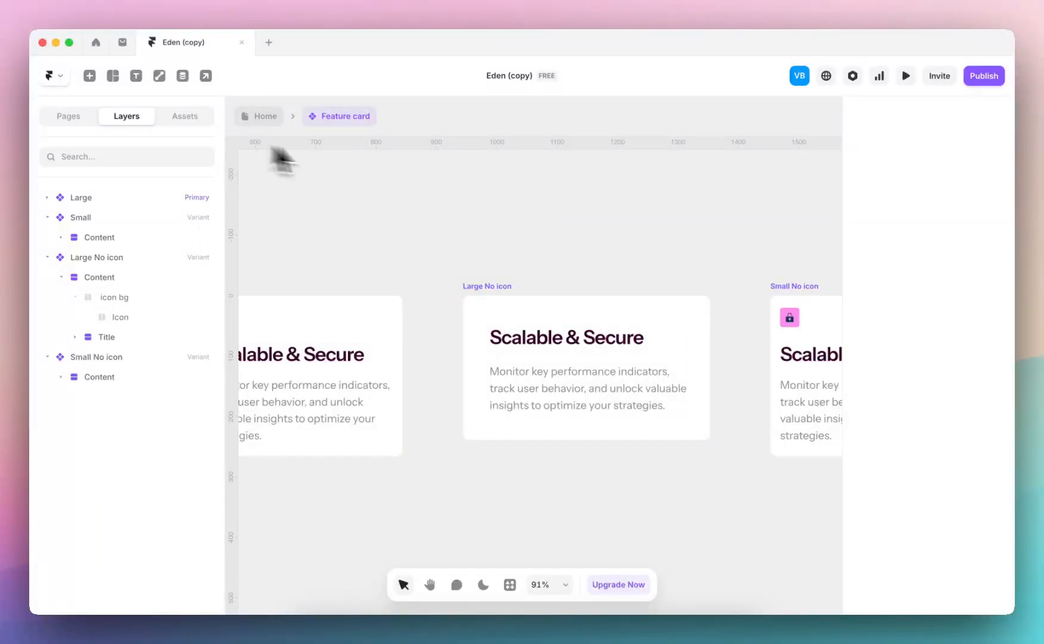
Remove the icon and its background from the Small No icon variant
{"action": "scroll", "coordinate": [522, 251], "scroll_direction": "right", "scroll_amount": 10}
{"action": "left_click", "coordinate": [464, 332]}
{"action": "left_click", "coordinate": [131, 395]}
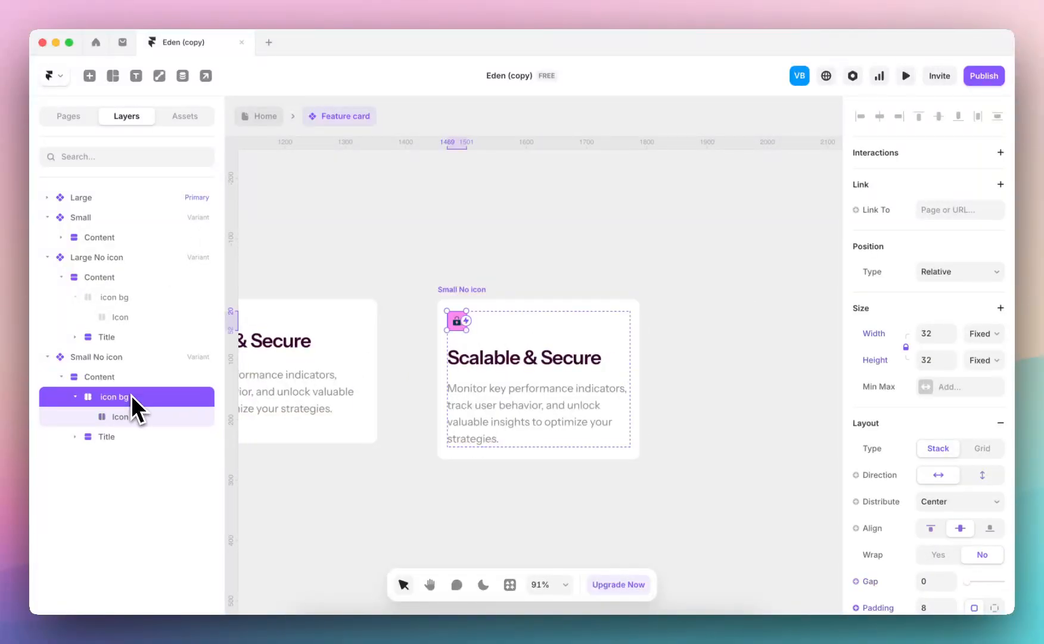
{"action": "key", "text": "Delete"}
{"action": "scroll", "coordinate": [520, 199], "scroll_direction": "down", "scroll_amount": 5}
{"action": "scroll", "coordinate": [520, 200], "scroll_direction": "left", "scroll_amount": 3}
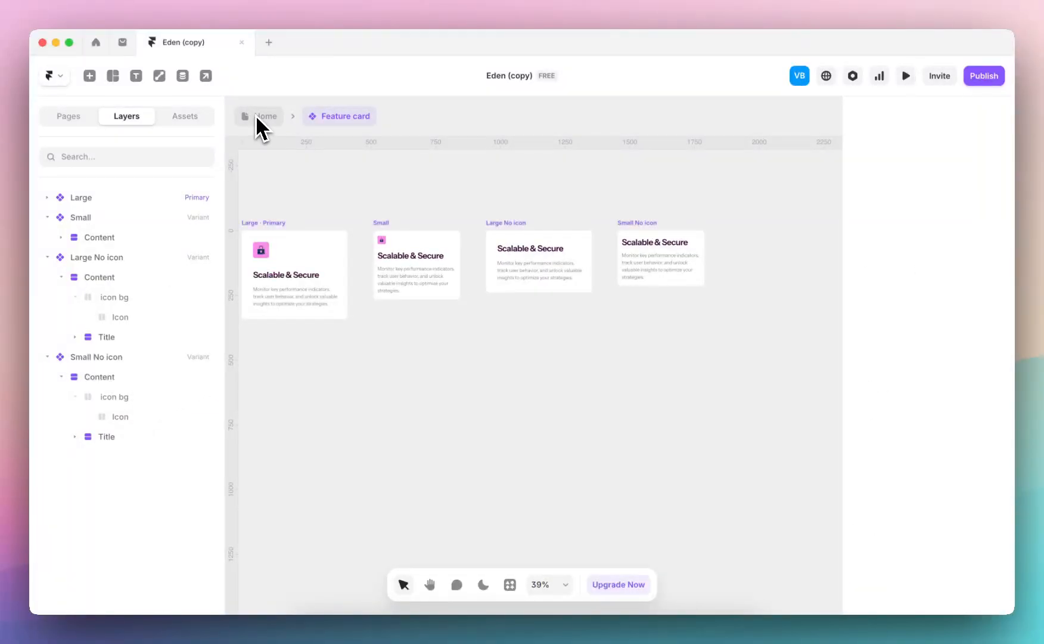
Return to the Home page and switch the Laptop layout's Integrations Easy and 24/7 Support cards to the Large No icon variant
{"action": "left_click", "coordinate": [256, 116]}
{"action": "left_click", "coordinate": [632, 380]}
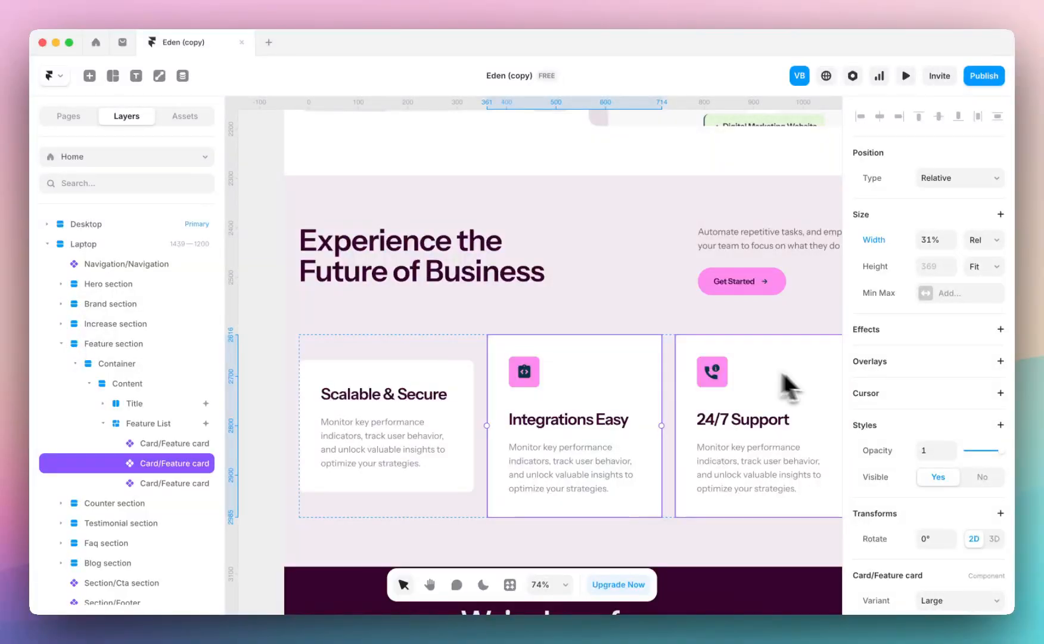
{"action": "scroll", "coordinate": [917, 465], "scroll_direction": "down", "scroll_amount": 3}
{"action": "left_click", "coordinate": [956, 445]}
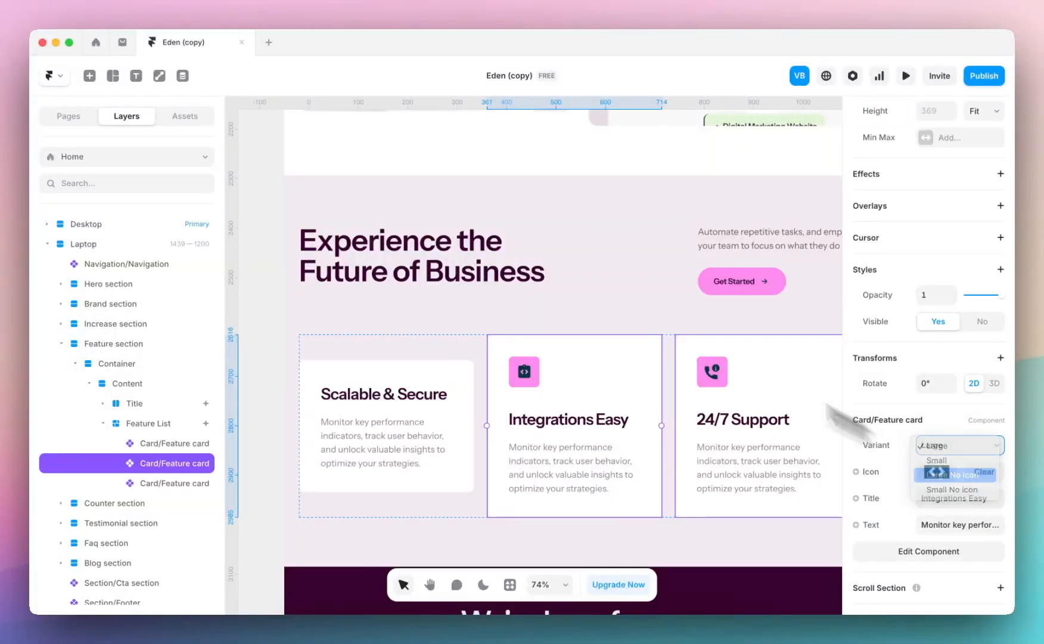
{"action": "left_click", "coordinate": [788, 396]}
{"action": "scroll", "coordinate": [929, 441], "scroll_direction": "down", "scroll_amount": 3}
{"action": "left_click", "coordinate": [963, 385]}
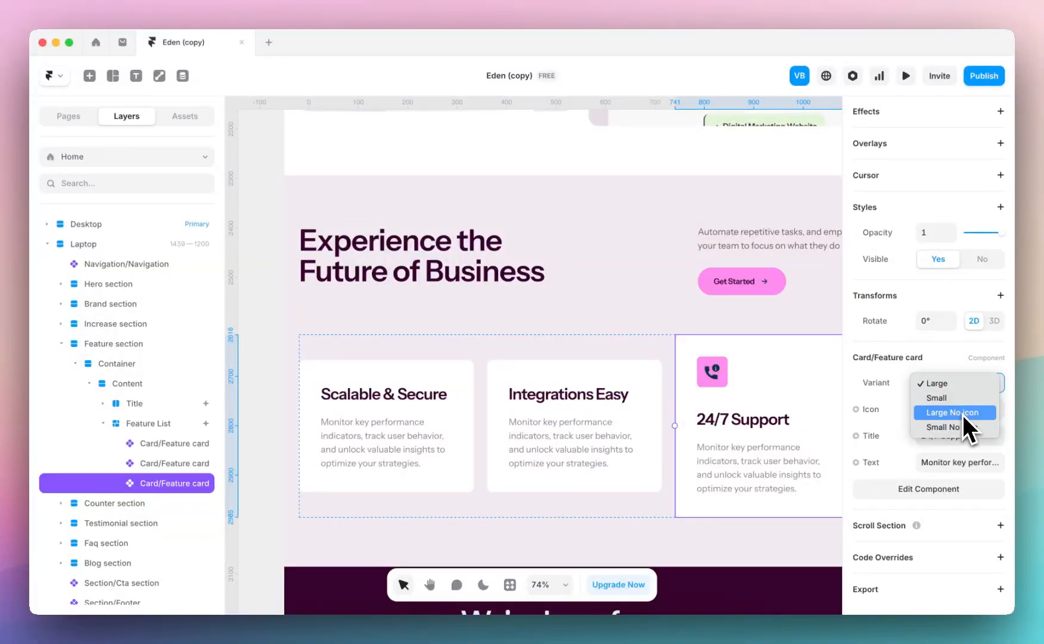
{"action": "left_click", "coordinate": [962, 412]}
Select all three feature cards in the Desktop layout and switch them to the Large No icon variant
{"action": "scroll", "coordinate": [655, 396], "scroll_direction": "down", "scroll_amount": 6}
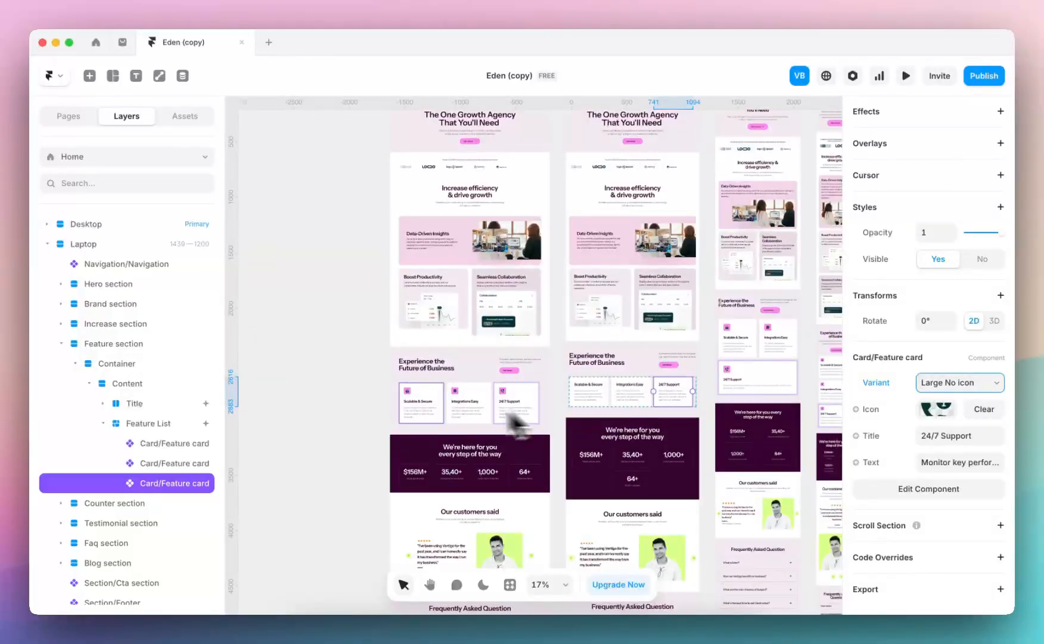
{"action": "scroll", "coordinate": [514, 420], "scroll_direction": "up", "scroll_amount": 5}
{"action": "left_click", "coordinate": [415, 373]}
{"action": "left_click", "coordinate": [541, 373], "text": "shift"}
{"action": "left_click", "coordinate": [629, 366], "text": "shift"}
{"action": "scroll", "coordinate": [873, 466], "scroll_direction": "down", "scroll_amount": 2}
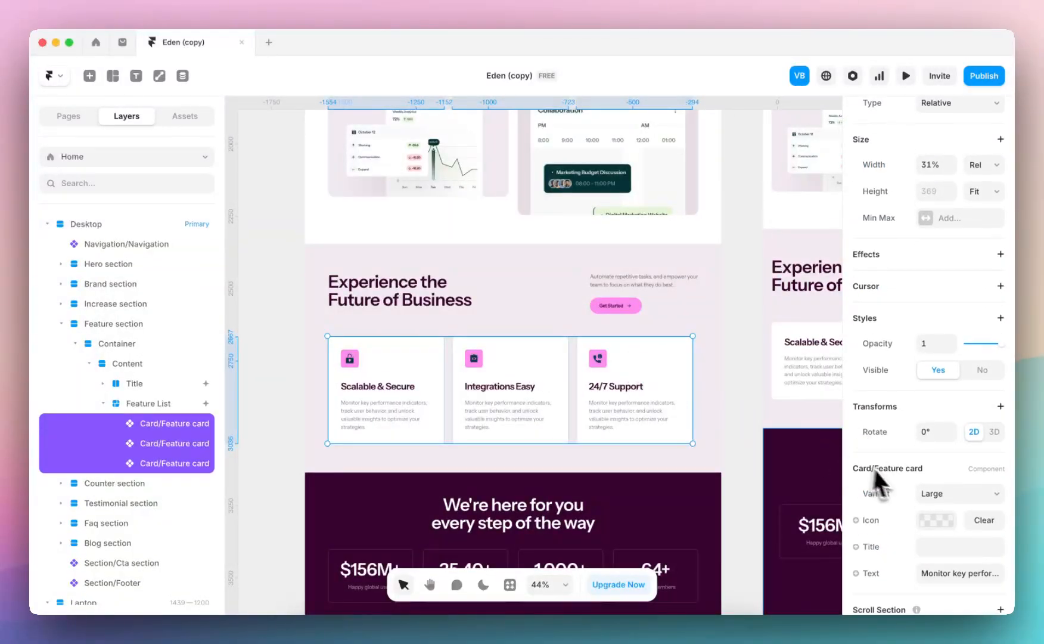
{"action": "scroll", "coordinate": [873, 466], "scroll_direction": "down", "scroll_amount": 2}
{"action": "left_click", "coordinate": [963, 429]}
{"action": "left_click", "coordinate": [965, 461]}
Select all three feature cards in the Phone layout and switch them to the Small No icon variant
{"action": "scroll", "coordinate": [691, 407], "scroll_direction": "down", "scroll_amount": 3}
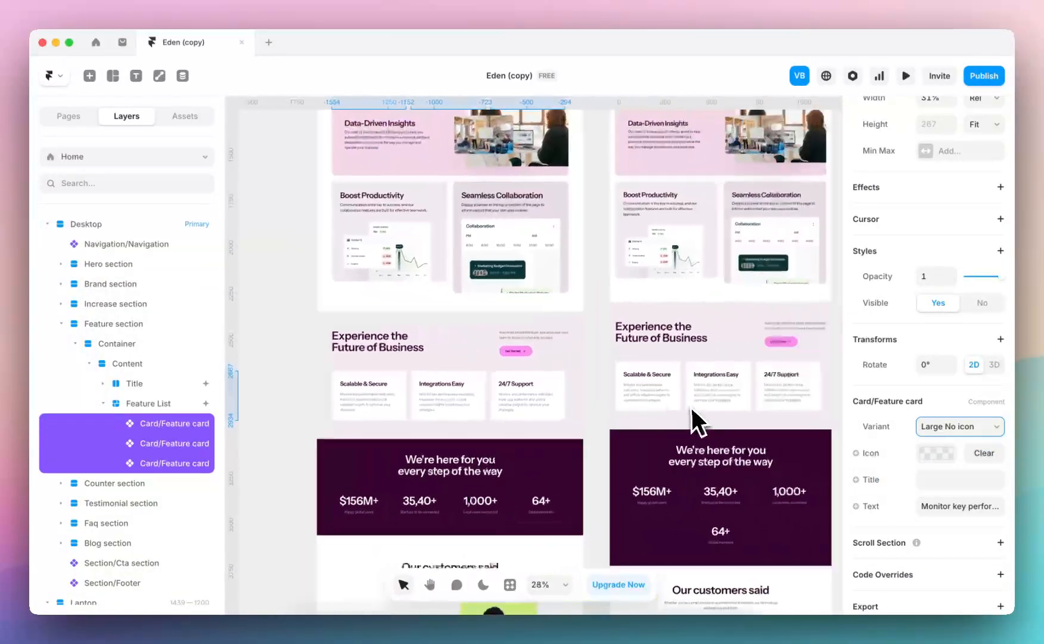
{"action": "scroll", "coordinate": [690, 408], "scroll_direction": "right", "scroll_amount": 5}
{"action": "scroll", "coordinate": [619, 336], "scroll_direction": "down", "scroll_amount": 1}
{"action": "left_click", "coordinate": [586, 295]}
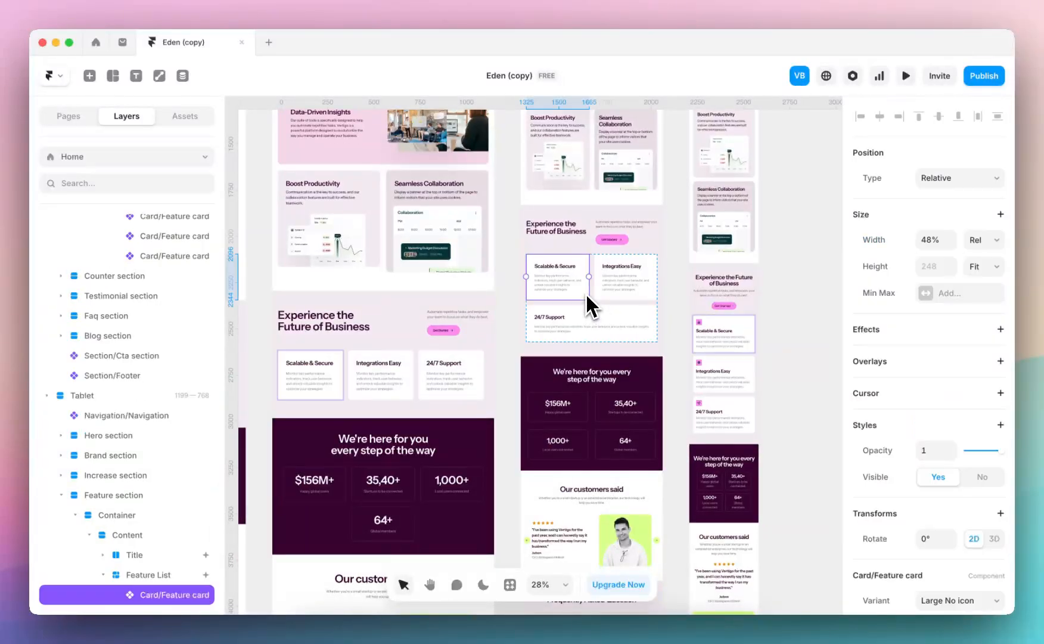
{"action": "scroll", "coordinate": [909, 451], "scroll_direction": "down", "scroll_amount": 2}
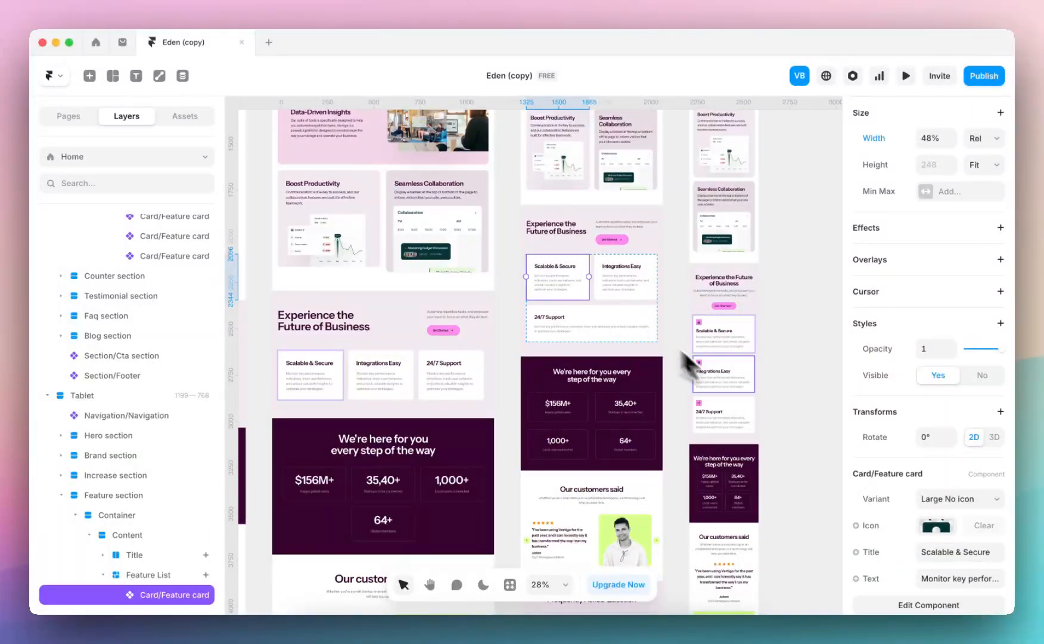
{"action": "left_click", "coordinate": [746, 344]}
{"action": "scroll", "coordinate": [750, 369], "scroll_direction": "up", "scroll_amount": 5}
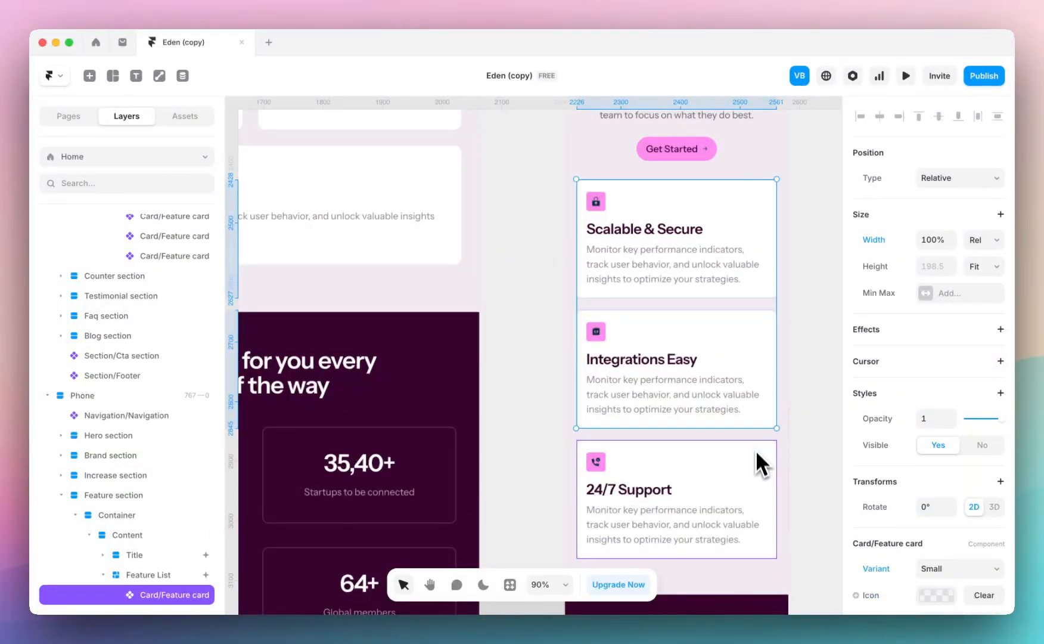
{"action": "scroll", "coordinate": [930, 483], "scroll_direction": "down", "scroll_amount": 2}
{"action": "left_click", "coordinate": [970, 471]}
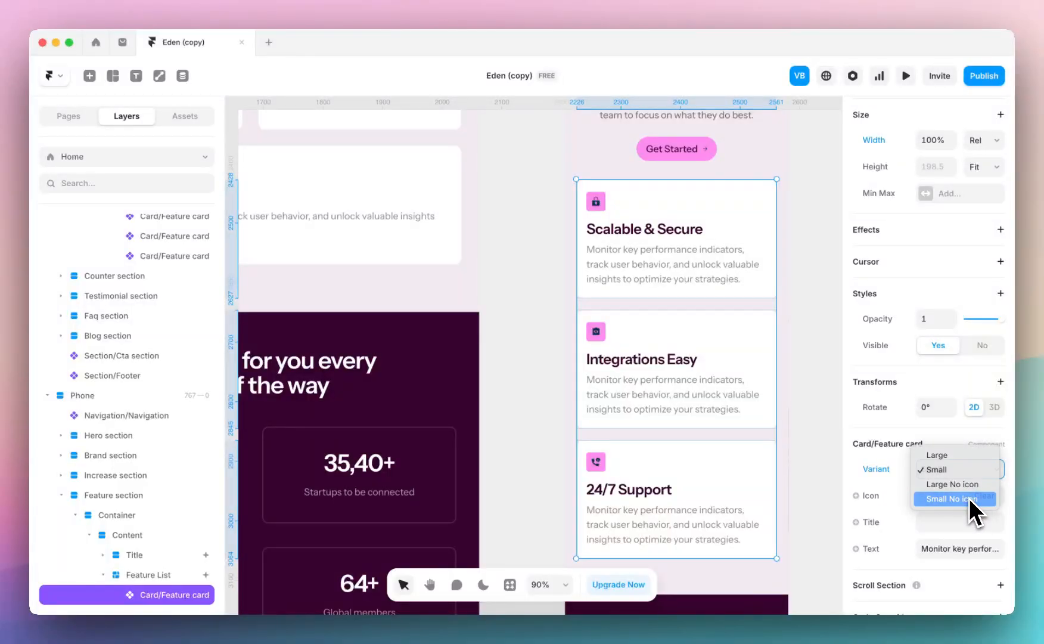
{"action": "left_click", "coordinate": [968, 497]}
{"action": "left_click", "coordinate": [822, 338]}
Open the feature card component and set the Small No icon variant's top and bottom padding to 32
{"action": "scroll", "coordinate": [821, 339], "scroll_direction": "down", "scroll_amount": 6}
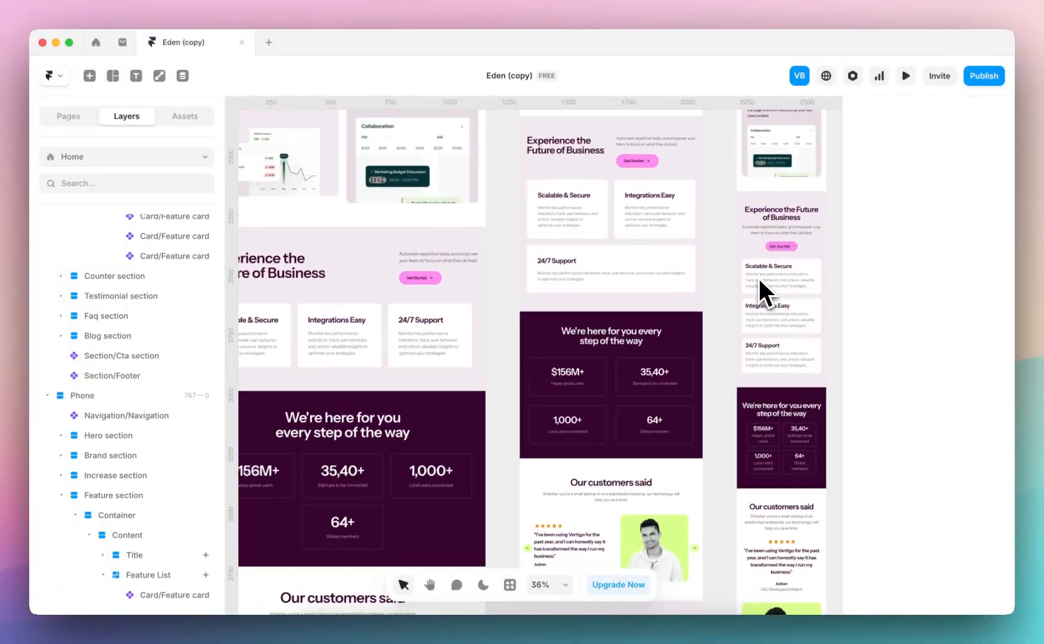
{"action": "left_click", "coordinate": [724, 280]}
{"action": "double_click", "coordinate": [712, 291]}
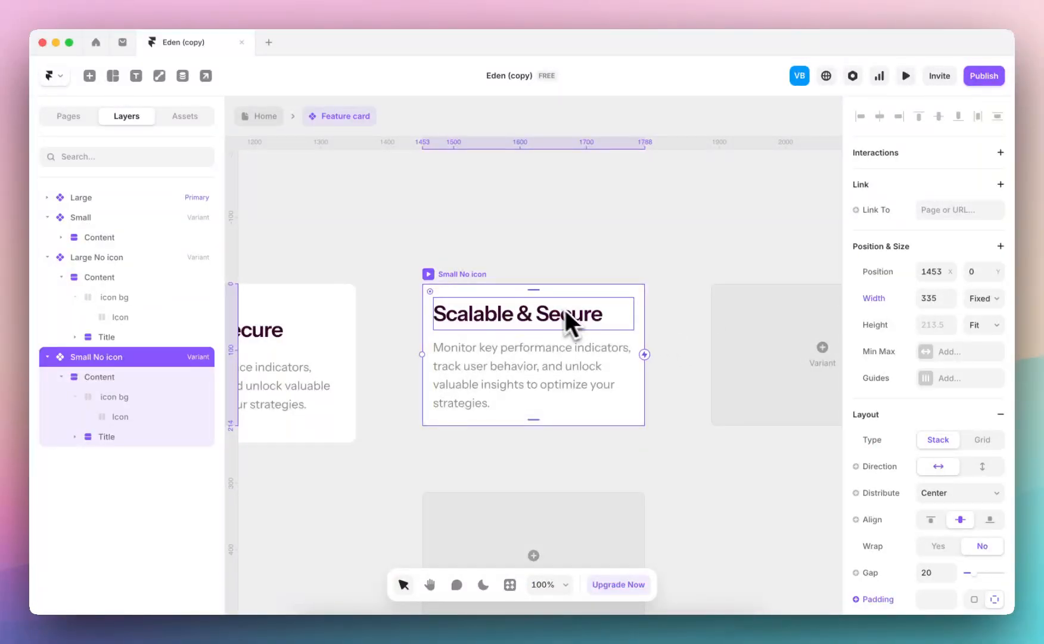
{"action": "scroll", "coordinate": [899, 539], "scroll_direction": "down", "scroll_amount": 2}
{"action": "scroll", "coordinate": [900, 539], "scroll_direction": "down", "scroll_amount": 1}
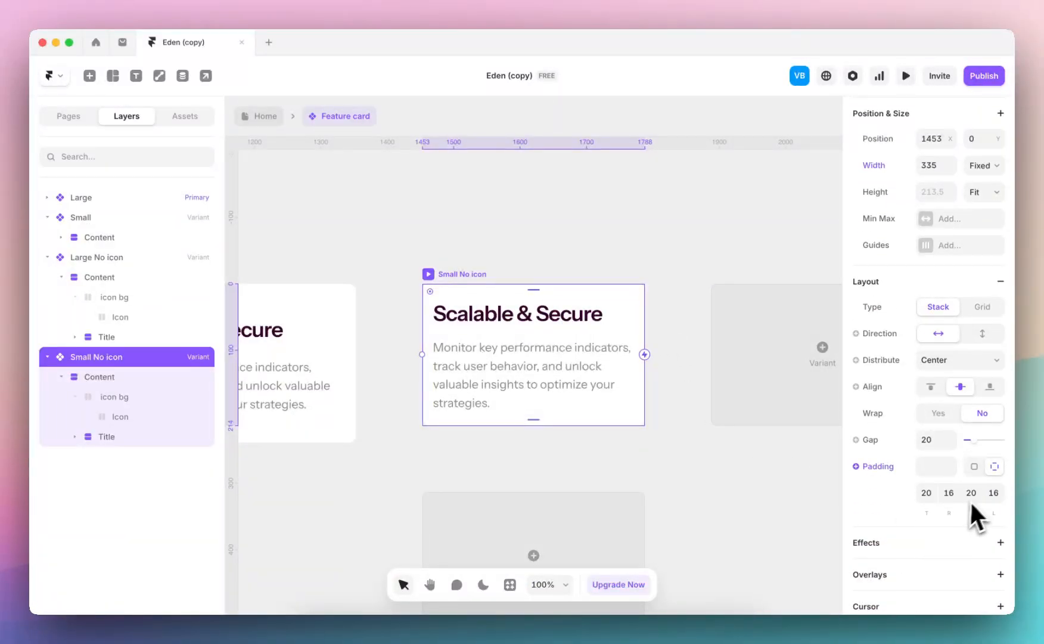
{"action": "left_click", "coordinate": [931, 499]}
{"action": "type", "text": "32"}
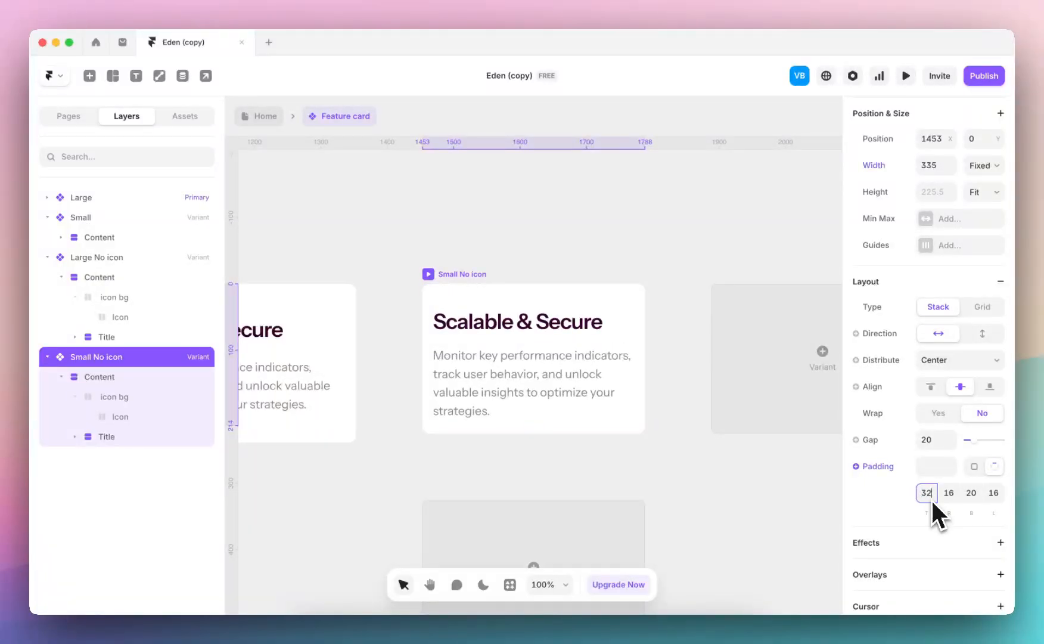
{"action": "left_click", "coordinate": [981, 500]}
{"action": "type", "text": "32"}
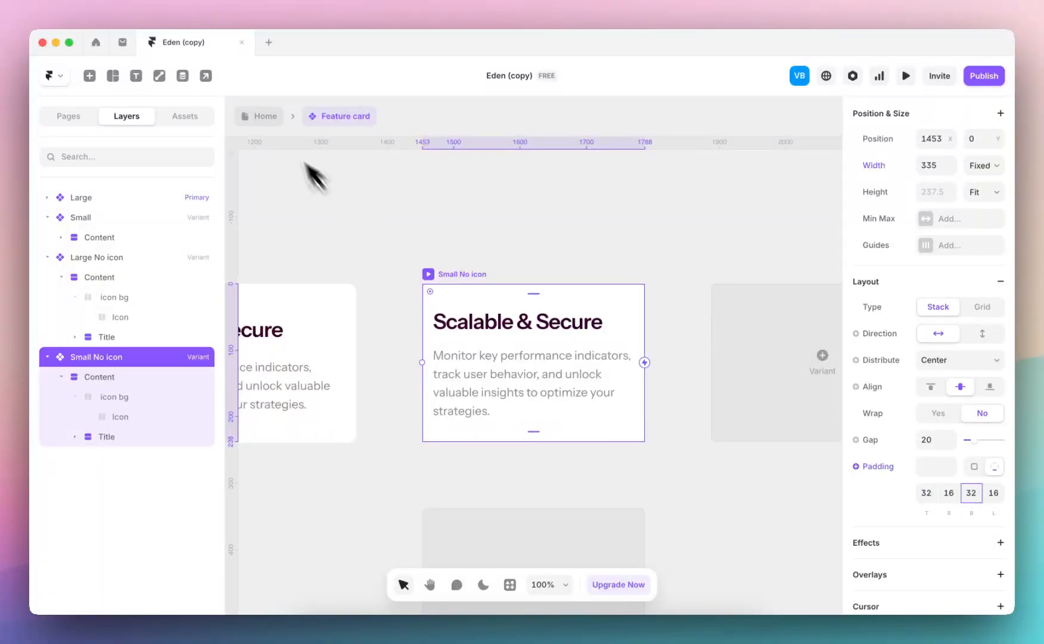
Turn the Home page's Counter section into a component and remove the section from the page
{"action": "left_click", "coordinate": [268, 116]}
{"action": "left_click", "coordinate": [750, 289]}
{"action": "scroll", "coordinate": [680, 374], "scroll_direction": "down", "scroll_amount": 5}
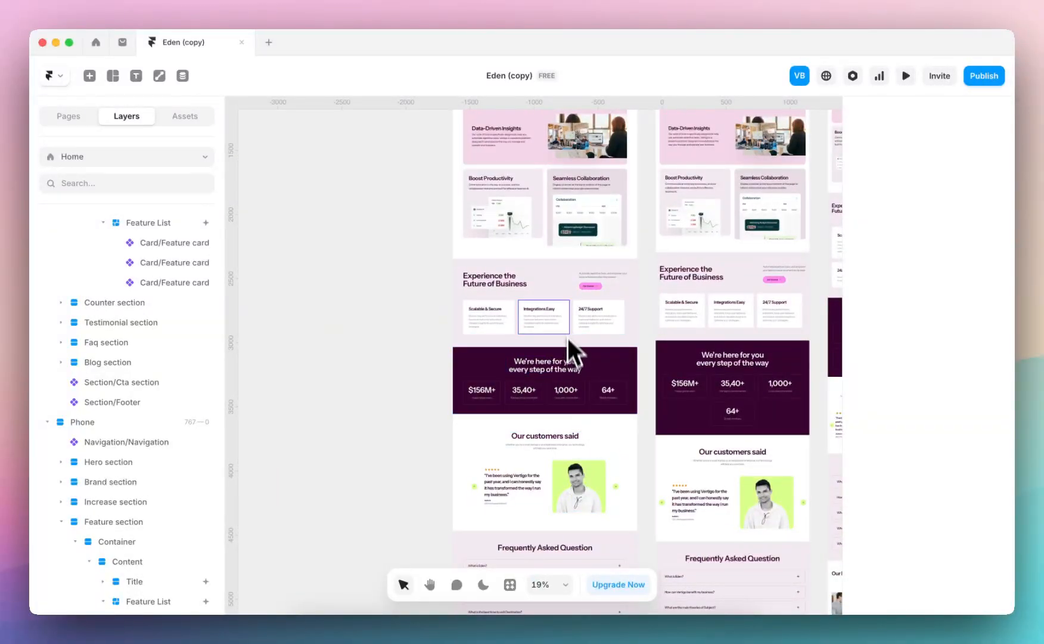
{"action": "scroll", "coordinate": [569, 334], "scroll_direction": "up", "scroll_amount": 5}
{"action": "scroll", "coordinate": [504, 470], "scroll_direction": "down", "scroll_amount": 1}
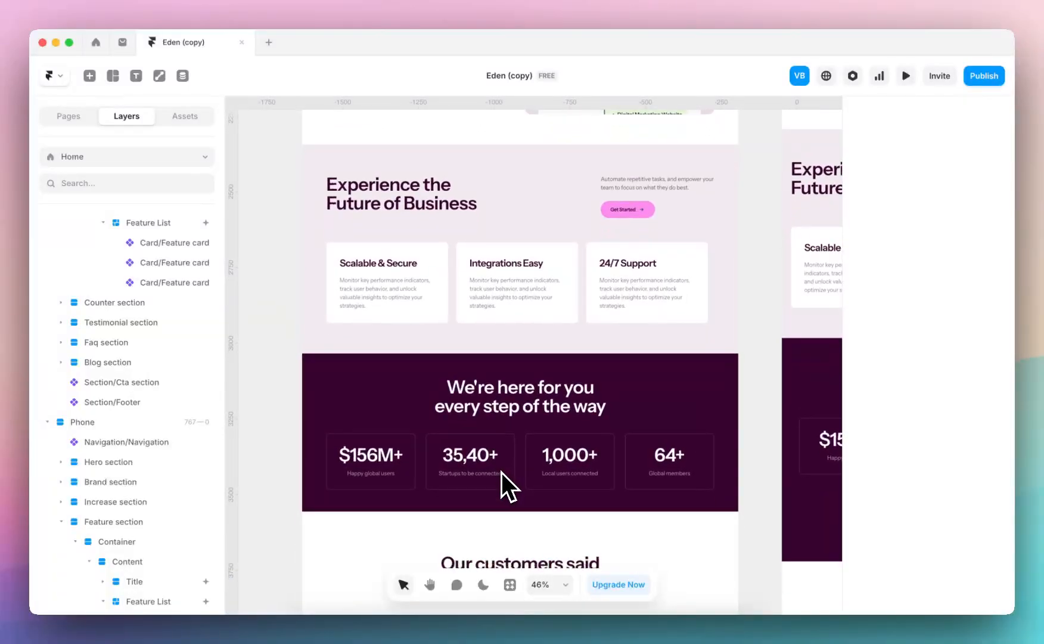
{"action": "left_click", "coordinate": [682, 382]}
{"action": "scroll", "coordinate": [695, 381], "scroll_direction": "down", "scroll_amount": 3}
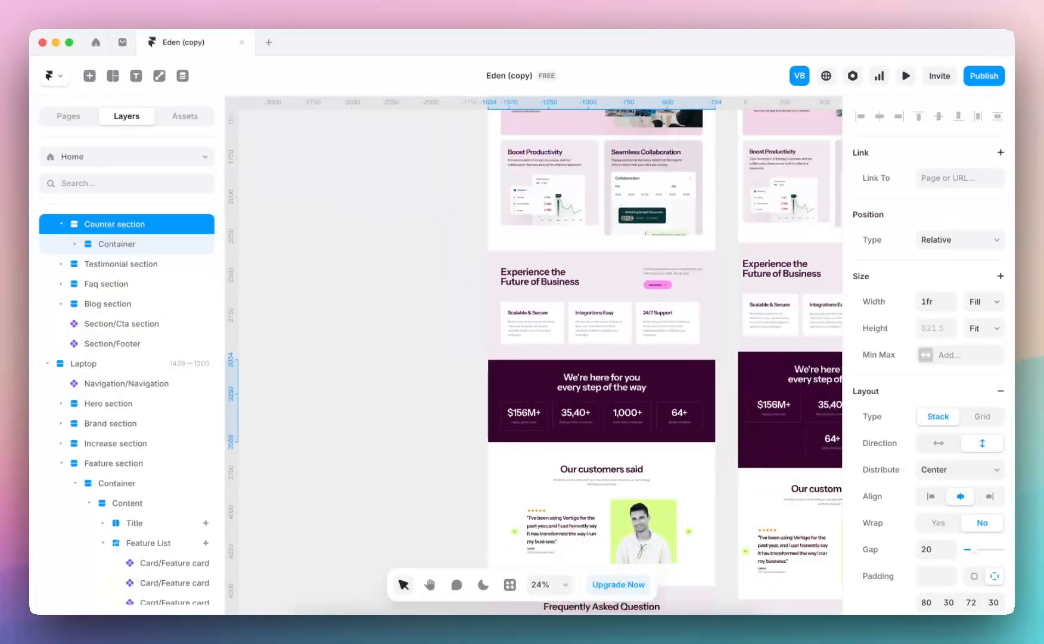
{"action": "right_click", "coordinate": [696, 382]}
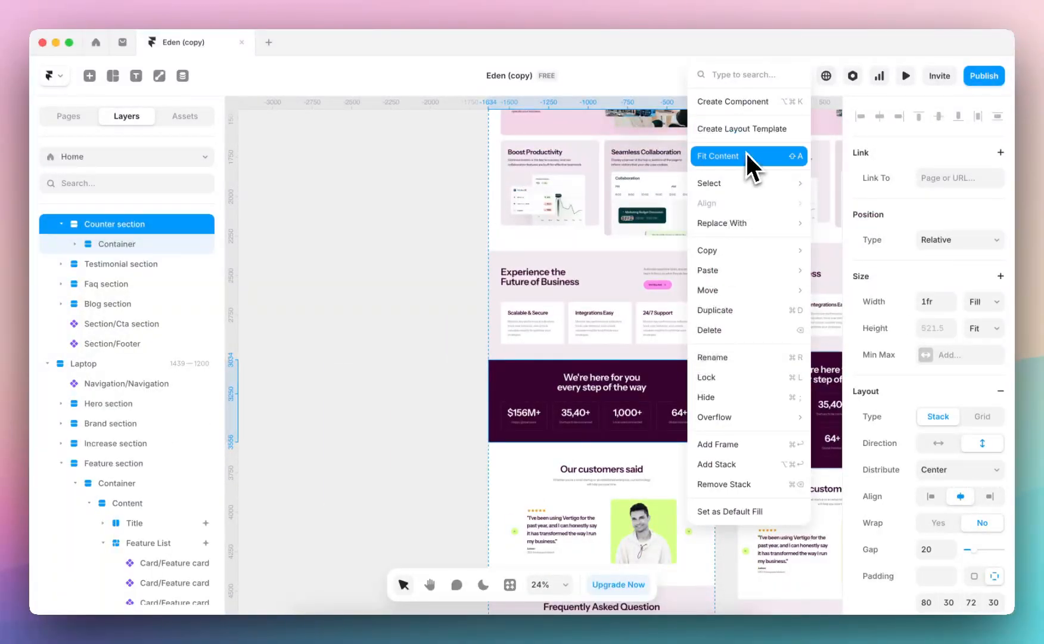
{"action": "left_click", "coordinate": [753, 102]}
{"action": "left_click", "coordinate": [575, 384]}
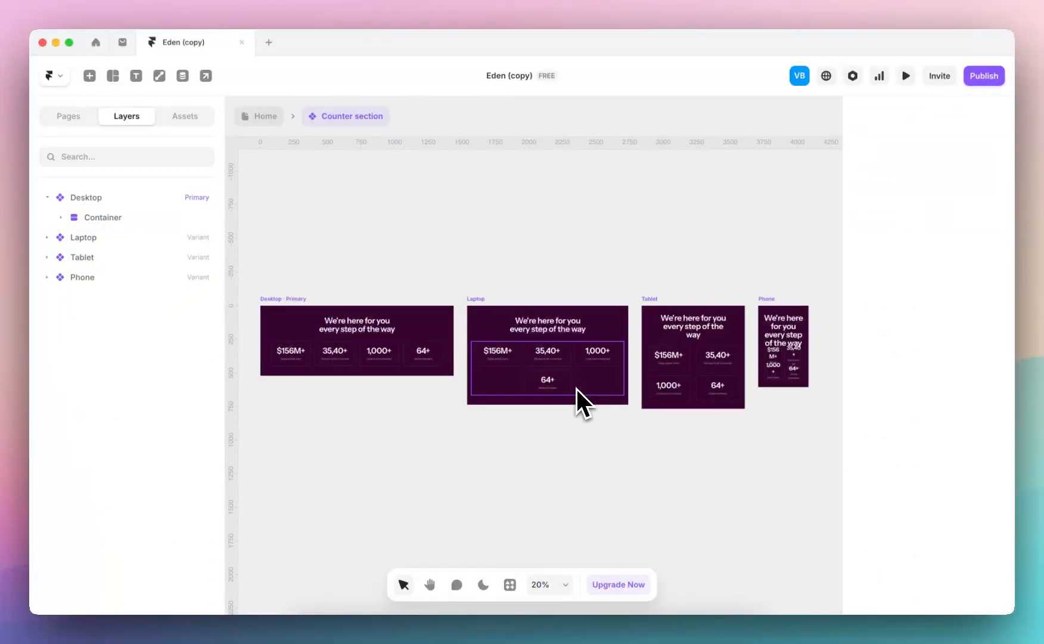
{"action": "left_click", "coordinate": [266, 116]}
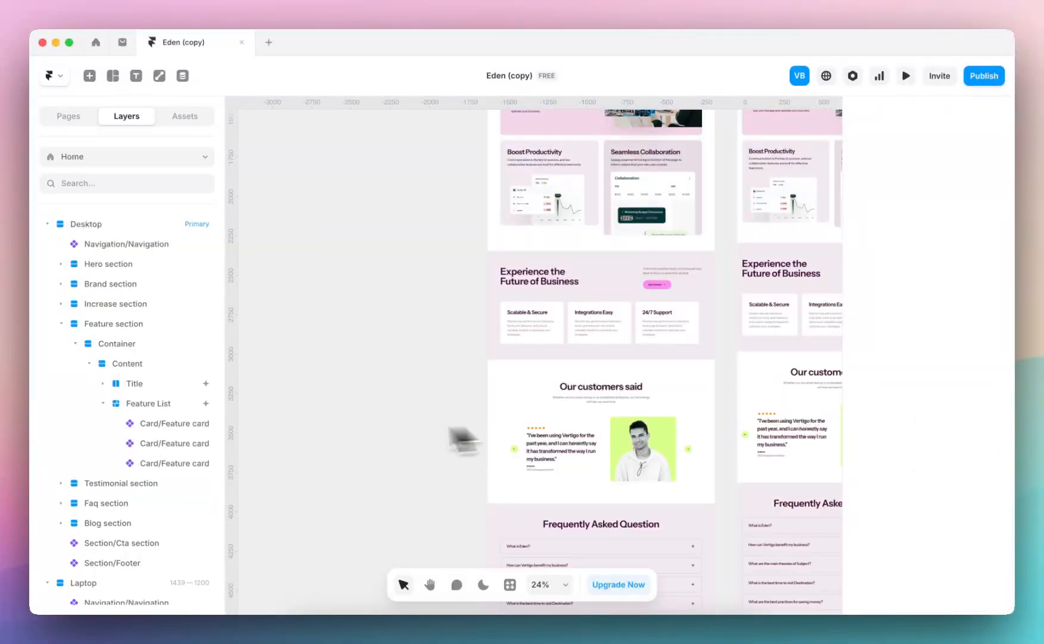
Open the testimonial slider component from the Home page and select the Slideshow inside its Default variant
{"action": "scroll", "coordinate": [333, 430], "scroll_direction": "down", "scroll_amount": 5}
{"action": "scroll", "coordinate": [547, 256], "scroll_direction": "up", "scroll_amount": 5}
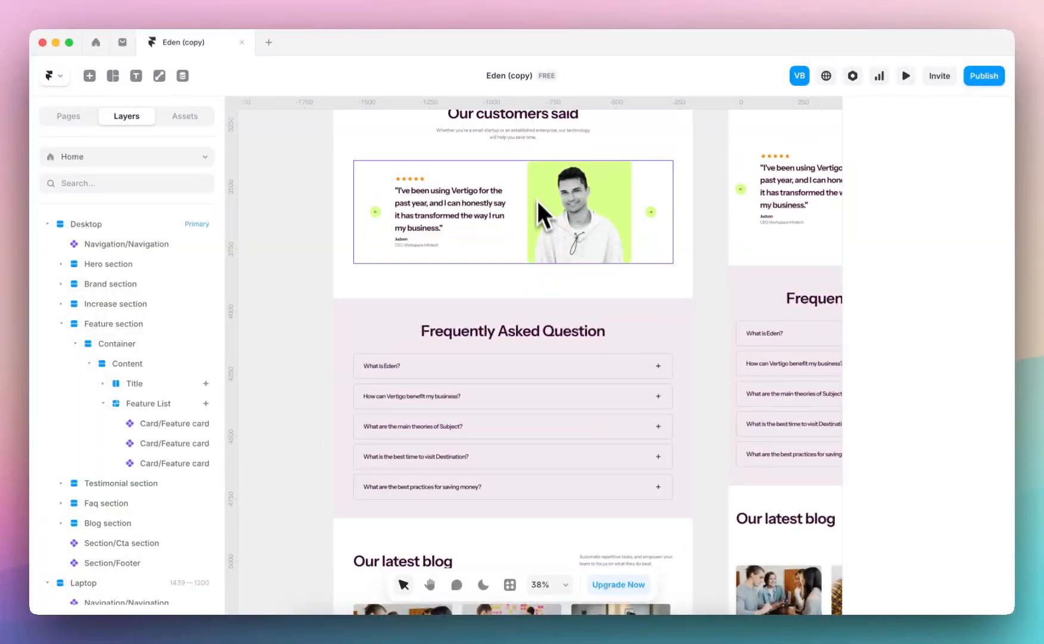
{"action": "double_click", "coordinate": [532, 185]}
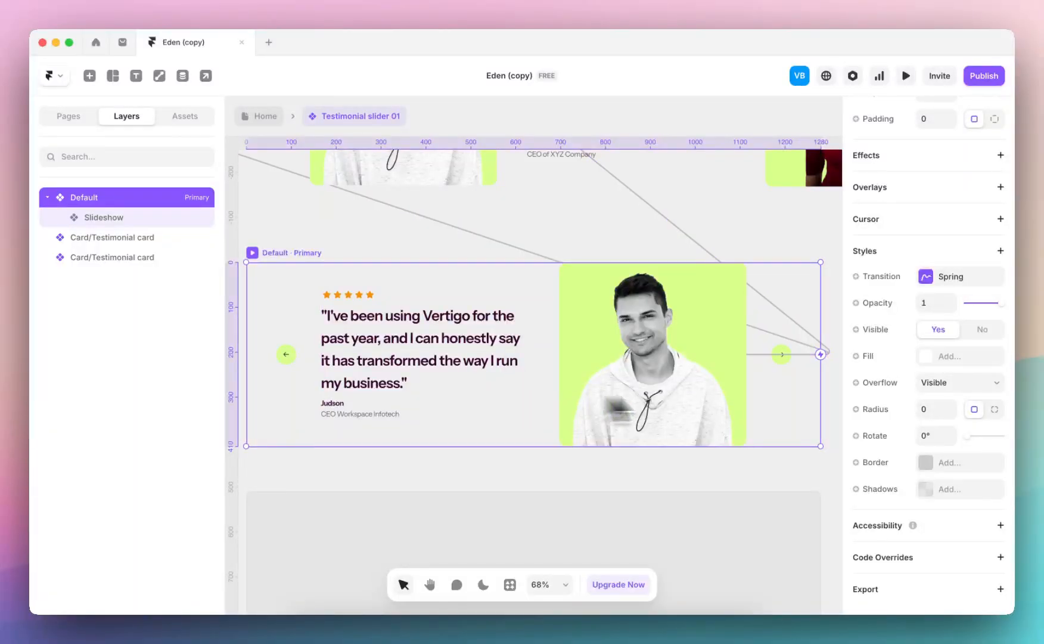
{"action": "scroll", "coordinate": [527, 278], "scroll_direction": "up", "scroll_amount": 4}
{"action": "scroll", "coordinate": [525, 277], "scroll_direction": "down", "scroll_amount": 5}
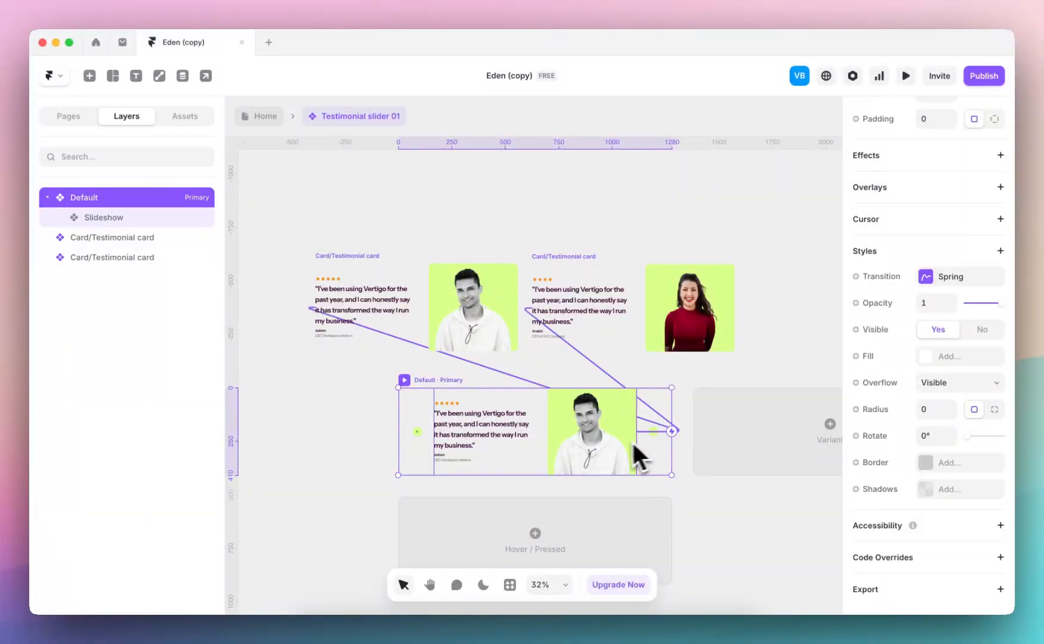
{"action": "scroll", "coordinate": [422, 469], "scroll_direction": "up", "scroll_amount": 5}
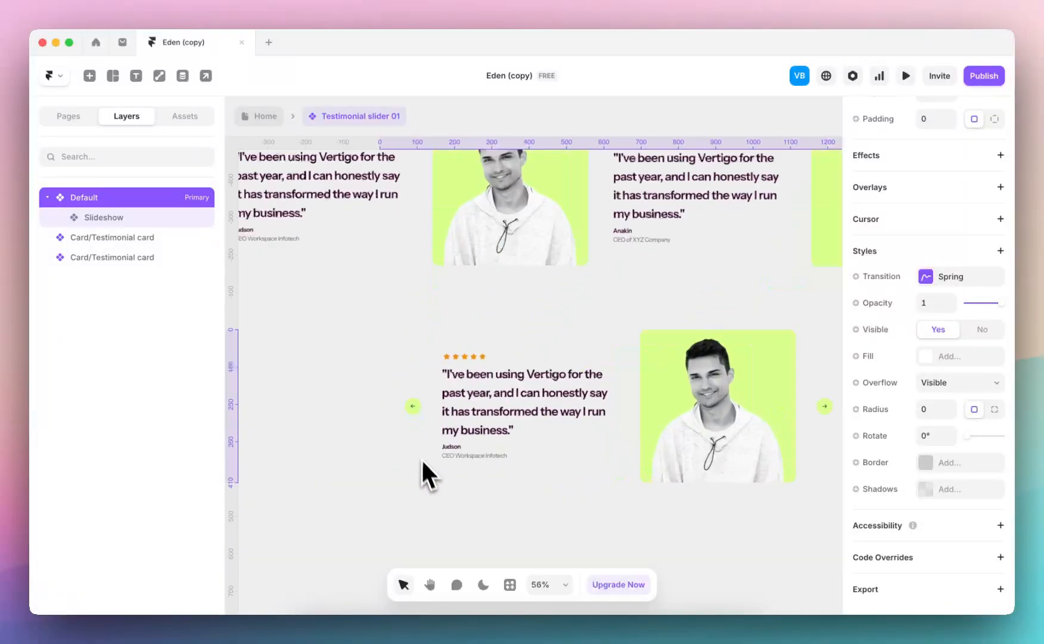
{"action": "left_click", "coordinate": [152, 219]}
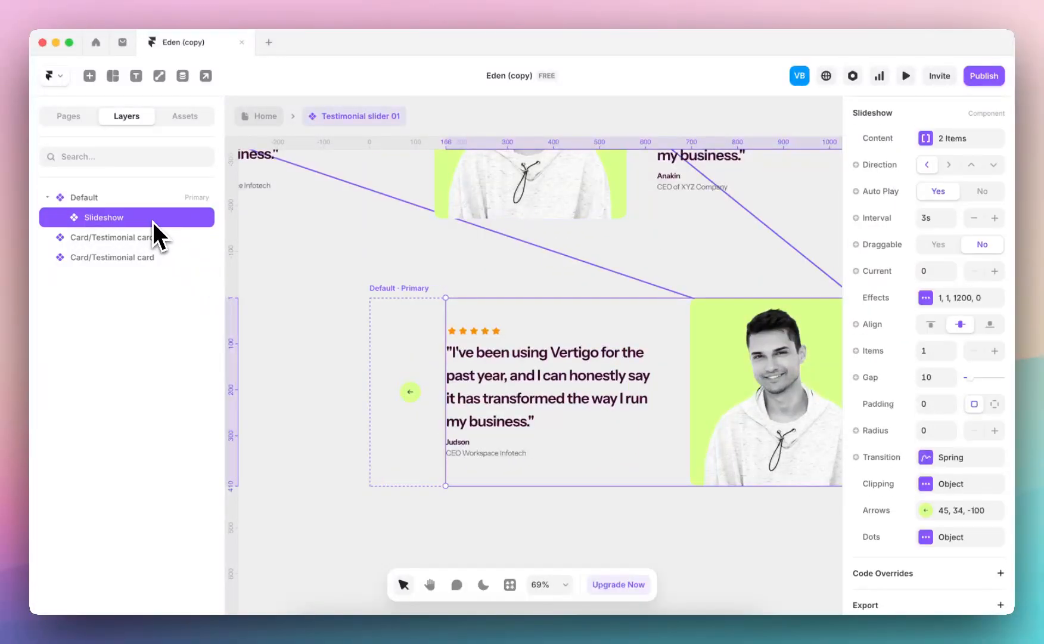
Open the slideshow's arrow settings and examine the image options for the Previous arrow
{"action": "left_click", "coordinate": [932, 510]}
{"action": "left_click", "coordinate": [758, 427]}
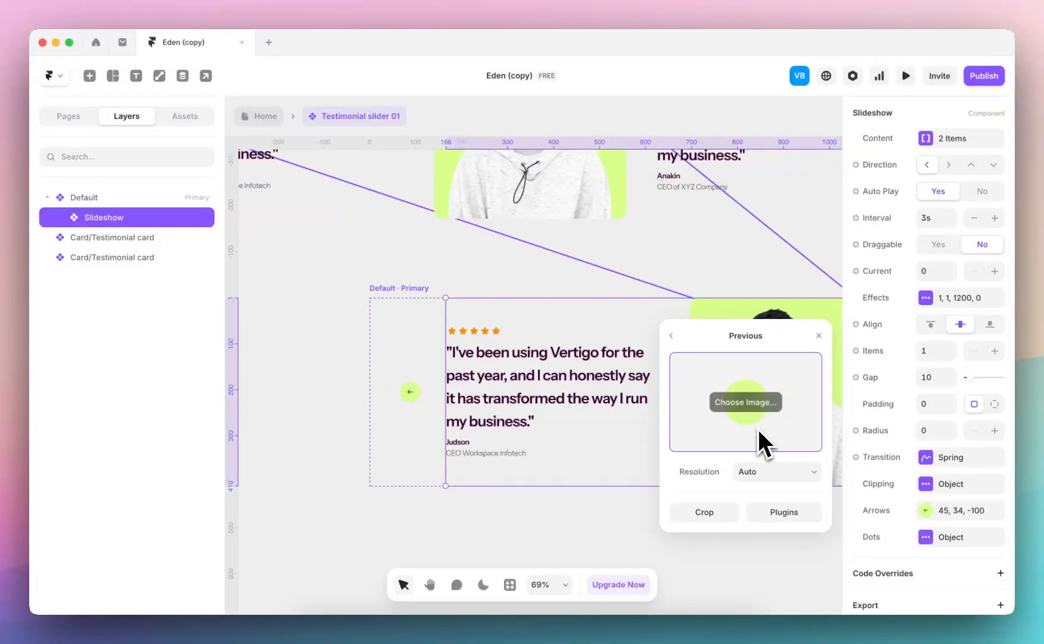
{"action": "left_click", "coordinate": [670, 335]}
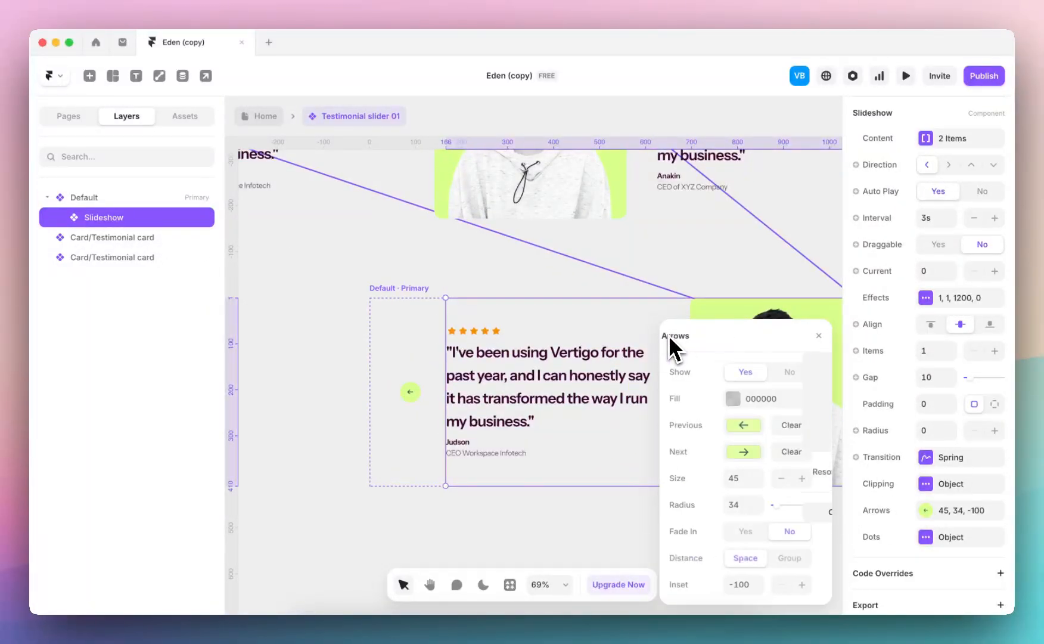
{"action": "left_click", "coordinate": [752, 430]}
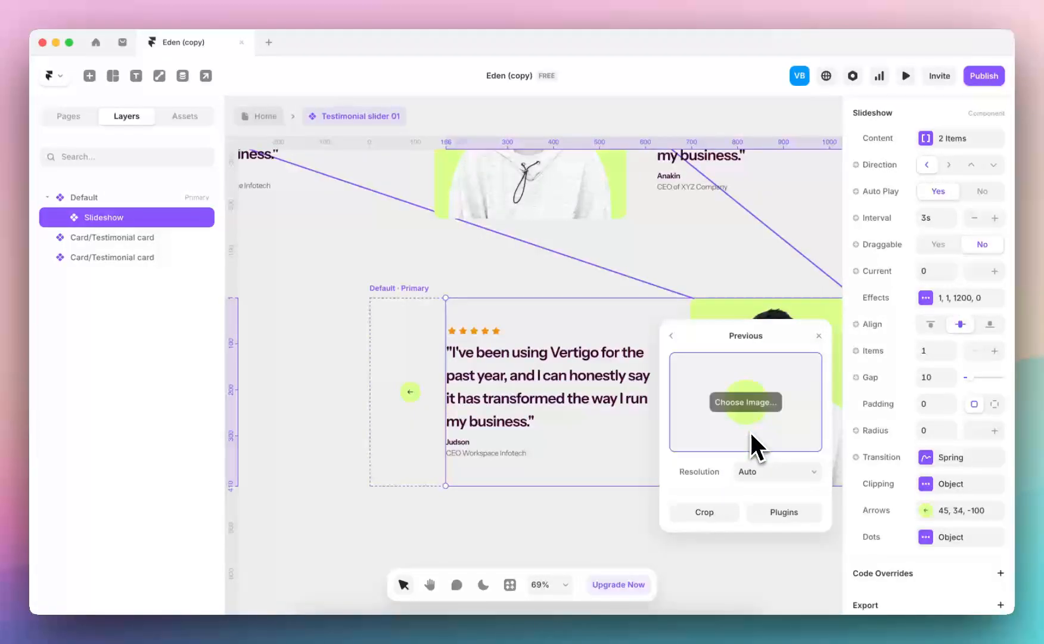
{"action": "left_click", "coordinate": [667, 329]}
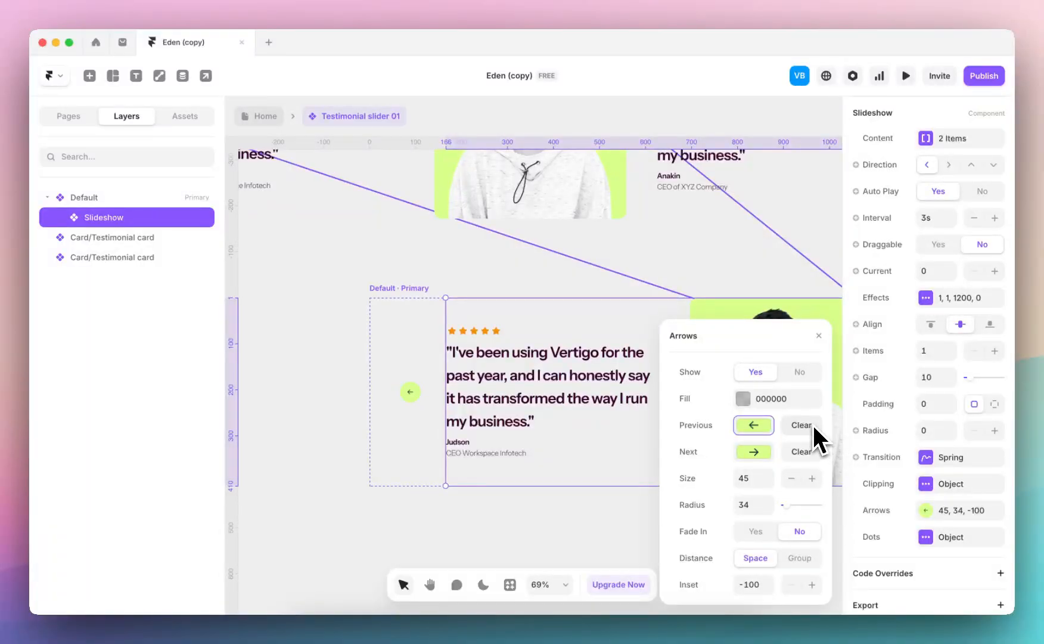
Clear the slideshow's Previous and Next arrow images and set the arrow fill to Theme color 01
{"action": "left_click", "coordinate": [813, 427]}
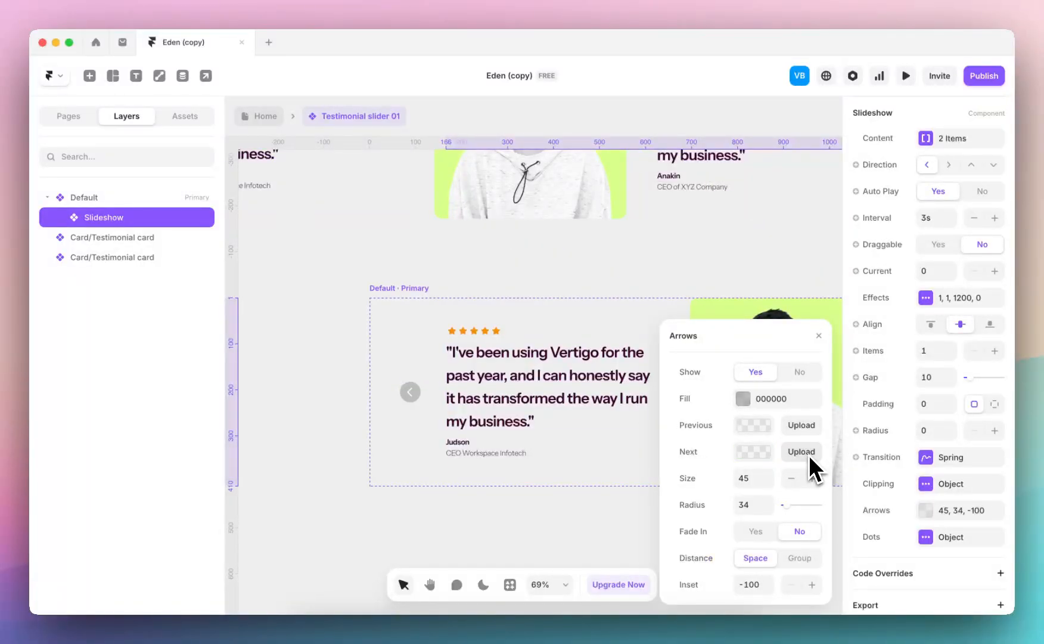
{"action": "left_click", "coordinate": [742, 401]}
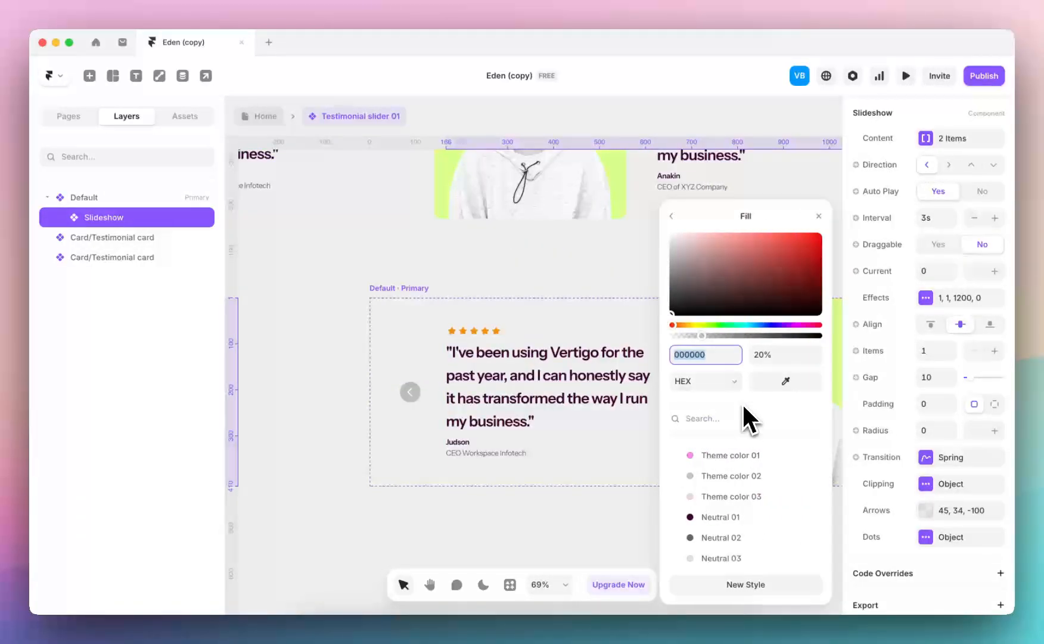
{"action": "left_click", "coordinate": [720, 456]}
{"action": "left_click", "coordinate": [736, 499]}
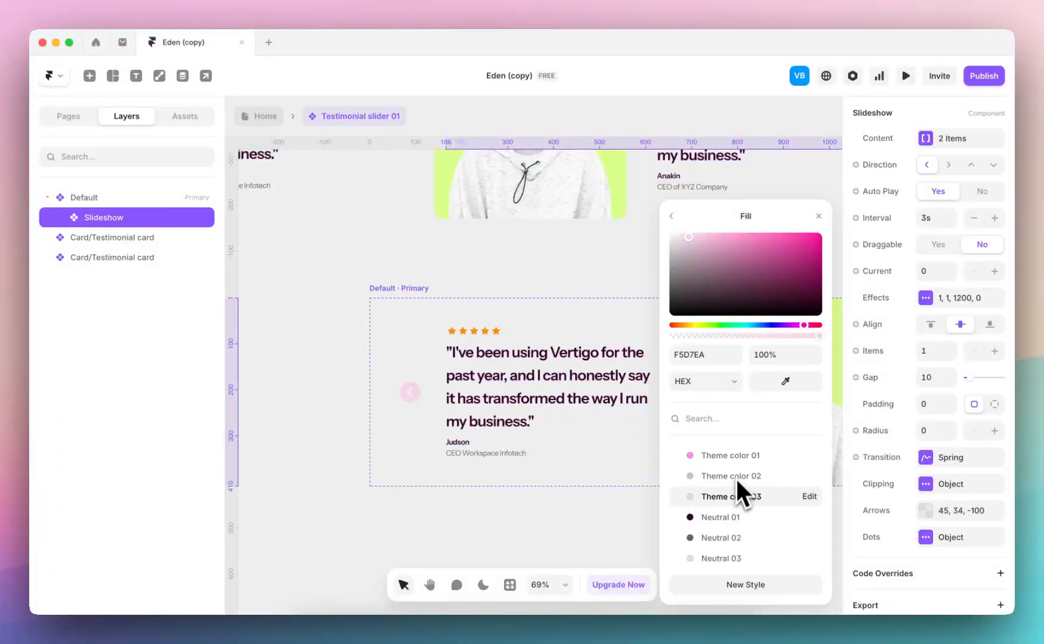
{"action": "left_click", "coordinate": [722, 469]}
{"action": "left_click", "coordinate": [722, 459]}
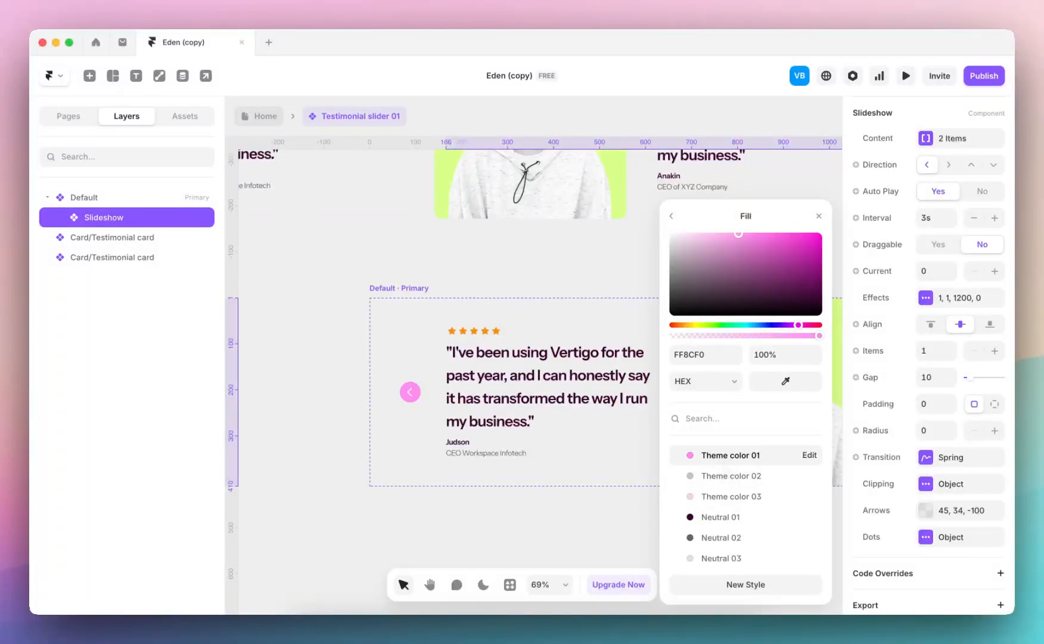
{"action": "left_click", "coordinate": [820, 216]}
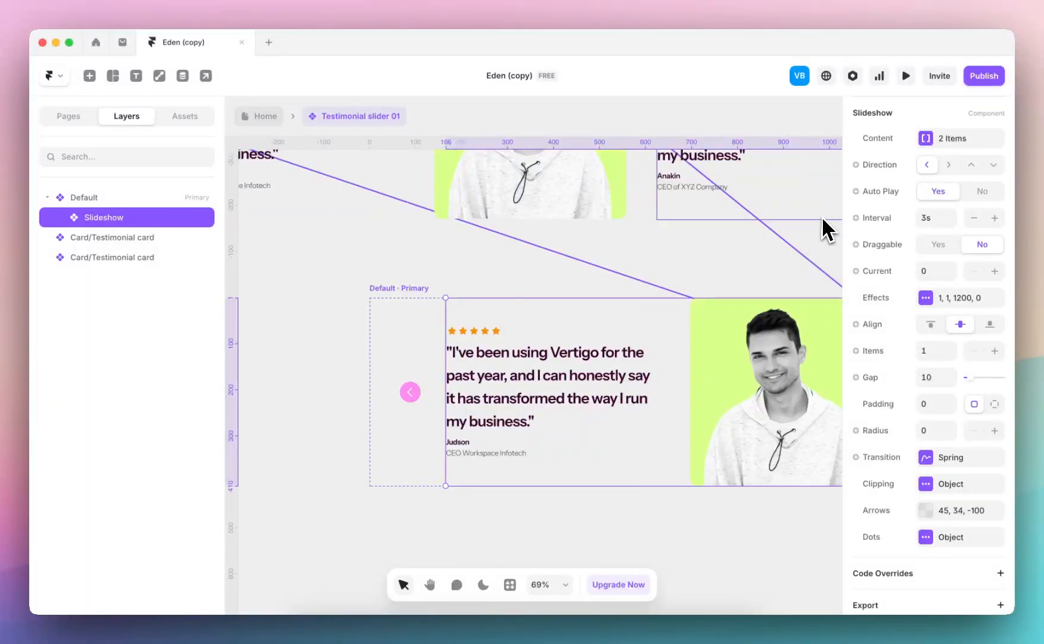
Open the Testimonial card component from the slider and select the Image box in its Desktop variant
{"action": "scroll", "coordinate": [641, 307], "scroll_direction": "up", "scroll_amount": 3}
{"action": "double_click", "coordinate": [589, 298]}
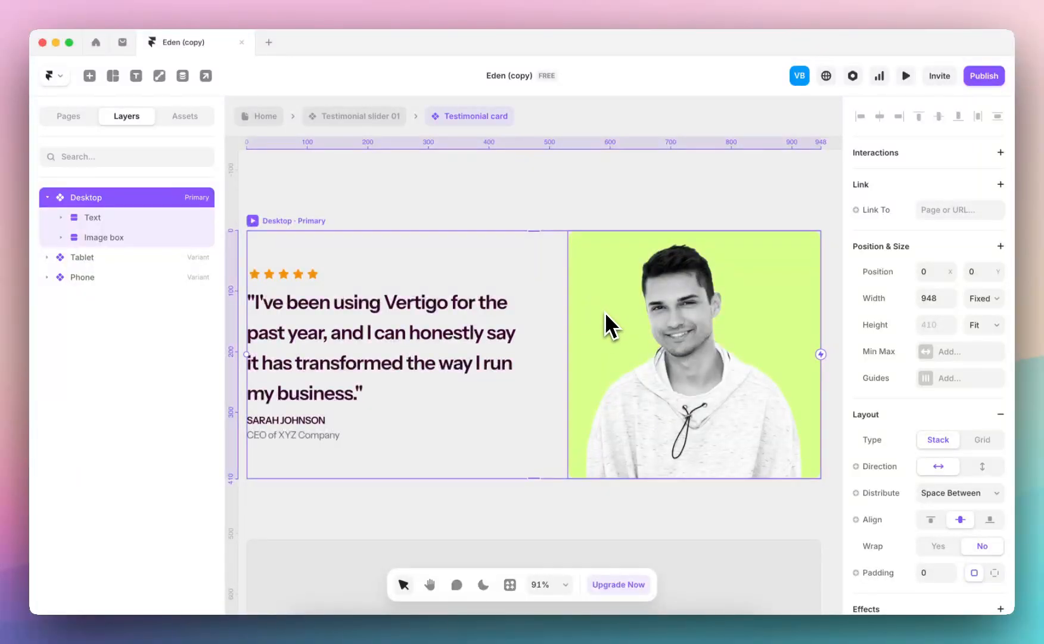
{"action": "double_click", "coordinate": [606, 312]}
{"action": "scroll", "coordinate": [951, 416], "scroll_direction": "down", "scroll_amount": 6}
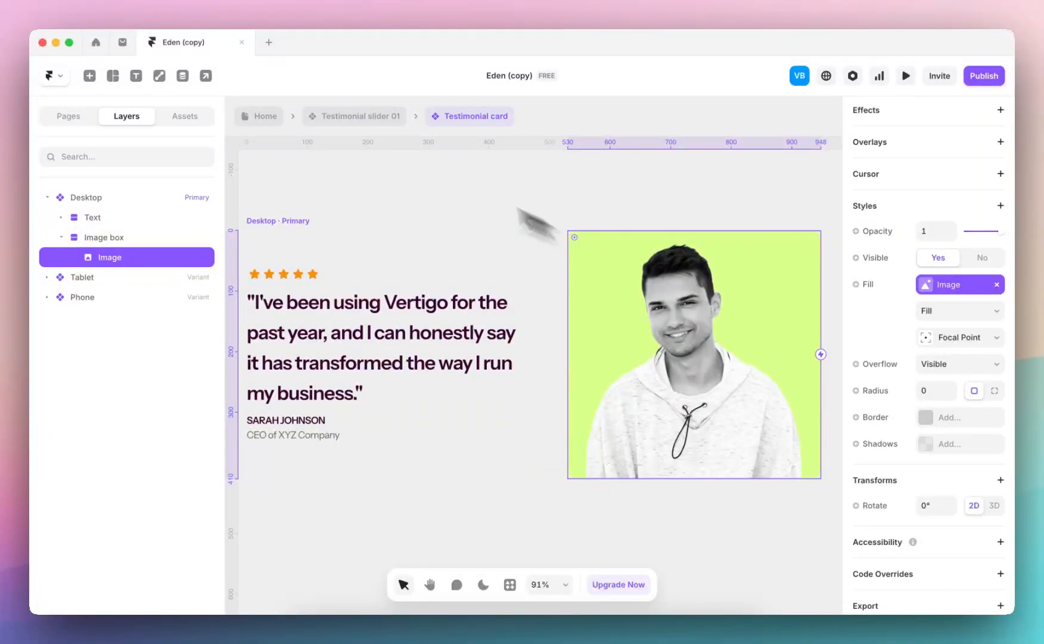
{"action": "left_click", "coordinate": [152, 238]}
{"action": "scroll", "coordinate": [882, 423], "scroll_direction": "down", "scroll_amount": 3}
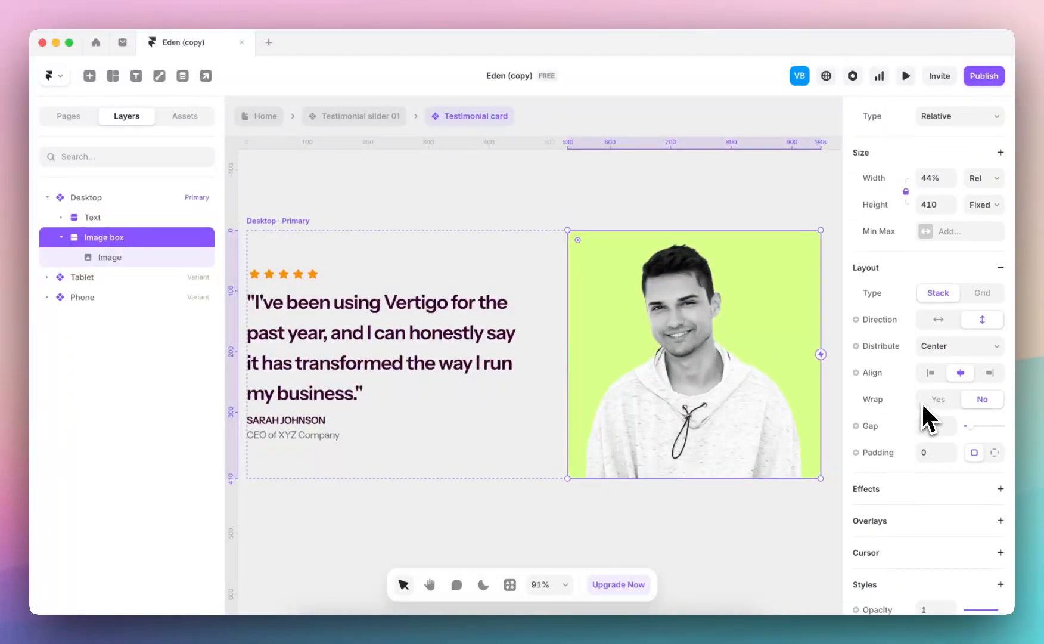
Set the Image box's fill to Theme color 01
{"action": "scroll", "coordinate": [922, 401], "scroll_direction": "down", "scroll_amount": 5}
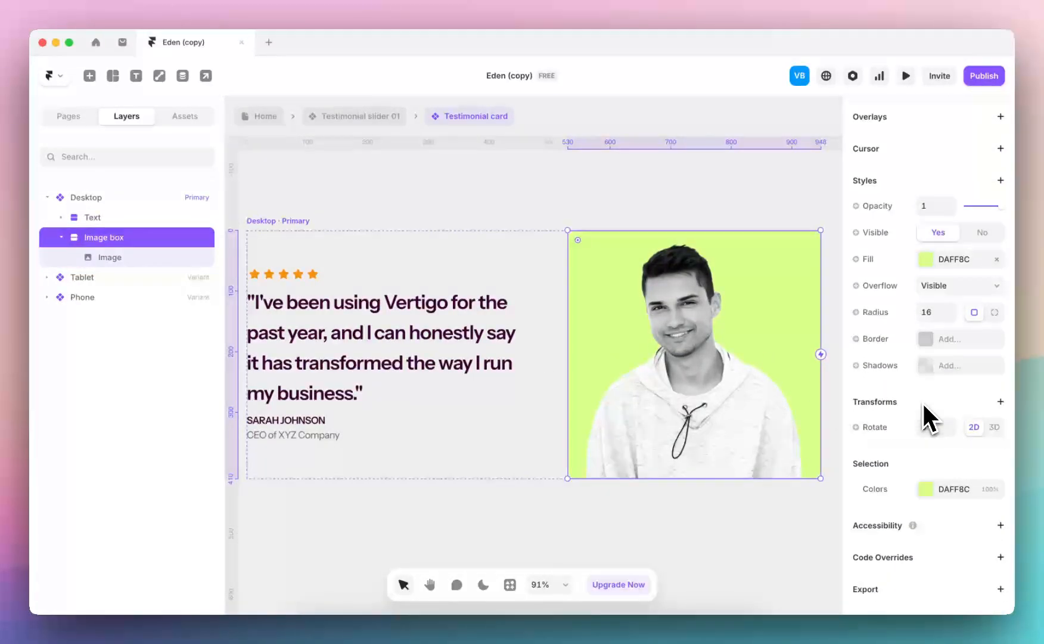
{"action": "left_click", "coordinate": [866, 260]}
{"action": "left_click", "coordinate": [924, 260]}
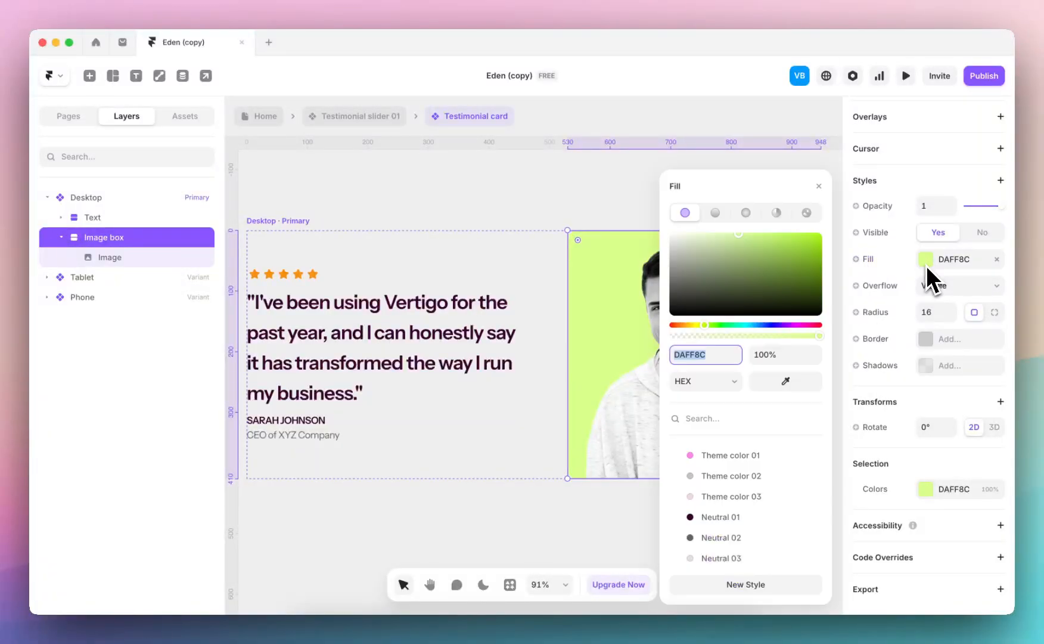
{"action": "left_click", "coordinate": [741, 456]}
{"action": "left_click", "coordinate": [529, 203]}
Go back through the testimonial slider component to the Home page and check the testimonial section's new colours
{"action": "left_click", "coordinate": [325, 116]}
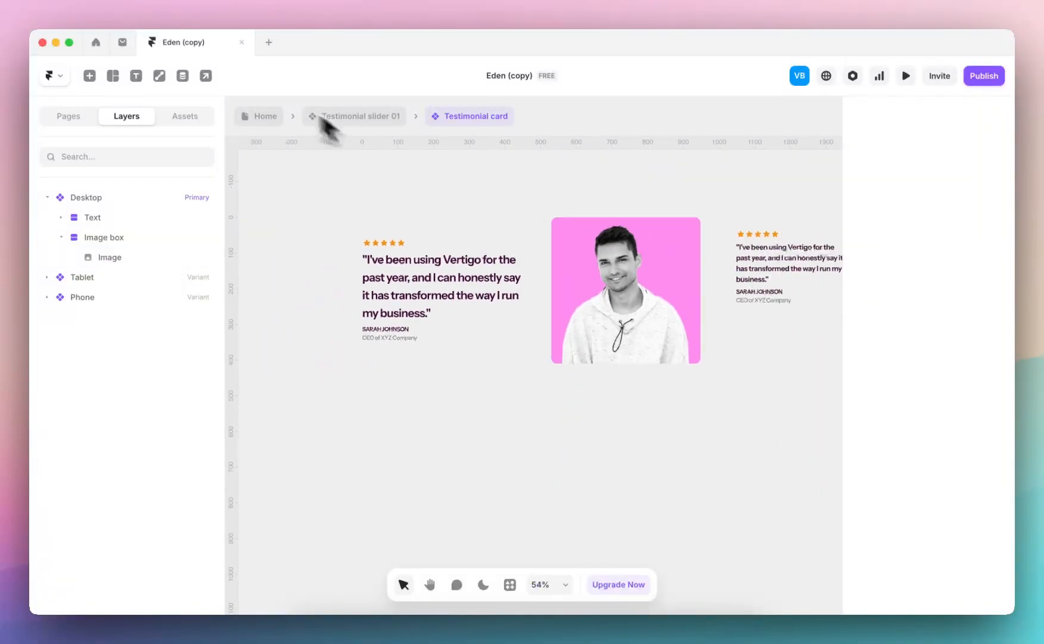
{"action": "scroll", "coordinate": [598, 328], "scroll_direction": "down", "scroll_amount": 5}
{"action": "scroll", "coordinate": [598, 338], "scroll_direction": "right", "scroll_amount": 3}
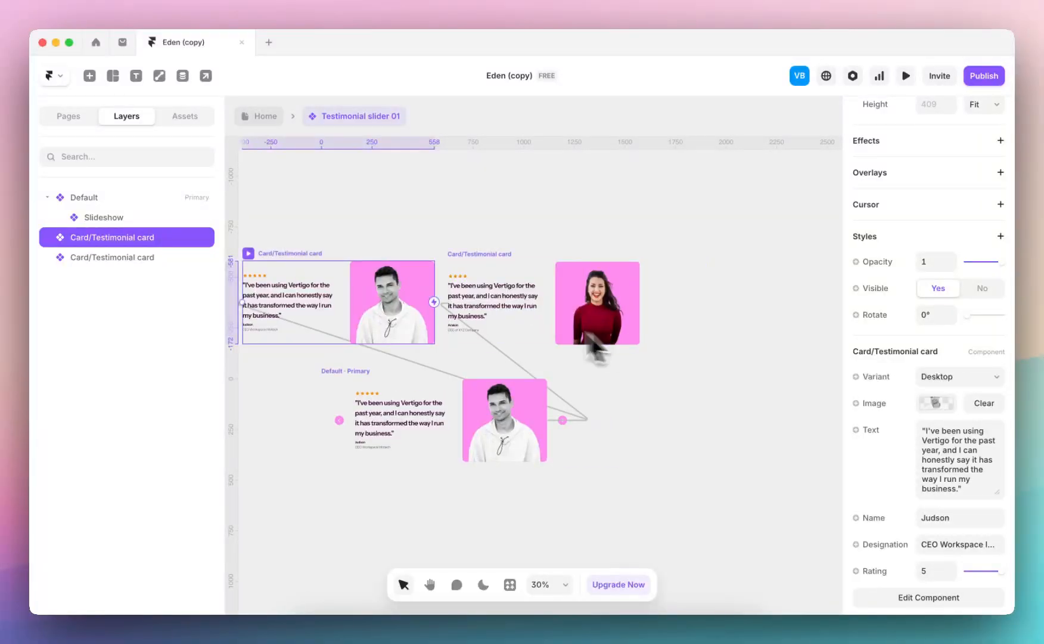
{"action": "left_click", "coordinate": [272, 117]}
{"action": "scroll", "coordinate": [537, 367], "scroll_direction": "up", "scroll_amount": 2}
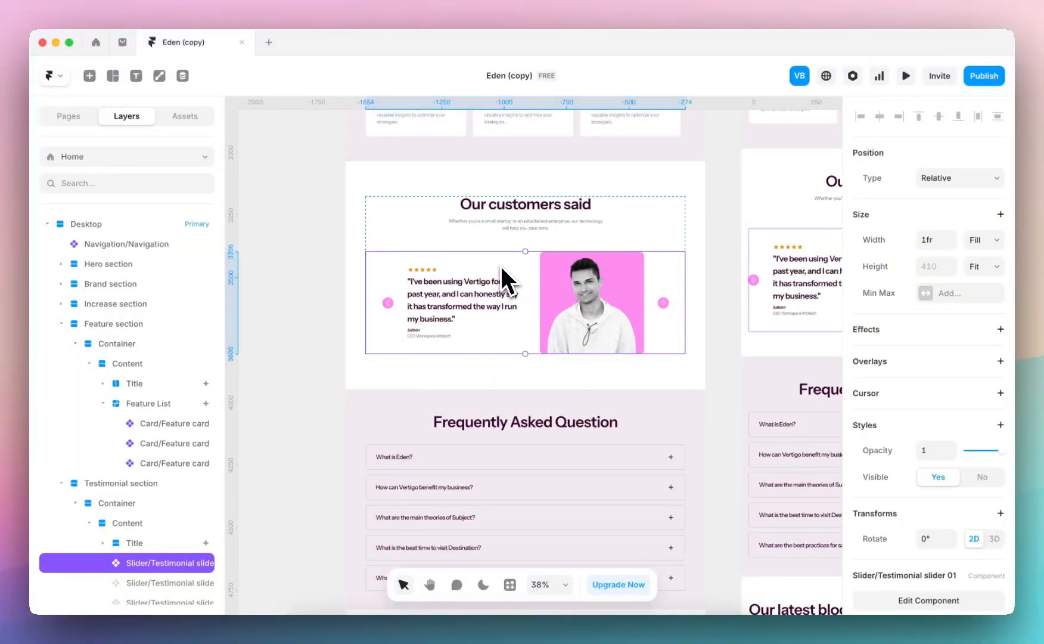
{"action": "scroll", "coordinate": [609, 288], "scroll_direction": "up", "scroll_amount": 4}
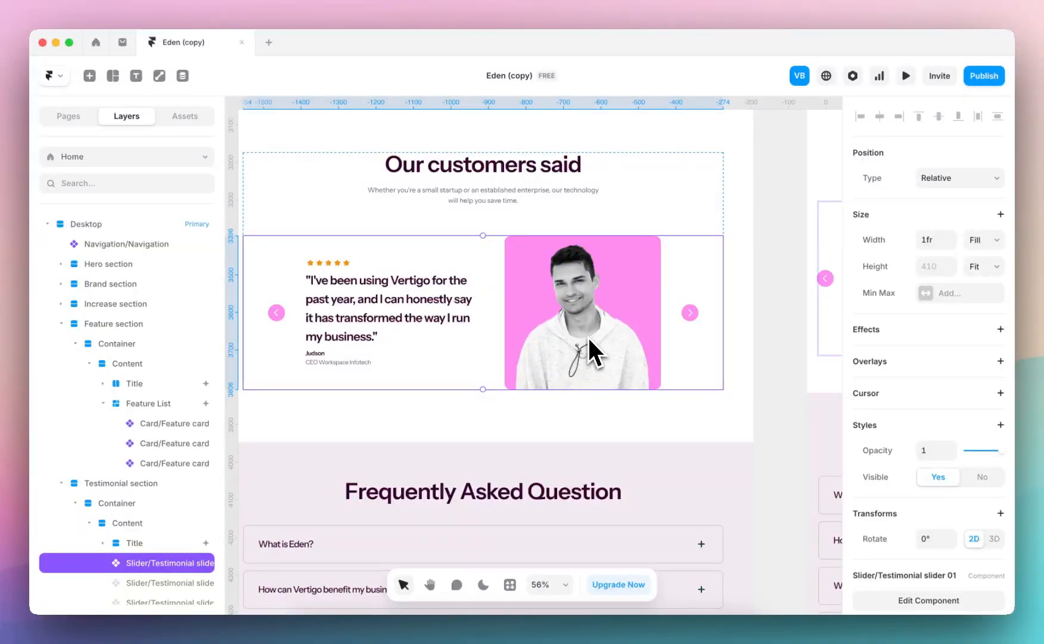
Open the Home page's FAQ accordion component, examine the first question's settings and return to the Home page
{"action": "scroll", "coordinate": [587, 330], "scroll_direction": "down", "scroll_amount": 4}
{"action": "left_click", "coordinate": [511, 304]}
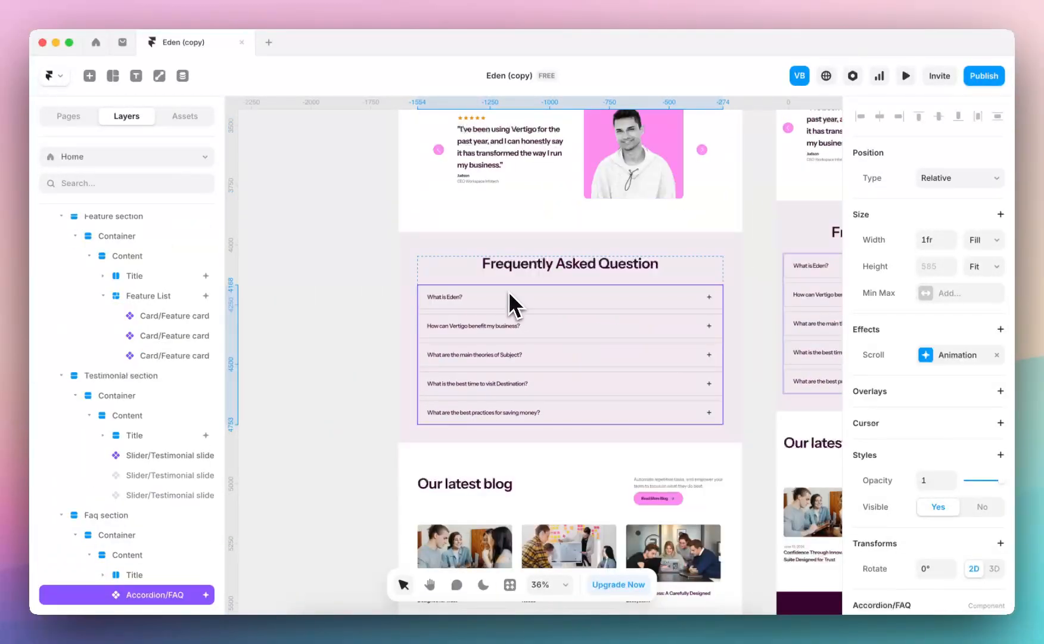
{"action": "scroll", "coordinate": [930, 459], "scroll_direction": "down", "scroll_amount": 3}
{"action": "double_click", "coordinate": [500, 352]}
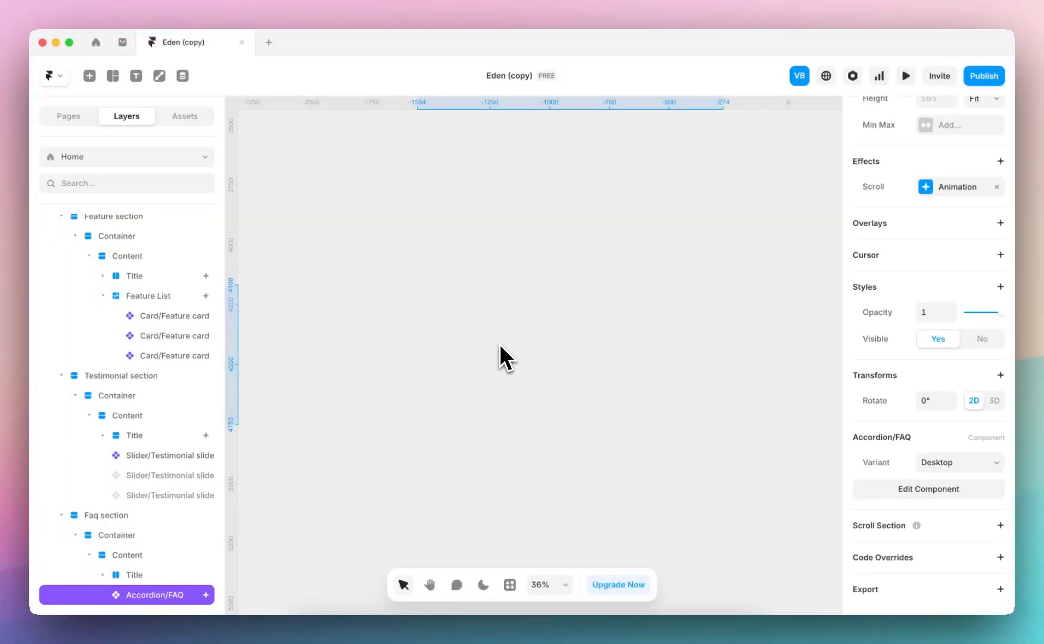
{"action": "left_click", "coordinate": [460, 265]}
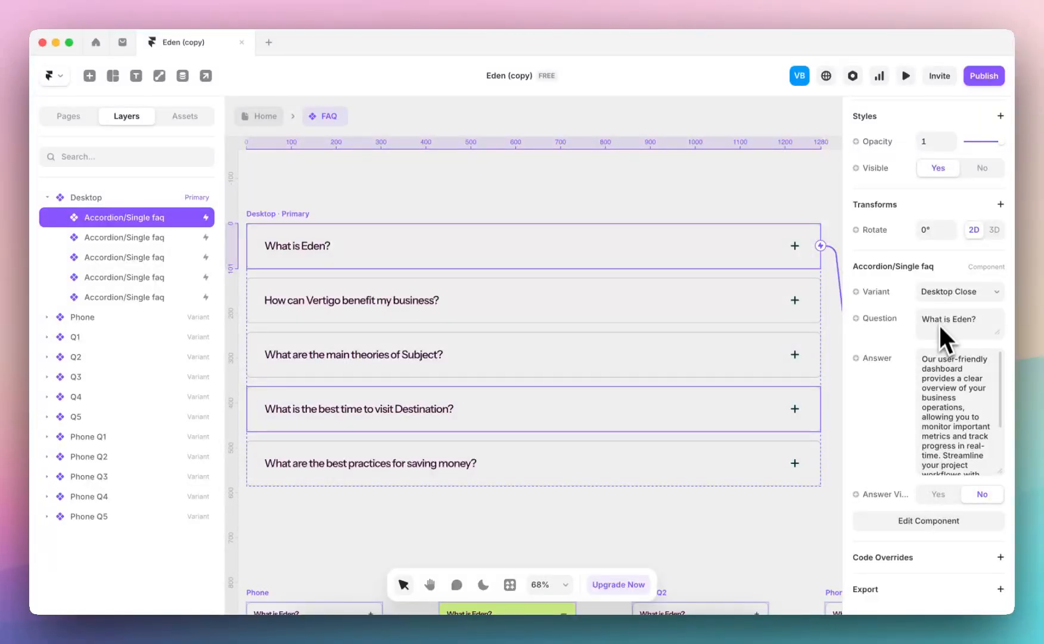
{"action": "left_click", "coordinate": [267, 119]}
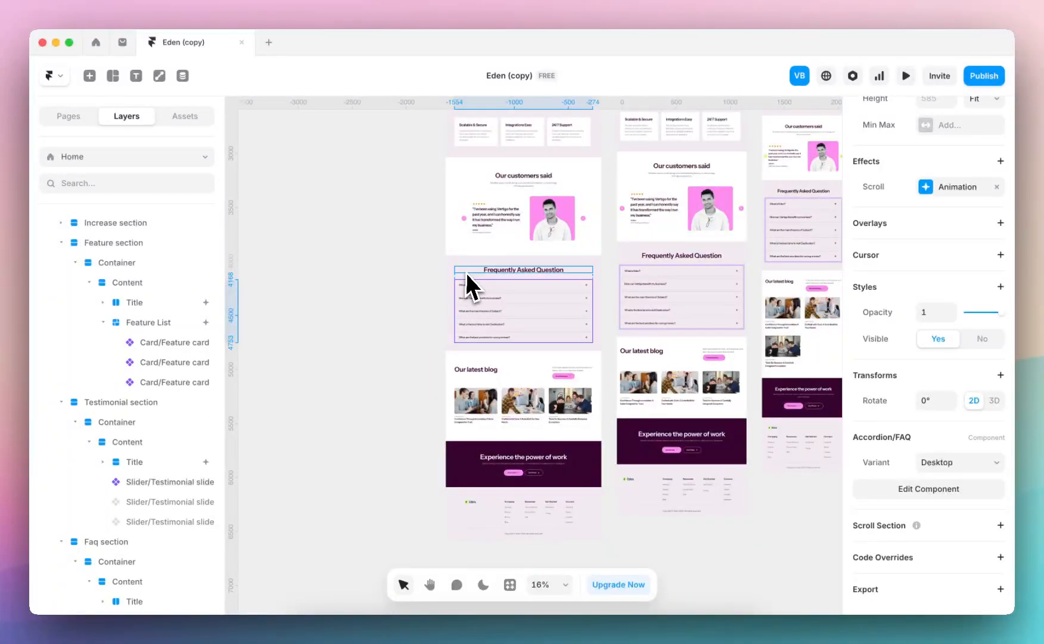
Switch to the /about page and look over its breakpoints down to the footer
{"action": "left_click", "coordinate": [466, 271]}
{"action": "left_click", "coordinate": [140, 159]}
{"action": "left_click", "coordinate": [121, 232]}
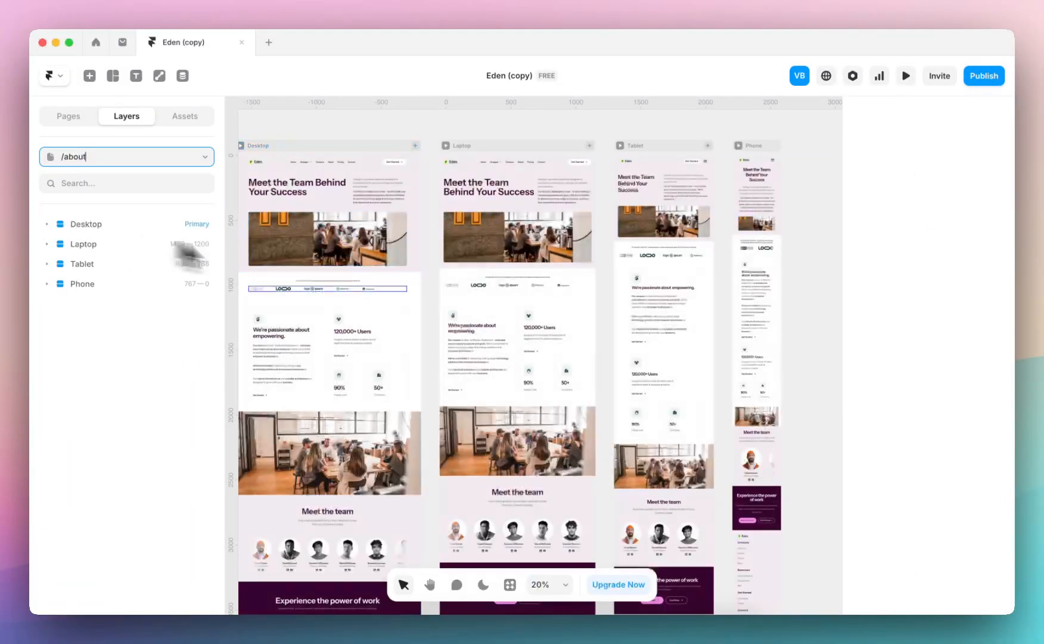
{"action": "scroll", "coordinate": [395, 428], "scroll_direction": "up", "scroll_amount": 3}
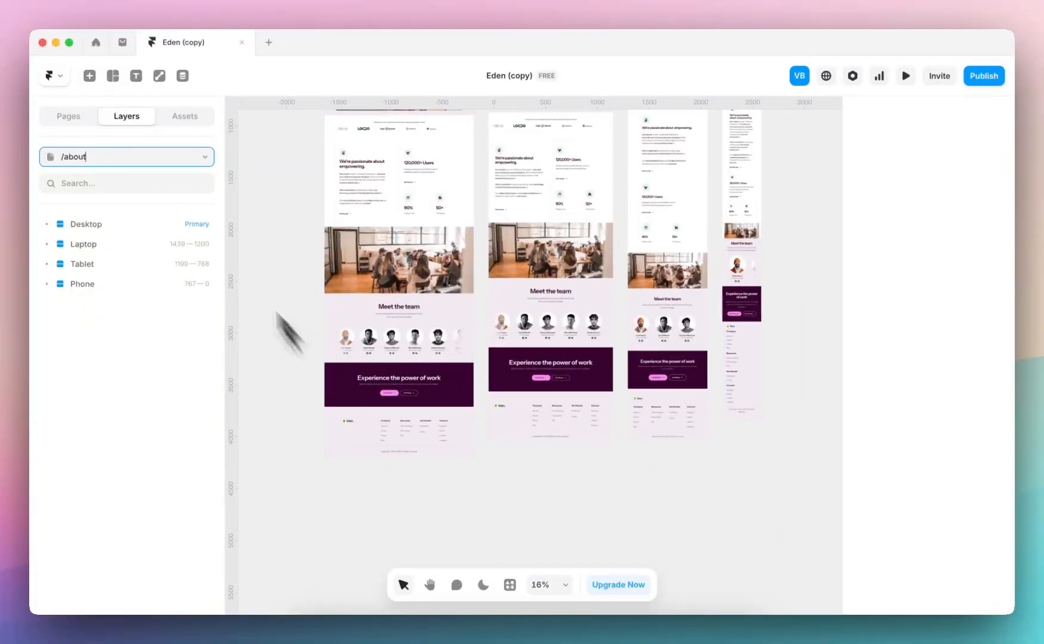
Switch to the /services page and open the FAQ accordion component from its Laptop breakpoint
{"action": "left_click", "coordinate": [154, 160]}
{"action": "left_click", "coordinate": [115, 289]}
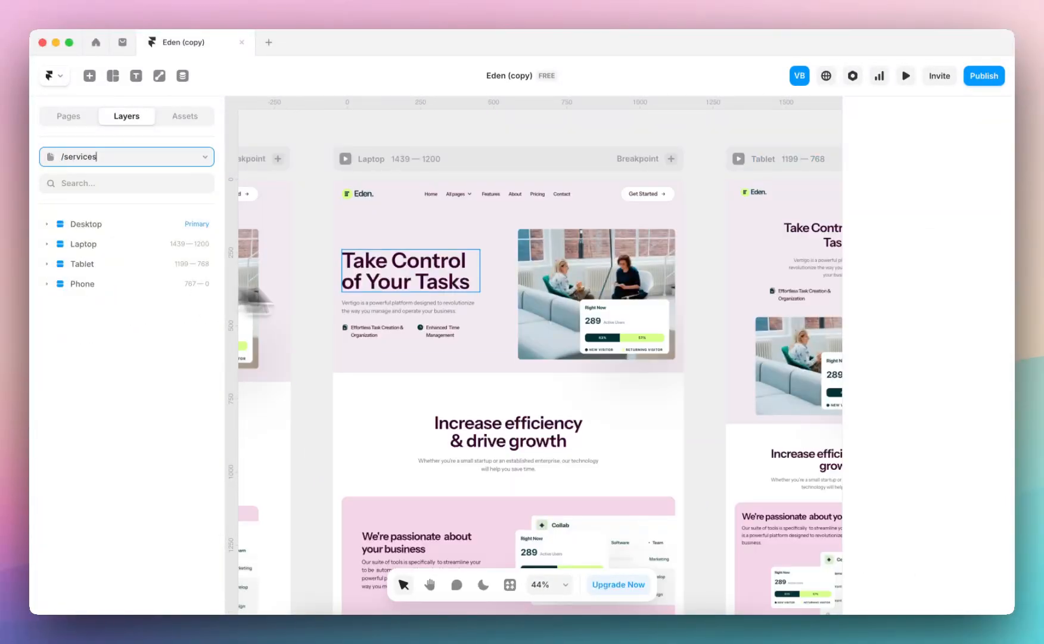
{"action": "scroll", "coordinate": [447, 296], "scroll_direction": "up", "scroll_amount": 5}
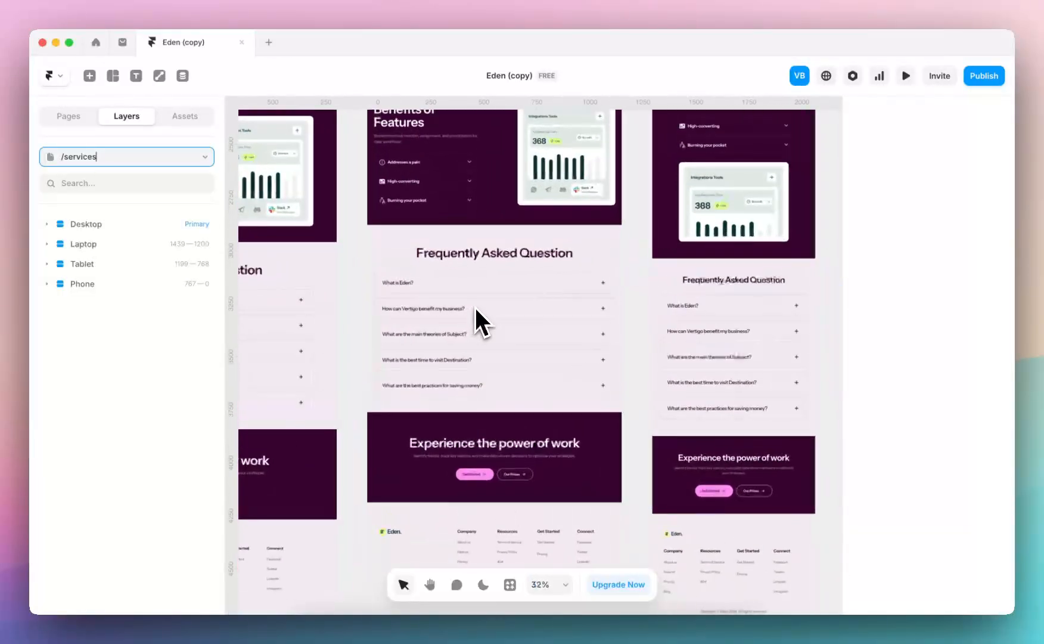
{"action": "double_click", "coordinate": [441, 329]}
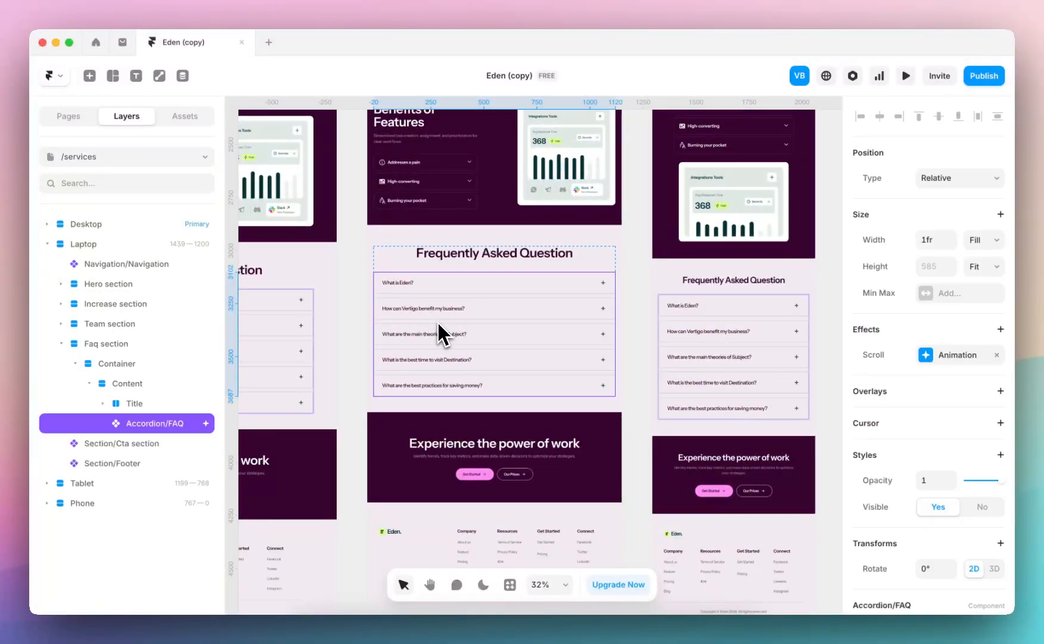
{"action": "scroll", "coordinate": [506, 236], "scroll_direction": "up", "scroll_amount": 4}
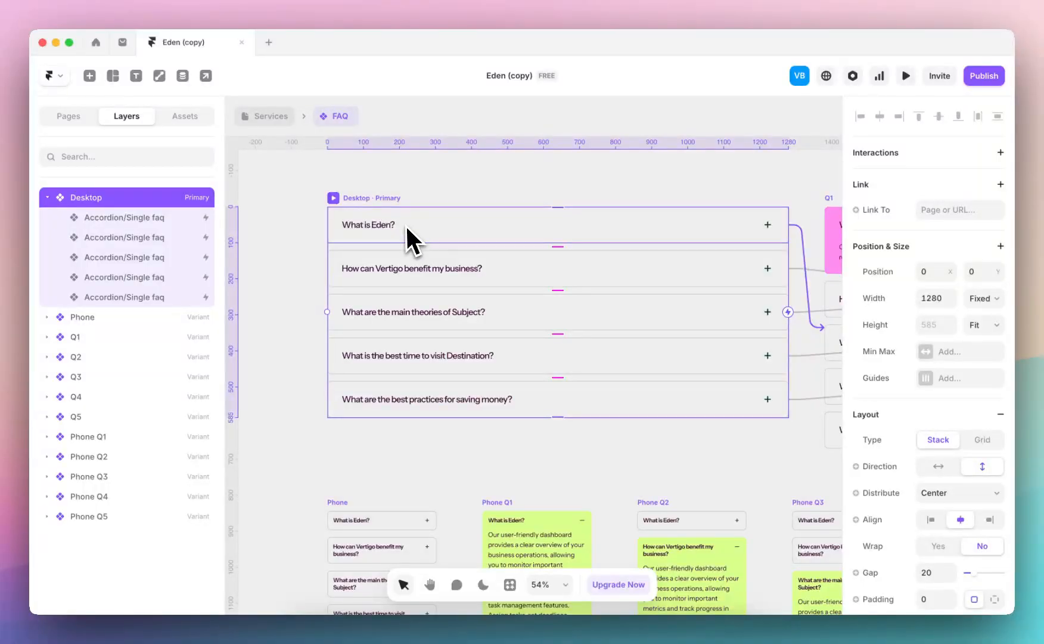
Examine the desktop and phone variants of the FAQ component, comparing the fills of the open questions
{"action": "scroll", "coordinate": [459, 280], "scroll_direction": "down", "scroll_amount": 3}
{"action": "scroll", "coordinate": [469, 284], "scroll_direction": "down", "scroll_amount": 2}
{"action": "scroll", "coordinate": [465, 284], "scroll_direction": "down", "scroll_amount": 3}
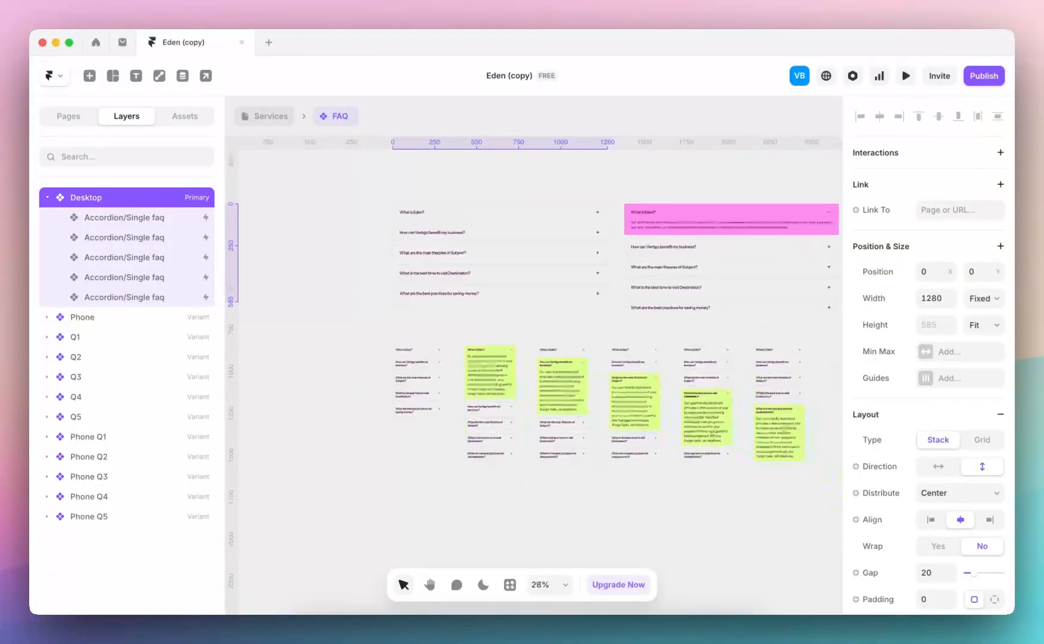
{"action": "scroll", "coordinate": [469, 284], "scroll_direction": "up", "scroll_amount": 1}
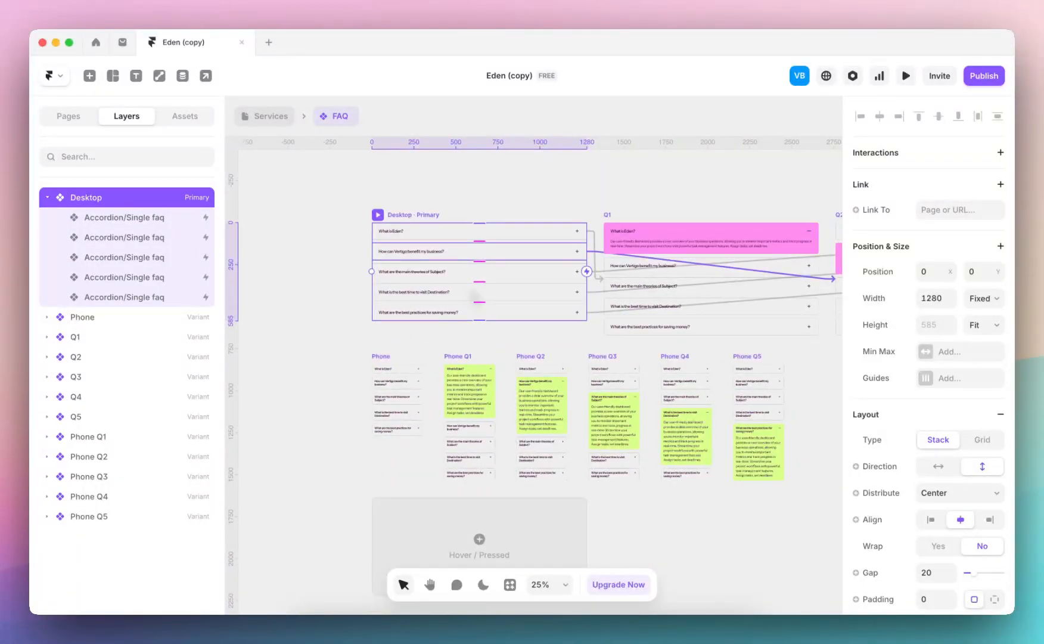
{"action": "scroll", "coordinate": [493, 227], "scroll_direction": "down", "scroll_amount": 2}
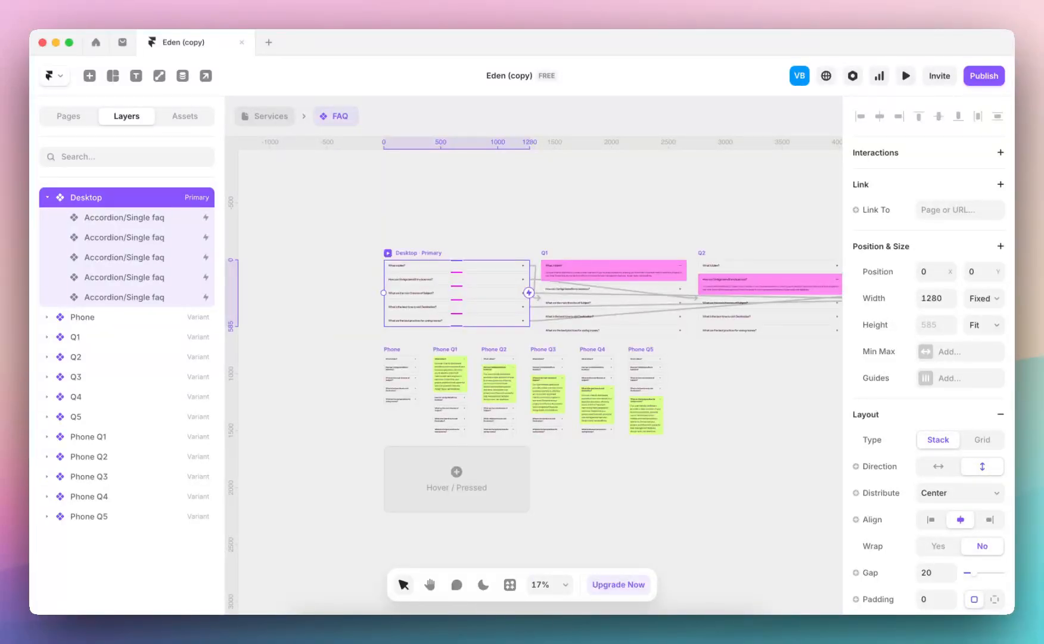
{"action": "scroll", "coordinate": [438, 363], "scroll_direction": "up", "scroll_amount": 5}
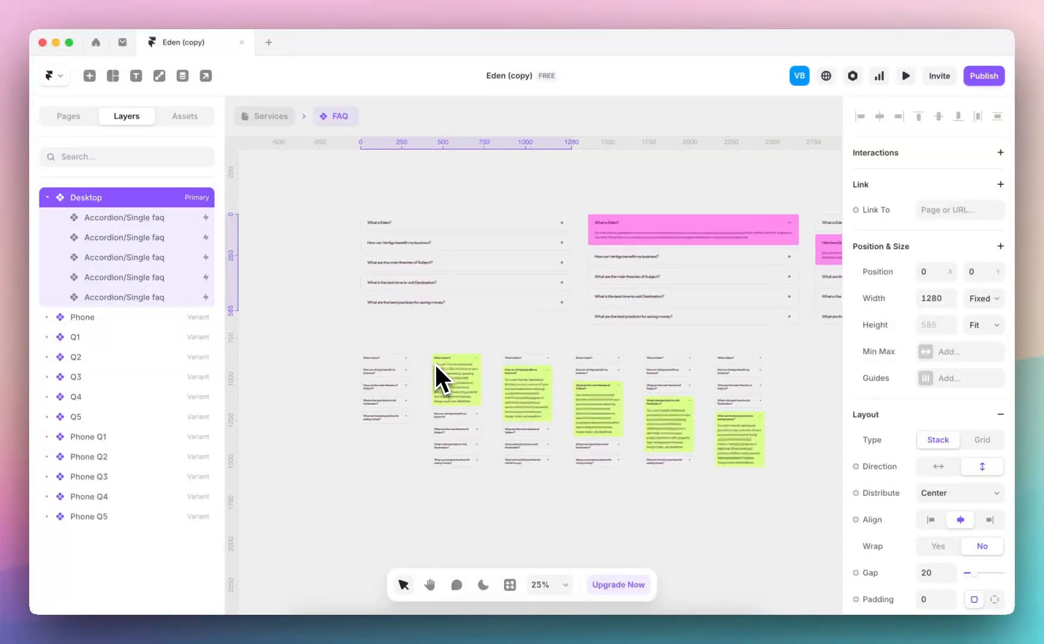
Open the Single faq component from the expanded question in the Phone Q1 variant and view its variants
{"action": "left_click", "coordinate": [475, 370]}
{"action": "scroll", "coordinate": [846, 440], "scroll_direction": "down", "scroll_amount": 6}
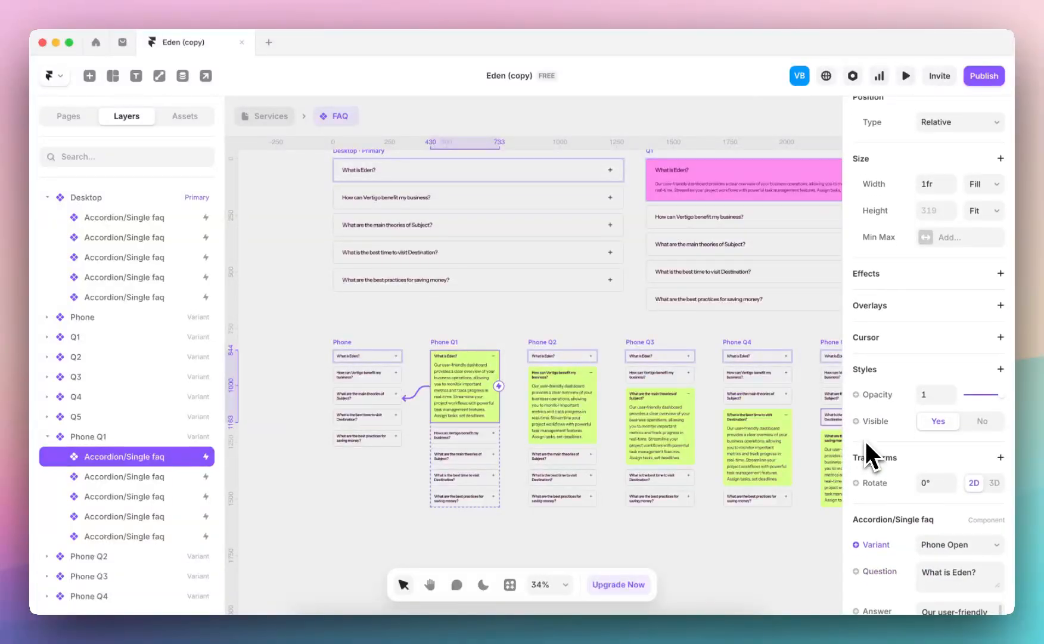
{"action": "double_click", "coordinate": [468, 412]}
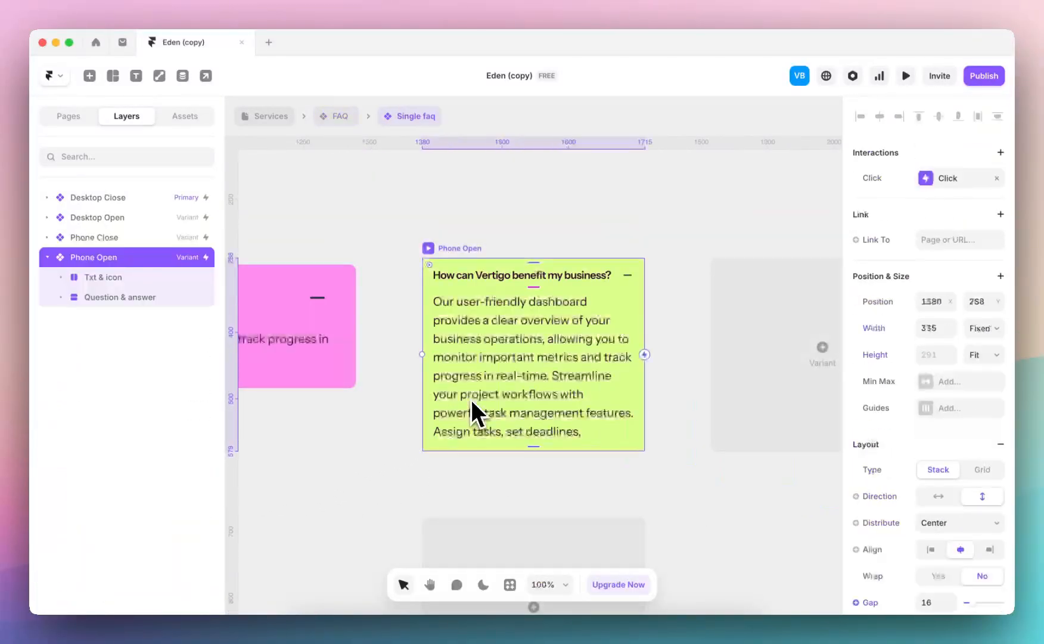
{"action": "scroll", "coordinate": [531, 275], "scroll_direction": "down", "scroll_amount": 5}
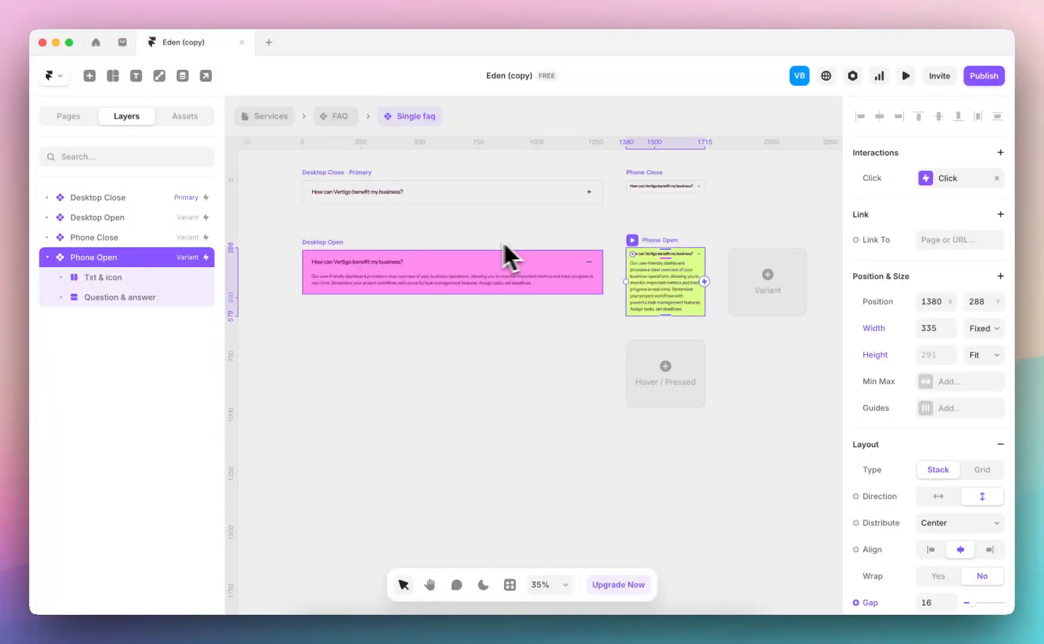
{"action": "scroll", "coordinate": [488, 250], "scroll_direction": "down", "scroll_amount": 4}
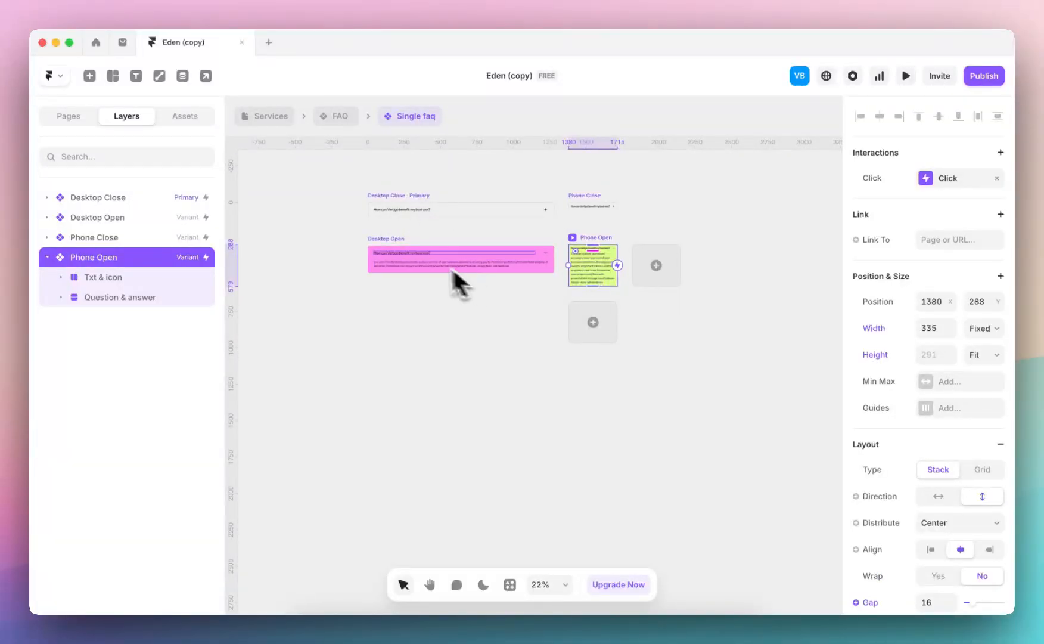
Set the Desktop Open variant's fill to Theme color 03
{"action": "left_click", "coordinate": [398, 246]}
{"action": "key", "text": "shift+2"}
{"action": "scroll", "coordinate": [908, 466], "scroll_direction": "down", "scroll_amount": 6}
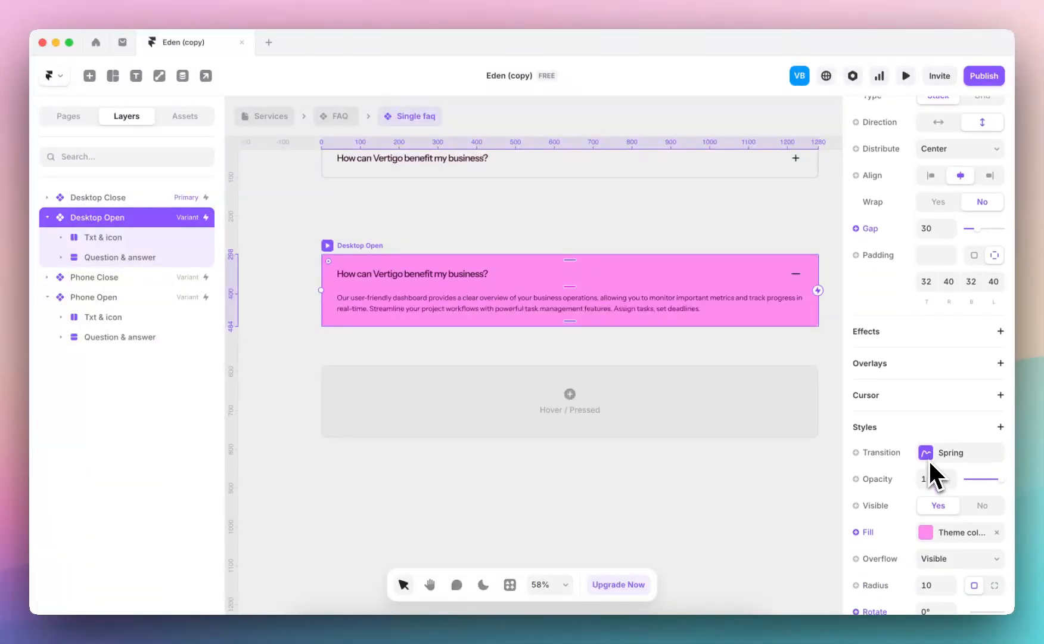
{"action": "left_click", "coordinate": [925, 531]}
{"action": "left_click", "coordinate": [752, 496]}
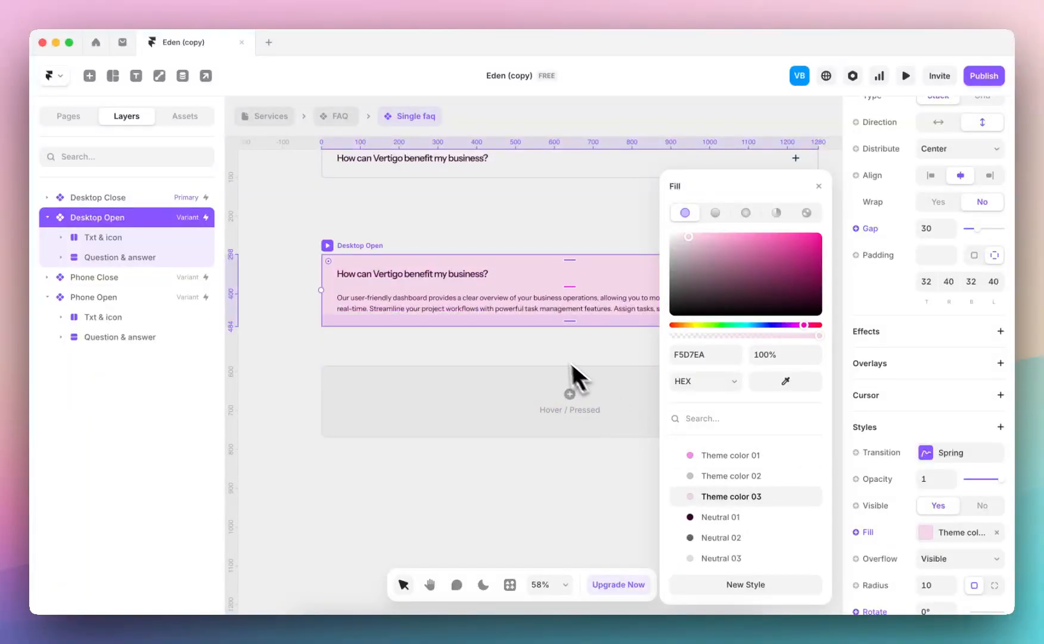
{"action": "left_click", "coordinate": [553, 352]}
Set the Phone Open variant's fill to Theme color 03
{"action": "scroll", "coordinate": [553, 350], "scroll_direction": "right", "scroll_amount": 10}
{"action": "left_click", "coordinate": [407, 255]}
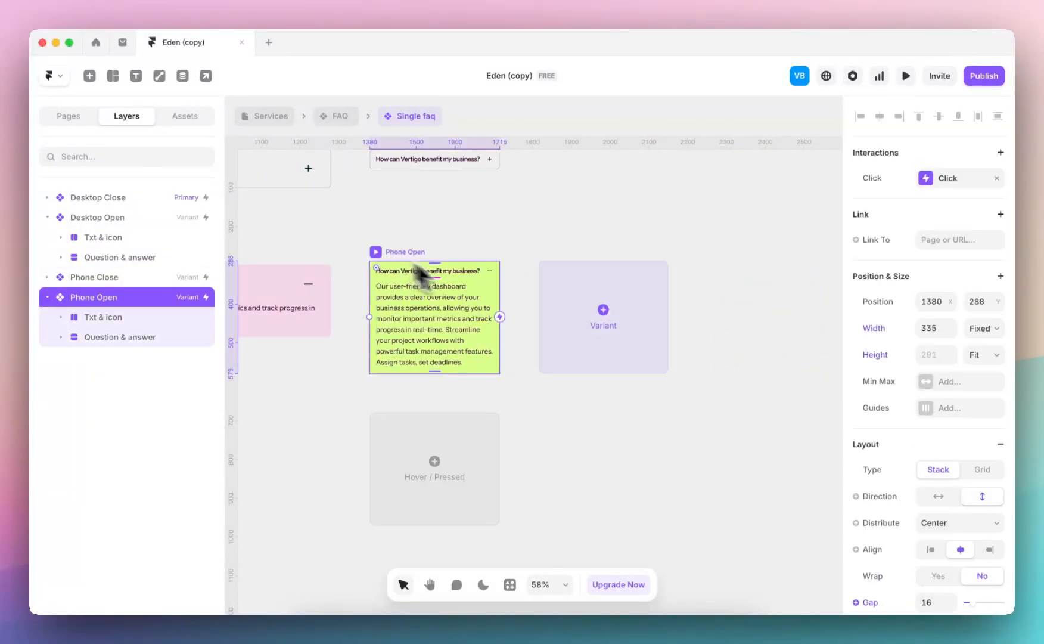
{"action": "scroll", "coordinate": [927, 547], "scroll_direction": "down", "scroll_amount": 8}
{"action": "left_click", "coordinate": [927, 439]}
{"action": "left_click", "coordinate": [691, 496]}
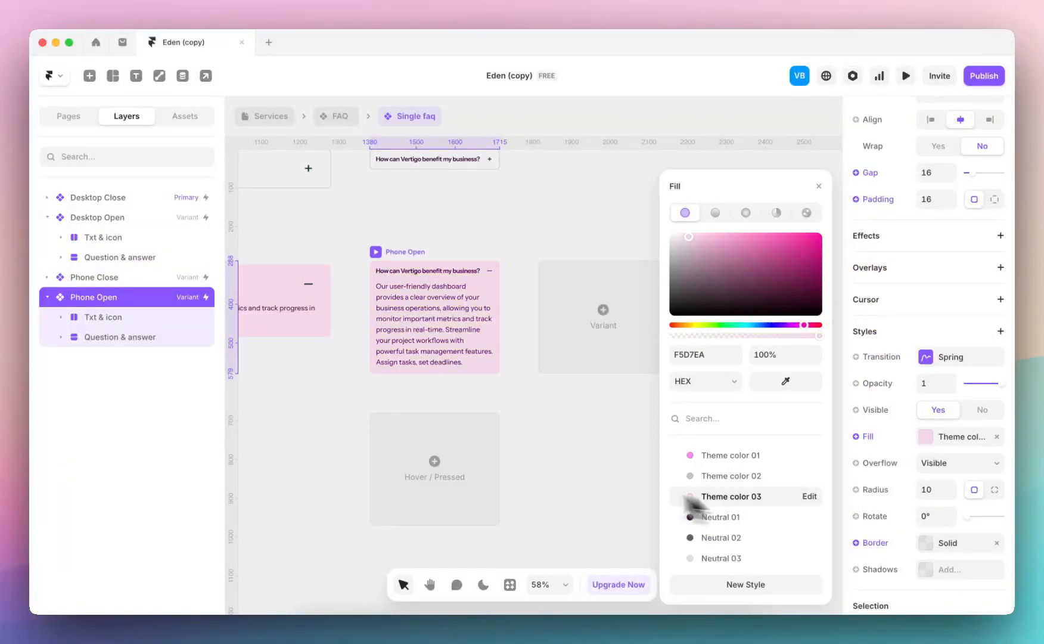
{"action": "left_click", "coordinate": [562, 480]}
Return to the FAQ component to check the recoloured open questions, and go back to the /services page
{"action": "left_click", "coordinate": [334, 117]}
{"action": "scroll", "coordinate": [553, 334], "scroll_direction": "down", "scroll_amount": 5}
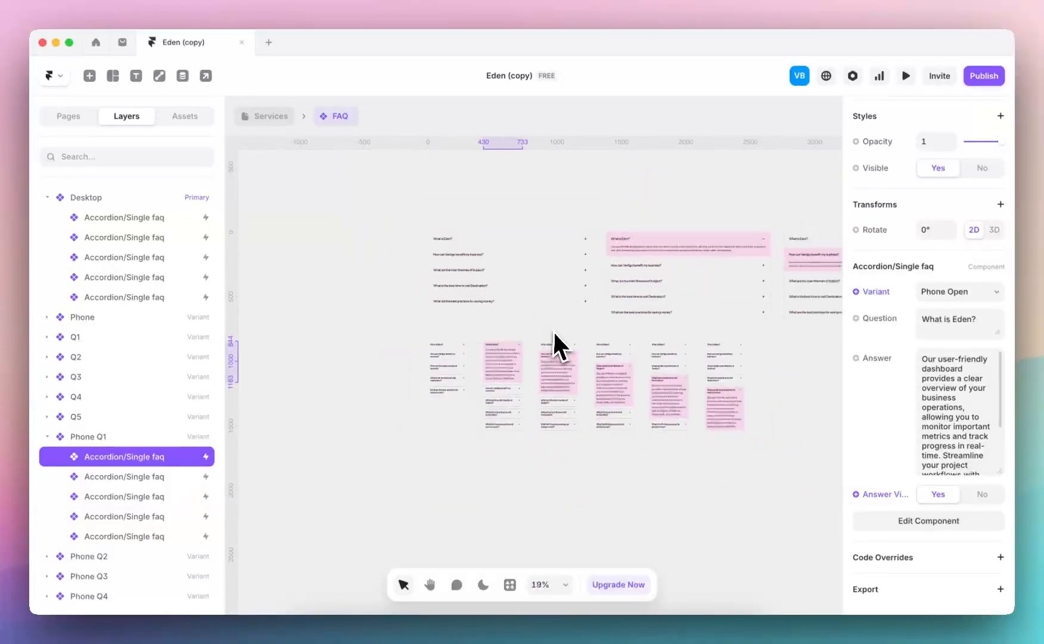
{"action": "left_click", "coordinate": [275, 119]}
{"action": "scroll", "coordinate": [504, 308], "scroll_direction": "down", "scroll_amount": 5}
{"action": "scroll", "coordinate": [504, 308], "scroll_direction": "up", "scroll_amount": 10}
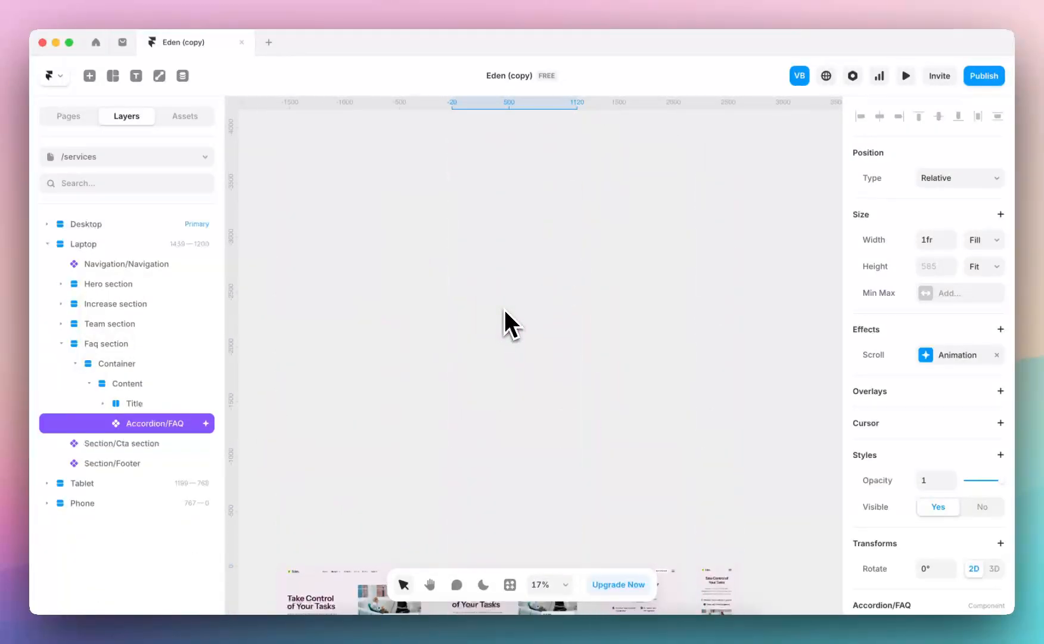
Preview the Laptop breakpoint of the /services page and look through it as far as the FAQ section
{"action": "scroll", "coordinate": [484, 528], "scroll_direction": "down", "scroll_amount": 3}
{"action": "left_click", "coordinate": [446, 399]}
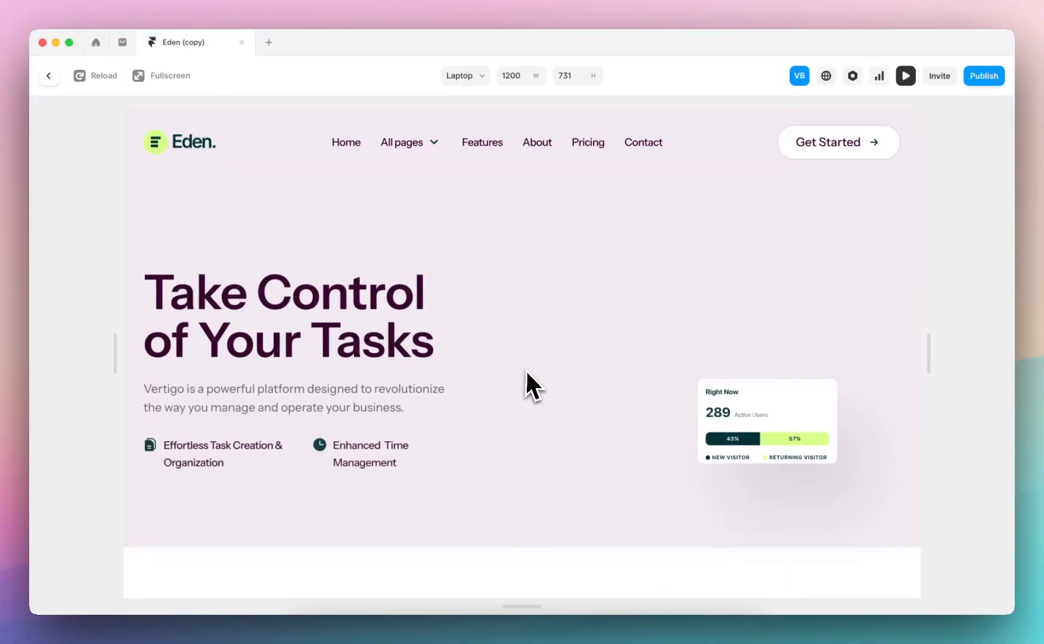
{"action": "scroll", "coordinate": [522, 358], "scroll_direction": "down", "scroll_amount": 8}
{"action": "scroll", "coordinate": [522, 357], "scroll_direction": "down", "scroll_amount": 15}
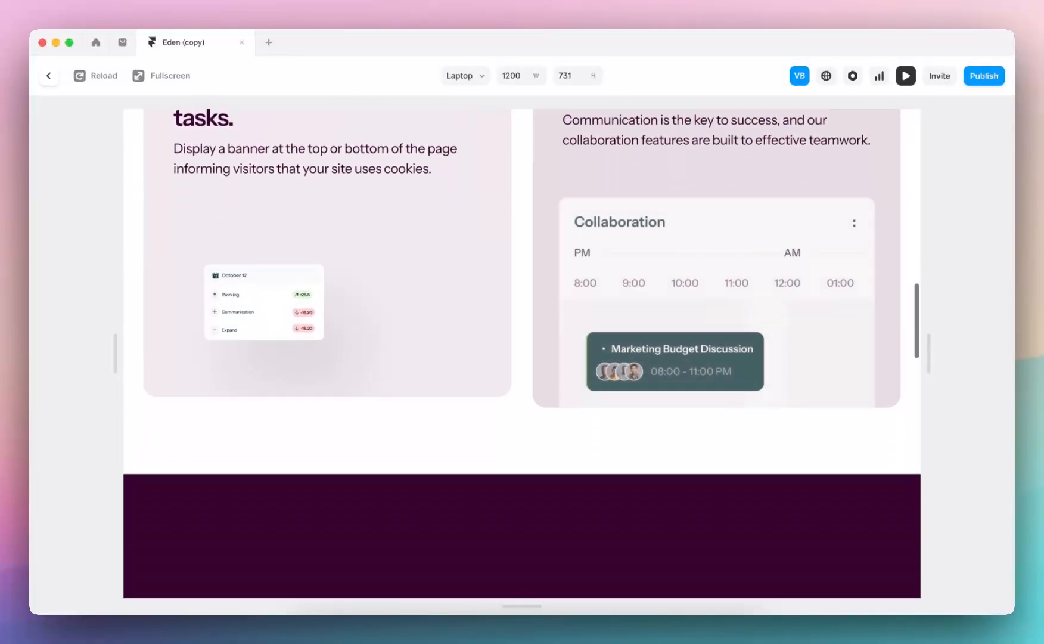
{"action": "scroll", "coordinate": [640, 356], "scroll_direction": "down", "scroll_amount": 9}
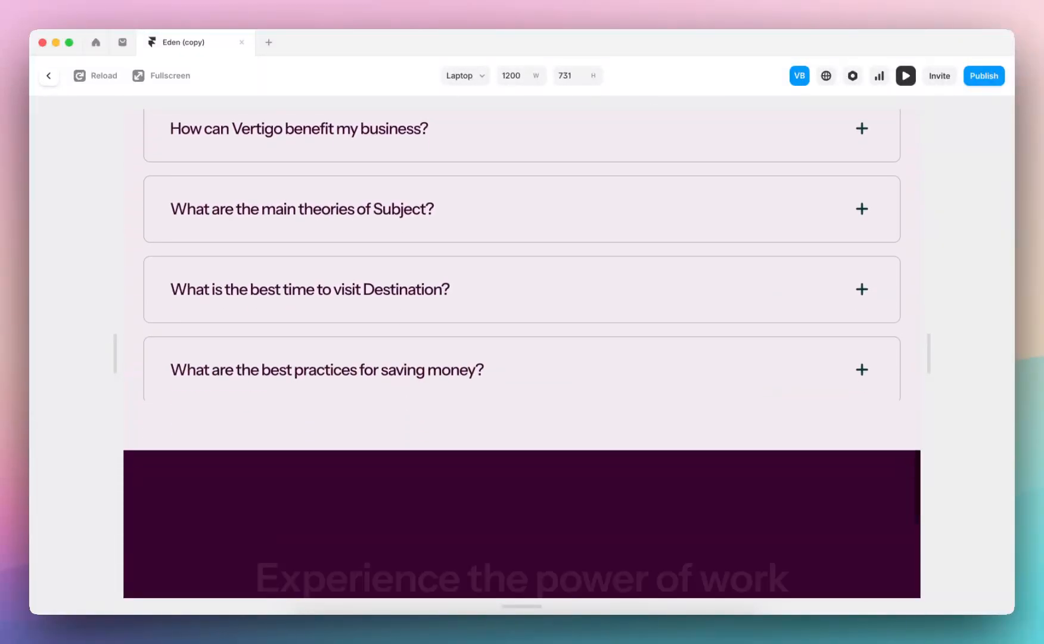
{"action": "scroll", "coordinate": [641, 356], "scroll_direction": "up", "scroll_amount": 4}
Test the FAQ accordion by toggling "What is Eden?" and opening "How can Vertigo benefit my business?", and leave the preview
{"action": "left_click", "coordinate": [858, 288]}
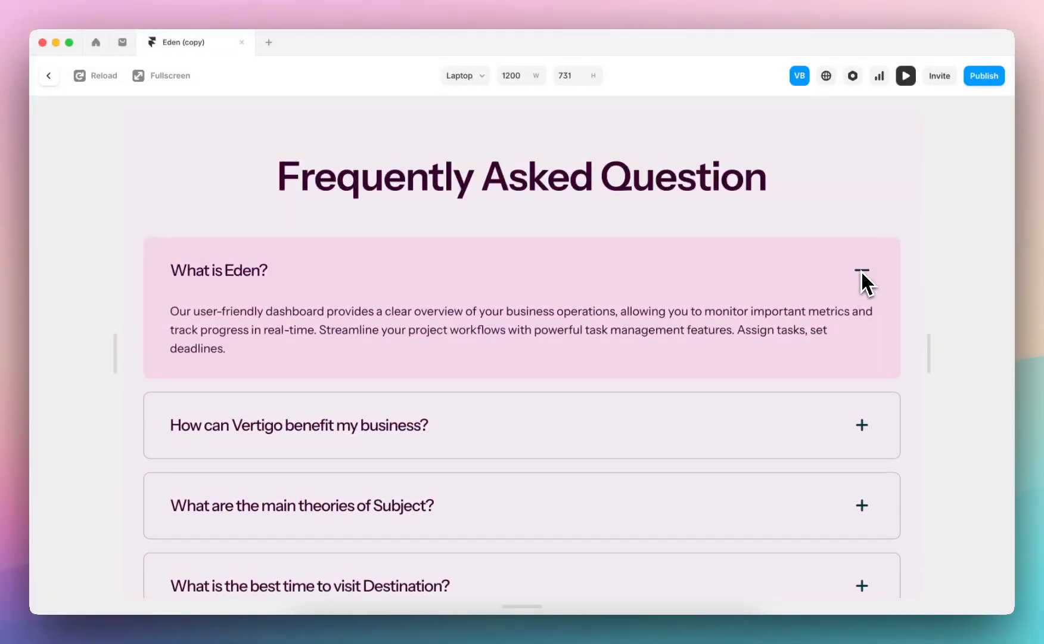
{"action": "left_click", "coordinate": [863, 280]}
{"action": "left_click", "coordinate": [859, 355]}
{"action": "left_click", "coordinate": [861, 357]}
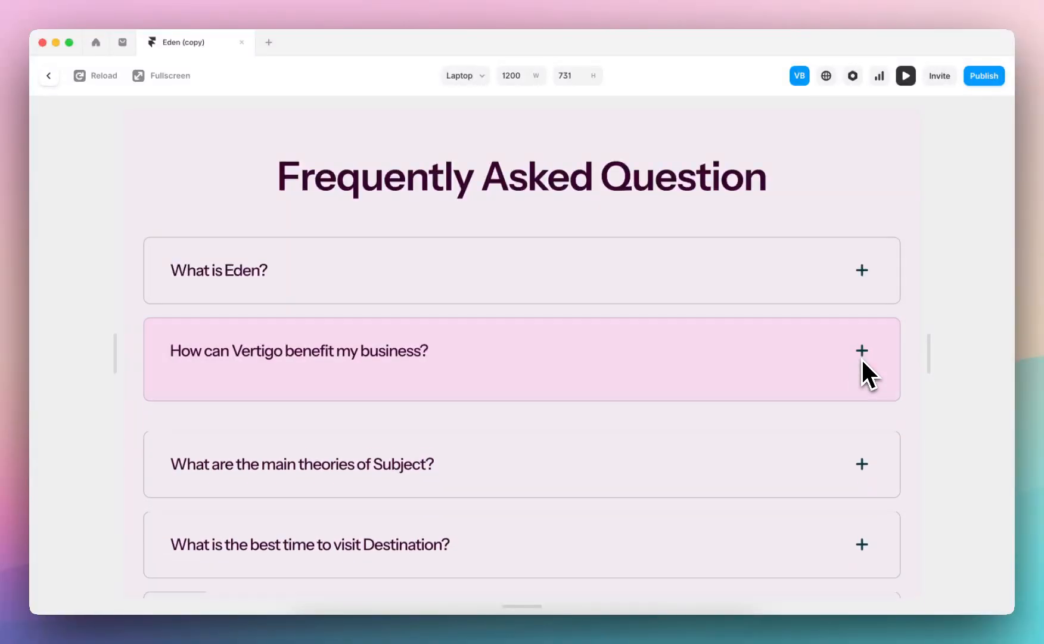
{"action": "left_click", "coordinate": [47, 74]}
{"action": "left_click", "coordinate": [420, 323]}
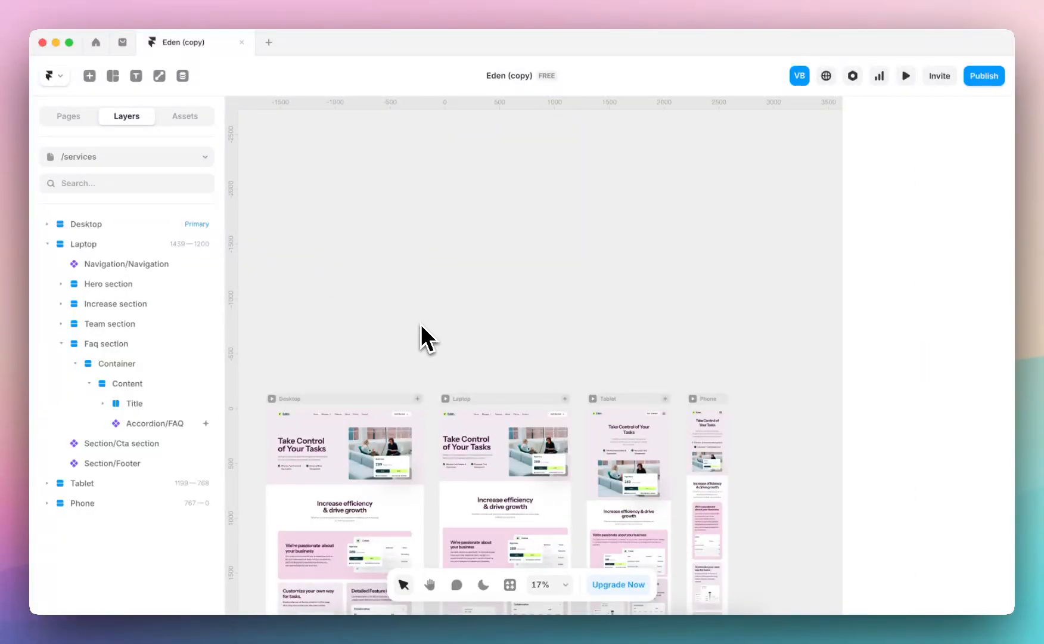
Review the sections of the /services page across its breakpoints and switch to the /blog page
{"action": "scroll", "coordinate": [420, 323], "scroll_direction": "down", "scroll_amount": 3}
{"action": "scroll", "coordinate": [539, 230], "scroll_direction": "up", "scroll_amount": 5}
{"action": "scroll", "coordinate": [566, 298], "scroll_direction": "down", "scroll_amount": 5}
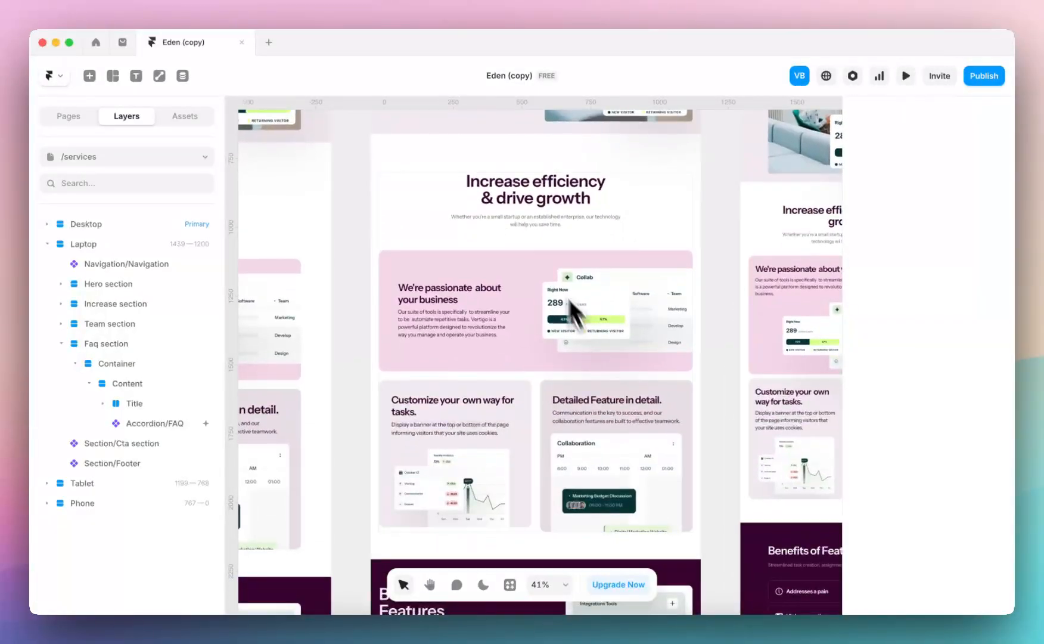
{"action": "scroll", "coordinate": [518, 239], "scroll_direction": "down", "scroll_amount": 4}
{"action": "left_click", "coordinate": [125, 158]}
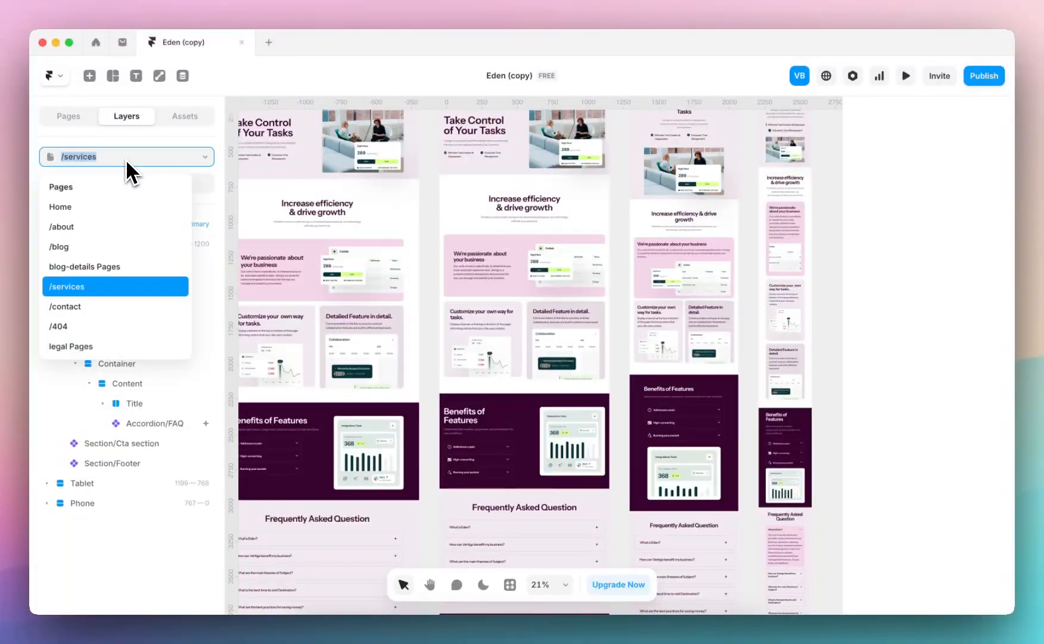
{"action": "left_click", "coordinate": [118, 250]}
{"action": "scroll", "coordinate": [322, 233], "scroll_direction": "down", "scroll_amount": 4}
{"action": "scroll", "coordinate": [322, 234], "scroll_direction": "up", "scroll_amount": 2}
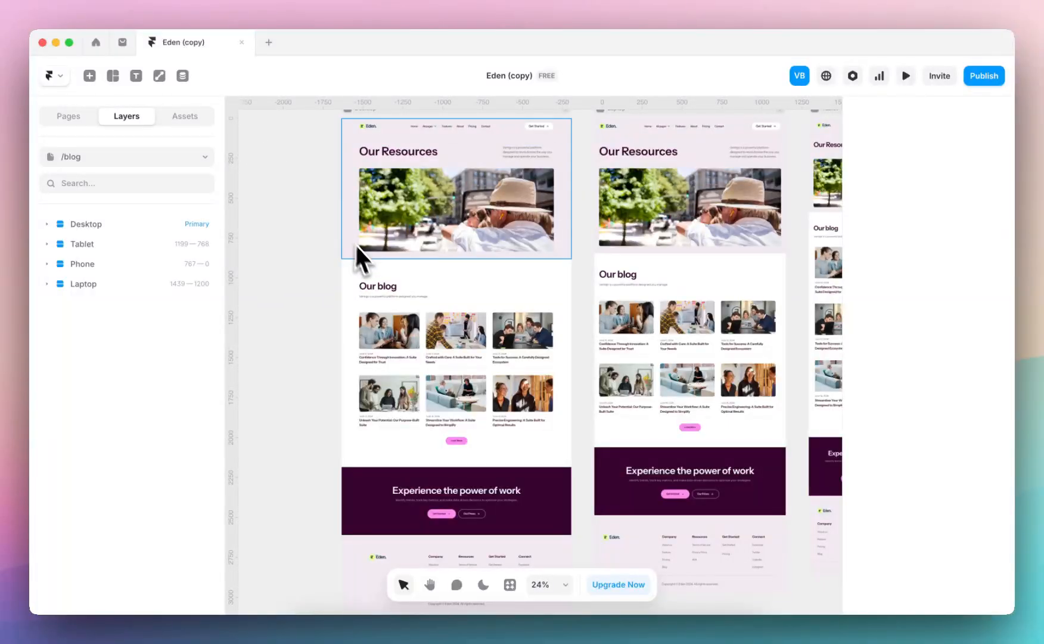
{"action": "scroll", "coordinate": [409, 336], "scroll_direction": "up", "scroll_amount": 2}
Change the "Our blog" heading above the Desktop article grid to "Case Studies"
{"action": "left_click", "coordinate": [386, 278]}
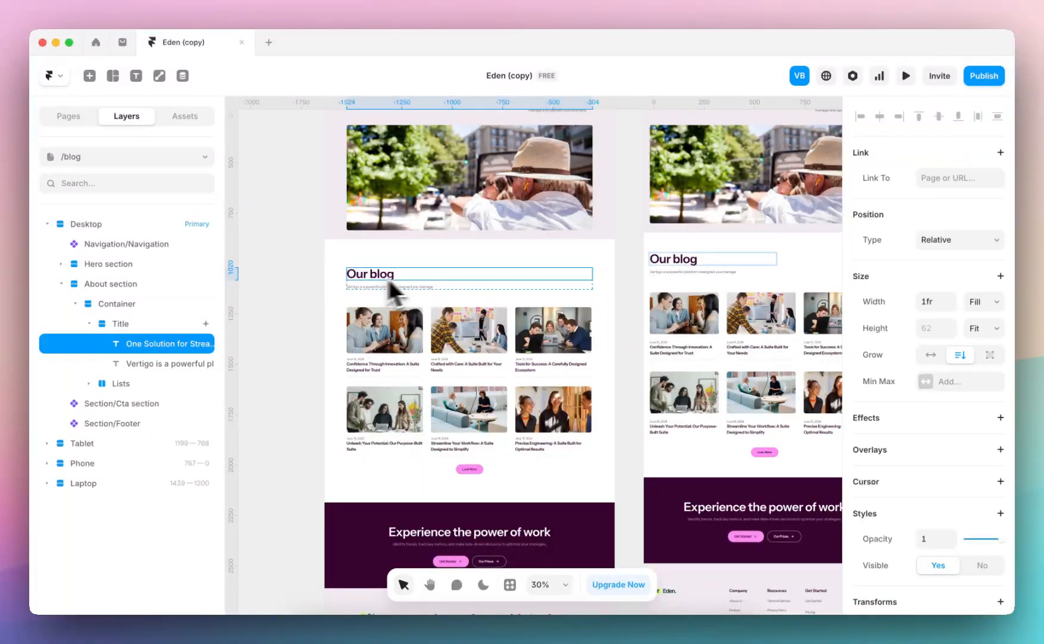
{"action": "scroll", "coordinate": [902, 431], "scroll_direction": "down", "scroll_amount": 5}
{"action": "left_click", "coordinate": [956, 379]}
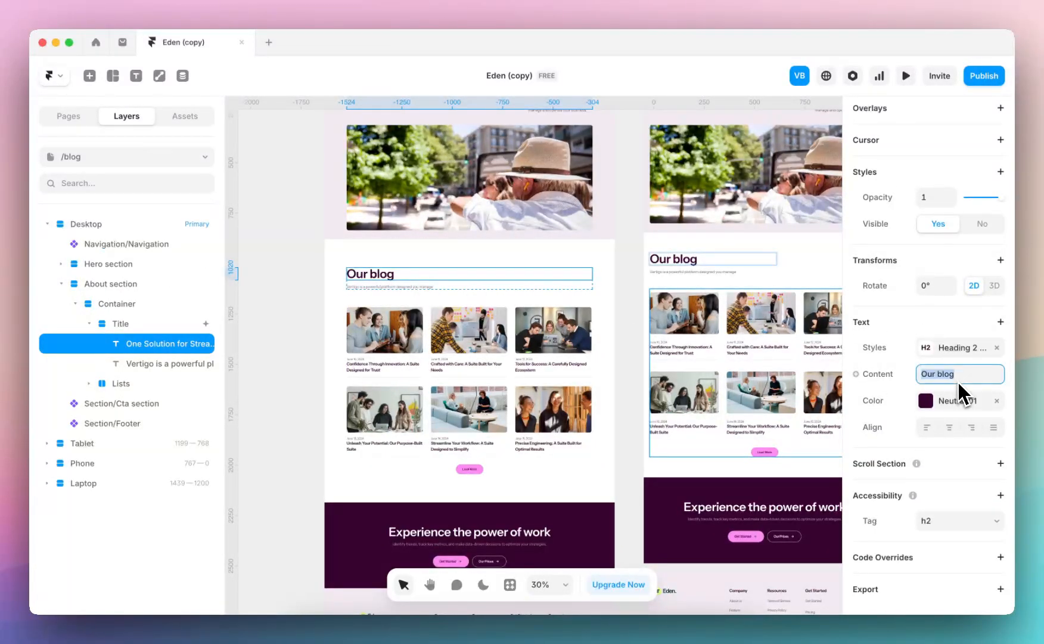
{"action": "type", "text": "Case Studies"}
{"action": "key", "text": "Return"}
Rename the blog-details CMS collection to case-studies and return to the canvas
{"action": "left_click", "coordinate": [183, 75]}
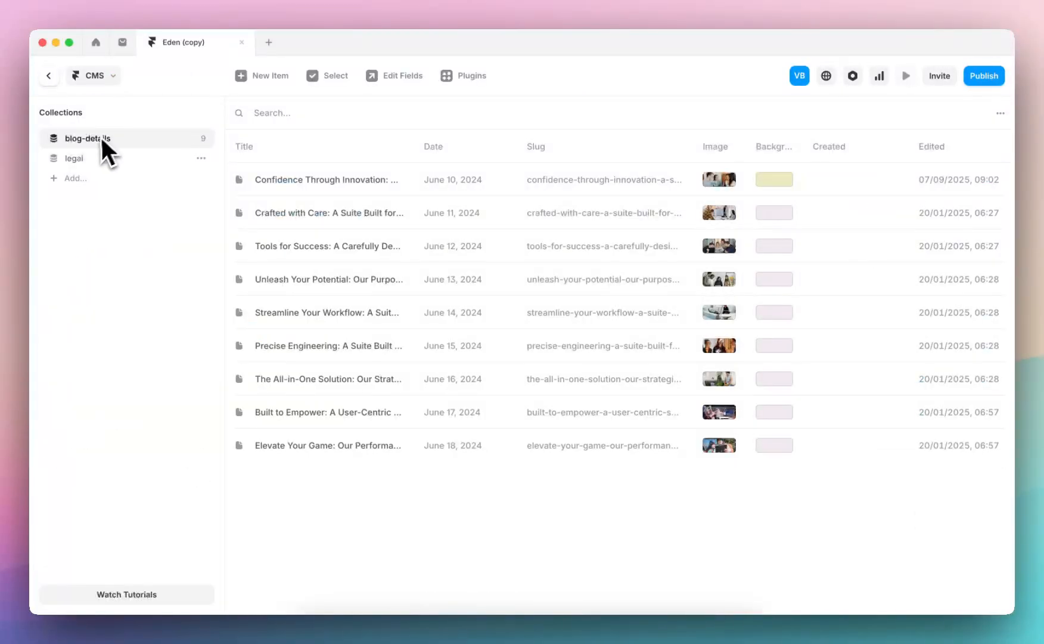
{"action": "double_click", "coordinate": [97, 139]}
{"action": "type", "text": "case-studies"}
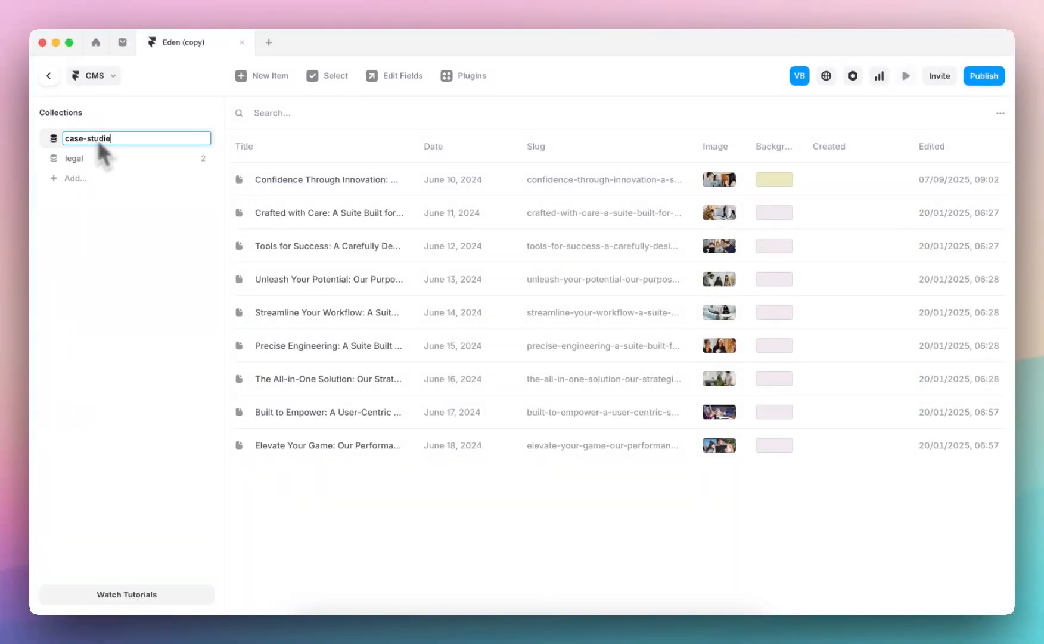
{"action": "key", "text": "Return"}
{"action": "left_click", "coordinate": [49, 76]}
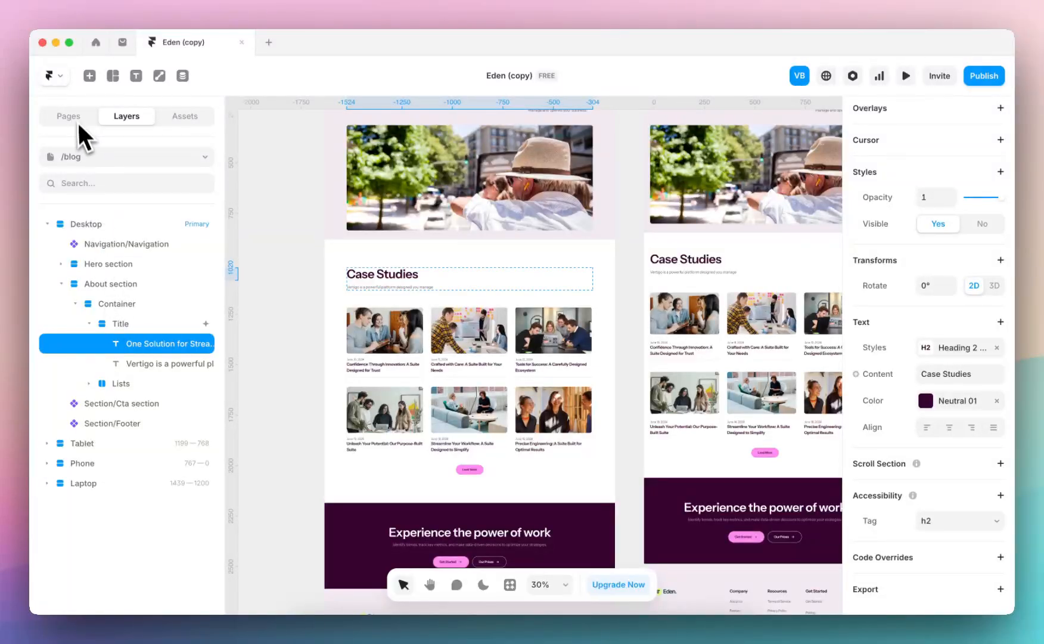
Rename the /blog page to /case-studies and expand it to show its collection page
{"action": "left_click", "coordinate": [79, 122]}
{"action": "type", "text": "ase"}
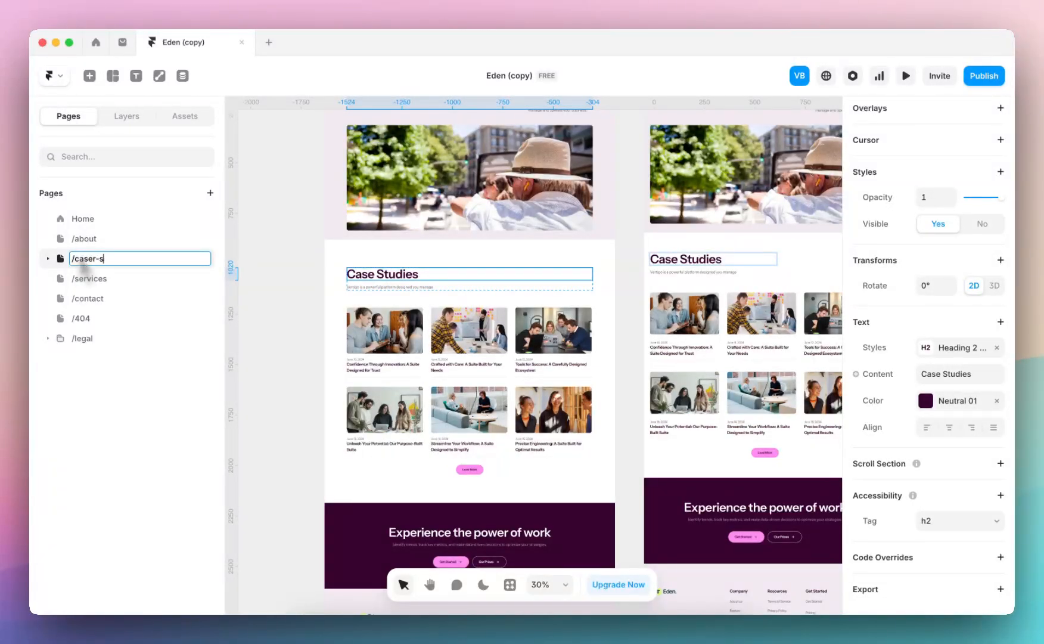
{"action": "type", "text": "-studies"}
{"action": "key", "text": "Return"}
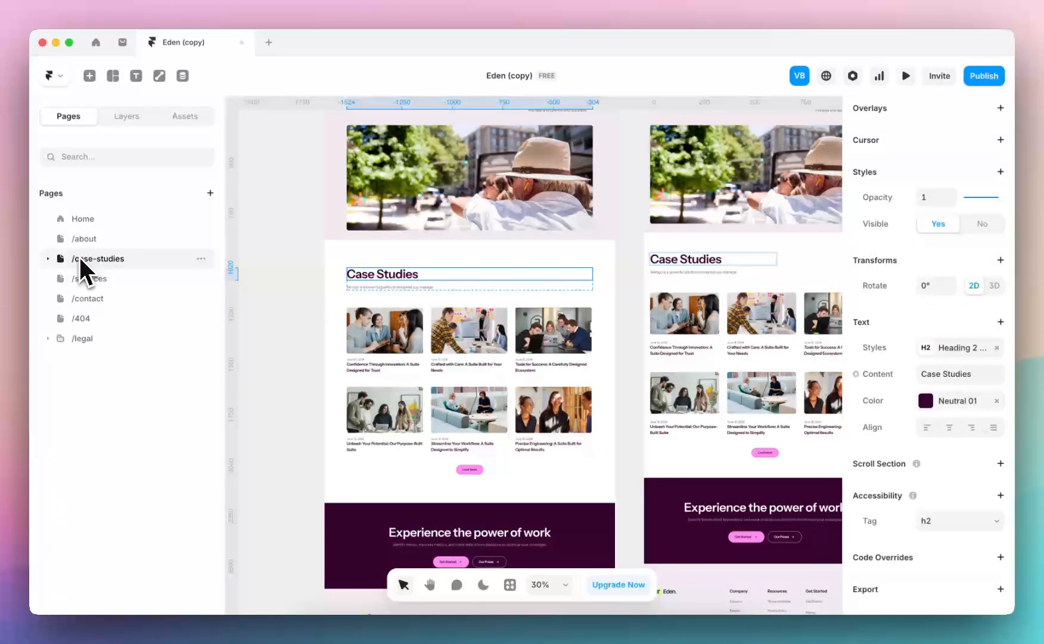
{"action": "left_click", "coordinate": [48, 257]}
{"action": "left_click", "coordinate": [113, 278]}
{"action": "left_click", "coordinate": [115, 256]}
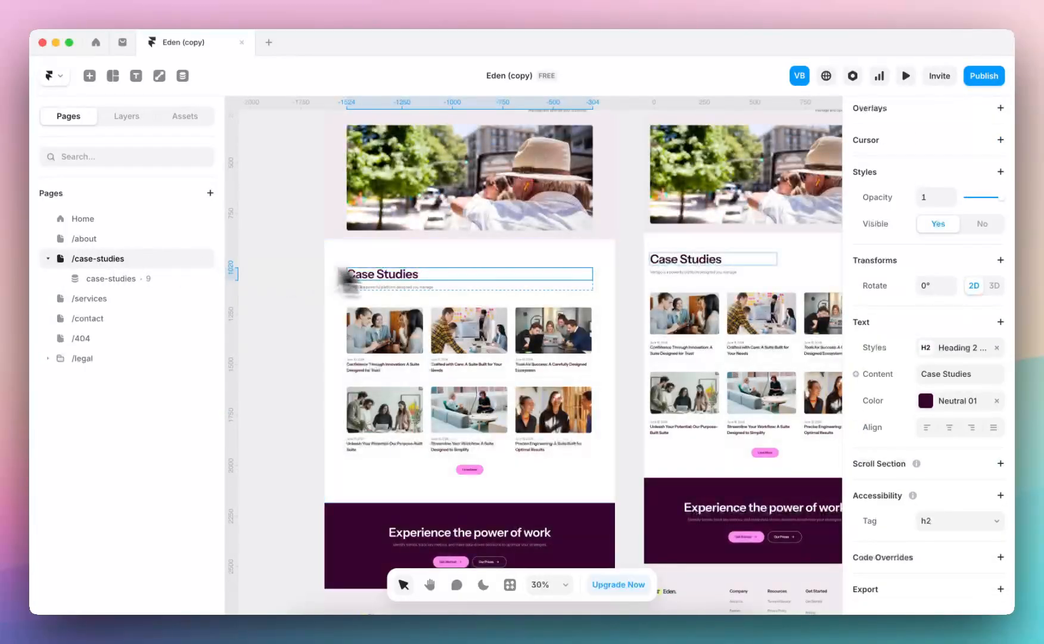
Change the Desktop hero heading "Our Resources" to "Our Case Studies" and deselect it
{"action": "scroll", "coordinate": [427, 271], "scroll_direction": "up", "scroll_amount": 2}
{"action": "scroll", "coordinate": [427, 256], "scroll_direction": "up", "scroll_amount": 5}
{"action": "left_click", "coordinate": [458, 233]}
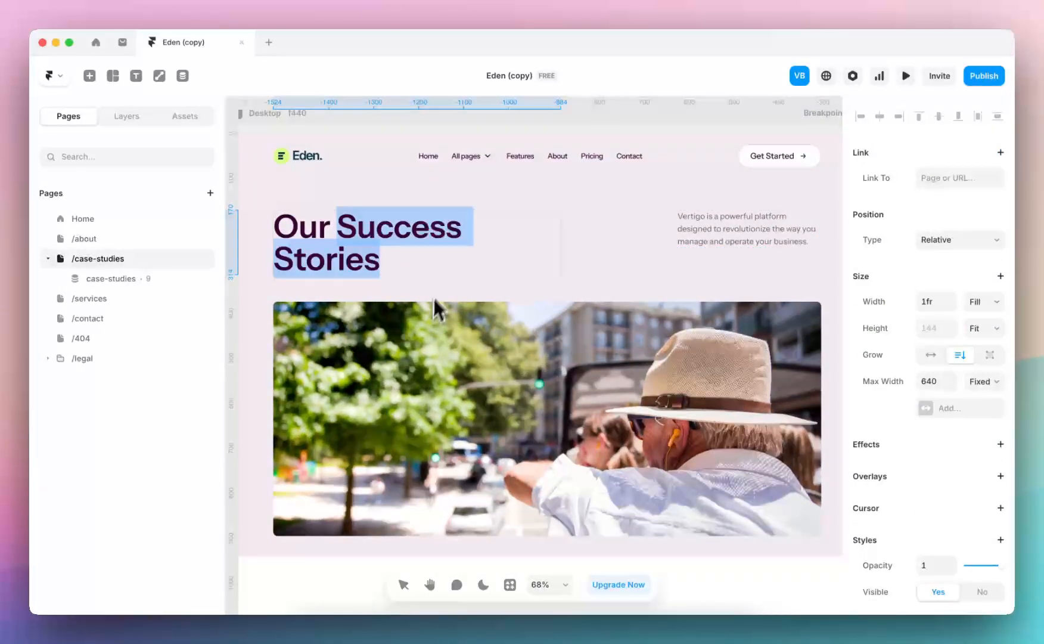
{"action": "type", "text": "Case Studie"}
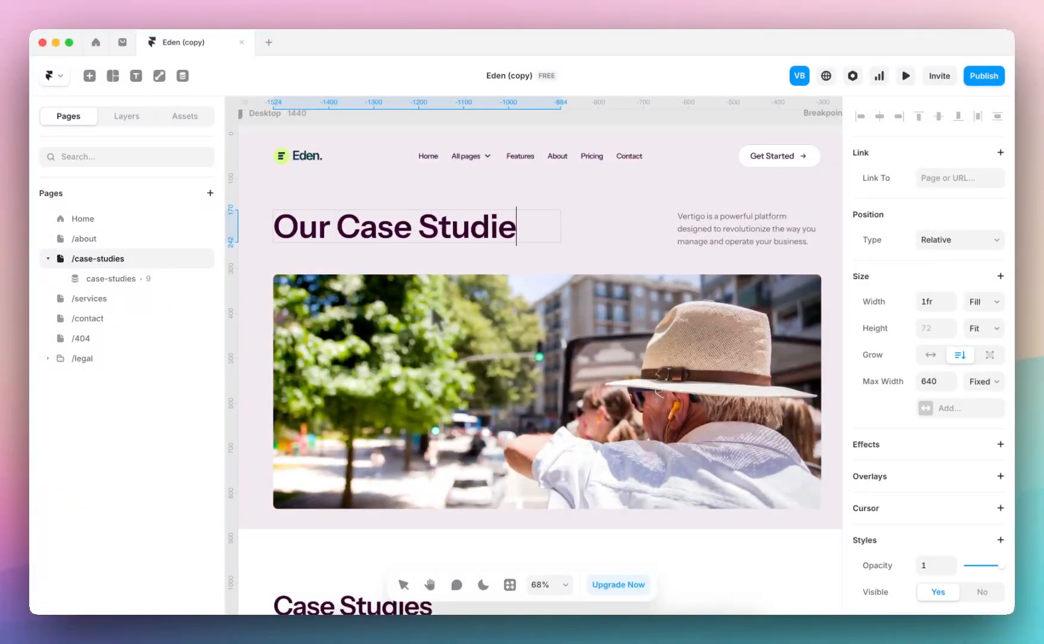
{"action": "type", "text": "s"}
{"action": "key", "text": "Escape"}
{"action": "scroll", "coordinate": [641, 253], "scroll_direction": "down", "scroll_amount": 5}
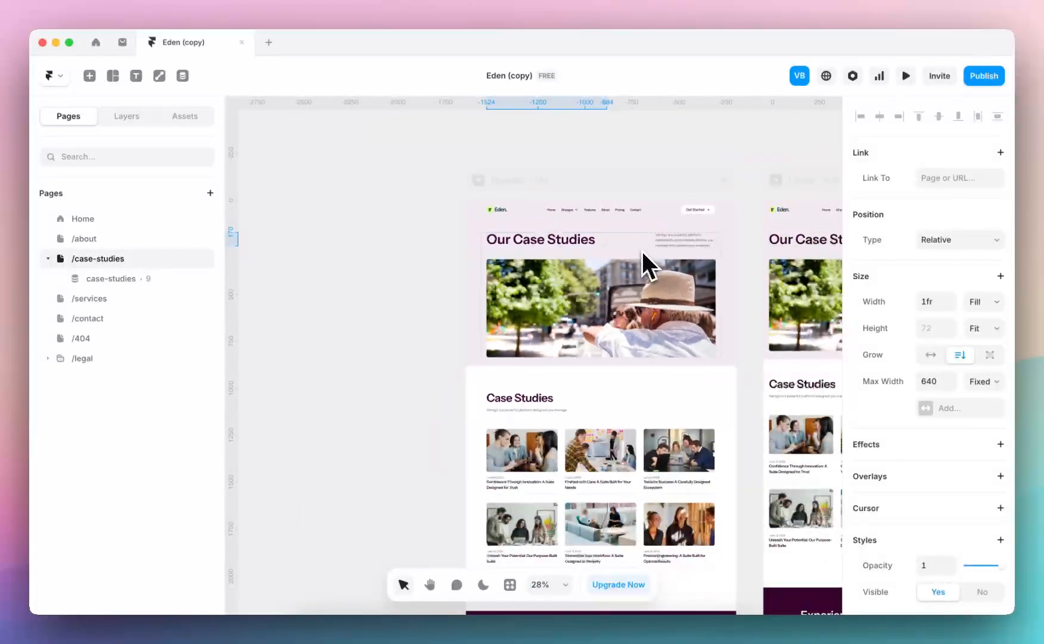
{"action": "left_click", "coordinate": [573, 156]}
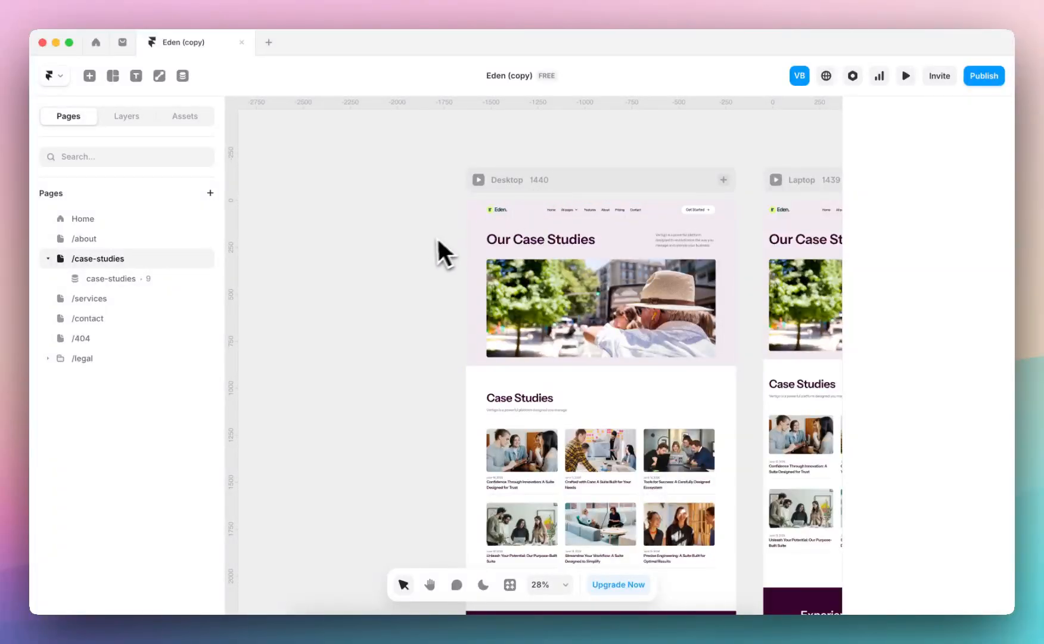
Publish the site and open its live version at compassionate-clicks-981510.framer.app
{"action": "left_click", "coordinate": [983, 76]}
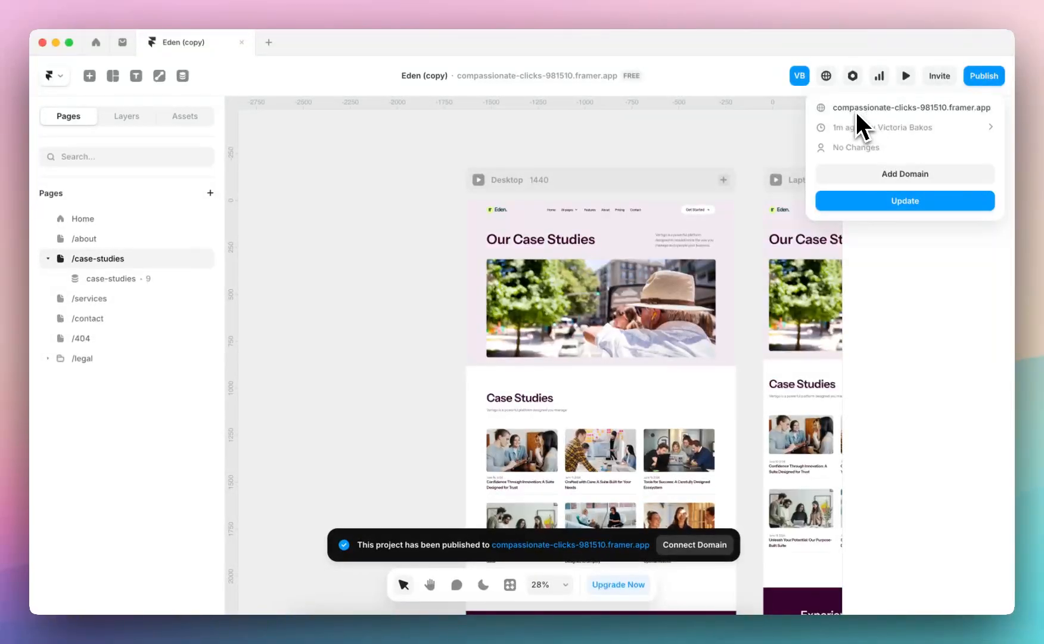
{"action": "left_click", "coordinate": [973, 114]}
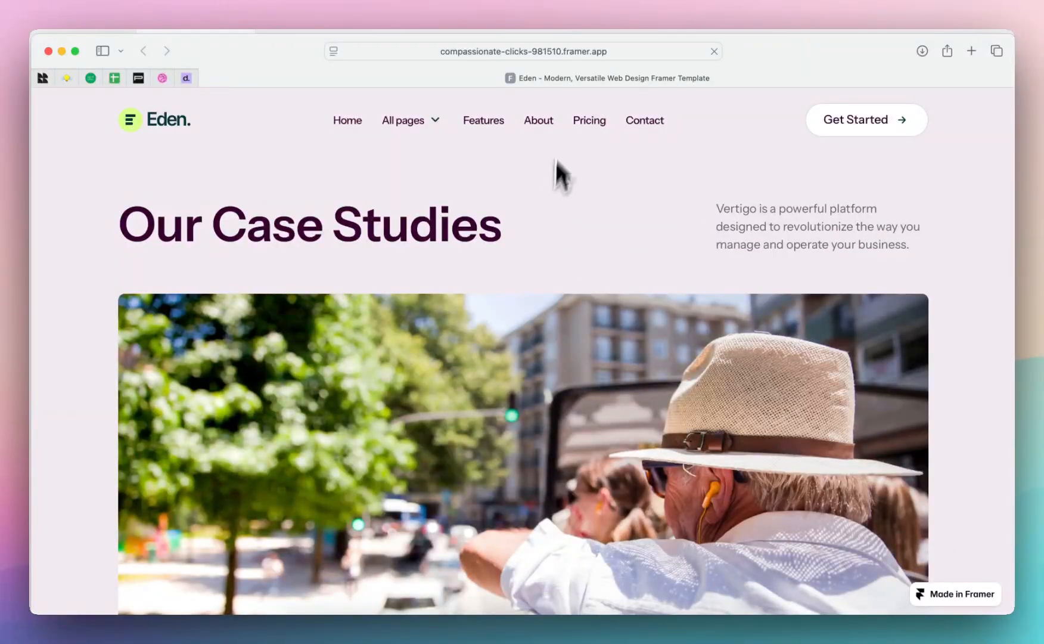
{"action": "scroll", "coordinate": [703, 328], "scroll_direction": "down", "scroll_amount": 15}
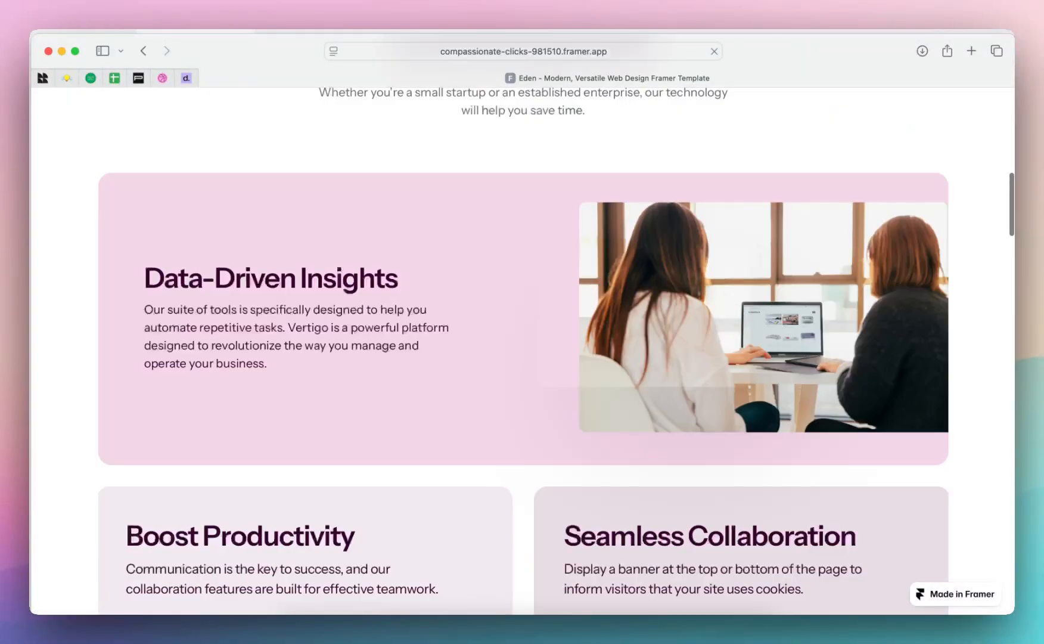
Open framer.com in a new browser tab, go to the workspace's project dashboard and close that tab
{"action": "key", "text": "super+t"}
{"action": "type", "text": "framer.com"}
{"action": "key", "text": "Return"}
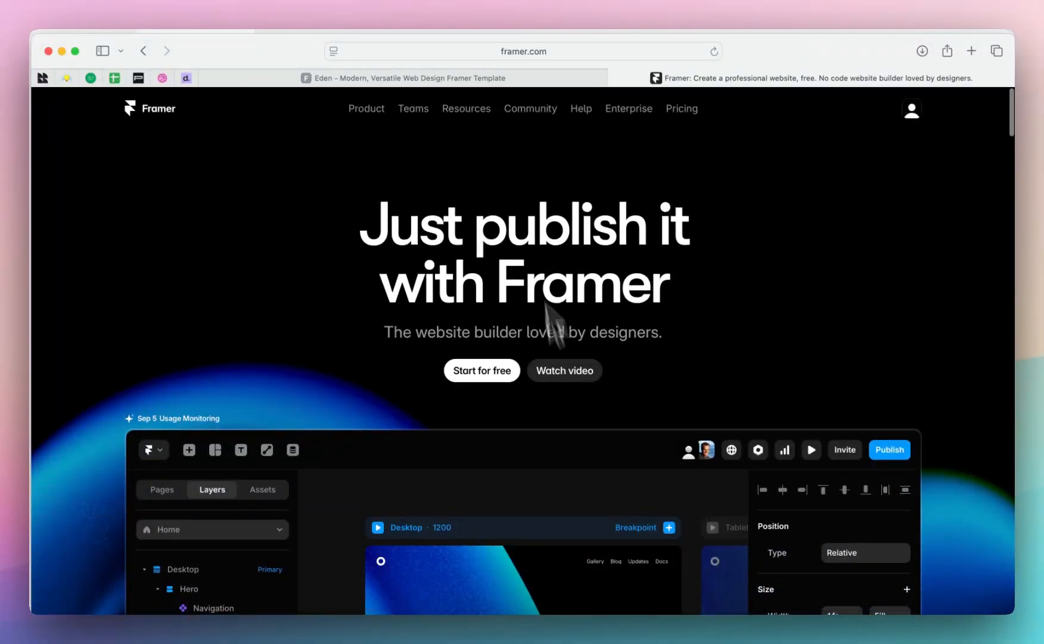
{"action": "left_click", "coordinate": [908, 112]}
{"action": "left_click", "coordinate": [838, 147]}
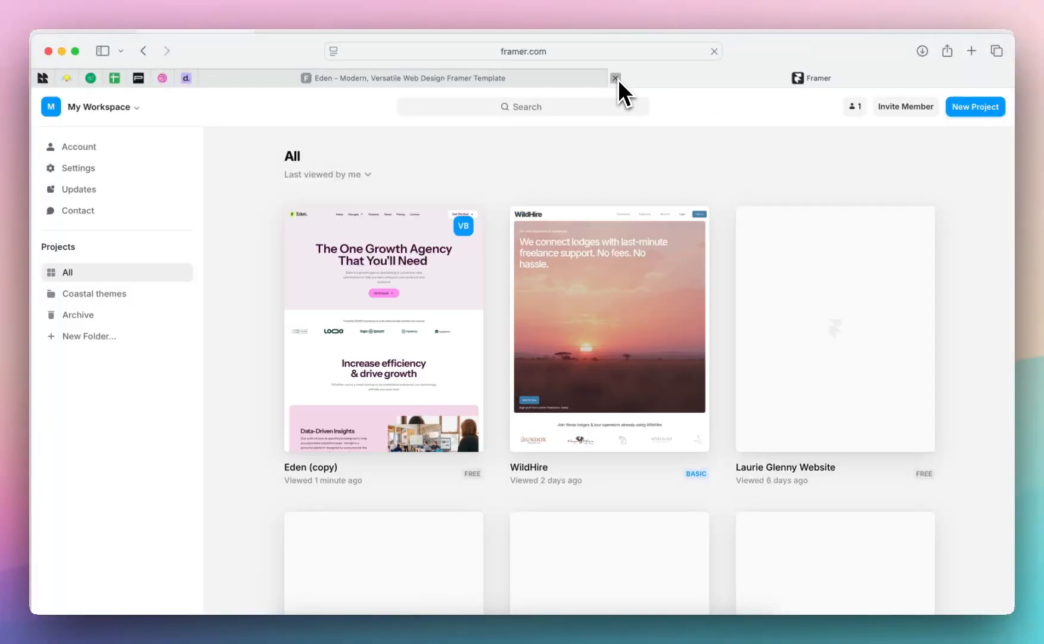
{"action": "left_click", "coordinate": [619, 79]}
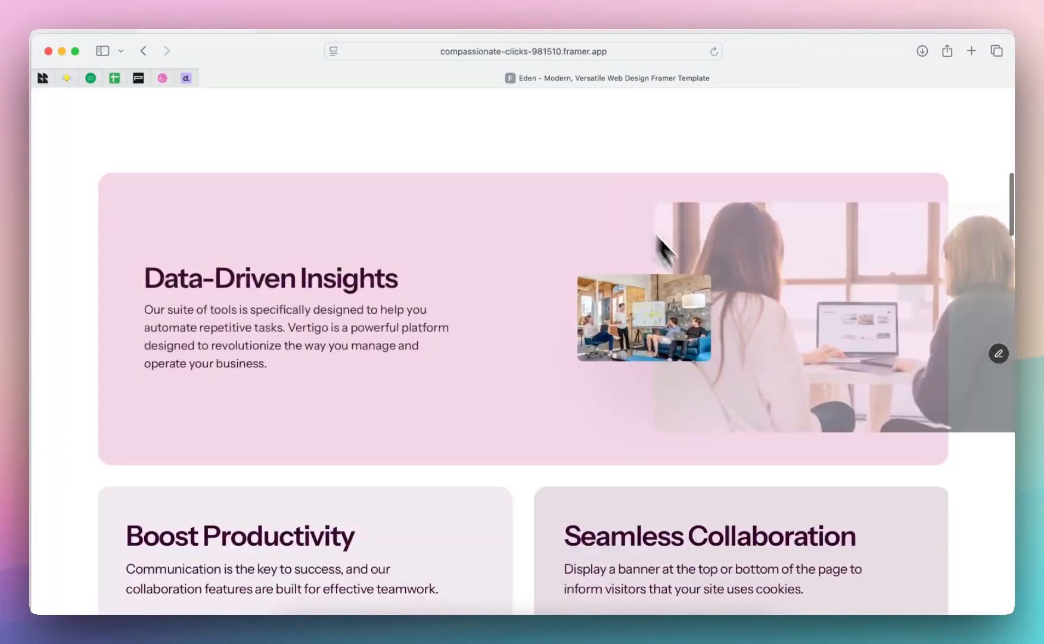
Start on-page content editing on the live home page and inspect the Data-Driven Insights card's editable fields
{"action": "scroll", "coordinate": [721, 321], "scroll_direction": "up", "scroll_amount": 6}
{"action": "scroll", "coordinate": [910, 360], "scroll_direction": "up", "scroll_amount": 5}
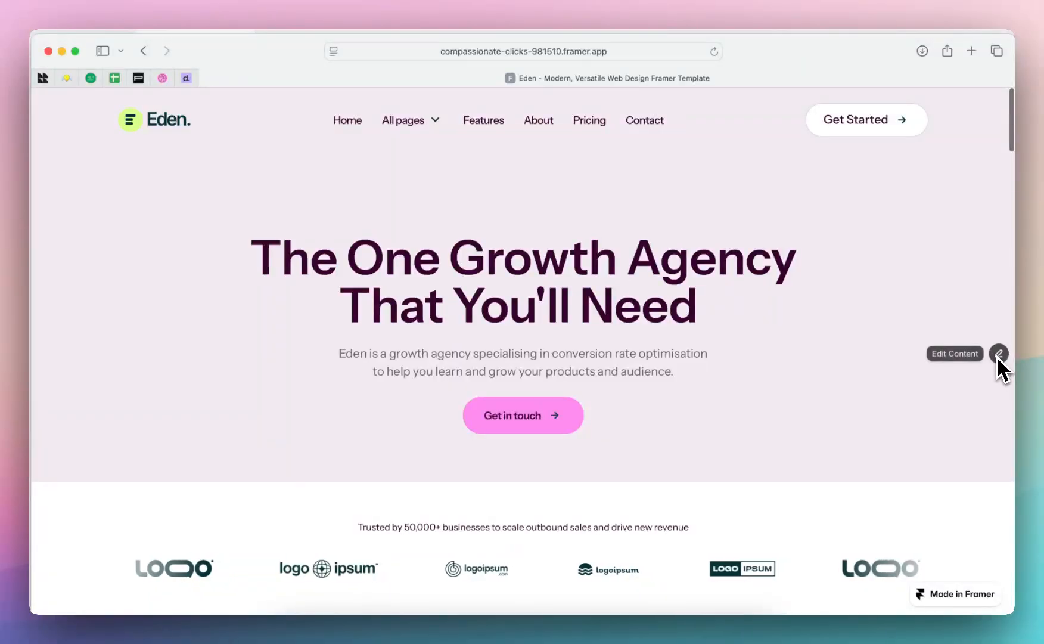
{"action": "left_click", "coordinate": [998, 353]}
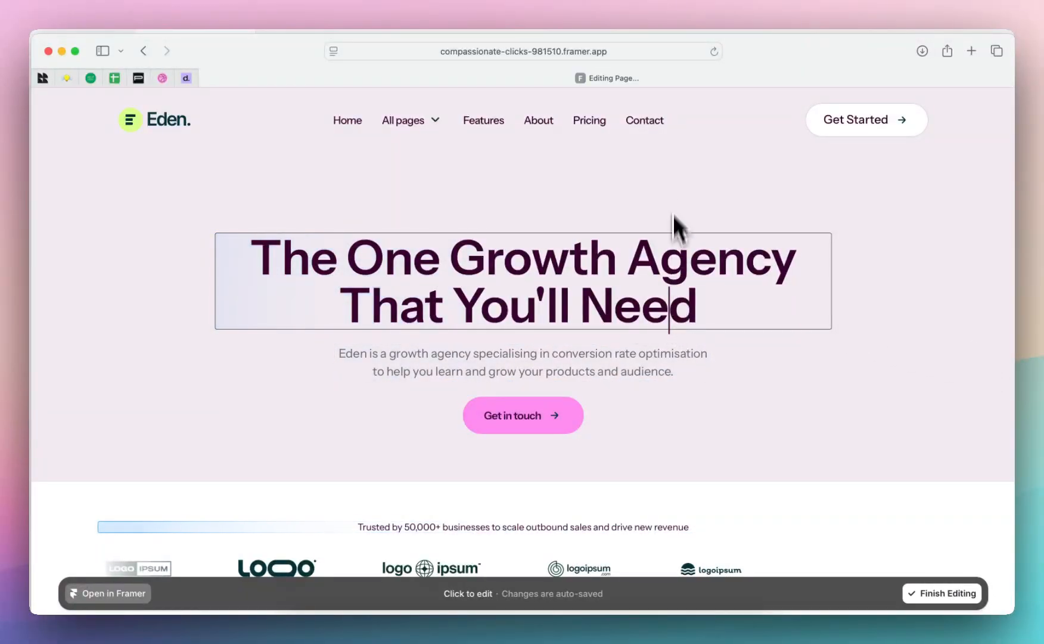
{"action": "scroll", "coordinate": [674, 214], "scroll_direction": "down", "scroll_amount": 5}
{"action": "scroll", "coordinate": [673, 203], "scroll_direction": "down", "scroll_amount": 1}
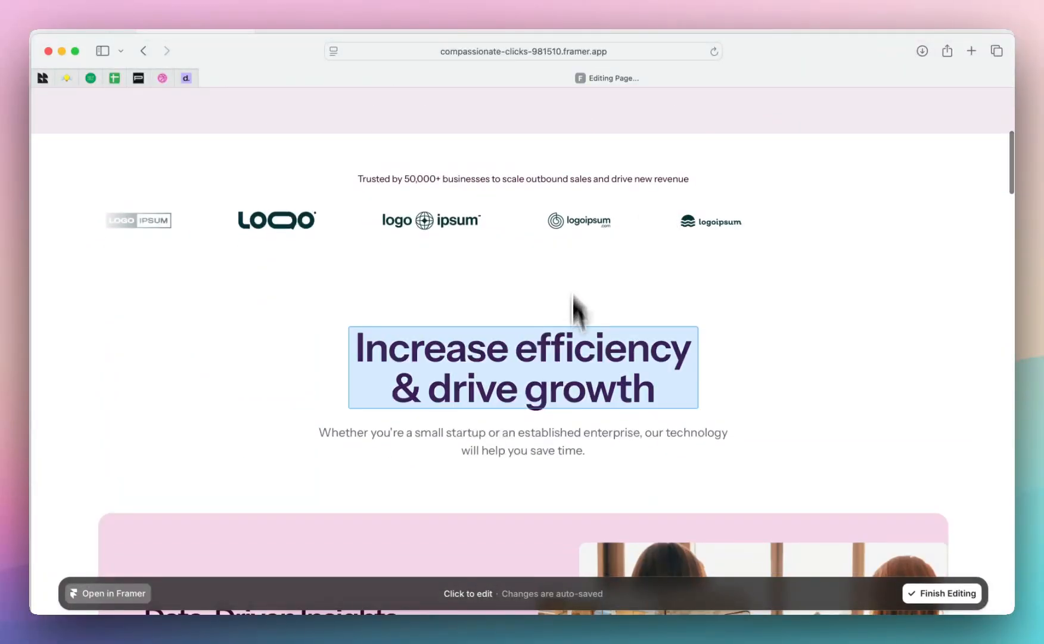
{"action": "scroll", "coordinate": [577, 357], "scroll_direction": "down", "scroll_amount": 4}
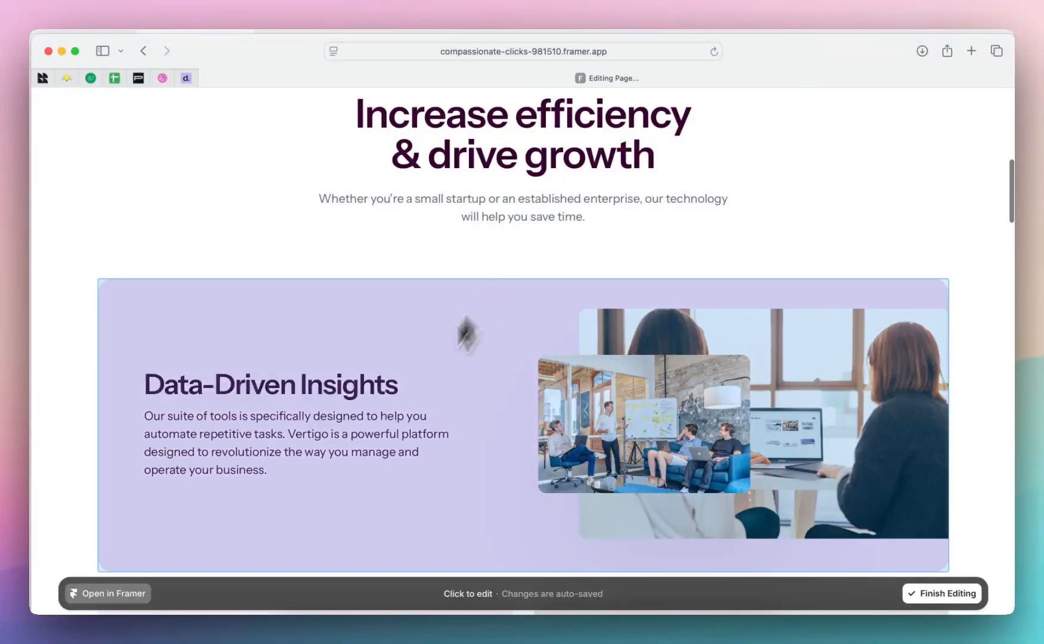
{"action": "scroll", "coordinate": [400, 377], "scroll_direction": "down", "scroll_amount": 3}
{"action": "left_click", "coordinate": [651, 272]}
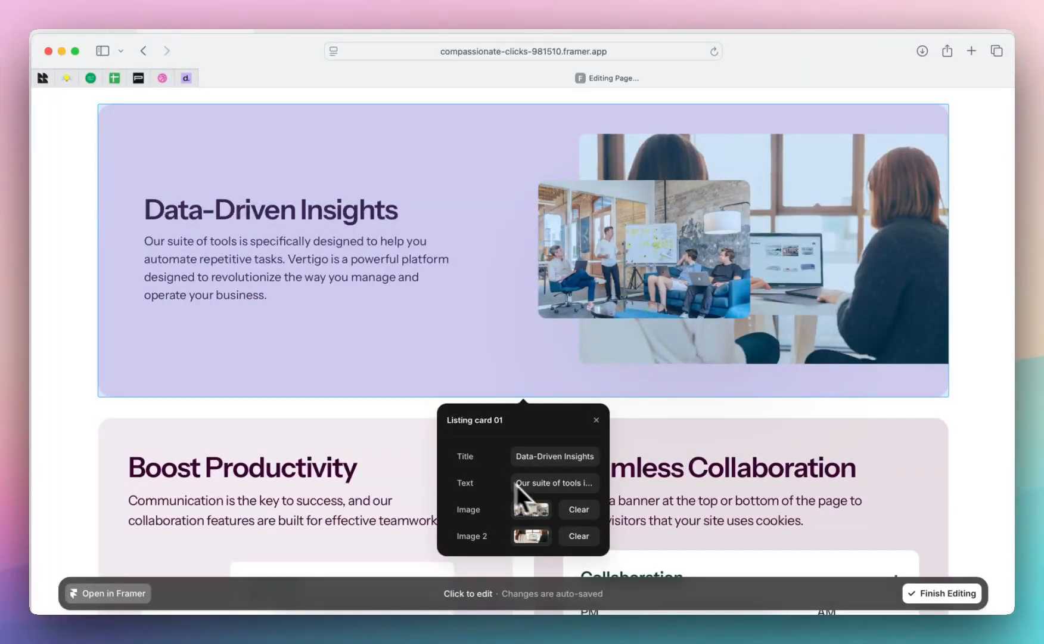
{"action": "left_click", "coordinate": [643, 411]}
Inspect the Seamless Collaboration card's editable fields on the live page and finish content editing
{"action": "scroll", "coordinate": [643, 411], "scroll_direction": "down", "scroll_amount": 5}
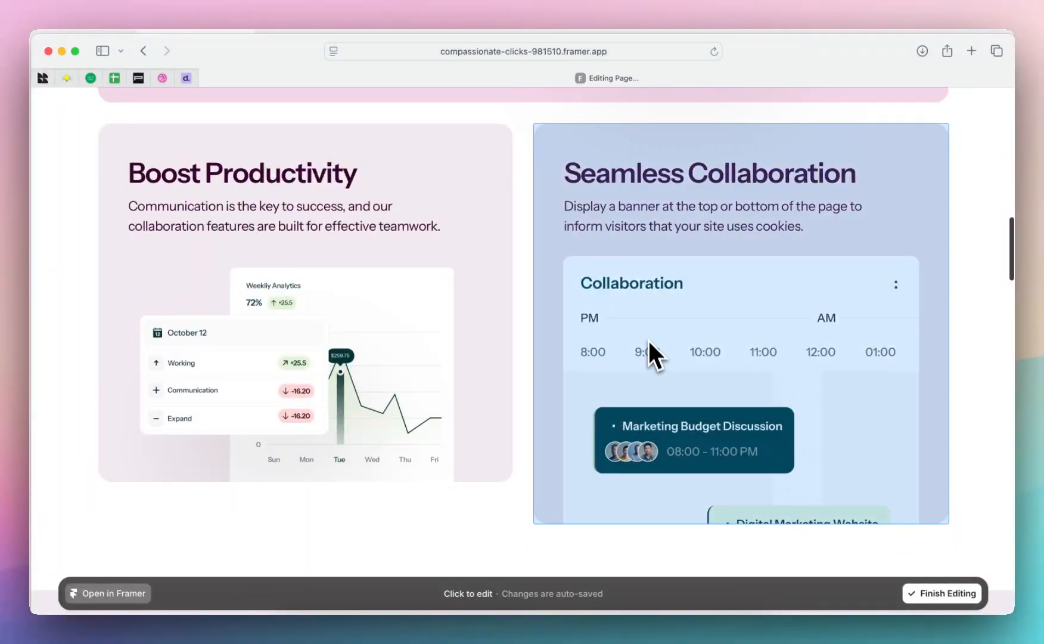
{"action": "left_click", "coordinate": [649, 342]}
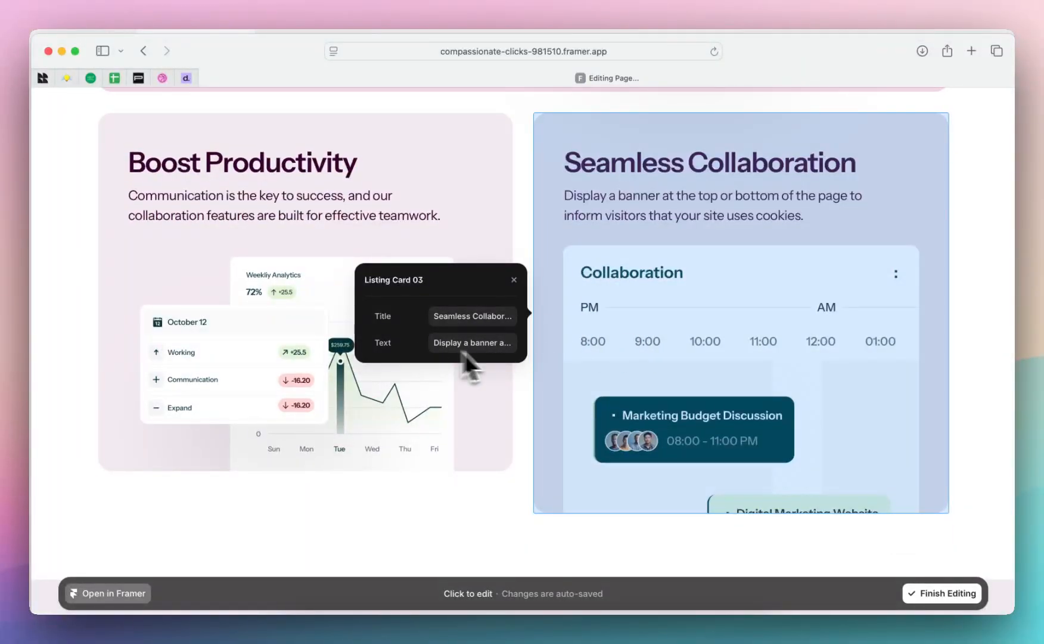
{"action": "left_click", "coordinate": [524, 233]}
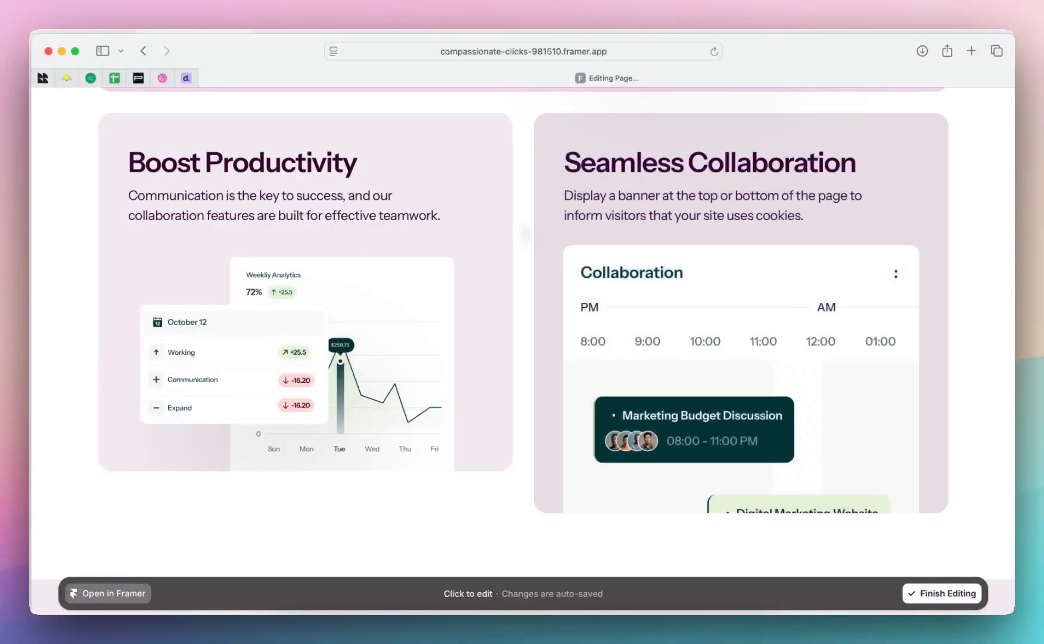
{"action": "scroll", "coordinate": [520, 354], "scroll_direction": "down", "scroll_amount": 20}
{"action": "left_click", "coordinate": [935, 596]}
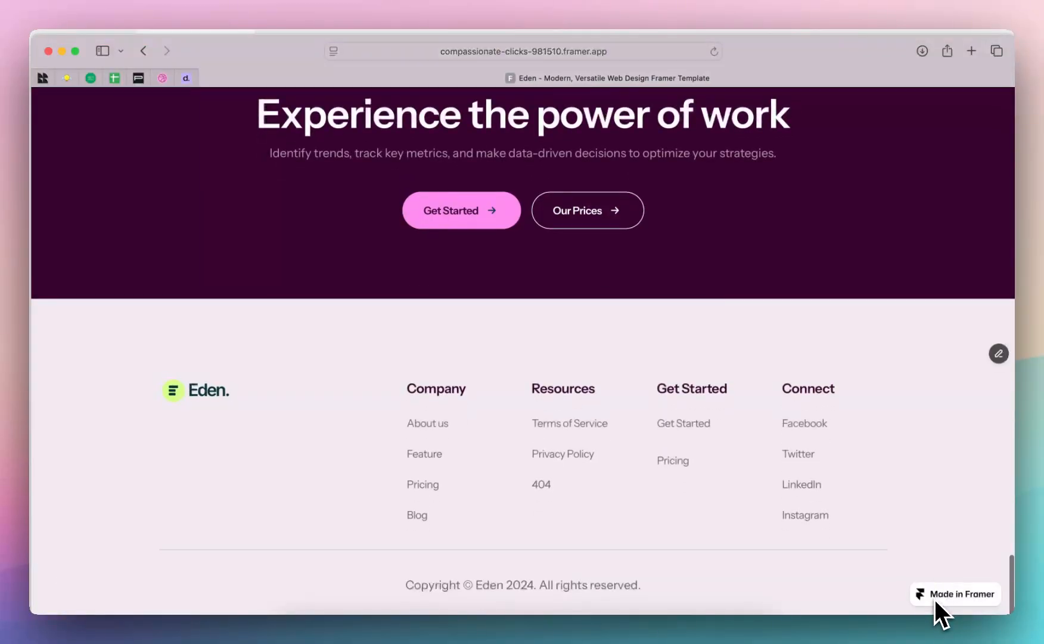
Switch back to Framer, dismiss the publishing details and open the Home page
{"action": "left_click", "coordinate": [557, 630]}
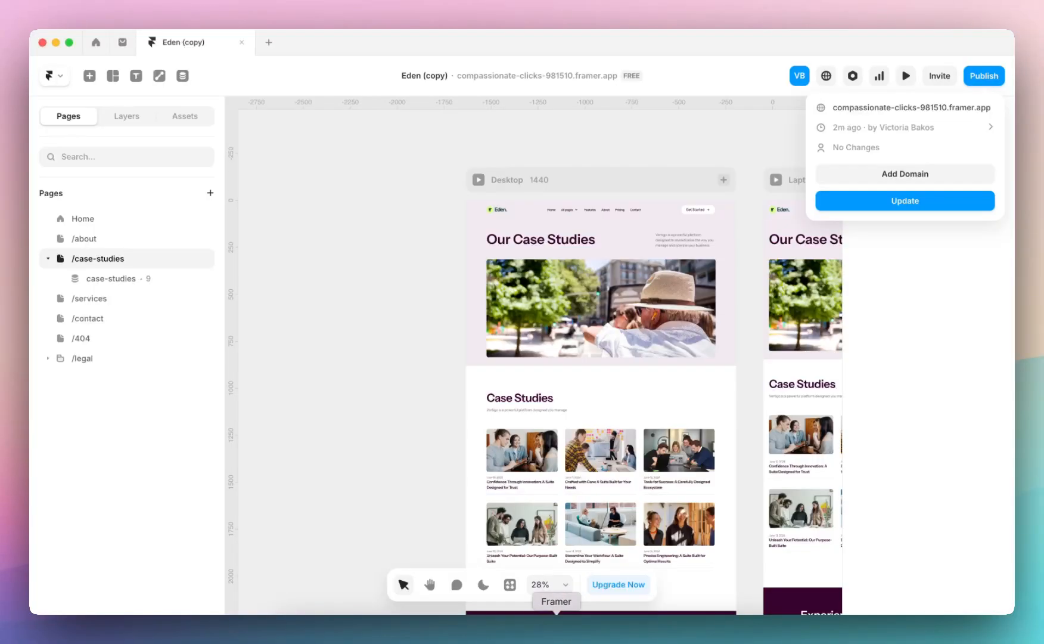
{"action": "left_click", "coordinate": [411, 362]}
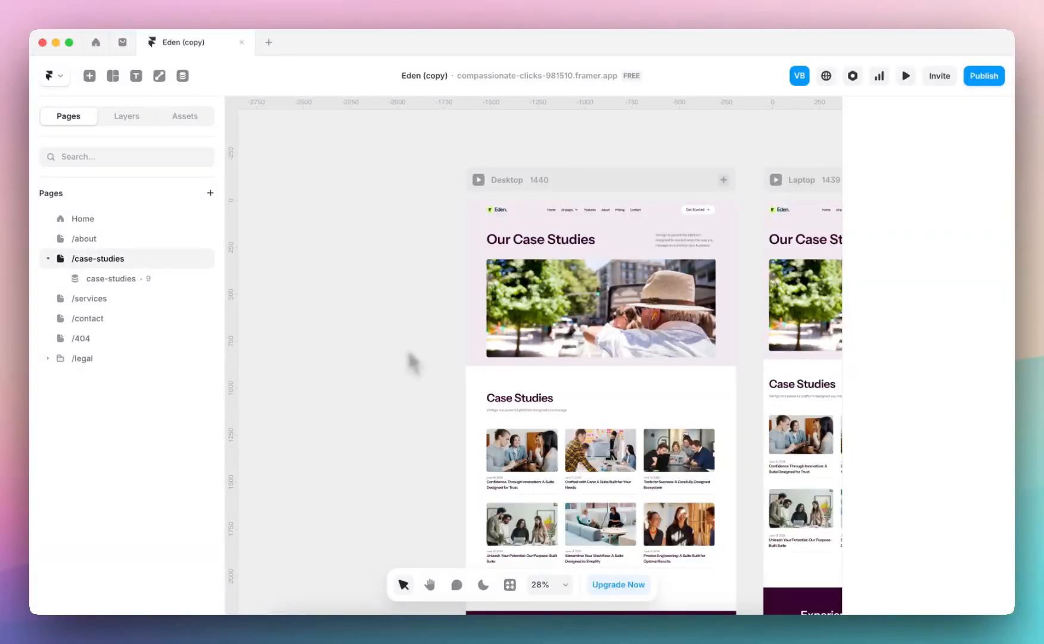
{"action": "left_click", "coordinate": [110, 225]}
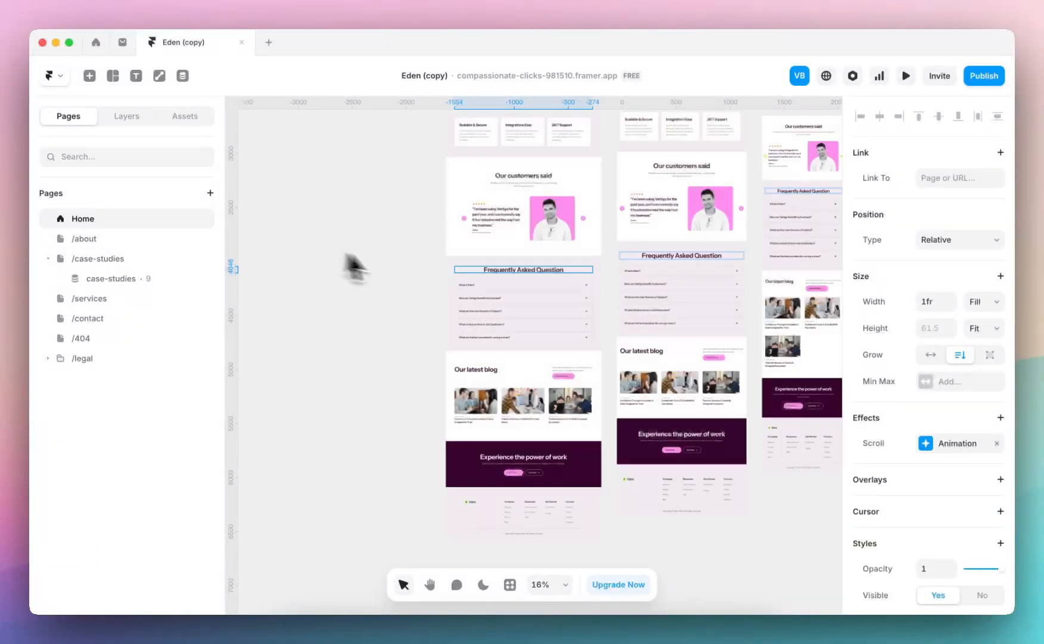
Examine the Home page's Desktop, Laptop, Tablet and Phone breakpoint layouts and the publishing details
{"action": "scroll", "coordinate": [410, 272], "scroll_direction": "up", "scroll_amount": 5}
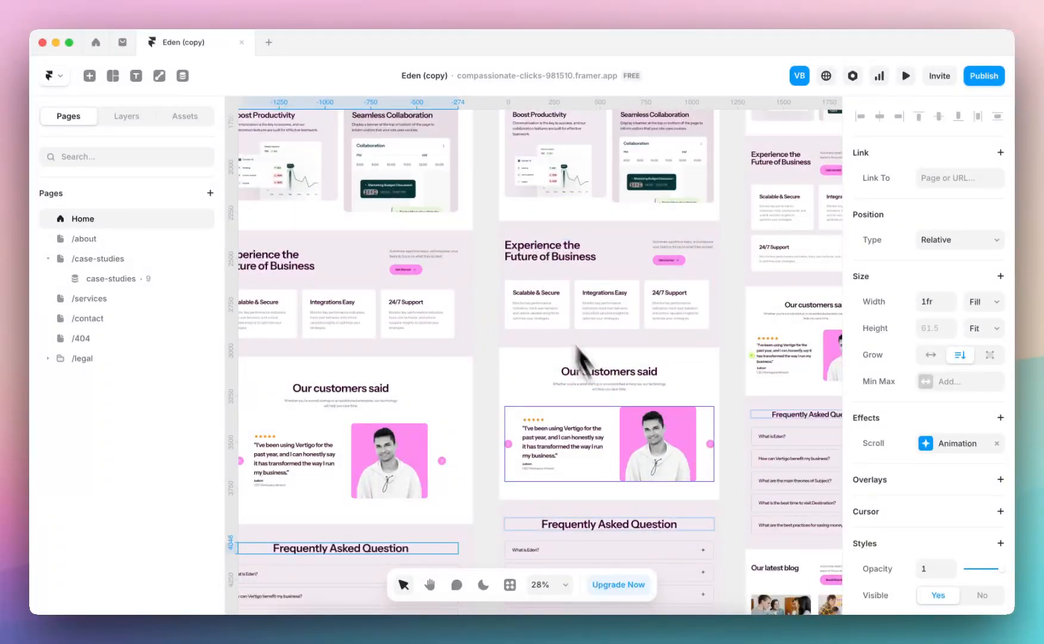
{"action": "scroll", "coordinate": [632, 299], "scroll_direction": "down", "scroll_amount": 5}
{"action": "scroll", "coordinate": [632, 299], "scroll_direction": "up", "scroll_amount": 5}
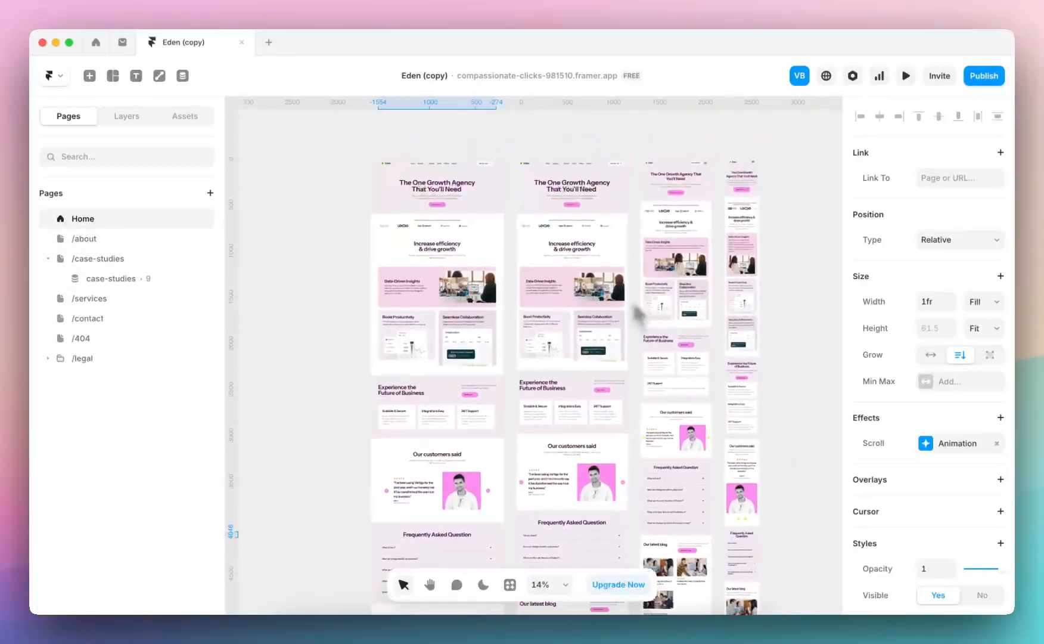
{"action": "left_click", "coordinate": [972, 77]}
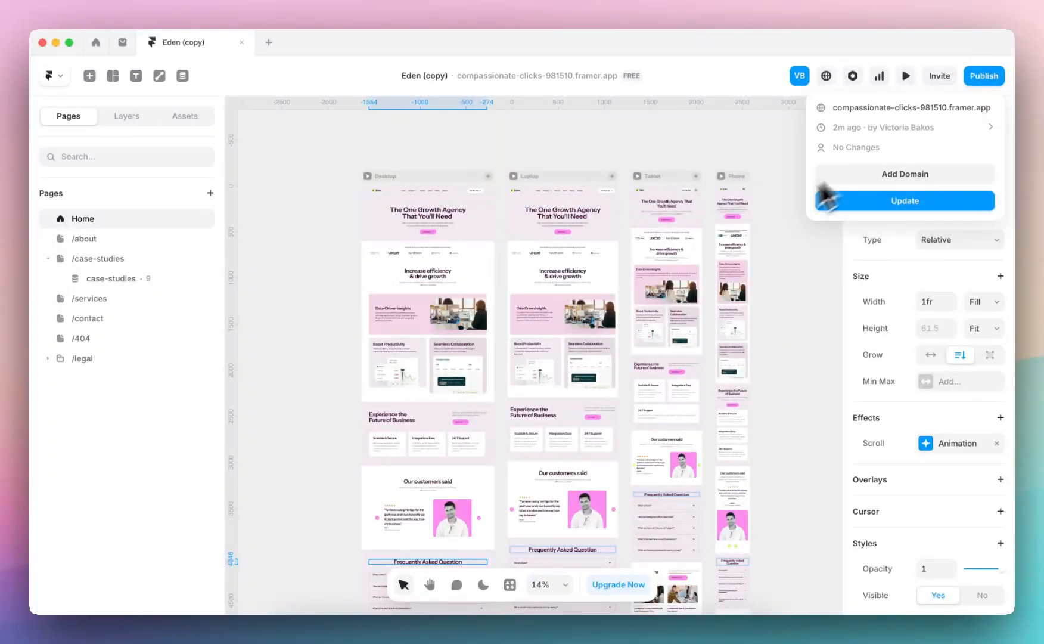
{"action": "left_click", "coordinate": [710, 143]}
{"action": "scroll", "coordinate": [625, 203], "scroll_direction": "up", "scroll_amount": 1}
{"action": "scroll", "coordinate": [626, 196], "scroll_direction": "up", "scroll_amount": 5}
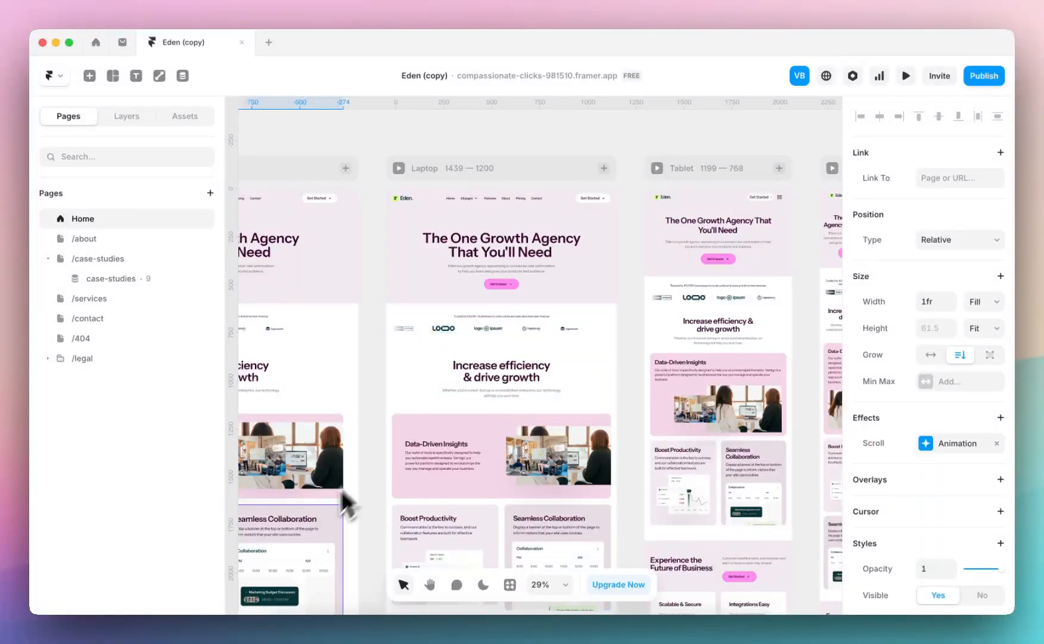
{"action": "scroll", "coordinate": [513, 367], "scroll_direction": "down", "scroll_amount": 5}
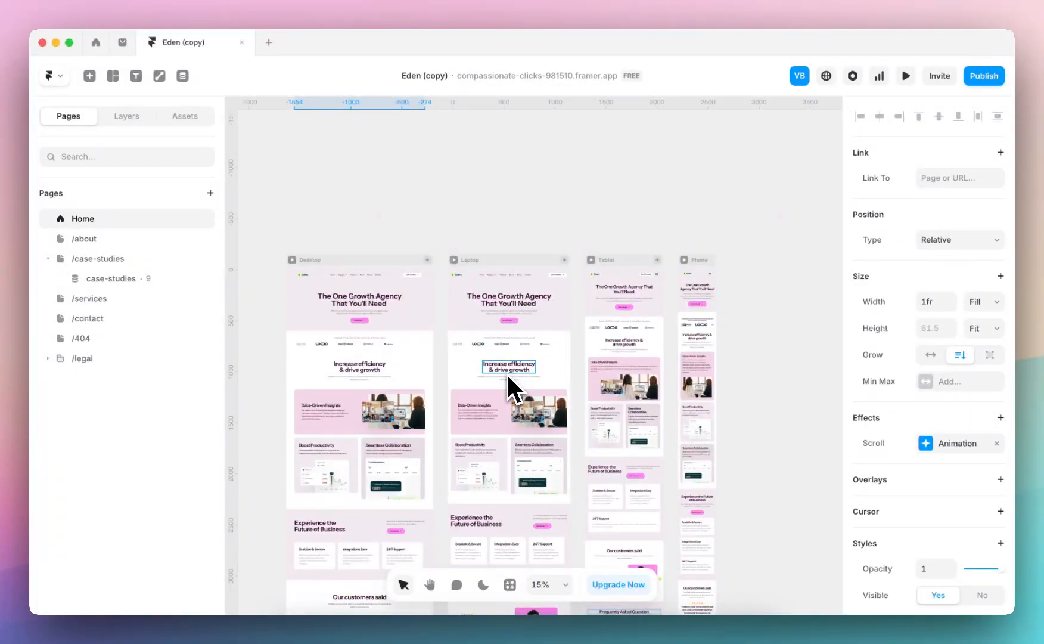
{"action": "left_click", "coordinate": [337, 270]}
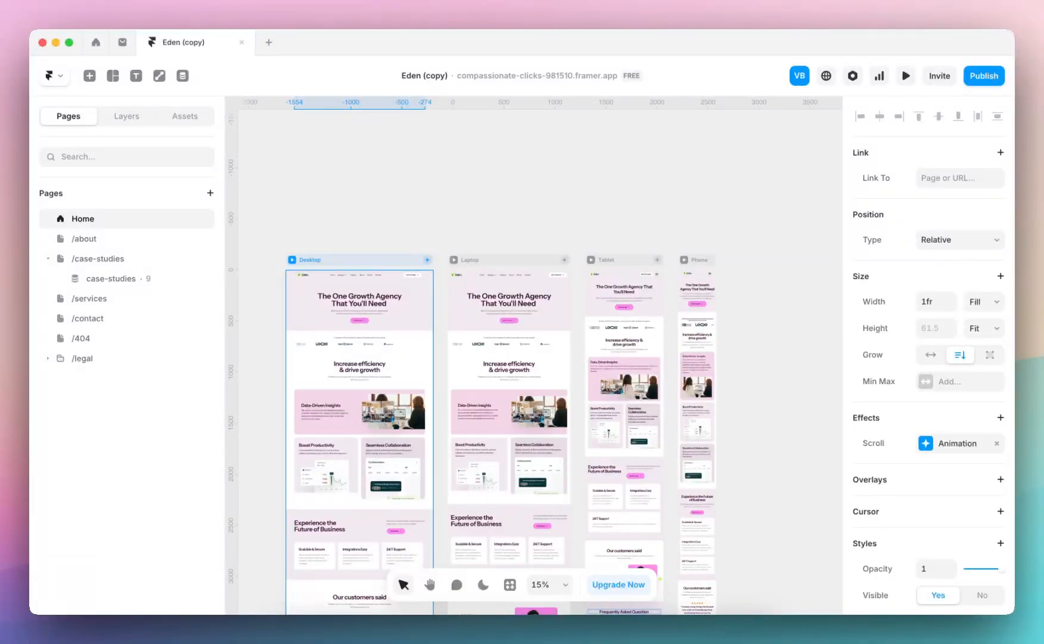
Open the /contact page and enter its Navigation component for editing
{"action": "left_click", "coordinate": [90, 298]}
{"action": "left_click", "coordinate": [135, 337]}
{"action": "left_click", "coordinate": [127, 318]}
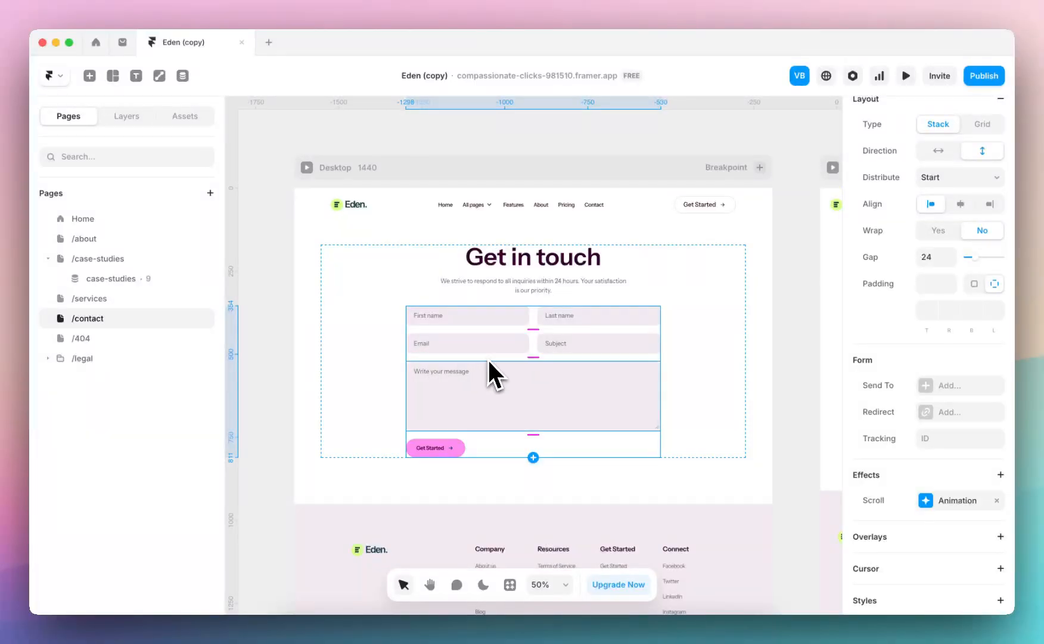
{"action": "double_click", "coordinate": [453, 208]}
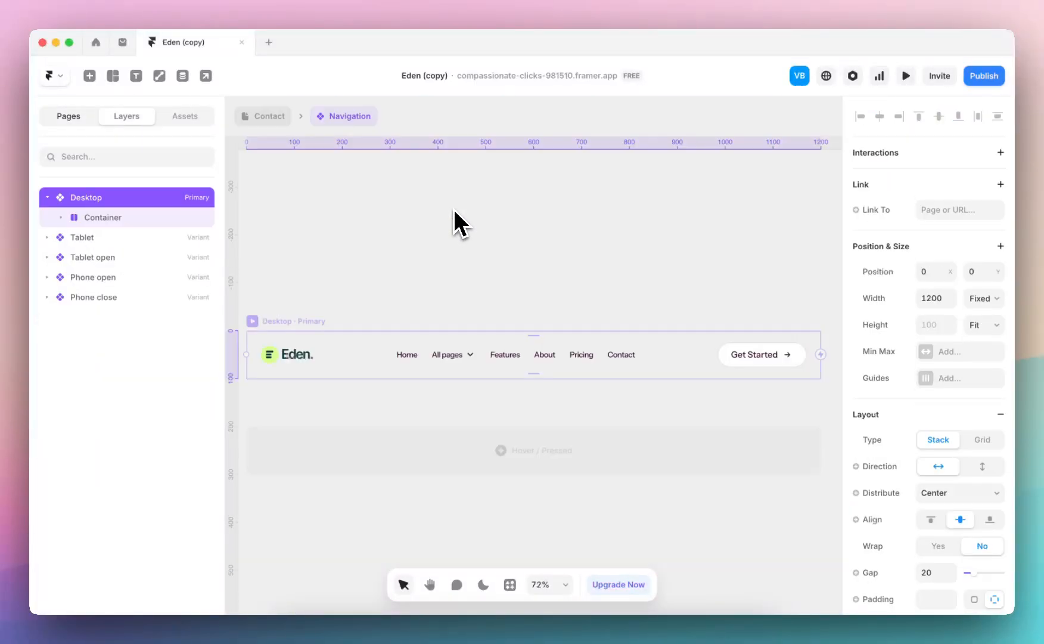
Delete the "All pages" dropdown item from the Desktop variant's navigation menu
{"action": "left_click", "coordinate": [406, 354]}
{"action": "scroll", "coordinate": [445, 354], "scroll_direction": "up", "scroll_amount": 3}
{"action": "scroll", "coordinate": [445, 353], "scroll_direction": "down", "scroll_amount": 1}
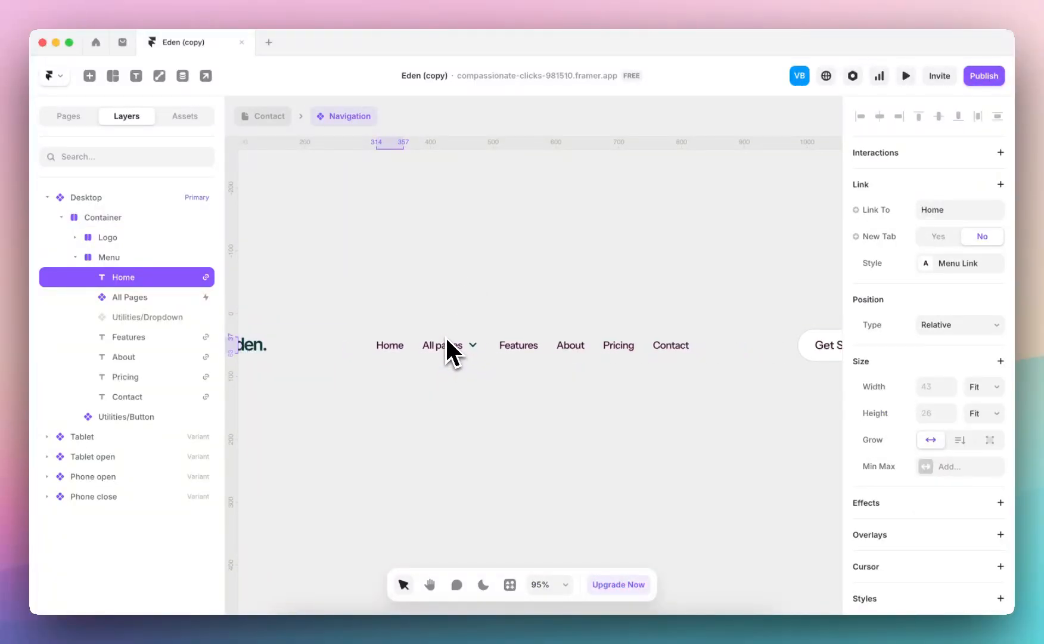
{"action": "left_click", "coordinate": [466, 351]}
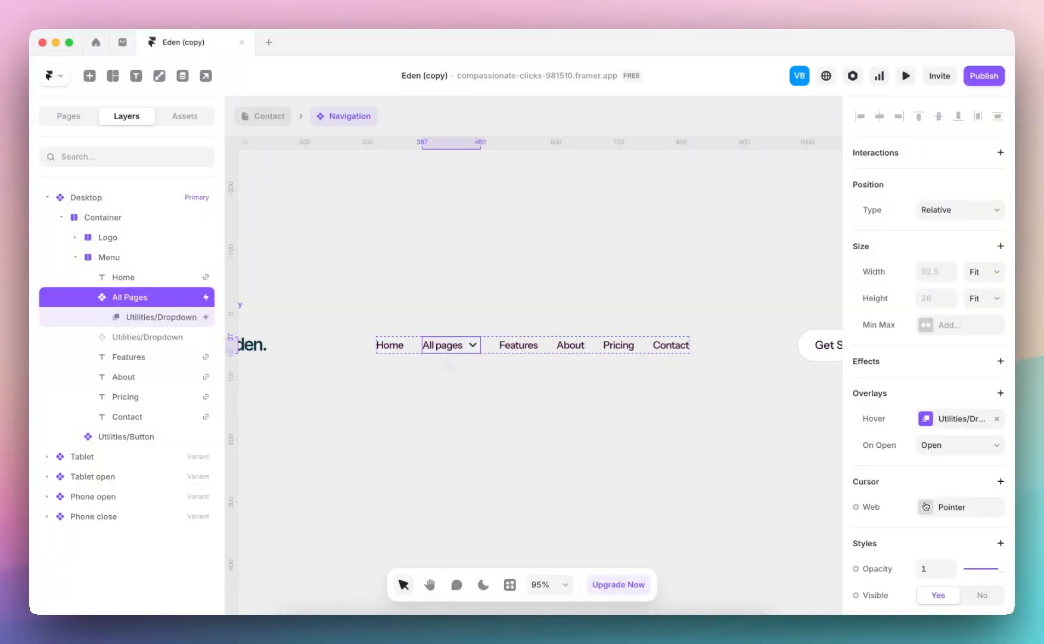
{"action": "key", "text": "Delete"}
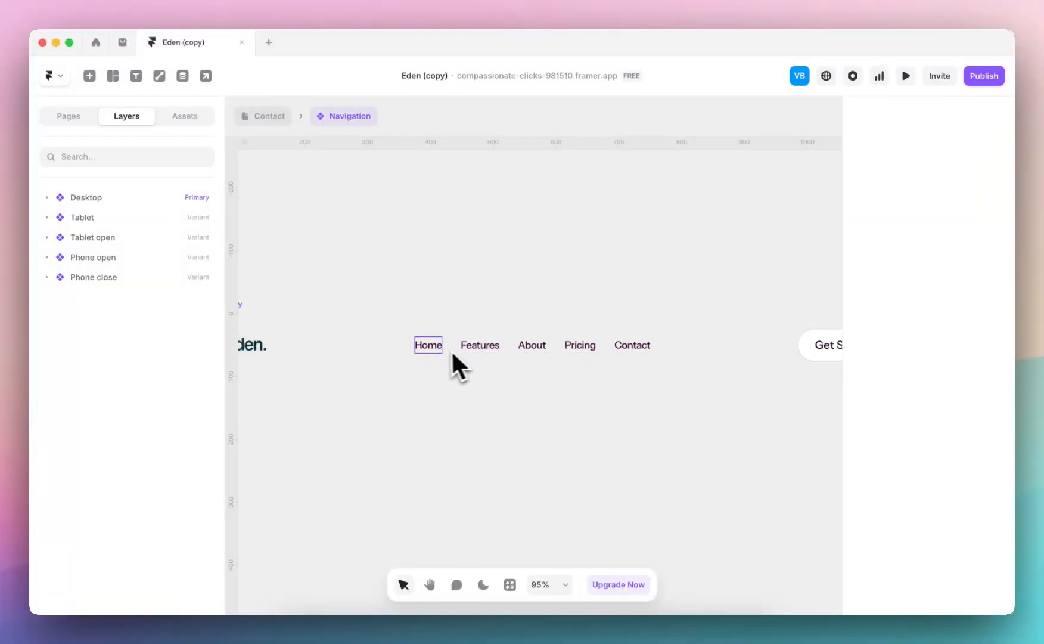
{"action": "left_click", "coordinate": [451, 350]}
Change the Features link's text in the Desktop menu to "Services" and delete the Pricing link
{"action": "left_click", "coordinate": [480, 352]}
{"action": "scroll", "coordinate": [1011, 431], "scroll_direction": "down", "scroll_amount": 6}
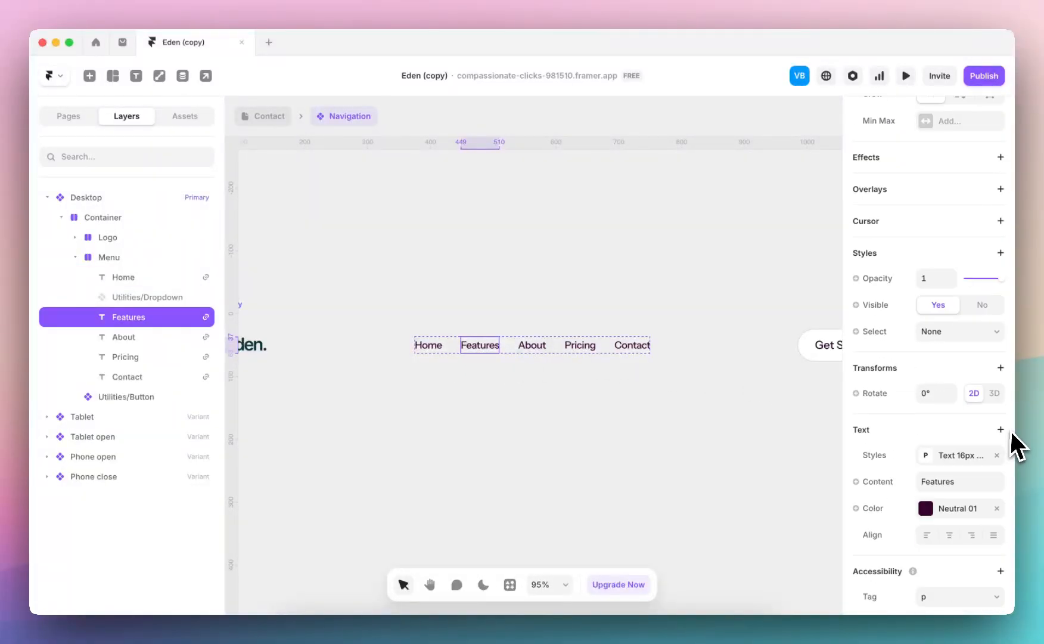
{"action": "left_click", "coordinate": [947, 484]}
{"action": "type", "text": "Services"}
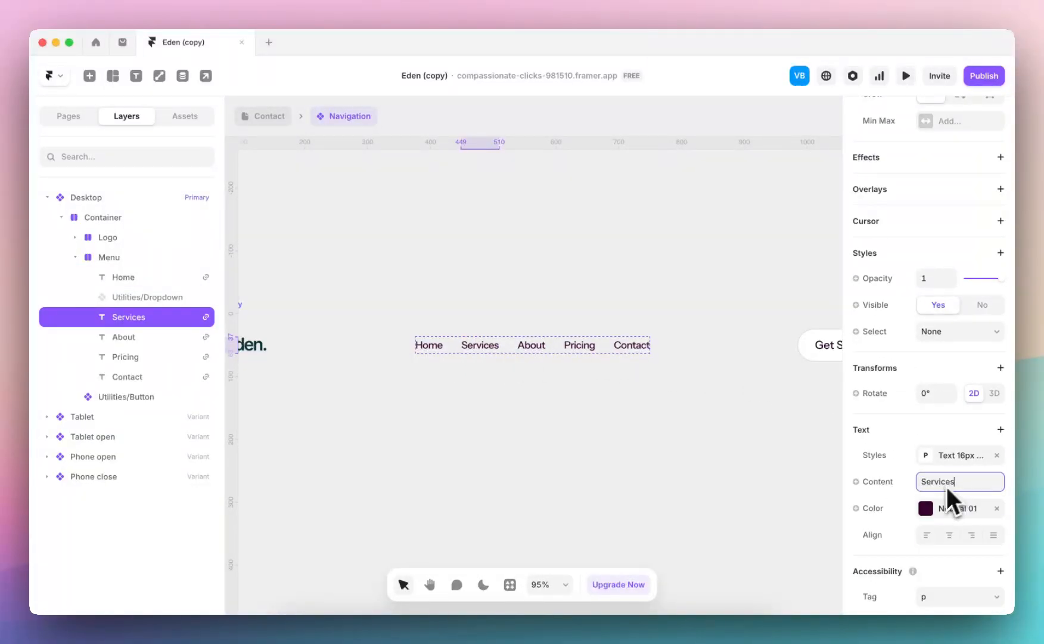
{"action": "left_click", "coordinate": [579, 352]}
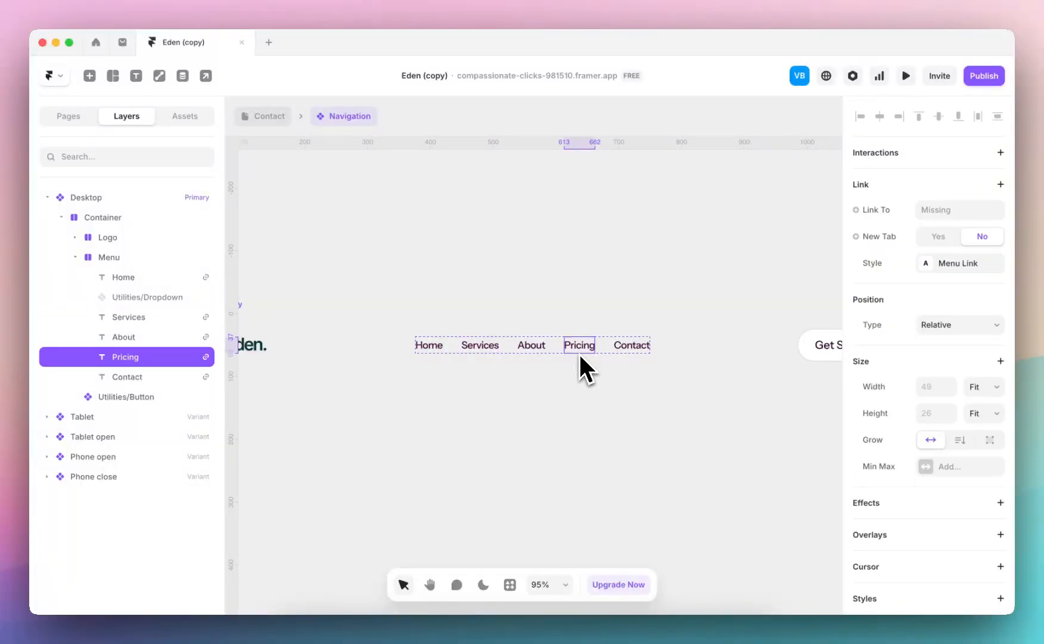
{"action": "key", "text": "Delete"}
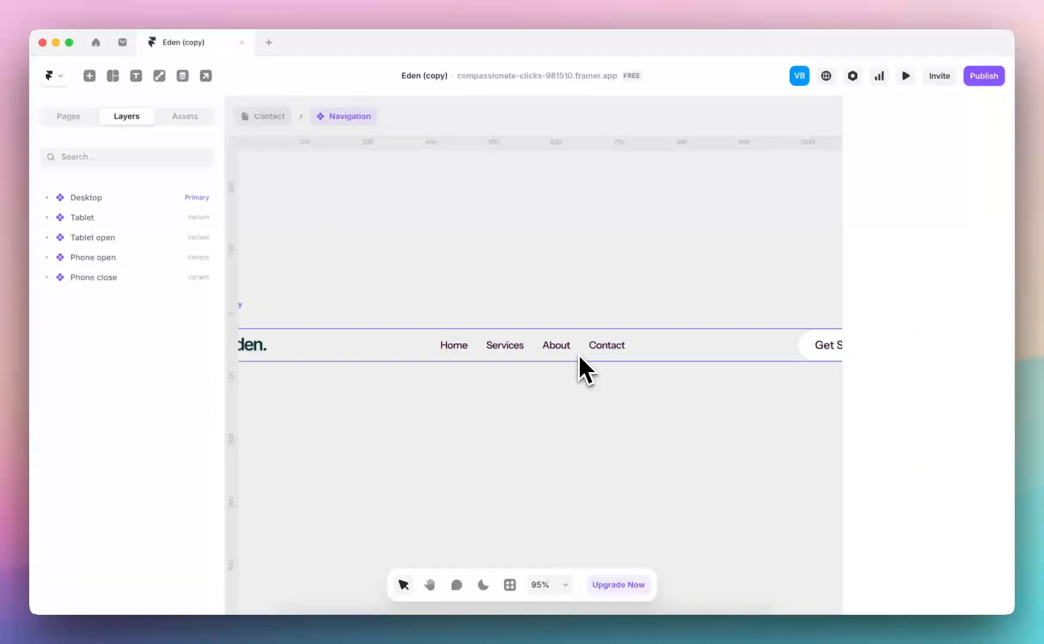
Duplicate the Services link in the Desktop variant's menu and set the copy's text to "Case Studies"
{"action": "left_click", "coordinate": [504, 345]}
{"action": "scroll", "coordinate": [543, 346], "scroll_direction": "right", "scroll_amount": 3}
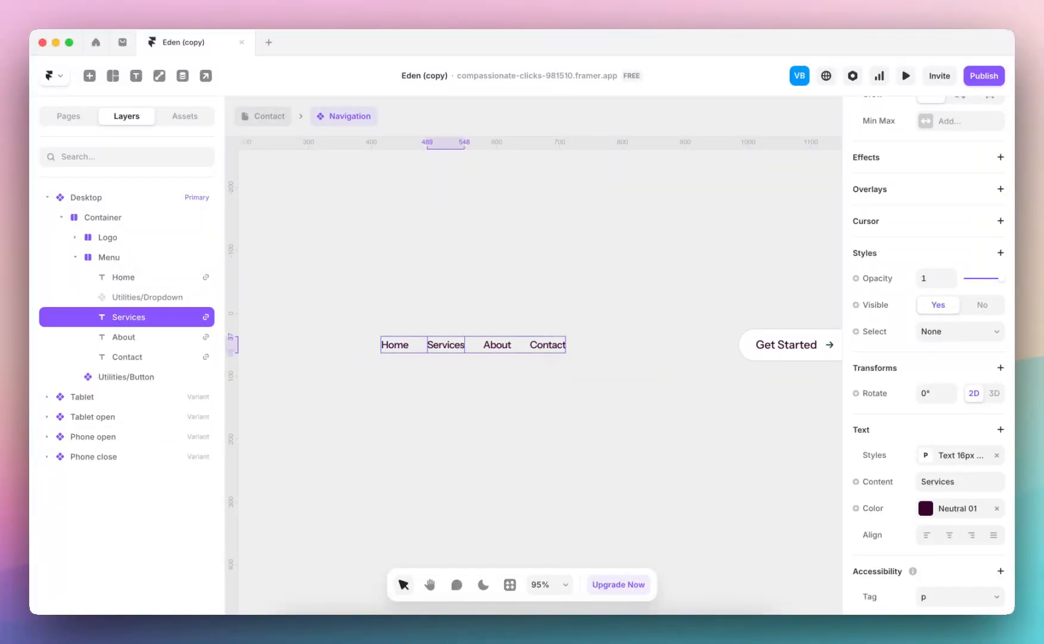
{"action": "key", "text": "super+d"}
{"action": "scroll", "coordinate": [975, 531], "scroll_direction": "down", "scroll_amount": 5}
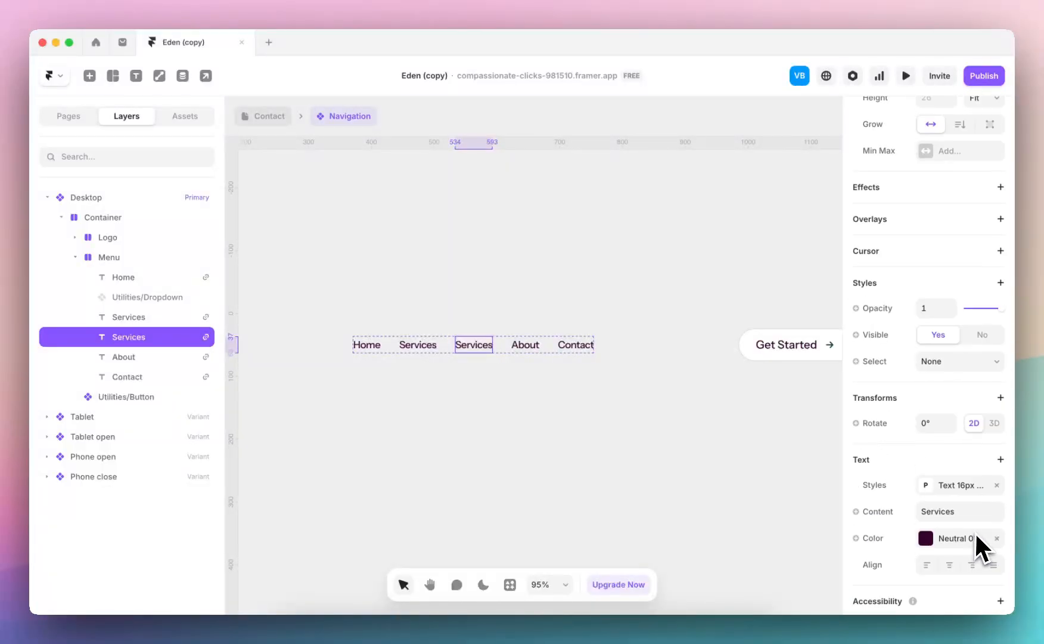
{"action": "left_click", "coordinate": [948, 512]}
{"action": "type", "text": "Cas"}
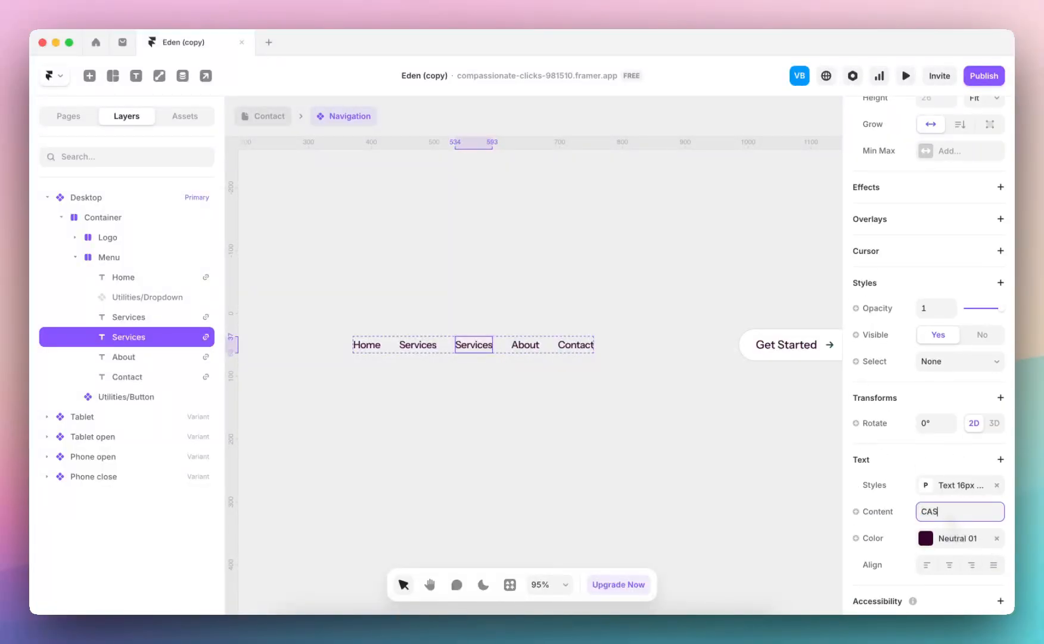
{"action": "type", "text": "e Studies"}
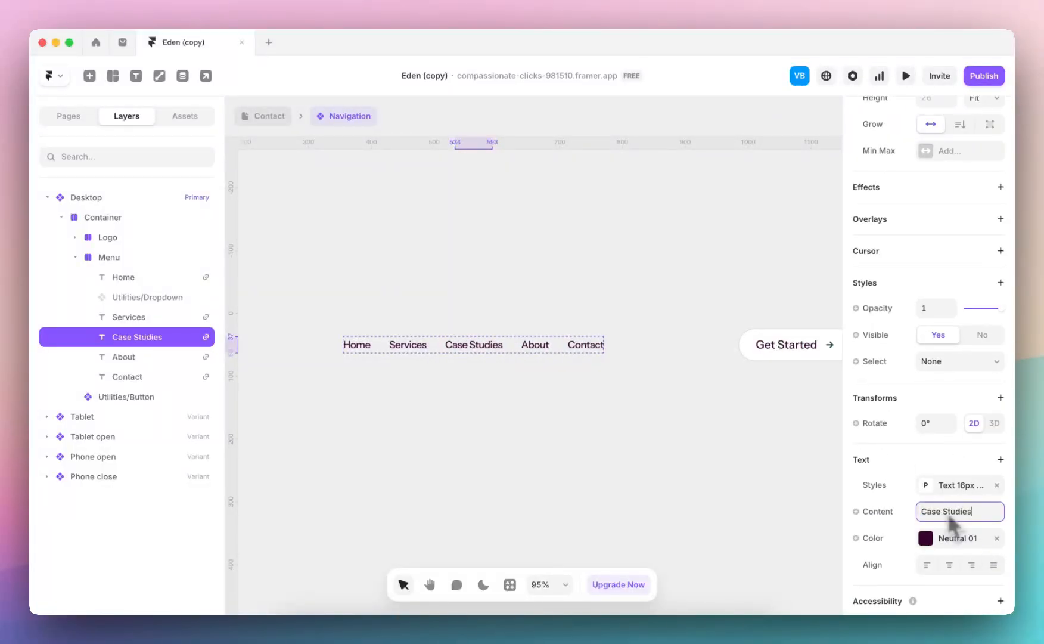
{"action": "scroll", "coordinate": [954, 311], "scroll_direction": "up", "scroll_amount": 5}
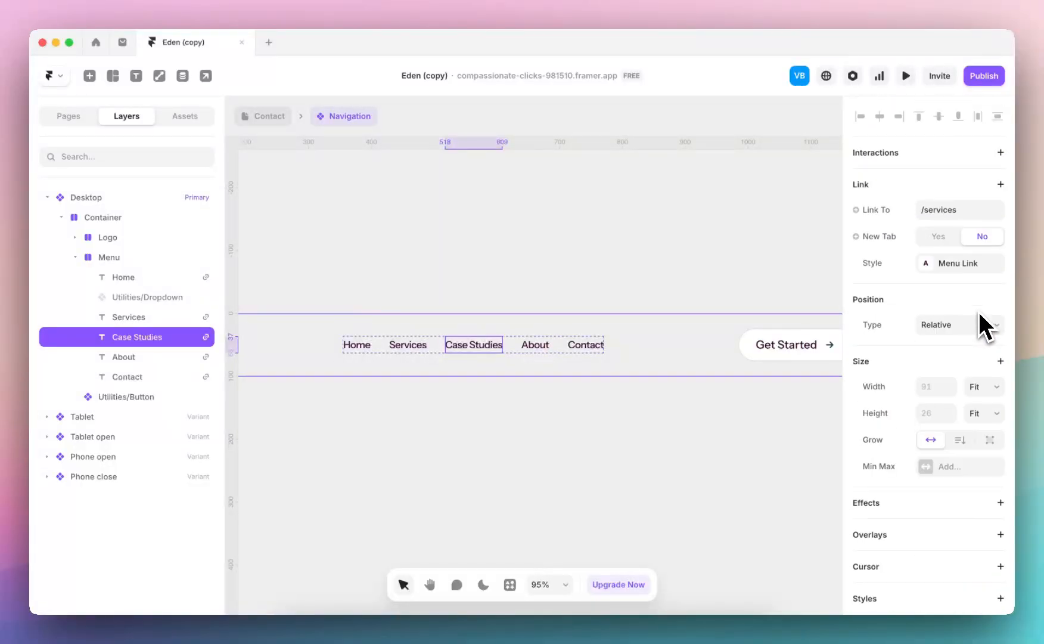
Link the Desktop menu's Case Studies item to /case-studies and check the link targets of the other menu items
{"action": "left_click", "coordinate": [360, 345]}
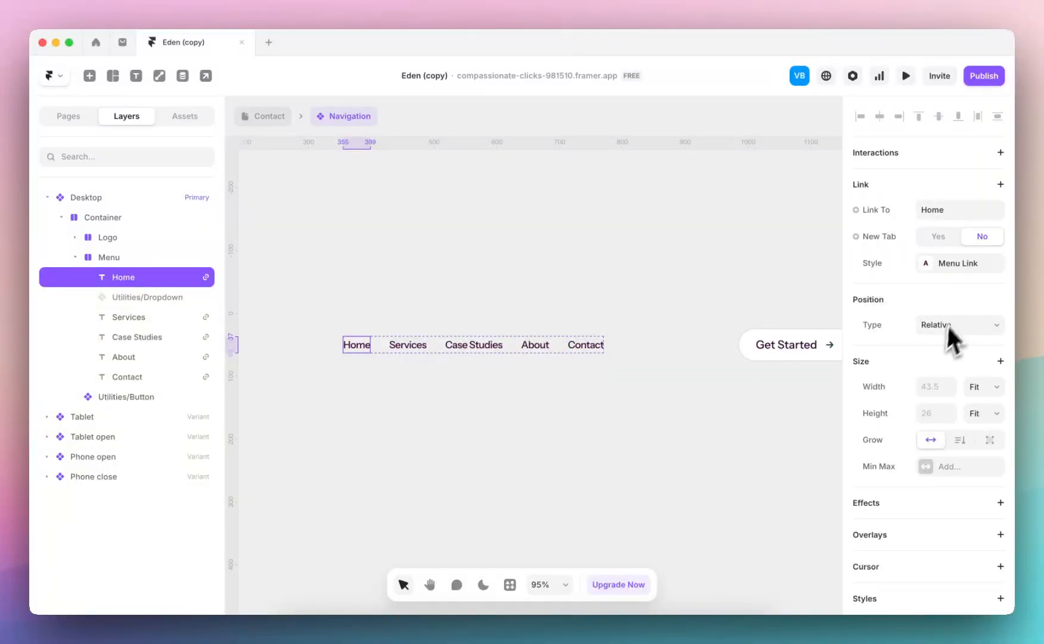
{"action": "left_click", "coordinate": [423, 346]}
{"action": "scroll", "coordinate": [1011, 217], "scroll_direction": "up", "scroll_amount": 5}
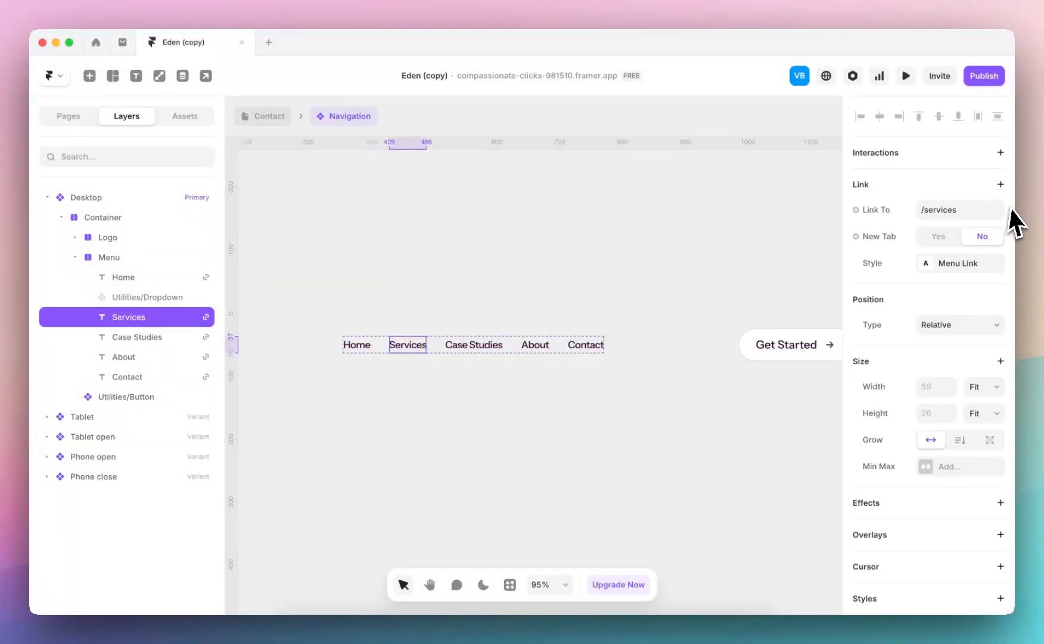
{"action": "left_click", "coordinate": [477, 345]}
{"action": "left_click", "coordinate": [941, 211]}
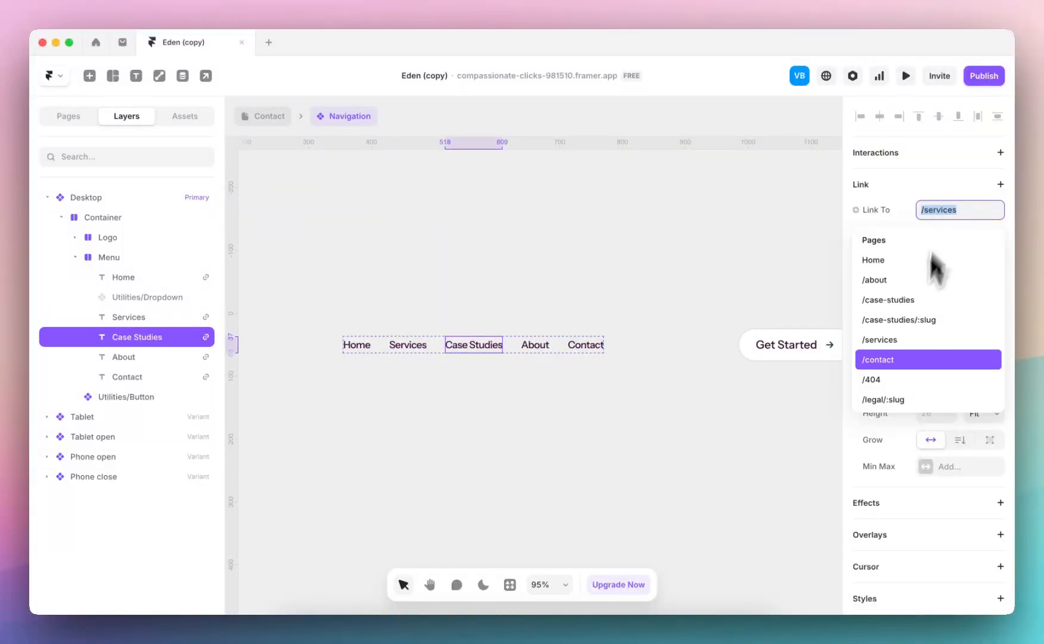
{"action": "left_click", "coordinate": [918, 300]}
{"action": "left_click", "coordinate": [534, 350]}
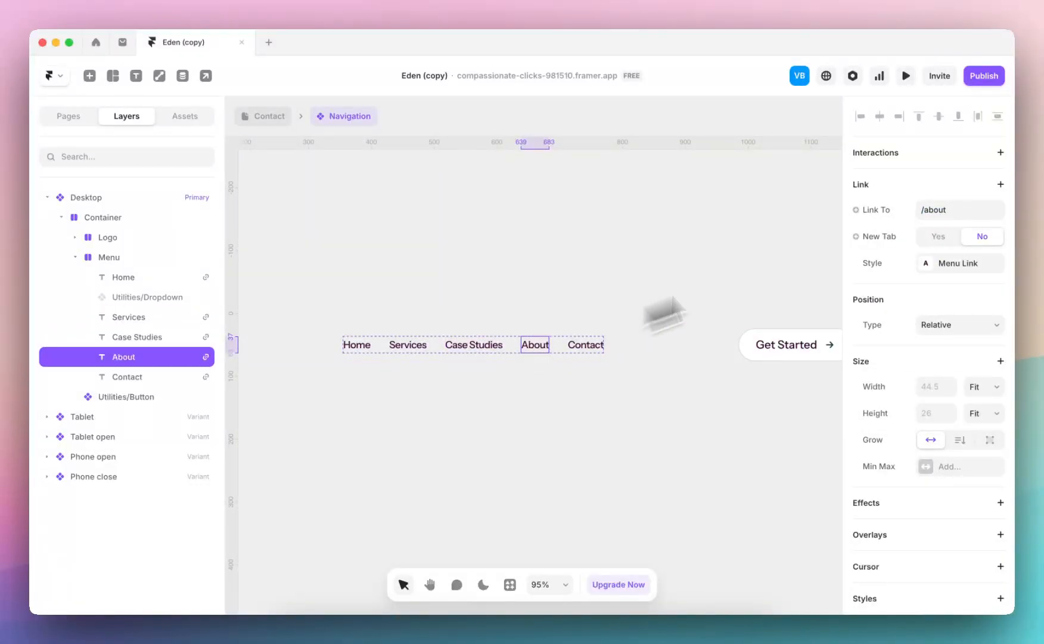
{"action": "left_click", "coordinate": [598, 347]}
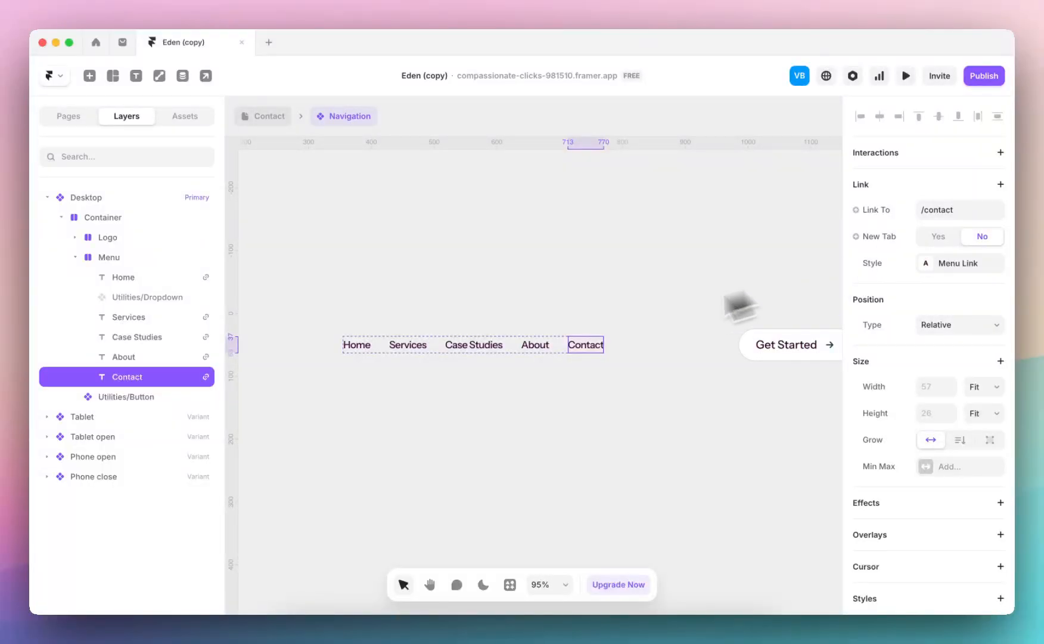
Replace the Desktop variant's Get Started button link with the /contact page
{"action": "scroll", "coordinate": [737, 322], "scroll_direction": "right", "scroll_amount": 2}
{"action": "left_click", "coordinate": [738, 340]}
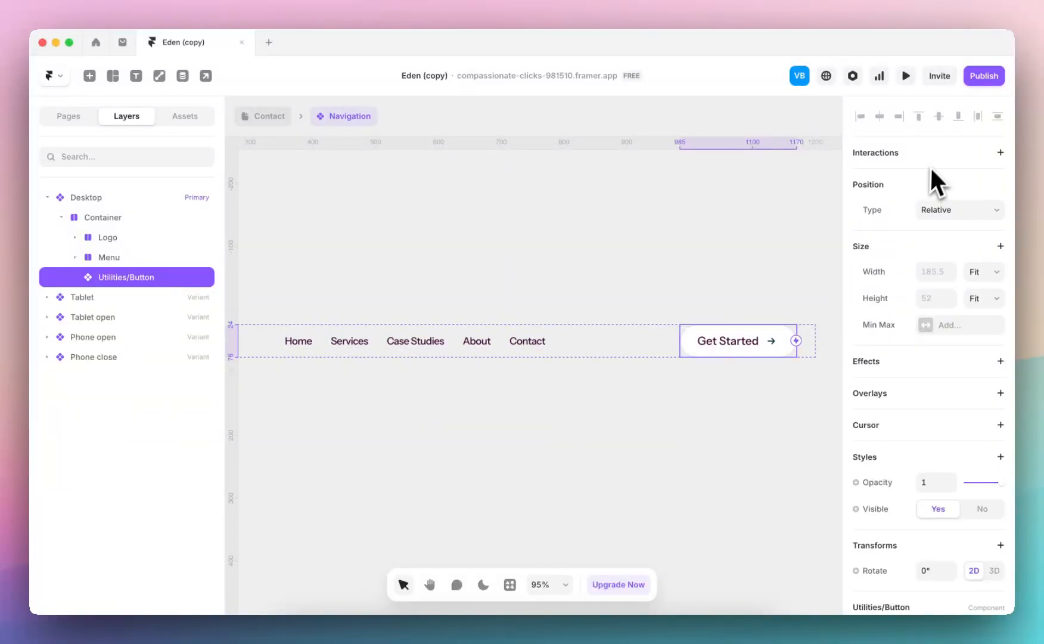
{"action": "scroll", "coordinate": [931, 287], "scroll_direction": "down", "scroll_amount": 4}
{"action": "left_click", "coordinate": [951, 497]}
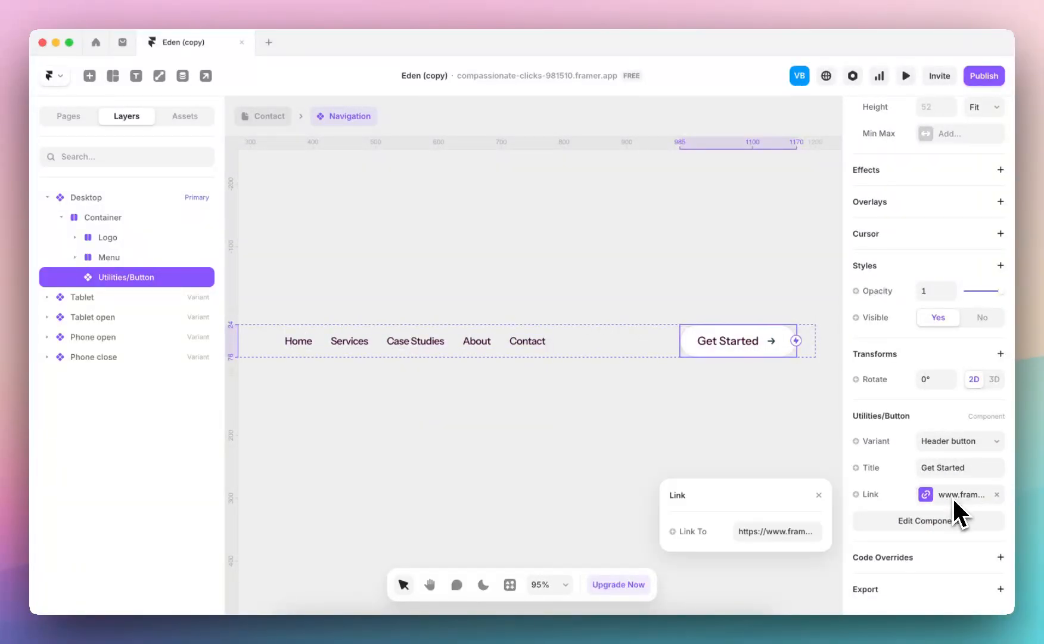
{"action": "left_click", "coordinate": [997, 494]}
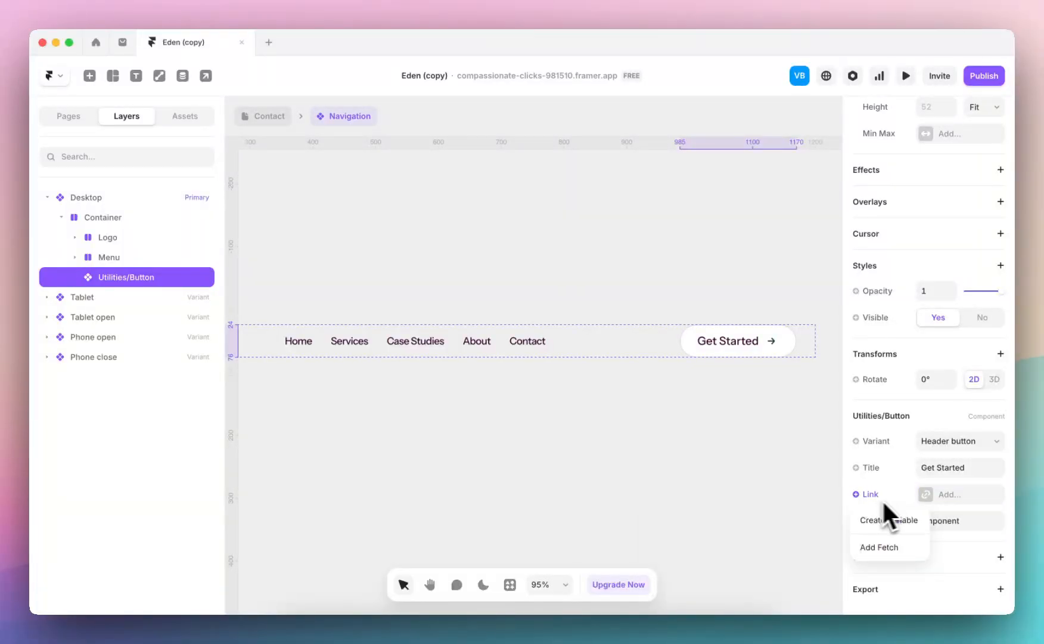
{"action": "left_click", "coordinate": [796, 536]}
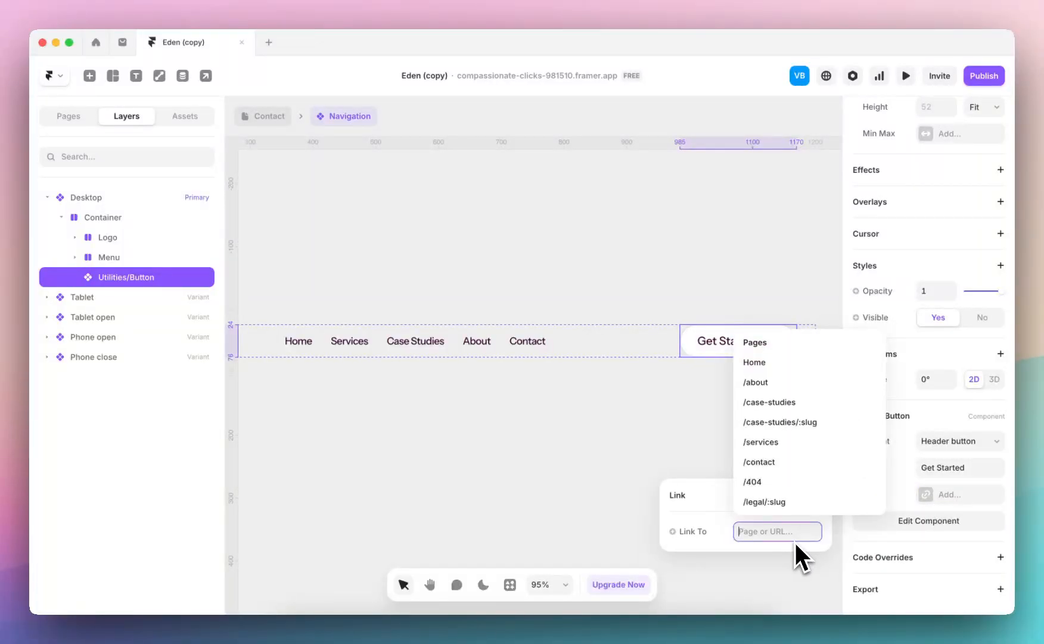
{"action": "left_click", "coordinate": [792, 459]}
{"action": "left_click", "coordinate": [734, 435]}
Set the Desktop navigation button's title to "Contact Us"
{"action": "left_click", "coordinate": [732, 348]}
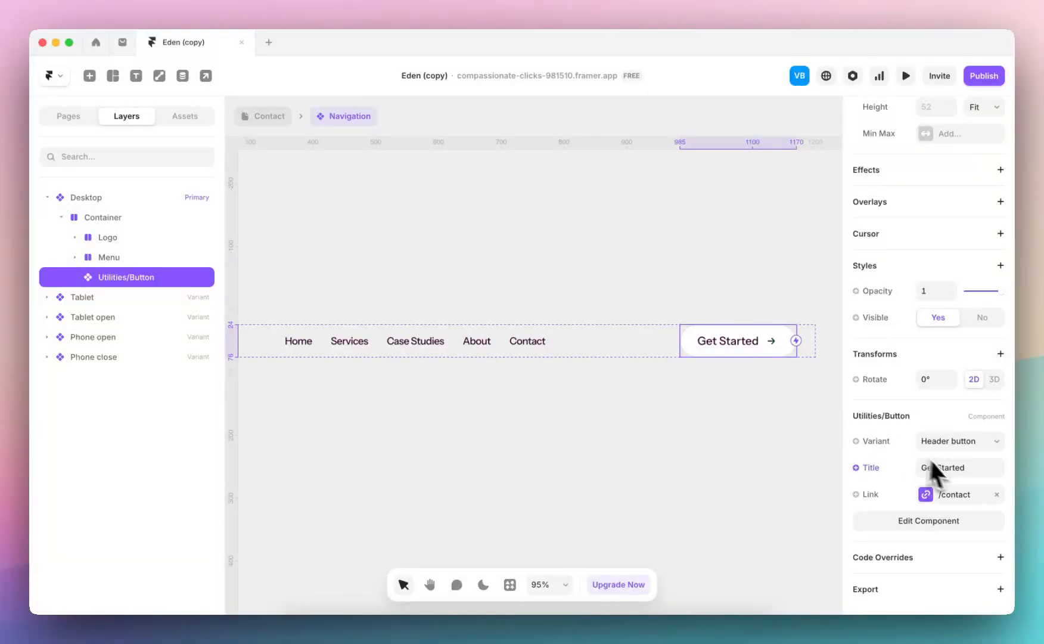
{"action": "type", "text": "Contact Us"}
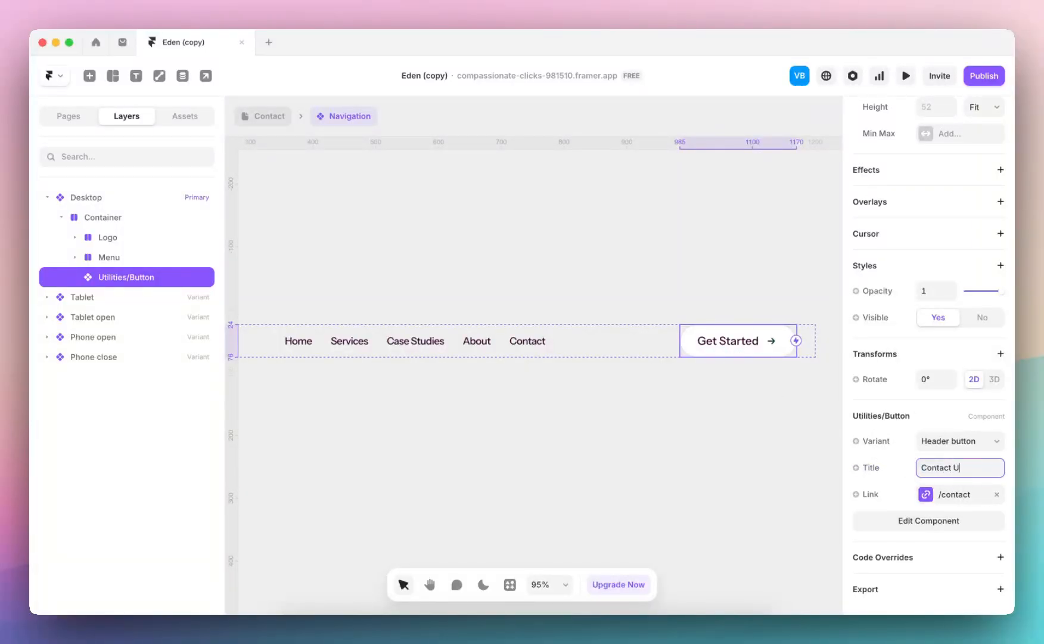
{"action": "left_click", "coordinate": [503, 202]}
Set the title of the Get Started button in the Tablet variant to "Contact Us"
{"action": "scroll", "coordinate": [504, 199], "scroll_direction": "down", "scroll_amount": 5}
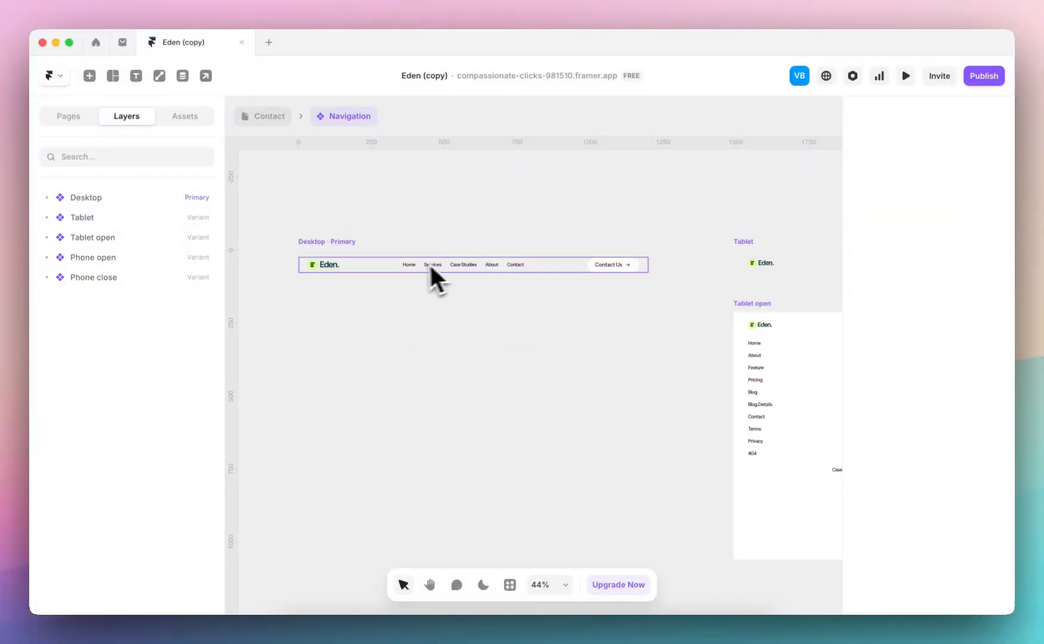
{"action": "scroll", "coordinate": [564, 317], "scroll_direction": "right", "scroll_amount": 6}
{"action": "scroll", "coordinate": [627, 302], "scroll_direction": "up", "scroll_amount": 5}
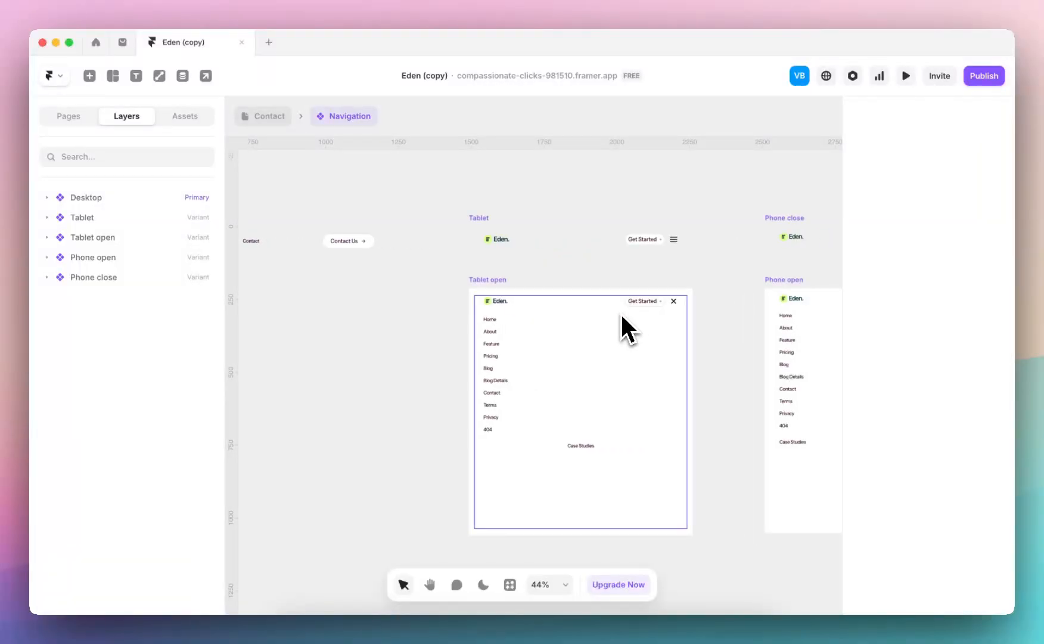
{"action": "scroll", "coordinate": [674, 215], "scroll_direction": "up", "scroll_amount": 2}
{"action": "scroll", "coordinate": [674, 215], "scroll_direction": "left", "scroll_amount": 5}
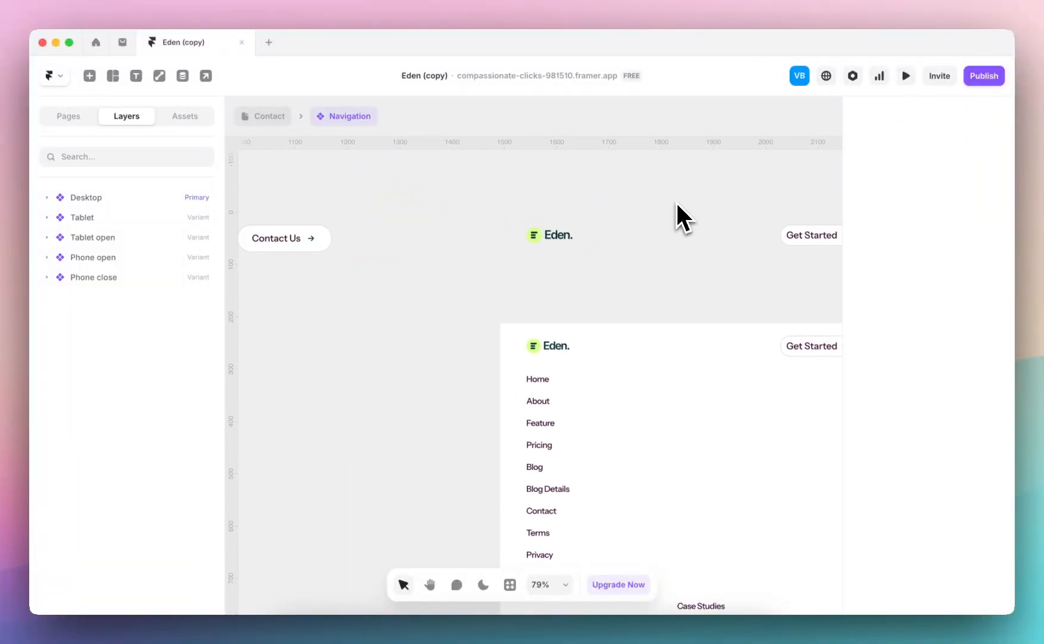
{"action": "scroll", "coordinate": [676, 202], "scroll_direction": "right", "scroll_amount": 6}
{"action": "scroll", "coordinate": [677, 202], "scroll_direction": "right", "scroll_amount": 5}
{"action": "left_click", "coordinate": [503, 241]}
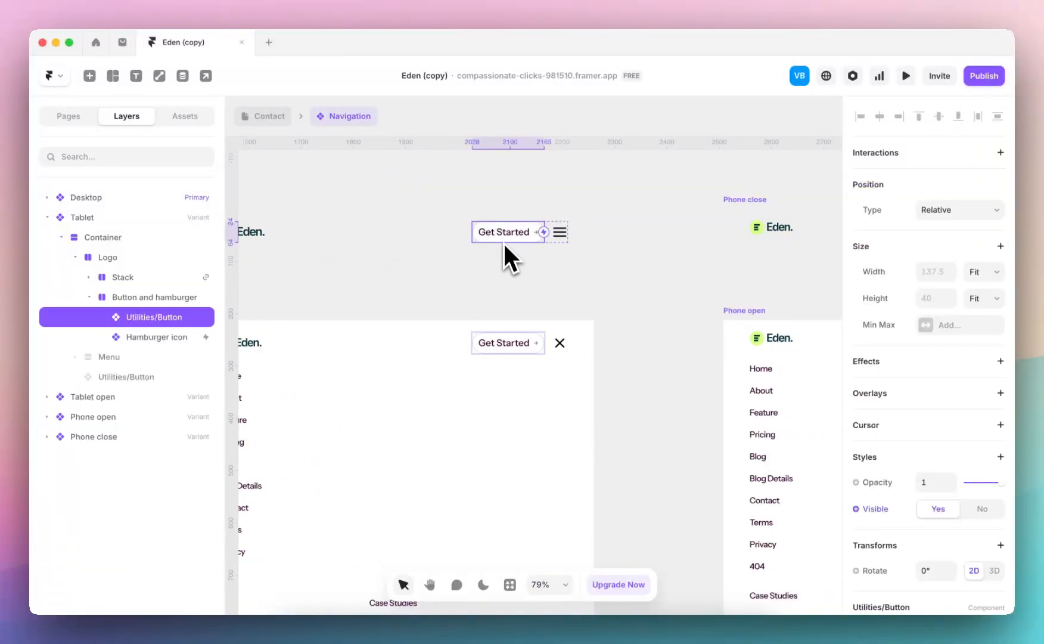
{"action": "scroll", "coordinate": [503, 242], "scroll_direction": "left", "scroll_amount": 3}
{"action": "scroll", "coordinate": [503, 241], "scroll_direction": "down", "scroll_amount": 1}
{"action": "scroll", "coordinate": [920, 486], "scroll_direction": "down", "scroll_amount": 3}
{"action": "left_click", "coordinate": [949, 470]}
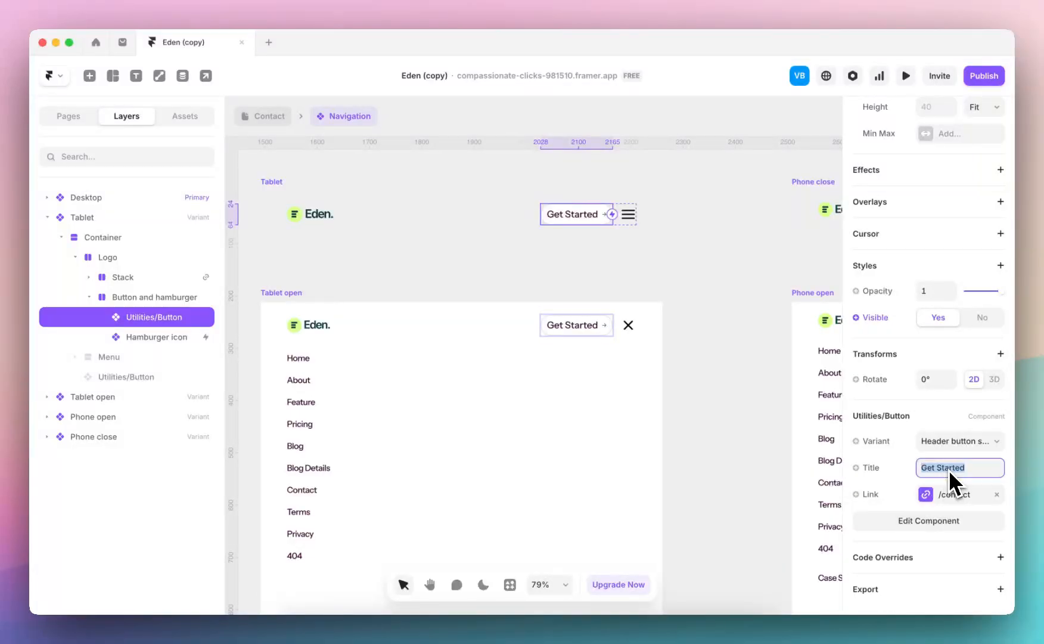
{"action": "type", "text": "Contact Us"}
{"action": "left_click", "coordinate": [690, 389]}
Open the Dropdown component from the Tablet open variant's menu for editing
{"action": "scroll", "coordinate": [675, 384], "scroll_direction": "left", "scroll_amount": 3}
{"action": "scroll", "coordinate": [676, 385], "scroll_direction": "down", "scroll_amount": 2}
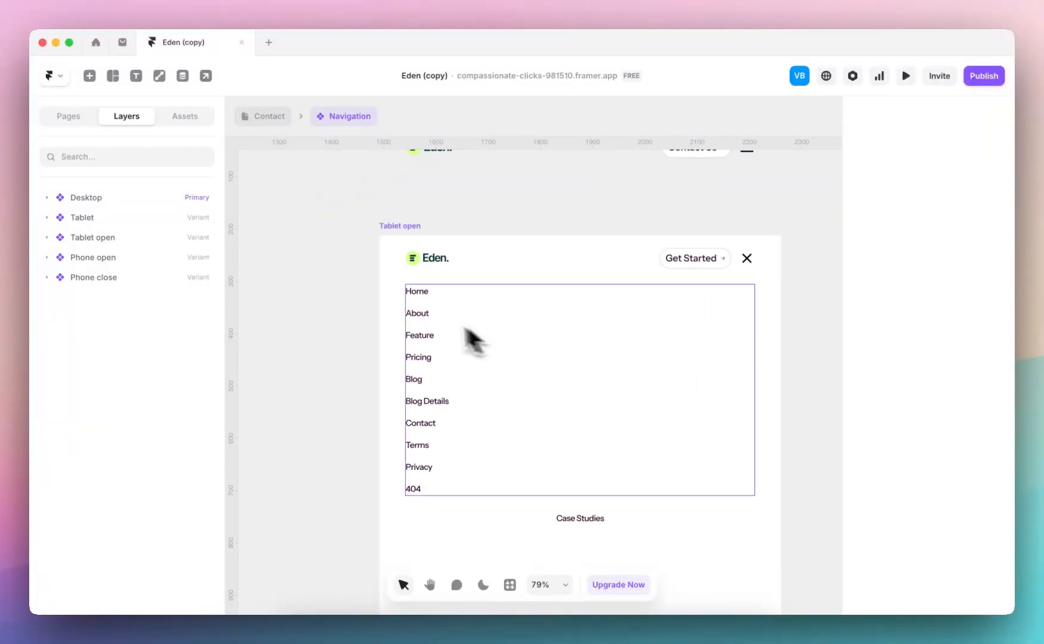
{"action": "left_click", "coordinate": [420, 315]}
{"action": "scroll", "coordinate": [876, 435], "scroll_direction": "down", "scroll_amount": 4}
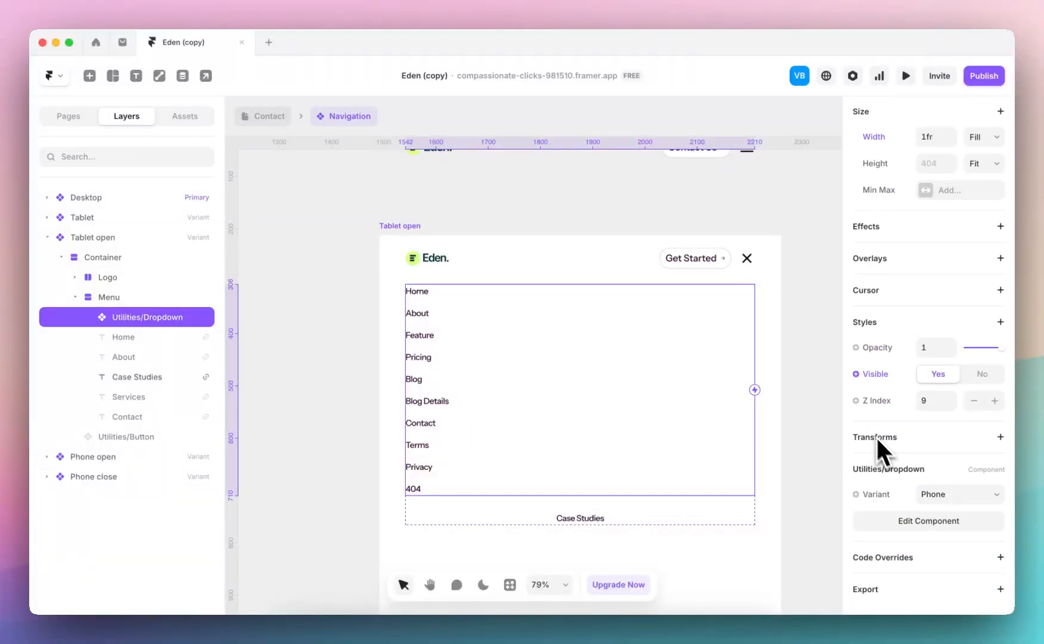
{"action": "double_click", "coordinate": [454, 333]}
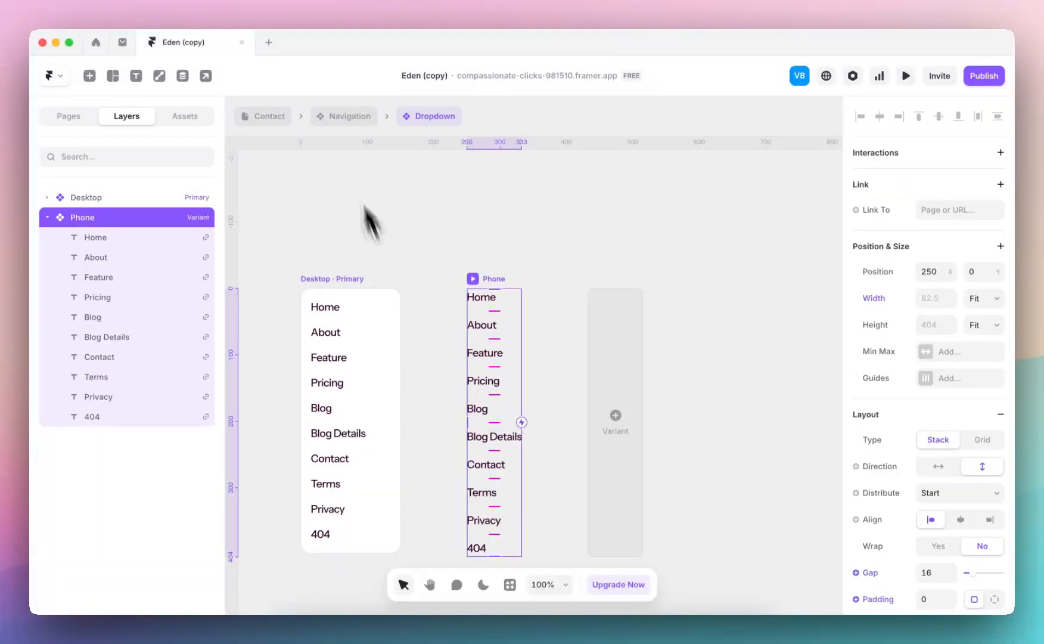
{"action": "left_click", "coordinate": [346, 116]}
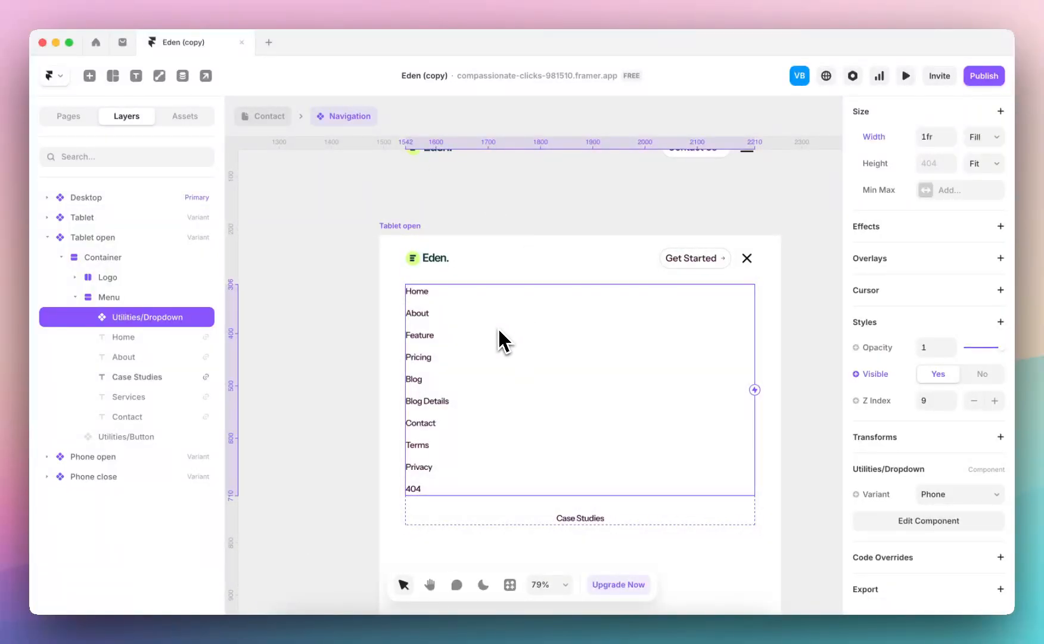
{"action": "double_click", "coordinate": [498, 331]}
{"action": "key", "text": "Escape"}
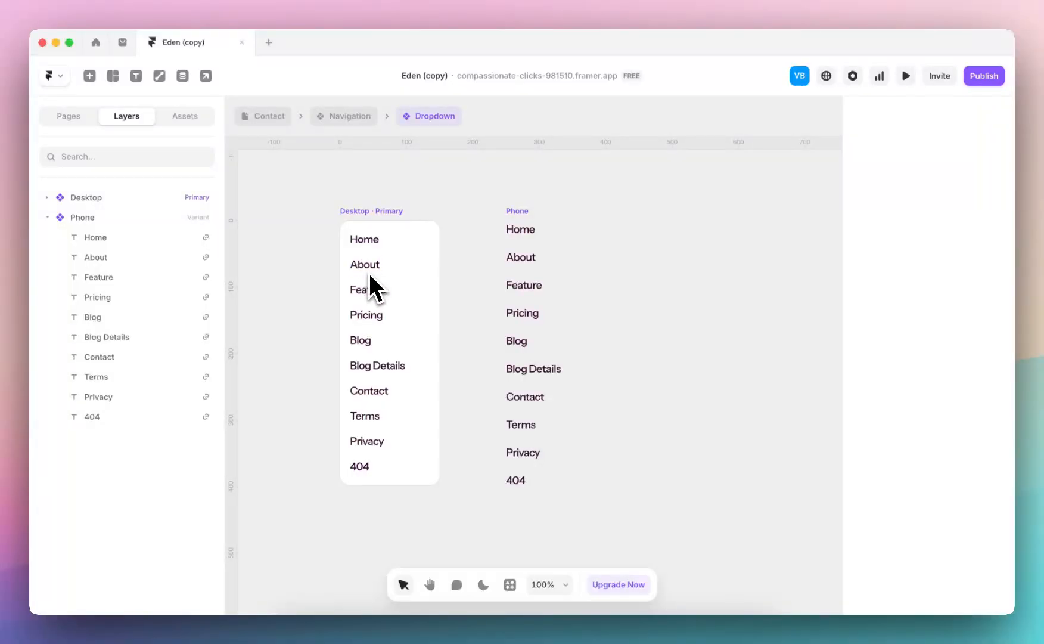
Delete the Blog Details, Contact, Terms, Privacy and 404 items from the dropdown's Desktop variant
{"action": "left_click", "coordinate": [365, 367]}
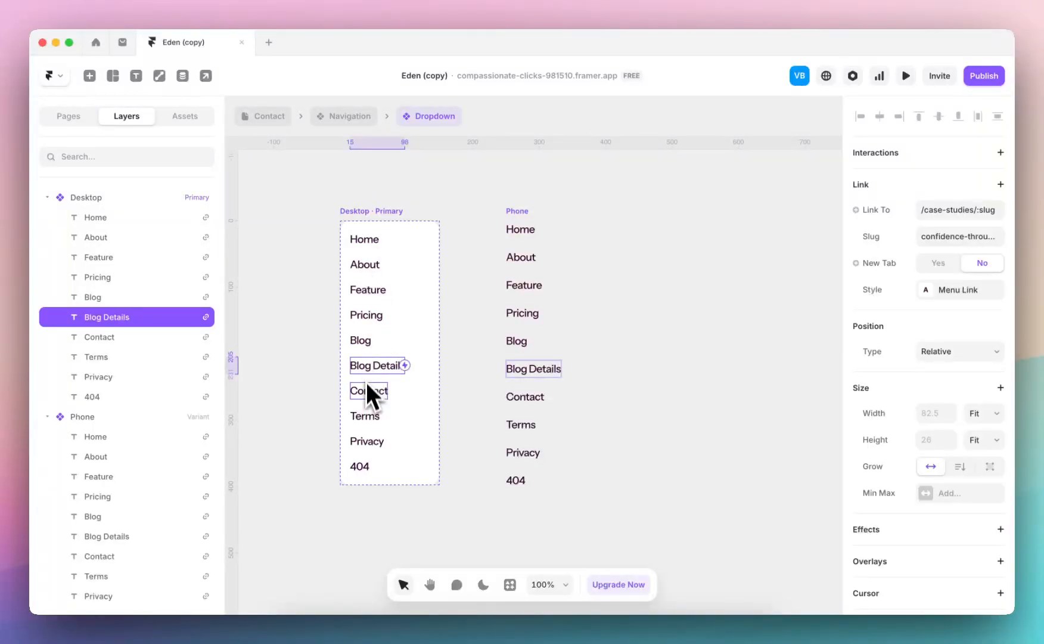
{"action": "left_click", "coordinate": [370, 391], "text": "shift"}
{"action": "left_click", "coordinate": [370, 419]}
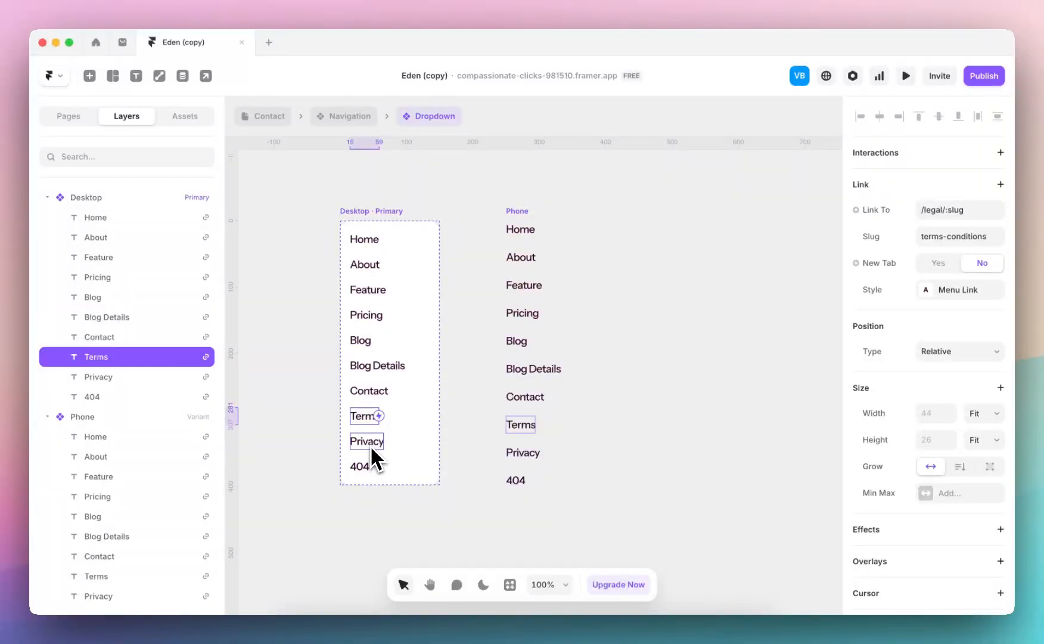
{"action": "left_click", "coordinate": [370, 444], "text": "shift"}
{"action": "left_click", "coordinate": [368, 465], "text": "shift"}
{"action": "left_click", "coordinate": [369, 396], "text": "shift"}
{"action": "left_click", "coordinate": [368, 376], "text": "shift"}
{"action": "key", "text": "Delete"}
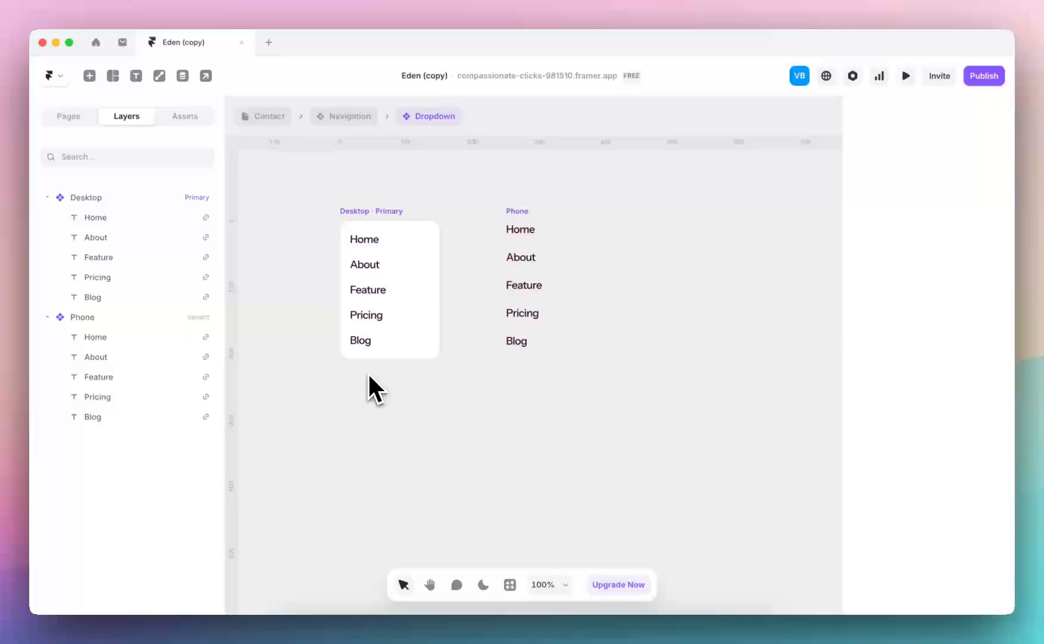
Rework the dropdown's Feature, Pricing and Blog items into just "Services" and "Case Studies"
{"action": "left_click", "coordinate": [375, 288]}
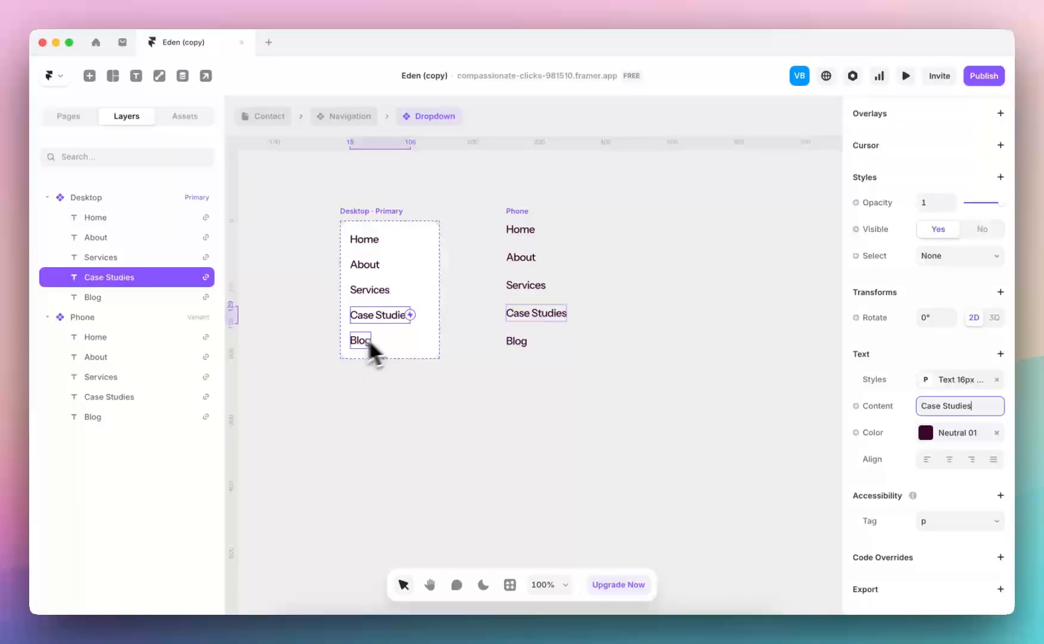
{"action": "left_click", "coordinate": [364, 340]}
{"action": "key", "text": "Delete"}
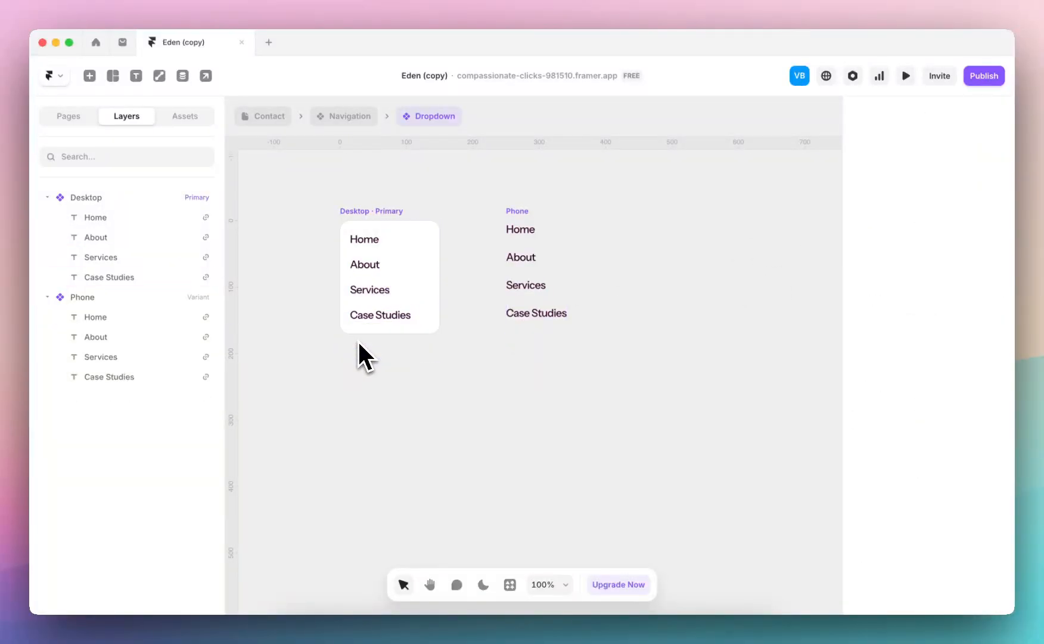
Duplicate the dropdown's Case Studies item, link the copy to /contact and set its text to "Contact Us"
{"action": "key", "text": "super+d"}
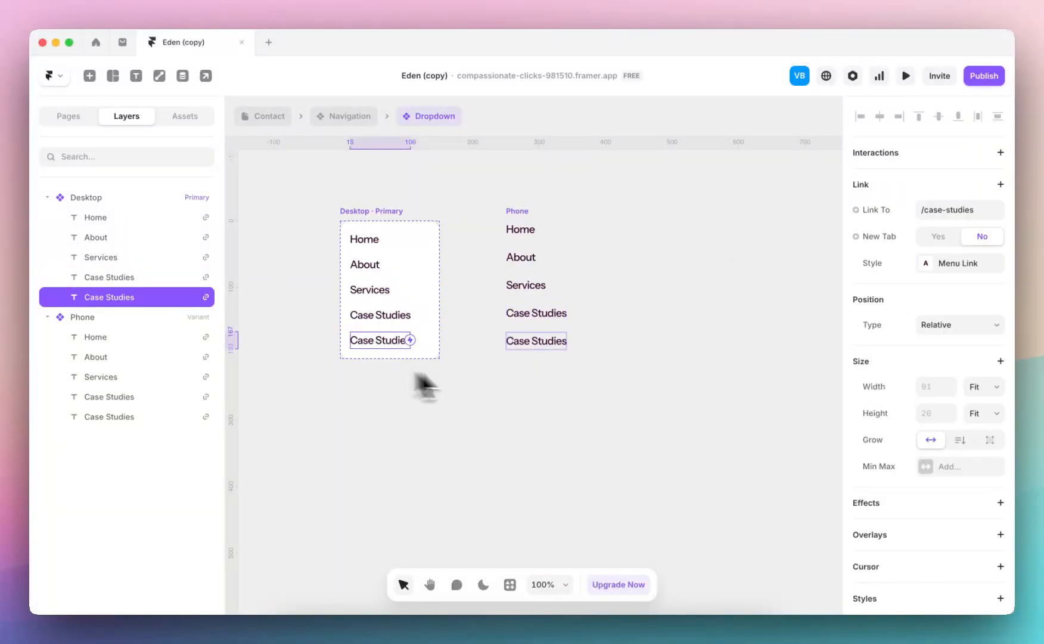
{"action": "left_click", "coordinate": [935, 211]}
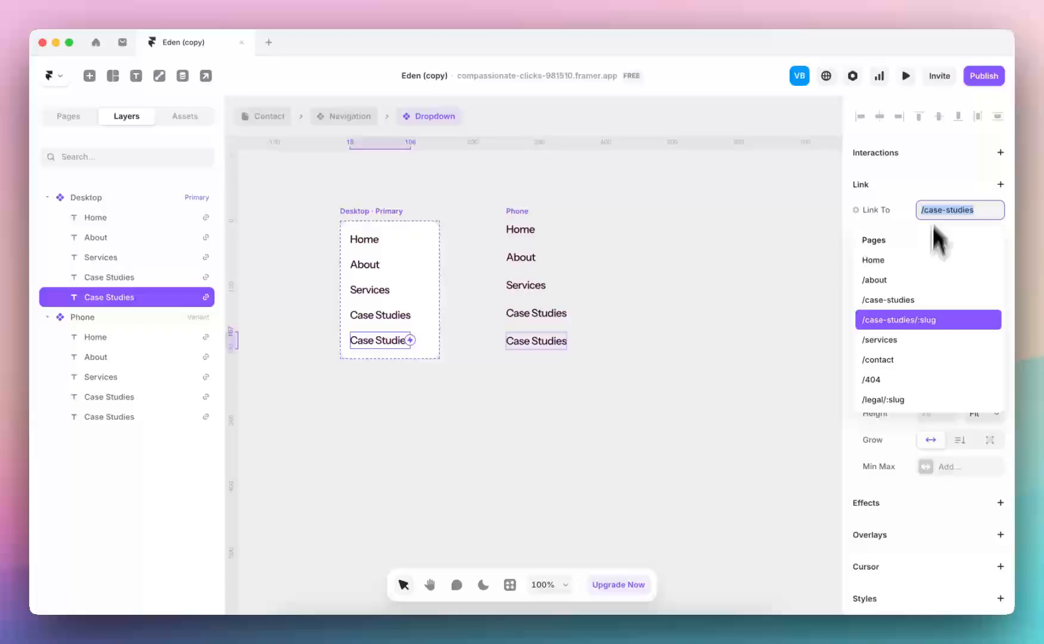
{"action": "left_click", "coordinate": [902, 361]}
{"action": "scroll", "coordinate": [904, 373], "scroll_direction": "down", "scroll_amount": 6}
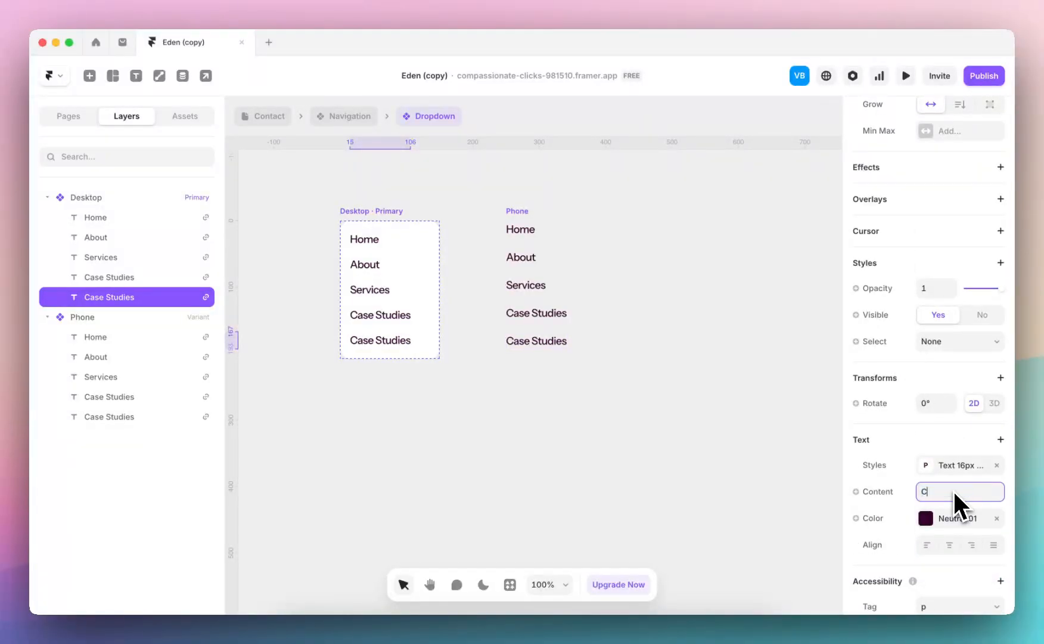
{"action": "type", "text": "Contact"}
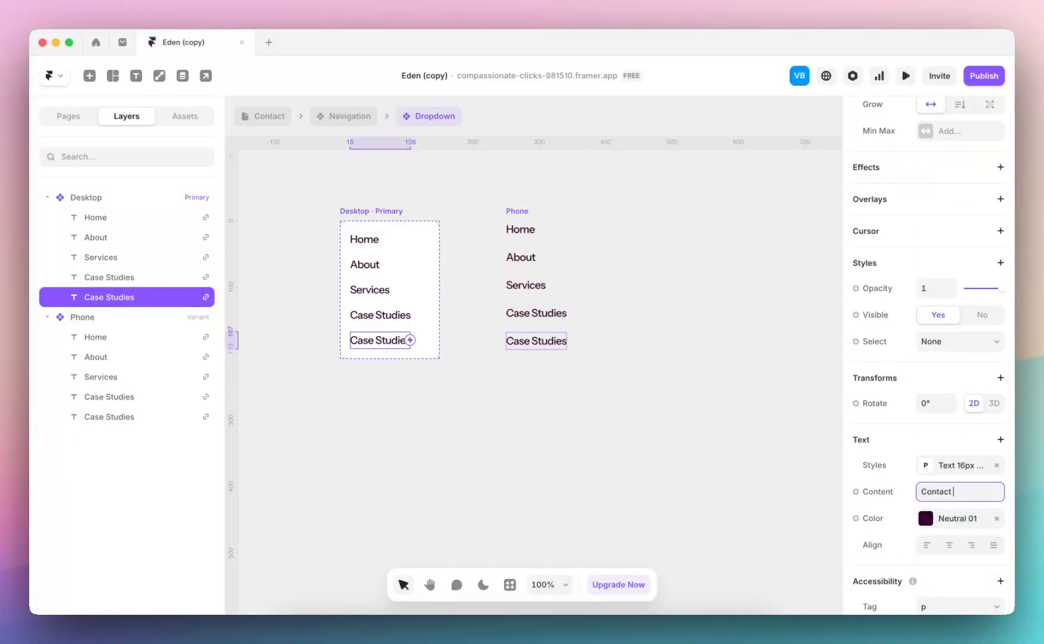
{"action": "type", "text": " Us"}
{"action": "left_click", "coordinate": [578, 510]}
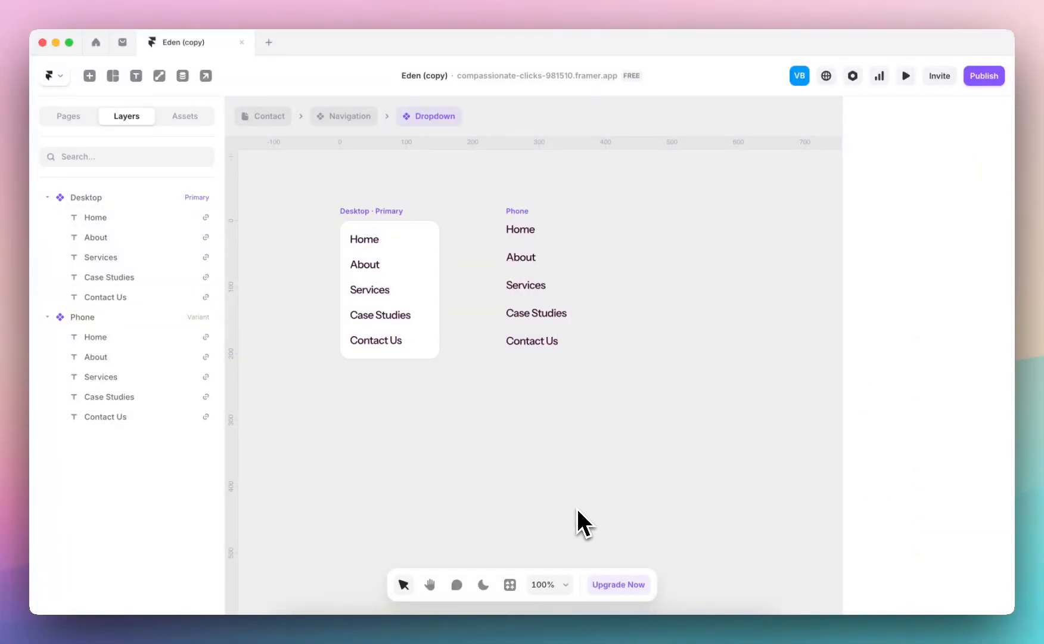
Return to the Navigation component and remove the stray Case Studies link beneath the Tablet open variant's dropdown list
{"action": "left_click", "coordinate": [344, 117]}
{"action": "scroll", "coordinate": [566, 424], "scroll_direction": "down", "scroll_amount": 2}
{"action": "left_click", "coordinate": [578, 414]}
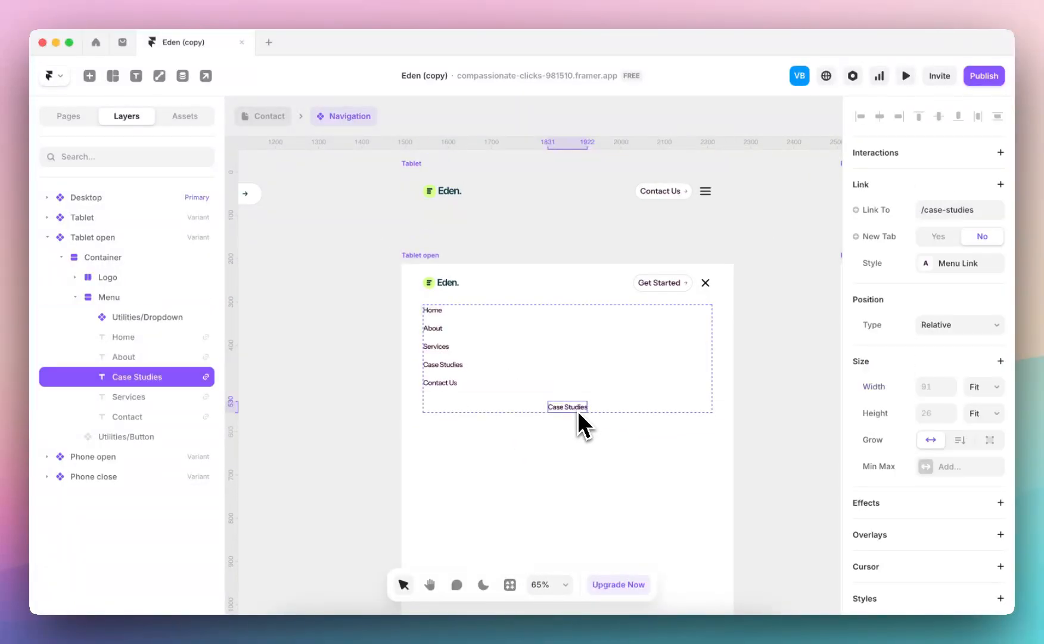
{"action": "key", "text": "Escape"}
Set the height of the Tablet open variant's Container to Fit Content
{"action": "scroll", "coordinate": [569, 387], "scroll_direction": "down", "scroll_amount": 5}
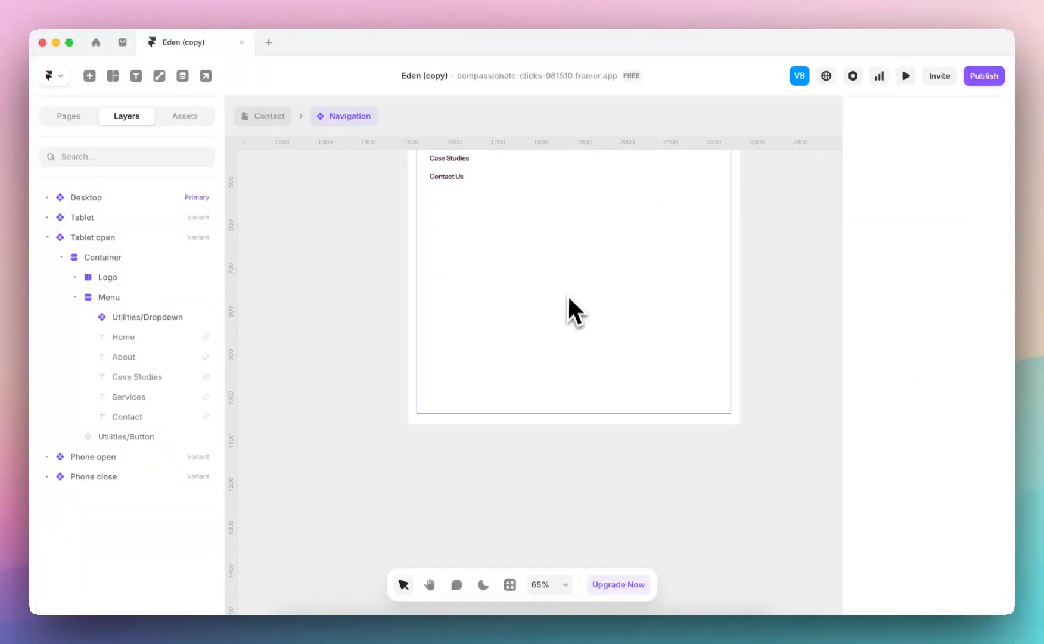
{"action": "left_click", "coordinate": [573, 303]}
{"action": "left_click", "coordinate": [983, 360]}
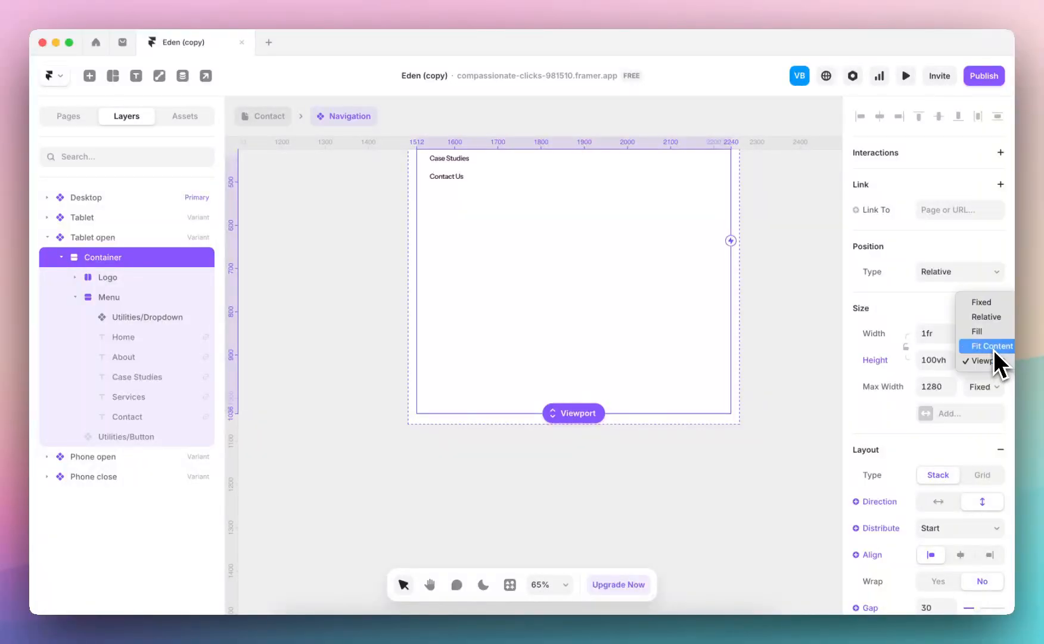
{"action": "left_click", "coordinate": [994, 345]}
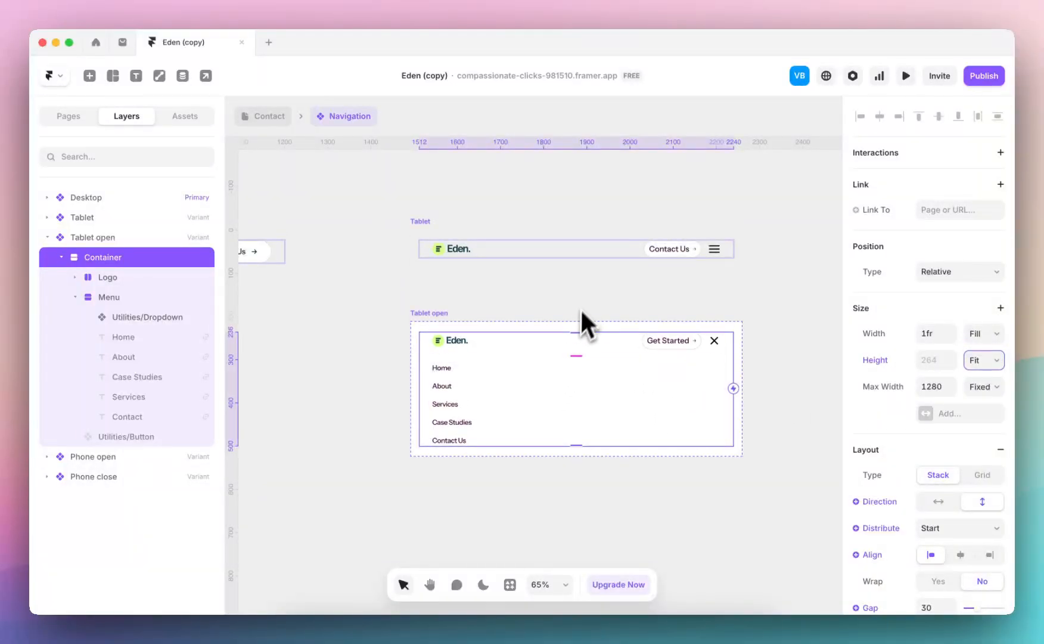
{"action": "scroll", "coordinate": [583, 304], "scroll_direction": "down", "scroll_amount": 5}
{"action": "left_click", "coordinate": [585, 295]}
Remove the stray Case Studies link from the Phone open variant, keeping its Container height set to Viewport
{"action": "scroll", "coordinate": [585, 295], "scroll_direction": "right", "scroll_amount": 3}
{"action": "scroll", "coordinate": [579, 347], "scroll_direction": "up", "scroll_amount": 5}
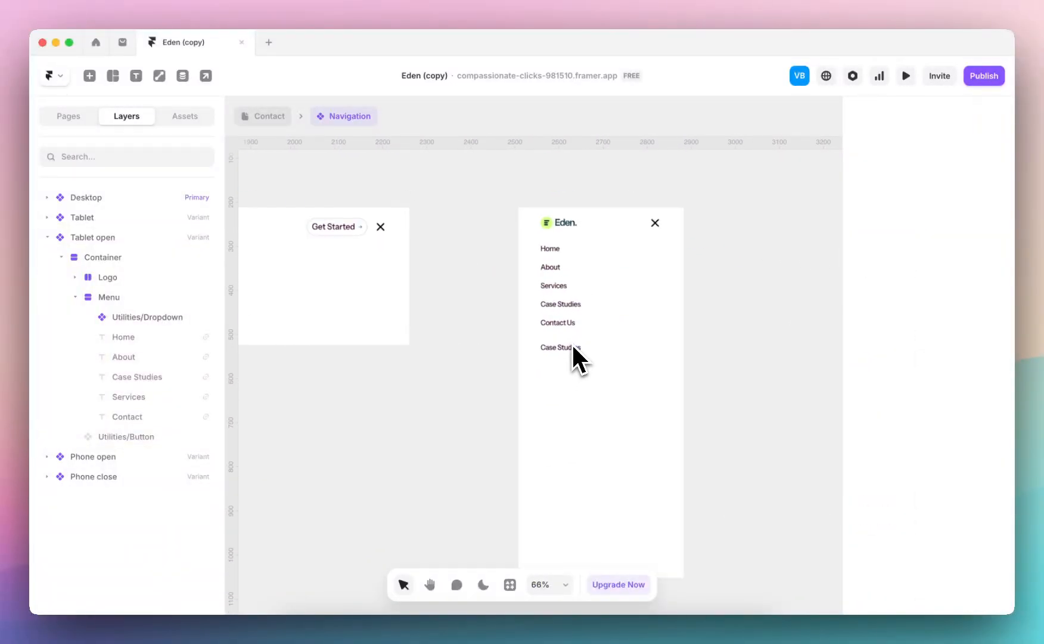
{"action": "left_click", "coordinate": [569, 351]}
{"action": "left_click", "coordinate": [584, 378]}
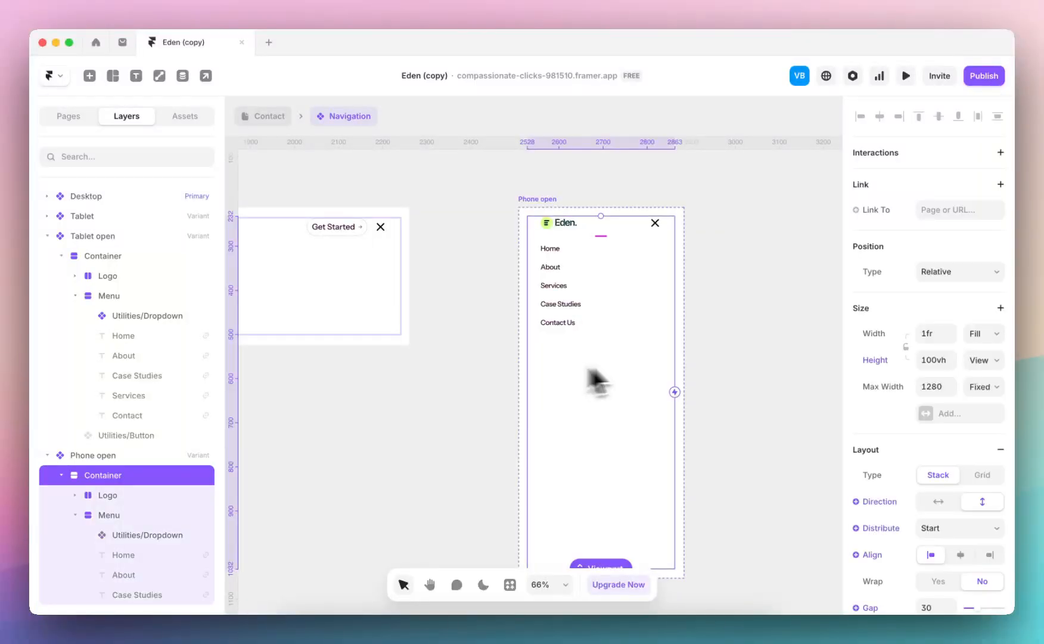
{"action": "left_click", "coordinate": [982, 360]}
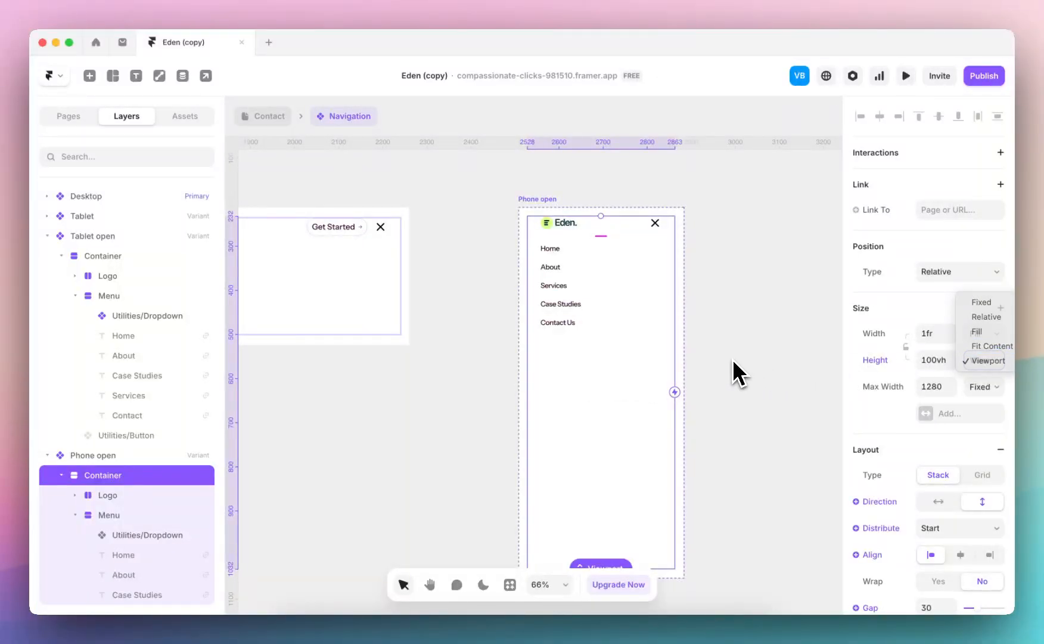
{"action": "left_click", "coordinate": [986, 360]}
{"action": "scroll", "coordinate": [653, 326], "scroll_direction": "down", "scroll_amount": 5}
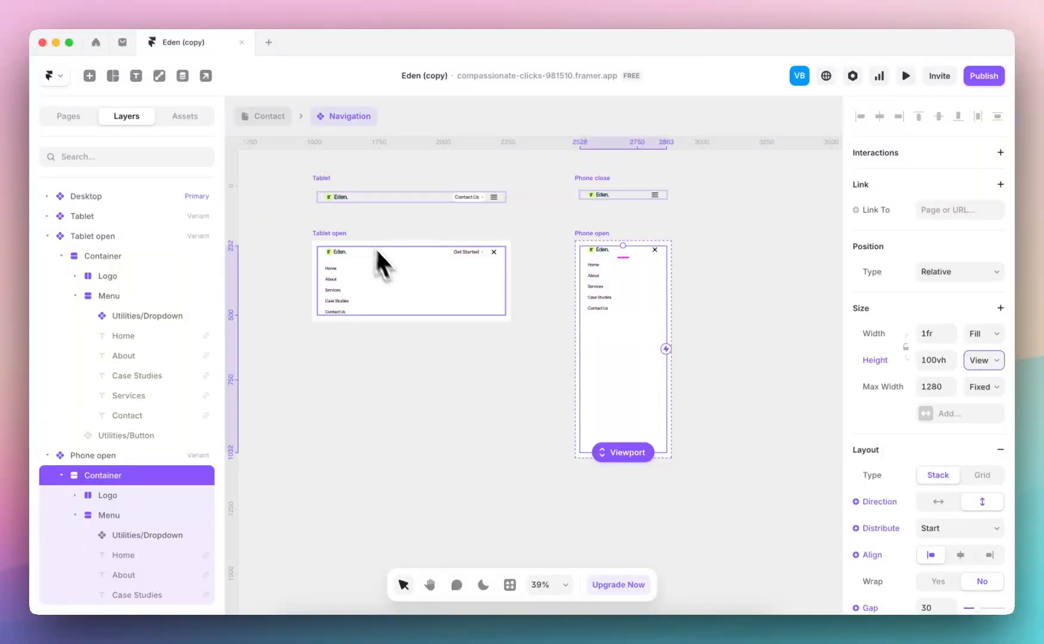
{"action": "scroll", "coordinate": [381, 265], "scroll_direction": "up", "scroll_amount": 3}
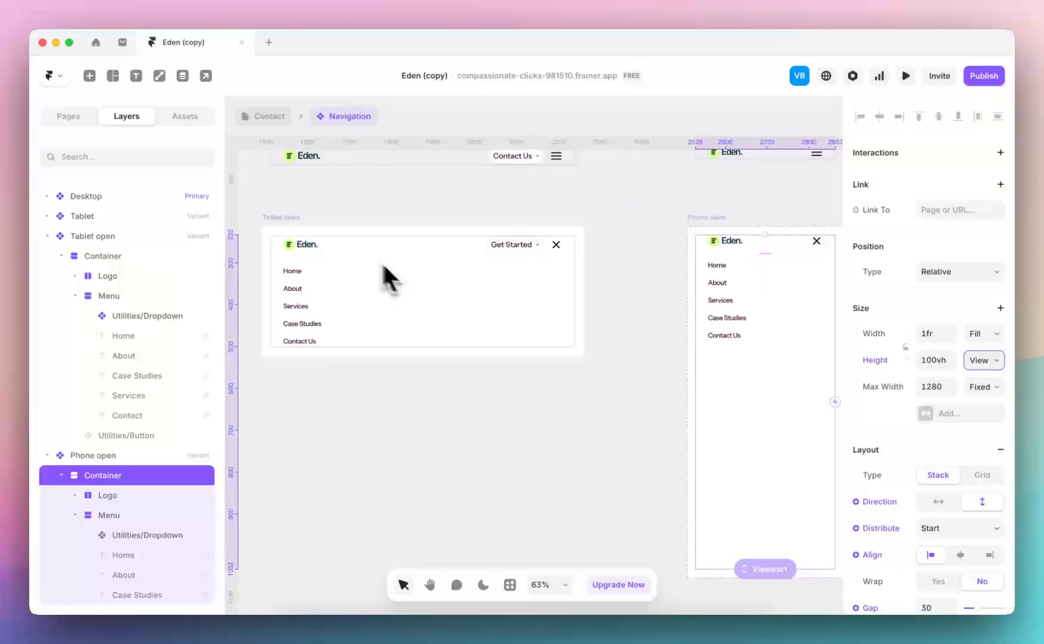
Return to the Contact page, preview it at Tablet size and open and close the navigation menu
{"action": "left_click", "coordinate": [276, 120]}
{"action": "scroll", "coordinate": [465, 268], "scroll_direction": "down", "scroll_amount": 5}
{"action": "scroll", "coordinate": [485, 271], "scroll_direction": "right", "scroll_amount": 4}
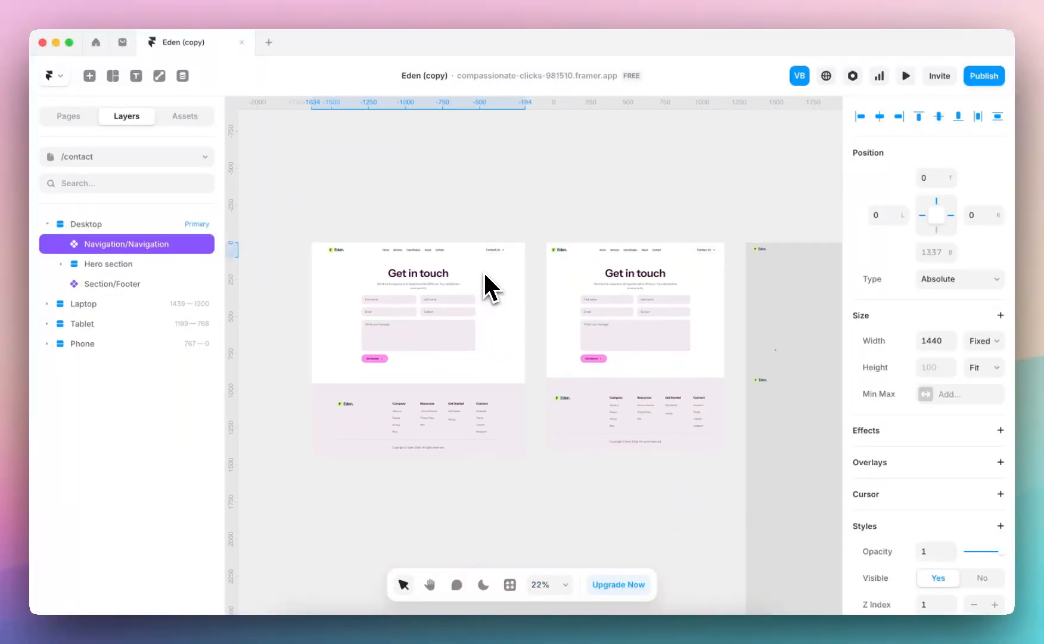
{"action": "left_click", "coordinate": [609, 233]}
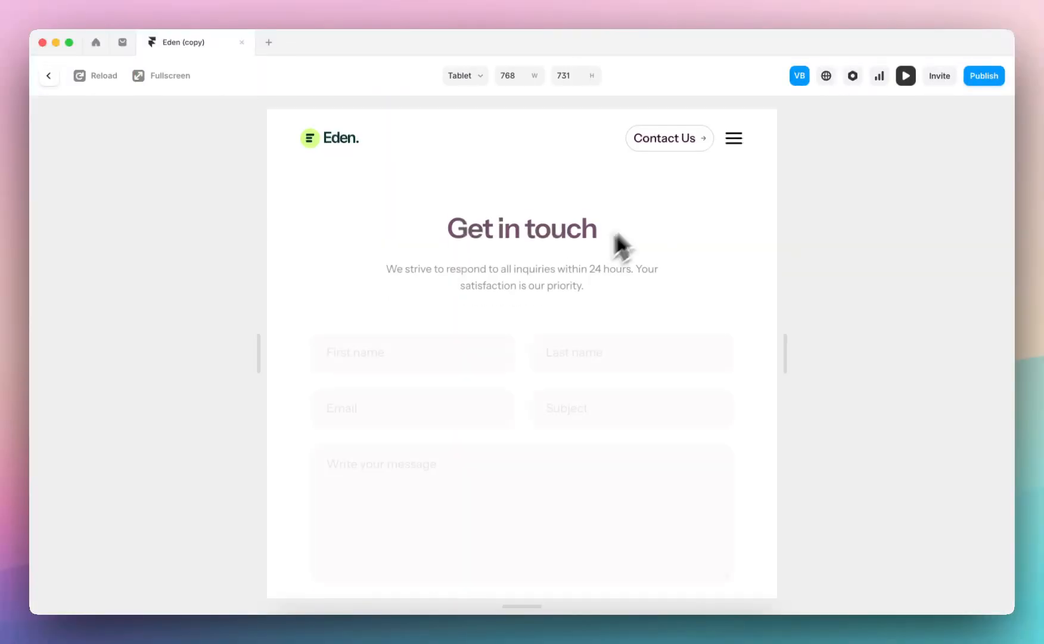
{"action": "left_click", "coordinate": [732, 139]}
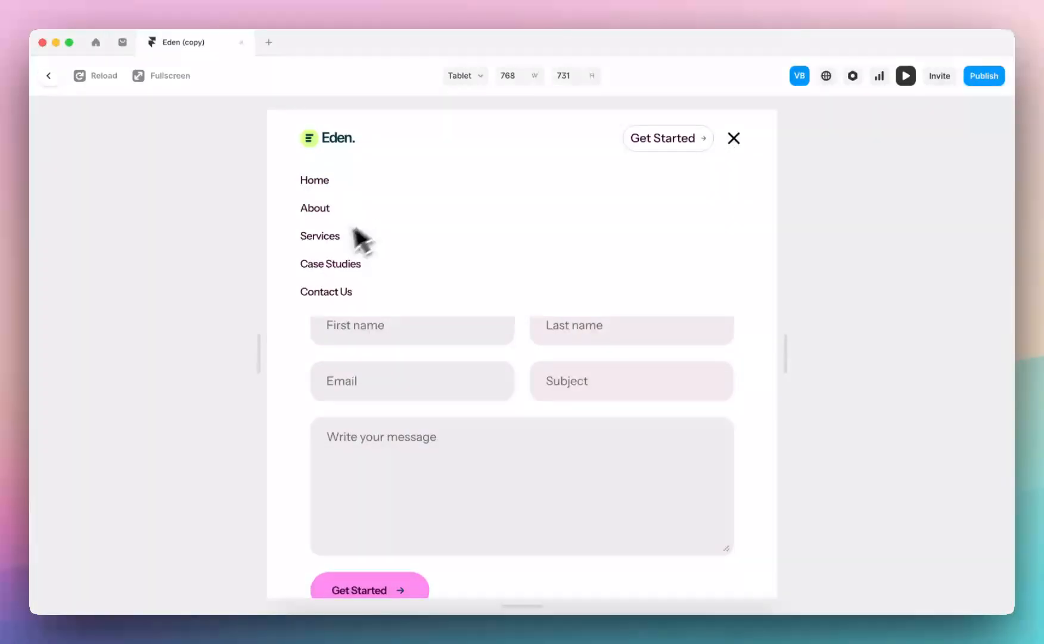
{"action": "left_click", "coordinate": [734, 137]}
Preview the Contact page at Phone size, open and close its menu, and return to the canvas
{"action": "left_click", "coordinate": [463, 76]}
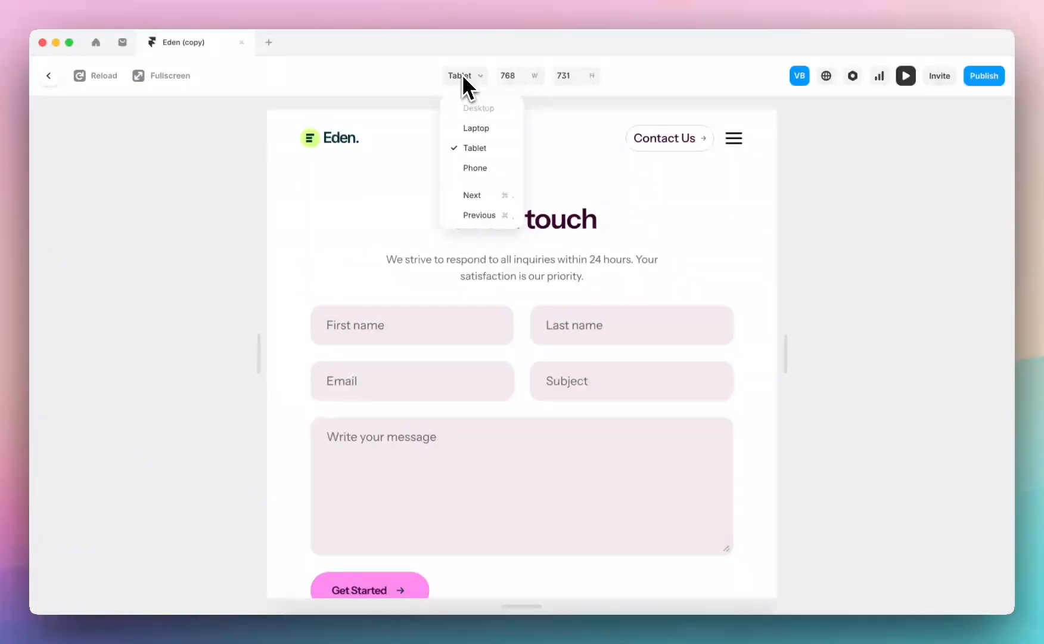
{"action": "left_click", "coordinate": [477, 169]}
{"action": "left_click", "coordinate": [604, 137]}
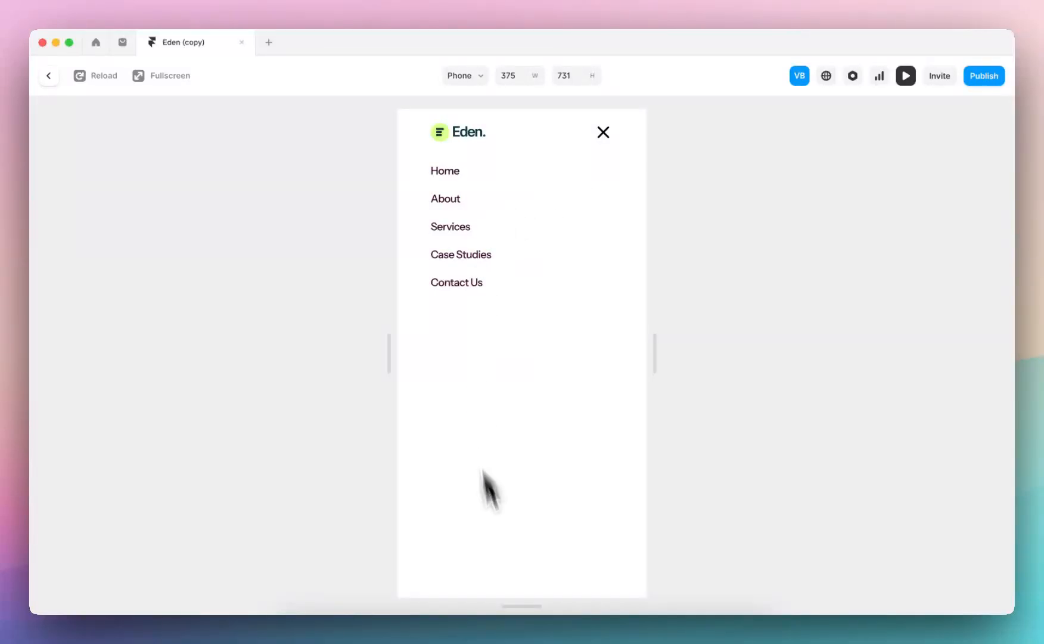
{"action": "left_click", "coordinate": [602, 134]}
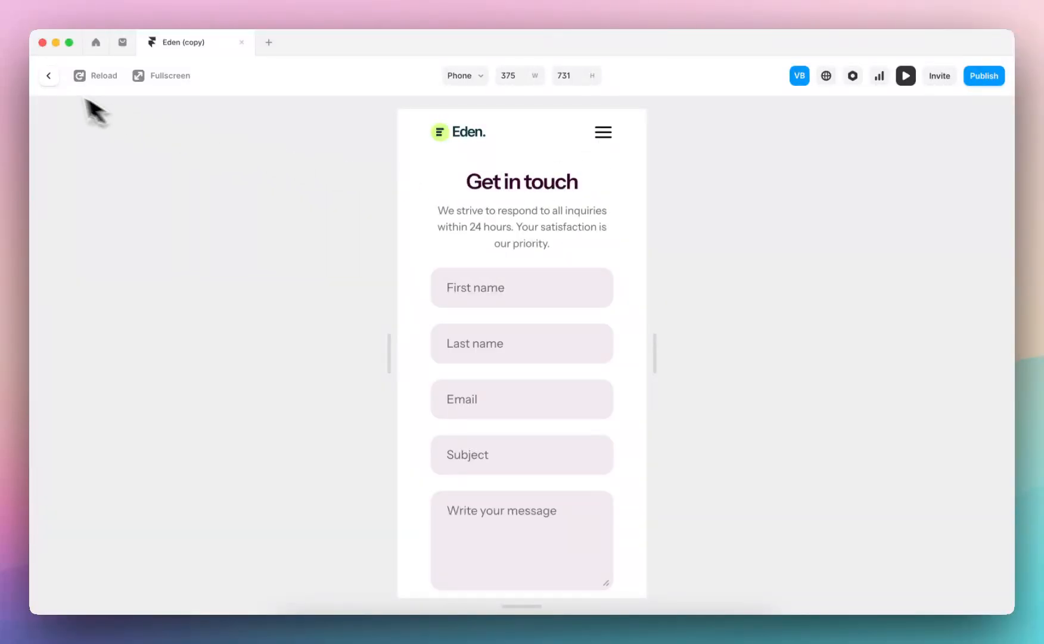
{"action": "left_click", "coordinate": [48, 76]}
Open the Footer component for editing and delete the 404 link from the Desktop variant's Resources column
{"action": "double_click", "coordinate": [465, 330]}
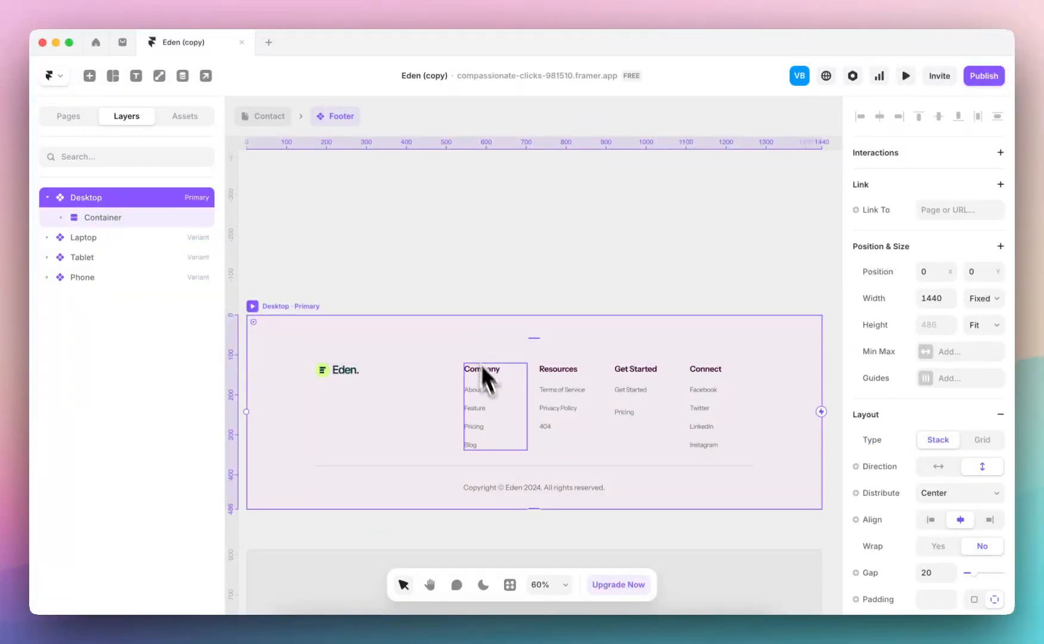
{"action": "scroll", "coordinate": [480, 392], "scroll_direction": "up", "scroll_amount": 5}
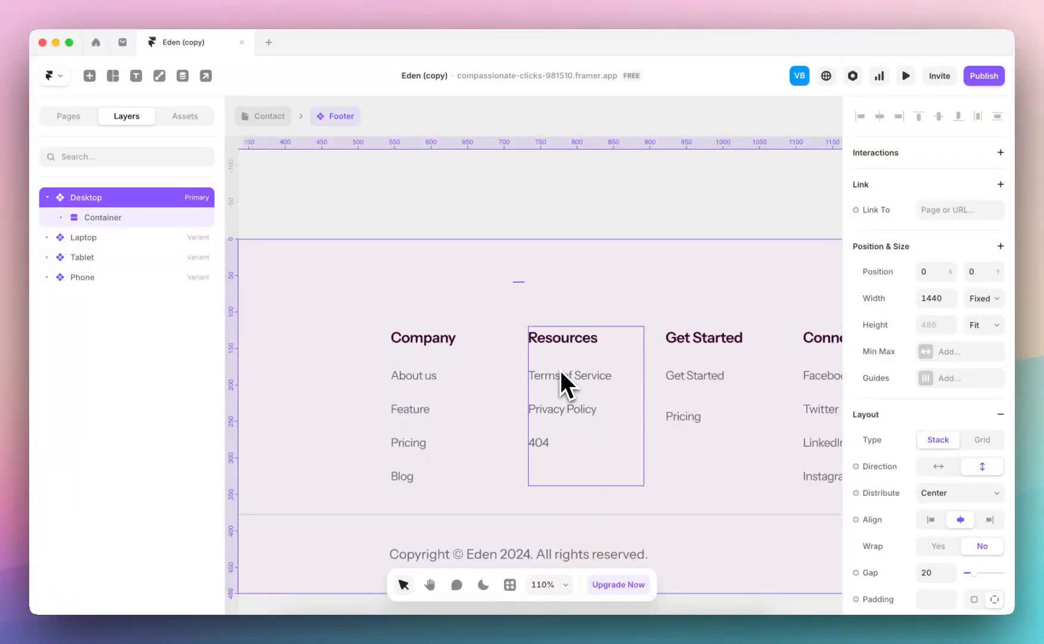
{"action": "left_click", "coordinate": [537, 442]}
{"action": "key", "text": "Delete"}
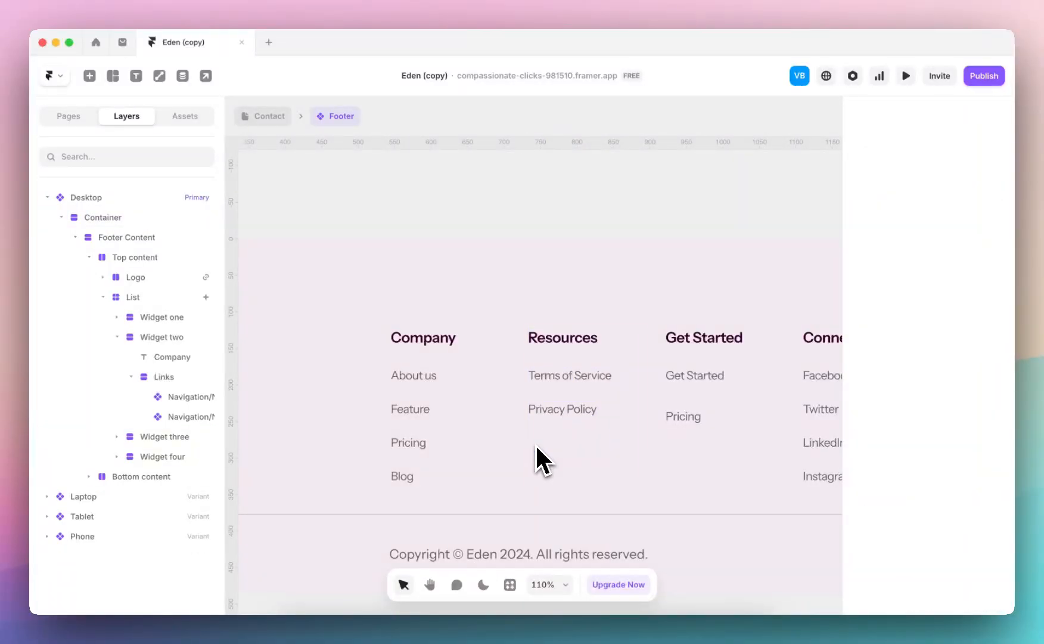
Check the title and link settings of the Terms of Service and Privacy Policy items in the Resources column
{"action": "left_click", "coordinate": [552, 377]}
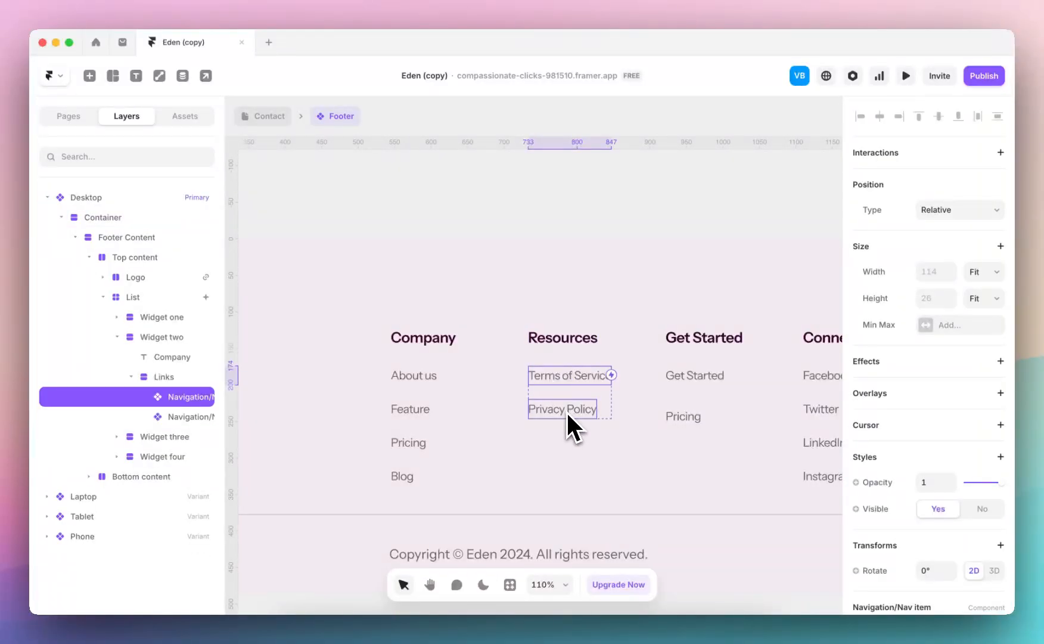
{"action": "scroll", "coordinate": [922, 361], "scroll_direction": "down", "scroll_amount": 3}
{"action": "scroll", "coordinate": [921, 360], "scroll_direction": "down", "scroll_amount": 2}
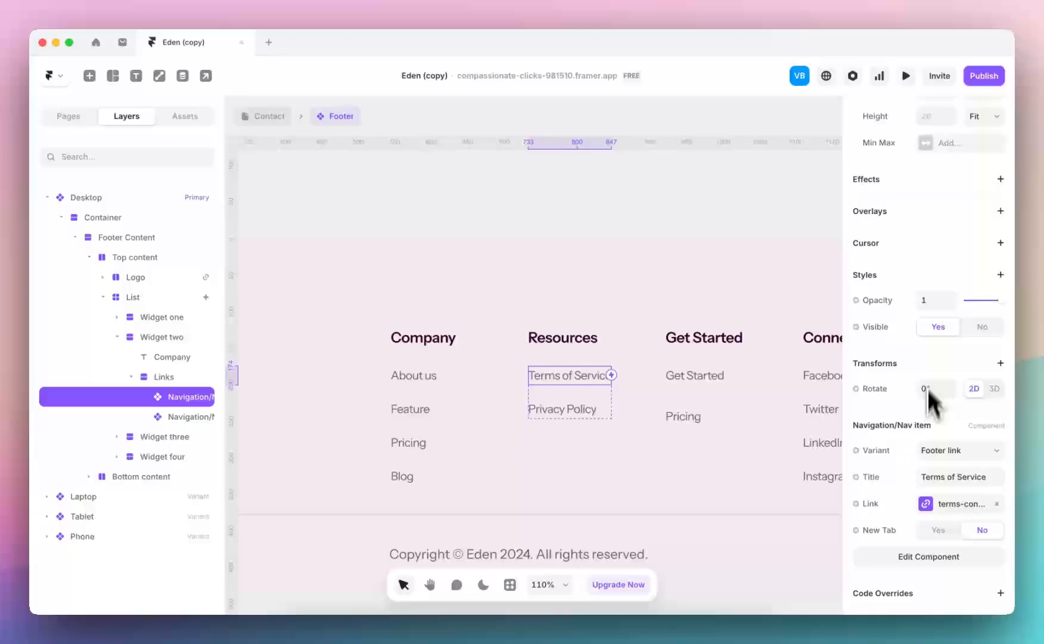
{"action": "left_click", "coordinate": [570, 411]}
{"action": "scroll", "coordinate": [907, 438], "scroll_direction": "down", "scroll_amount": 2}
{"action": "scroll", "coordinate": [906, 439], "scroll_direction": "down", "scroll_amount": 3}
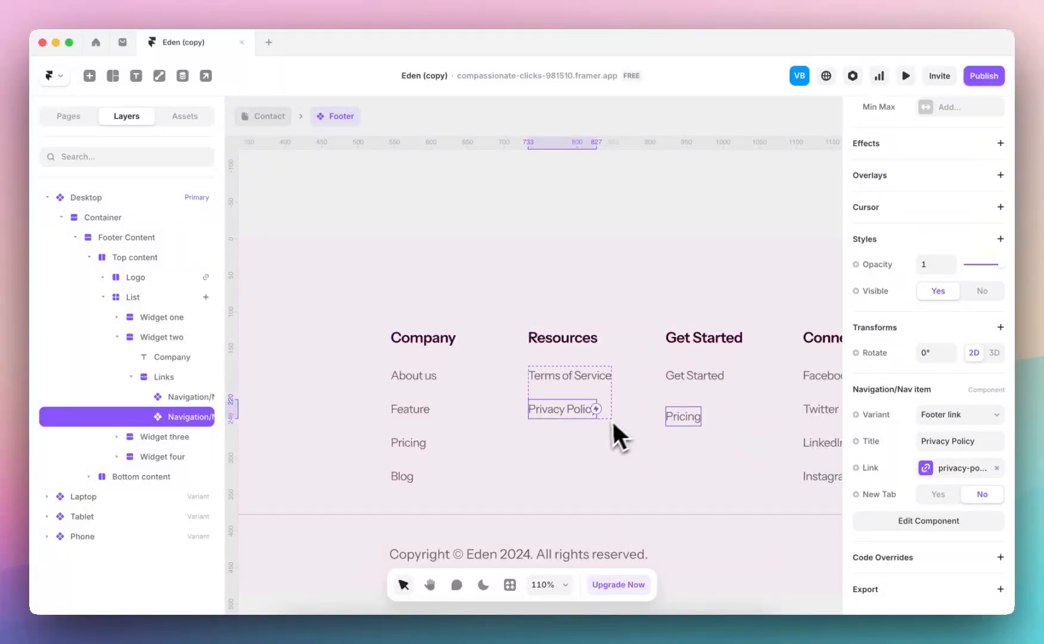
Delete the whole Get Started column from the footer's Desktop variant
{"action": "scroll", "coordinate": [715, 396], "scroll_direction": "right", "scroll_amount": 2}
{"action": "scroll", "coordinate": [715, 396], "scroll_direction": "down", "scroll_amount": 1}
{"action": "left_click", "coordinate": [668, 350]}
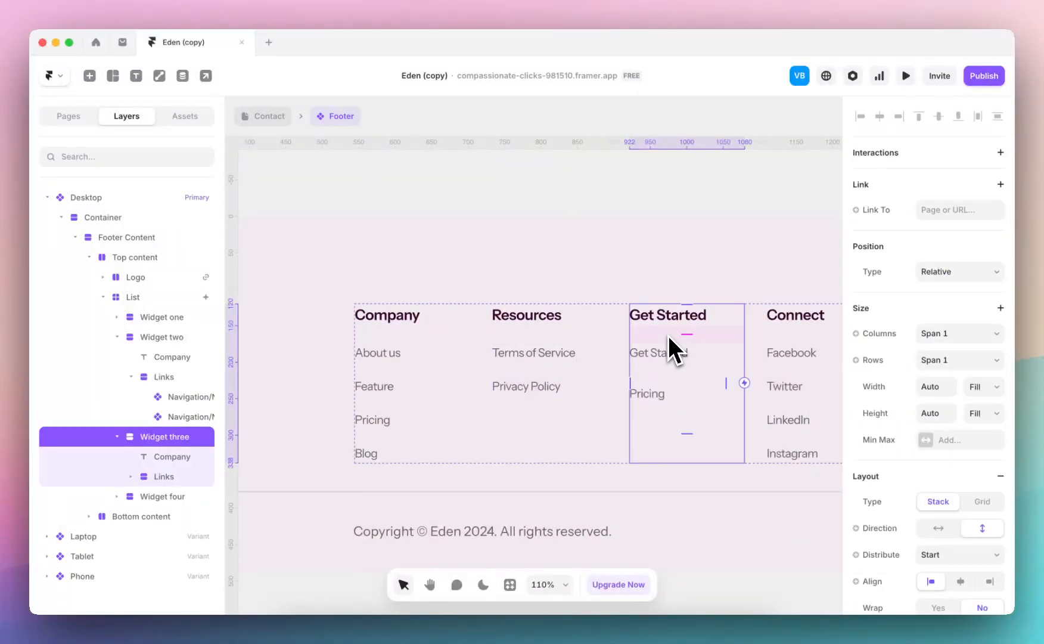
{"action": "key", "text": "Delete"}
Align the grid of the footer's List of link columns to the end in its advanced layout settings
{"action": "scroll", "coordinate": [705, 320], "scroll_direction": "right", "scroll_amount": 2}
{"action": "scroll", "coordinate": [705, 319], "scroll_direction": "down", "scroll_amount": 1}
{"action": "left_click", "coordinate": [705, 320]}
{"action": "scroll", "coordinate": [706, 317], "scroll_direction": "down", "scroll_amount": 3}
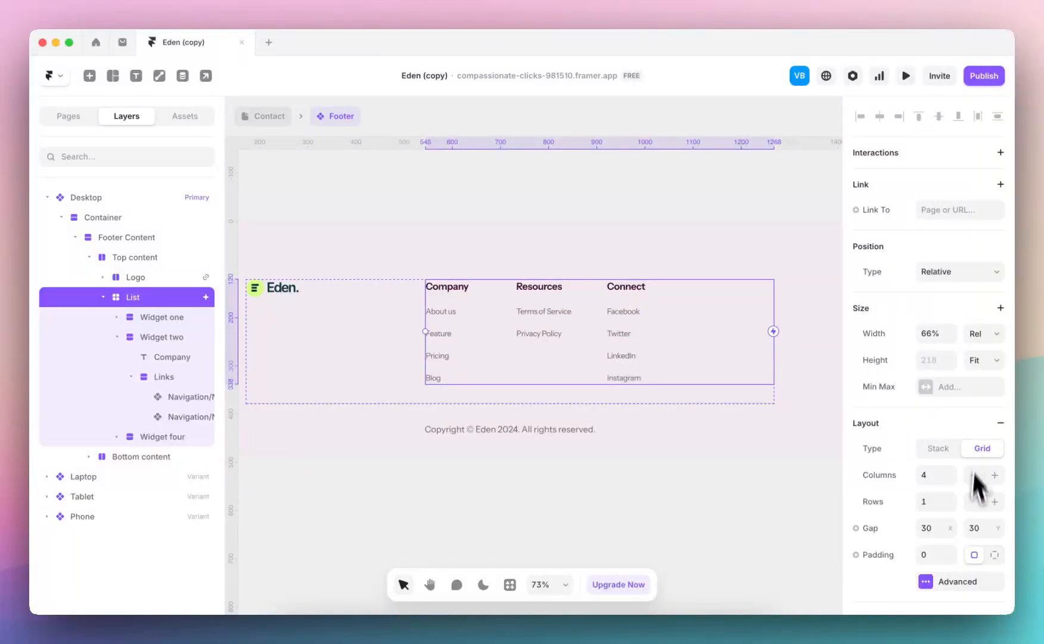
{"action": "scroll", "coordinate": [956, 510], "scroll_direction": "down", "scroll_amount": 5}
{"action": "scroll", "coordinate": [965, 265], "scroll_direction": "up", "scroll_amount": 2}
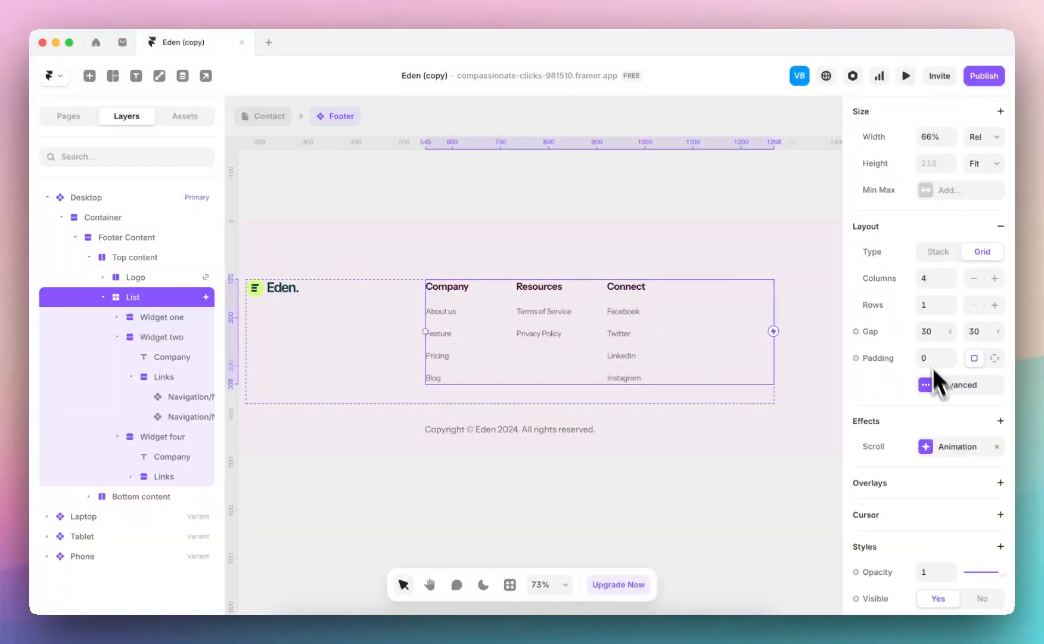
{"action": "left_click", "coordinate": [941, 384]}
{"action": "left_click", "coordinate": [807, 501]}
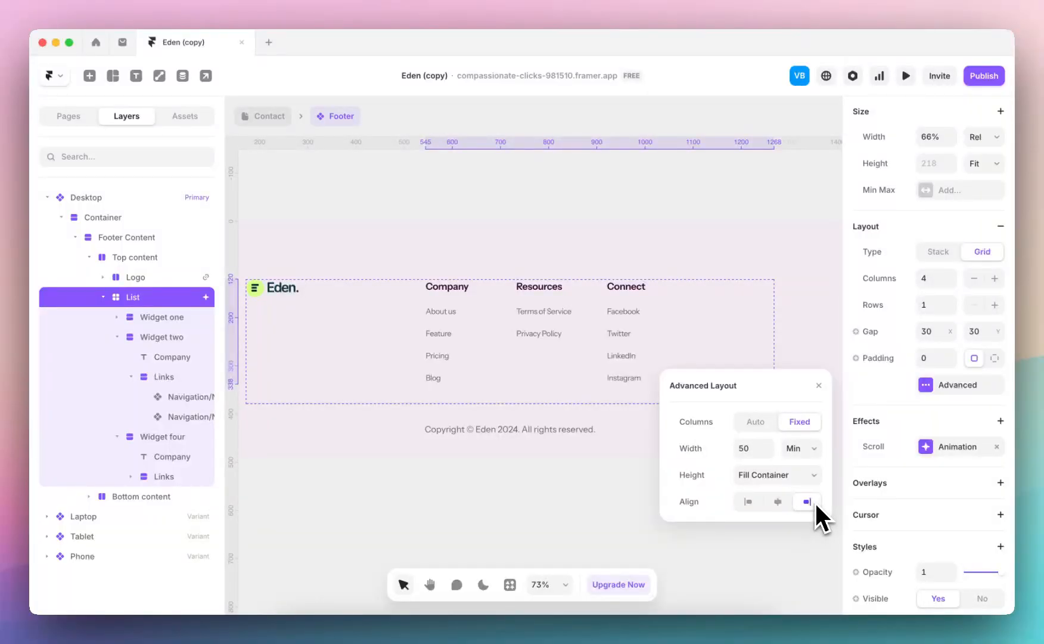
{"action": "left_click", "coordinate": [817, 385]}
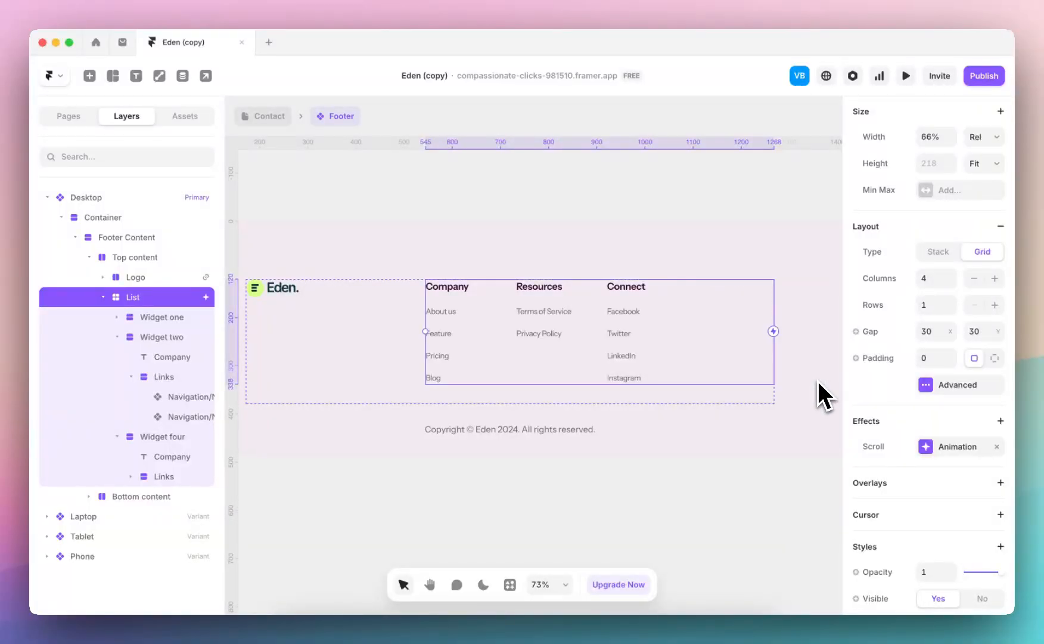
Reduce the footer List grid to 3 columns
{"action": "left_click", "coordinate": [974, 278]}
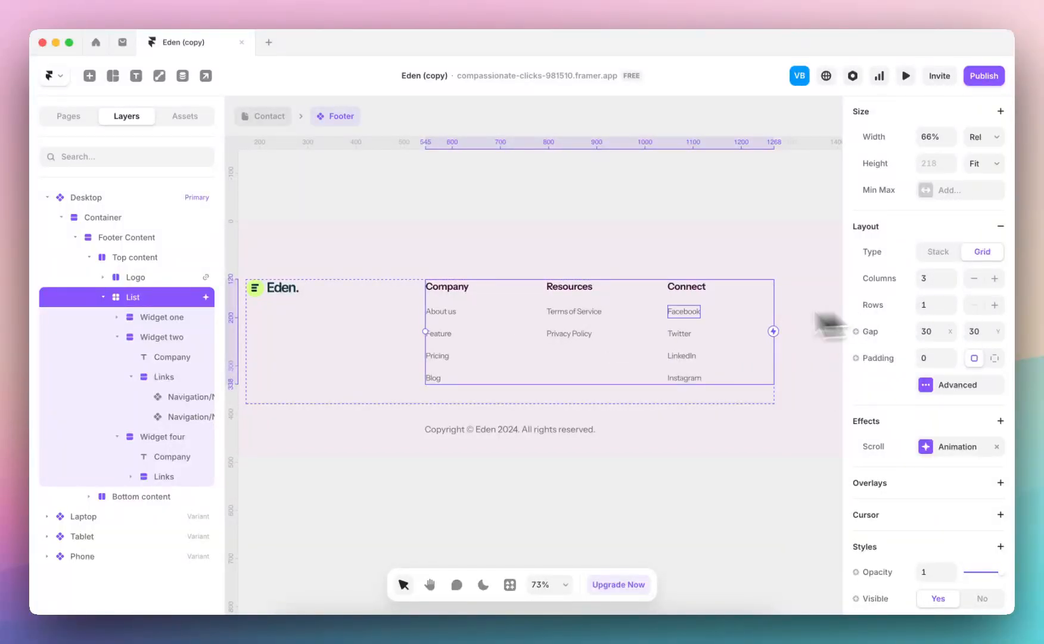
{"action": "left_click", "coordinate": [646, 328]}
{"action": "left_click", "coordinate": [729, 279]}
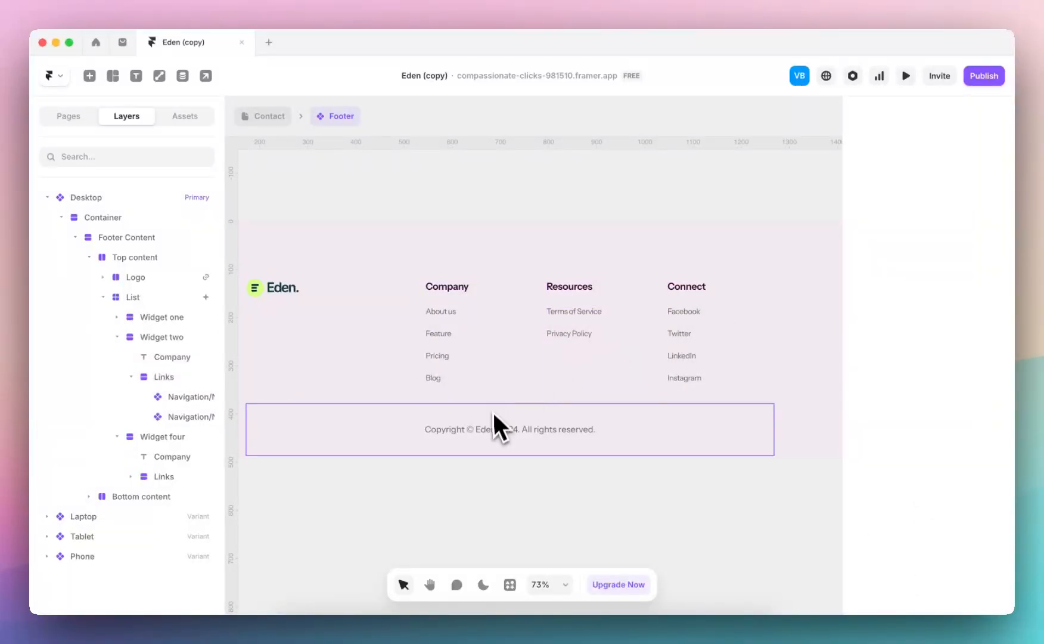
Examine the footer's copyright row and the column layout of the neighbouring Laptop variant
{"action": "left_click", "coordinate": [578, 408]}
{"action": "scroll", "coordinate": [578, 408], "scroll_direction": "up", "scroll_amount": 5}
{"action": "scroll", "coordinate": [578, 408], "scroll_direction": "down", "scroll_amount": 8}
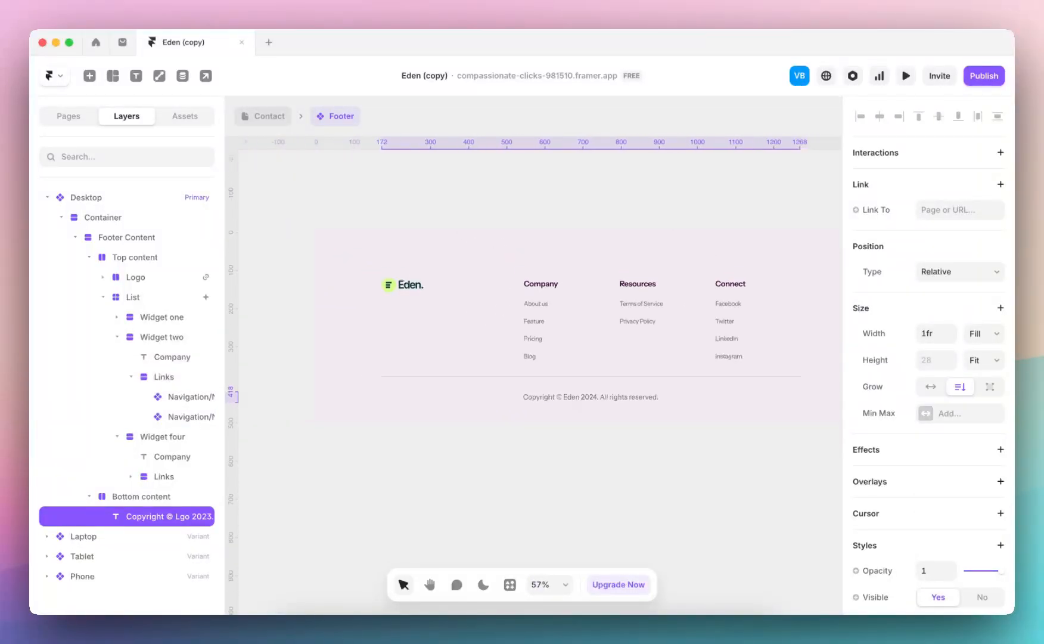
{"action": "scroll", "coordinate": [578, 398], "scroll_direction": "down", "scroll_amount": 3}
{"action": "scroll", "coordinate": [578, 398], "scroll_direction": "right", "scroll_amount": 1}
{"action": "scroll", "coordinate": [578, 398], "scroll_direction": "up", "scroll_amount": 4}
{"action": "scroll", "coordinate": [578, 399], "scroll_direction": "right", "scroll_amount": 6}
{"action": "scroll", "coordinate": [674, 369], "scroll_direction": "left", "scroll_amount": 3}
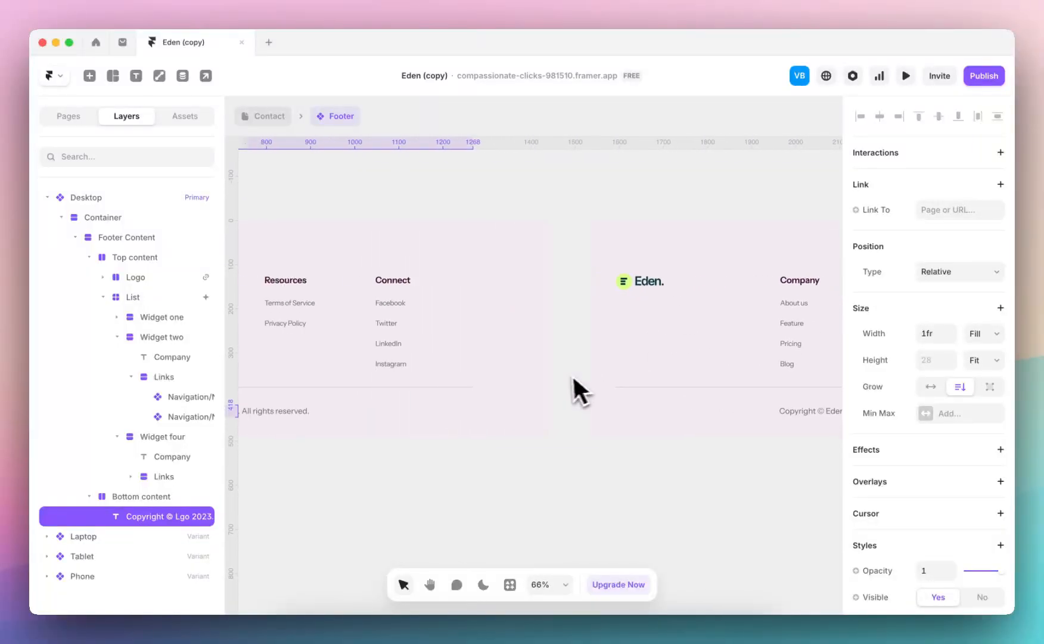
Rework the footer's Company column: retitle Blog as "Case Studies", retitle Feature as "Services" with link /services, and delete Pricing
{"action": "scroll", "coordinate": [506, 385], "scroll_direction": "left", "scroll_amount": 4}
{"action": "scroll", "coordinate": [361, 380], "scroll_direction": "up", "scroll_amount": 1}
{"action": "left_click", "coordinate": [361, 380]}
{"action": "scroll", "coordinate": [361, 381], "scroll_direction": "up", "scroll_amount": 6}
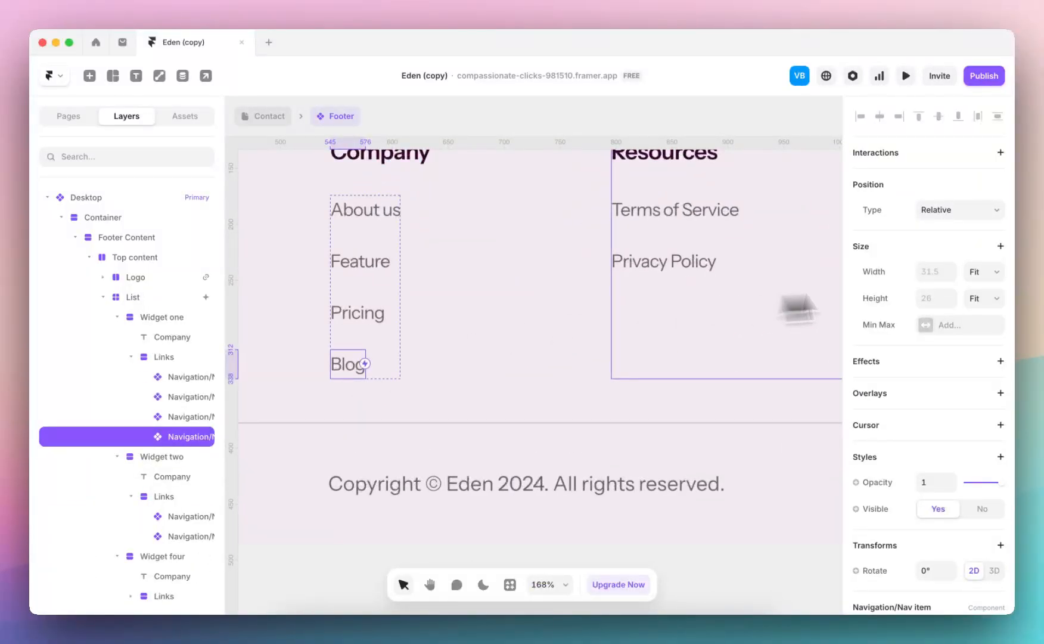
{"action": "scroll", "coordinate": [918, 399], "scroll_direction": "down", "scroll_amount": 4}
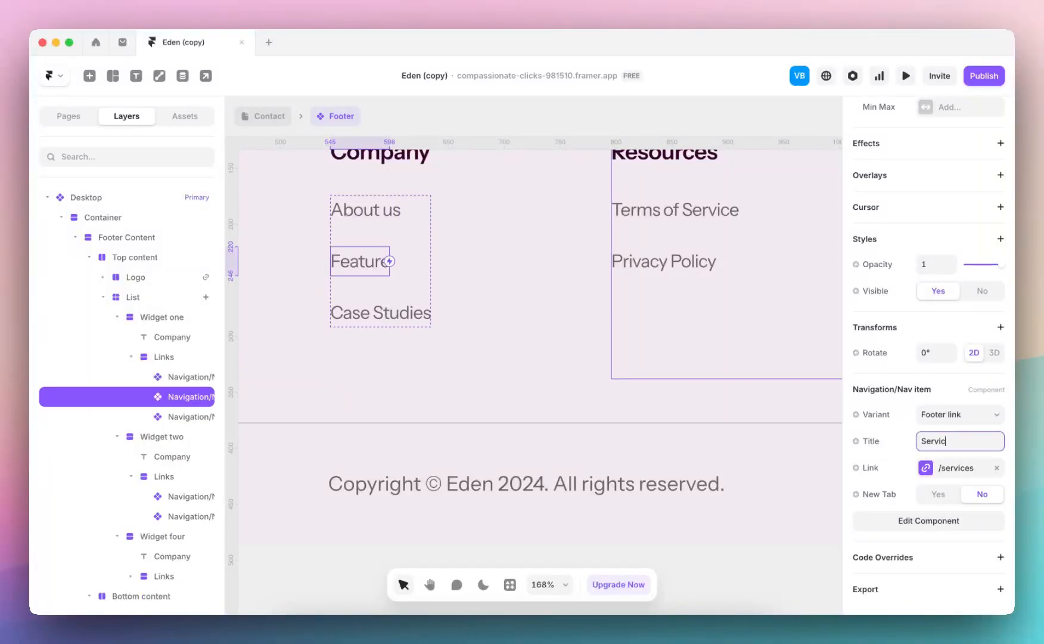
{"action": "type", "text": "es"}
Check the link columns across the footer's Desktop, Tablet and Phone variants
{"action": "scroll", "coordinate": [578, 333], "scroll_direction": "down", "scroll_amount": 4}
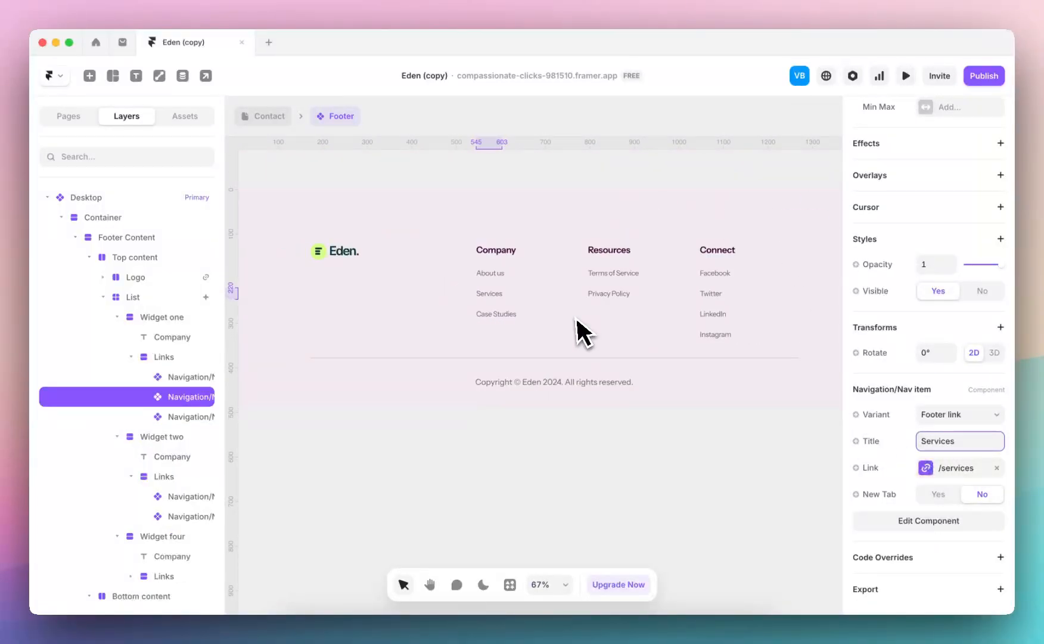
{"action": "scroll", "coordinate": [578, 331], "scroll_direction": "right", "scroll_amount": 5}
{"action": "scroll", "coordinate": [578, 331], "scroll_direction": "right", "scroll_amount": 10}
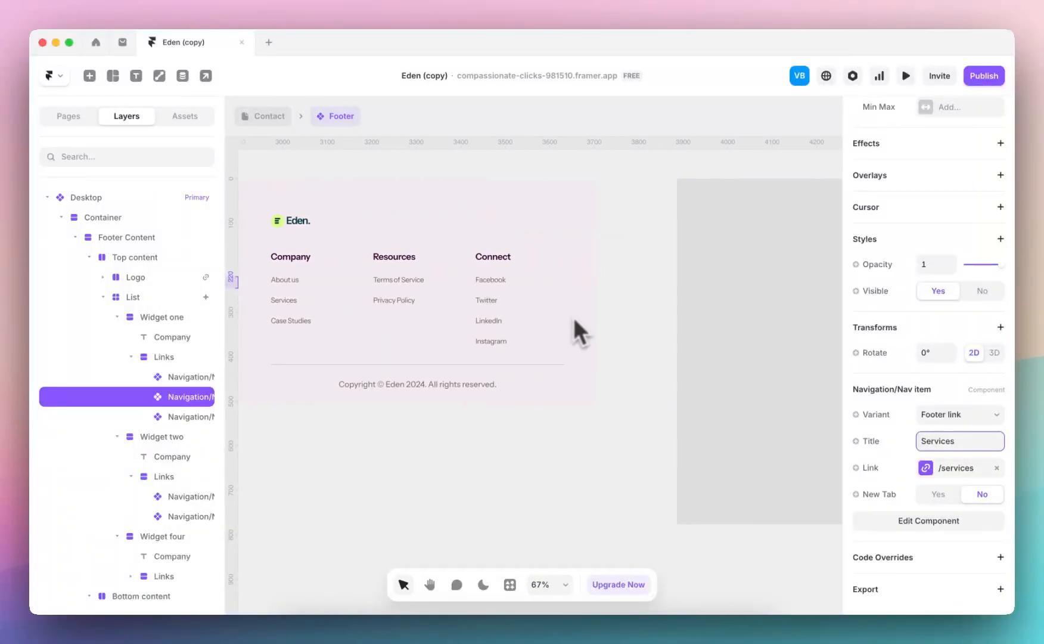
{"action": "scroll", "coordinate": [545, 459], "scroll_direction": "down", "scroll_amount": 4}
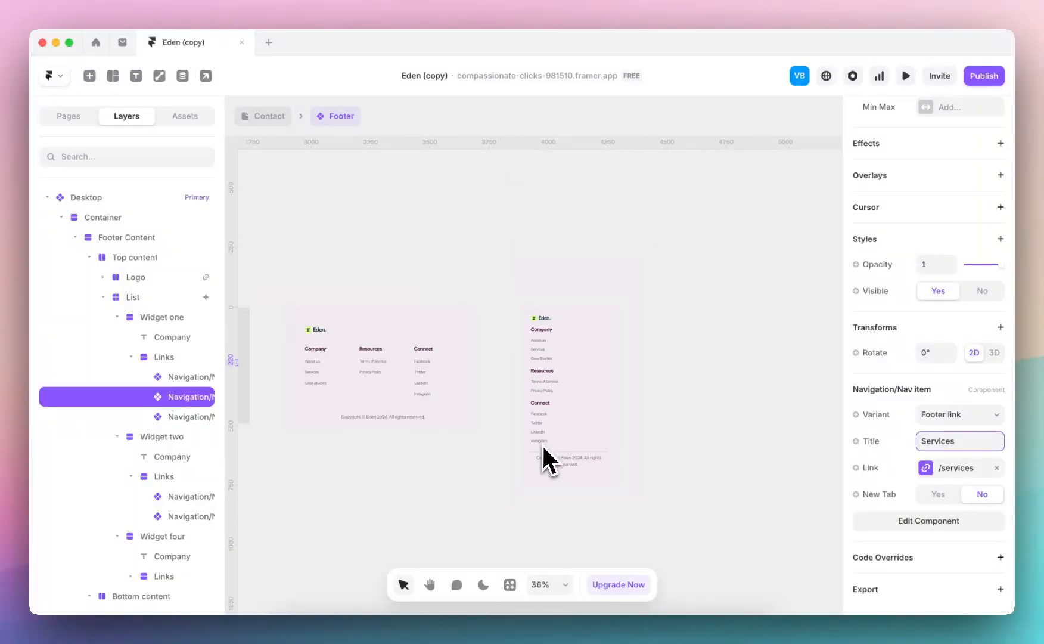
Leave the footer component and review the Home page and the /case-studies overview page
{"action": "scroll", "coordinate": [543, 460], "scroll_direction": "right", "scroll_amount": 5}
{"action": "left_click", "coordinate": [269, 116]}
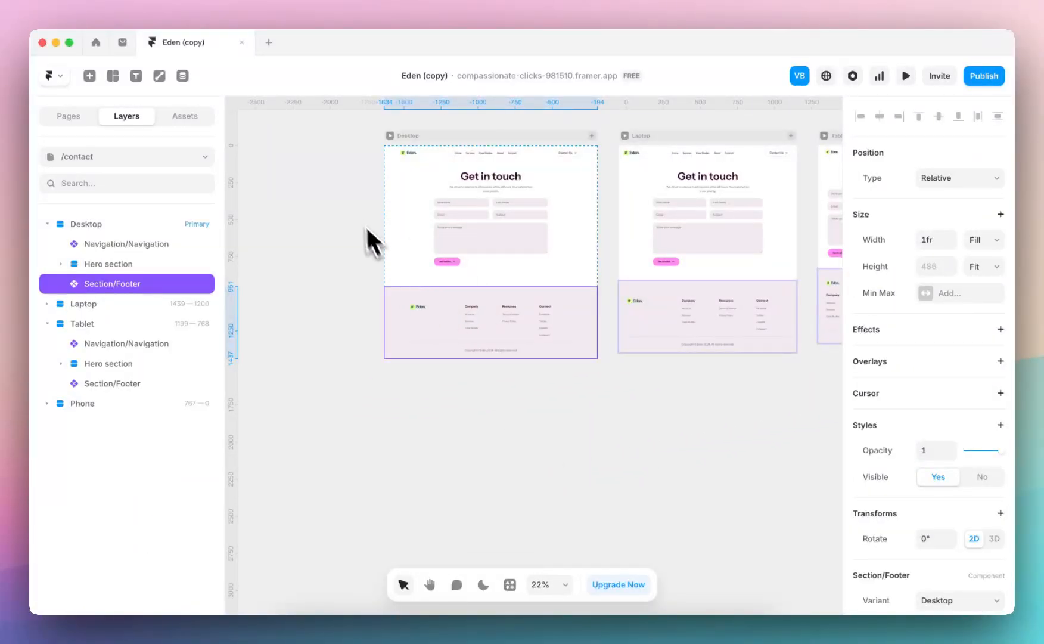
{"action": "left_click", "coordinate": [83, 156]}
{"action": "left_click", "coordinate": [85, 205]}
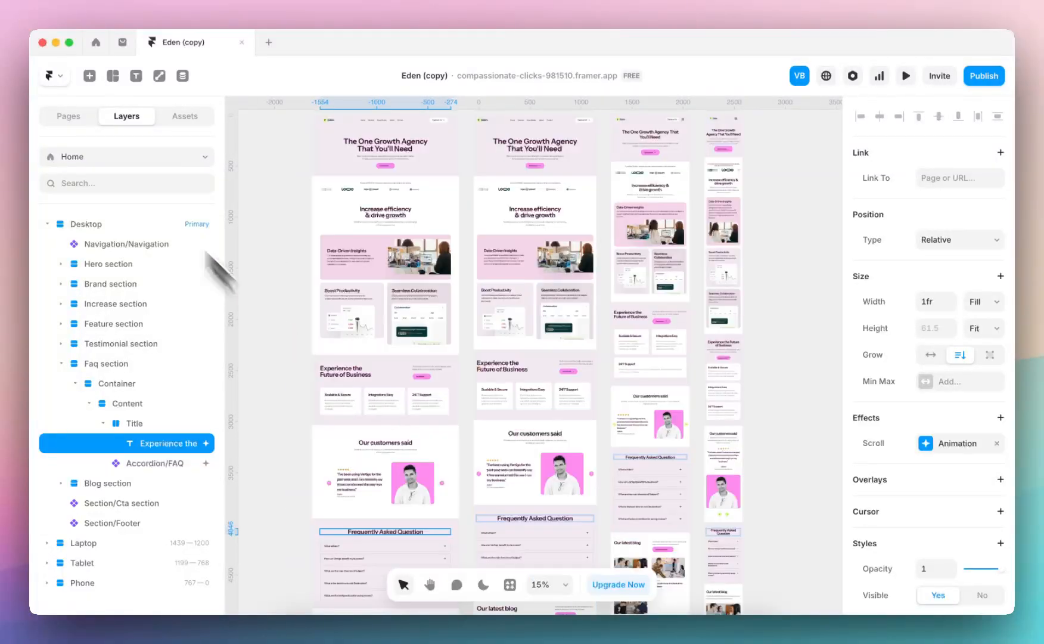
{"action": "left_click", "coordinate": [119, 157]}
{"action": "left_click", "coordinate": [118, 245]}
{"action": "scroll", "coordinate": [577, 324], "scroll_direction": "down", "scroll_amount": 3}
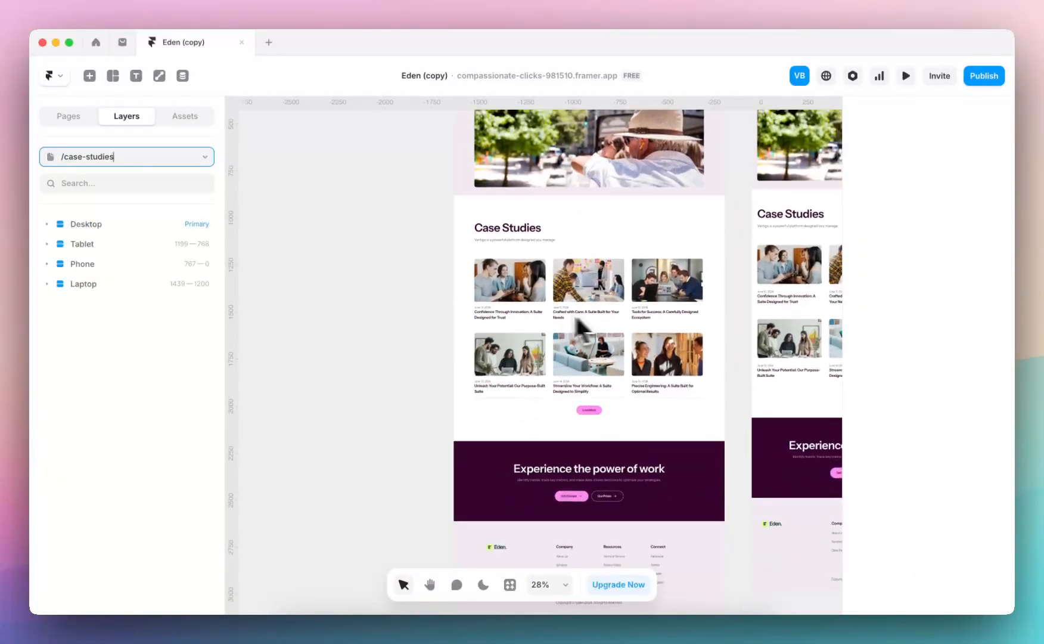
Open the case-studies detail page template and inspect its Content section text block
{"action": "left_click", "coordinate": [162, 158]}
{"action": "left_click", "coordinate": [146, 263]}
{"action": "left_click", "coordinate": [144, 265]}
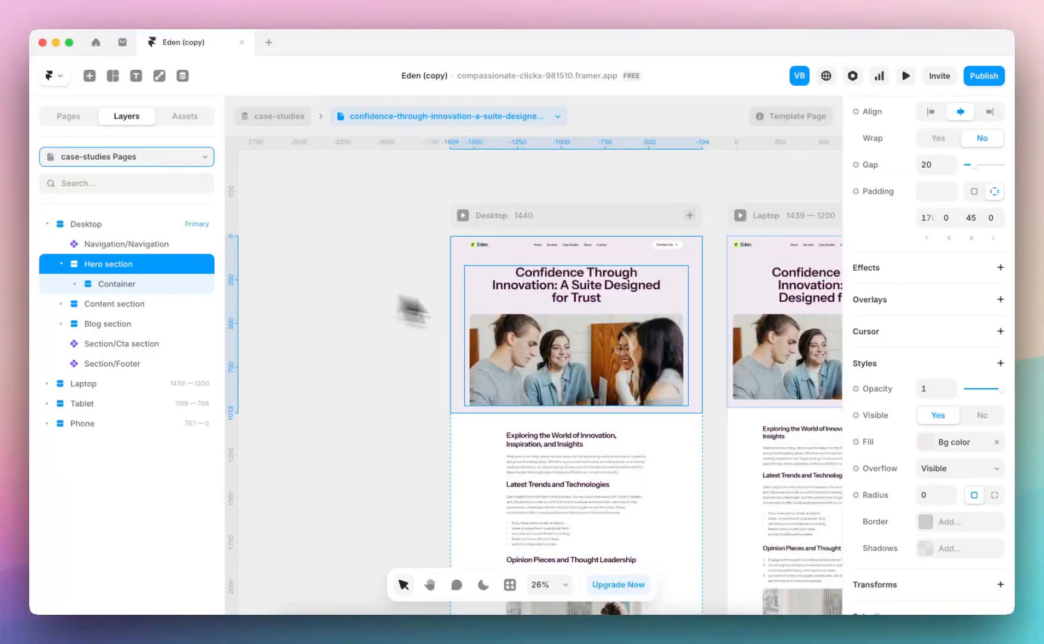
{"action": "scroll", "coordinate": [536, 324], "scroll_direction": "down", "scroll_amount": 5}
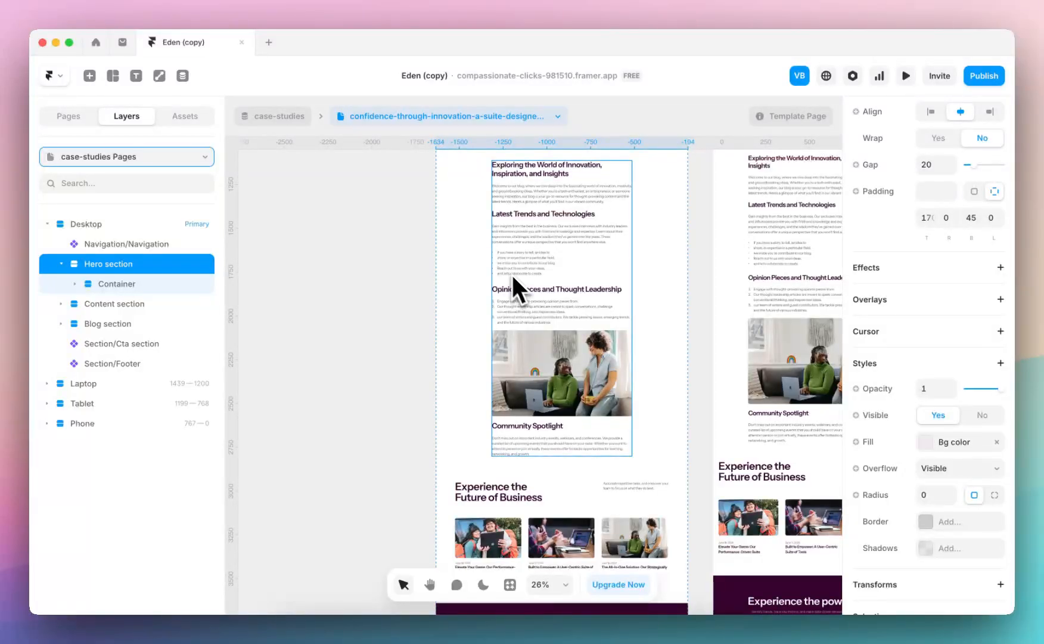
{"action": "left_click", "coordinate": [506, 270]}
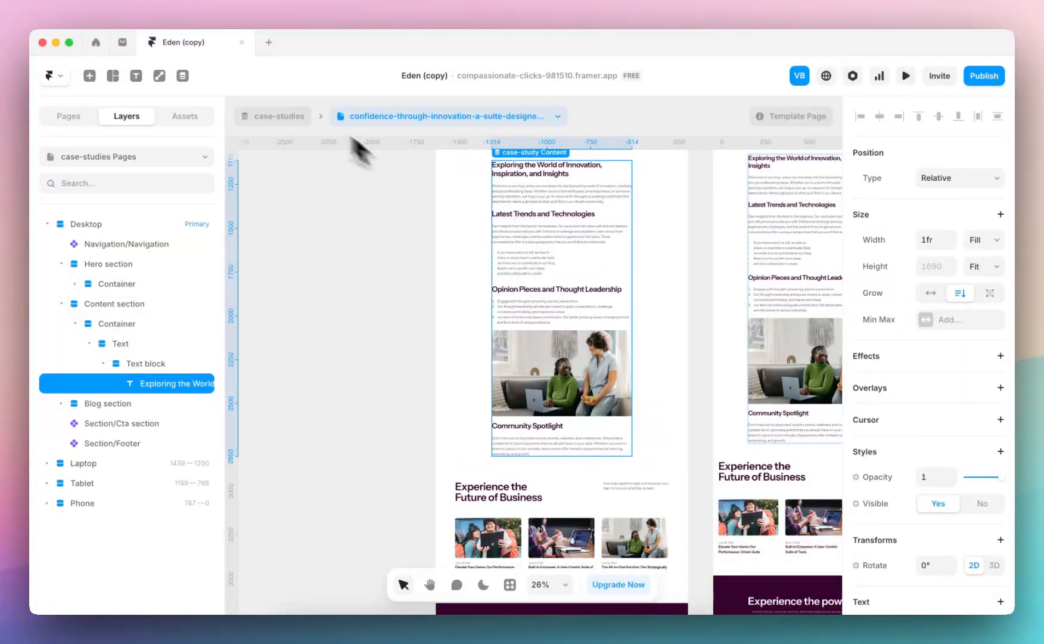
{"action": "left_click", "coordinate": [393, 117]}
{"action": "left_click", "coordinate": [407, 140]}
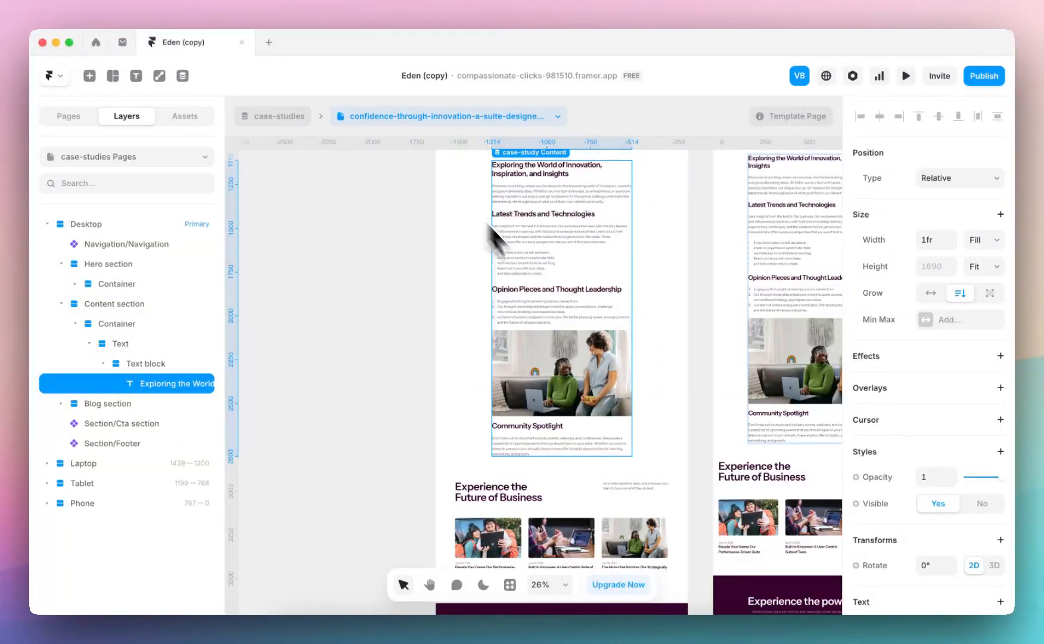
Open the case study's Content field for editing, examine its headings, lists and image, and close the item
{"action": "double_click", "coordinate": [546, 170]}
{"action": "scroll", "coordinate": [689, 365], "scroll_direction": "down", "scroll_amount": 15}
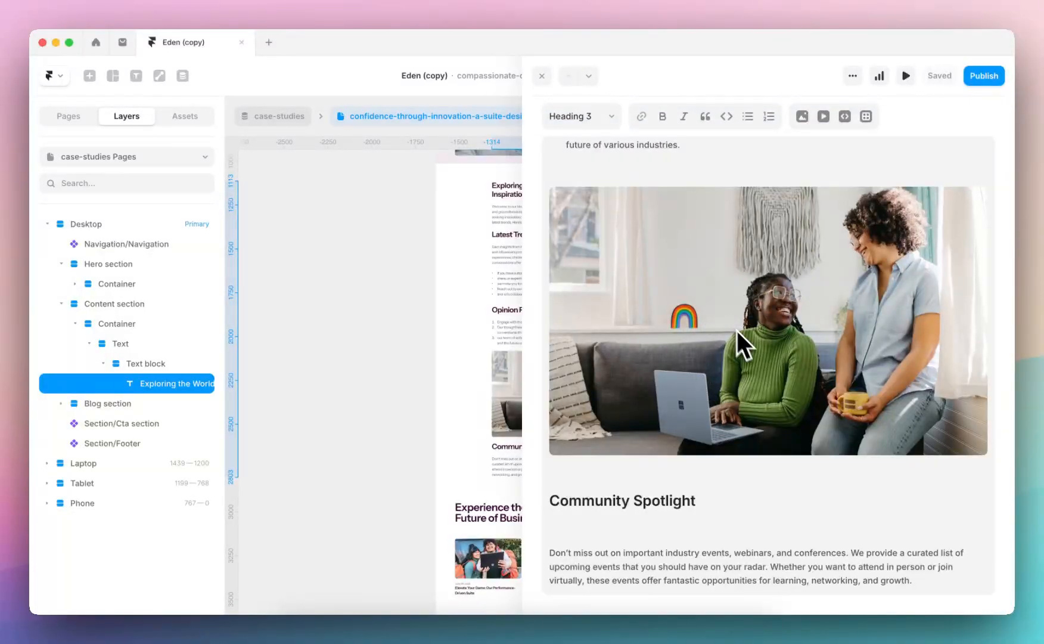
{"action": "scroll", "coordinate": [683, 425], "scroll_direction": "up", "scroll_amount": 5}
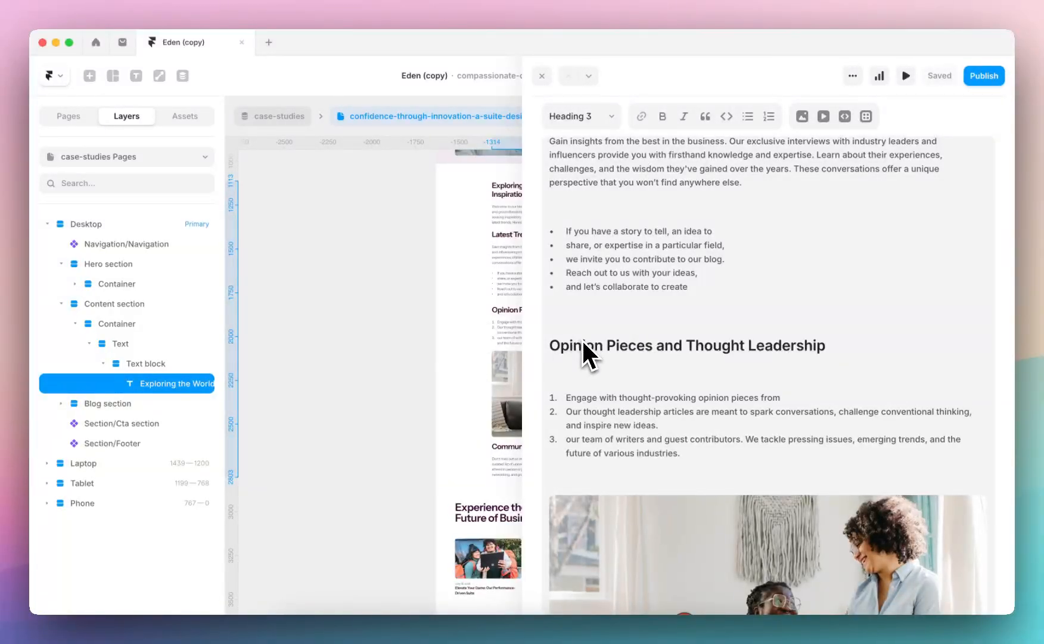
{"action": "scroll", "coordinate": [607, 386], "scroll_direction": "up", "scroll_amount": 5}
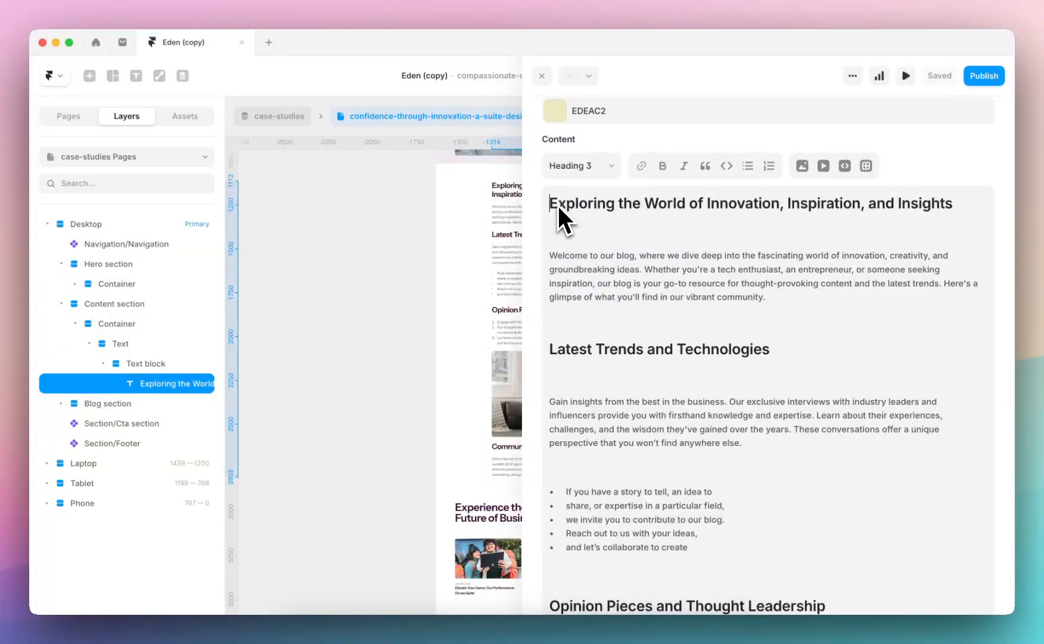
{"action": "left_click_drag", "start_coordinate": [553, 201], "coordinate": [588, 382]}
{"action": "scroll", "coordinate": [583, 376], "scroll_direction": "down", "scroll_amount": 6}
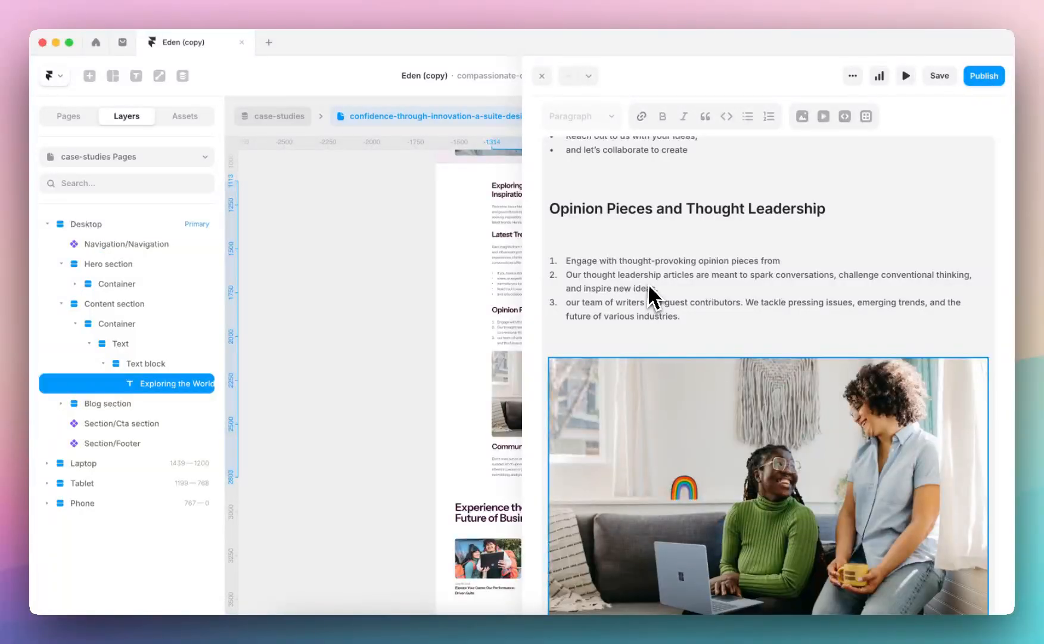
{"action": "left_click", "coordinate": [653, 296]}
{"action": "scroll", "coordinate": [650, 296], "scroll_direction": "down", "scroll_amount": 3}
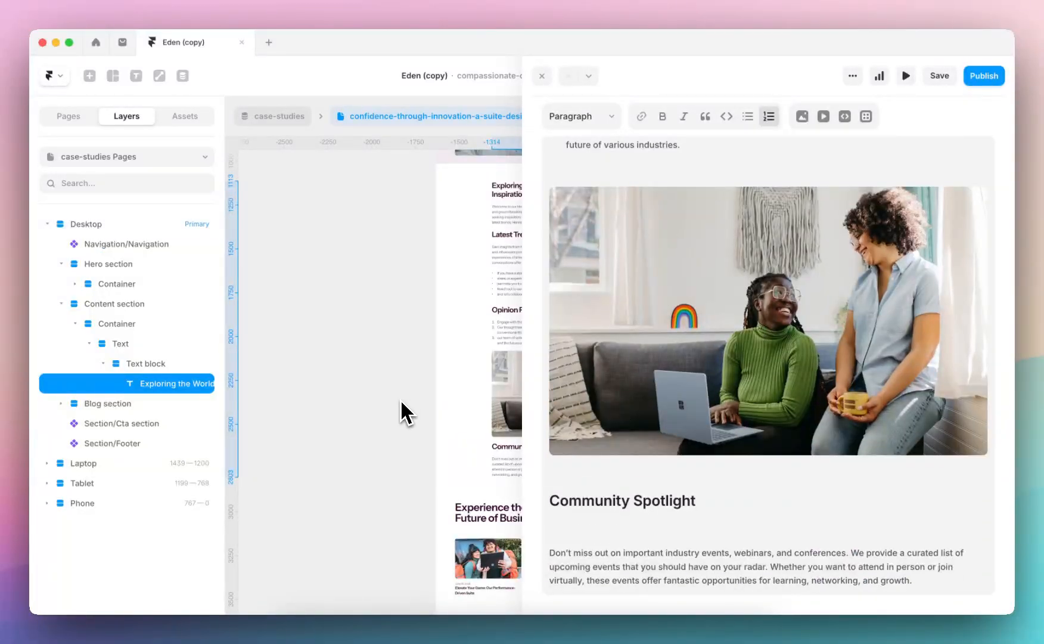
{"action": "key", "text": "Escape"}
Review the Home, /404 and legal detail pages, including the privacy policy layout down to its footer
{"action": "left_click", "coordinate": [78, 117]}
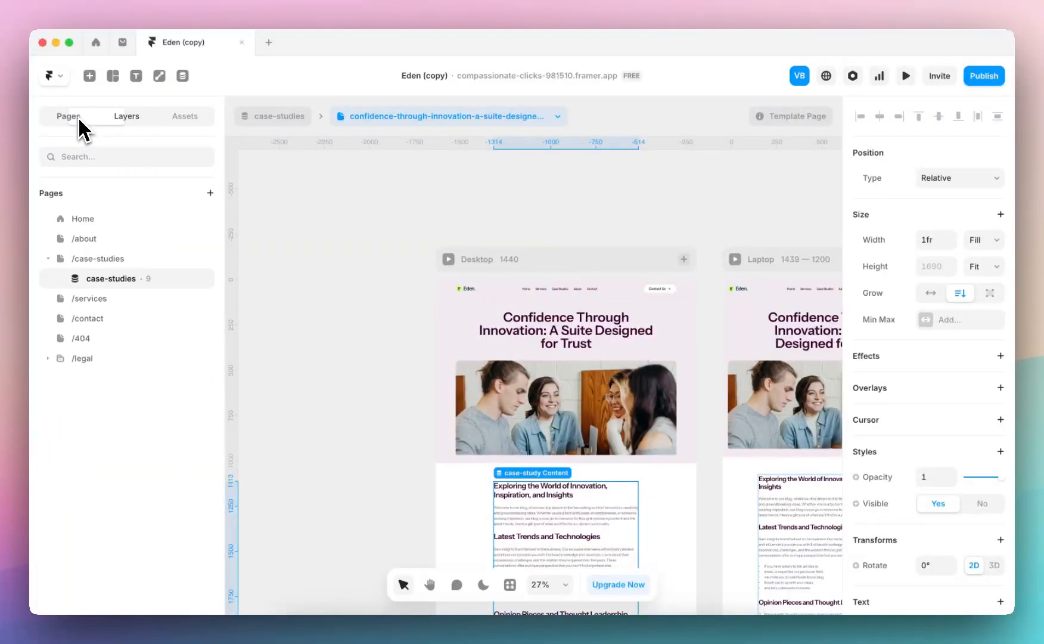
{"action": "left_click", "coordinate": [113, 220]}
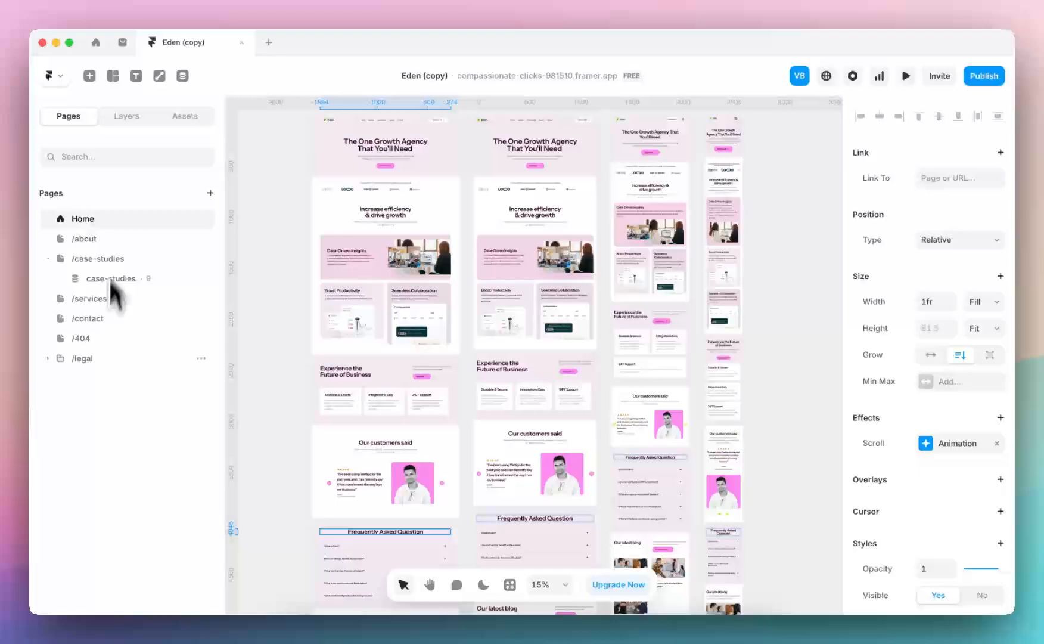
{"action": "left_click", "coordinate": [100, 342]}
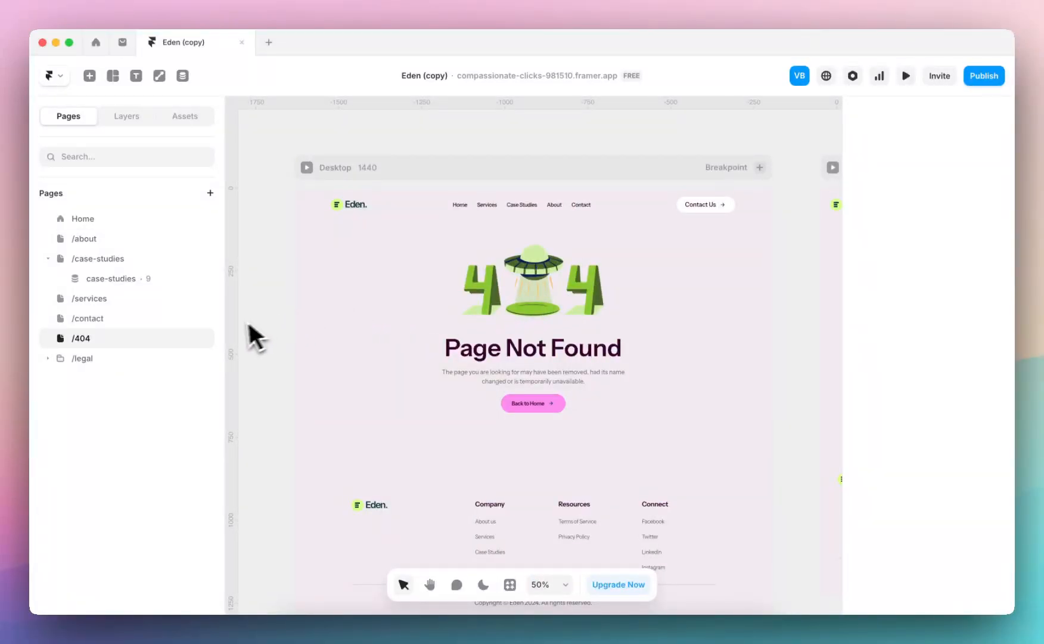
{"action": "left_click", "coordinate": [95, 378]}
{"action": "scroll", "coordinate": [443, 322], "scroll_direction": "down", "scroll_amount": 3}
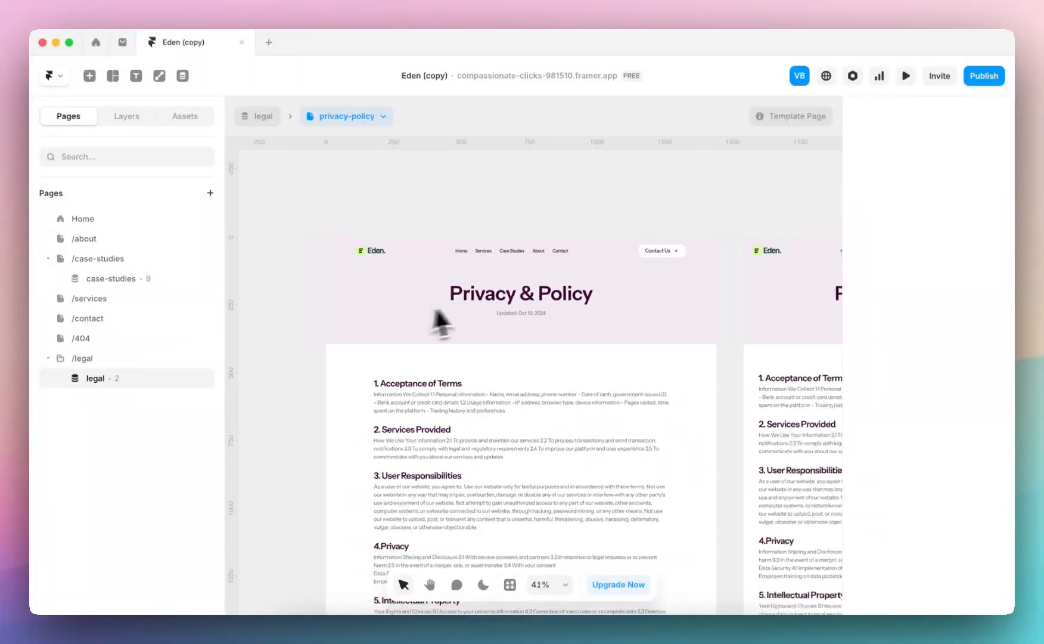
{"action": "scroll", "coordinate": [464, 286], "scroll_direction": "down", "scroll_amount": 1}
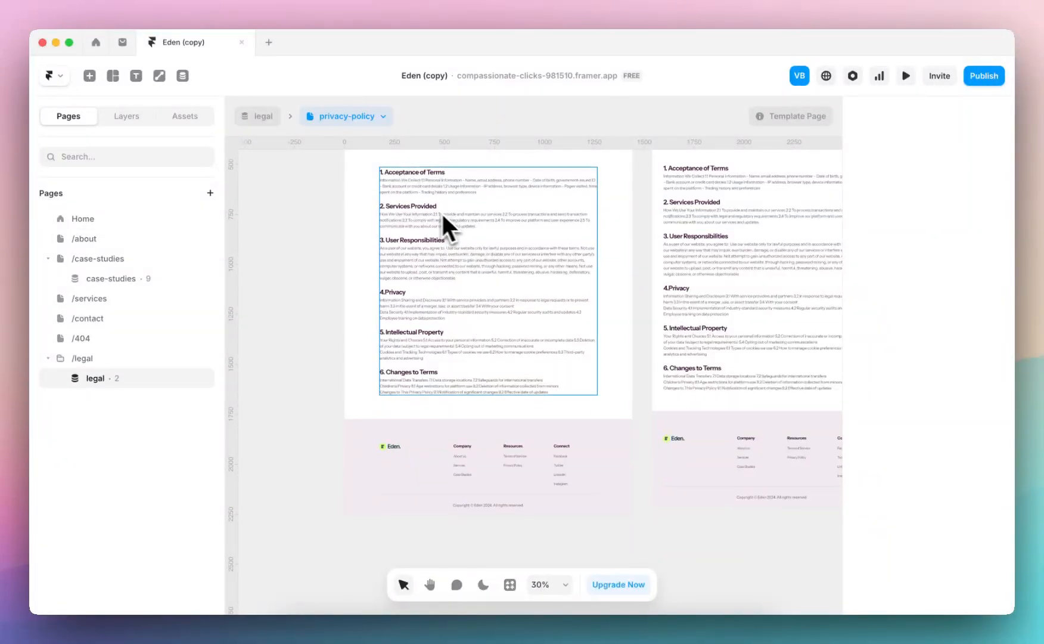
Read through the Privacy & Policy and Terms & Conditions items in the CMS legal collection, and return to the canvas
{"action": "left_click", "coordinate": [182, 76]}
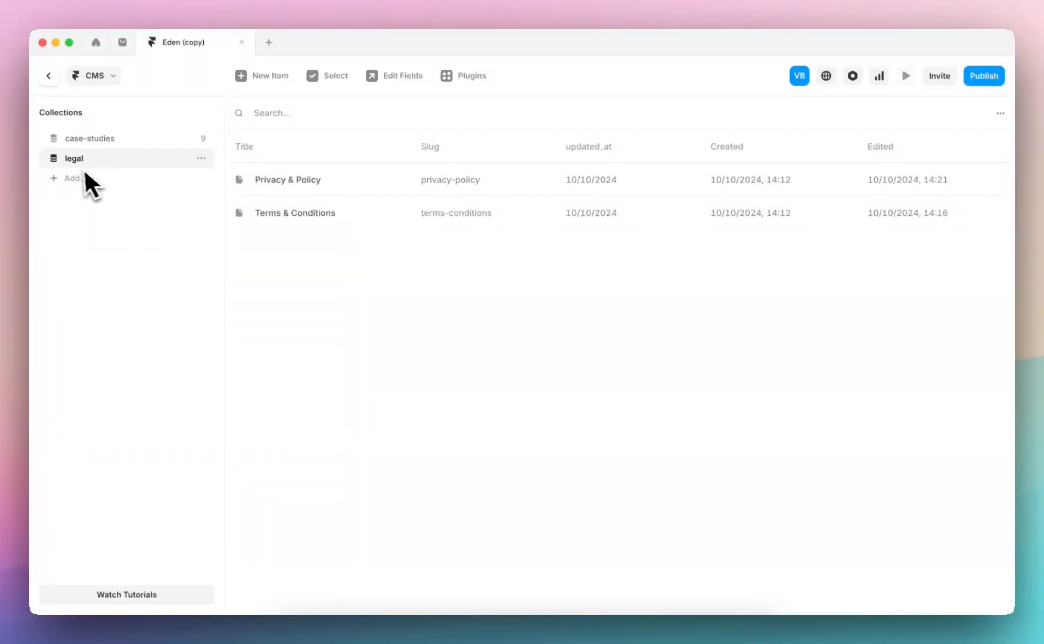
{"action": "left_click", "coordinate": [282, 187]}
{"action": "scroll", "coordinate": [672, 366], "scroll_direction": "down", "scroll_amount": 10}
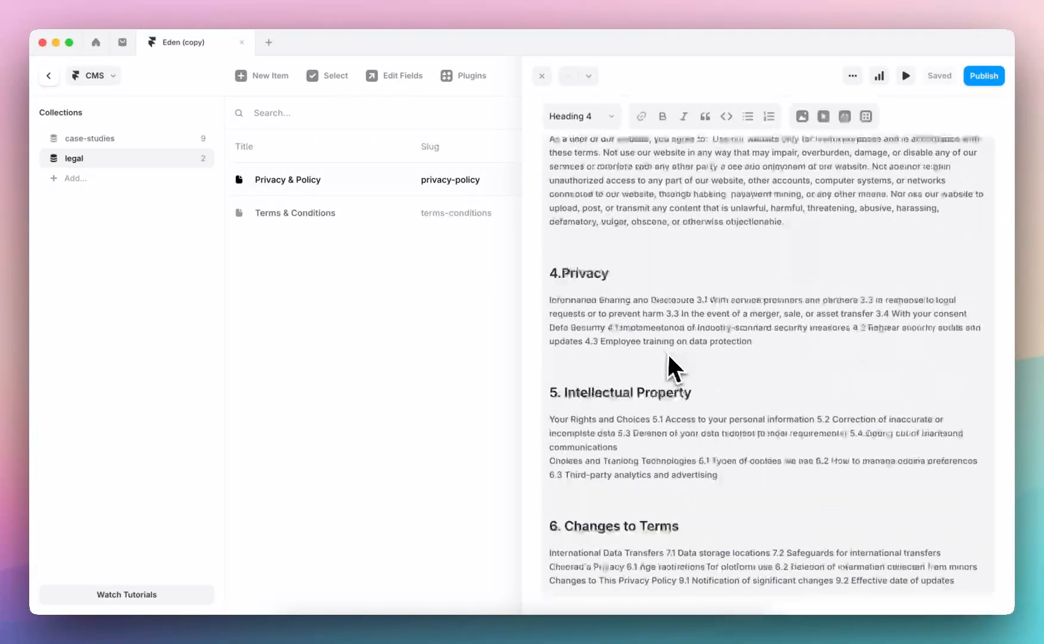
{"action": "left_click_drag", "start_coordinate": [637, 327], "coordinate": [659, 369]}
{"action": "left_click", "coordinate": [431, 361]}
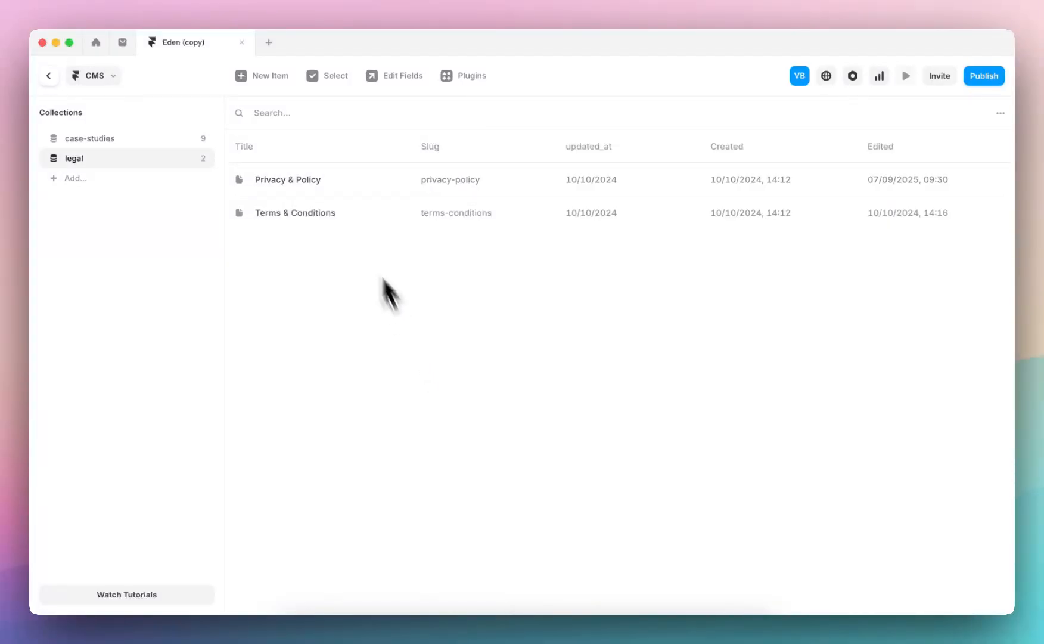
{"action": "left_click", "coordinate": [350, 214]}
{"action": "scroll", "coordinate": [622, 322], "scroll_direction": "down", "scroll_amount": 5}
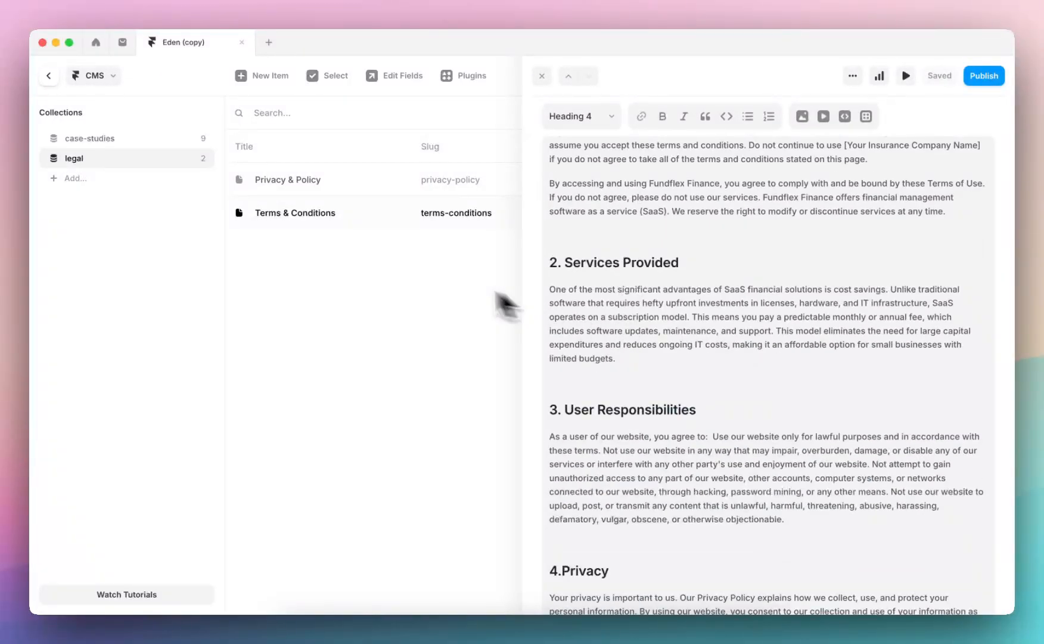
{"action": "left_click", "coordinate": [430, 289]}
{"action": "left_click", "coordinate": [49, 76]}
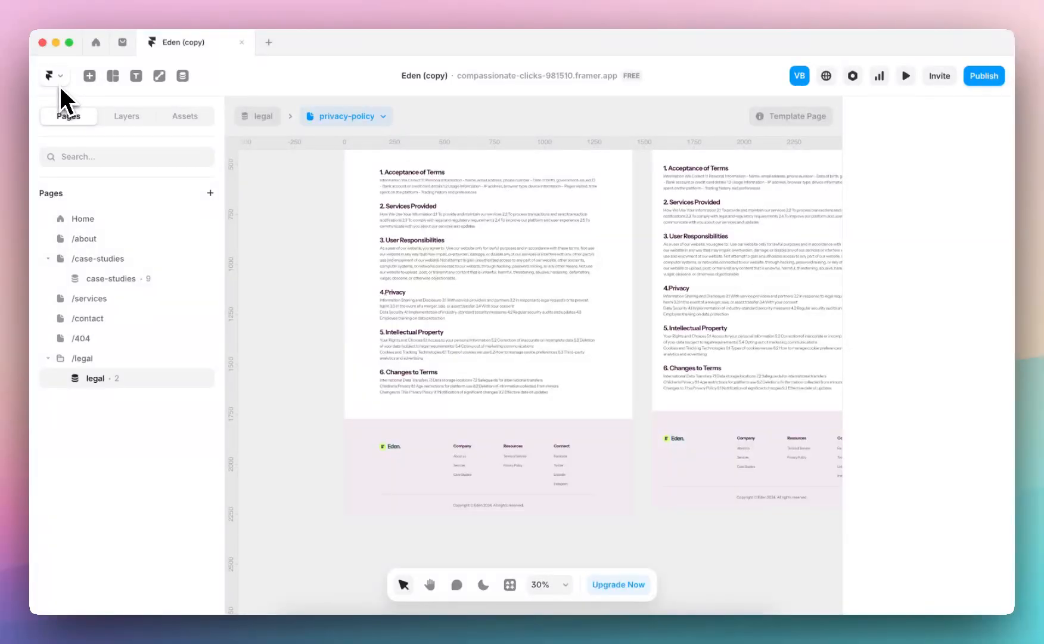
Open the general site settings and examine the site title and the available site languages
{"action": "left_click", "coordinate": [62, 81]}
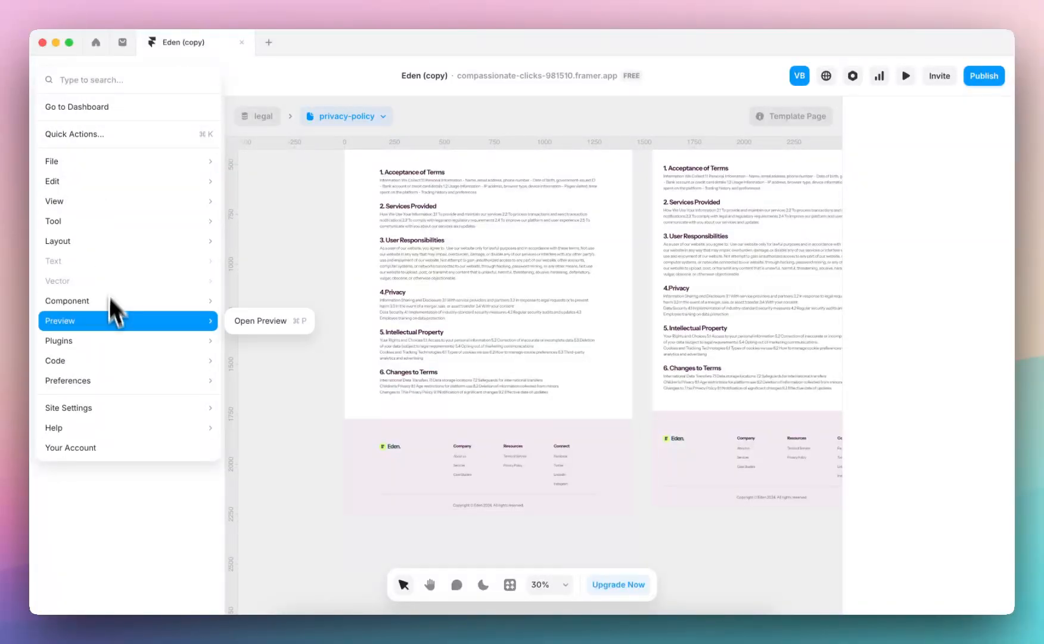
{"action": "mouse_move", "coordinate": [127, 411]}
{"action": "left_click", "coordinate": [286, 411]}
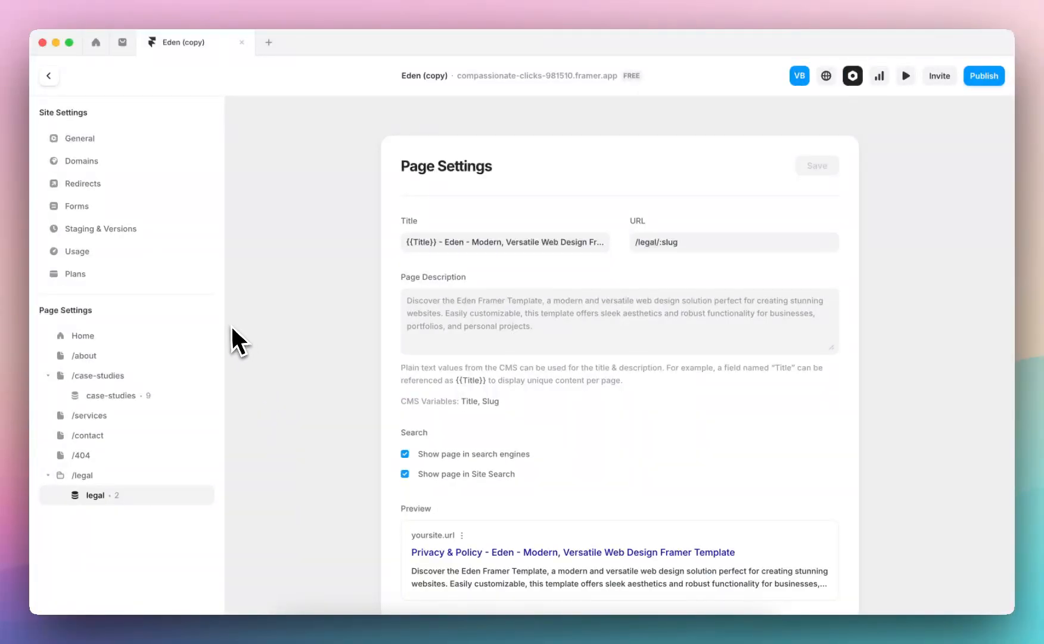
{"action": "left_click", "coordinate": [98, 140]}
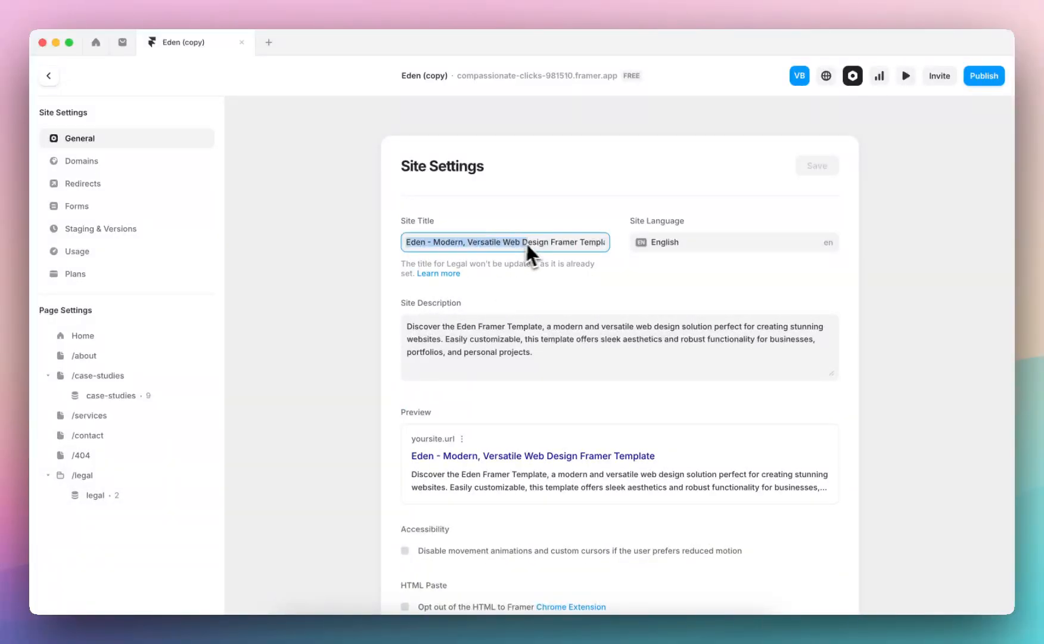
{"action": "left_click", "coordinate": [559, 243]}
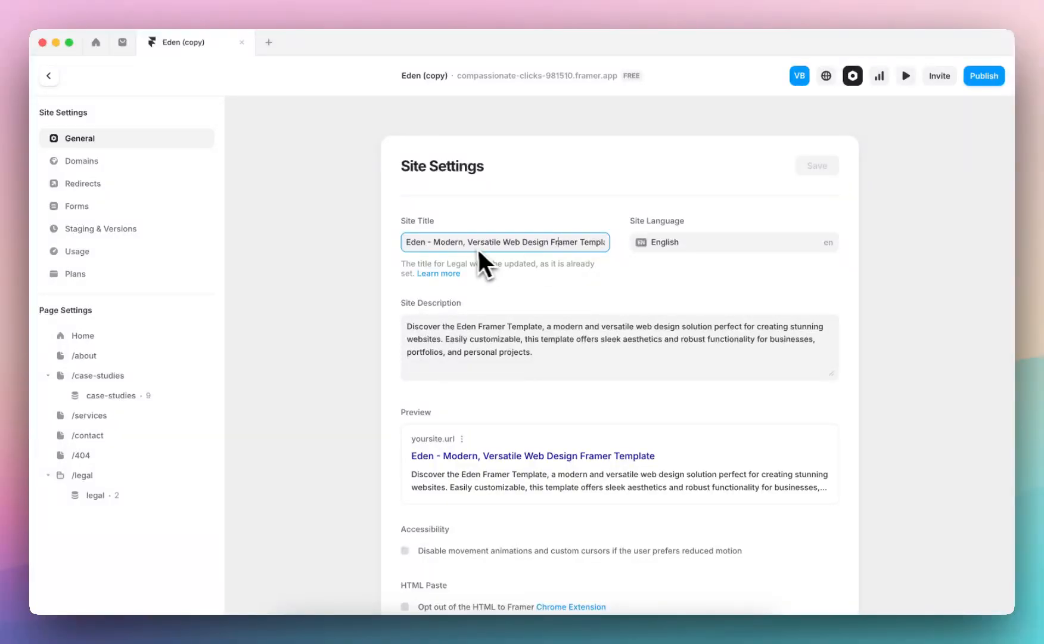
{"action": "left_click", "coordinate": [649, 248]}
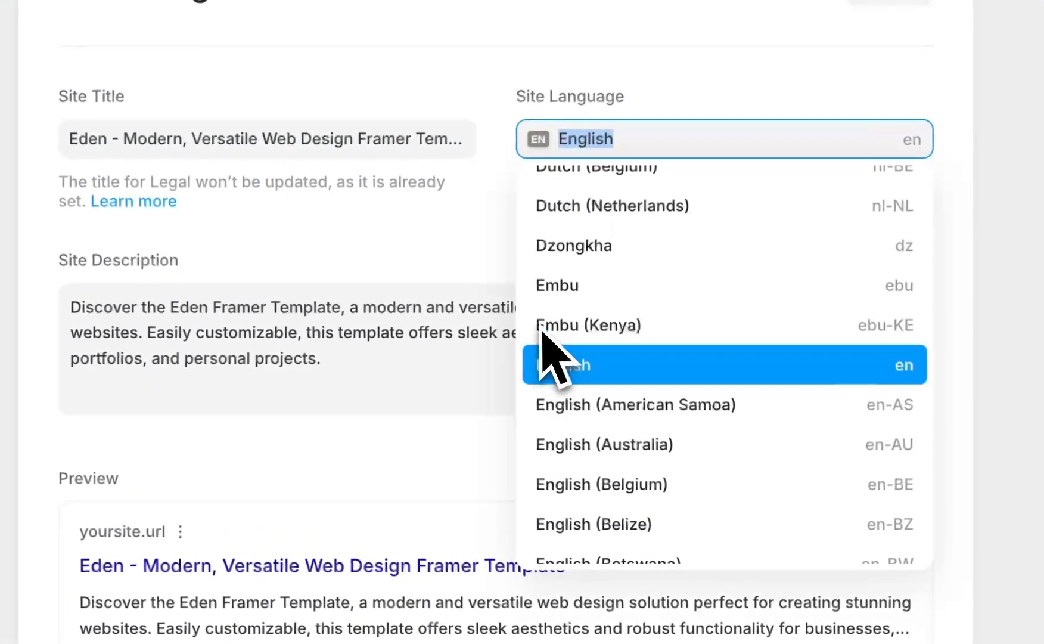
{"action": "scroll", "coordinate": [582, 383], "scroll_direction": "up", "scroll_amount": 3}
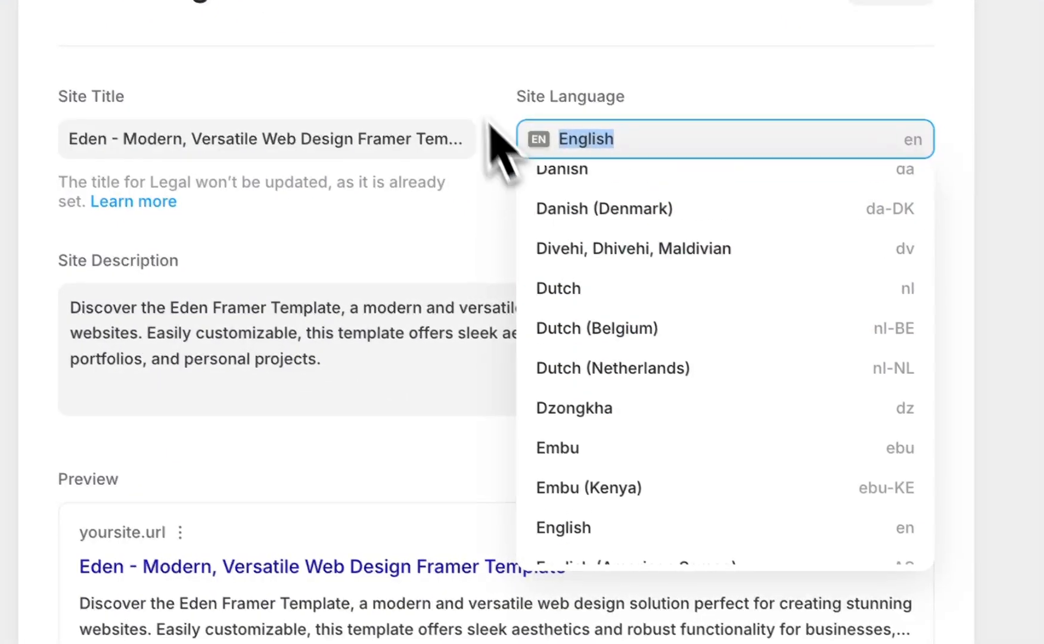
{"action": "left_click", "coordinate": [464, 87]}
Examine the remaining general settings, from the site description and site images to Google Analytics and custom code
{"action": "scroll", "coordinate": [473, 509], "scroll_direction": "down", "scroll_amount": 3}
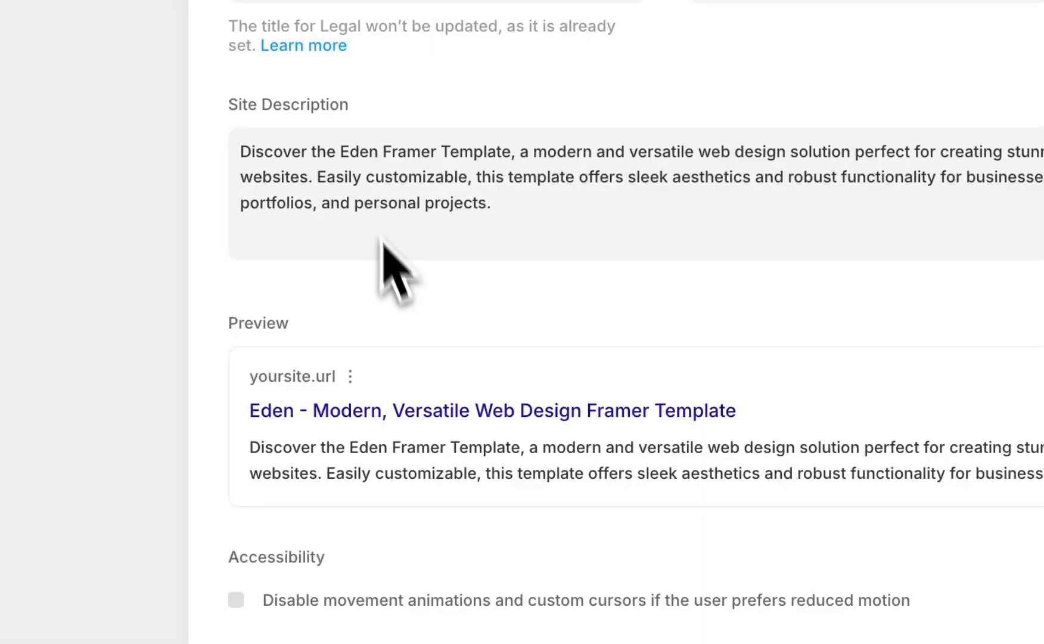
{"action": "scroll", "coordinate": [390, 298], "scroll_direction": "down", "scroll_amount": 3}
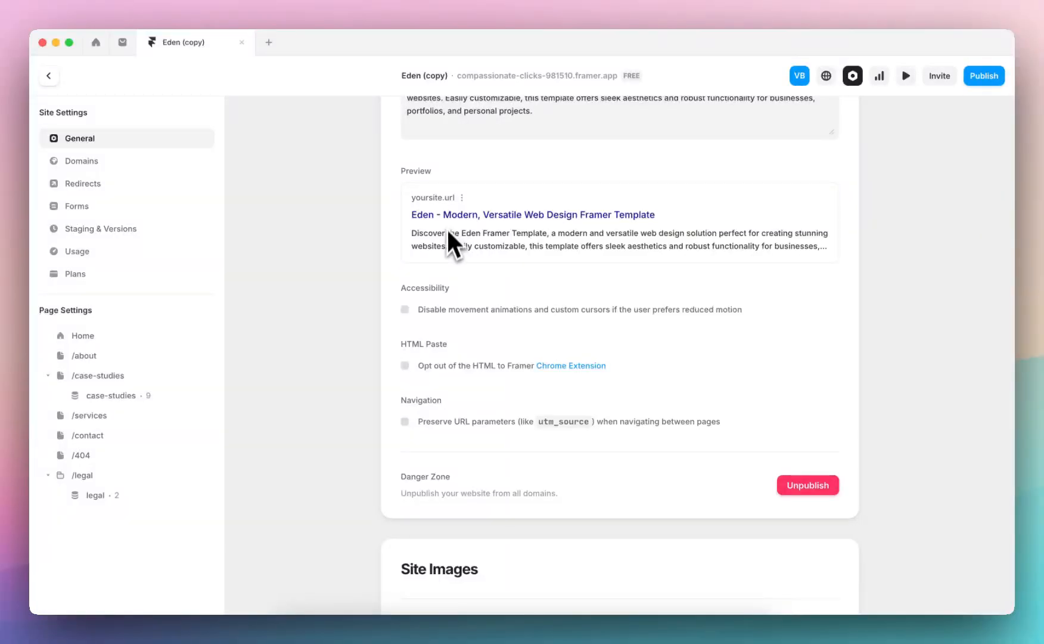
{"action": "scroll", "coordinate": [453, 250], "scroll_direction": "down", "scroll_amount": 7}
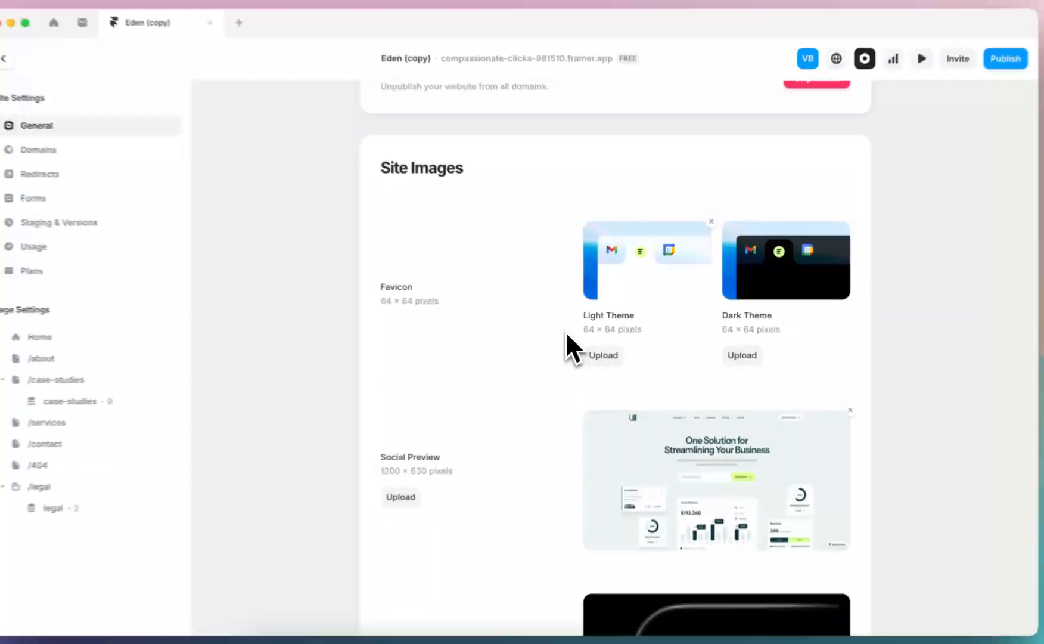
{"action": "scroll", "coordinate": [585, 322], "scroll_direction": "down", "scroll_amount": 3}
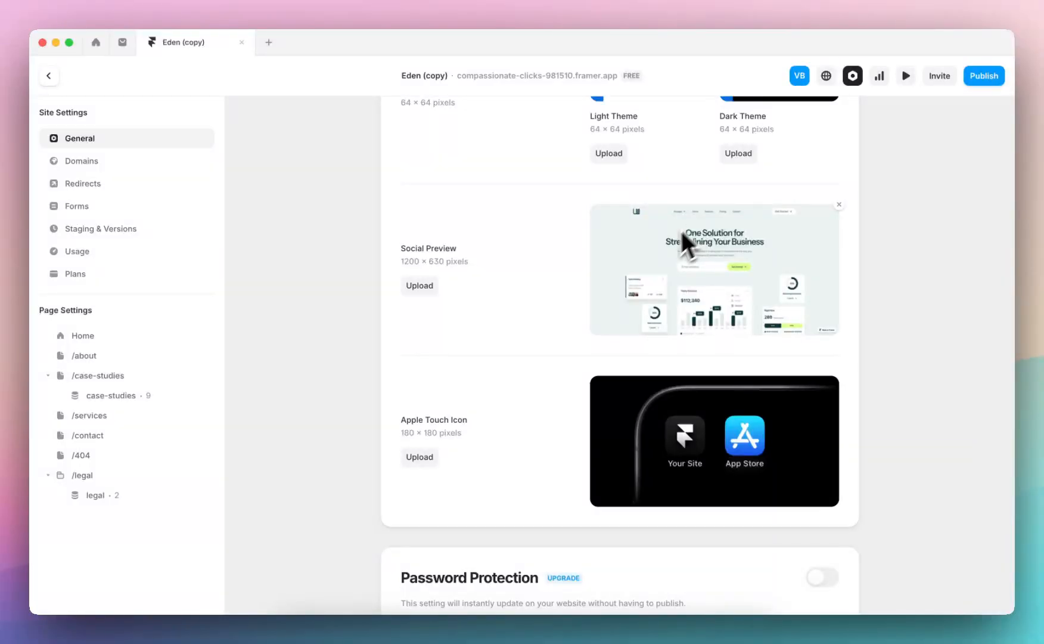
{"action": "scroll", "coordinate": [503, 330], "scroll_direction": "down", "scroll_amount": 8}
{"action": "scroll", "coordinate": [464, 357], "scroll_direction": "down", "scroll_amount": 2}
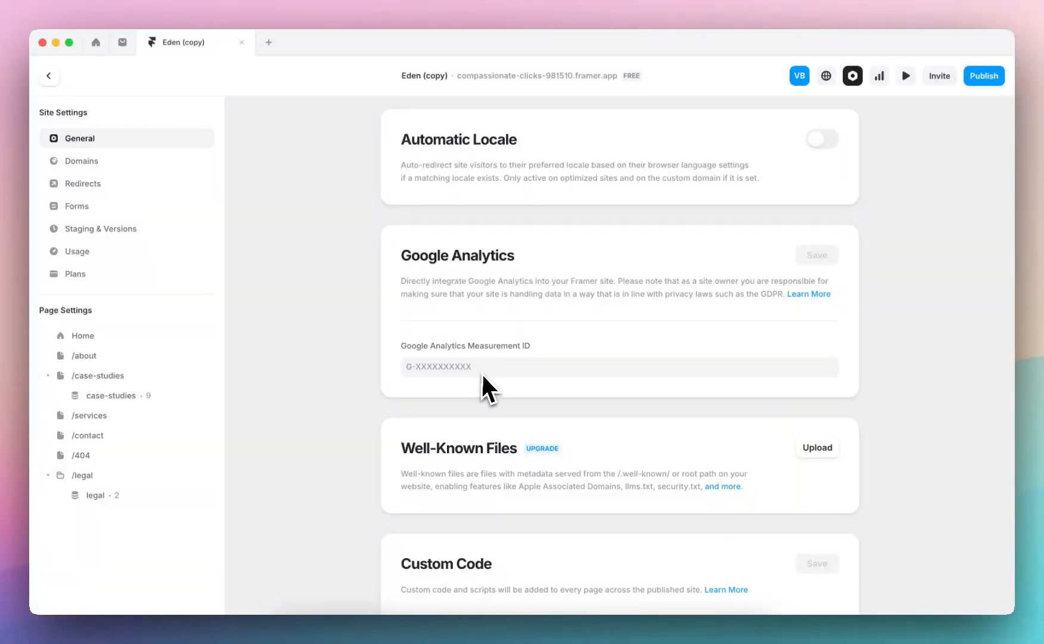
{"action": "scroll", "coordinate": [457, 378], "scroll_direction": "down", "scroll_amount": 5}
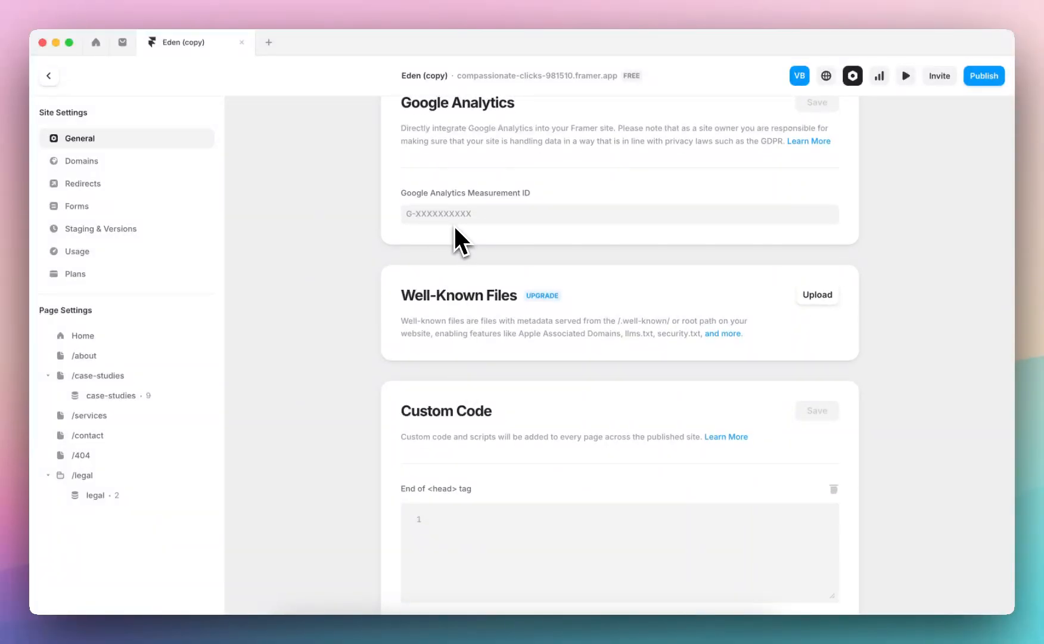
{"action": "scroll", "coordinate": [452, 232], "scroll_direction": "down", "scroll_amount": 9}
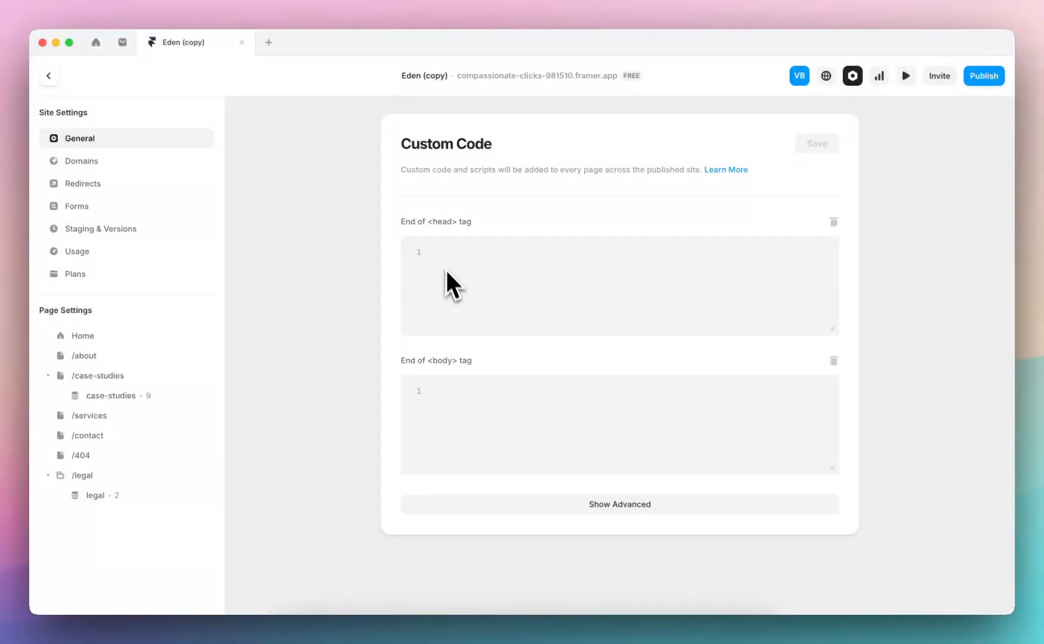
Reveal the advanced custom code fields, examine the head and body tag slots, and hide the advanced fields again
{"action": "left_click", "coordinate": [605, 506]}
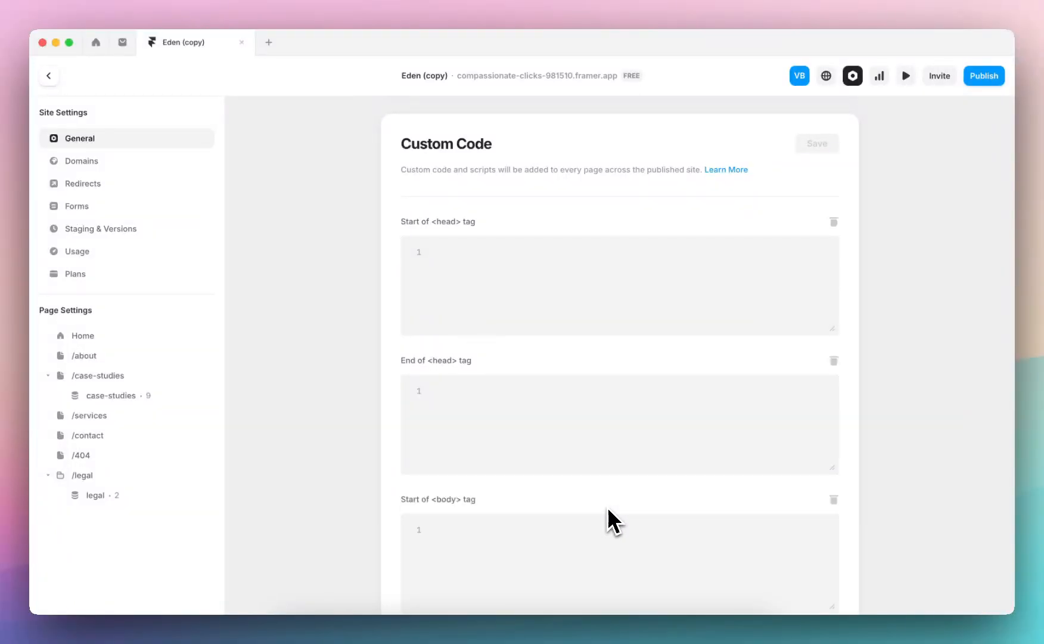
{"action": "scroll", "coordinate": [446, 268], "scroll_direction": "down", "scroll_amount": 5}
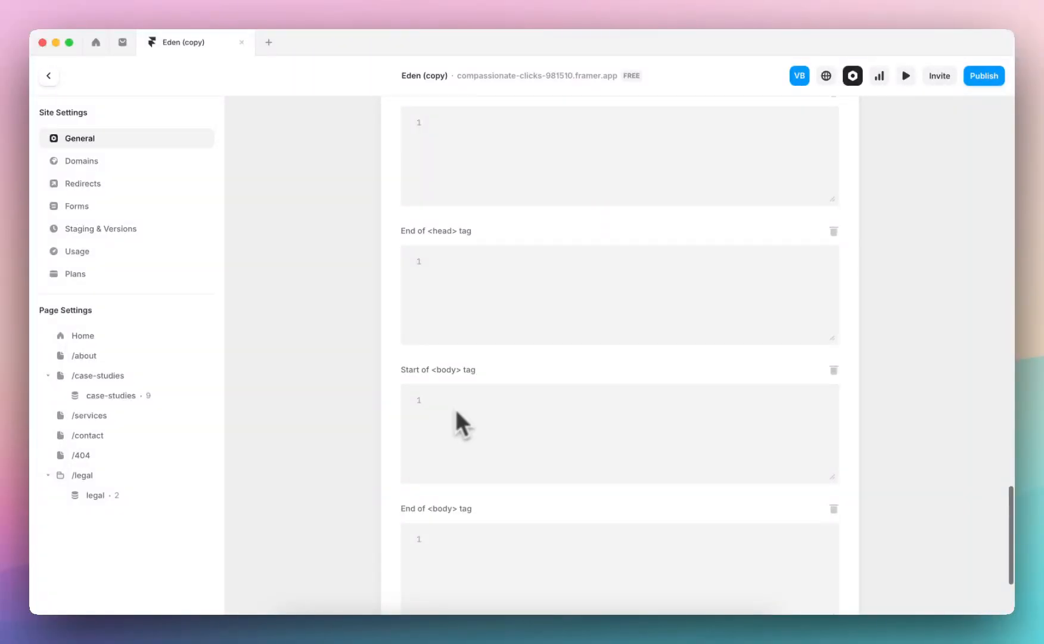
{"action": "left_click", "coordinate": [538, 505]}
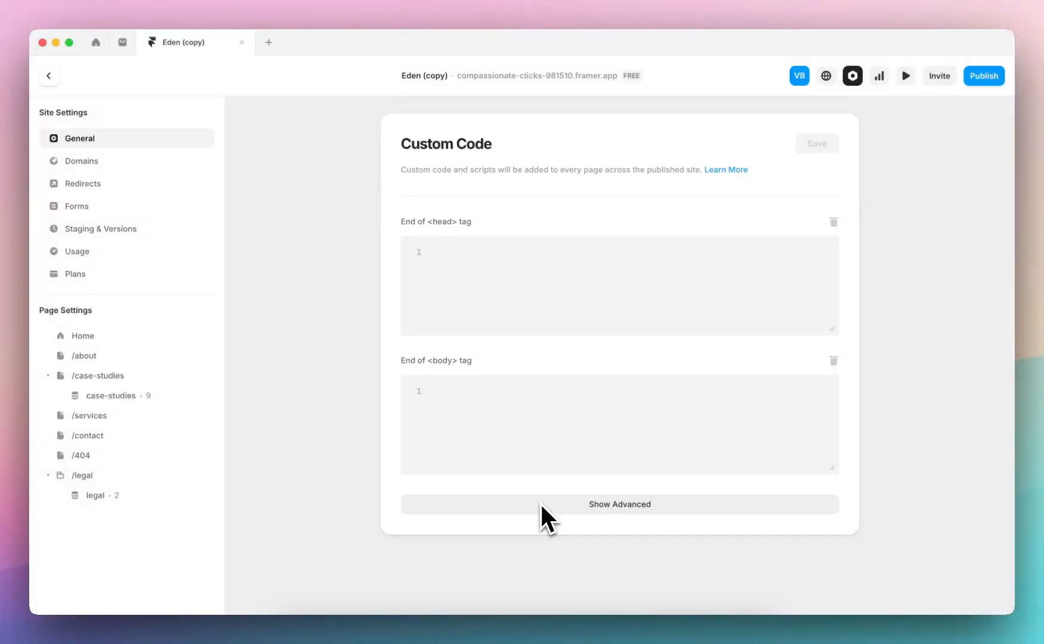
{"action": "scroll", "coordinate": [509, 456], "scroll_direction": "up", "scroll_amount": 3}
{"action": "scroll", "coordinate": [527, 281], "scroll_direction": "up", "scroll_amount": 1}
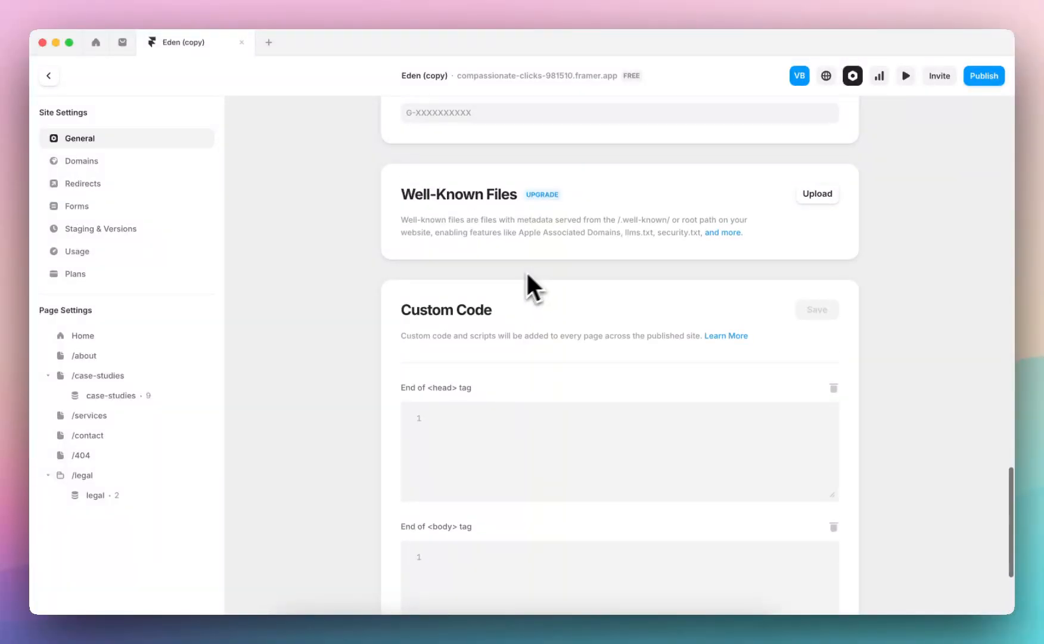
Examine the domain settings, try the option to connect an owned domain, and review the available site plans
{"action": "left_click", "coordinate": [129, 165]}
{"action": "scroll", "coordinate": [365, 239], "scroll_direction": "up", "scroll_amount": 3}
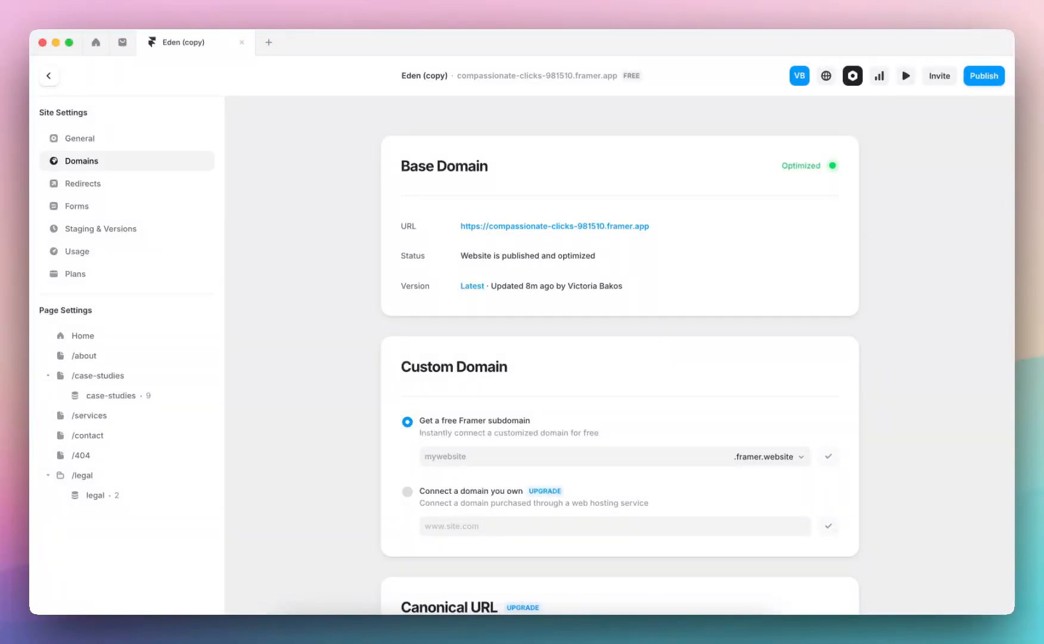
{"action": "left_click", "coordinate": [407, 492]}
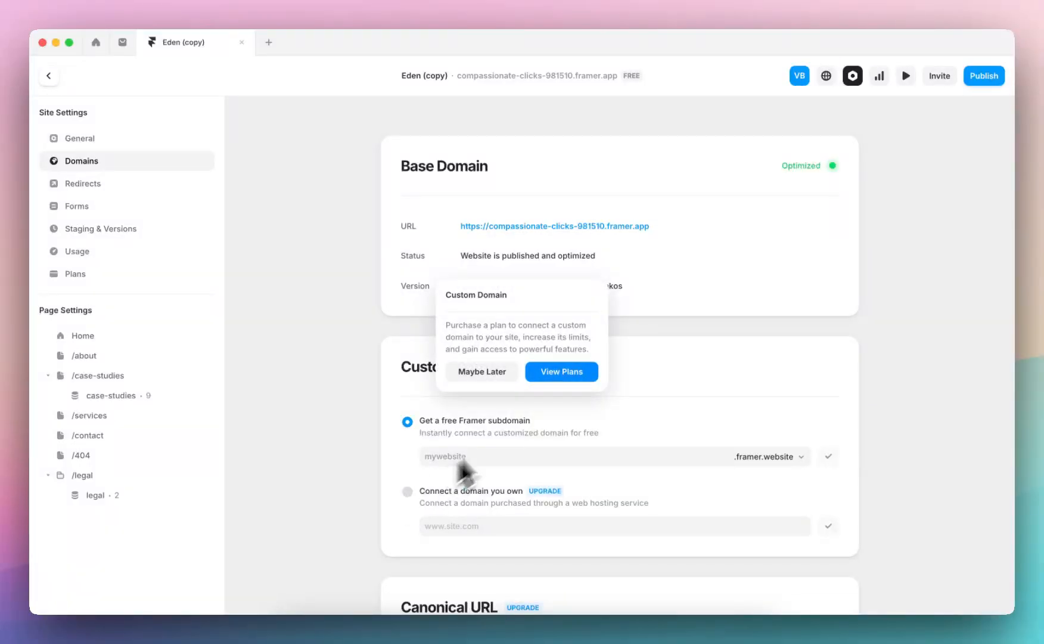
{"action": "left_click", "coordinate": [560, 372]}
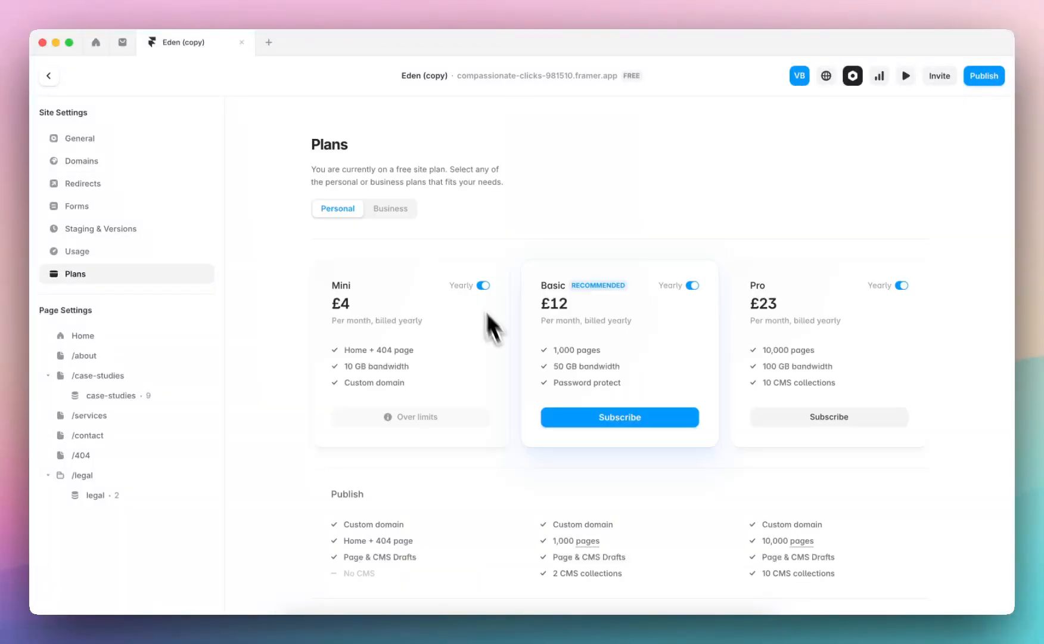
{"action": "scroll", "coordinate": [422, 368], "scroll_direction": "down", "scroll_amount": 3}
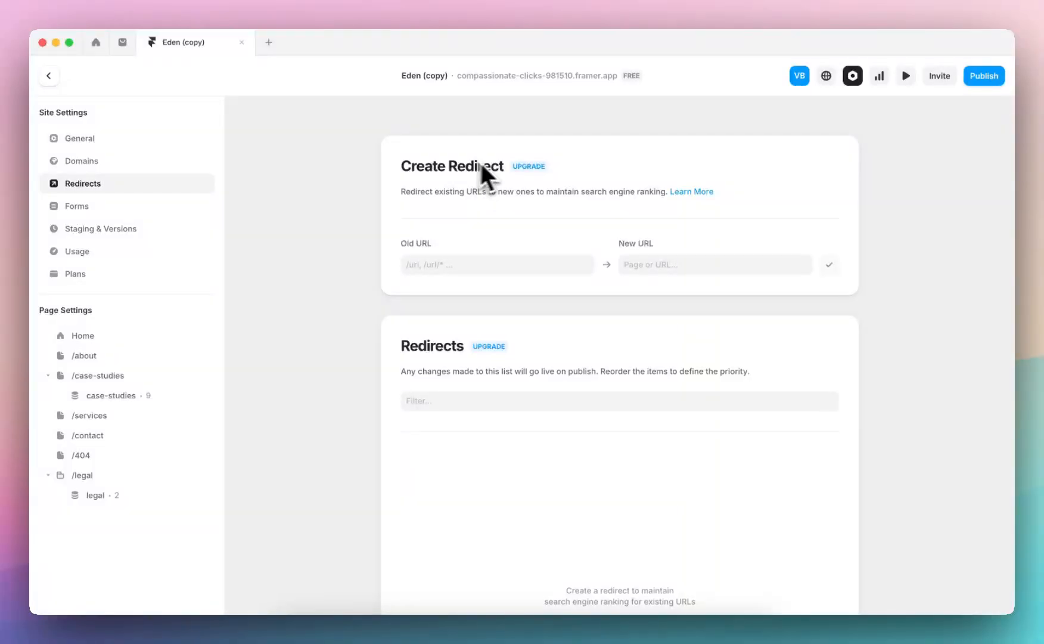
Reopen the domain settings and examine them from the base domain down to the canonical URL section
{"action": "left_click", "coordinate": [90, 160]}
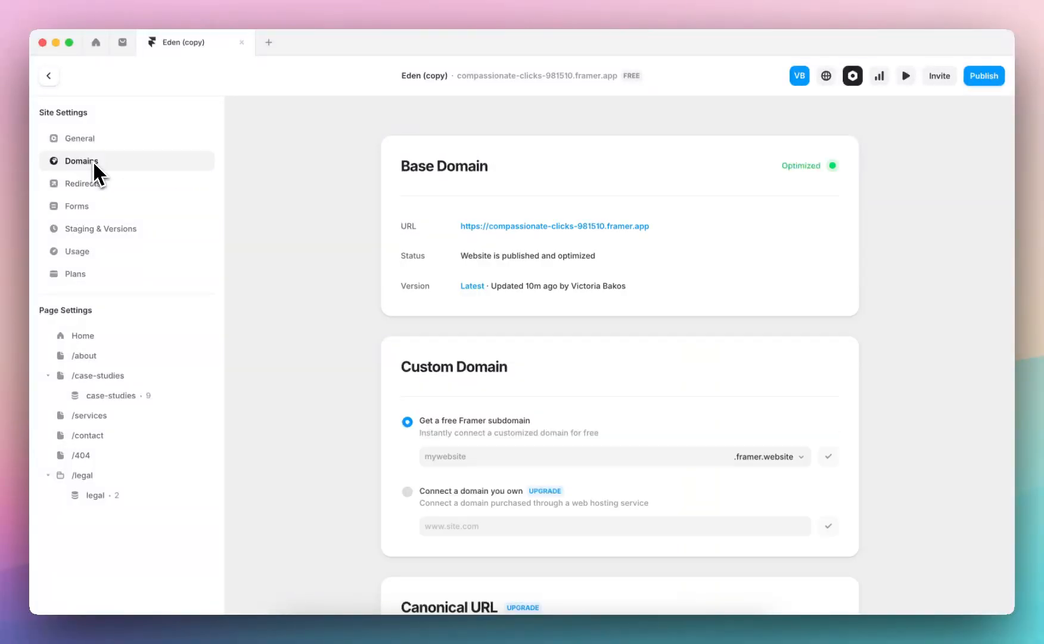
{"action": "scroll", "coordinate": [458, 310], "scroll_direction": "down", "scroll_amount": 1}
{"action": "scroll", "coordinate": [458, 316], "scroll_direction": "down", "scroll_amount": 2}
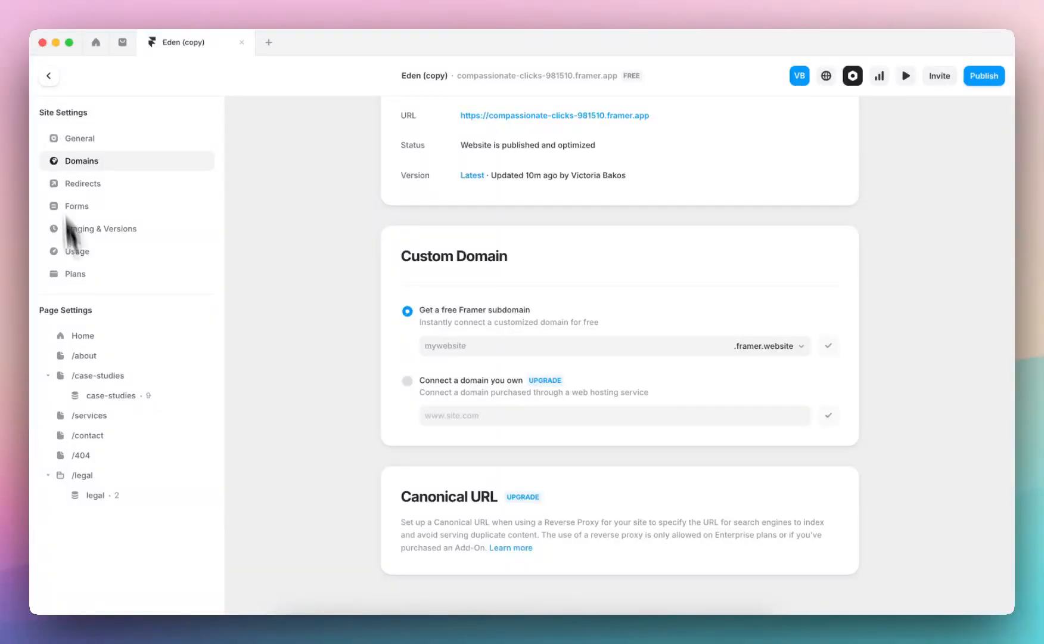
Examine the Home page's title, URL and description settings, and compare them with the general site settings
{"action": "left_click", "coordinate": [81, 336]}
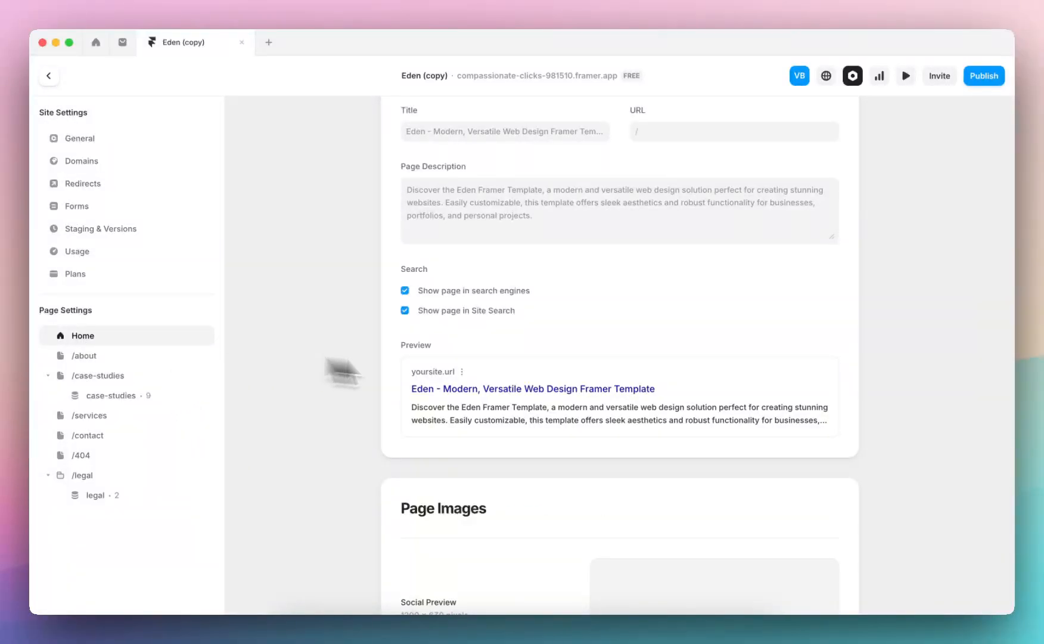
{"action": "scroll", "coordinate": [429, 384], "scroll_direction": "up", "scroll_amount": 3}
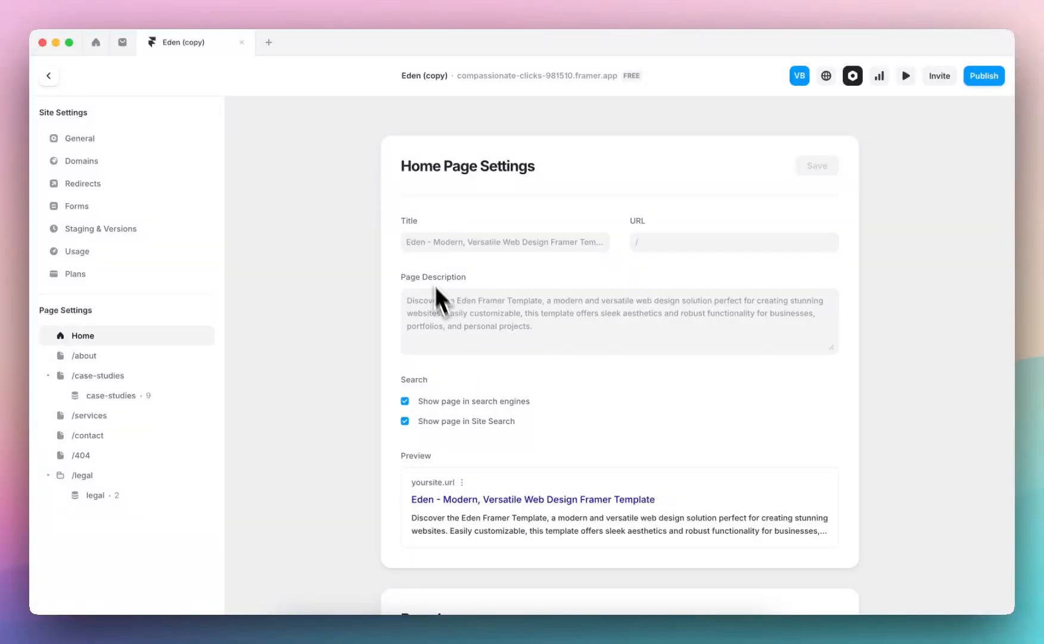
{"action": "scroll", "coordinate": [476, 301], "scroll_direction": "down", "scroll_amount": 3}
{"action": "scroll", "coordinate": [476, 301], "scroll_direction": "up", "scroll_amount": 3}
{"action": "left_click", "coordinate": [102, 144]}
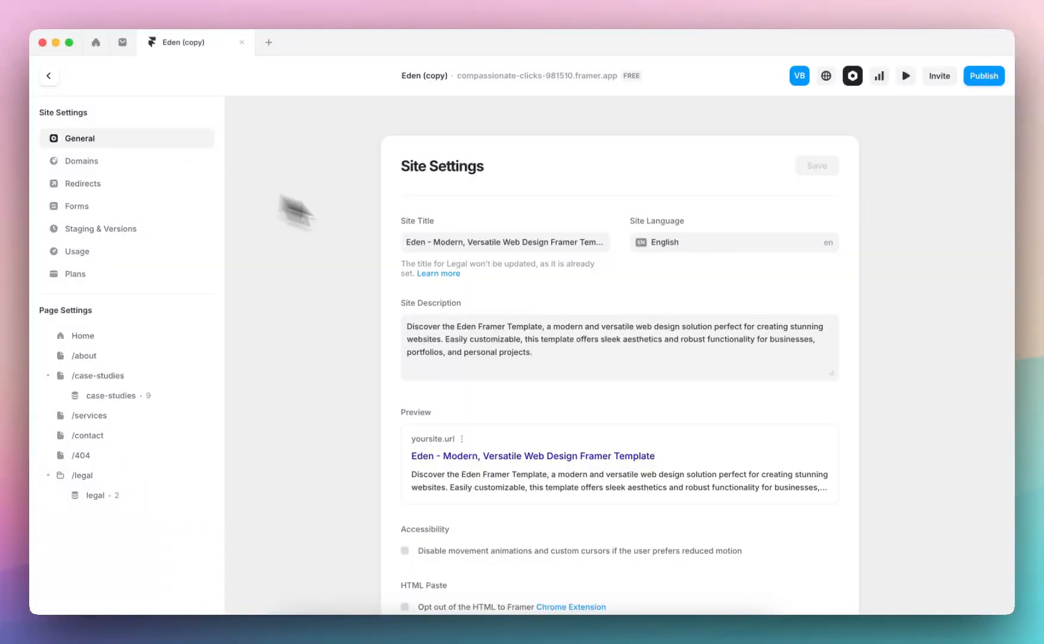
Examine the Home page's search visibility and page image settings, and return to the canvas
{"action": "left_click", "coordinate": [84, 340]}
{"action": "scroll", "coordinate": [494, 327], "scroll_direction": "down", "scroll_amount": 5}
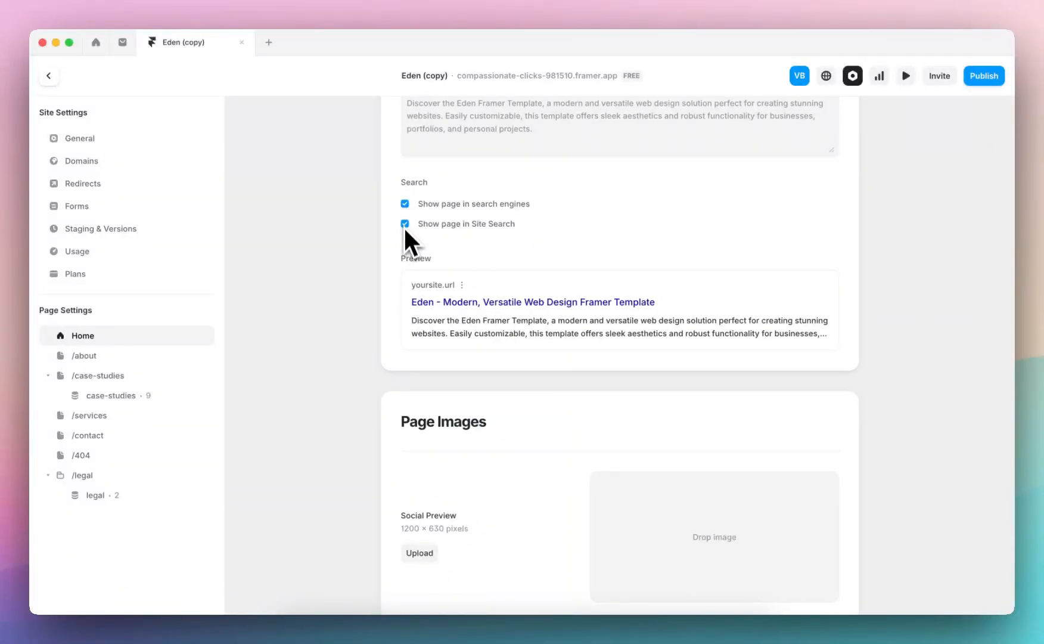
{"action": "left_click", "coordinate": [405, 223]}
{"action": "left_click", "coordinate": [405, 222]}
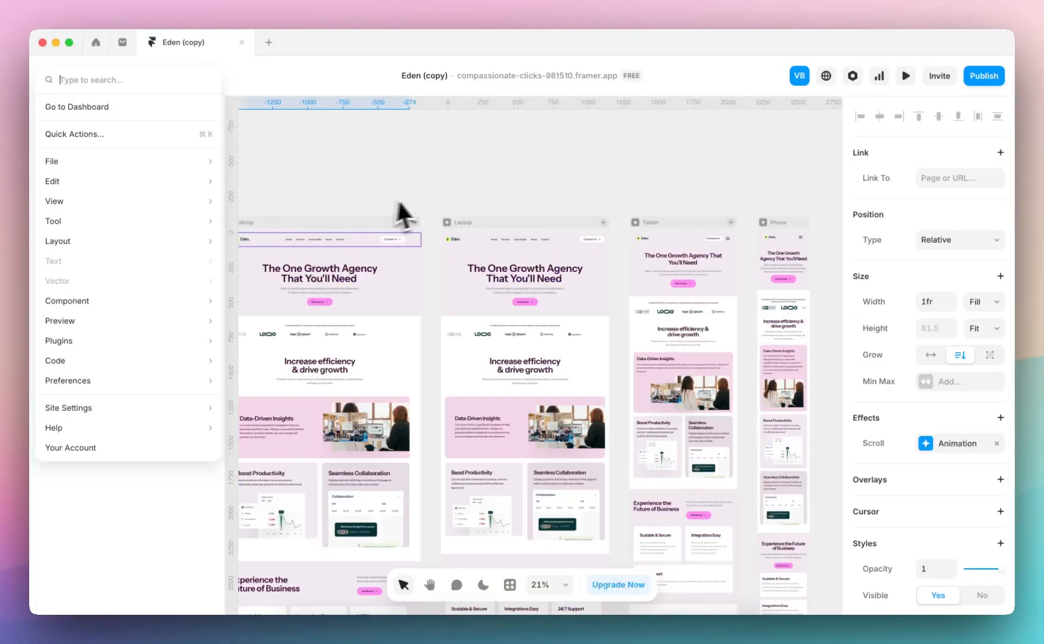
{"action": "left_click", "coordinate": [422, 200]}
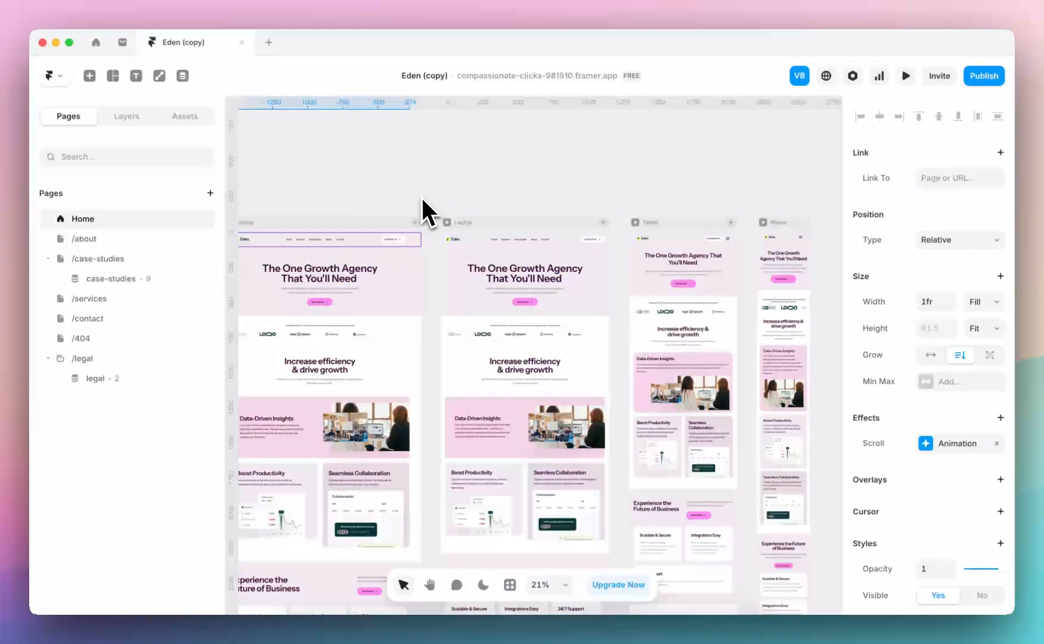
Publish the pending changes to the live site and close the publishing options
{"action": "left_click", "coordinate": [987, 76]}
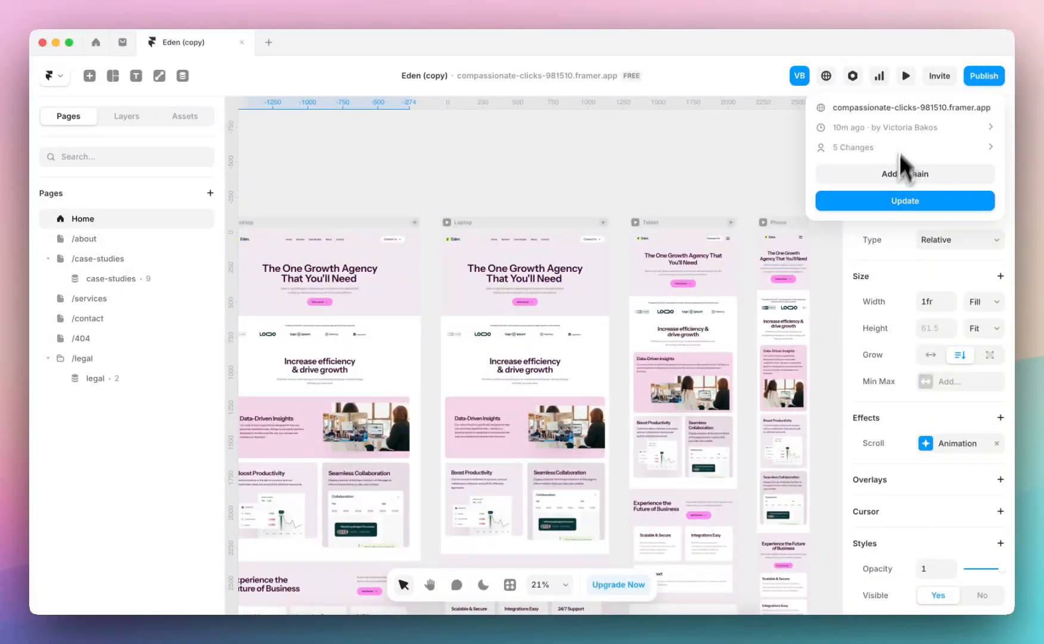
{"action": "left_click", "coordinate": [914, 201]}
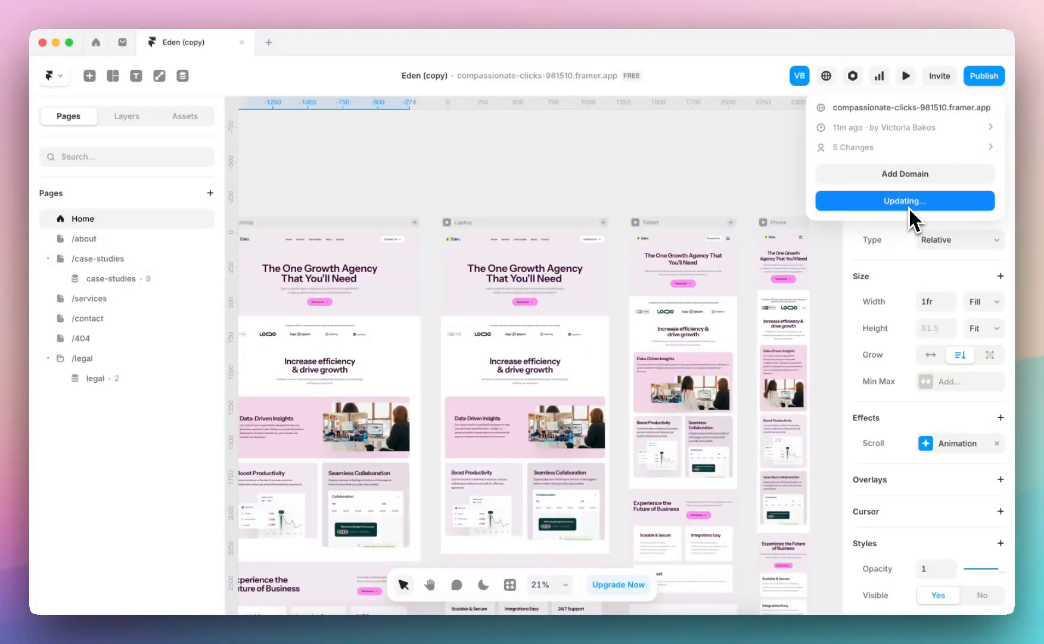
{"action": "left_click", "coordinate": [629, 191]}
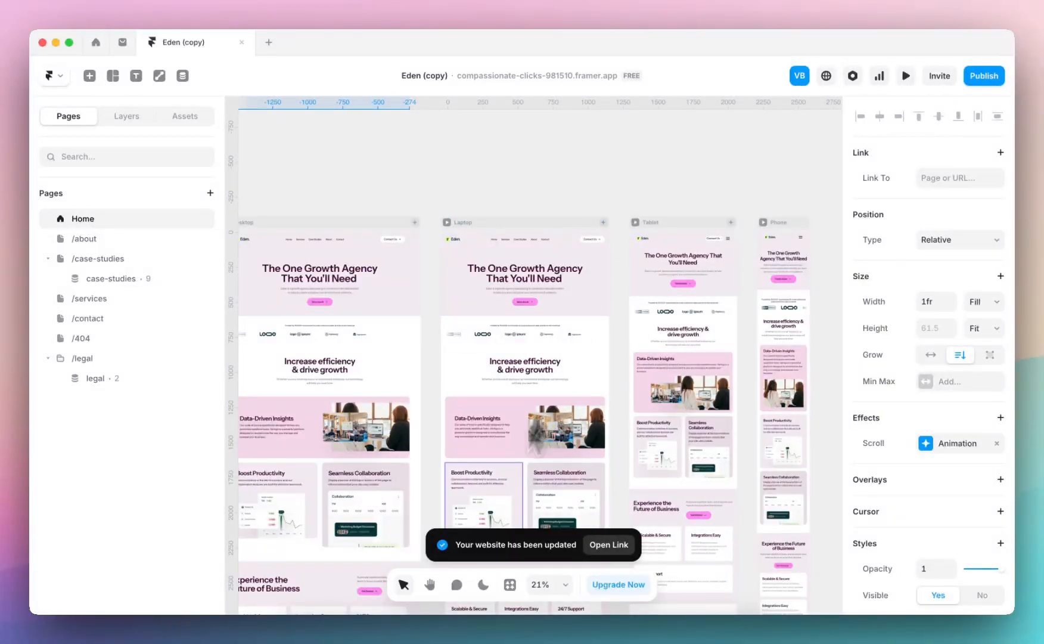
Review the Home, /case-studies, /services and /contact page layouts across their breakpoints, finishing on the Home page
{"action": "scroll", "coordinate": [610, 244], "scroll_direction": "down", "scroll_amount": 3}
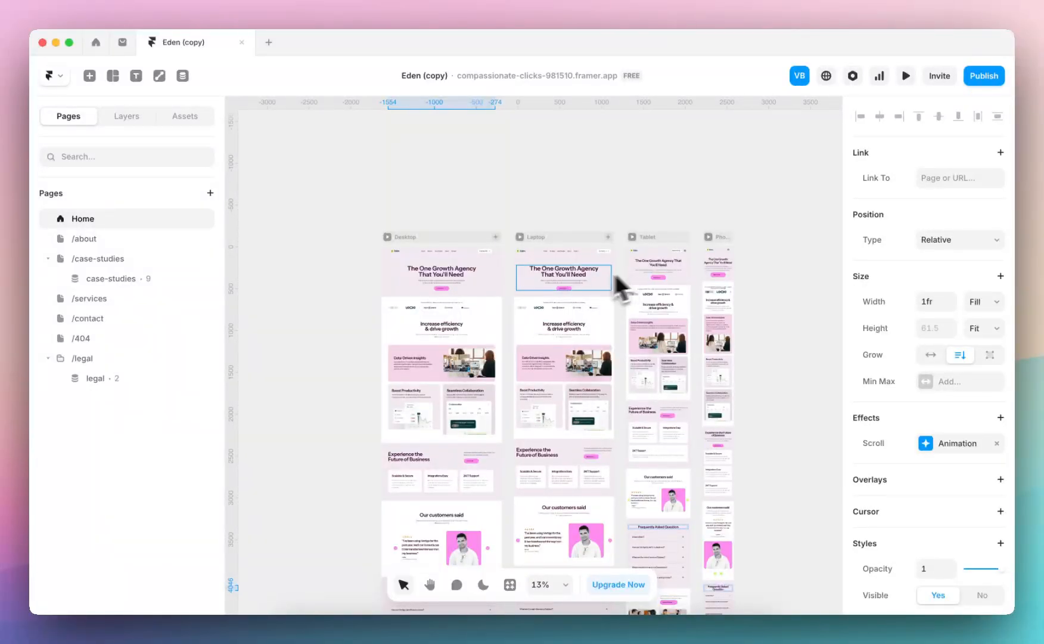
{"action": "left_click", "coordinate": [139, 256]}
{"action": "scroll", "coordinate": [379, 286], "scroll_direction": "up", "scroll_amount": 2}
{"action": "scroll", "coordinate": [379, 286], "scroll_direction": "right", "scroll_amount": 2}
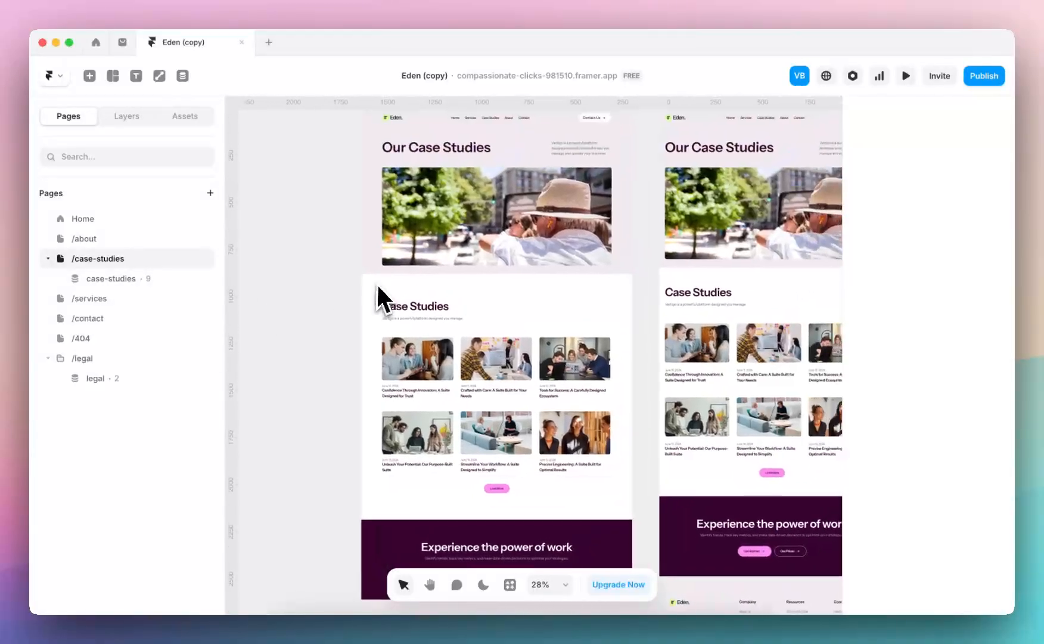
{"action": "left_click", "coordinate": [119, 300]}
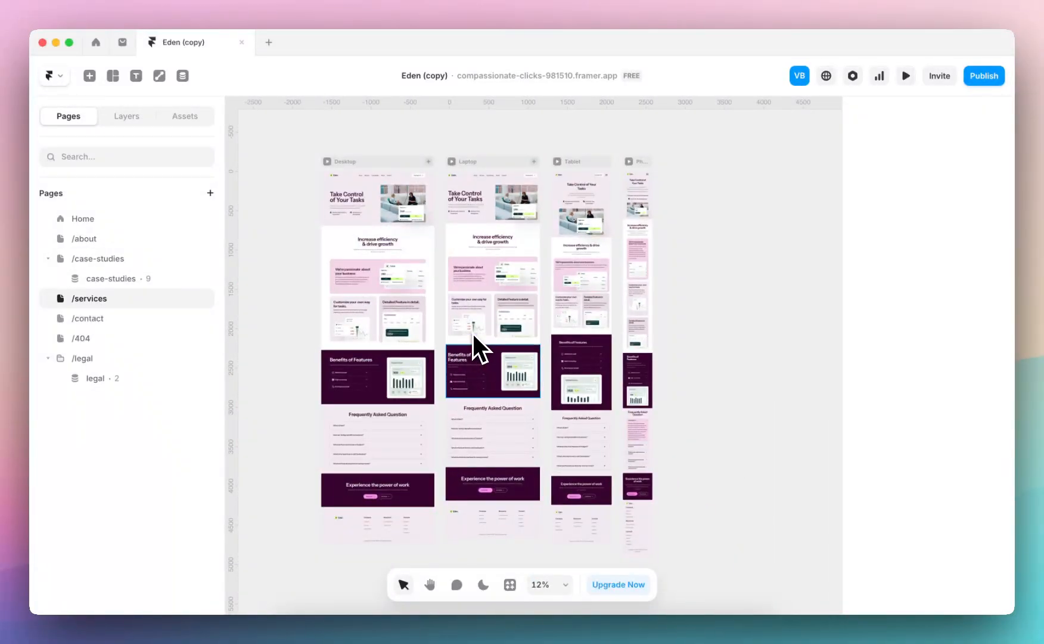
{"action": "scroll", "coordinate": [473, 336], "scroll_direction": "up", "scroll_amount": 5}
{"action": "scroll", "coordinate": [473, 342], "scroll_direction": "up", "scroll_amount": 4}
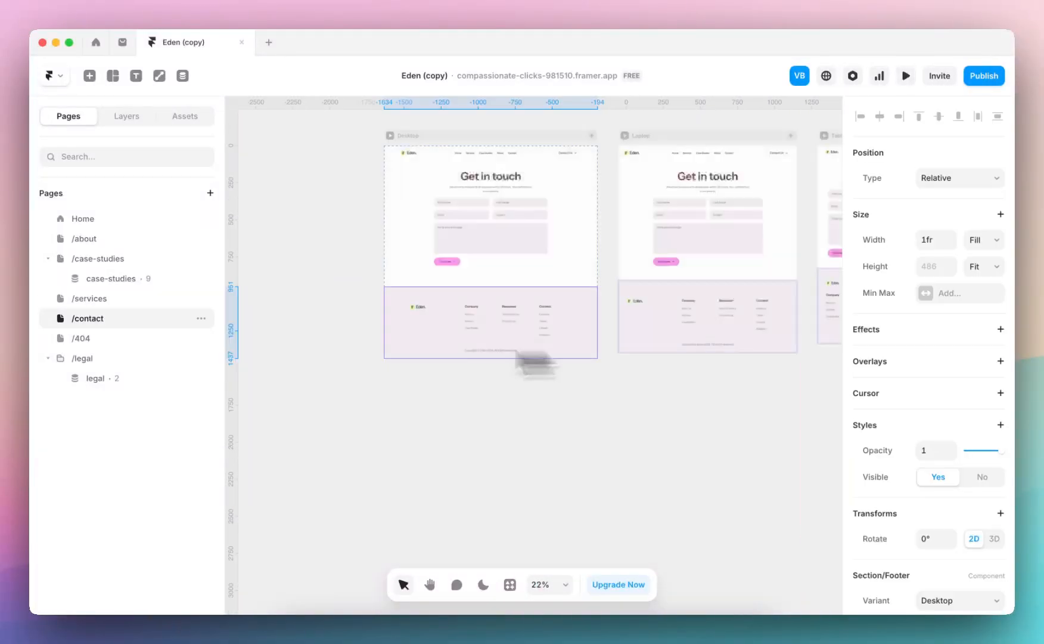
{"action": "left_click", "coordinate": [162, 220]}
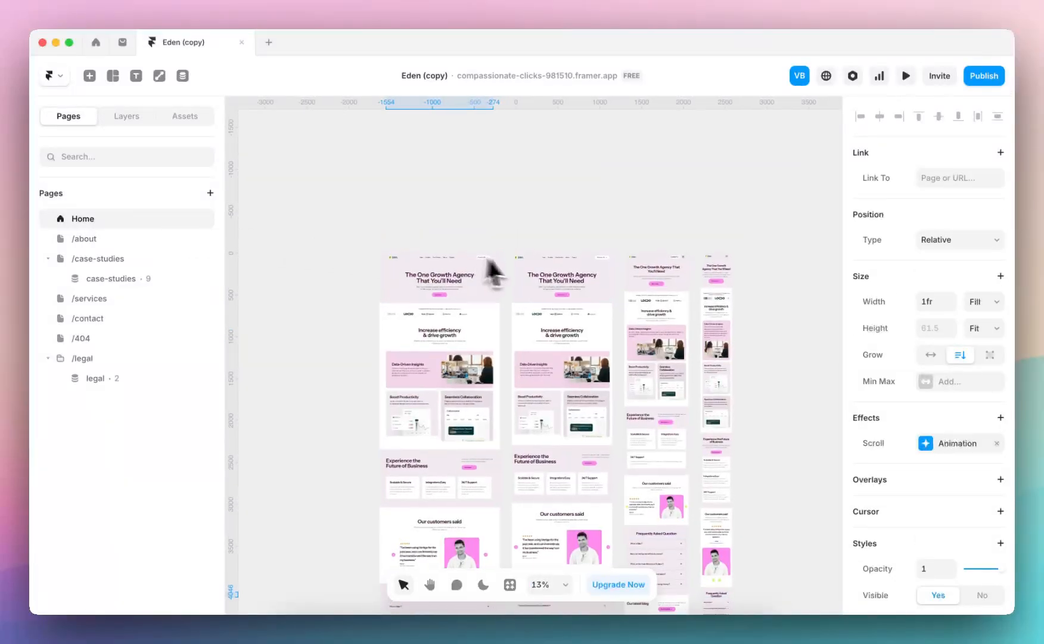
{"action": "scroll", "coordinate": [530, 378], "scroll_direction": "up", "scroll_amount": 5}
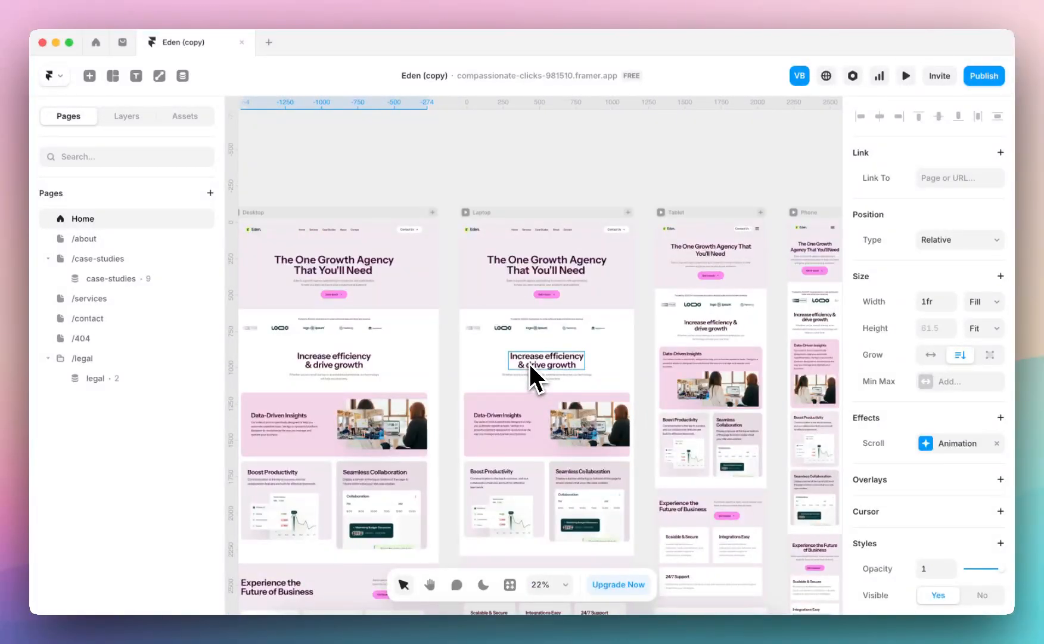